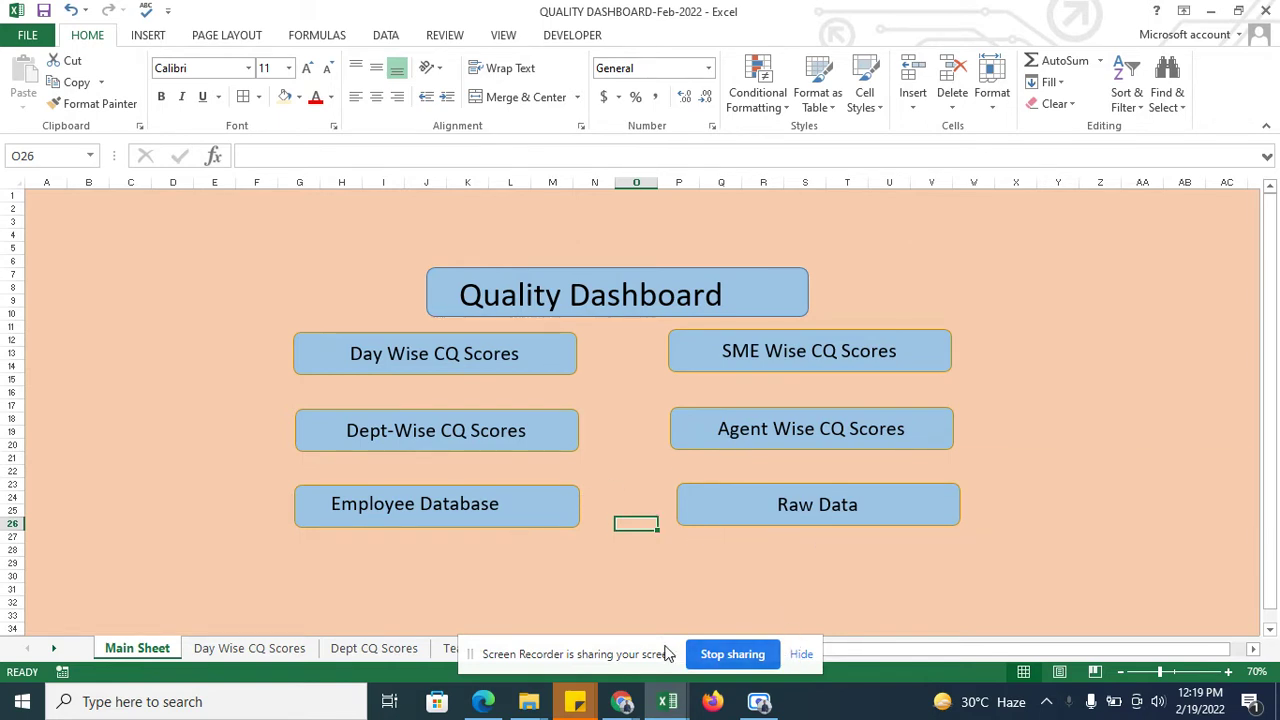
# Step: Test the Day Wise, SME Wise and Dept-Wise CQ Scores links from the Quality Dashboard Main Sheet
pyautogui.moveTo(668, 654); pyautogui.dragTo(840, 709)
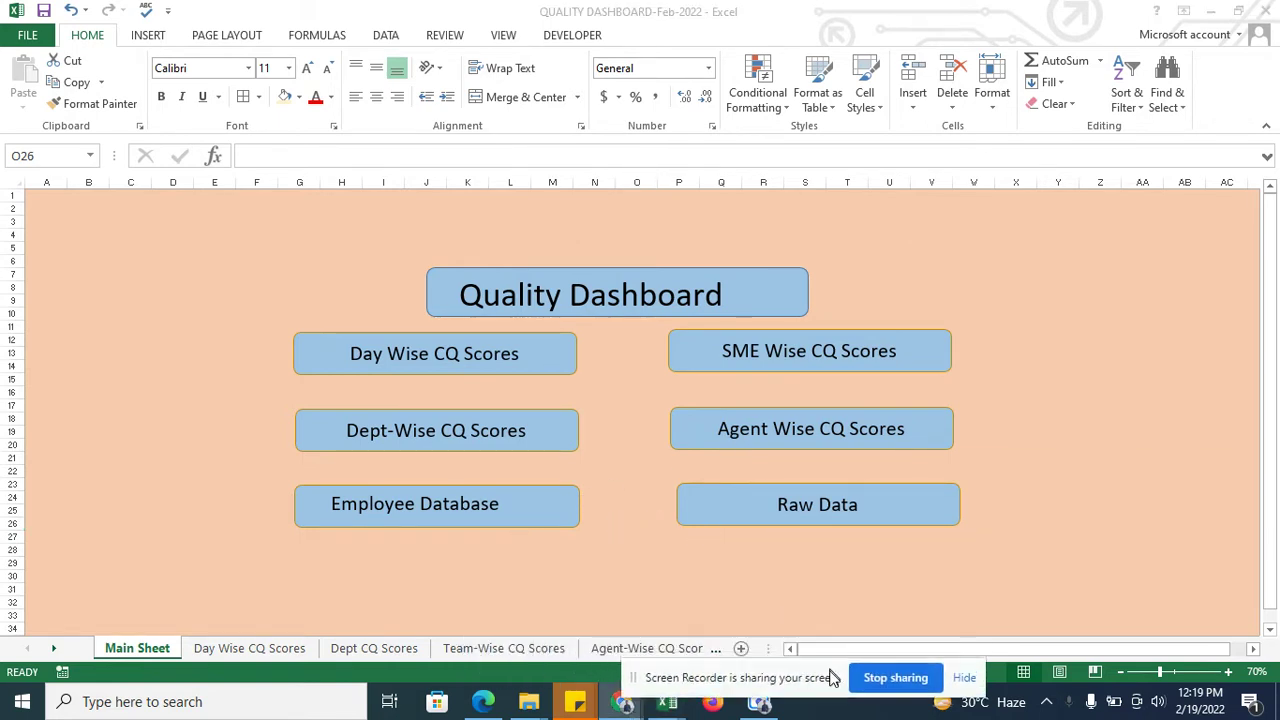
pyautogui.click(222, 652)
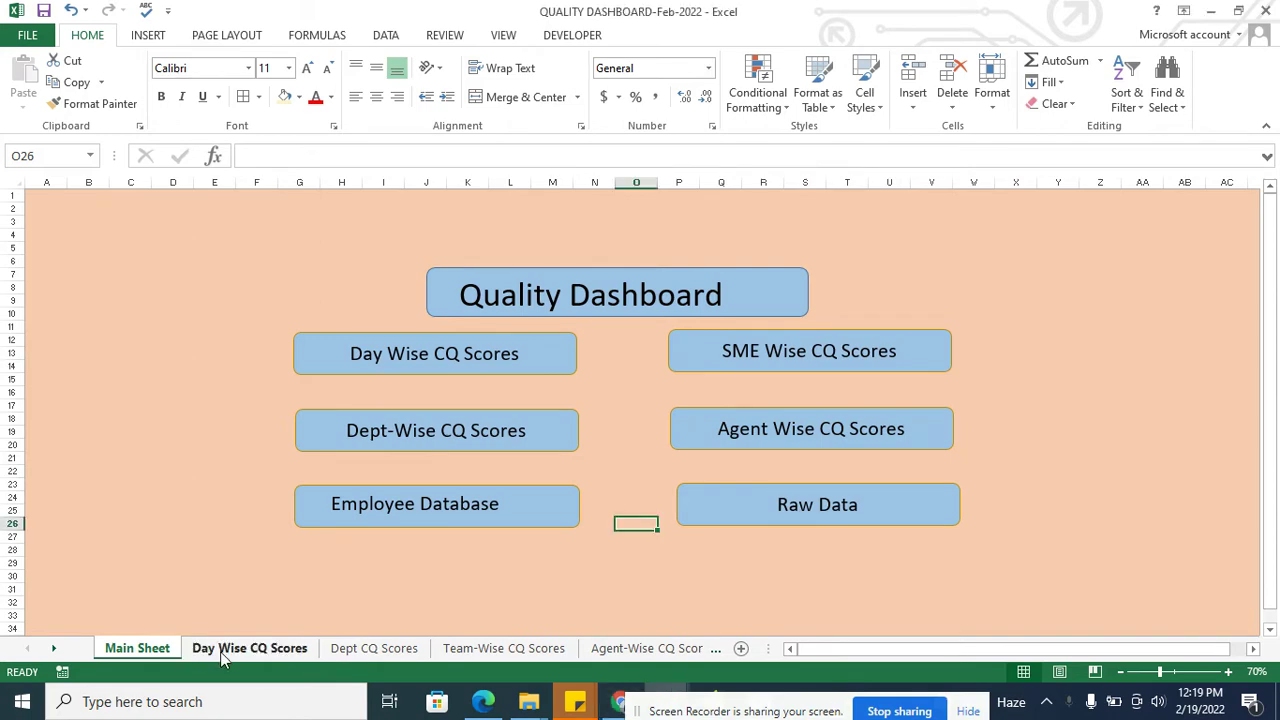
pyautogui.click(222, 652)
pyautogui.click(140, 652)
pyautogui.click(337, 374)
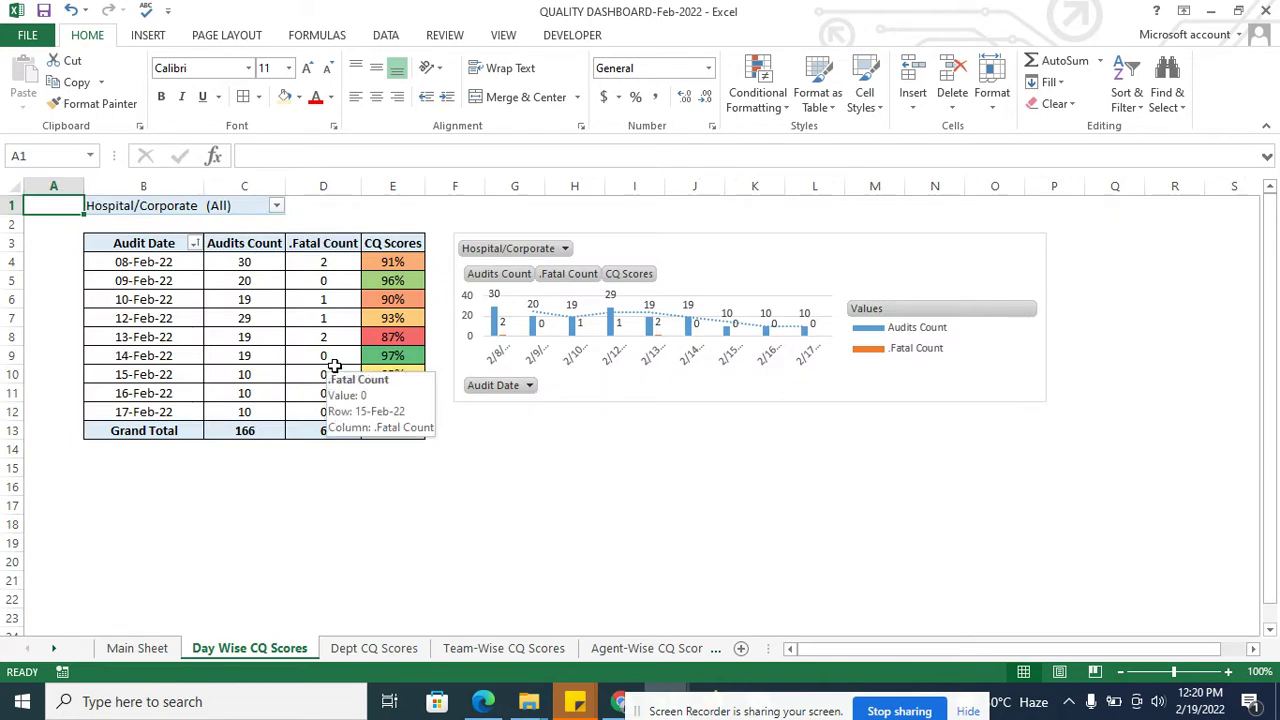
pyautogui.click(118, 648)
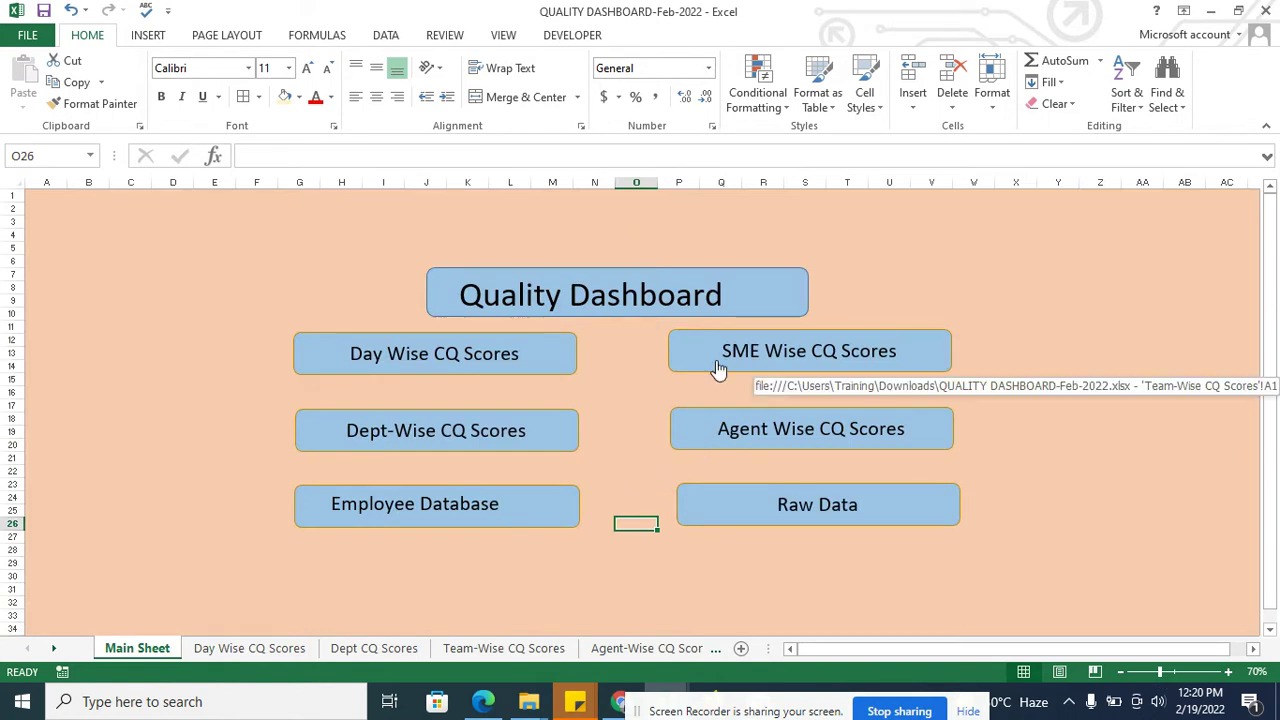
pyautogui.click(717, 370)
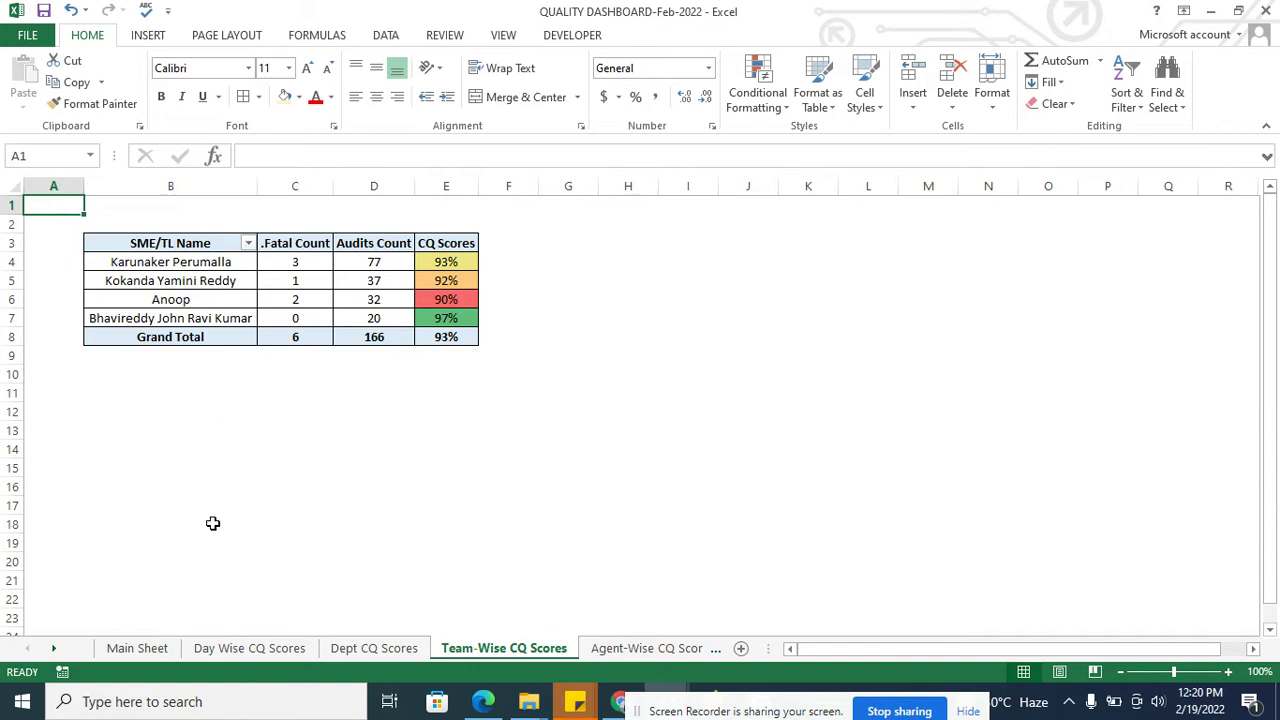
pyautogui.click(140, 648)
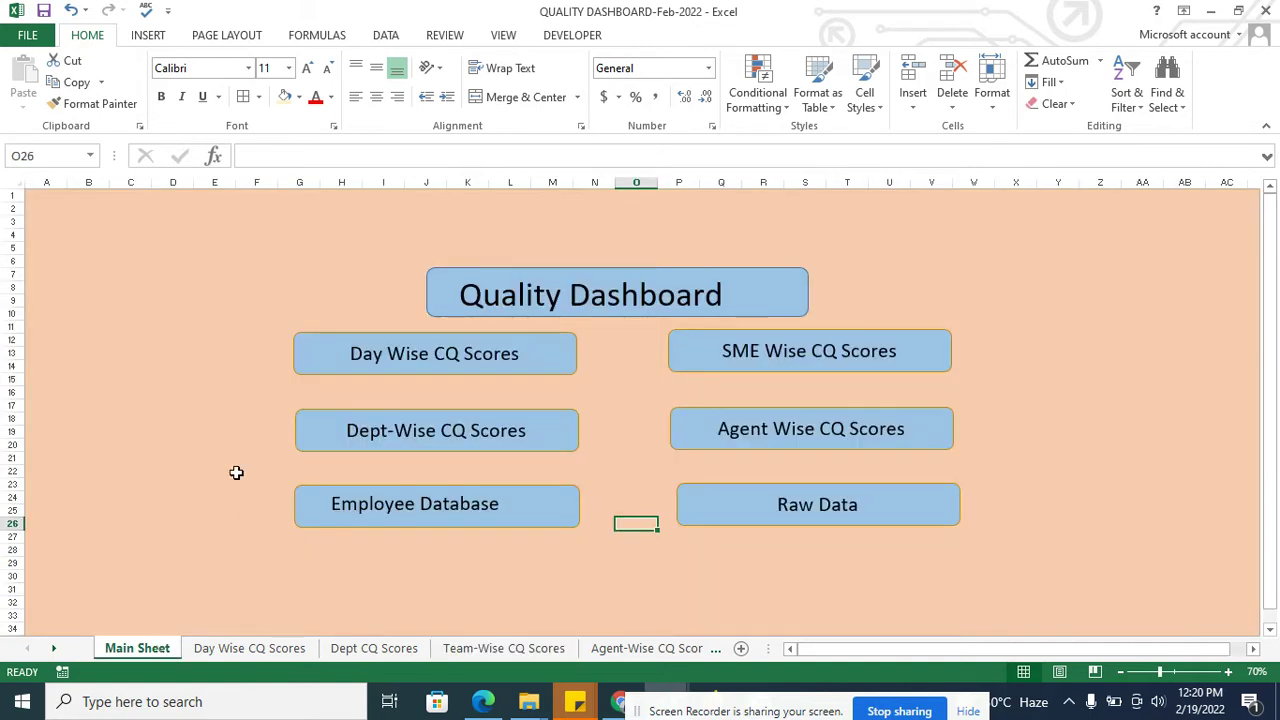
pyautogui.click(316, 446)
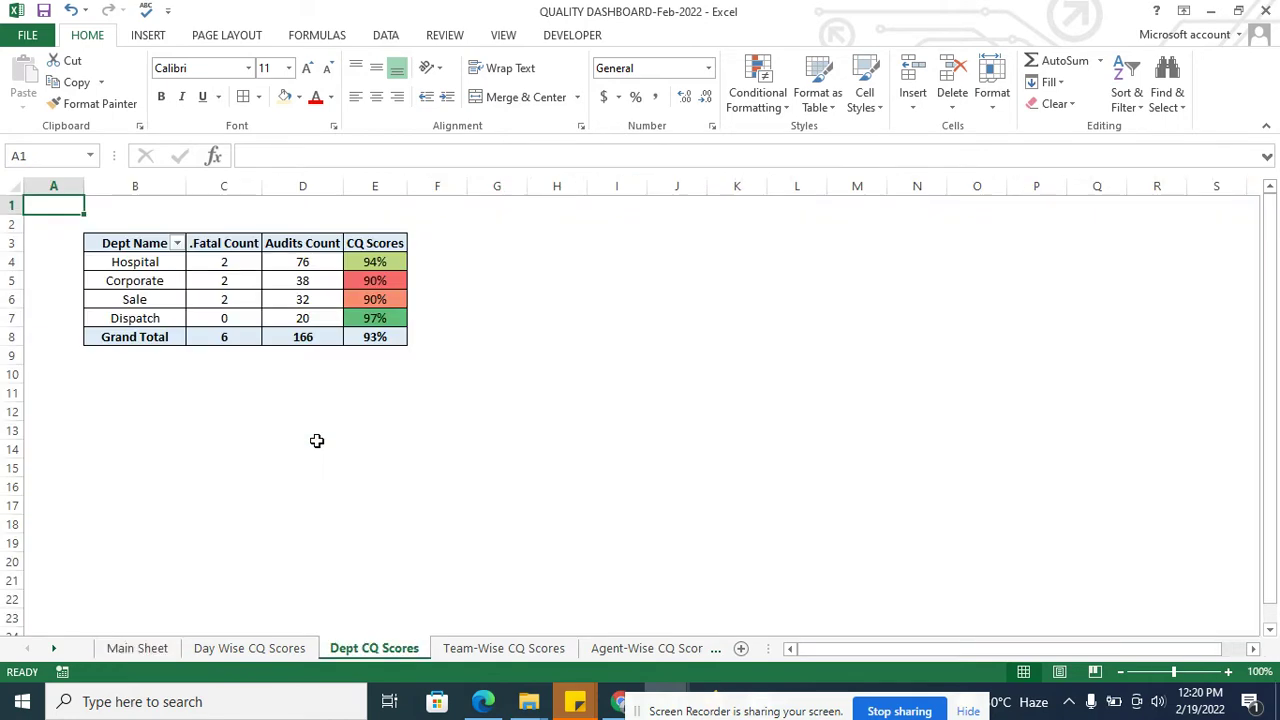
pyautogui.click(138, 648)
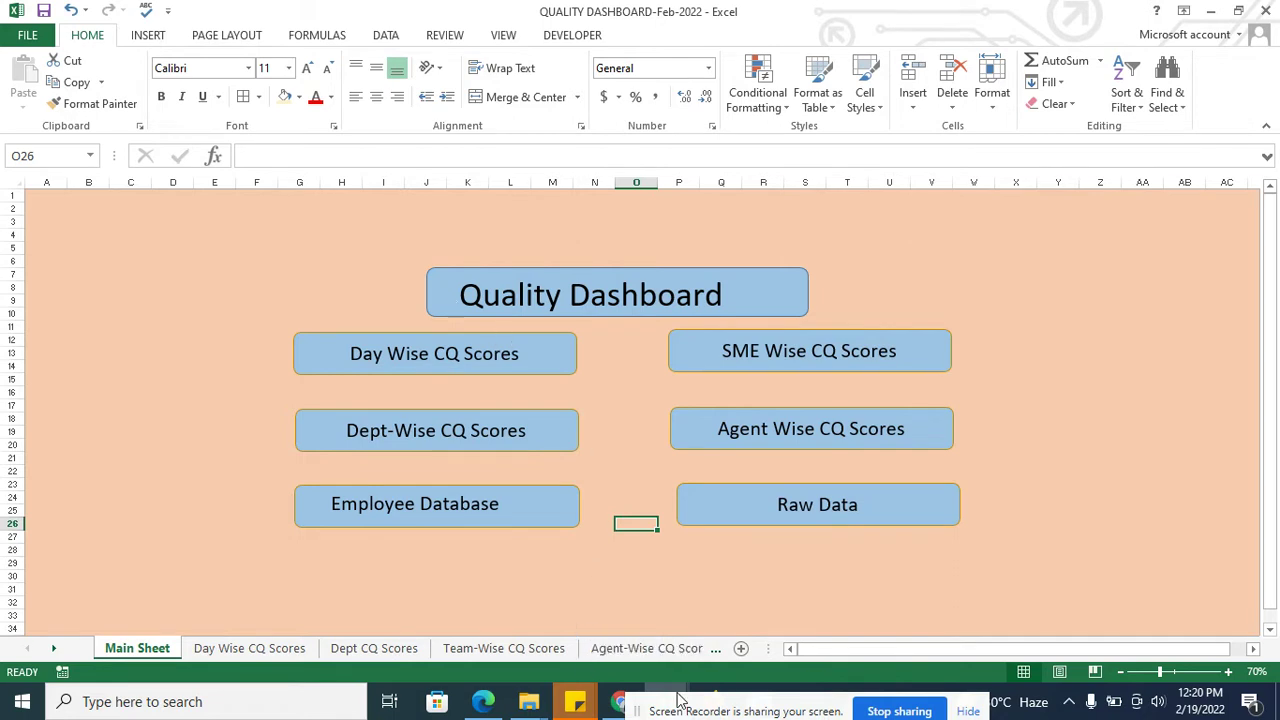
# Step: Switch to the No disposition report workbook's dashboard and select cell F9
pyautogui.moveTo(737, 708); pyautogui.dragTo(820, 637)
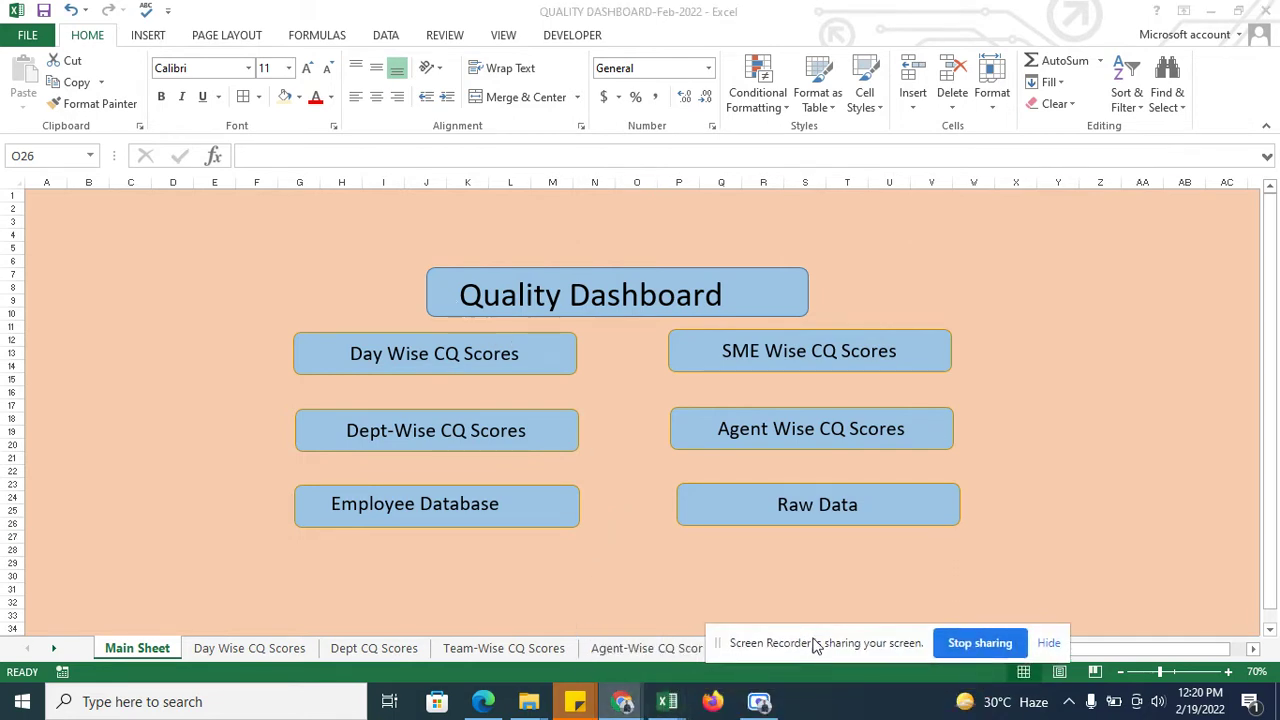
pyautogui.moveTo(886, 645); pyautogui.dragTo(997, 635)
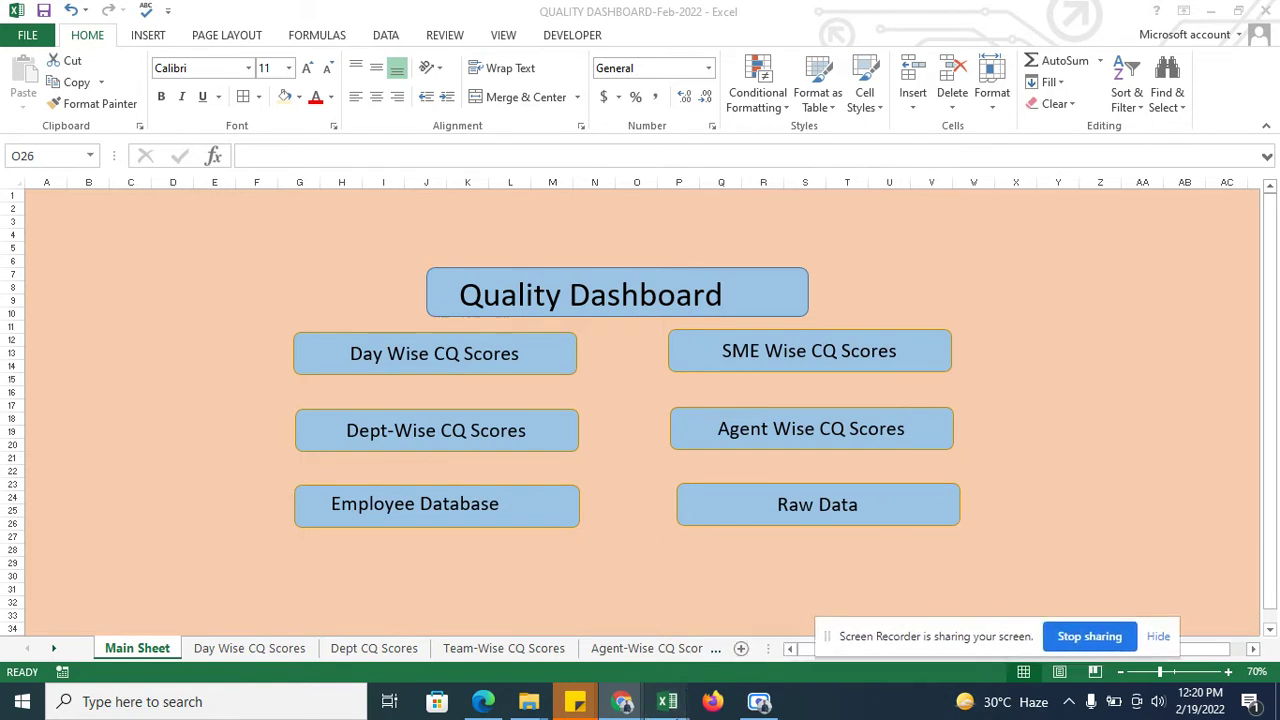
pyautogui.moveTo(667, 703)
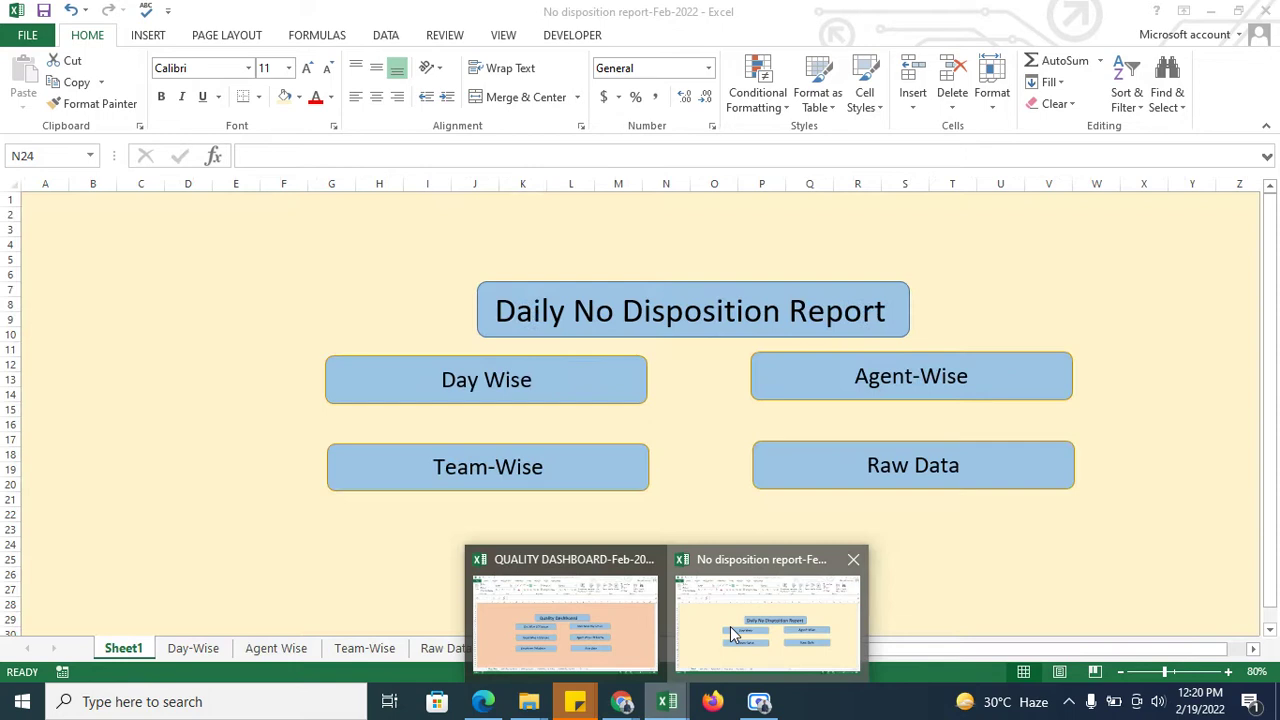
pyautogui.click(770, 610)
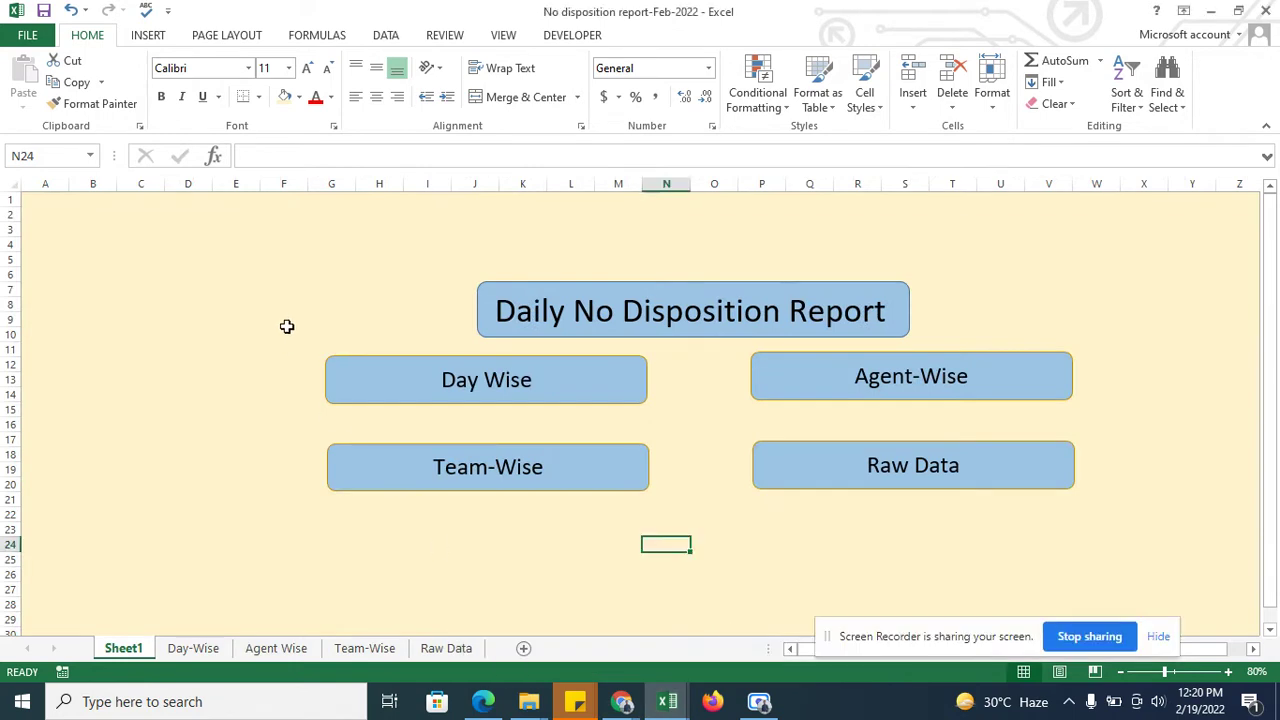
pyautogui.click(284, 319)
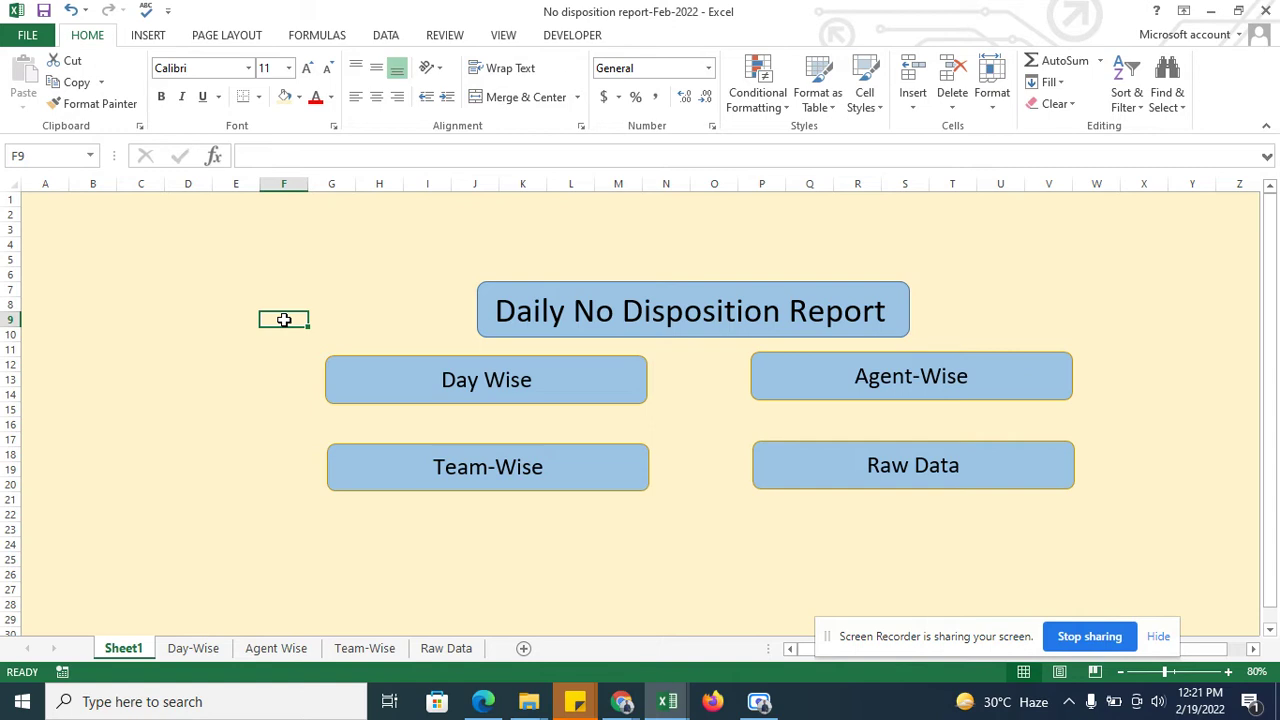
# Step: Follow the Day Wise link and filter Call Date to show only 2/1/2022
pyautogui.click(376, 392)
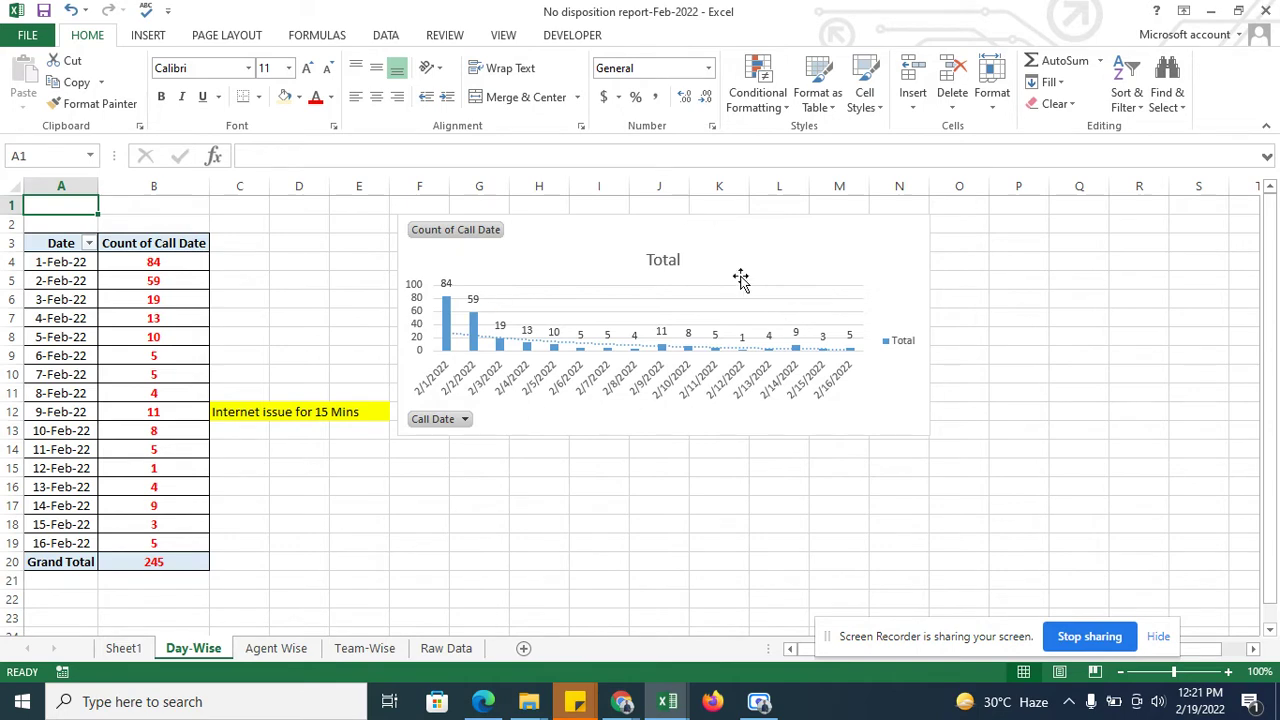
pyautogui.click(465, 420)
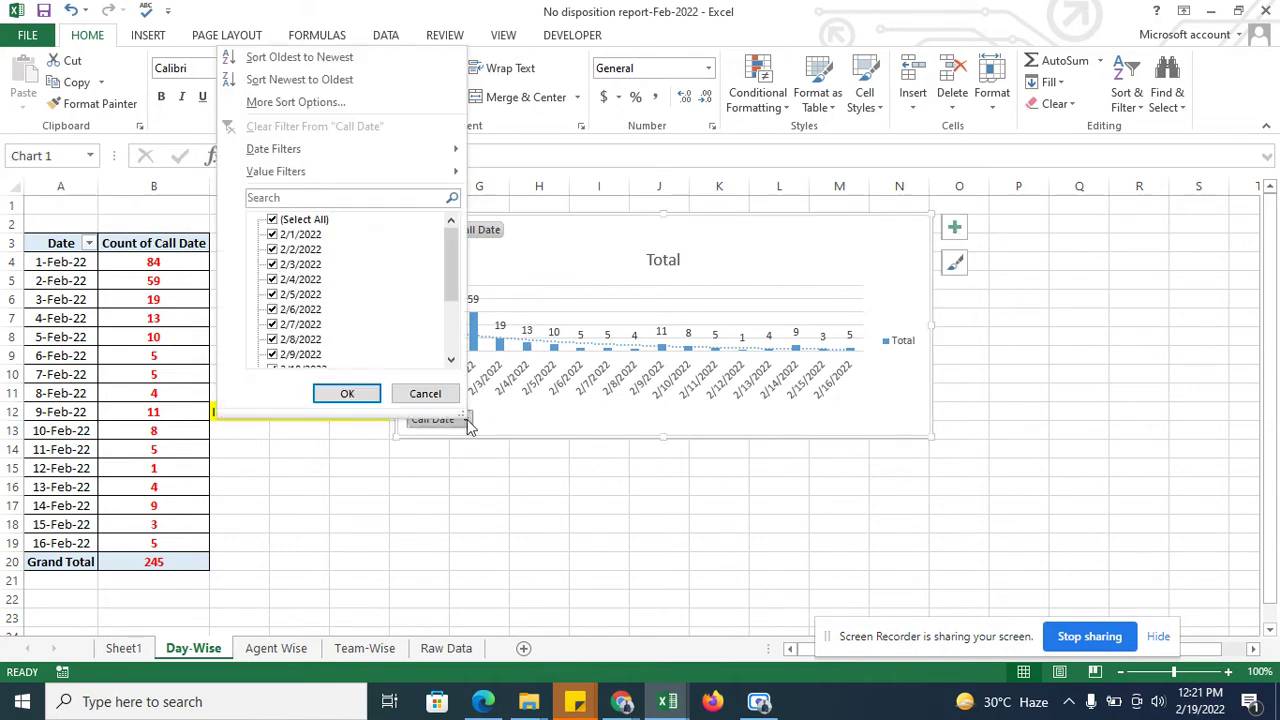
pyautogui.click(291, 224)
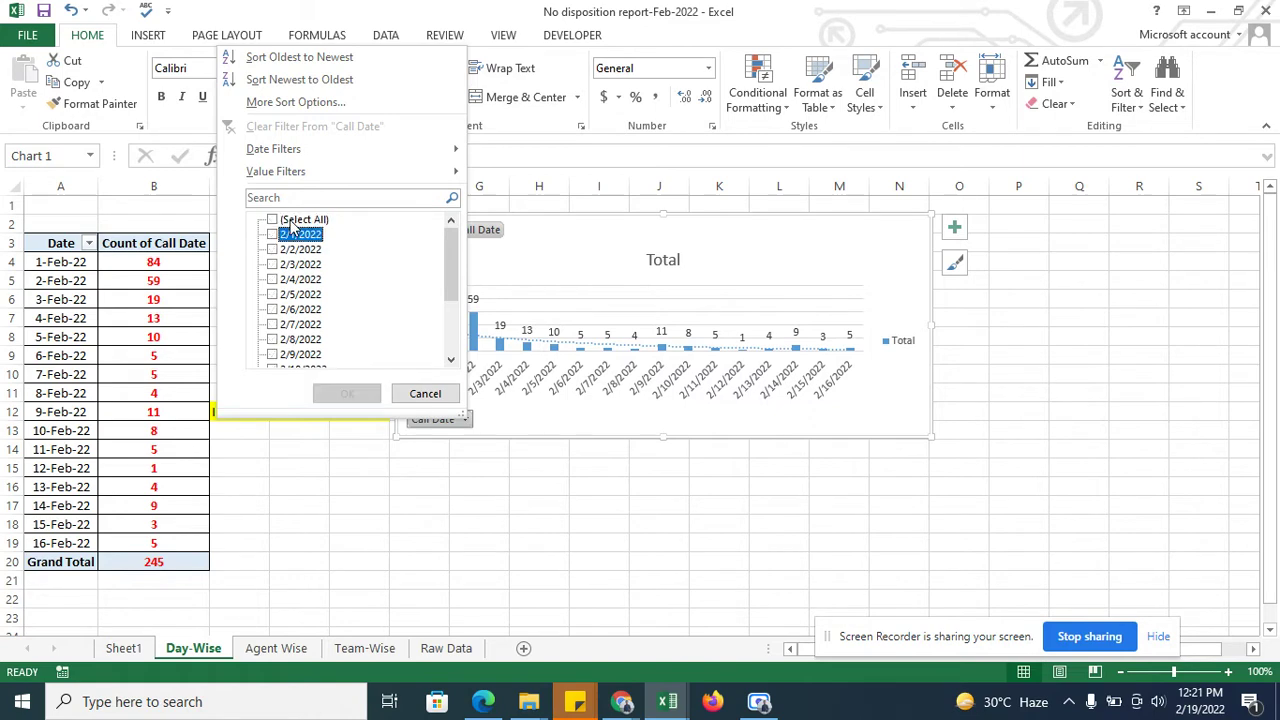
pyautogui.click(285, 234)
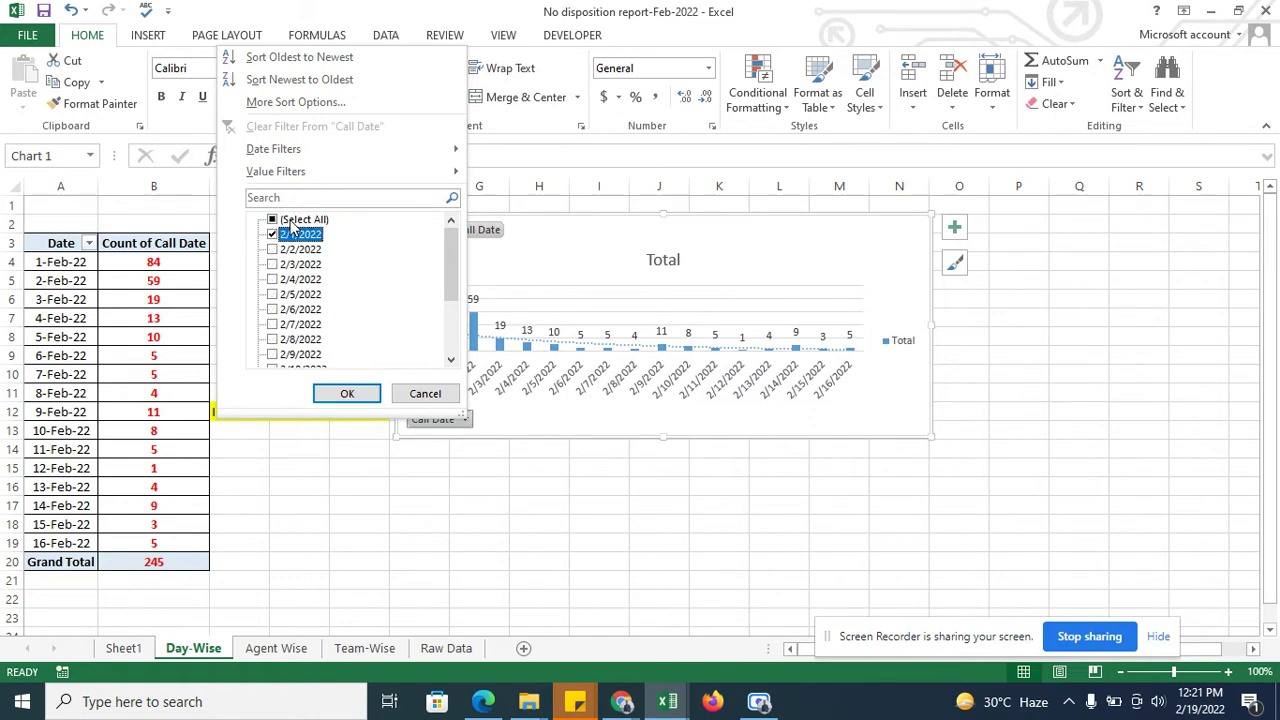
pyautogui.click(346, 393)
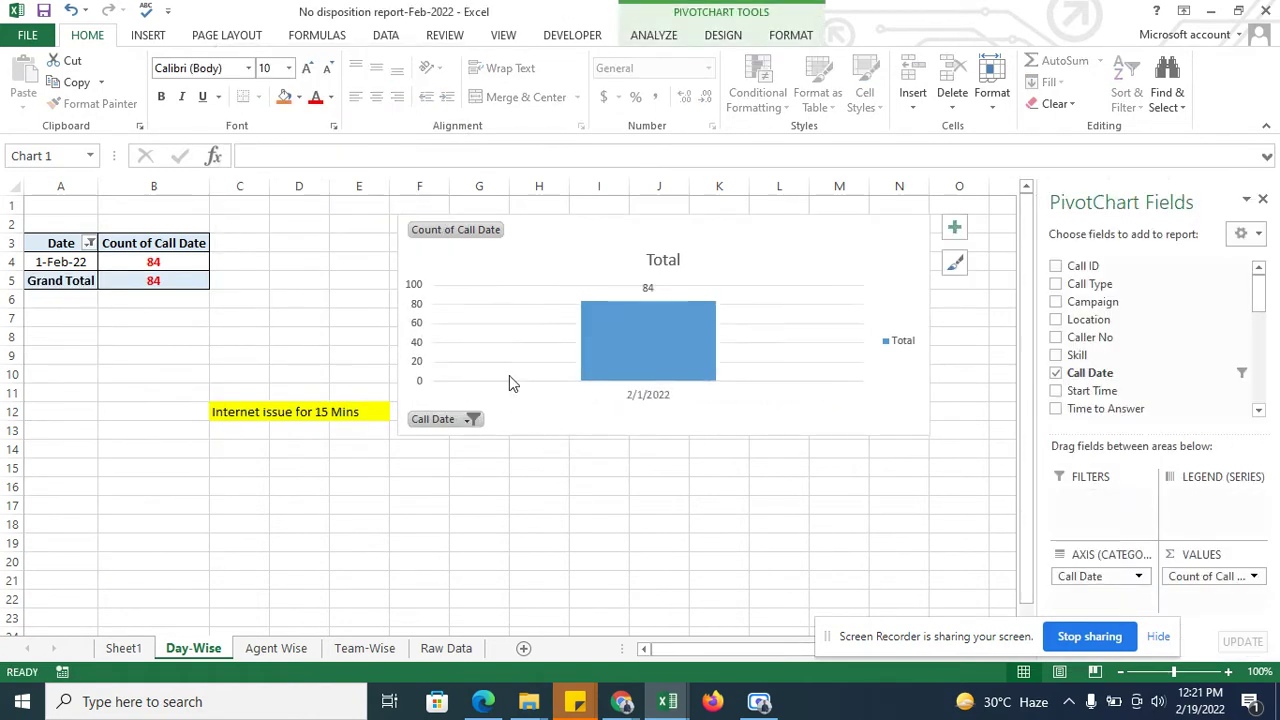
# Step: Clear the Call Date filter to show all dates again and return to Sheet1
pyautogui.moveTo(640, 338)
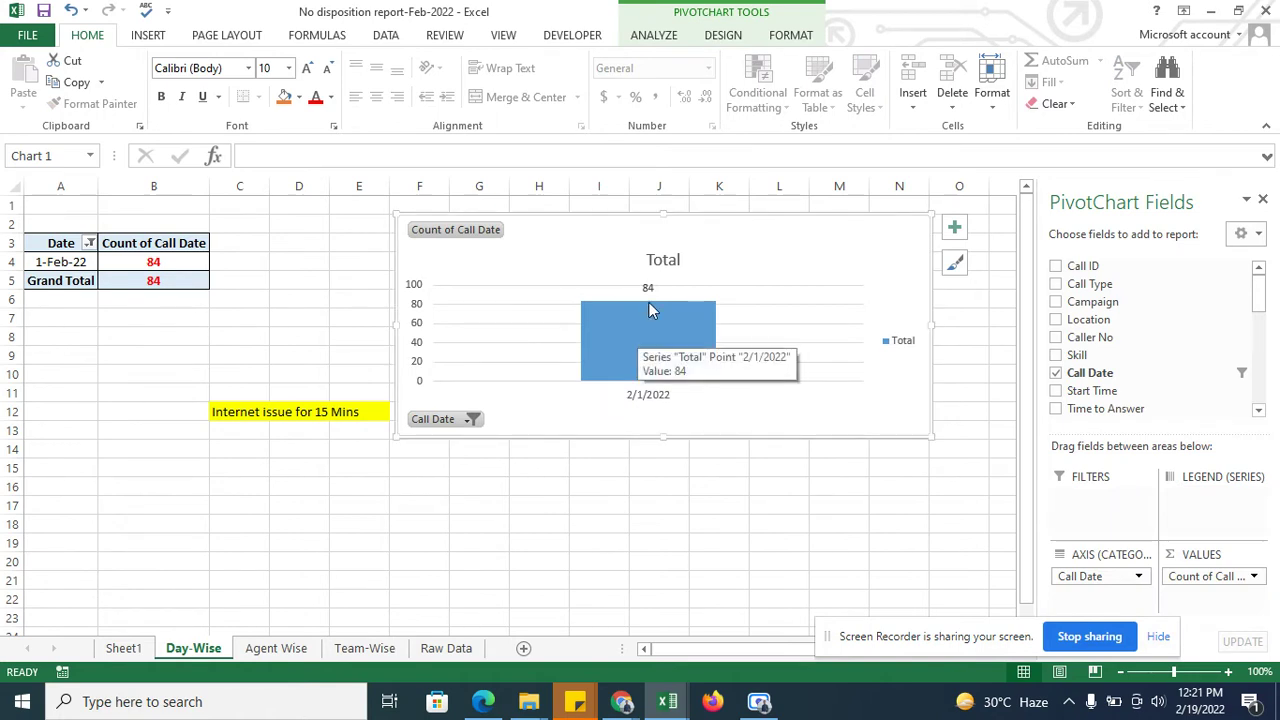
pyautogui.click(473, 420)
pyautogui.click(300, 226)
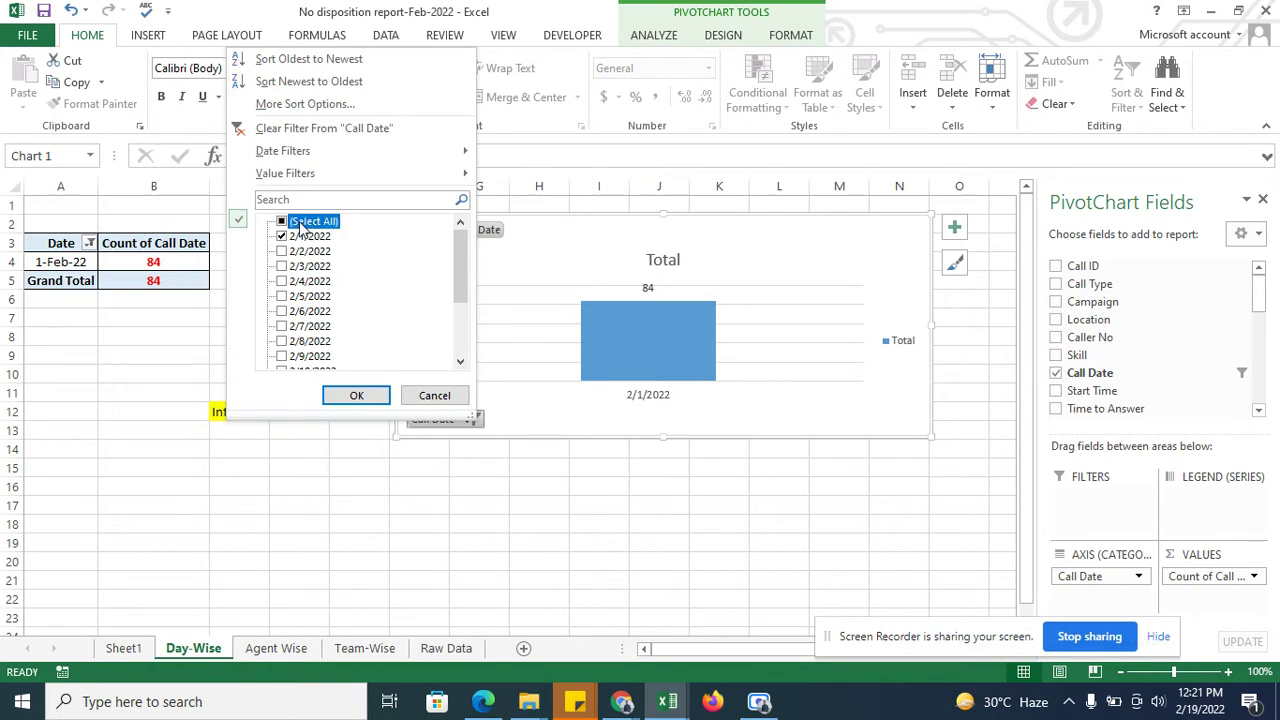
pyautogui.press('Return')
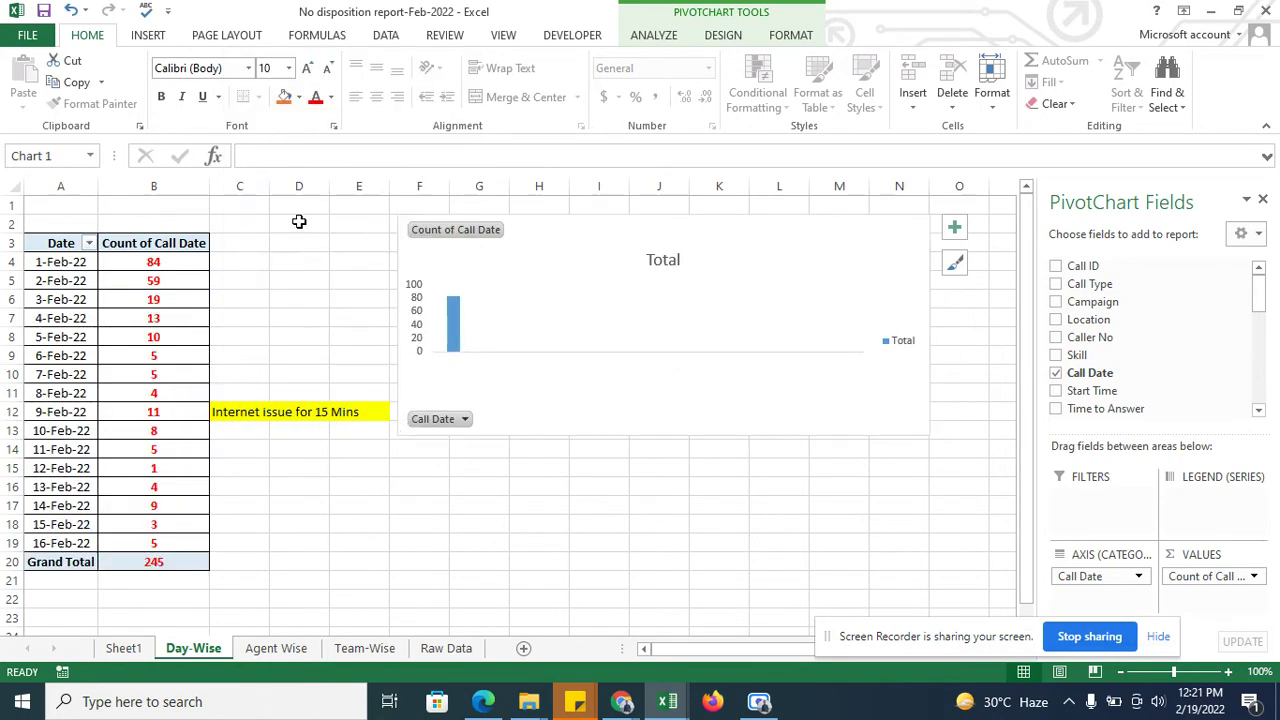
pyautogui.click(124, 648)
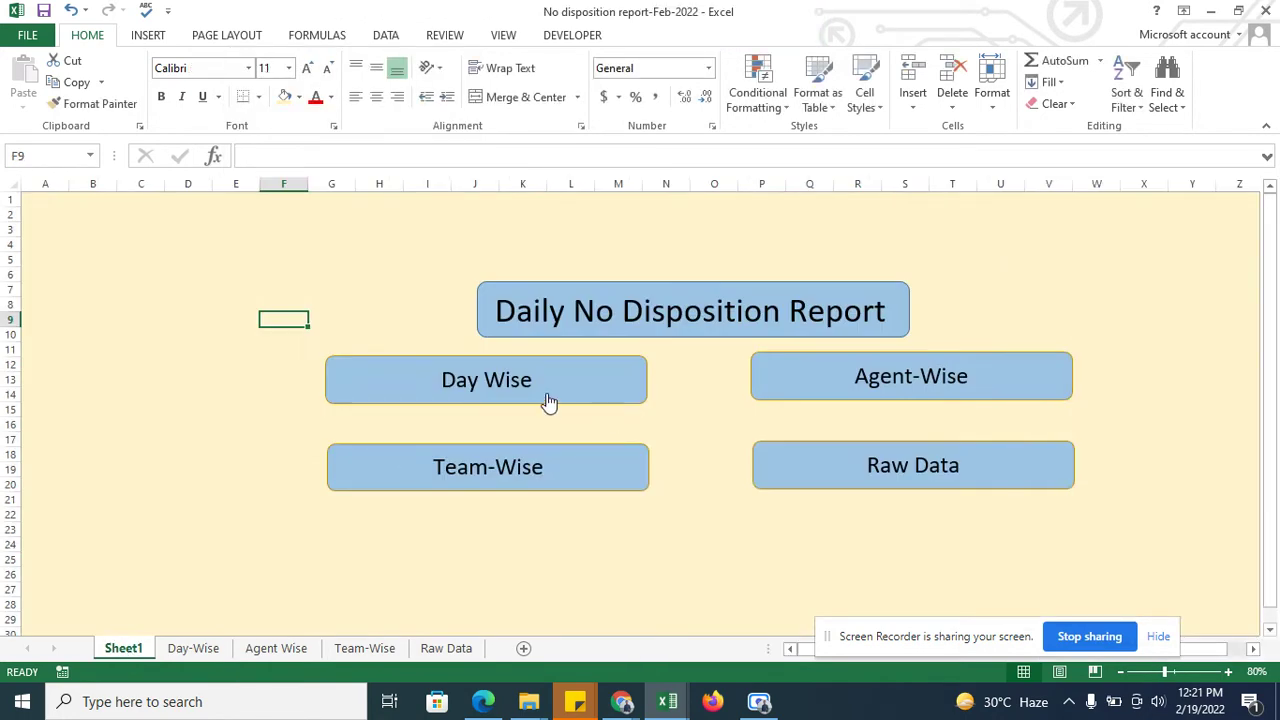
pyautogui.click(795, 390)
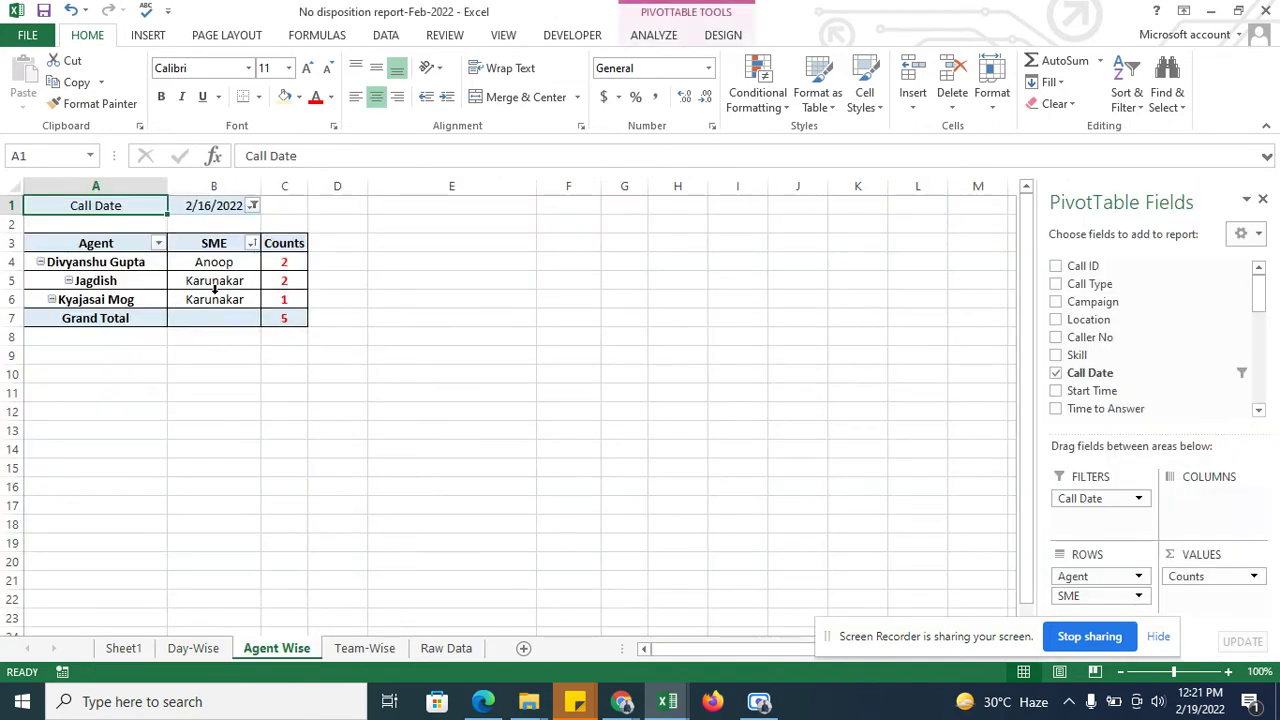
pyautogui.click(124, 648)
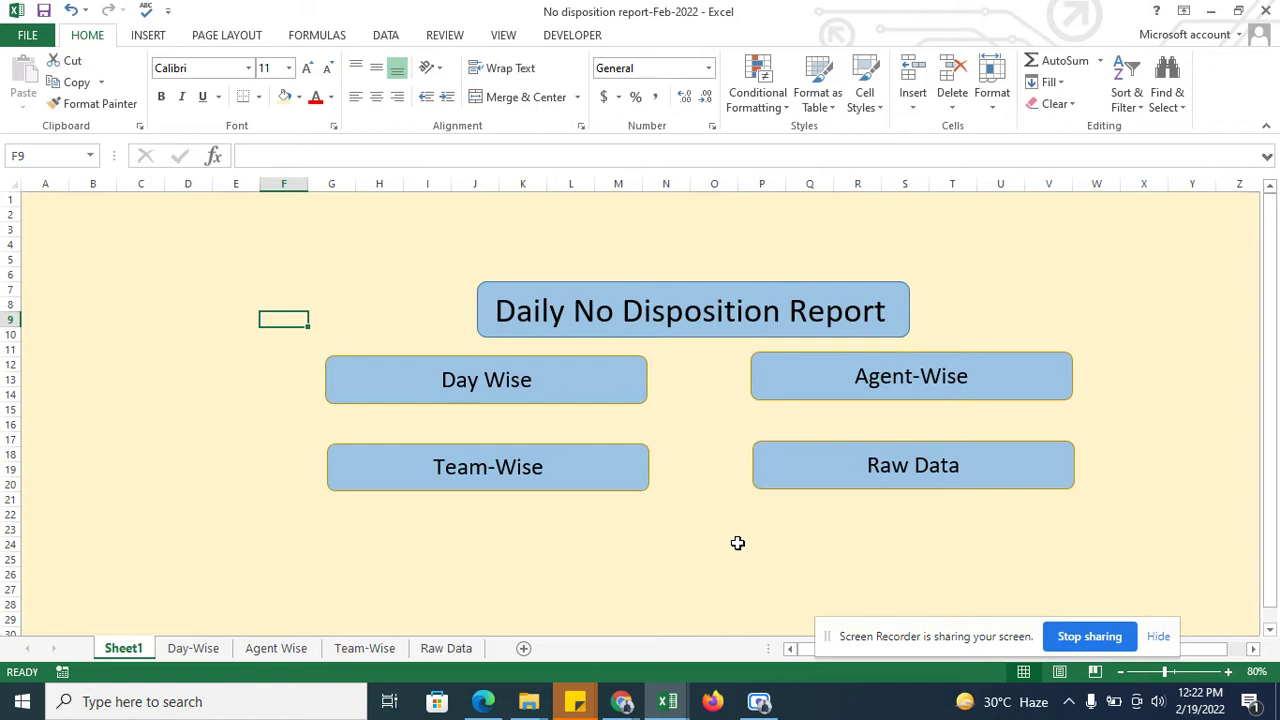
pyautogui.click(621, 701)
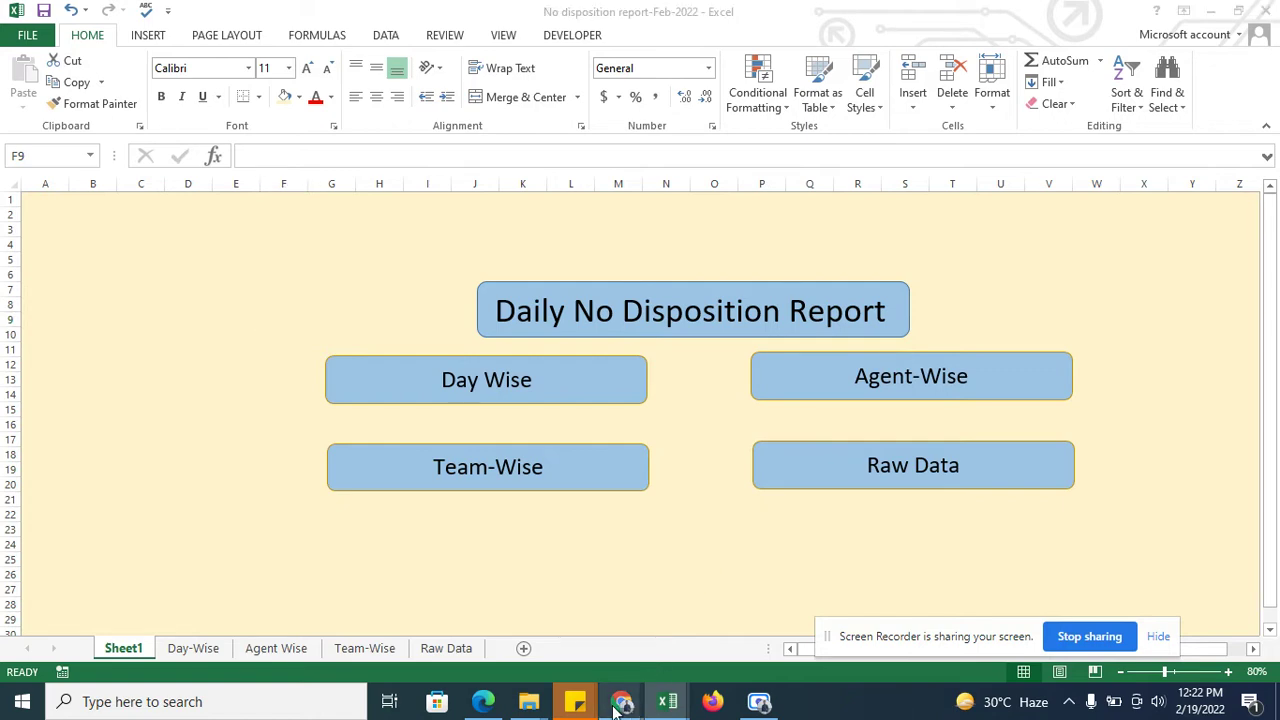
# Step: Select the CALLHEALTH-QUALITY AUDITS responses from Timestamp in A1 through CF71 and take them to Excel
pyautogui.click(466, 602)
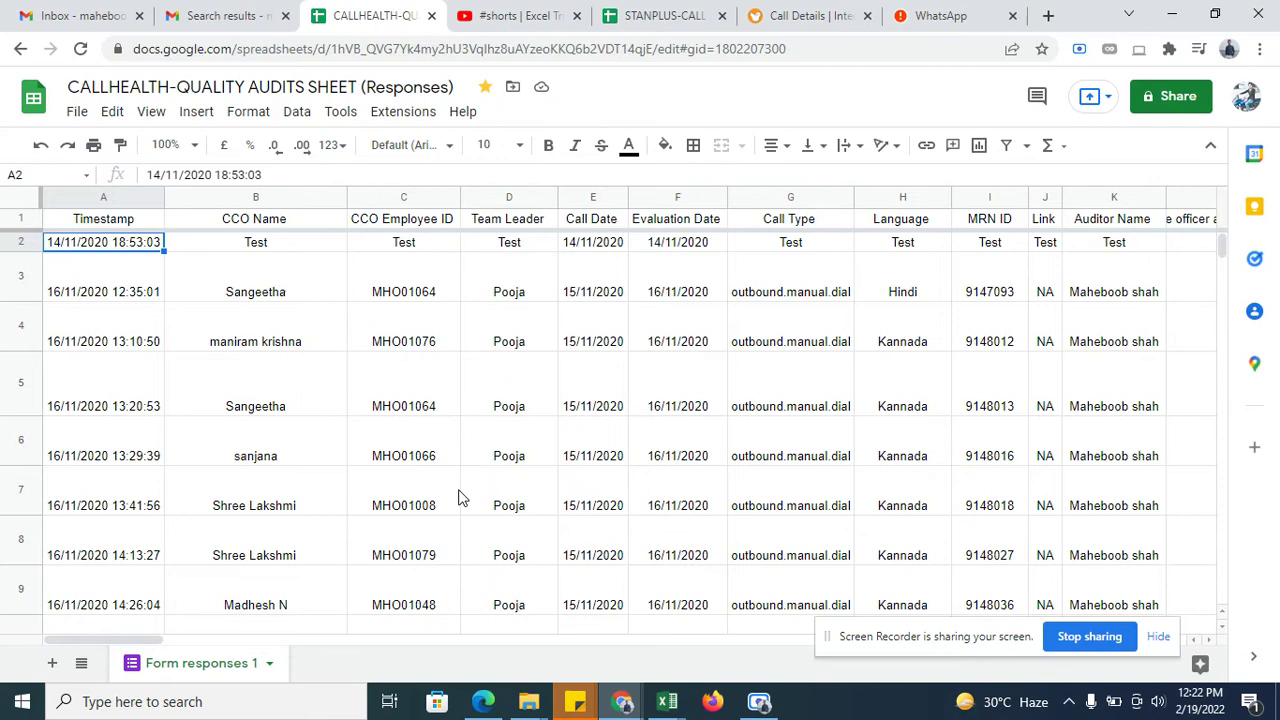
pyautogui.click(115, 222)
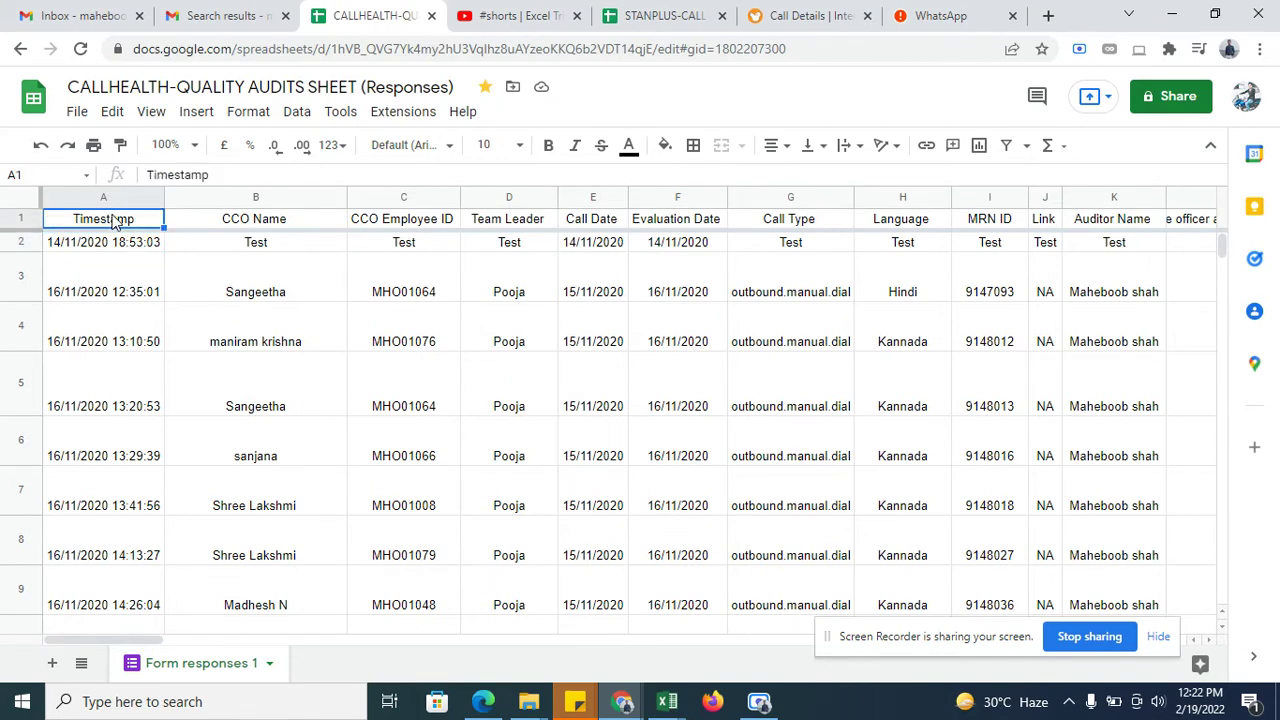
pyautogui.hotkey('shift', 'Right')
pyautogui.hotkey('shift', 'Right')
pyautogui.hotkey('shift', 'Right')
pyautogui.hotkey('shift', 'Right')
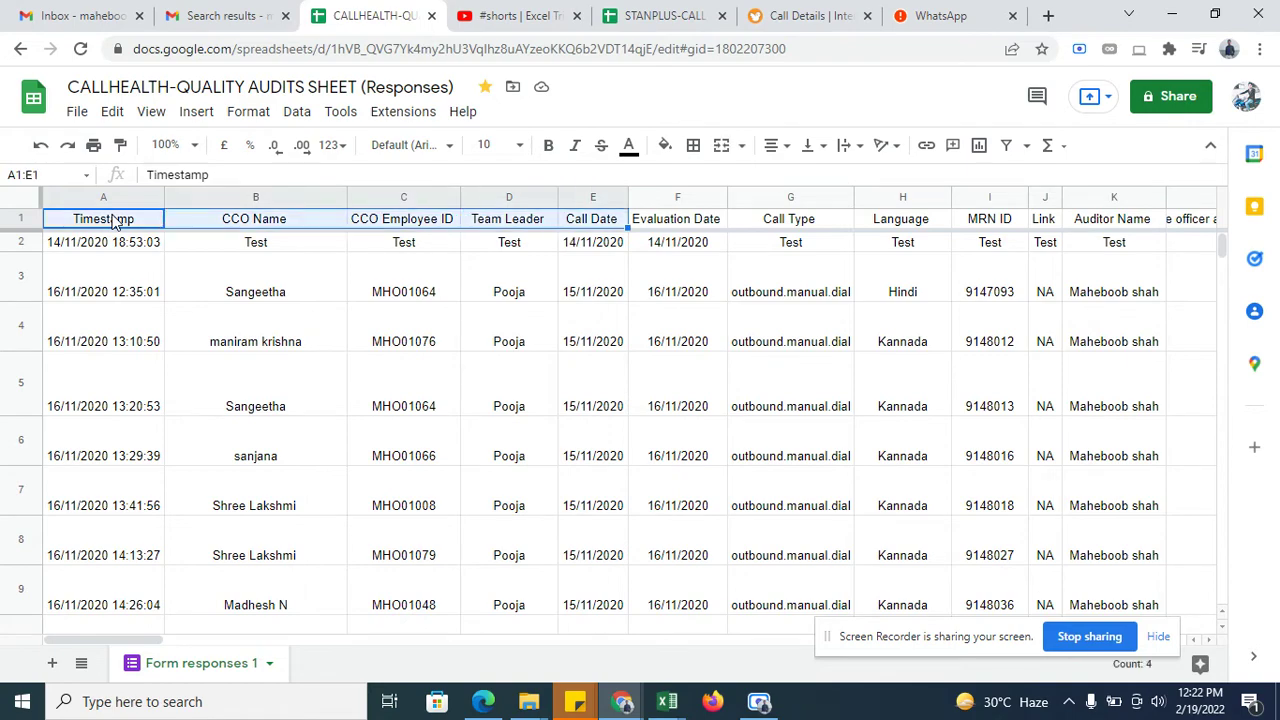
pyautogui.hotkey('shift', 'Right')
pyautogui.hotkey('shift', 'Right')
pyautogui.hotkey('shift', 'Right')
pyautogui.hotkey('shift', 'Right')
pyautogui.hotkey('shift', 'Right')
pyautogui.hotkey('shift', 'Right')
pyautogui.hotkey('shift', 'Right')
pyautogui.hotkey('shift', 'Right')
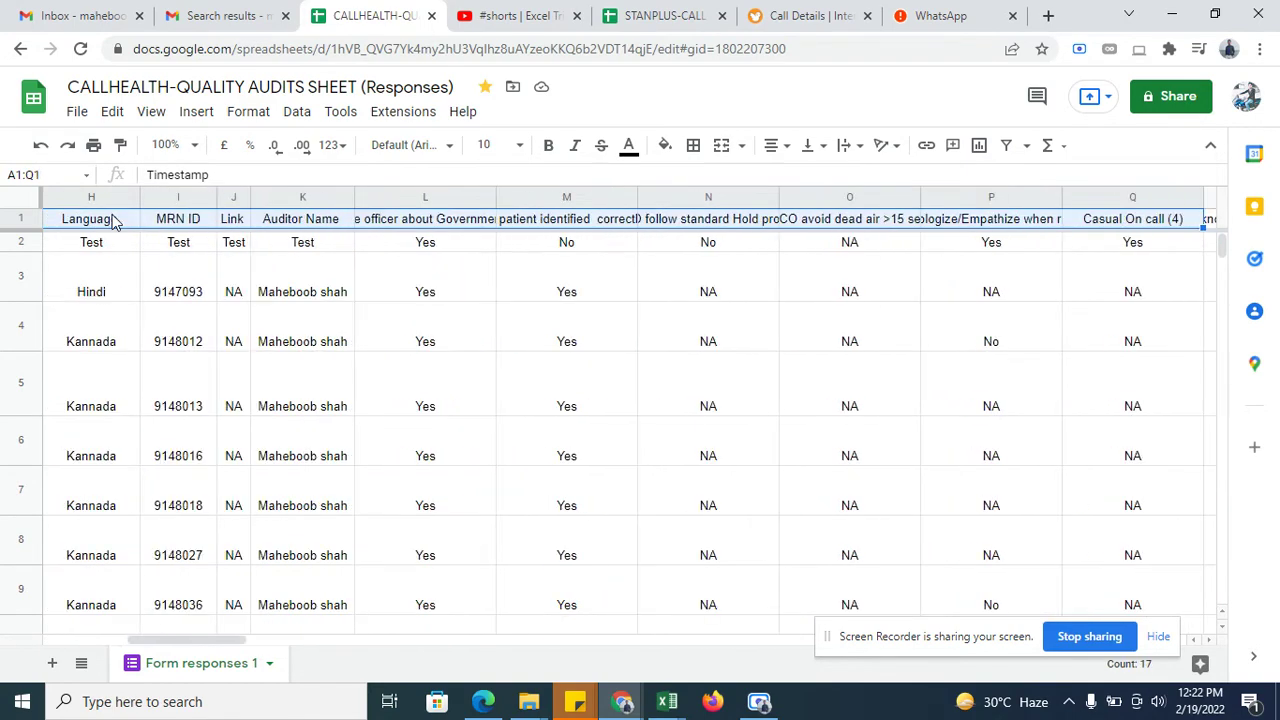
pyautogui.hotkey('shift', 'Right')
pyautogui.hotkey('shift', 'Right')
pyautogui.hotkey('shift', 'Right')
pyautogui.hotkey('shift', 'Right')
pyautogui.hotkey('shift', 'Right')
pyautogui.hotkey('shift', 'Right')
pyautogui.hotkey('shift', 'Right')
pyautogui.hotkey('shift', 'Right')
pyautogui.hotkey('shift', 'Right')
pyautogui.hotkey('shift', 'Right')
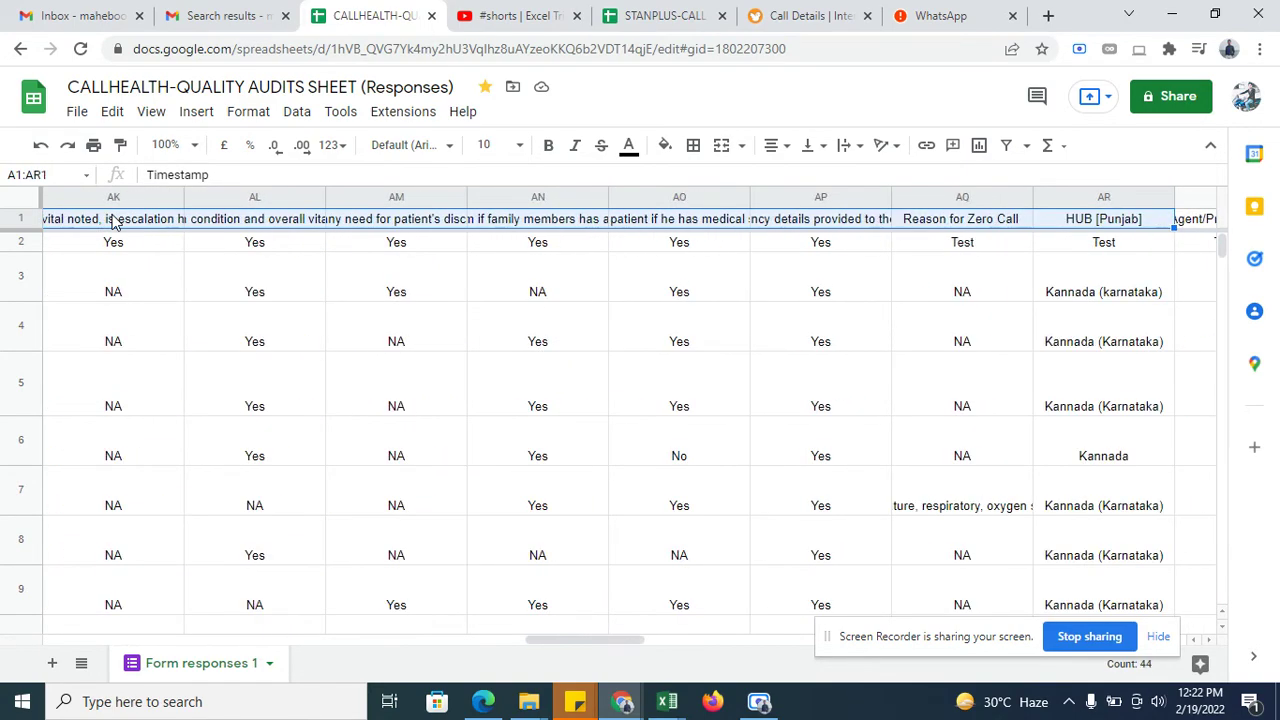
pyautogui.hotkey('shift', 'Right')
pyautogui.hotkey('shift', 'Right')
pyautogui.hotkey('shift', 'Right')
pyautogui.hotkey('shift', 'Right')
pyautogui.hotkey('shift', 'Right')
pyautogui.hotkey('shift', 'Right')
pyautogui.hotkey('shift', 'Right')
pyautogui.hotkey('shift', 'Right')
pyautogui.hotkey('shift', 'Right')
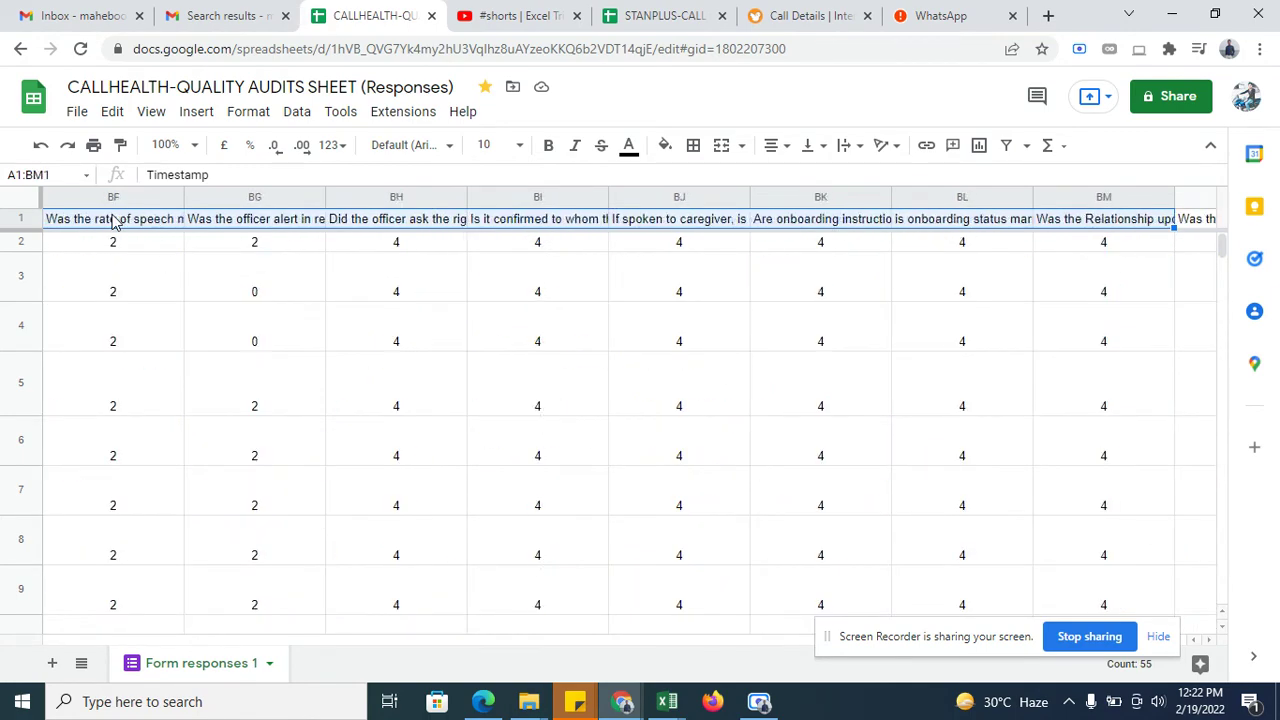
pyautogui.hotkey('shift', 'Right')
pyautogui.hotkey('shift', 'Right')
pyautogui.hotkey('shift', 'Right')
pyautogui.hotkey('shift', 'Right')
pyautogui.hotkey('shift', 'Right')
pyautogui.hotkey('shift', 'Right')
pyautogui.hotkey('shift', 'Right')
pyautogui.hotkey('shift', 'Right')
pyautogui.hotkey('shift', 'Right')
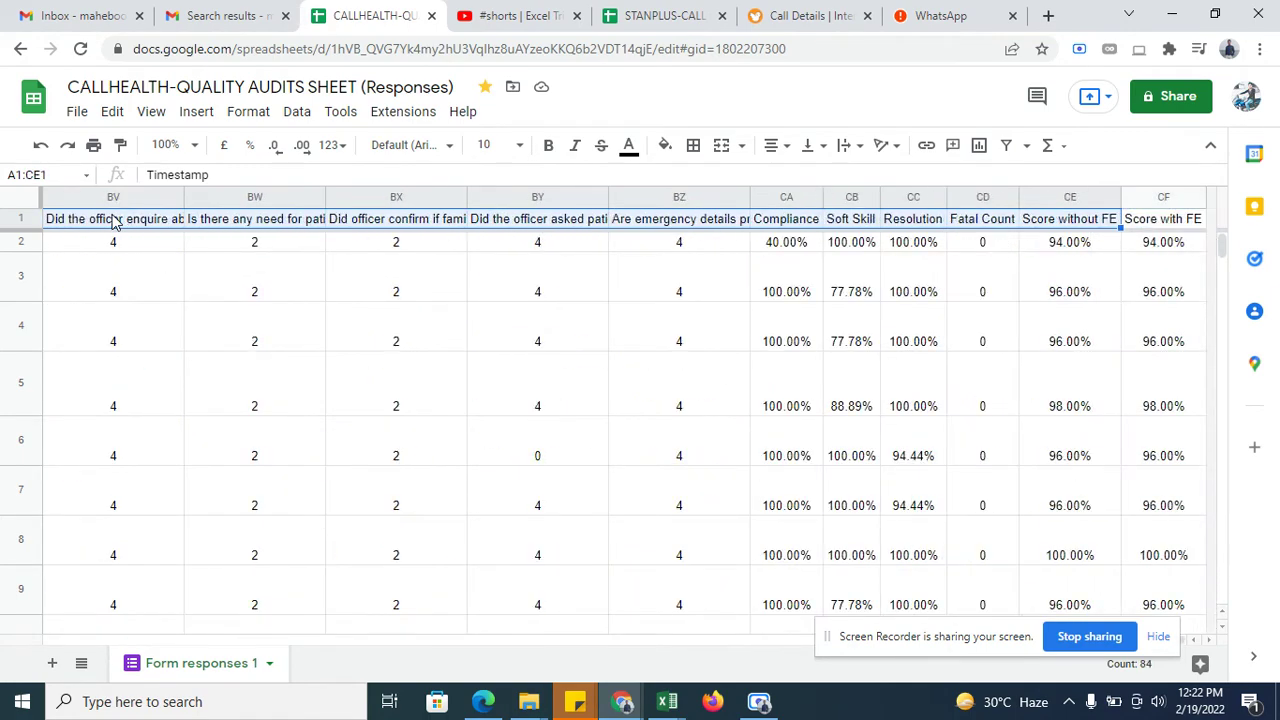
pyautogui.hotkey('shift', 'Down')
pyautogui.hotkey('shift', 'Down')
pyautogui.hotkey('shift', 'Down')
pyautogui.hotkey('shift', 'Down')
pyautogui.hotkey('shift', 'Down')
pyautogui.hotkey('shift', 'Down')
pyautogui.hotkey('shift', 'Down')
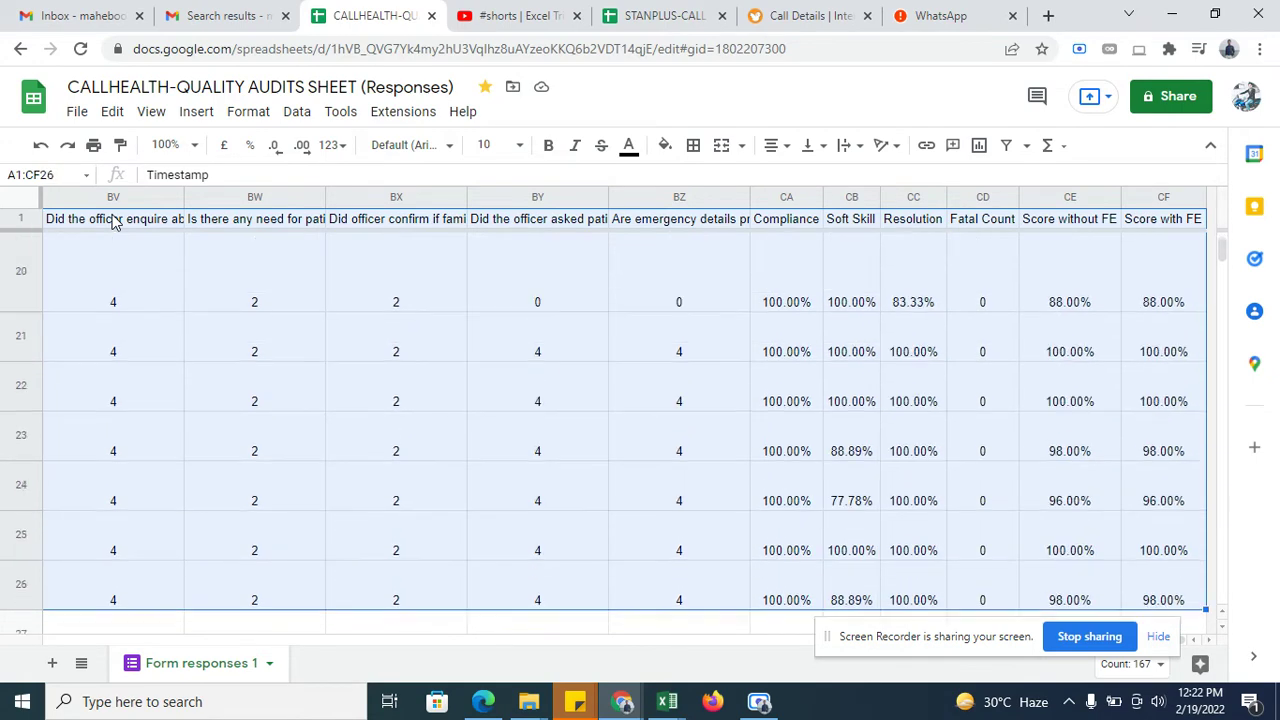
pyautogui.hotkey('shift', 'Down')
pyautogui.hotkey('shift', 'Down')
pyautogui.hotkey('shift', 'Down')
pyautogui.hotkey('shift', 'Down')
pyautogui.hotkey('shift', 'Down')
pyautogui.hotkey('shift', 'Down')
pyautogui.hotkey('shift', 'Down')
pyautogui.hotkey('shift', 'Down')
pyautogui.hotkey('shift', 'Down')
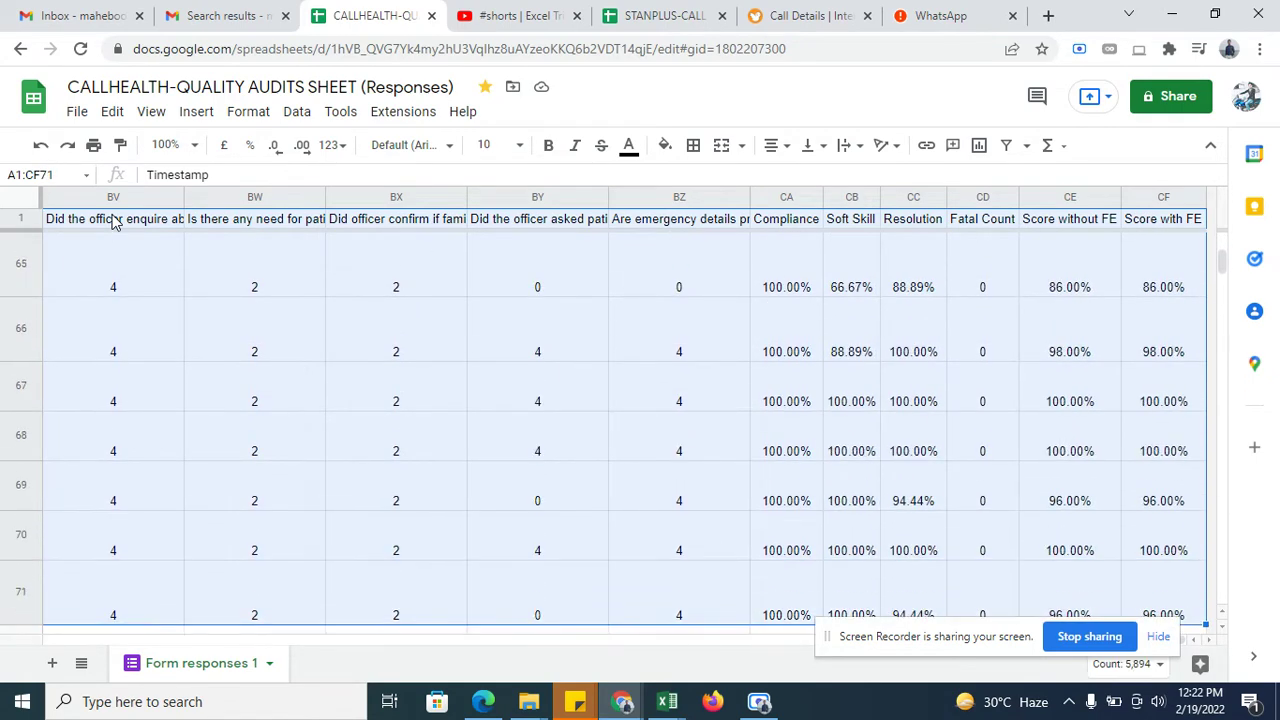
pyautogui.hotkey('alt', 'Tab')
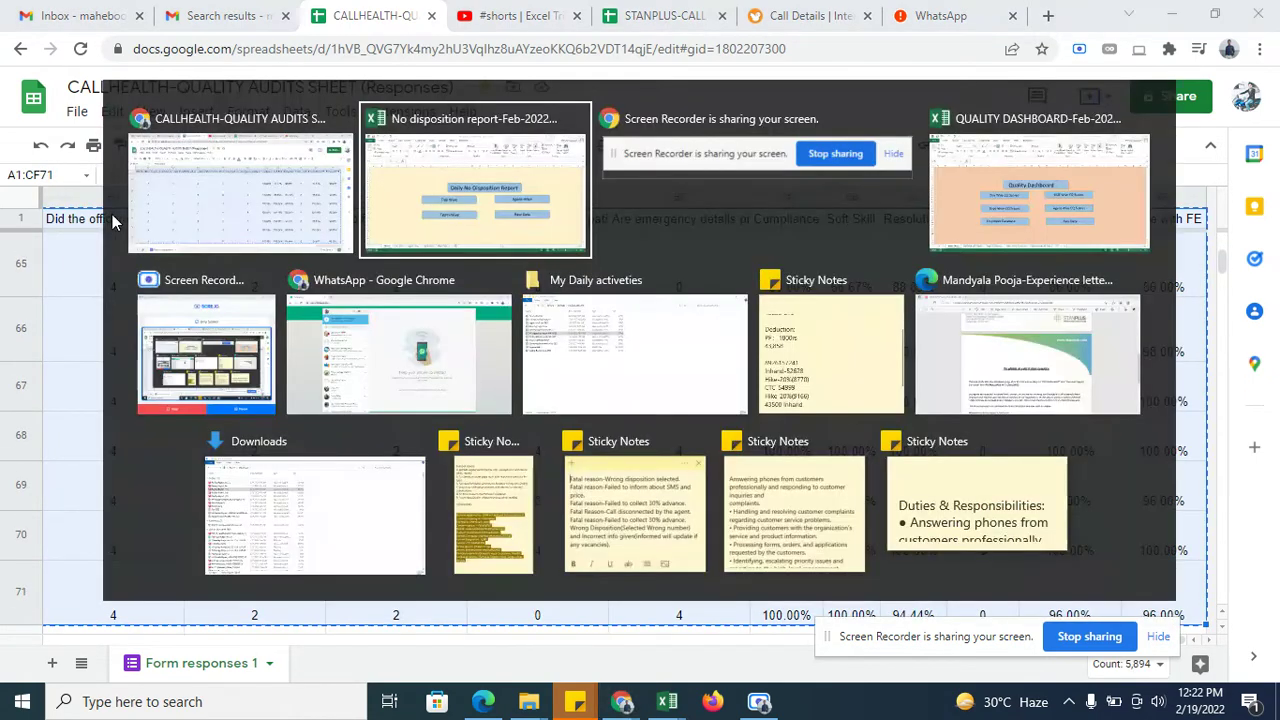
# Step: Paste the responses at A1 of a new blank workbook, turning wrap text off and keeping Center alignment
pyautogui.click(187, 497)
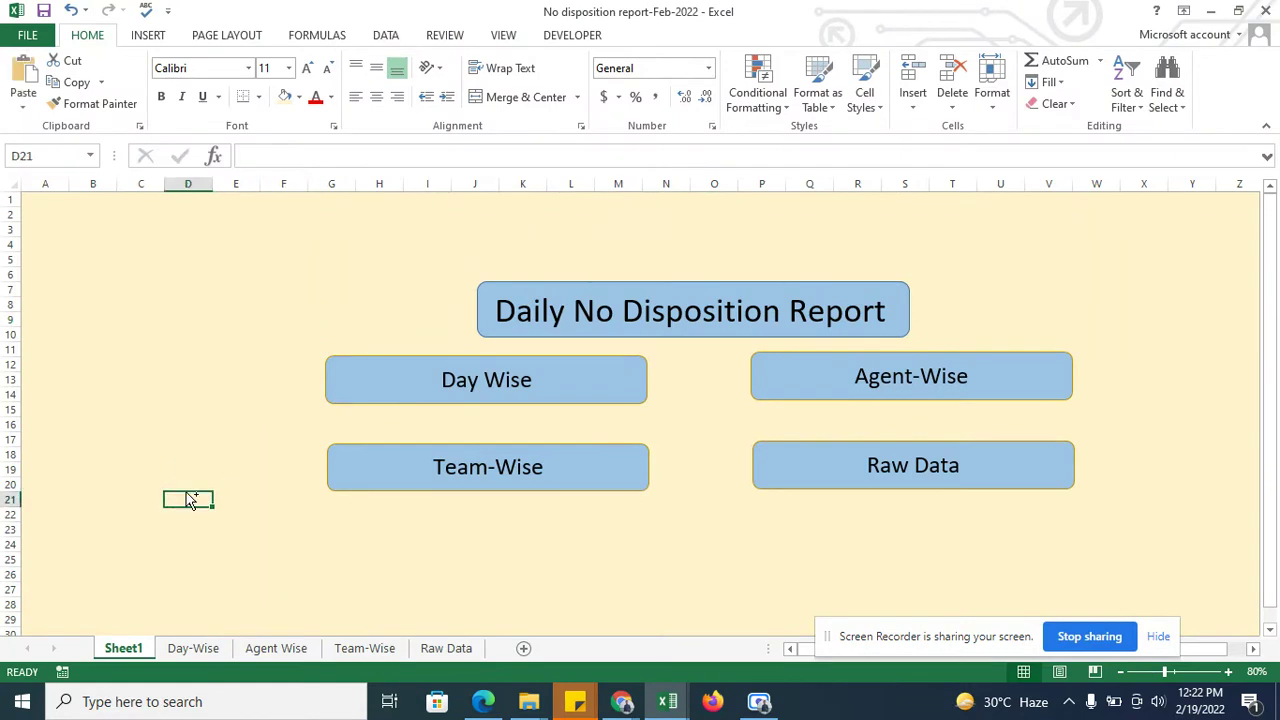
pyautogui.hotkey('ctrl', 'n')
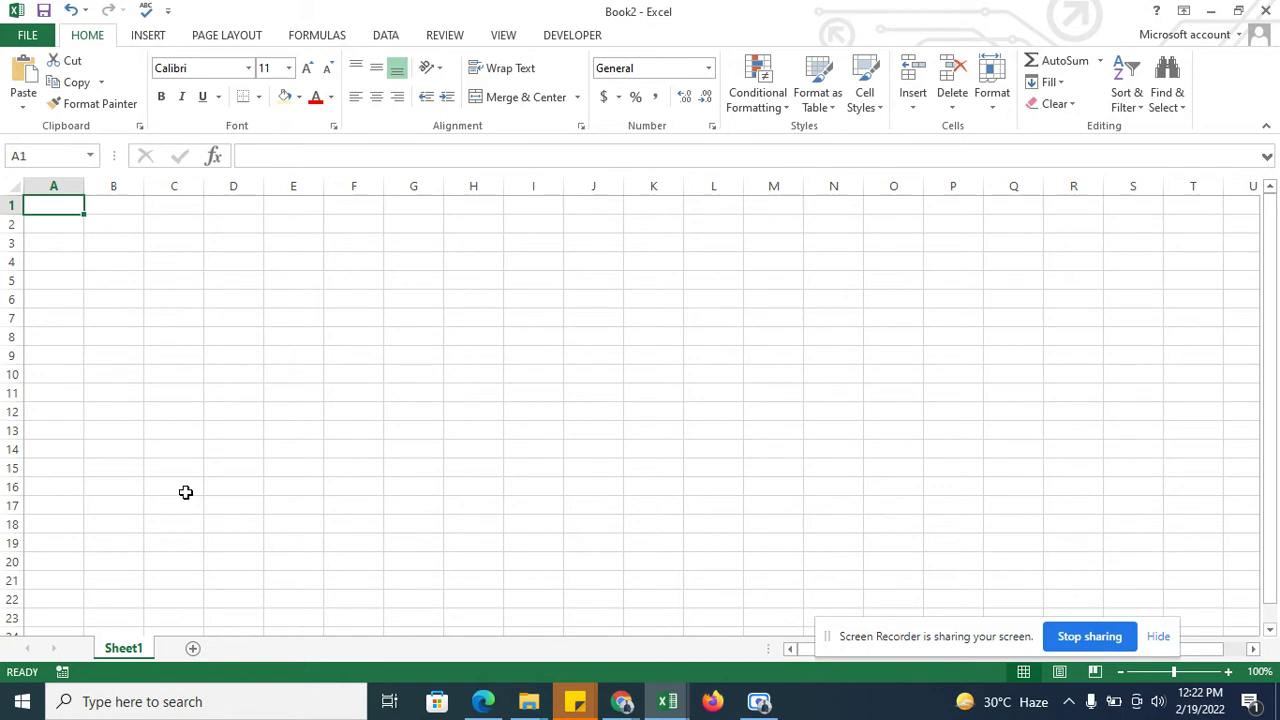
pyautogui.hotkey('ctrl', 'v')
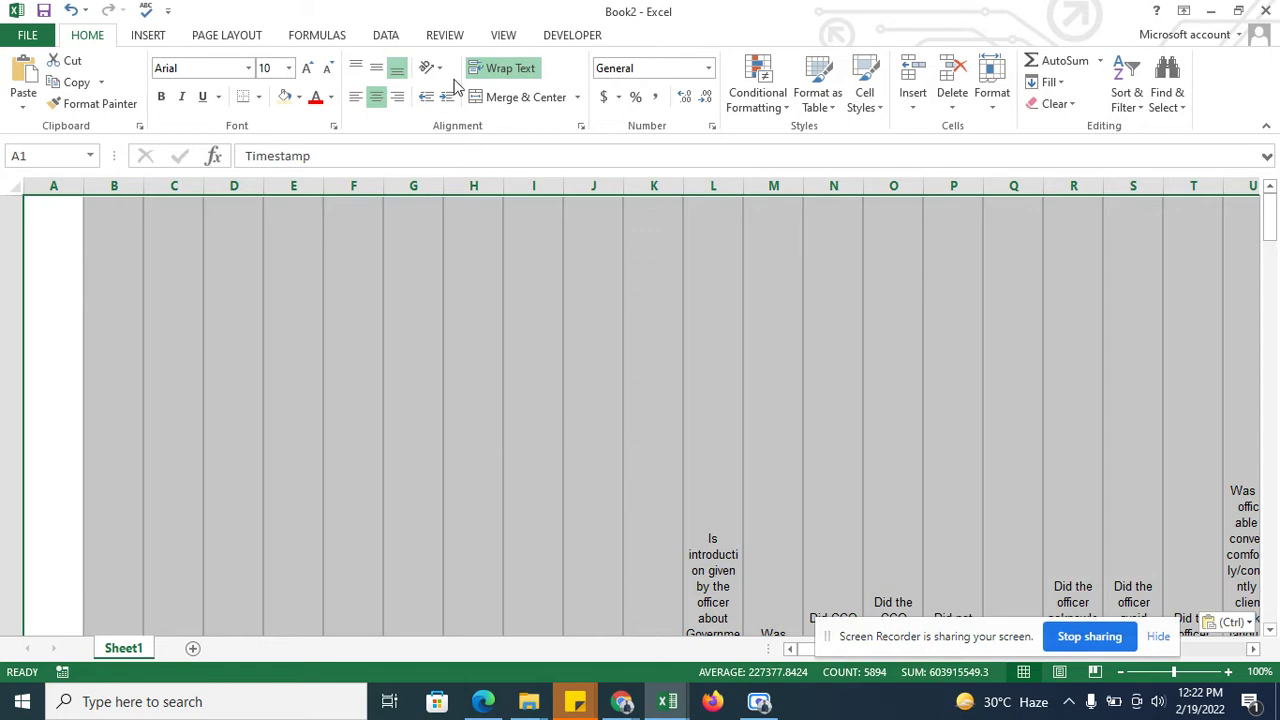
pyautogui.click(487, 75)
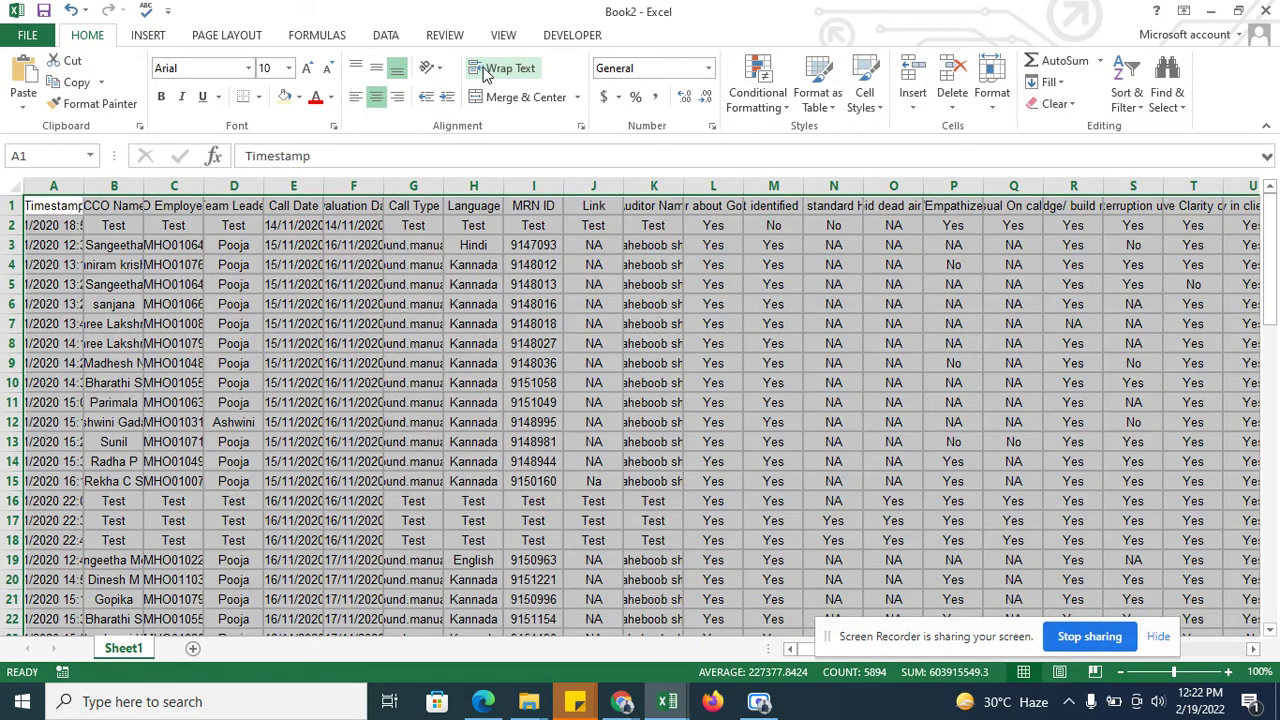
pyautogui.click(378, 97)
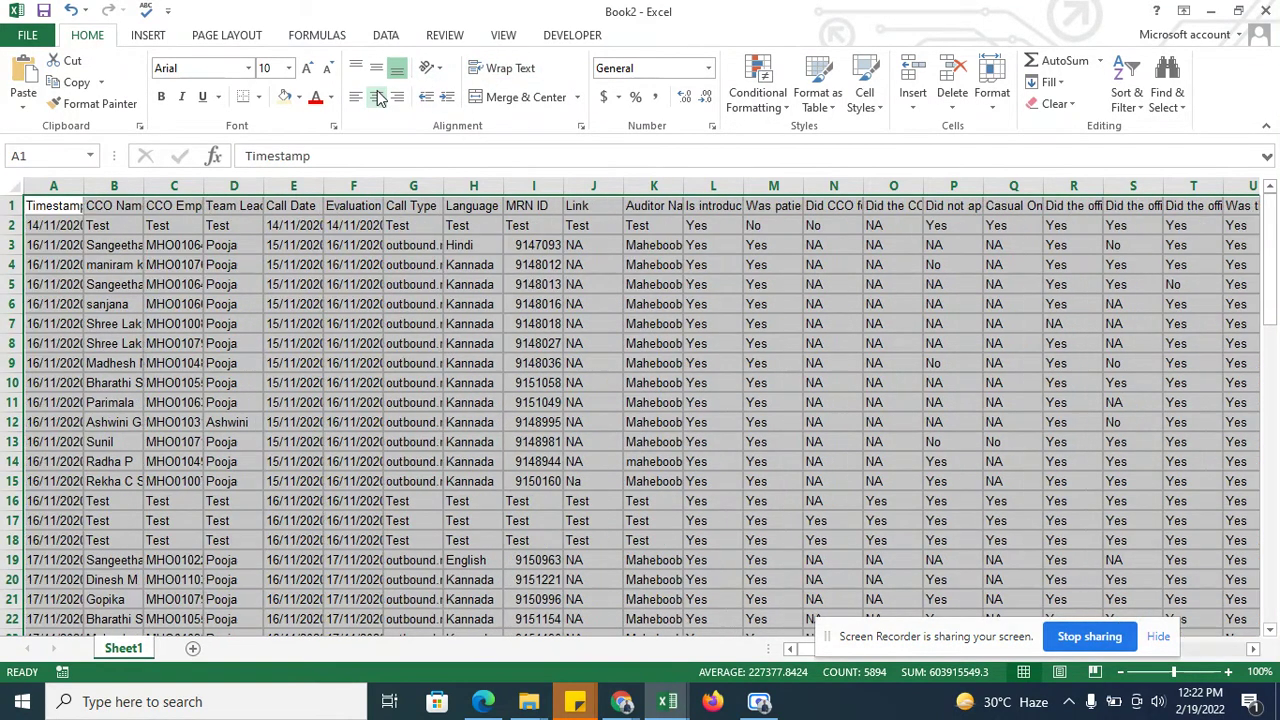
pyautogui.click(378, 97)
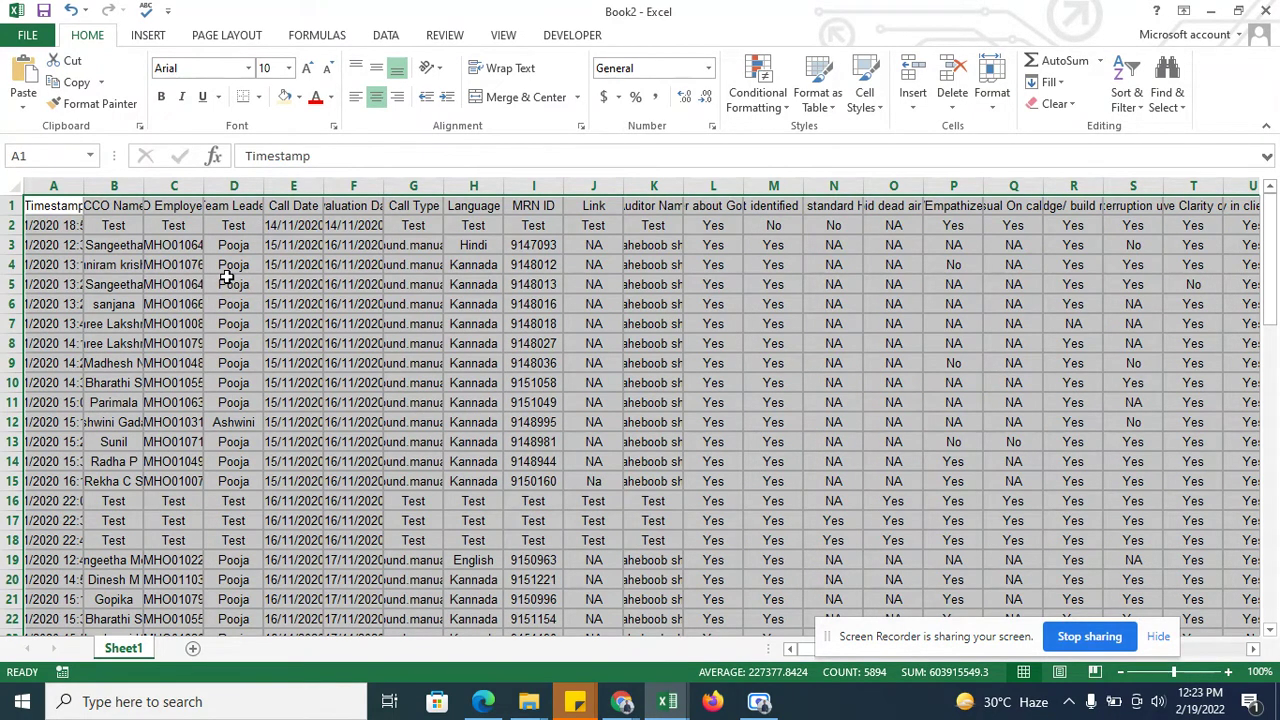
# Step: Apply All Borders to the pasted data and rename Sheet1 to 'Raw Data'
pyautogui.click(258, 97)
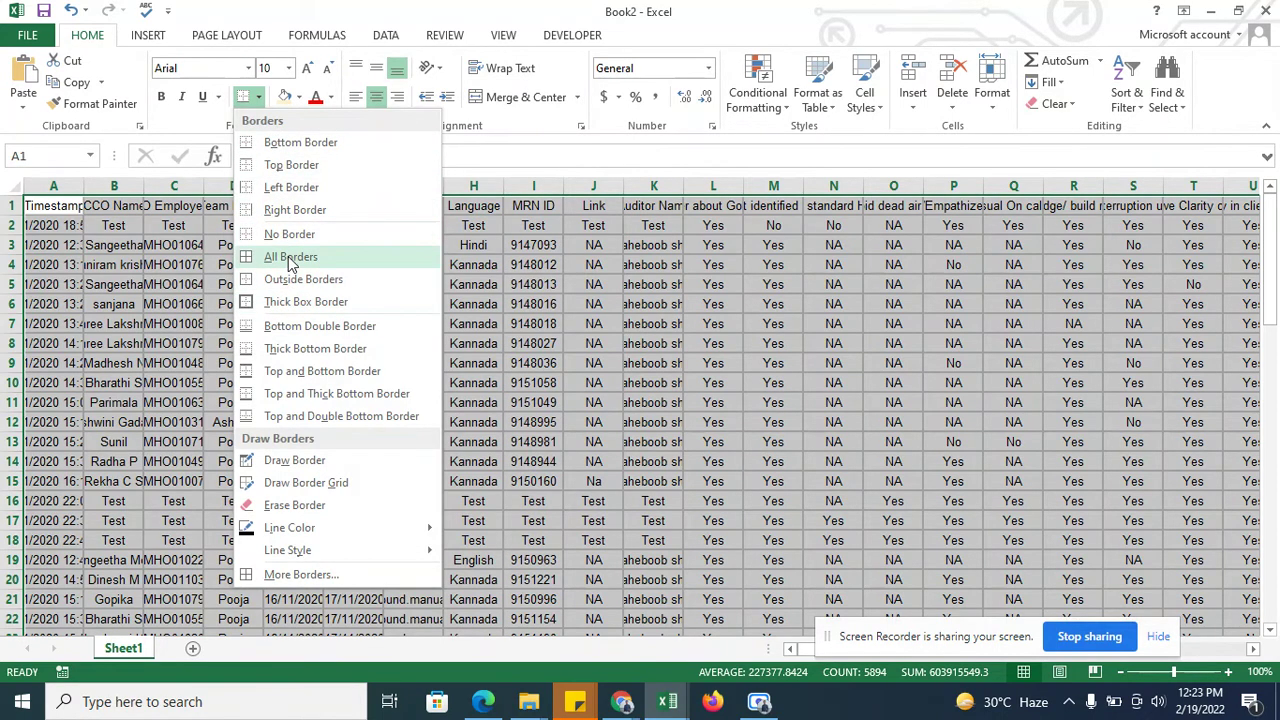
pyautogui.click(290, 258)
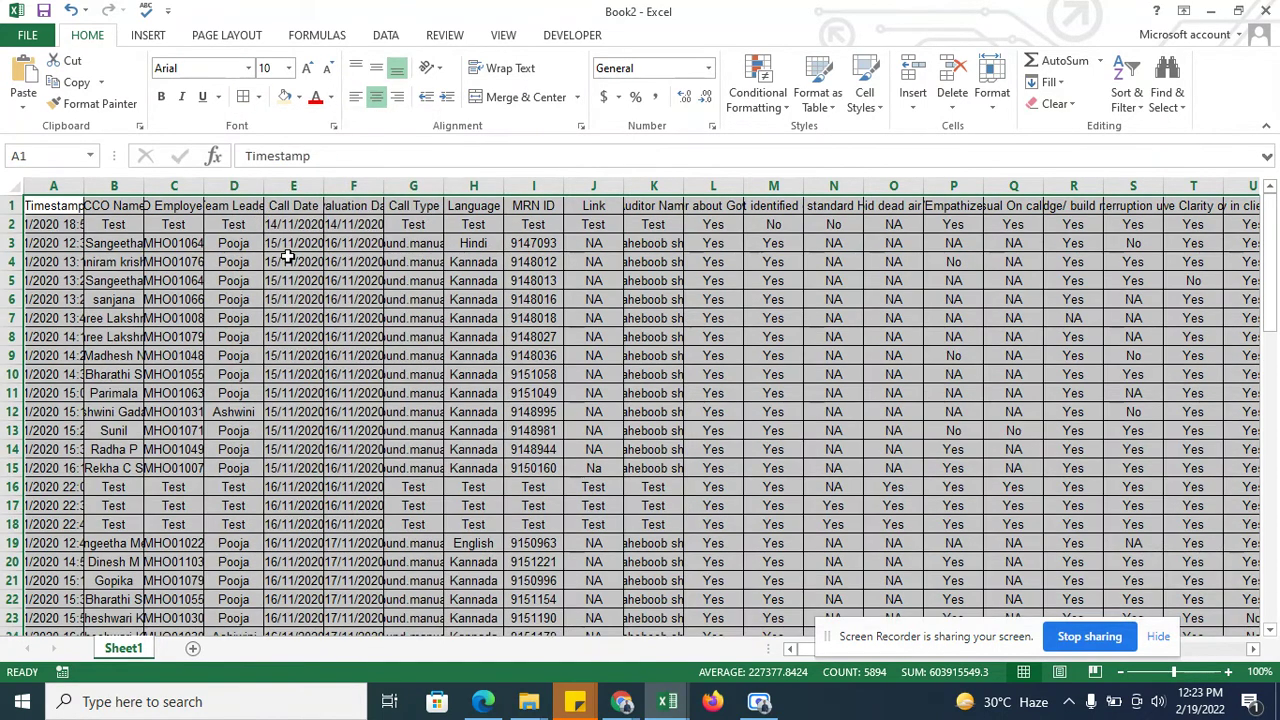
pyautogui.click(143, 656)
pyautogui.write('Ra')
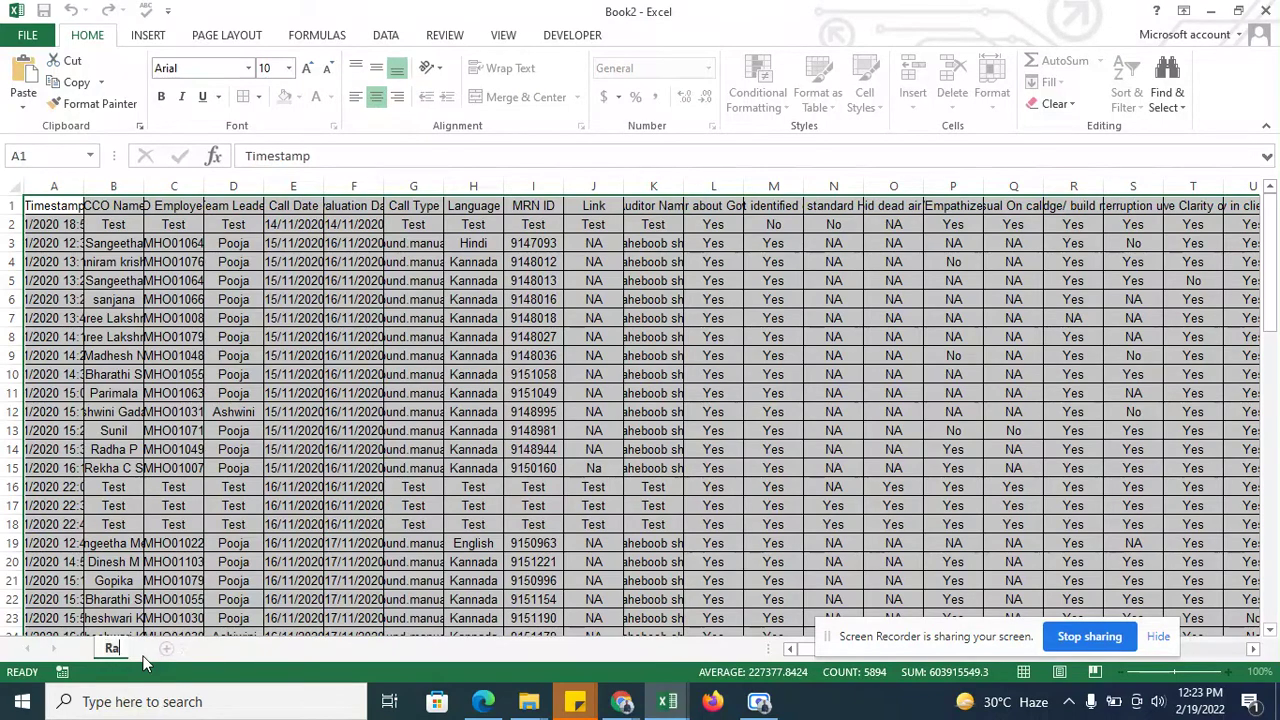
pyautogui.write('w D')
pyautogui.write('ata')
pyautogui.press('Return')
# Step: Review the CCO Employee ID, CCO Name and Team Leader columns, then switch to the No disposition report
pyautogui.click(239, 430)
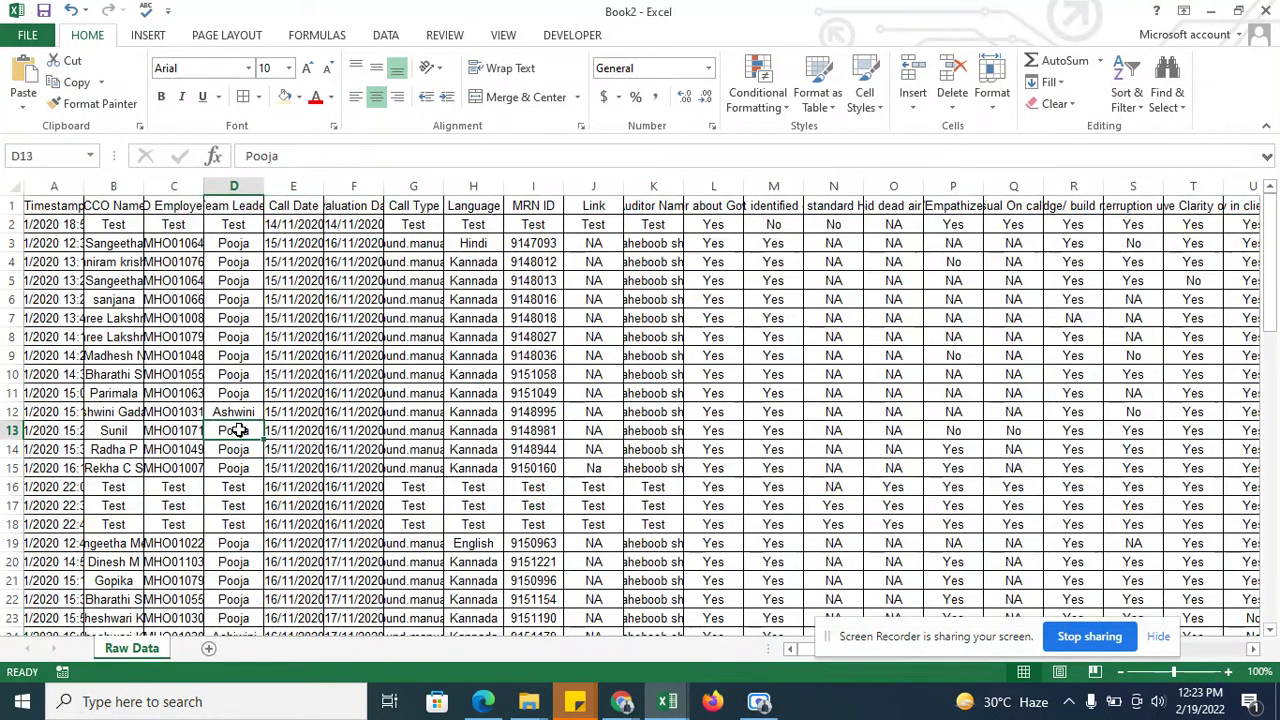
pyautogui.hotkey('ctrl', 'Up')
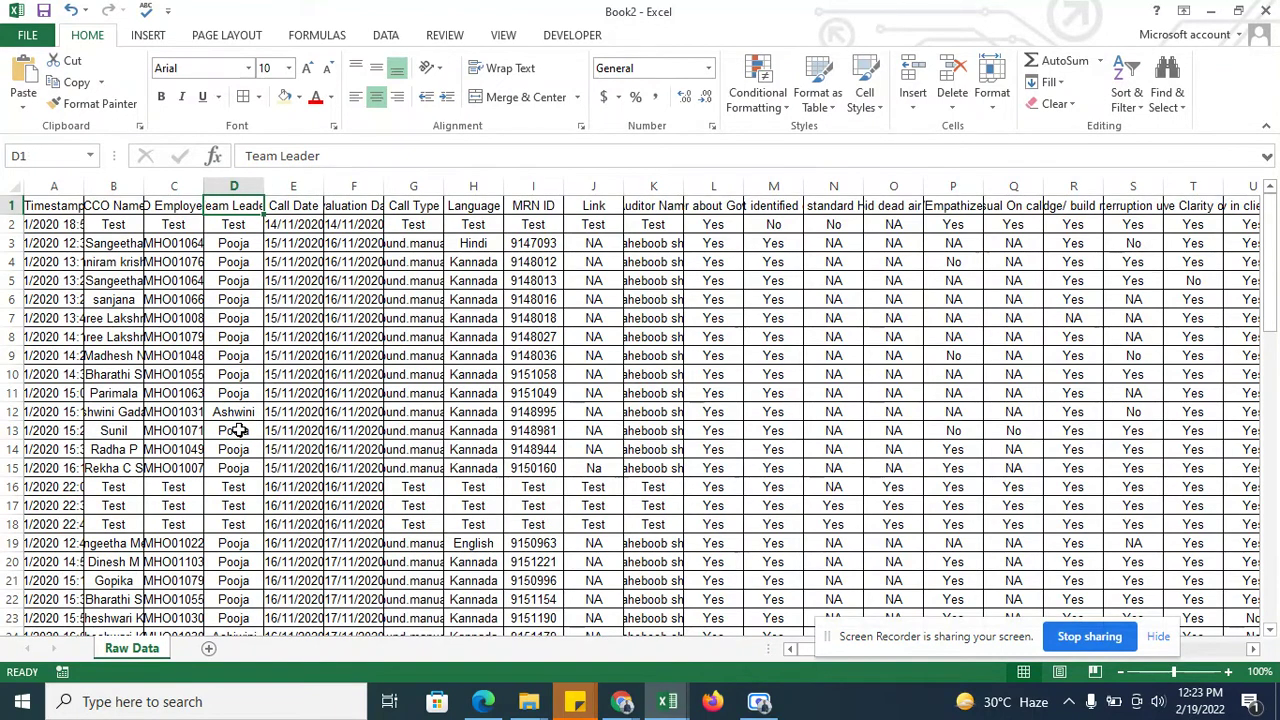
pyautogui.press('Left')
pyautogui.press('Down')
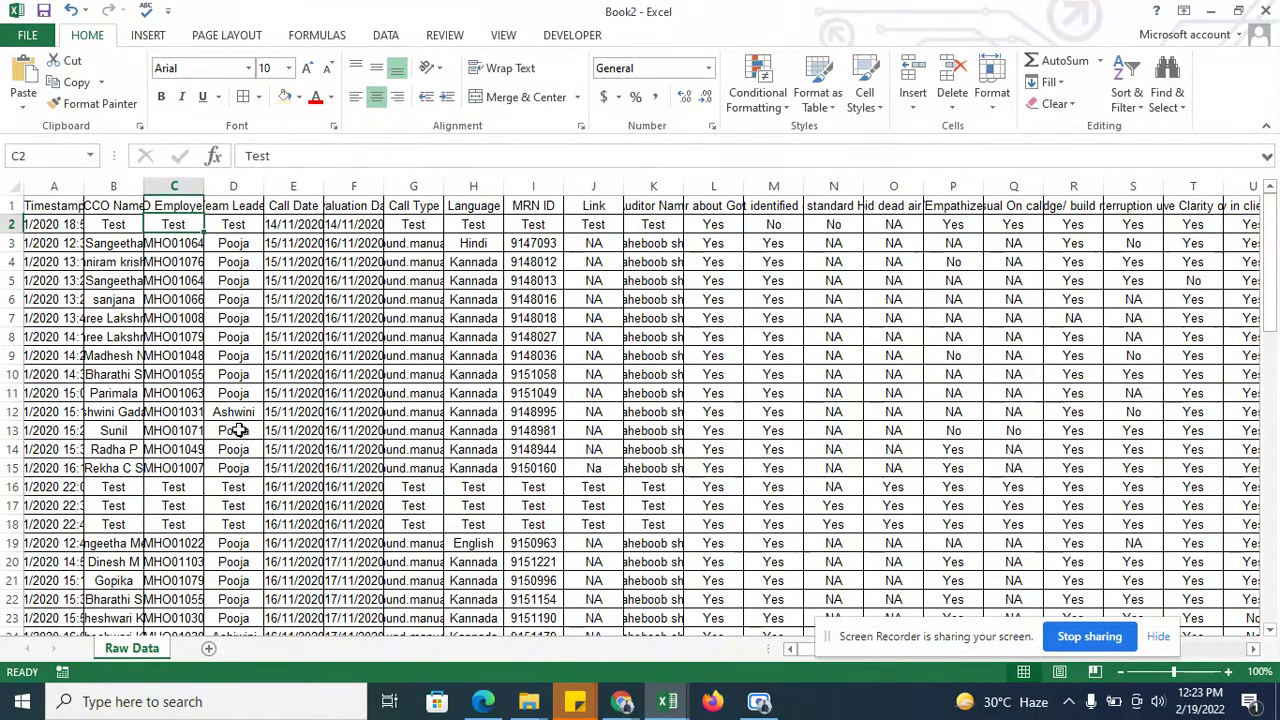
pyautogui.press('Left')
pyautogui.press('Up')
pyautogui.press('Down')
pyautogui.press('Down')
pyautogui.press('Down')
pyautogui.press('Down')
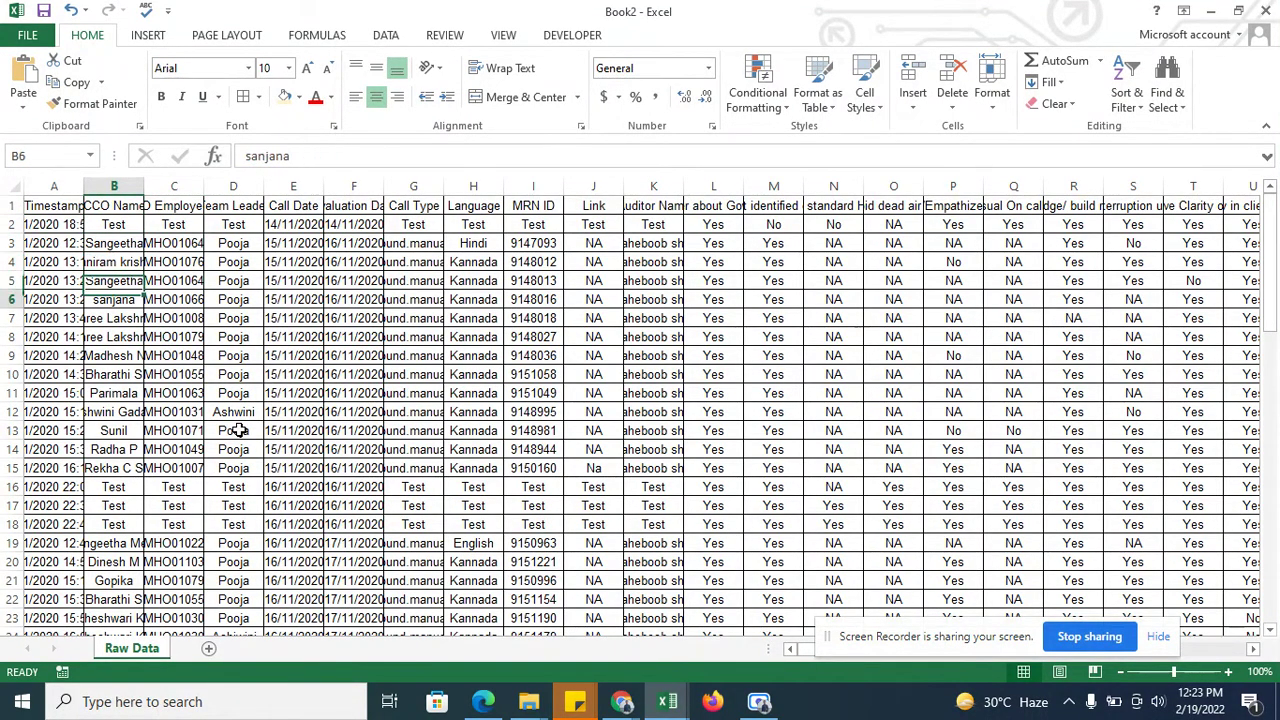
pyautogui.press('Down')
pyautogui.press('Down')
pyautogui.press('Down')
pyautogui.press('Up')
pyautogui.press('Up')
pyautogui.press('Up')
pyautogui.press('Up')
pyautogui.press('Up')
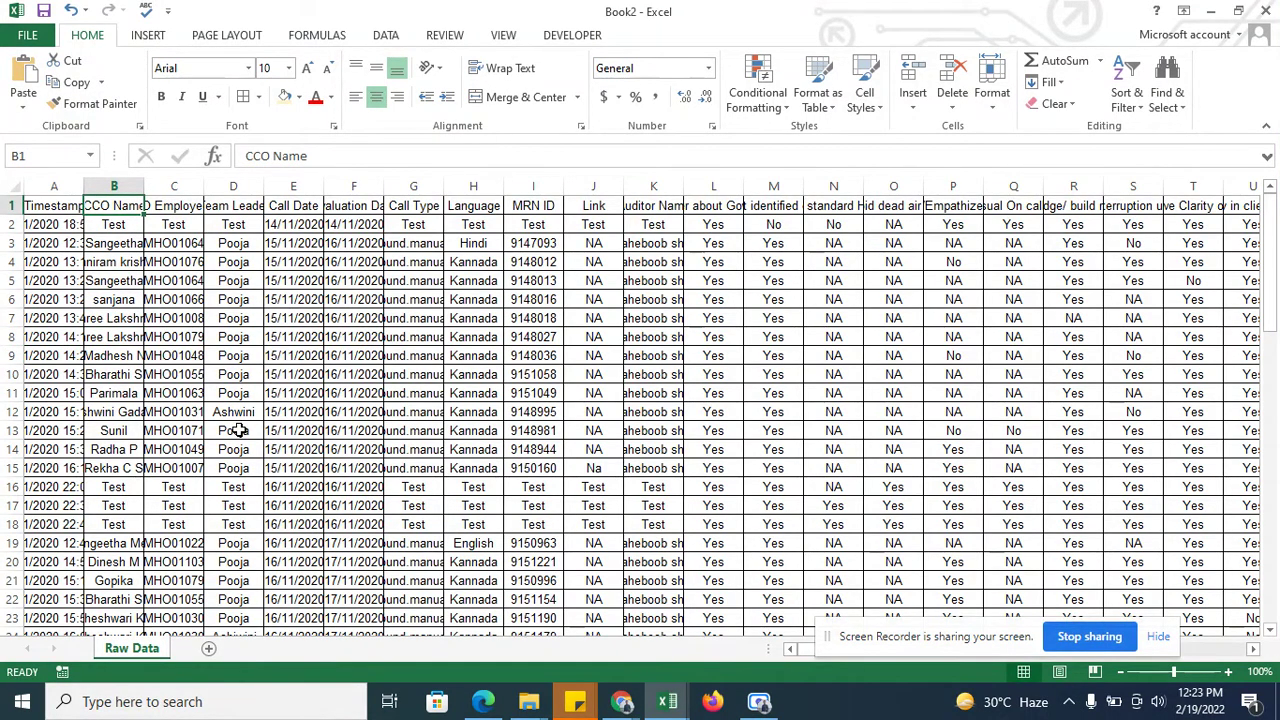
pyautogui.press('Right')
pyautogui.press('Right')
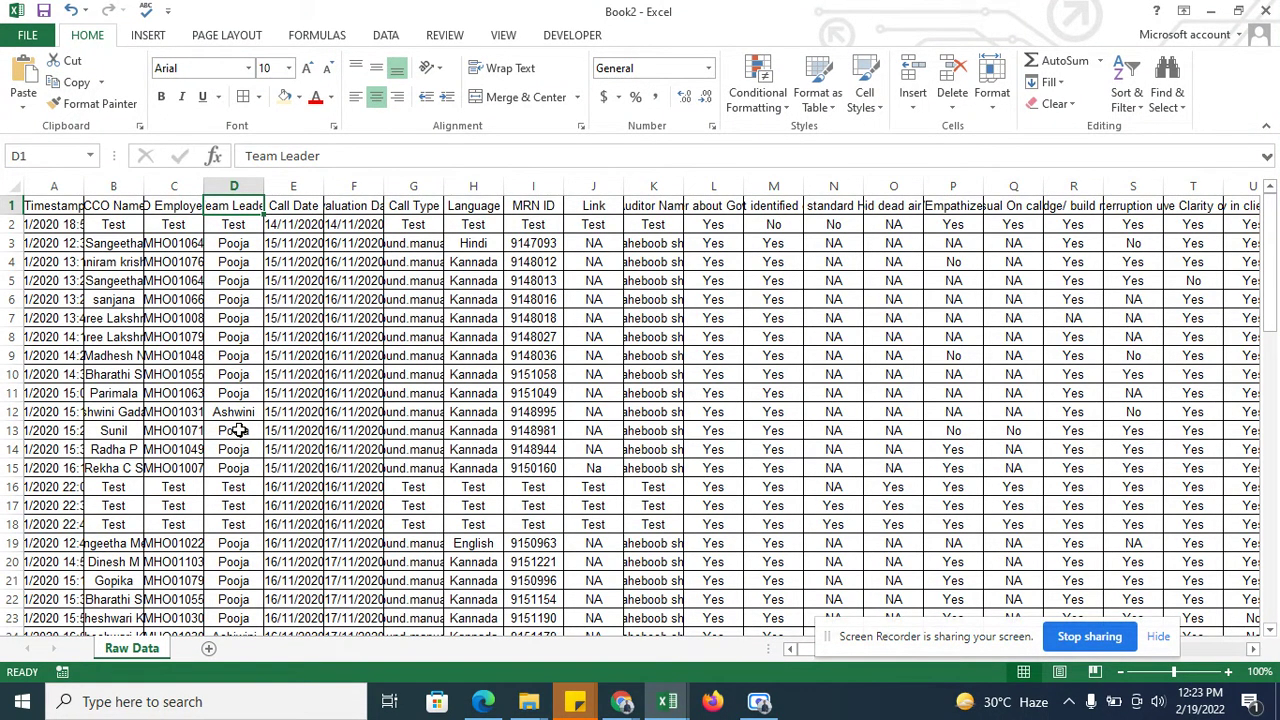
pyautogui.hotkey('alt', 'Tab')
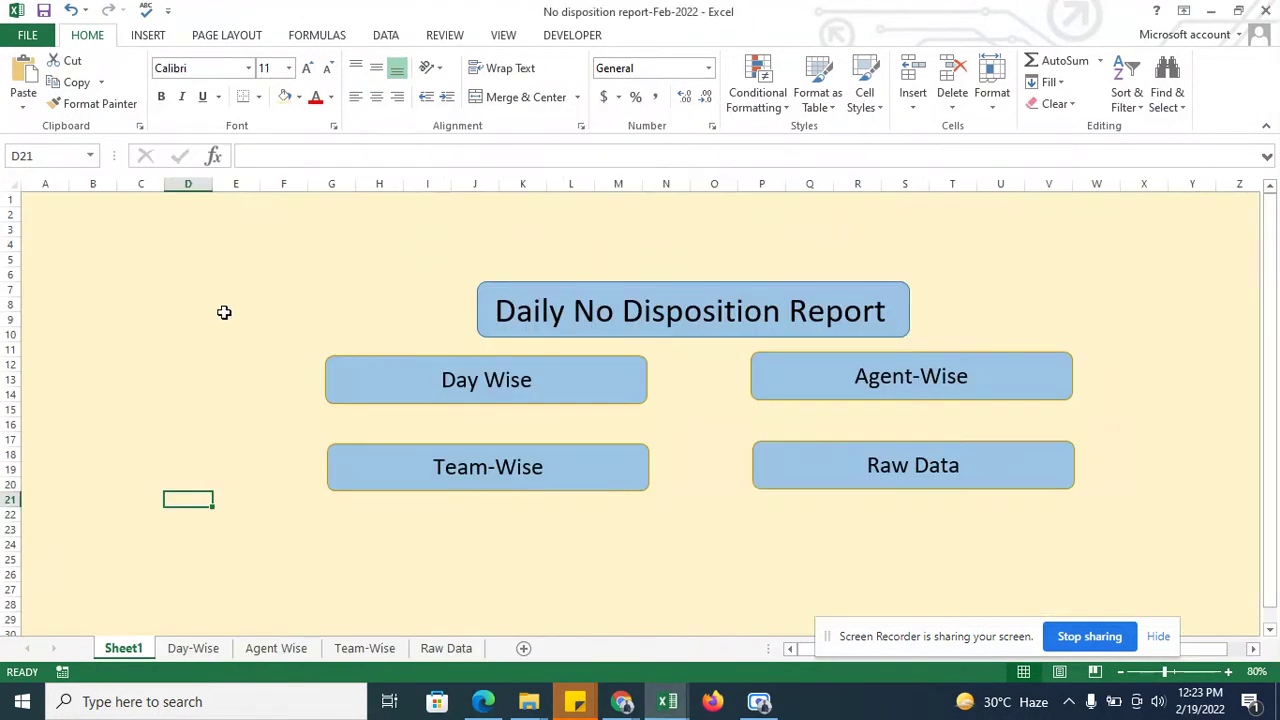
# Step: Look over the Day-Wise pivot and chart totalling 245 calls, then go back to Book2
pyautogui.click(587, 387)
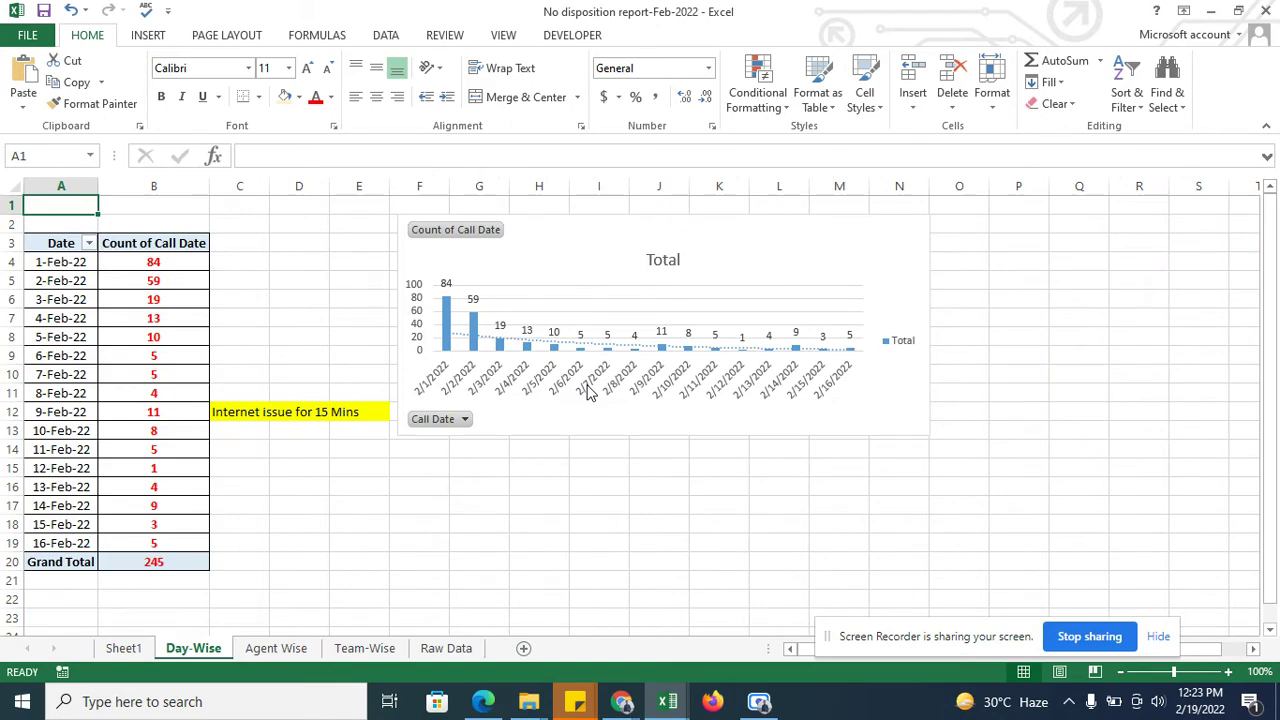
pyautogui.hotkey('alt', 'Tab')
# Step: Insert a PivotTable from 'Raw Data'!$A$1:$CF$71 onto a new worksheet
pyautogui.click(437, 336)
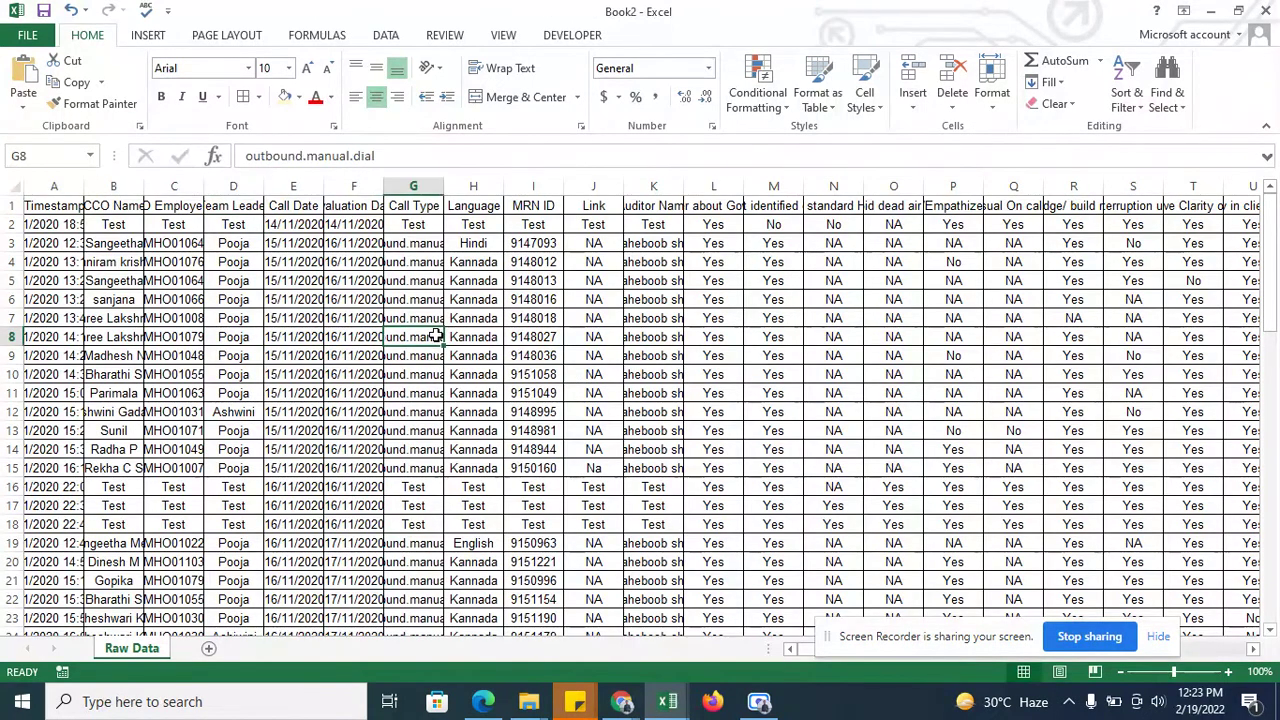
pyautogui.hotkey('ctrl', 'a')
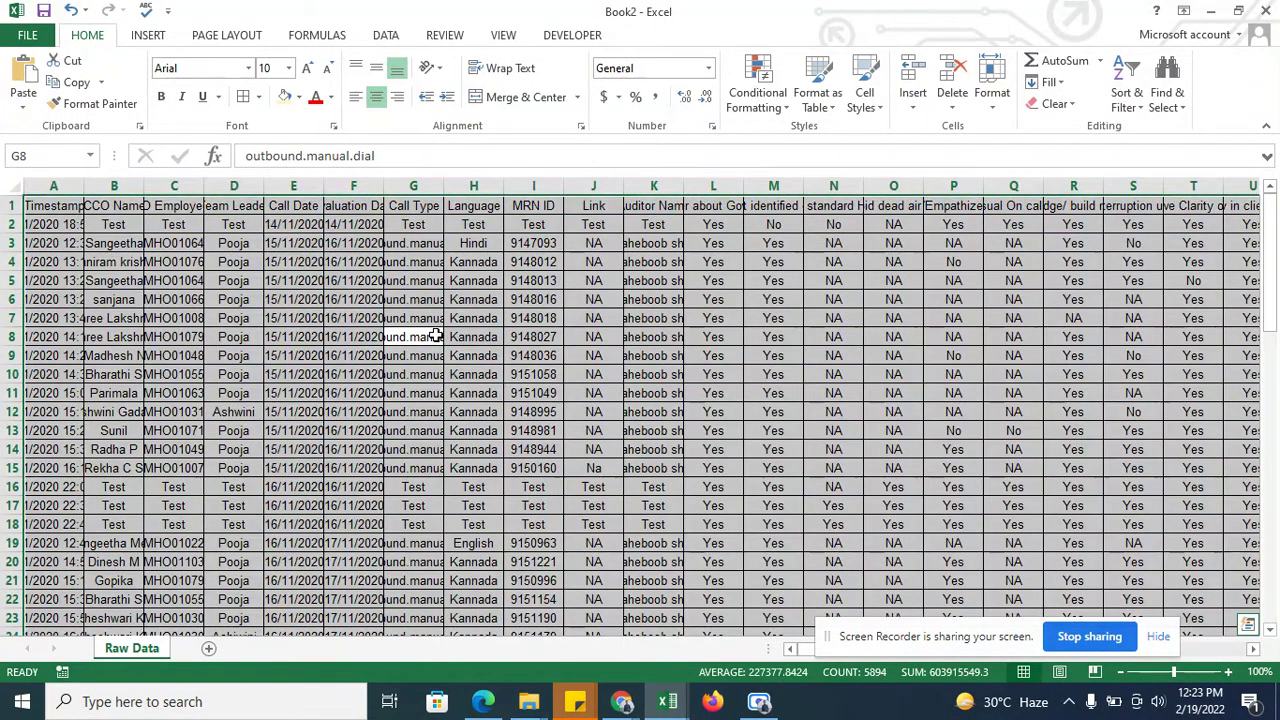
pyautogui.click(160, 38)
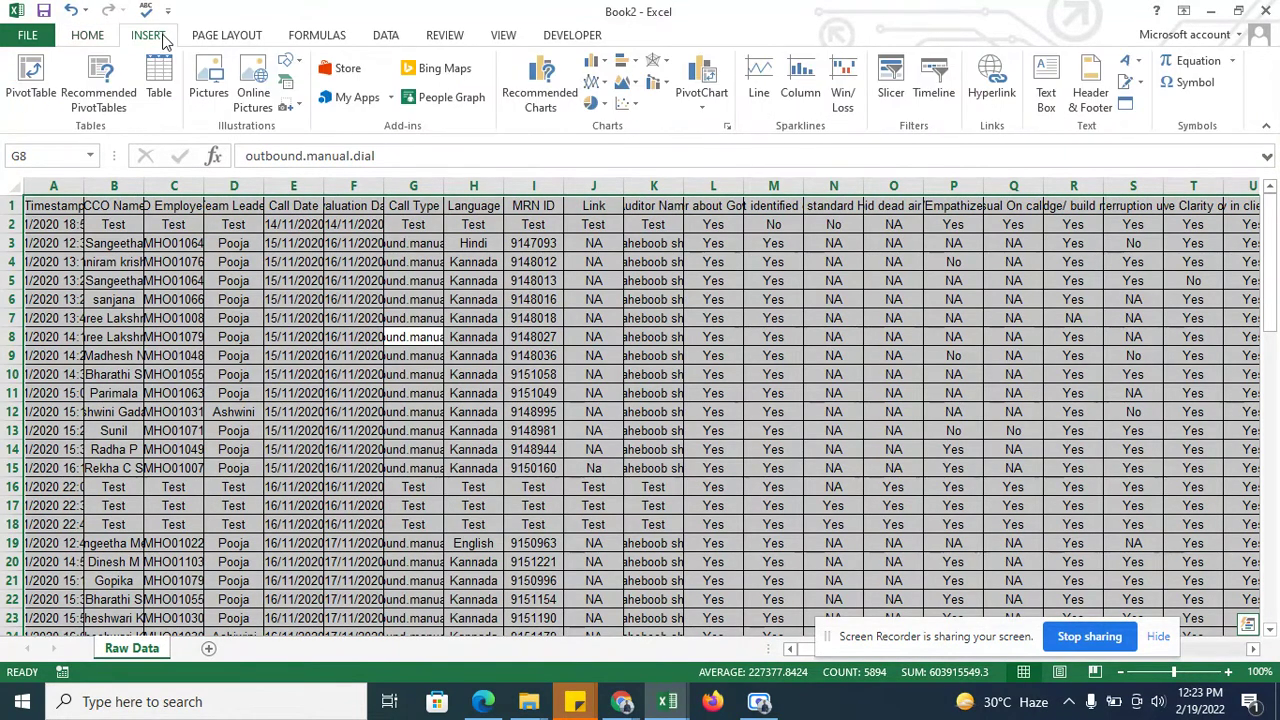
pyautogui.click(32, 80)
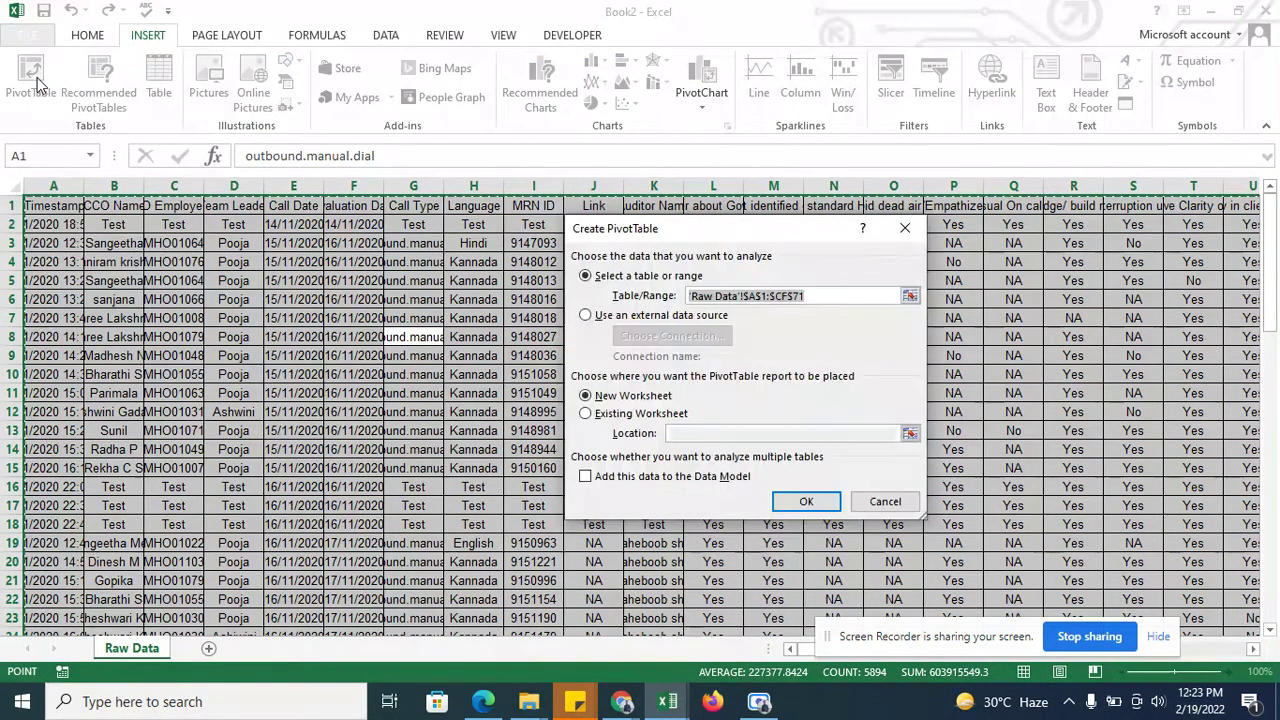
pyautogui.click(850, 296)
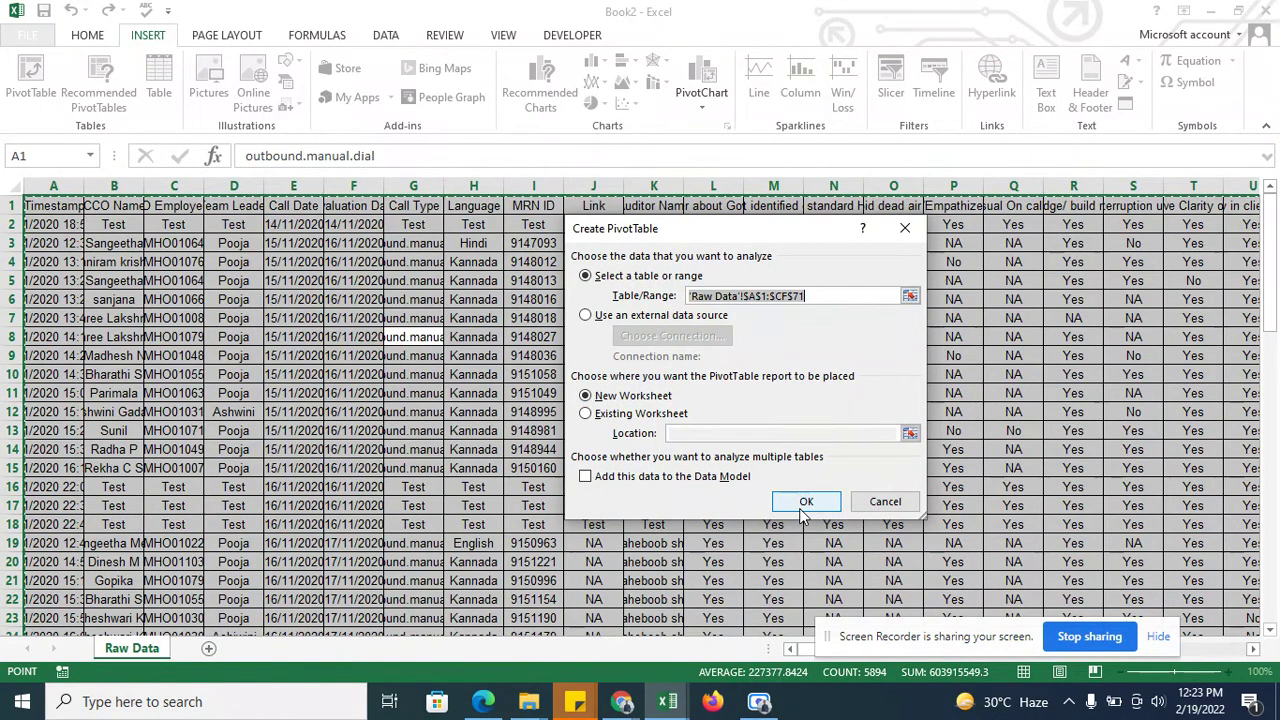
pyautogui.click(802, 510)
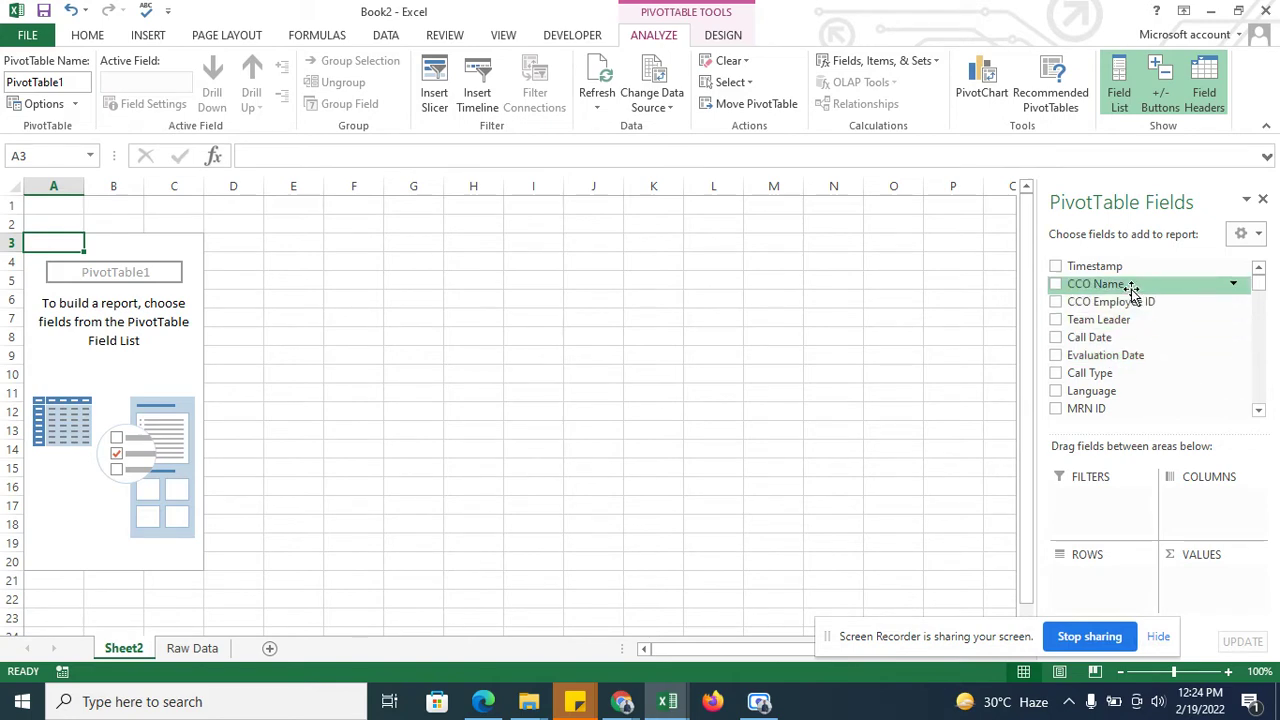
# Step: Add CCO Name as the pivot table's row field
pyautogui.moveTo(1130, 290); pyautogui.dragTo(1100, 585)
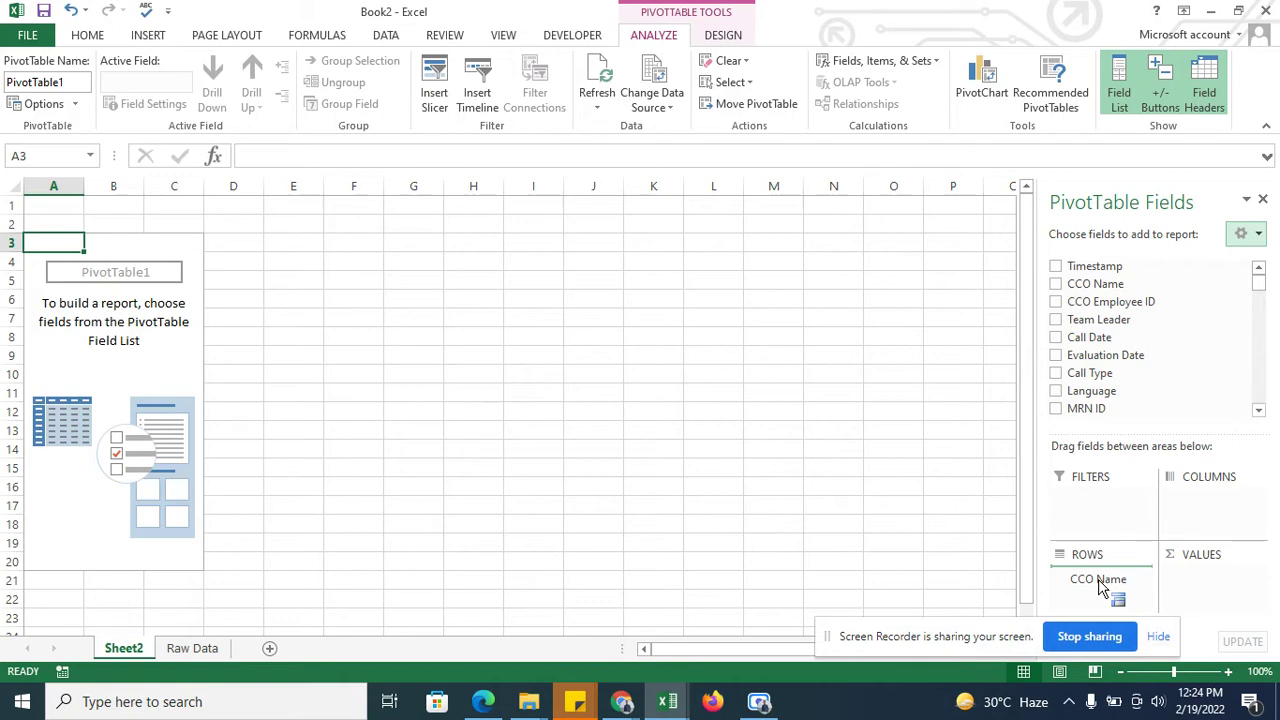
pyautogui.moveTo(1100, 585); pyautogui.dragTo(1100, 585)
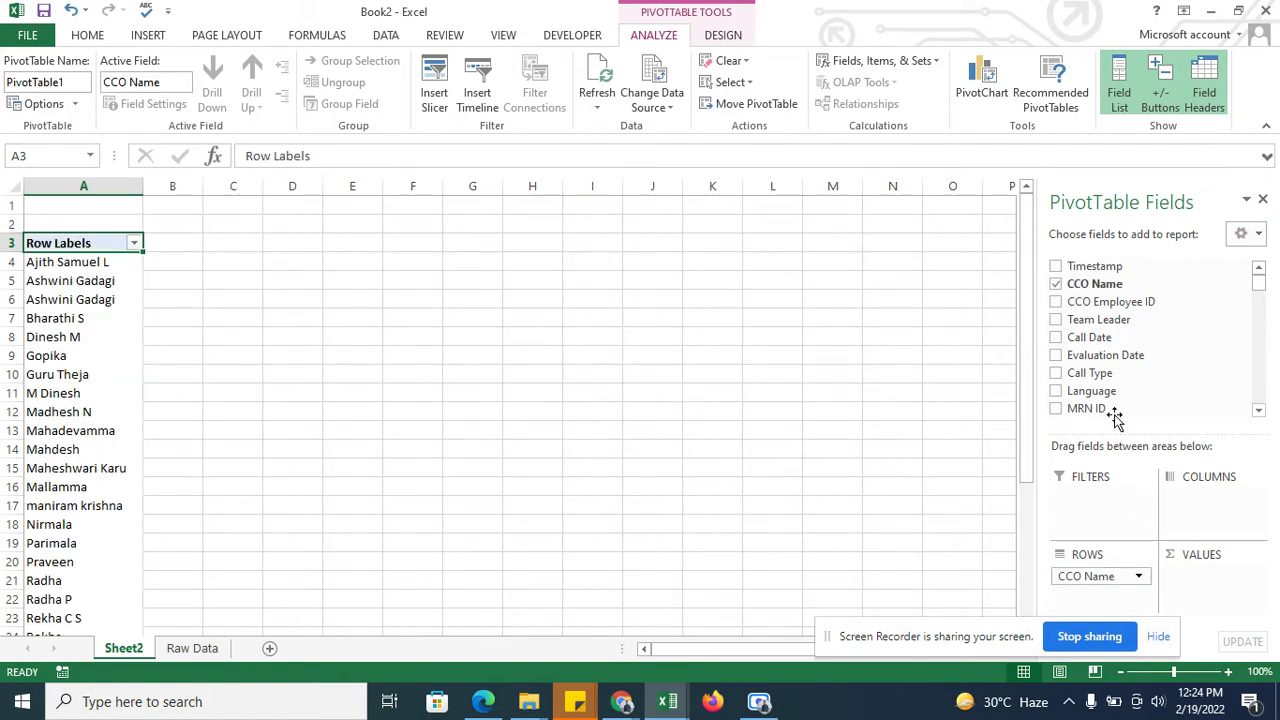
pyautogui.rightClick(1263, 295)
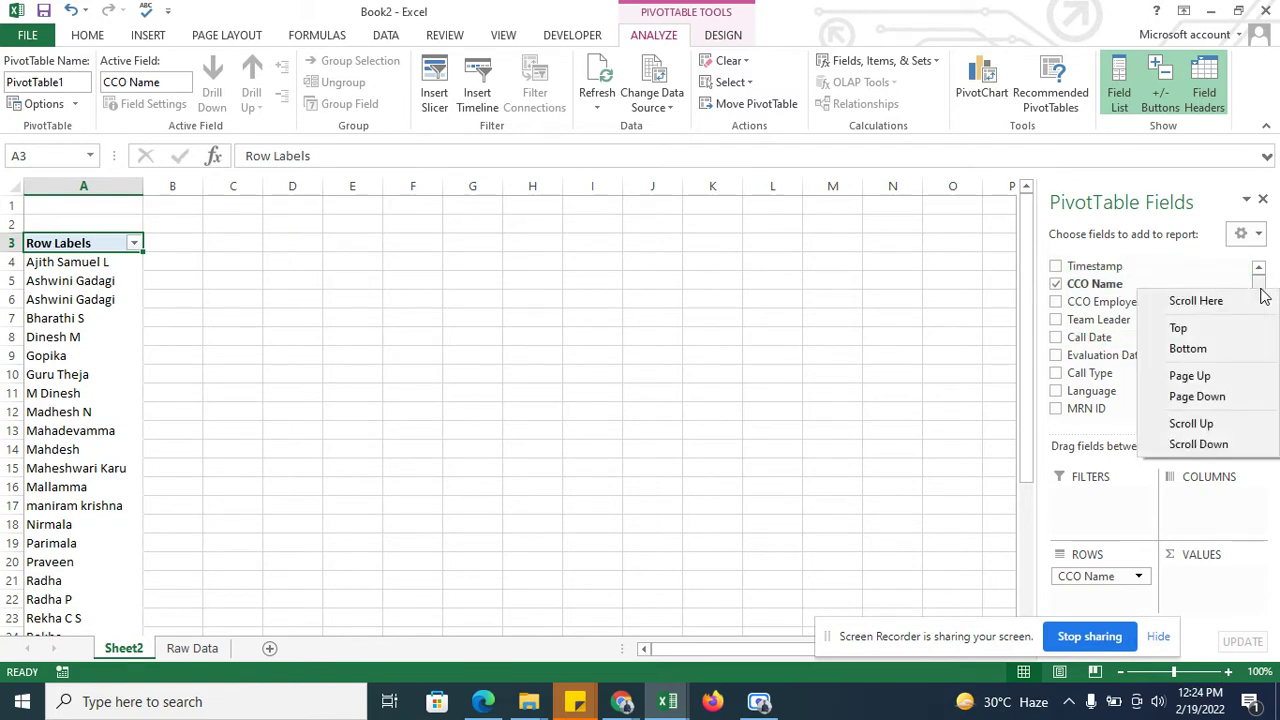
pyautogui.click(1096, 290)
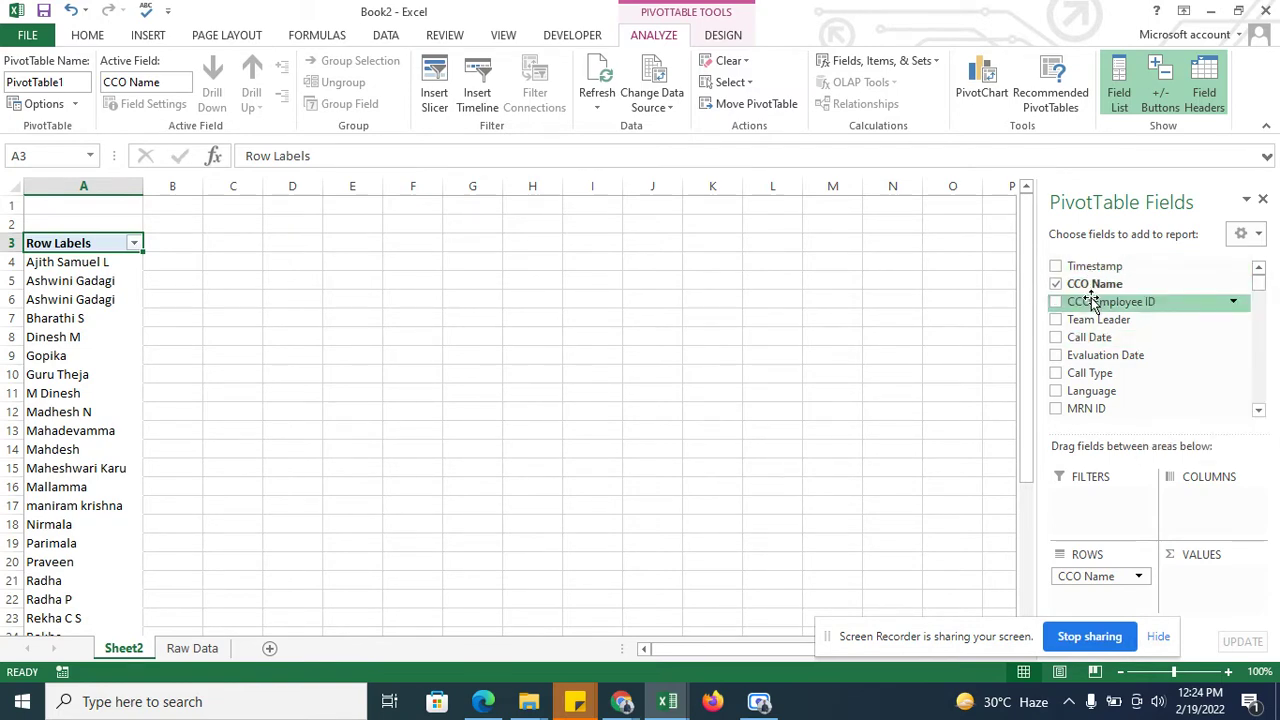
# Step: Drop CCO Employee ID and Score with FE into VALUES as a count and a sum
pyautogui.moveTo(1090, 302)
pyautogui.mouseDown()
pyautogui.moveTo(1200, 575)
pyautogui.moveTo(1128, 585)
pyautogui.moveTo(1114, 380)
pyautogui.mouseUp()
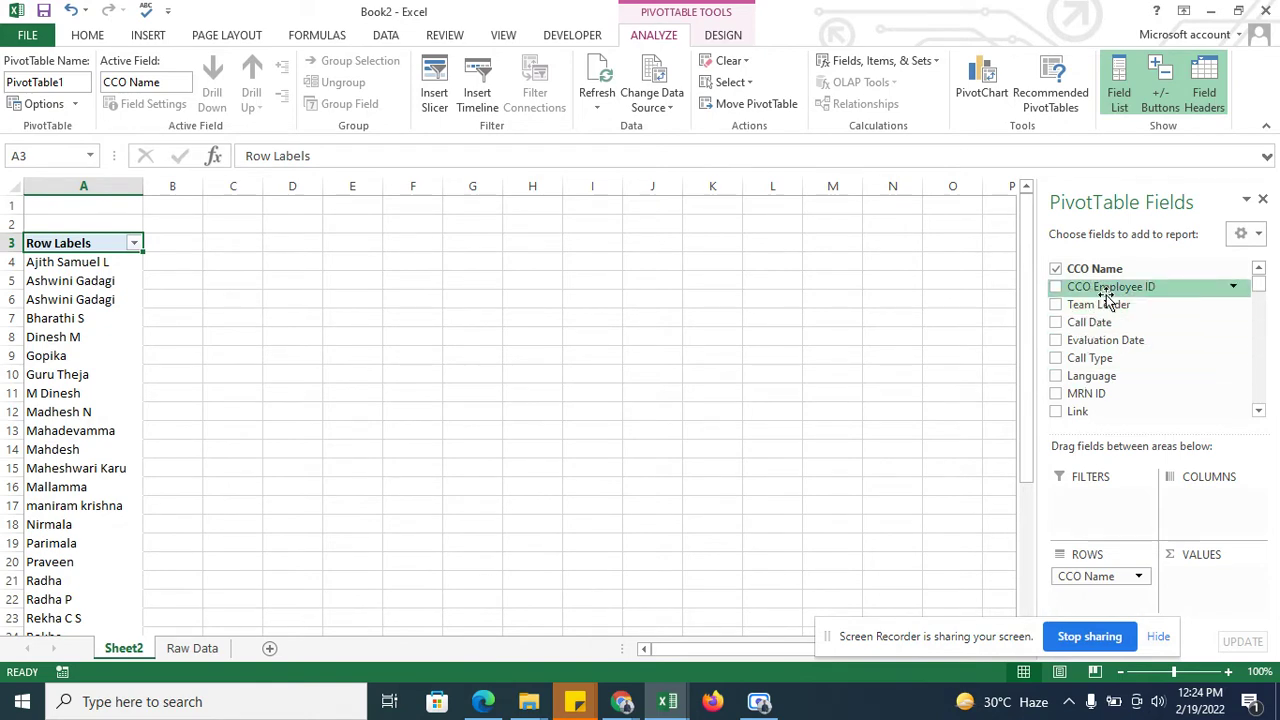
pyautogui.moveTo(1107, 297); pyautogui.dragTo(1224, 580)
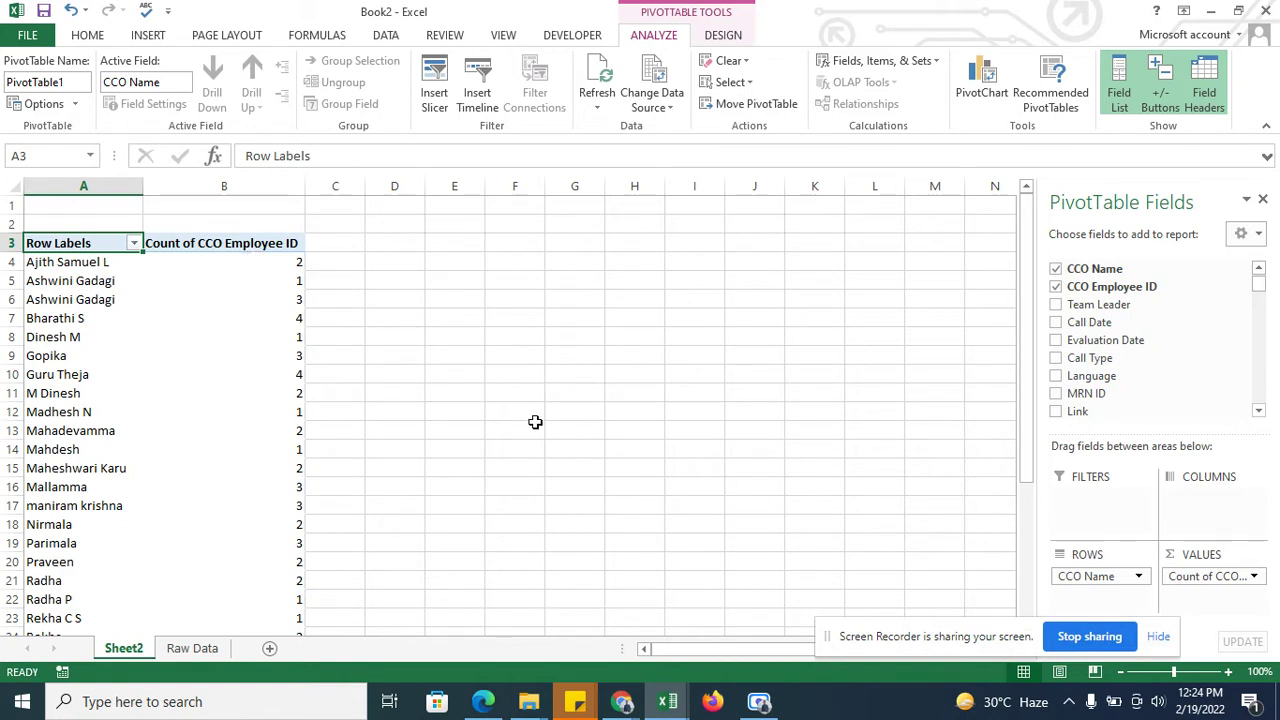
pyautogui.click(1259, 414)
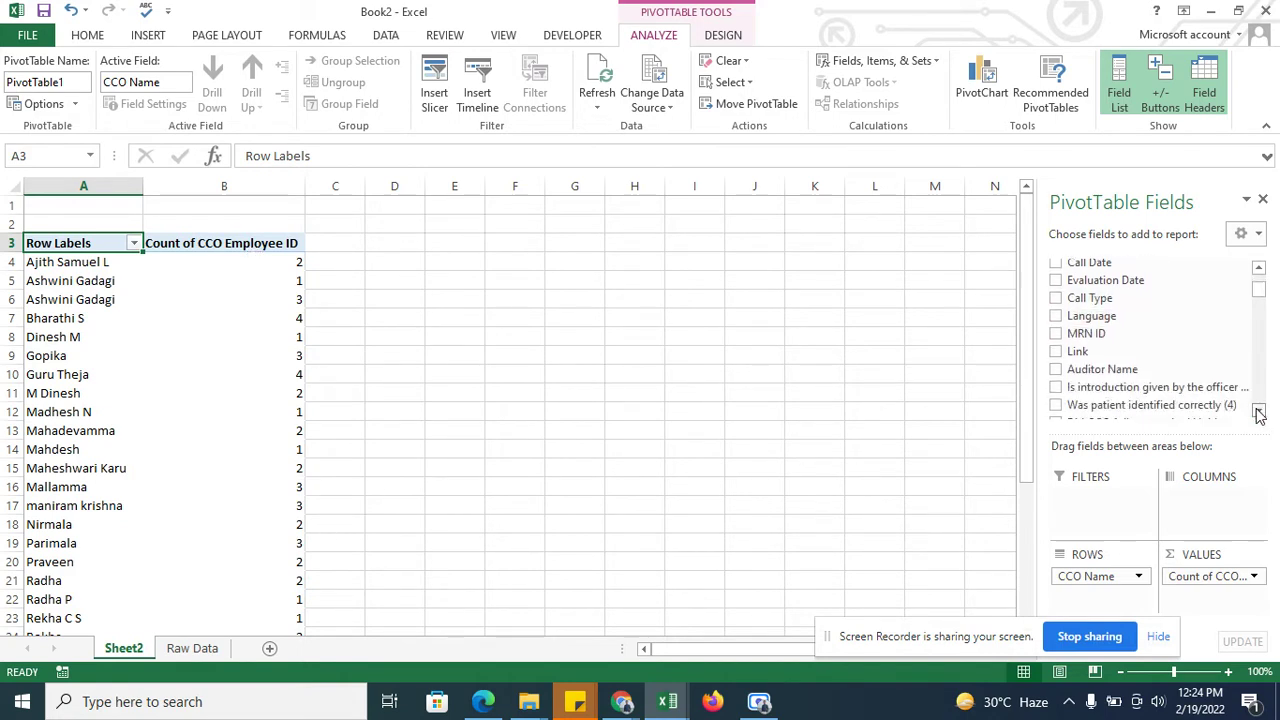
pyautogui.moveTo(1259, 414); pyautogui.dragTo(1276, 322)
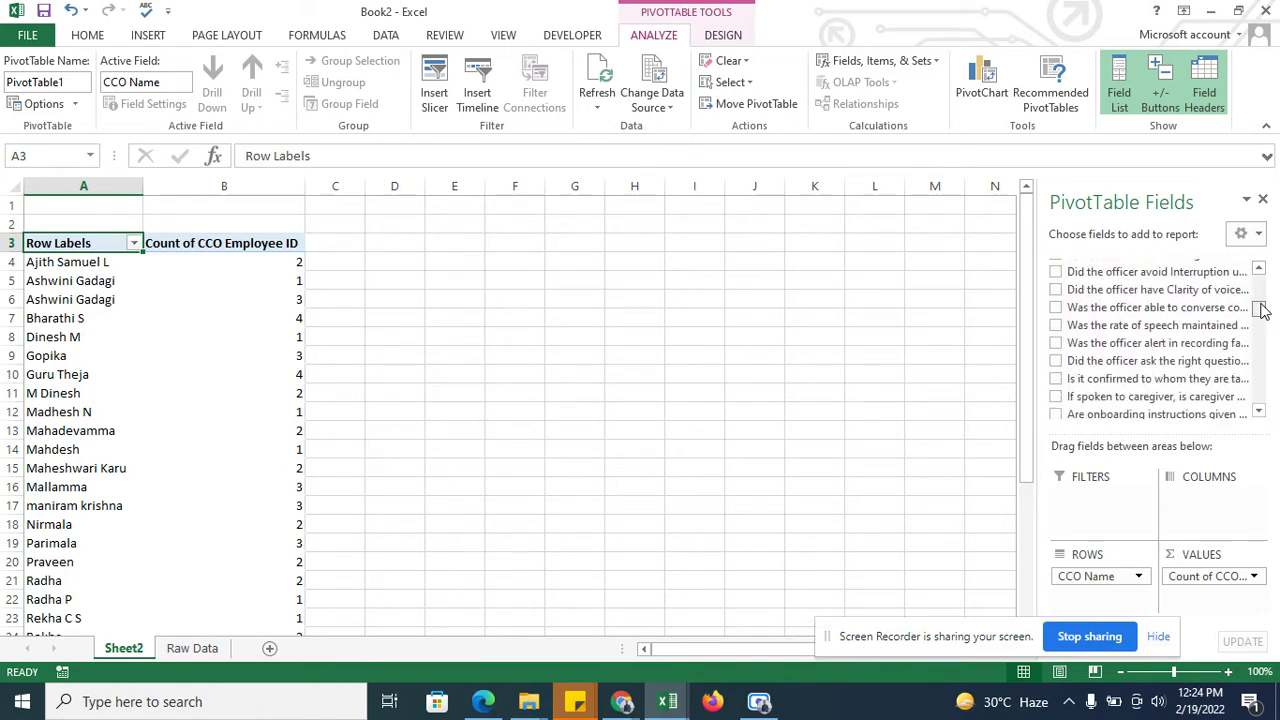
pyautogui.moveTo(1261, 311); pyautogui.dragTo(1260, 400)
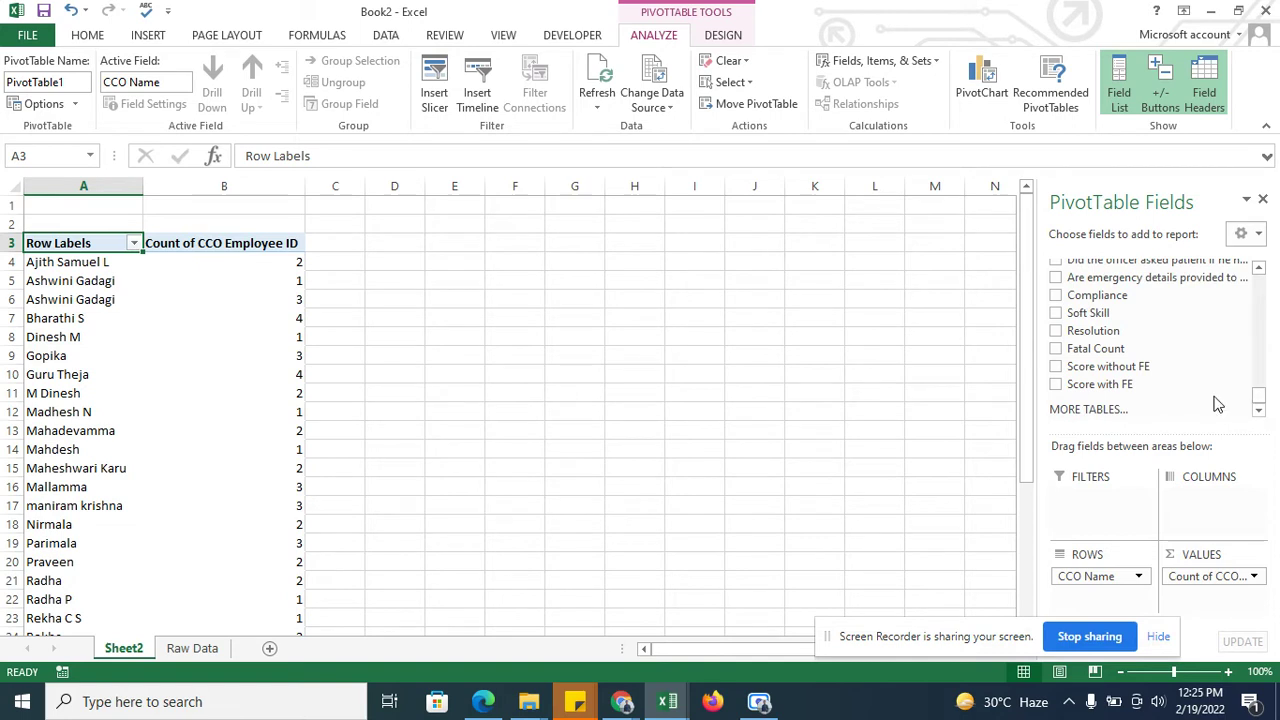
pyautogui.moveTo(1143, 388); pyautogui.dragTo(1226, 618)
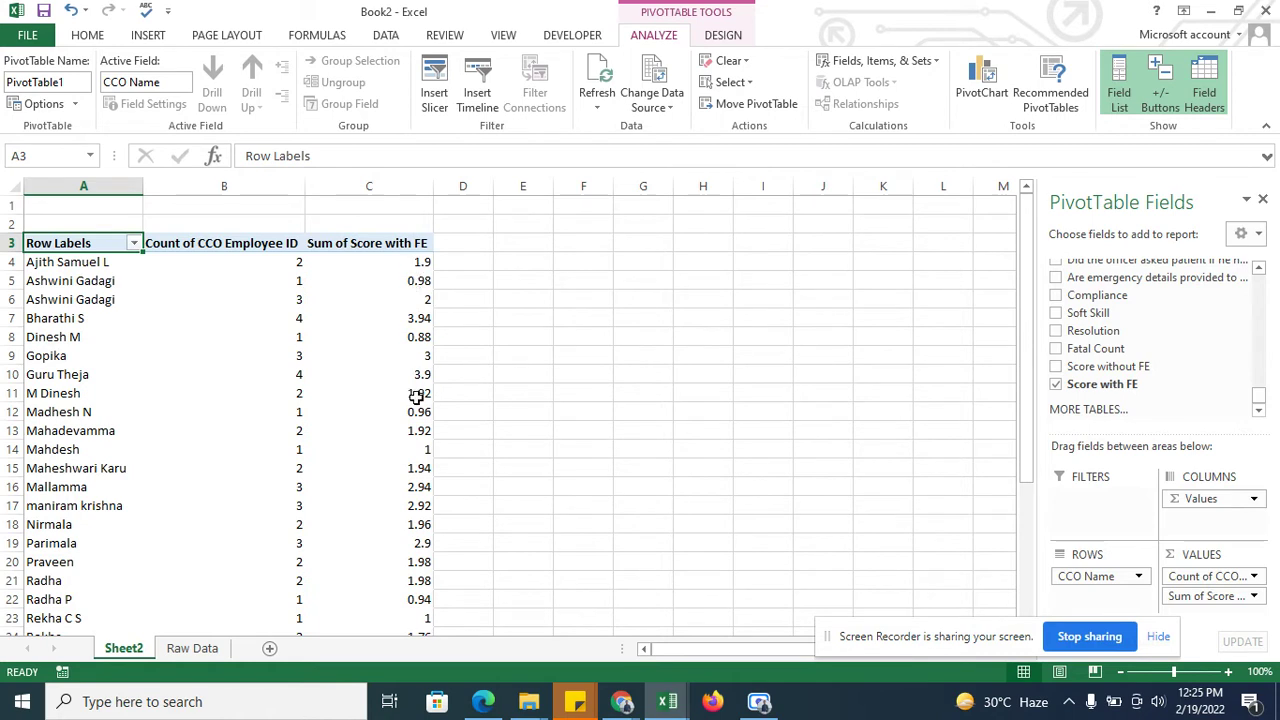
# Step: Change the Score with FE value field's summary from Sum to Average in Value Field Settings
pyautogui.click(1190, 602)
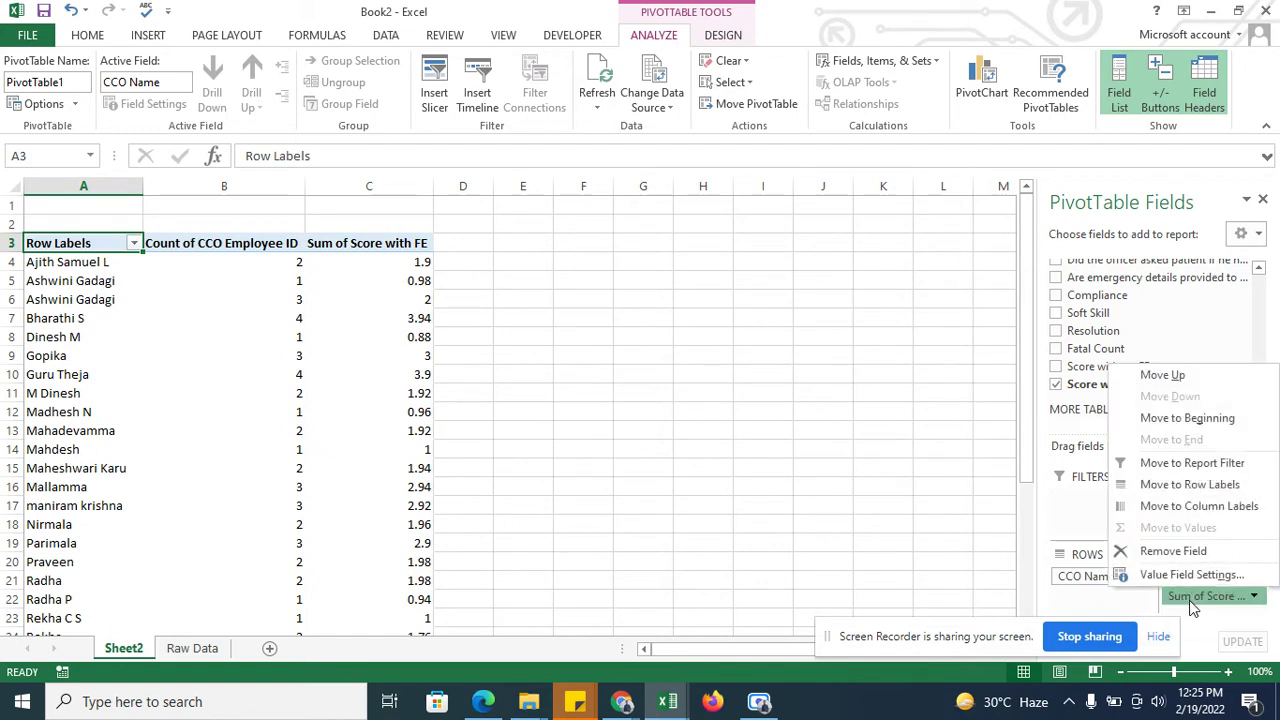
pyautogui.click(1190, 575)
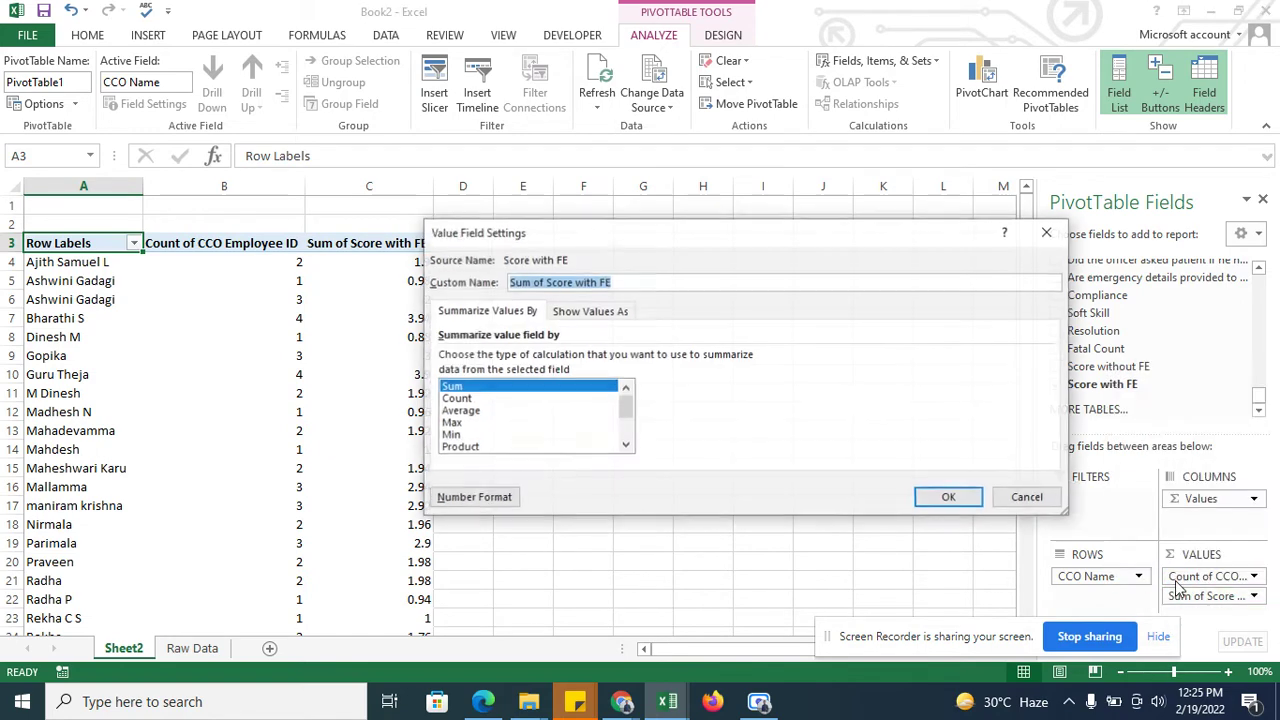
pyautogui.click(470, 411)
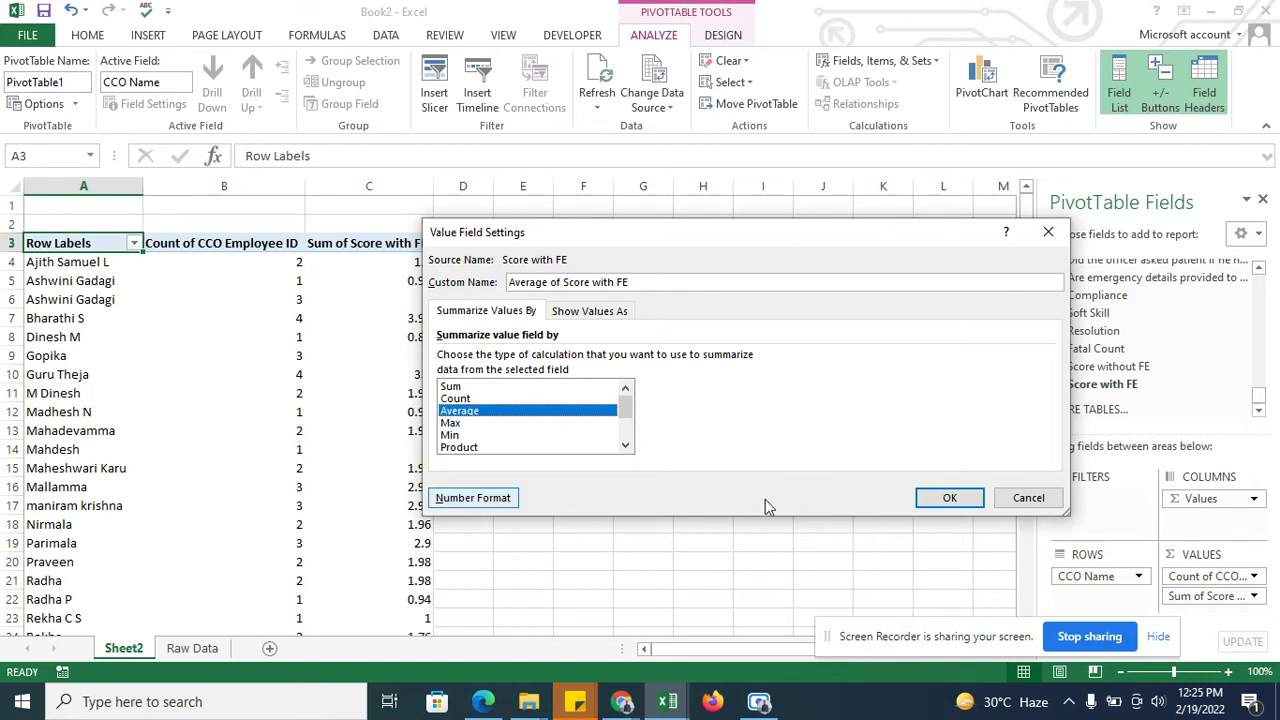
pyautogui.click(945, 497)
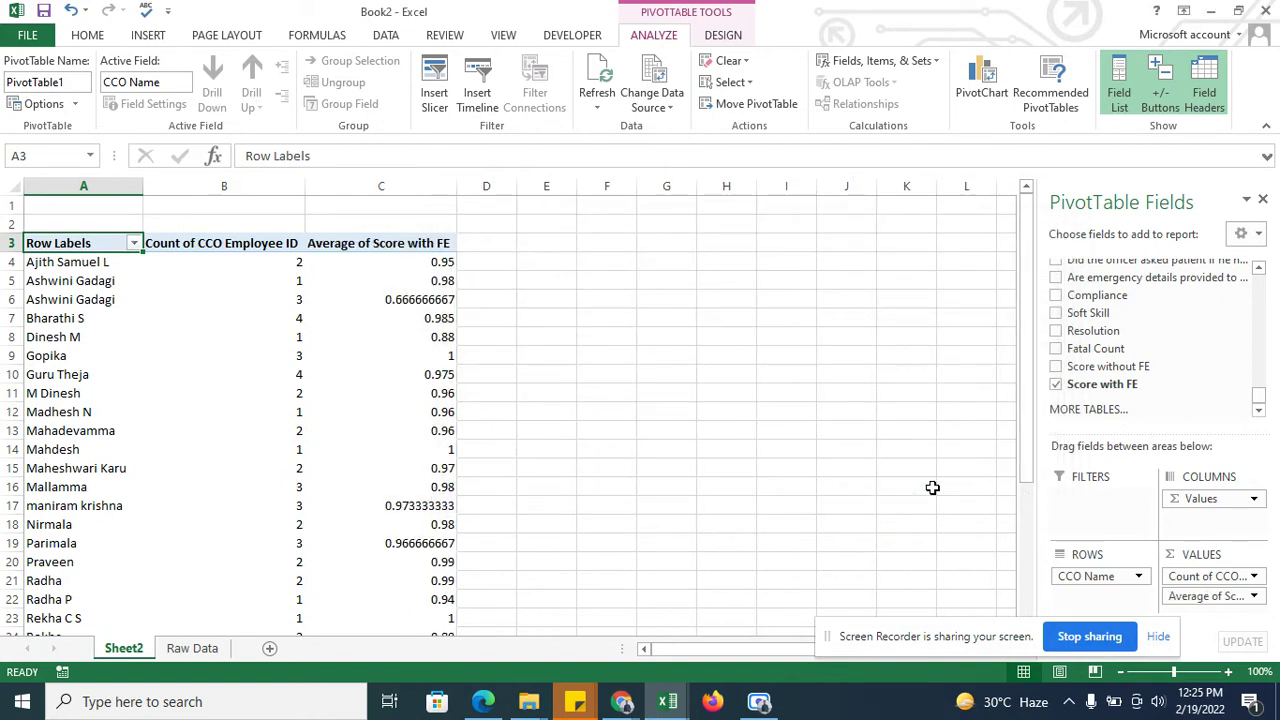
# Step: Apply Percent Style to the Average of Score with FE cells C4:C34 and check the results
pyautogui.click(430, 258)
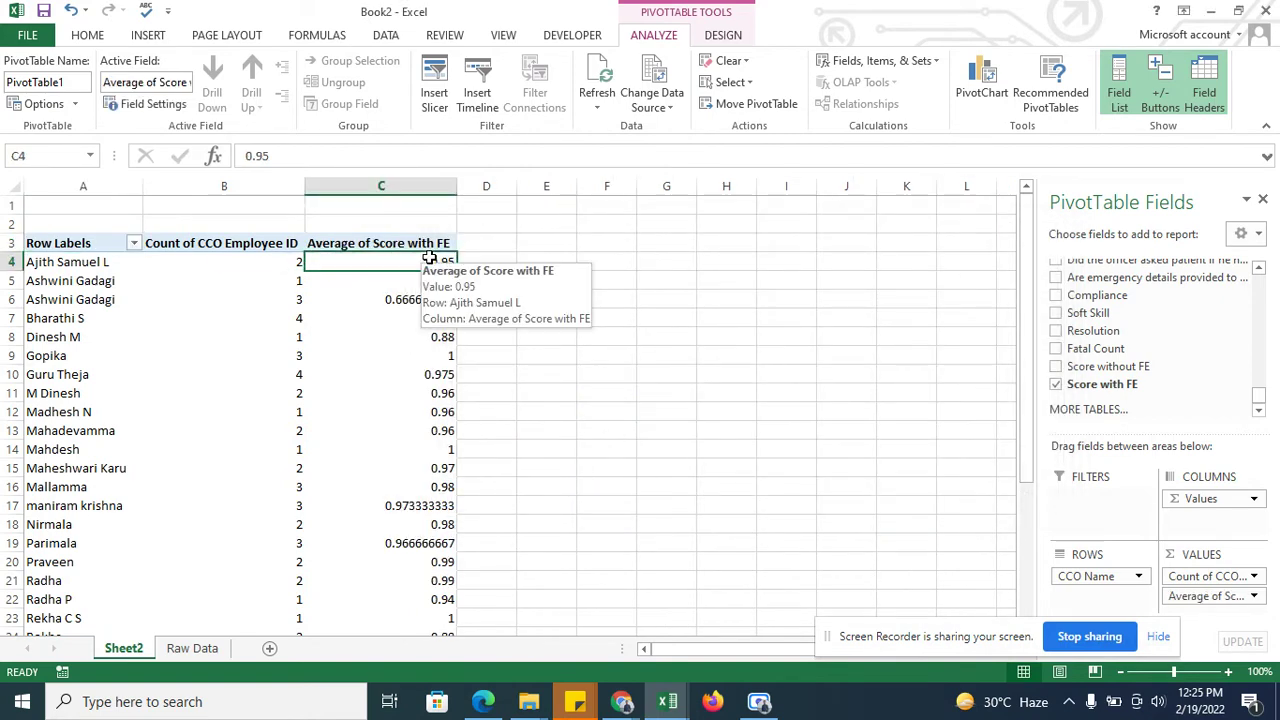
pyautogui.hotkey('ctrl', 'shift', 'Down')
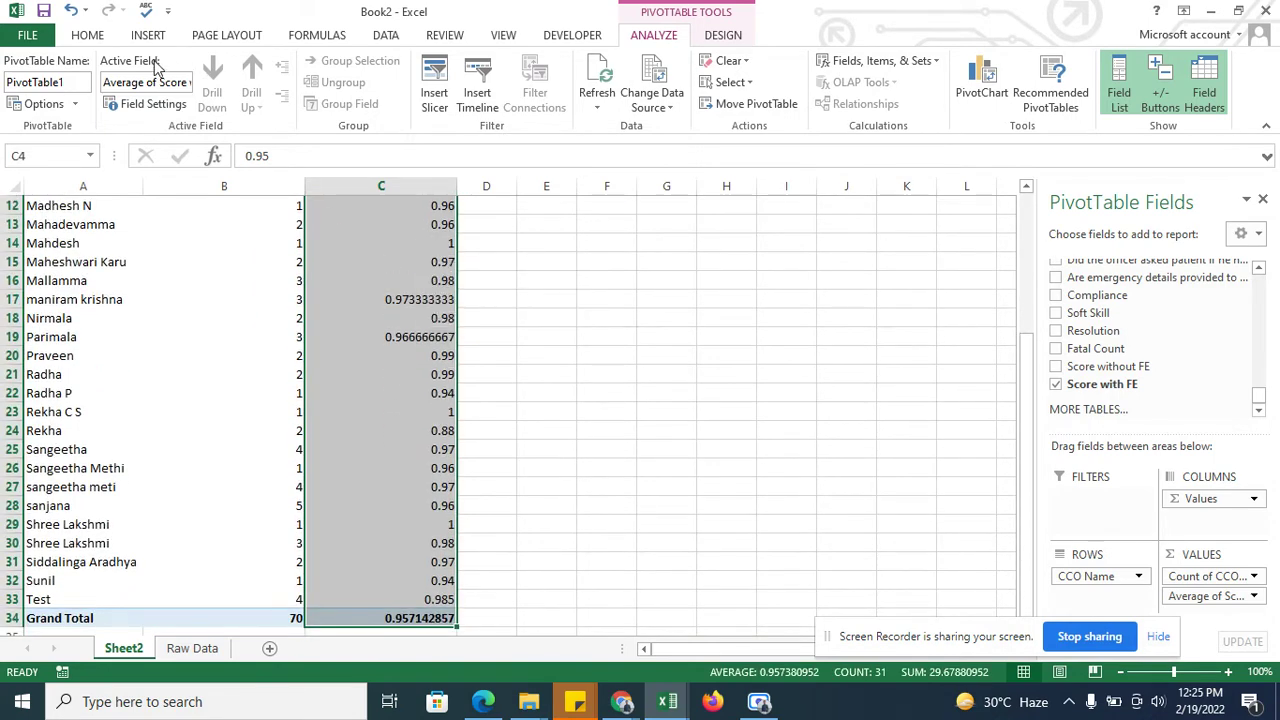
pyautogui.click(94, 34)
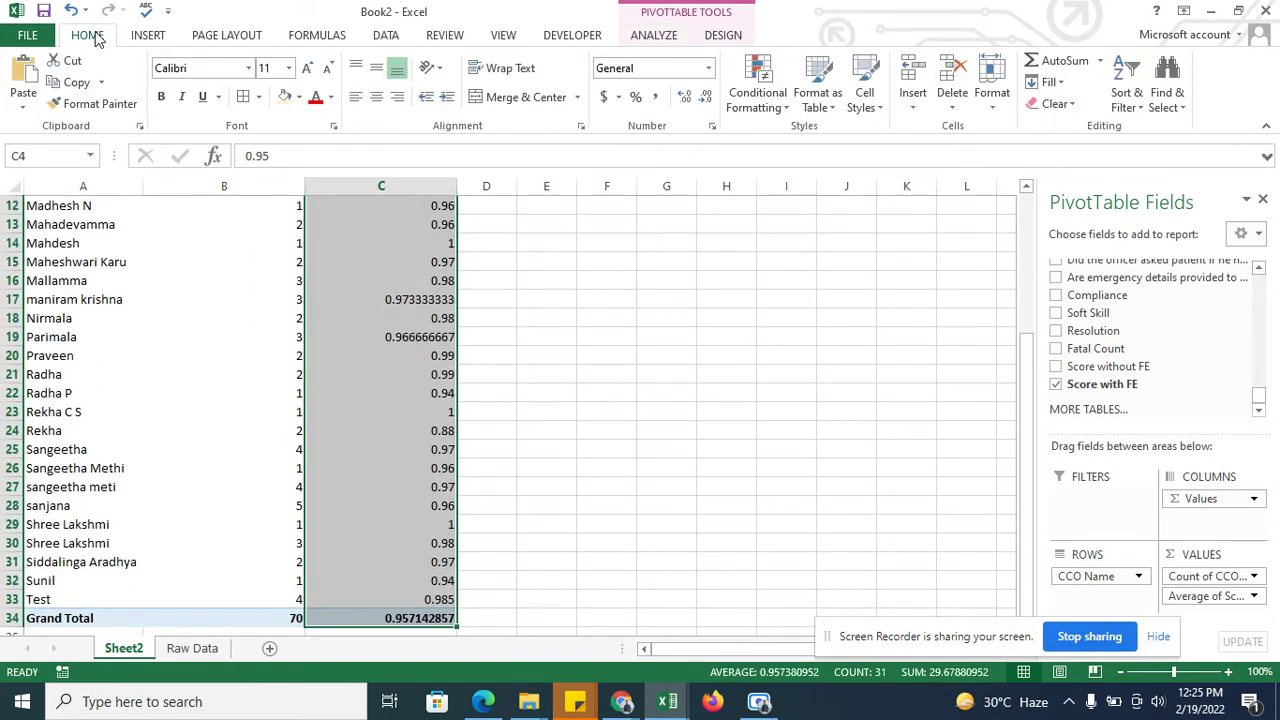
pyautogui.click(634, 97)
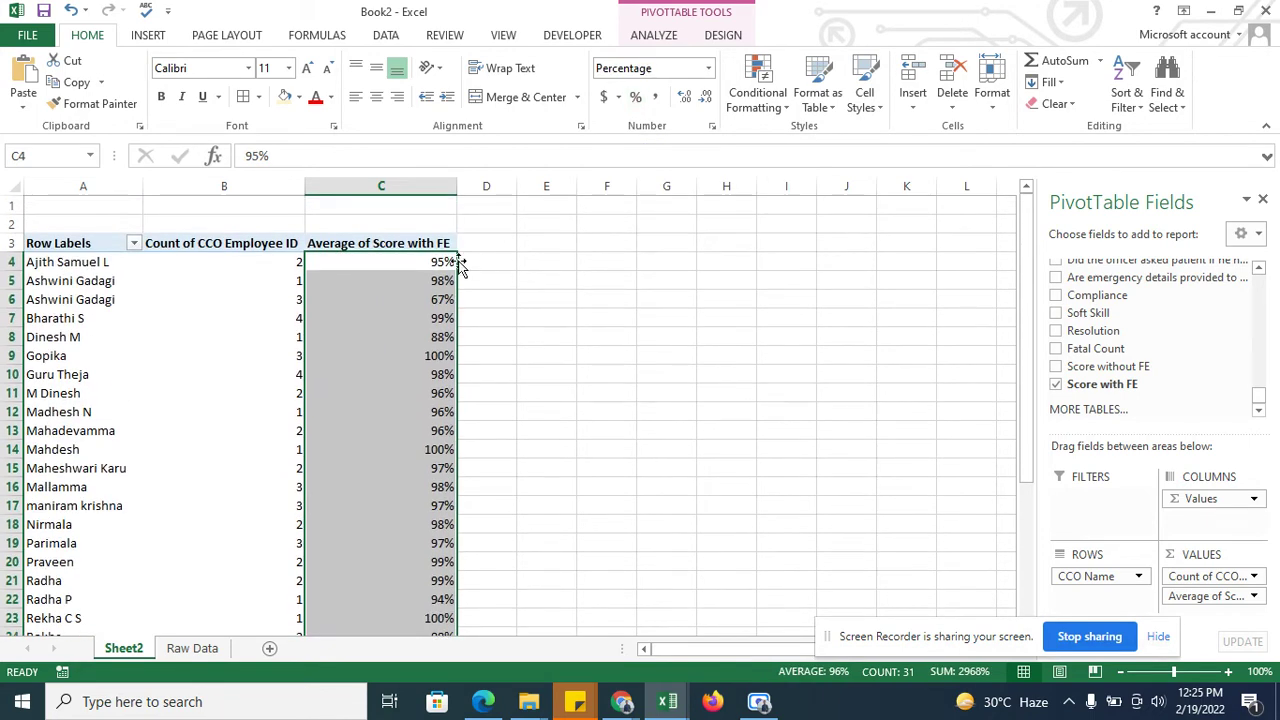
pyautogui.moveTo(413, 297)
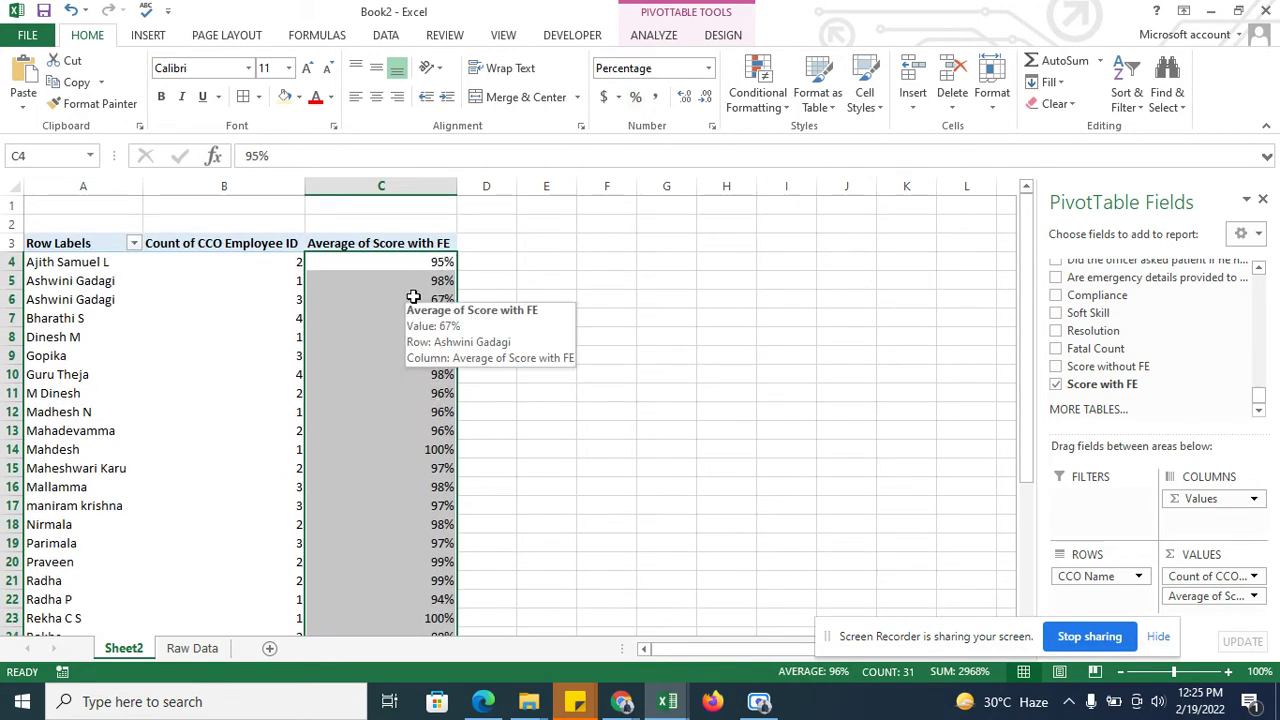
pyautogui.click(70, 281)
pyautogui.click(270, 258)
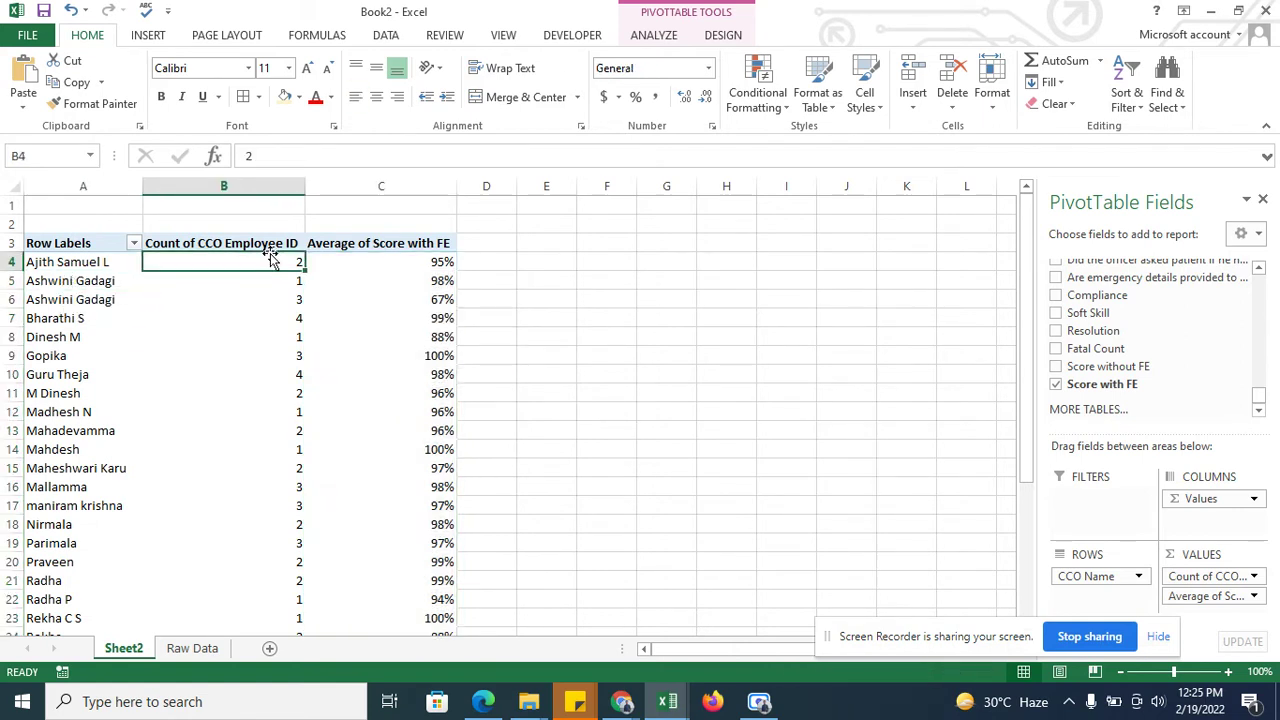
pyautogui.click(389, 260)
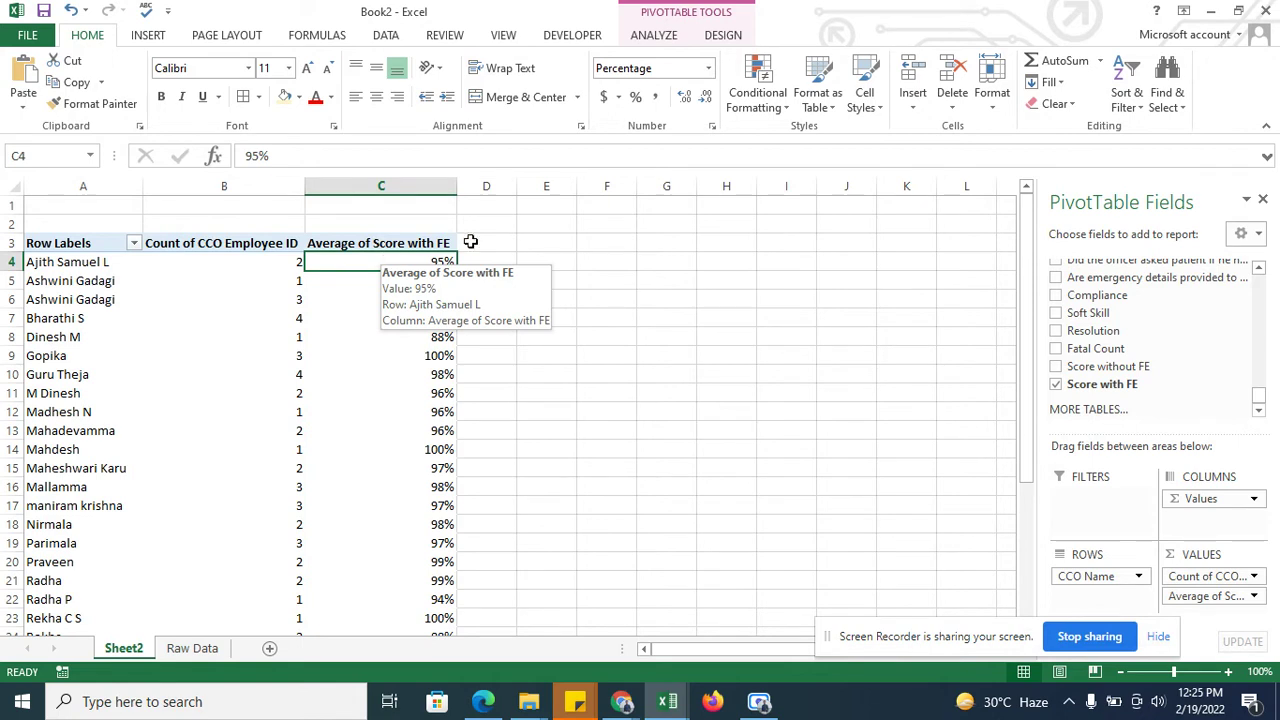
# Step: Find Fatal Count in the field list and drop it into VALUES as a sum per CCO Name
pyautogui.click(1258, 269)
pyautogui.scroll(7, 1260, 276)
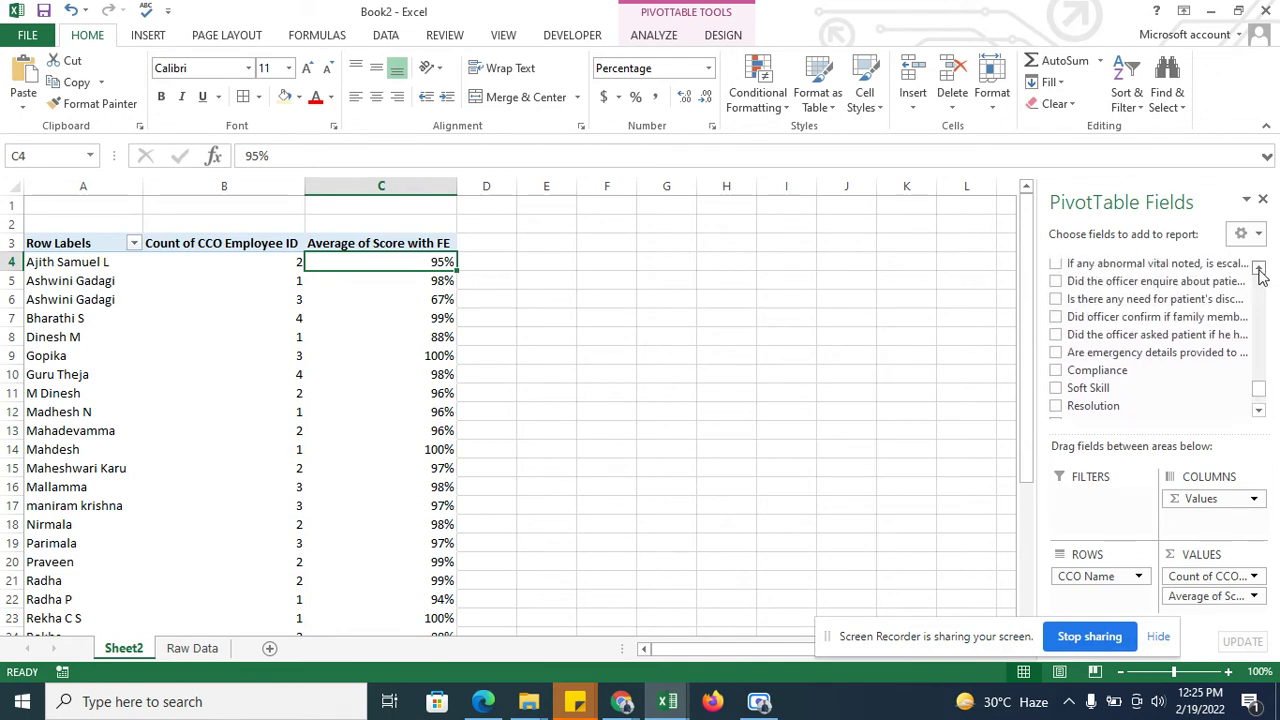
pyautogui.scroll(2, 1260, 276)
pyautogui.scroll(2, 1260, 276)
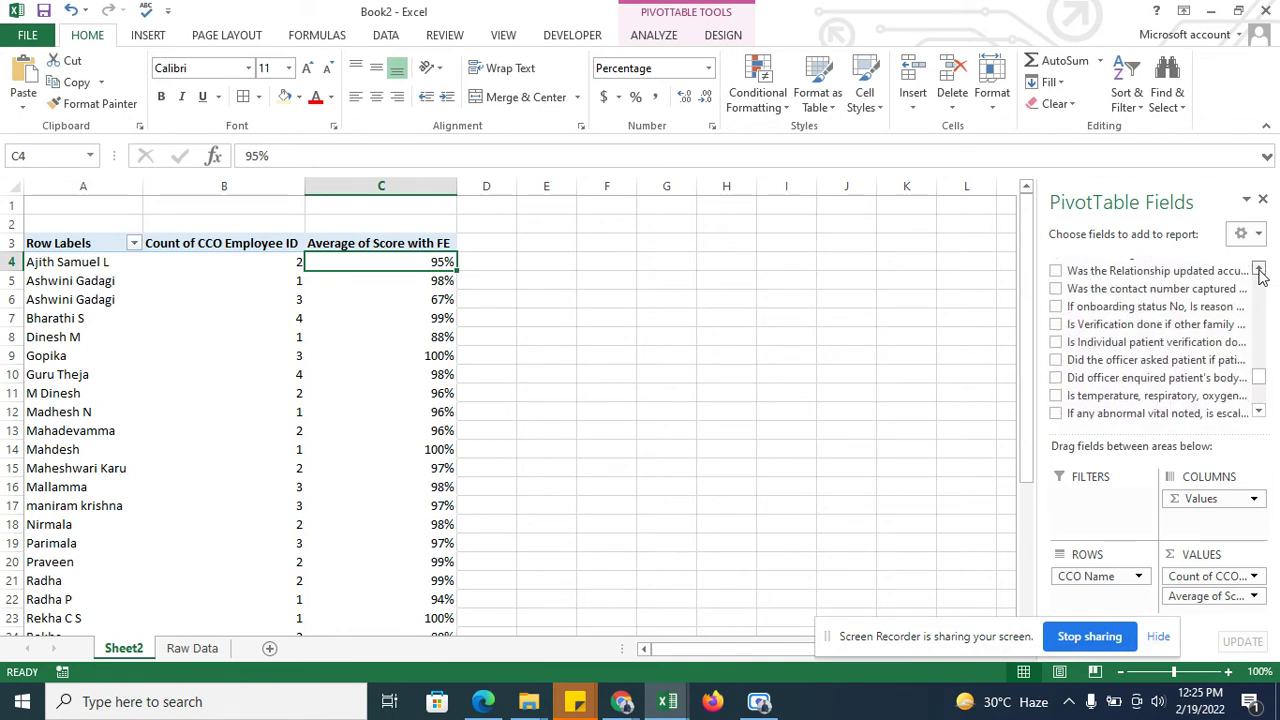
pyautogui.scroll(2, 1260, 276)
pyautogui.scroll(2, 1260, 276)
pyautogui.scroll(2, 1260, 276)
pyautogui.scroll(2, 1260, 276)
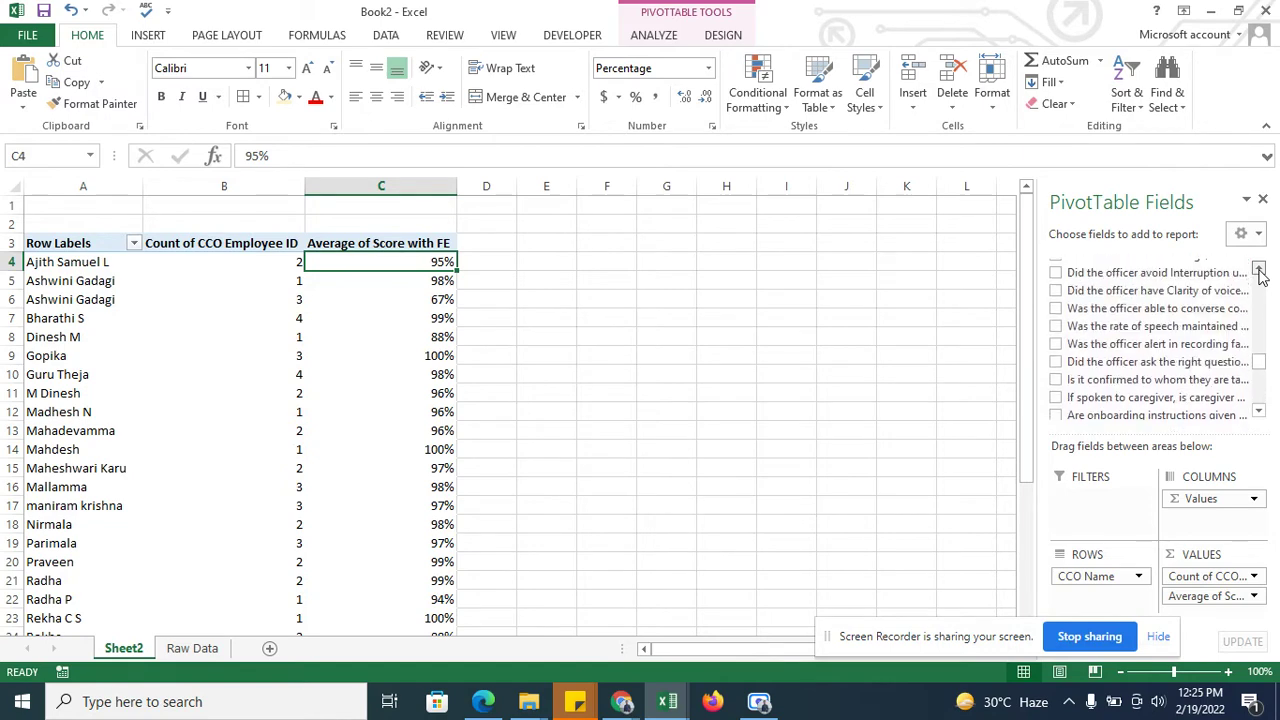
pyautogui.scroll(2, 1260, 276)
pyautogui.scroll(1, 1260, 276)
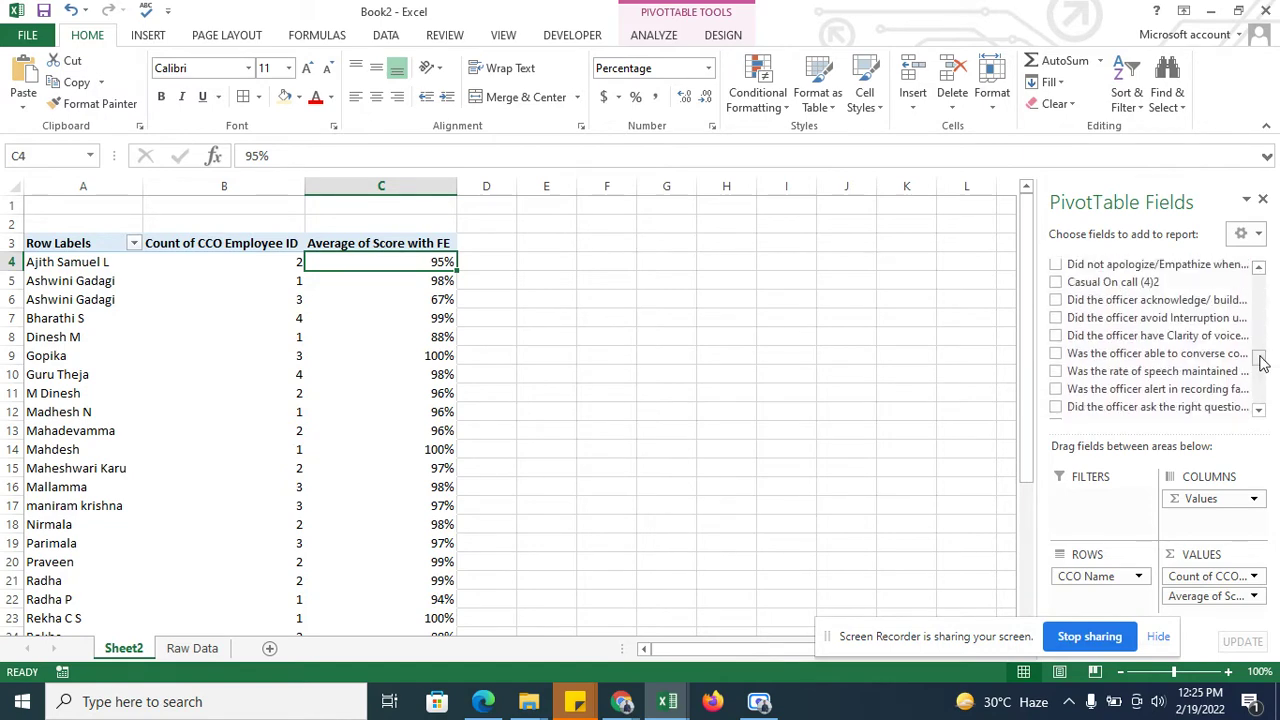
pyautogui.moveTo(1260, 356); pyautogui.dragTo(1262, 460)
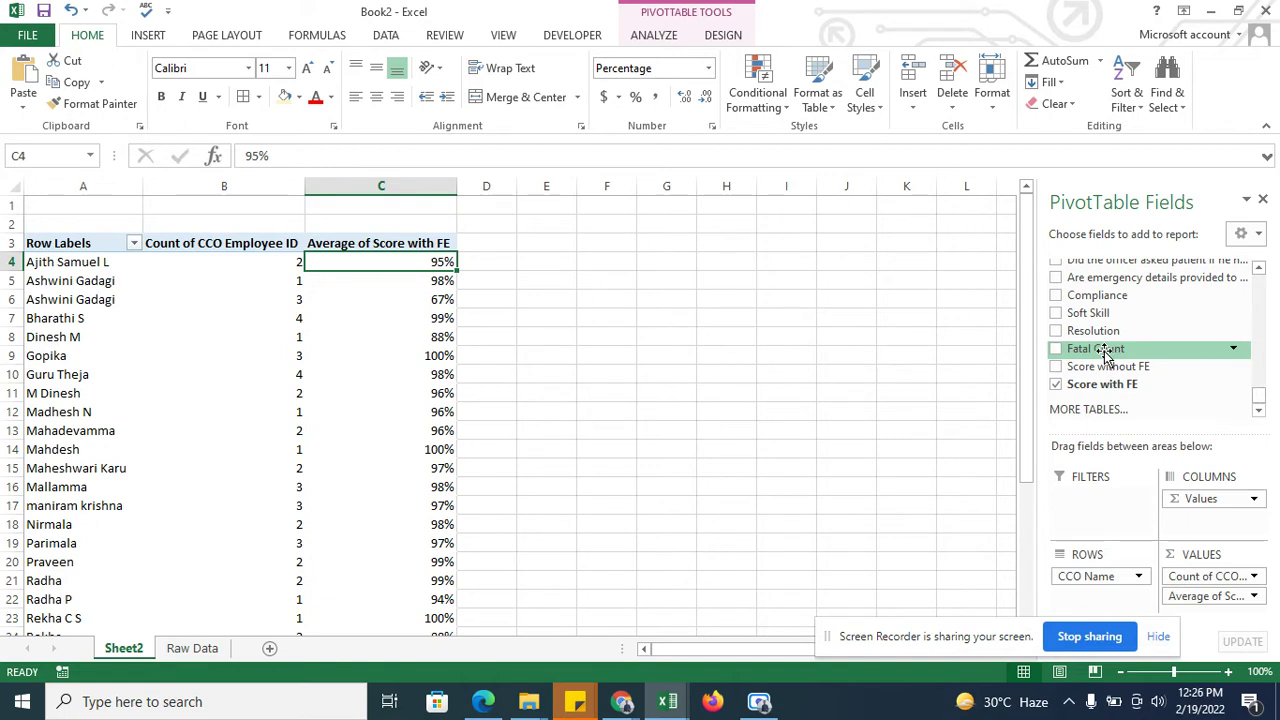
pyautogui.moveTo(1105, 355); pyautogui.dragTo(1212, 585)
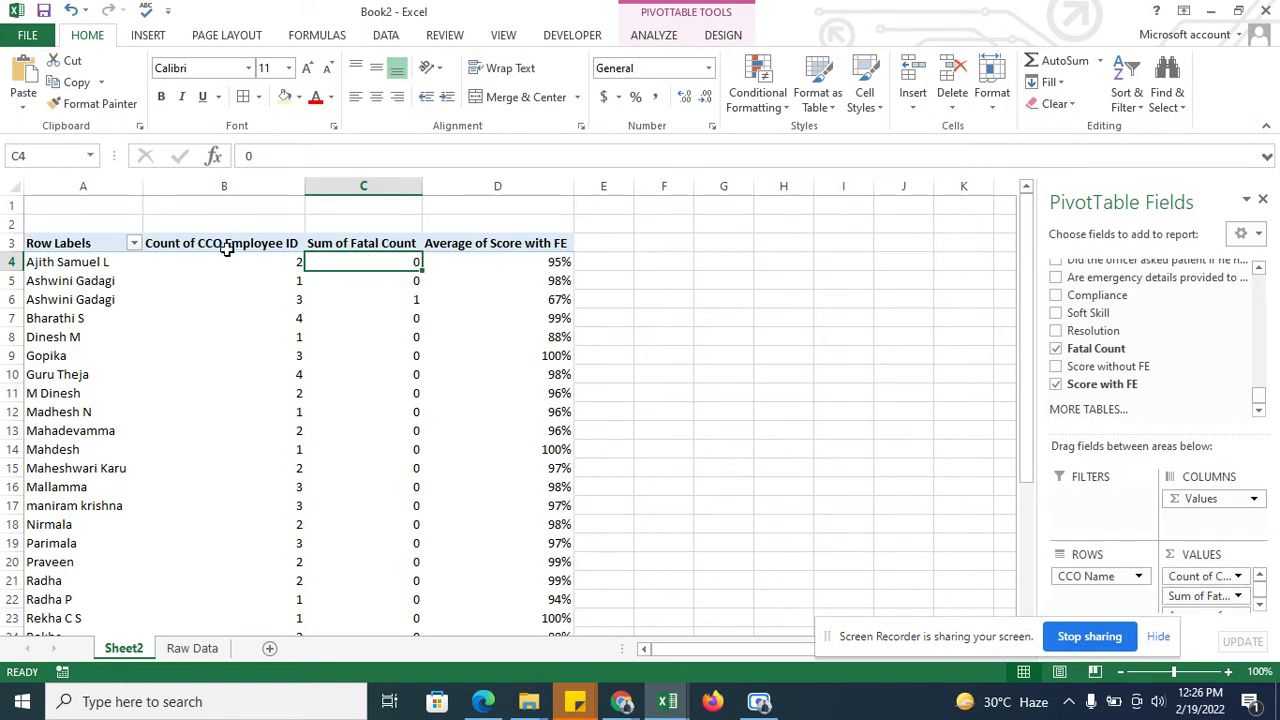
# Step: Select the pivot table from A3 to the Grand Total row, apply All Borders and center it
pyautogui.click(90, 242)
pyautogui.hotkey('shift', 'Right')
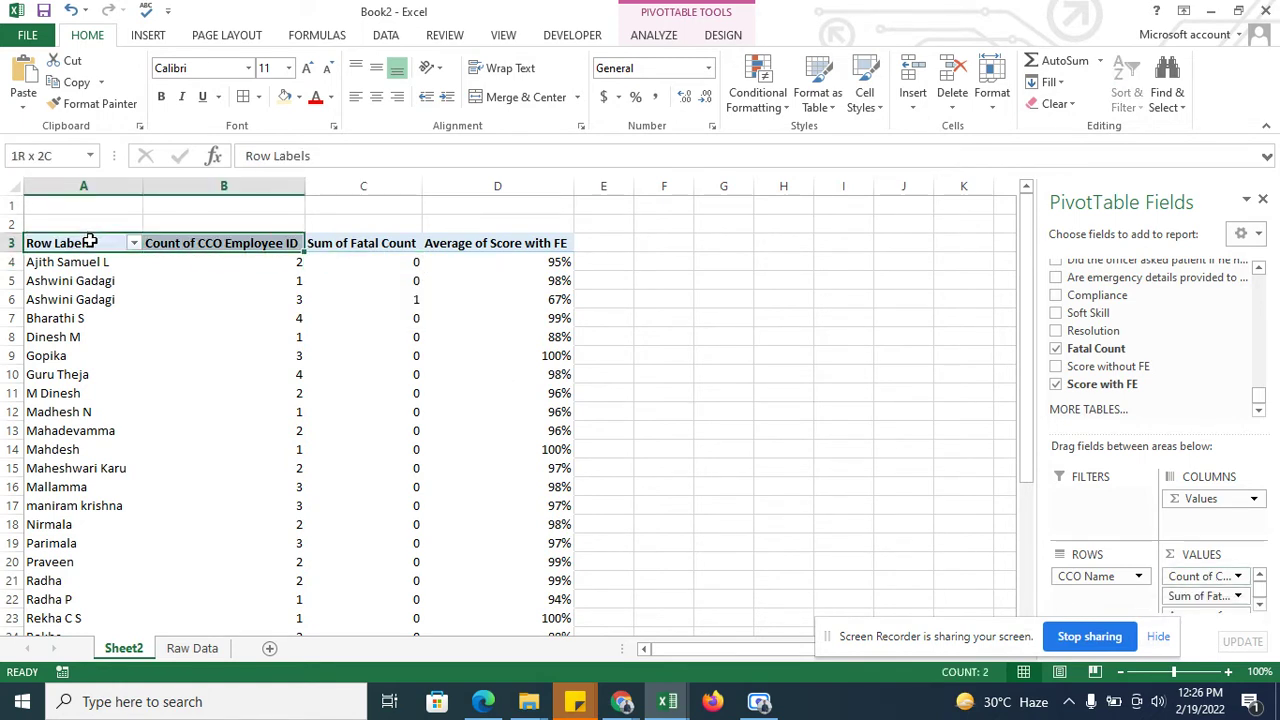
pyautogui.hotkey('shift', 'Right')
pyautogui.hotkey('shift', 'Right')
pyautogui.hotkey('ctrl', 'shift', 'Down')
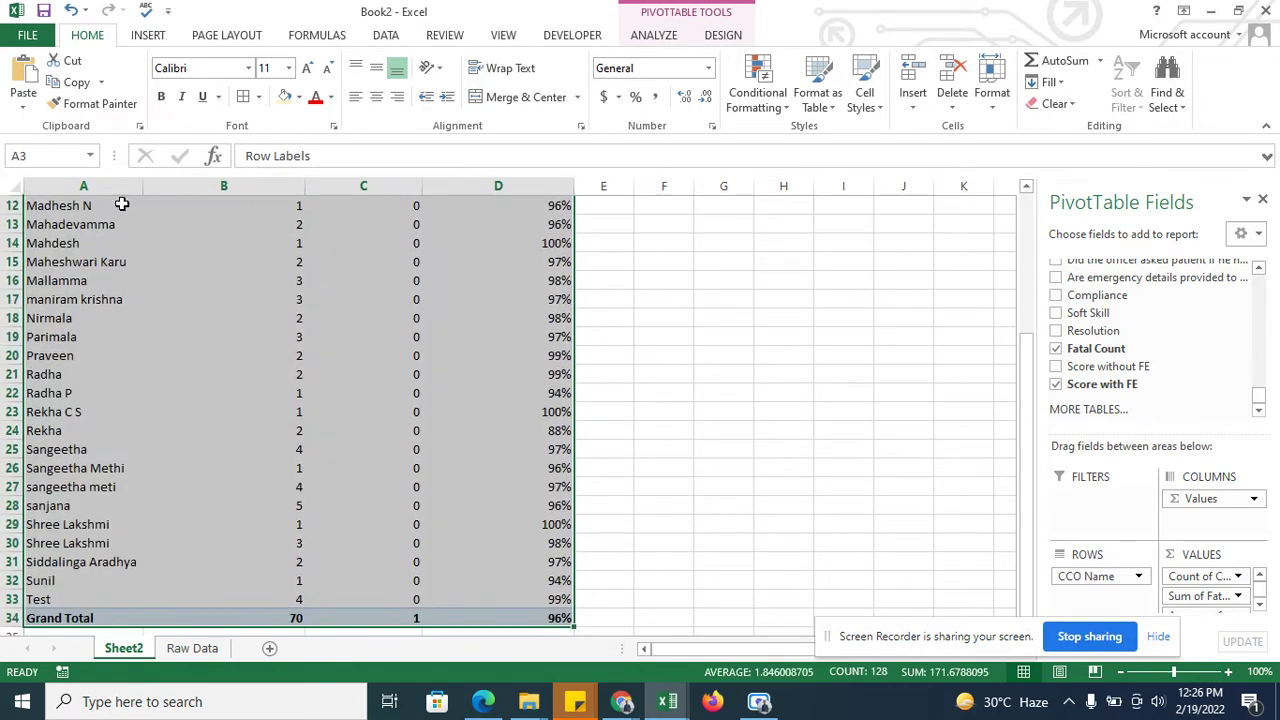
pyautogui.click(243, 96)
pyautogui.click(380, 104)
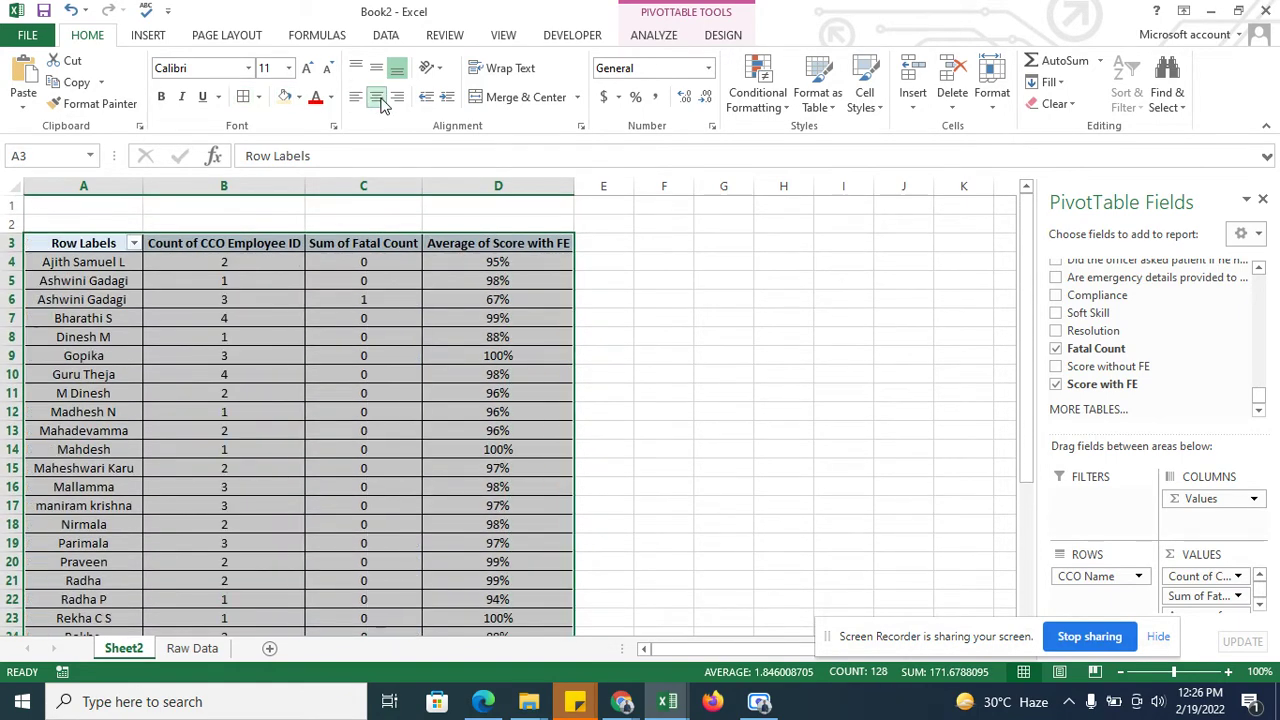
pyautogui.click(200, 245)
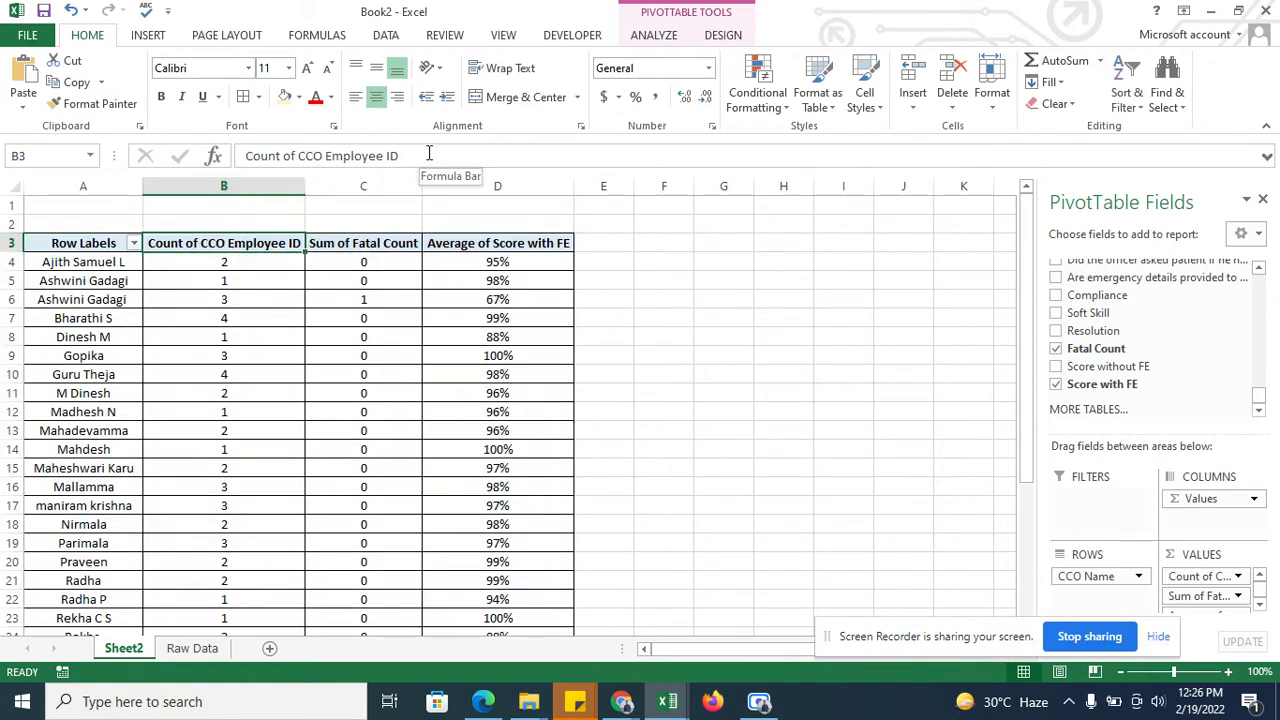
# Step: Rename the Count of CCO Employee ID header to 'Audits Count'
pyautogui.moveTo(400, 156); pyautogui.dragTo(282, 157)
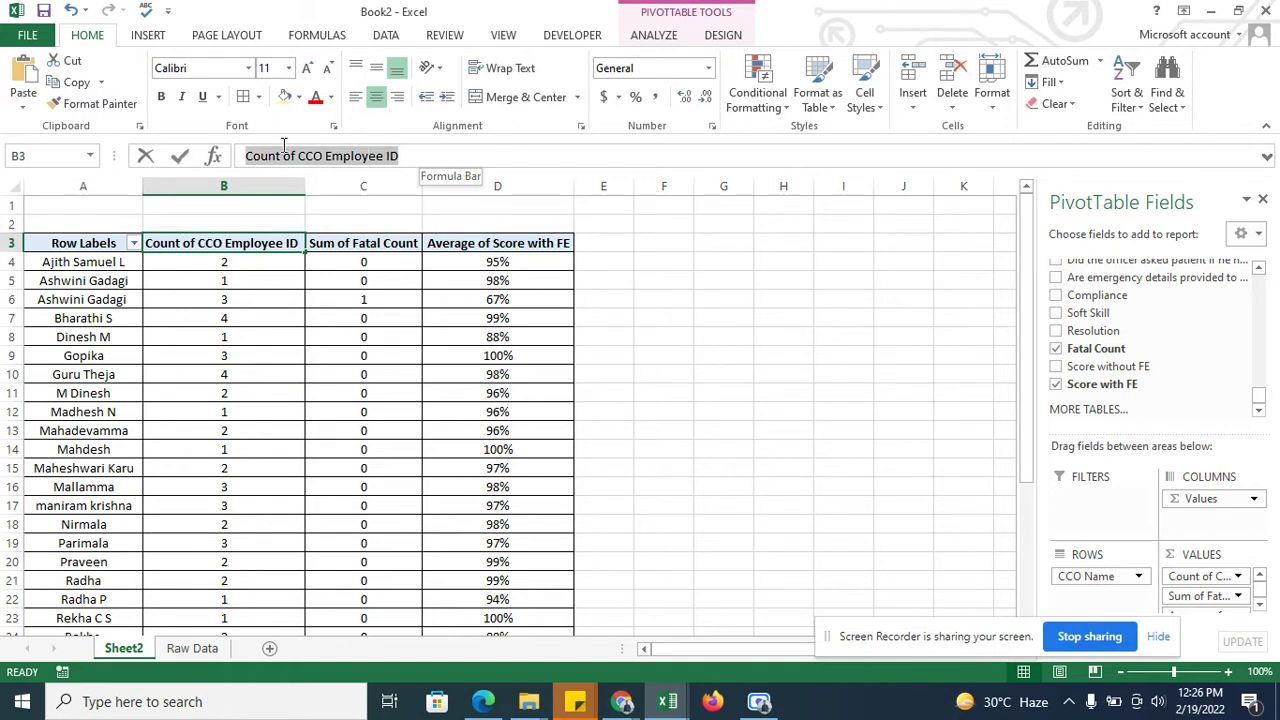
pyautogui.press('BackSpace')
pyautogui.write('Count')
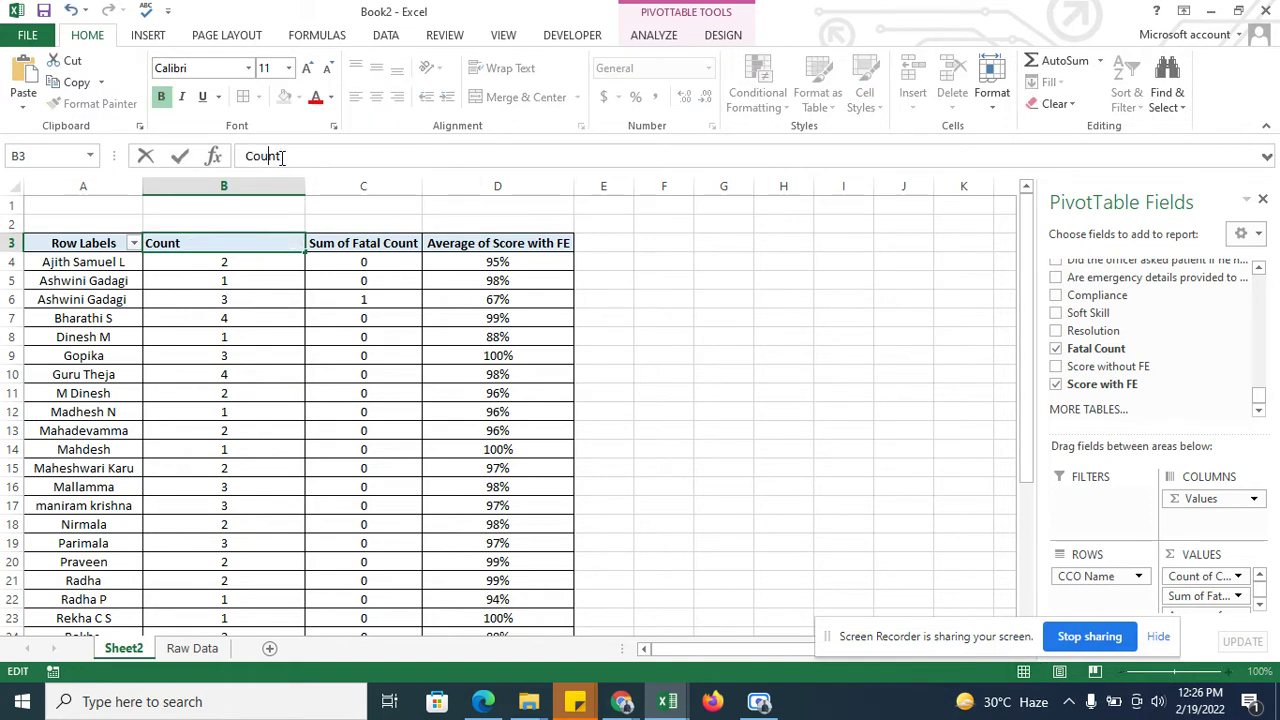
pyautogui.press('Home')
pyautogui.write('Audit')
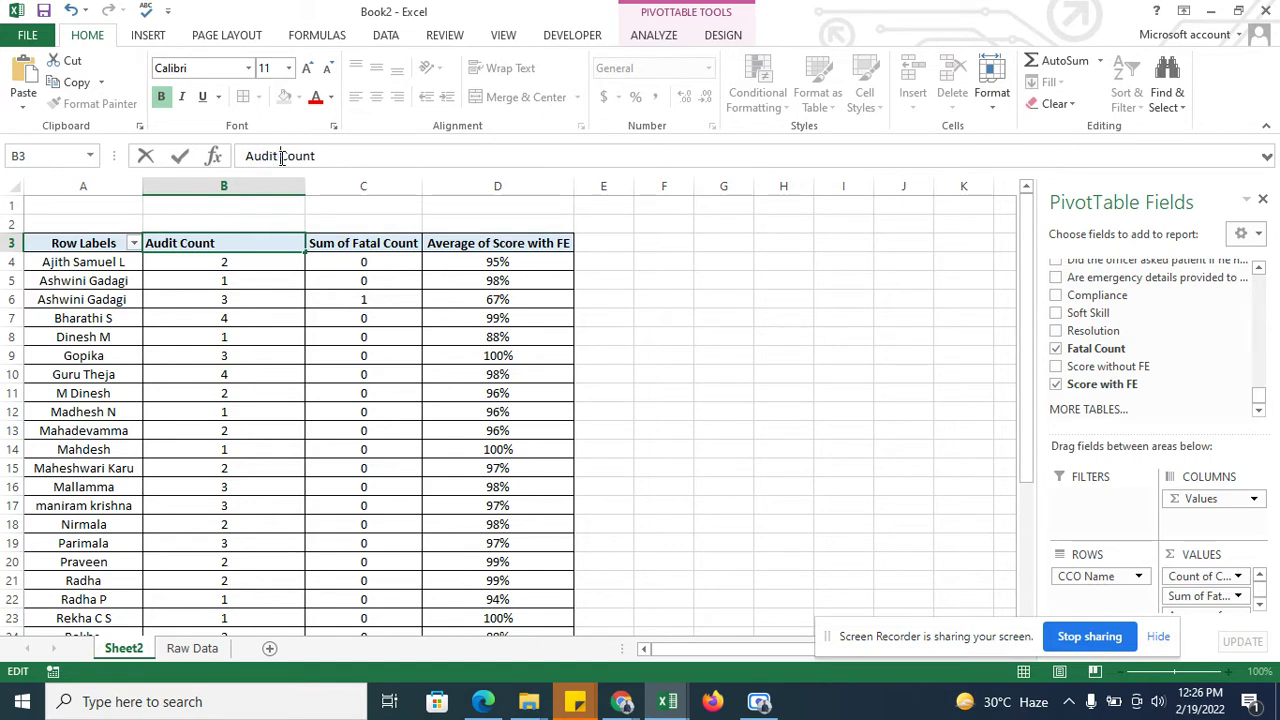
pyautogui.press('Left')
pyautogui.write('s')
pyautogui.press('Tab')
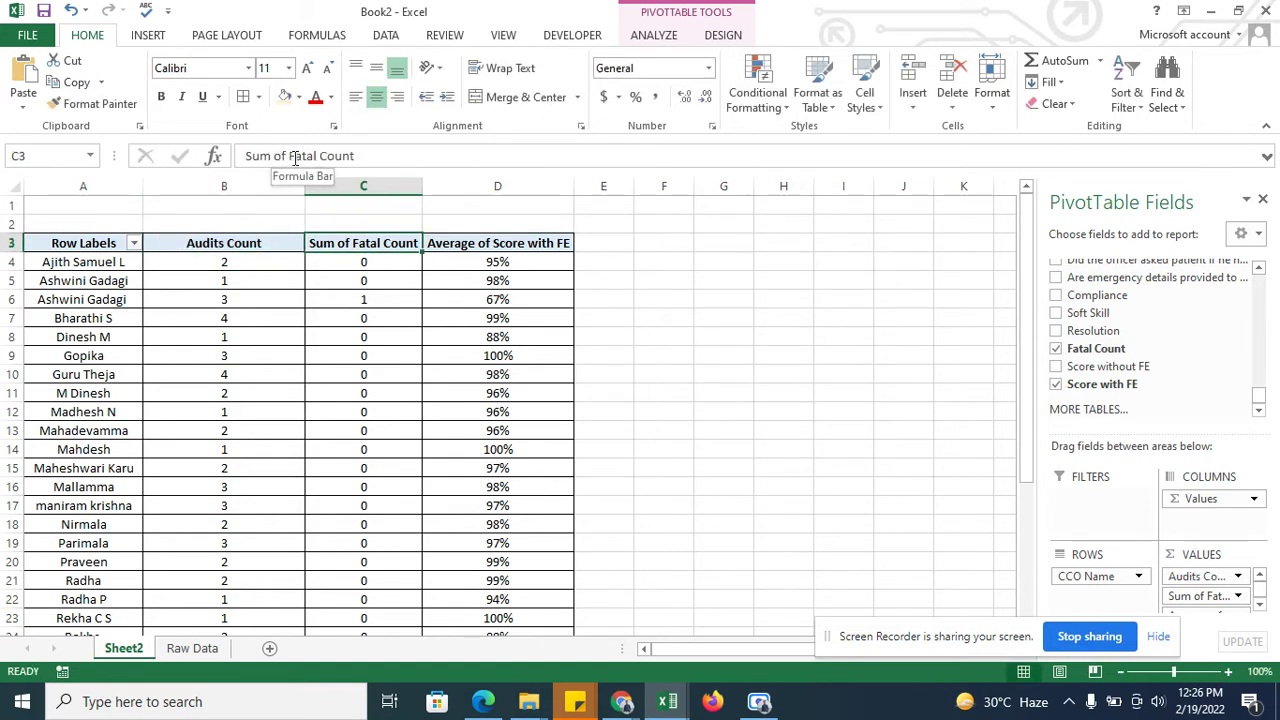
# Step: Change the Sum of Fatal Count header to '.Fatal Count'
pyautogui.click(245, 155)
pyautogui.press('Delete')
pyautogui.press('Delete')
pyautogui.press('Delete')
pyautogui.press('Delete')
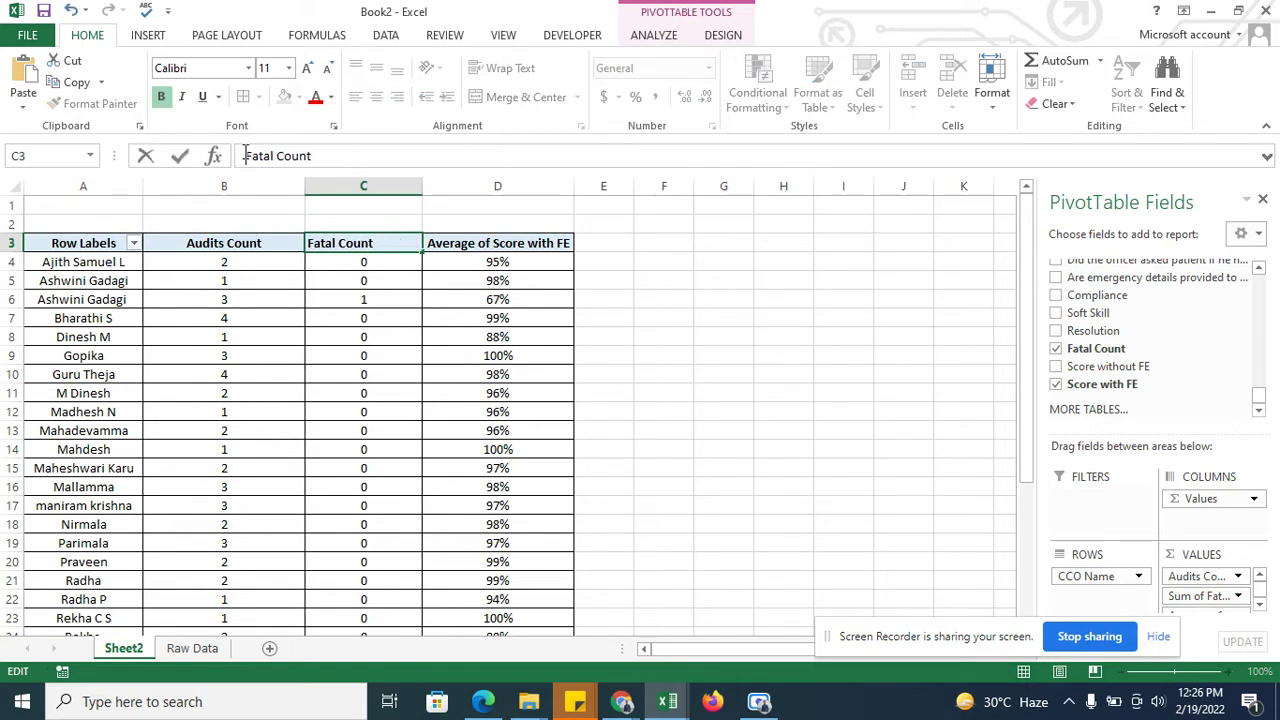
pyautogui.press('Delete')
pyautogui.write('F')
pyautogui.write('.')
pyautogui.press('Return')
pyautogui.press('Right')
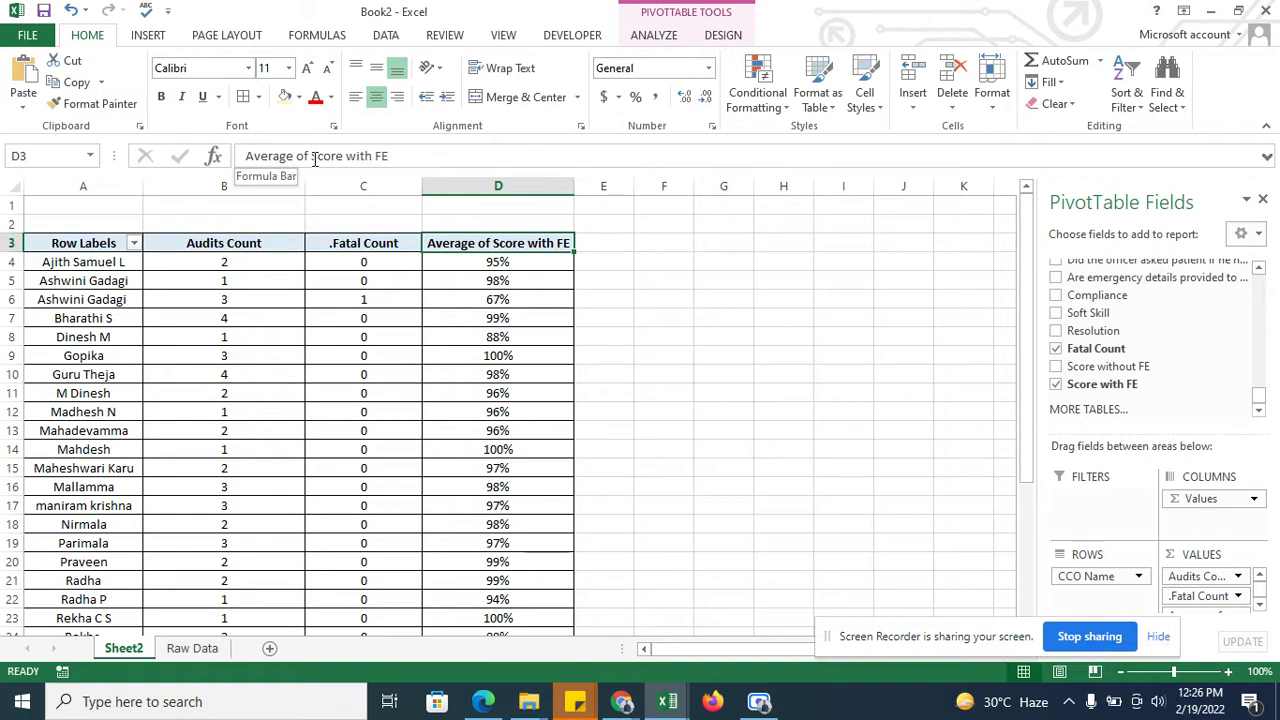
# Step: Shorten the Average of Score with FE header to '.Score' and select the header row
pyautogui.moveTo(310, 156); pyautogui.dragTo(242, 155)
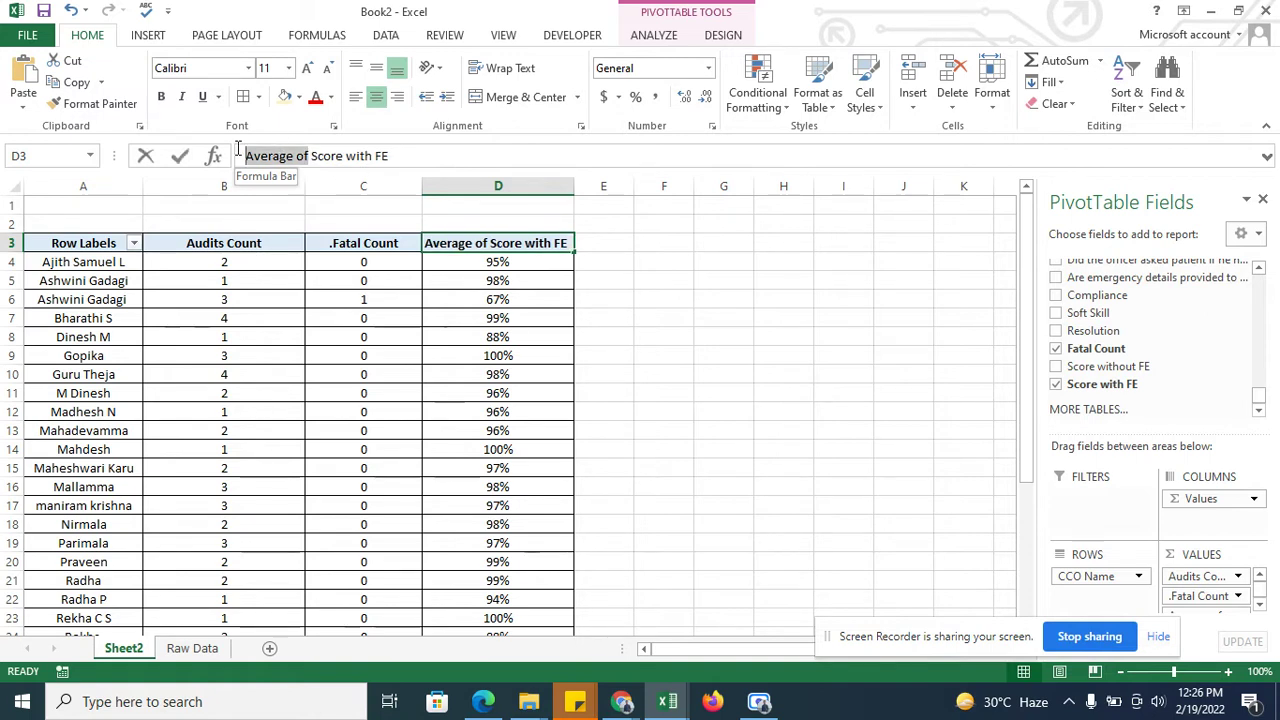
pyautogui.press('BackSpace')
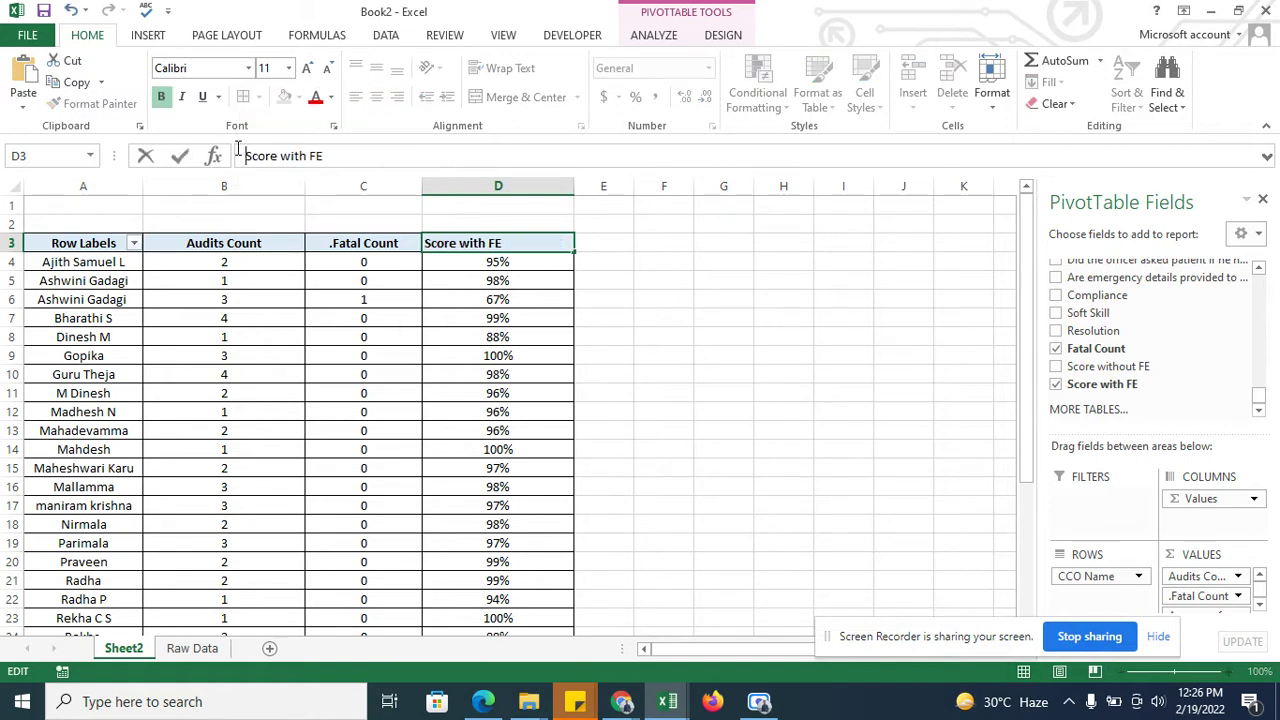
pyautogui.press('Return')
pyautogui.press('Return')
pyautogui.write('.')
pyautogui.press('Return')
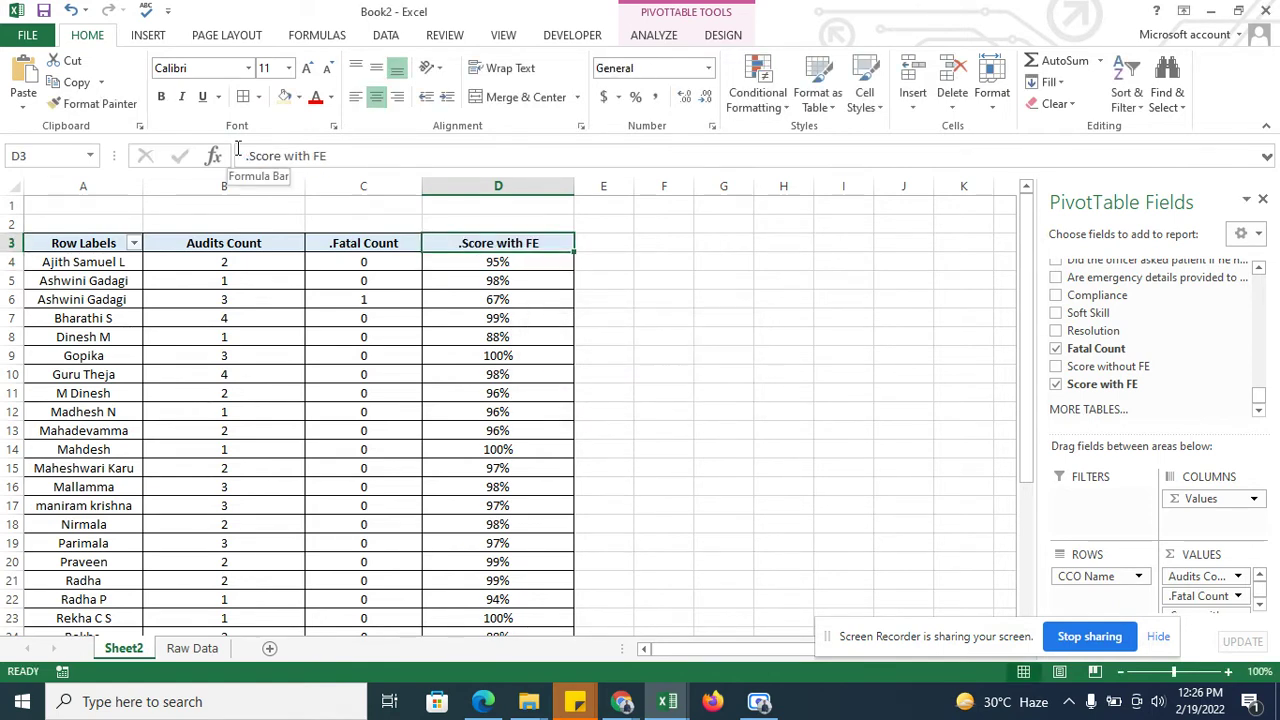
pyautogui.click(326, 156)
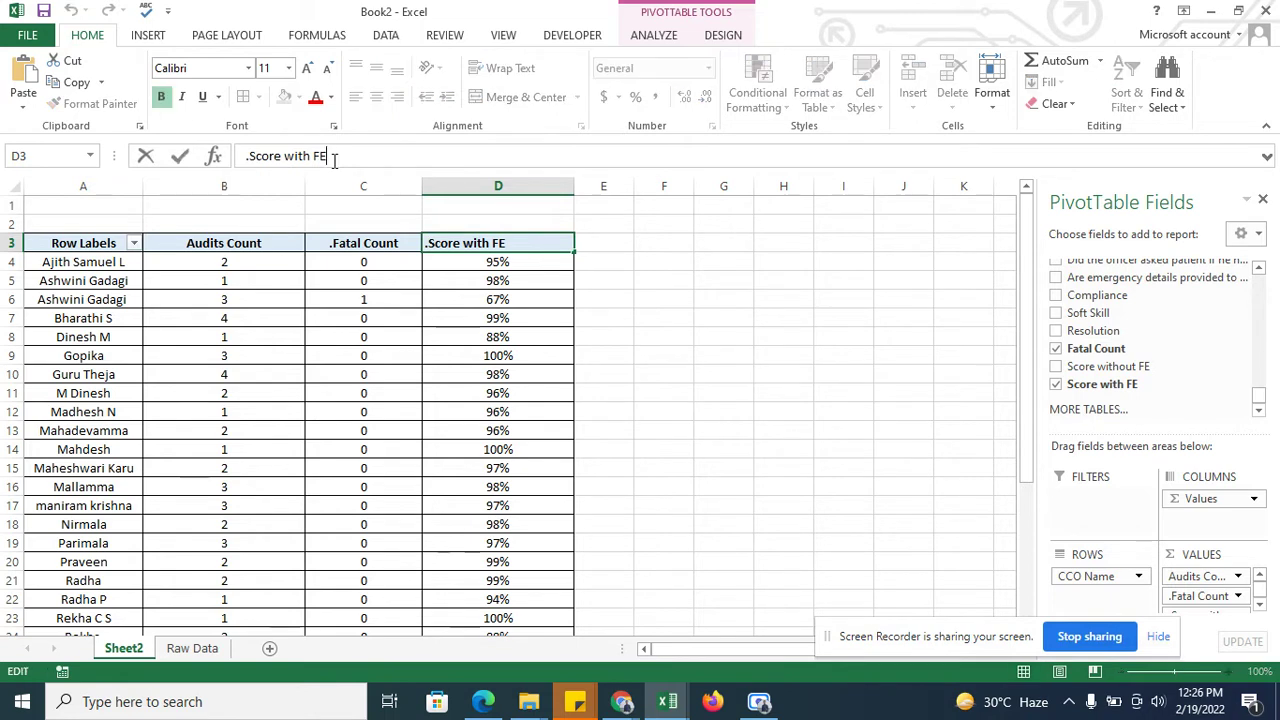
pyautogui.press('BackSpace')
pyautogui.press('BackSpace')
pyautogui.press('BackSpace')
pyautogui.press('BackSpace')
pyautogui.press('BackSpace')
pyautogui.press('BackSpace')
pyautogui.press('BackSpace')
pyautogui.press('BackSpace')
pyautogui.press('Return')
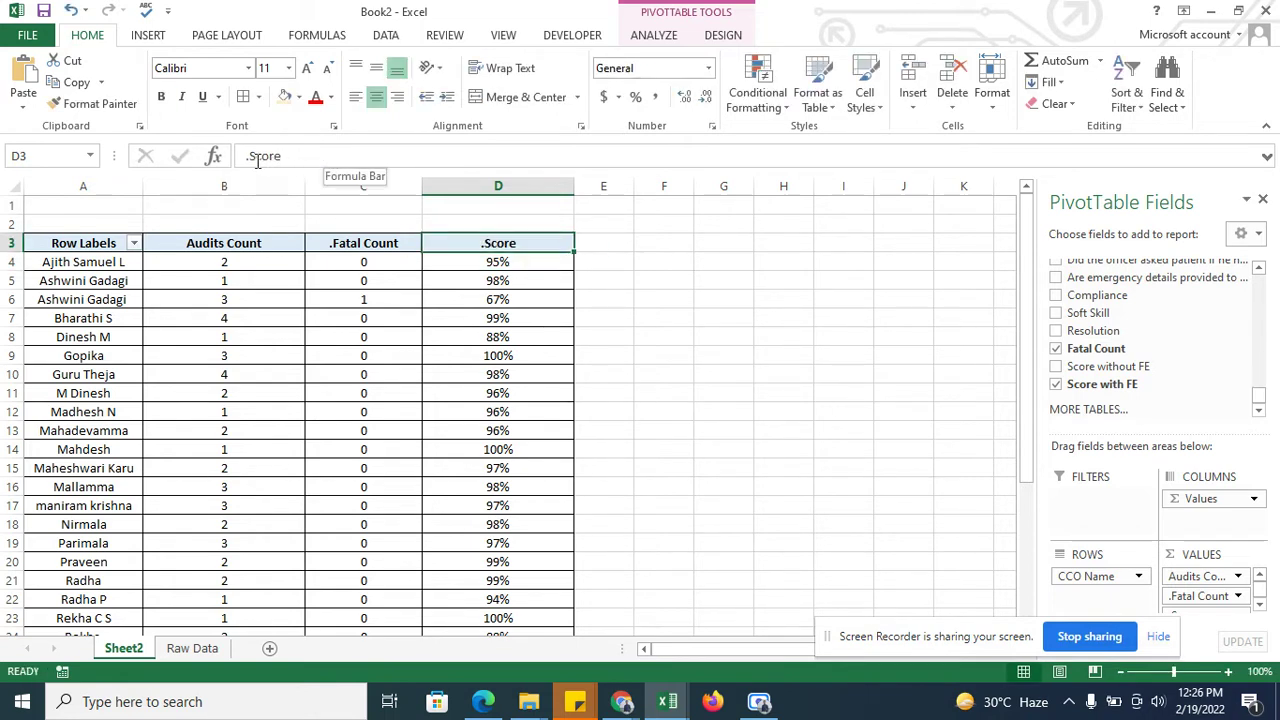
pyautogui.press('Left')
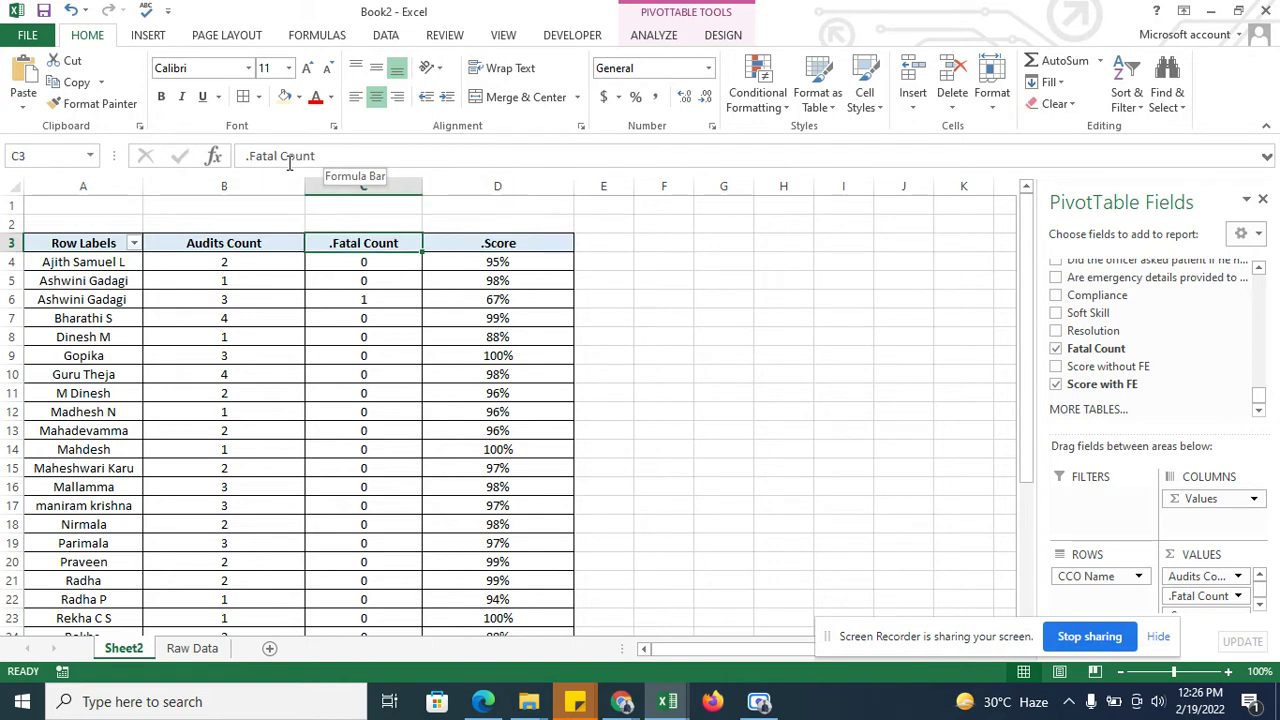
pyautogui.press('Left')
pyautogui.press('Left')
pyautogui.hotkey('shift', 'Right')
pyautogui.hotkey('shift', 'Right')
pyautogui.hotkey('shift', 'Right')
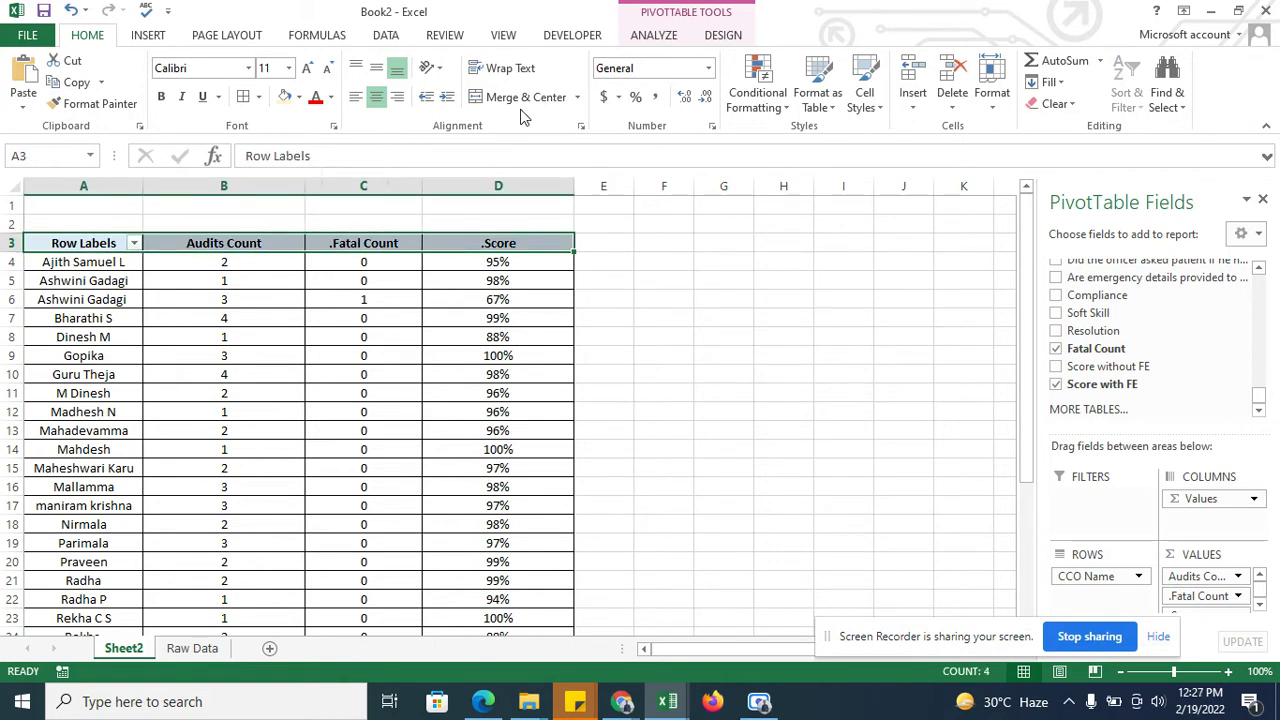
# Step: AutoFit the widths of pivot columns A to D to their contents
pyautogui.hotkey('shift', 'Down')
pyautogui.hotkey('shift', 'Down')
pyautogui.hotkey('shift', 'Down')
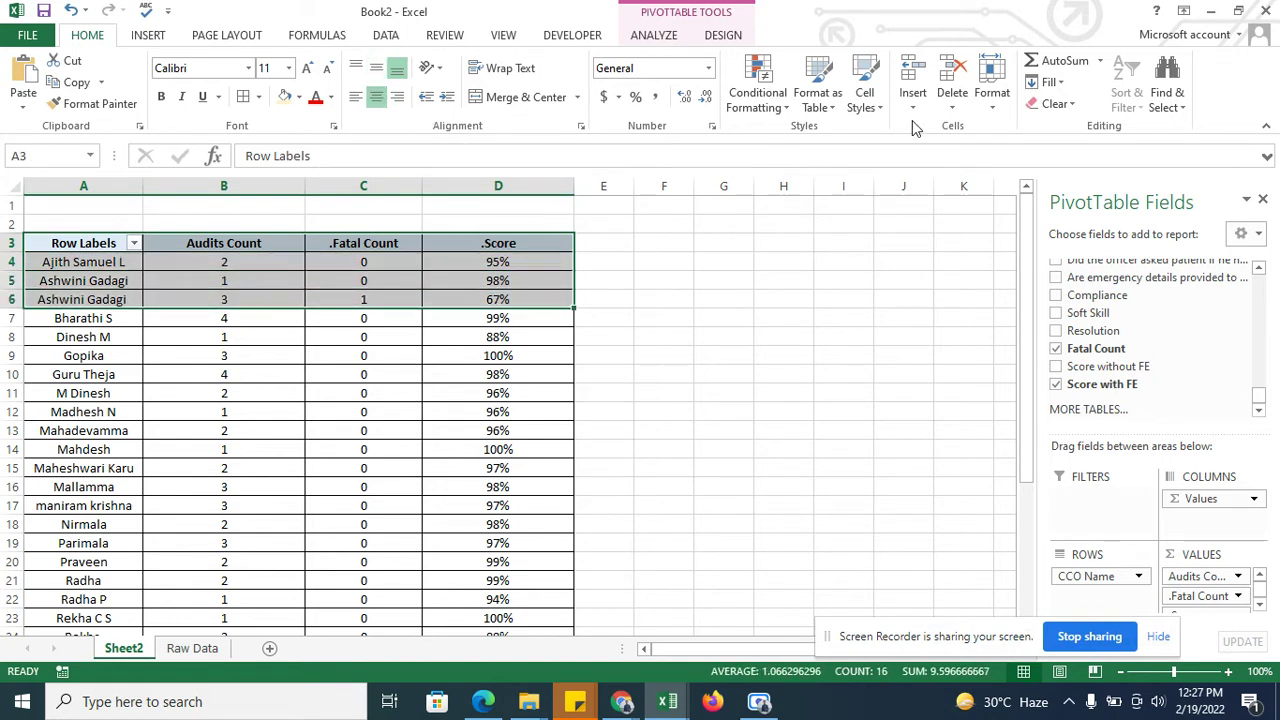
pyautogui.click(992, 95)
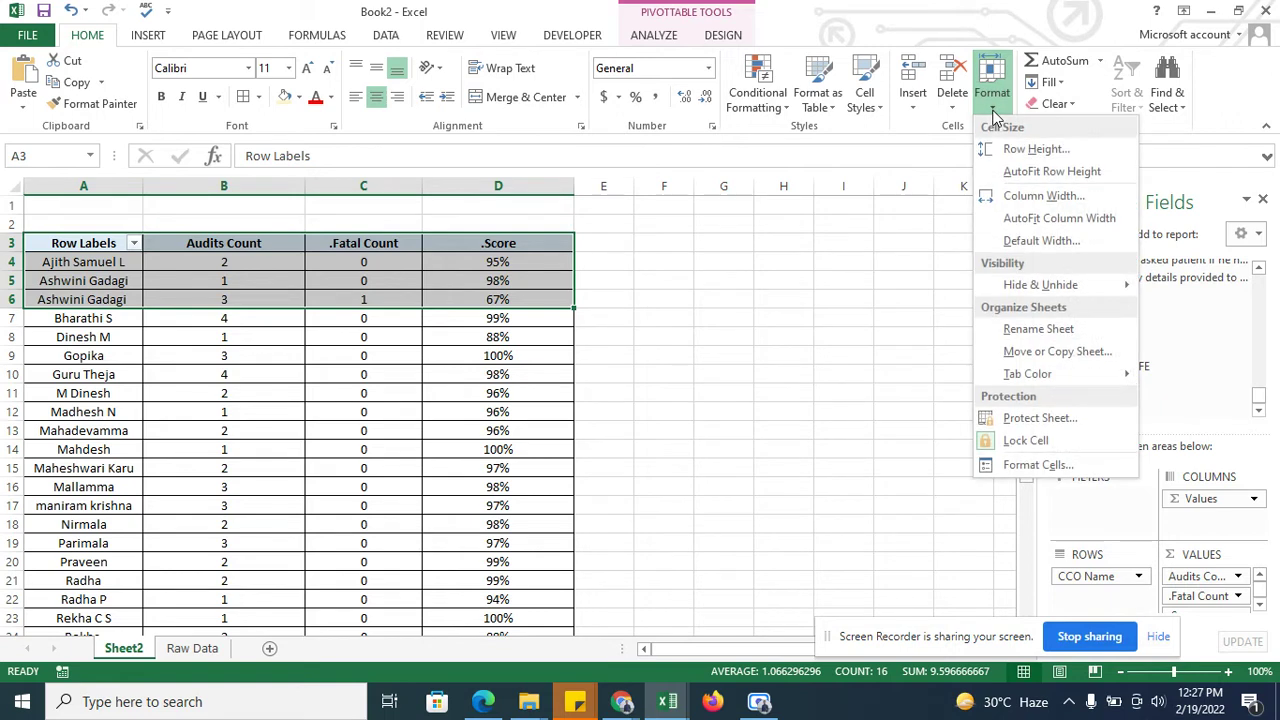
pyautogui.click(1013, 196)
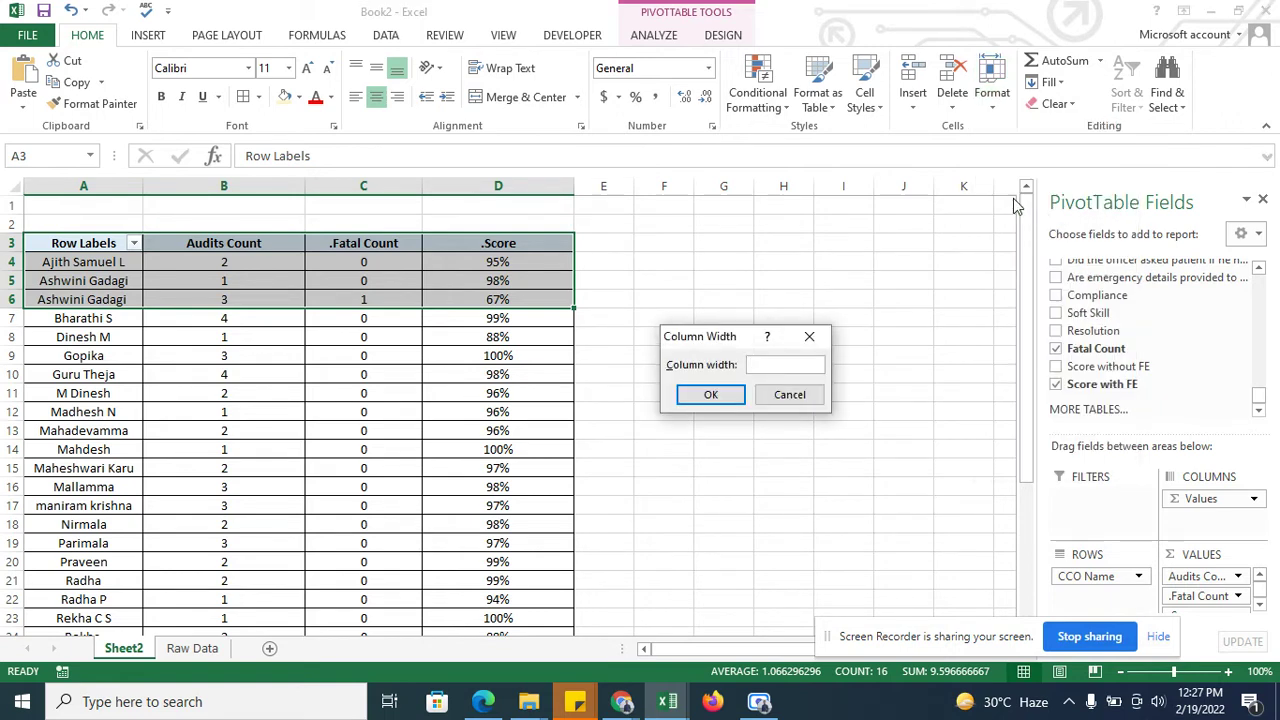
pyautogui.click(809, 336)
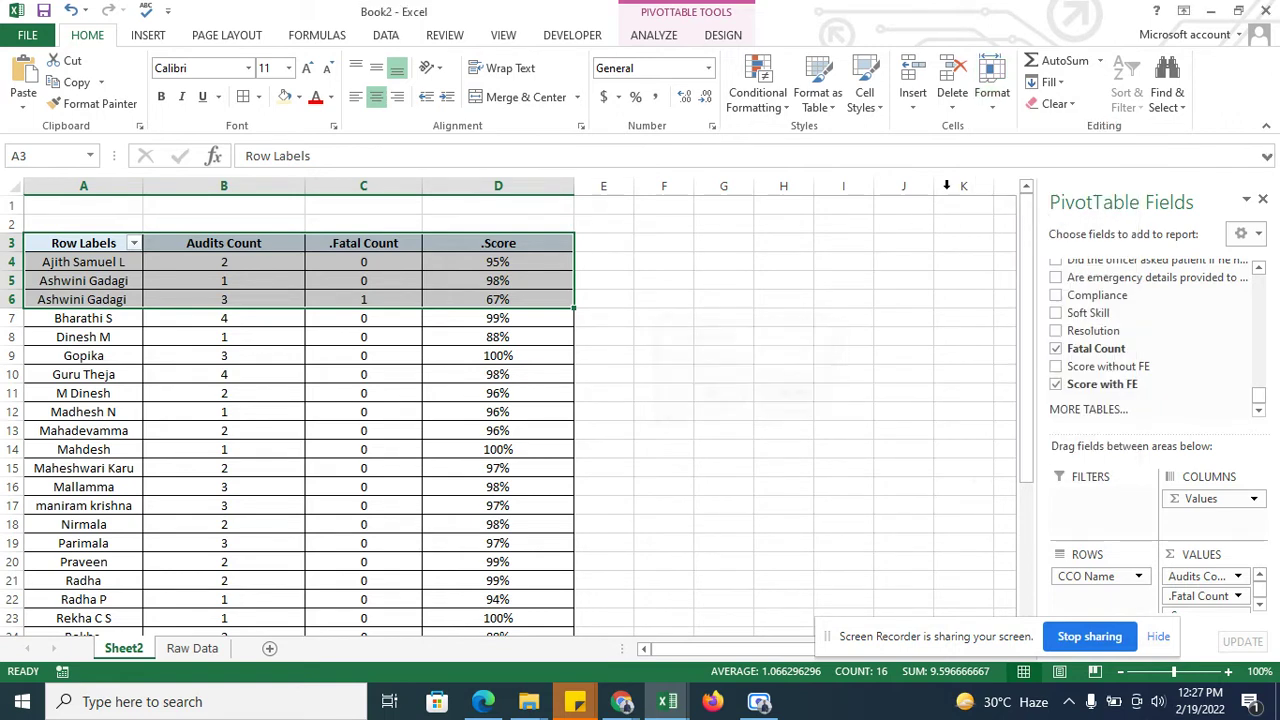
pyautogui.click(994, 104)
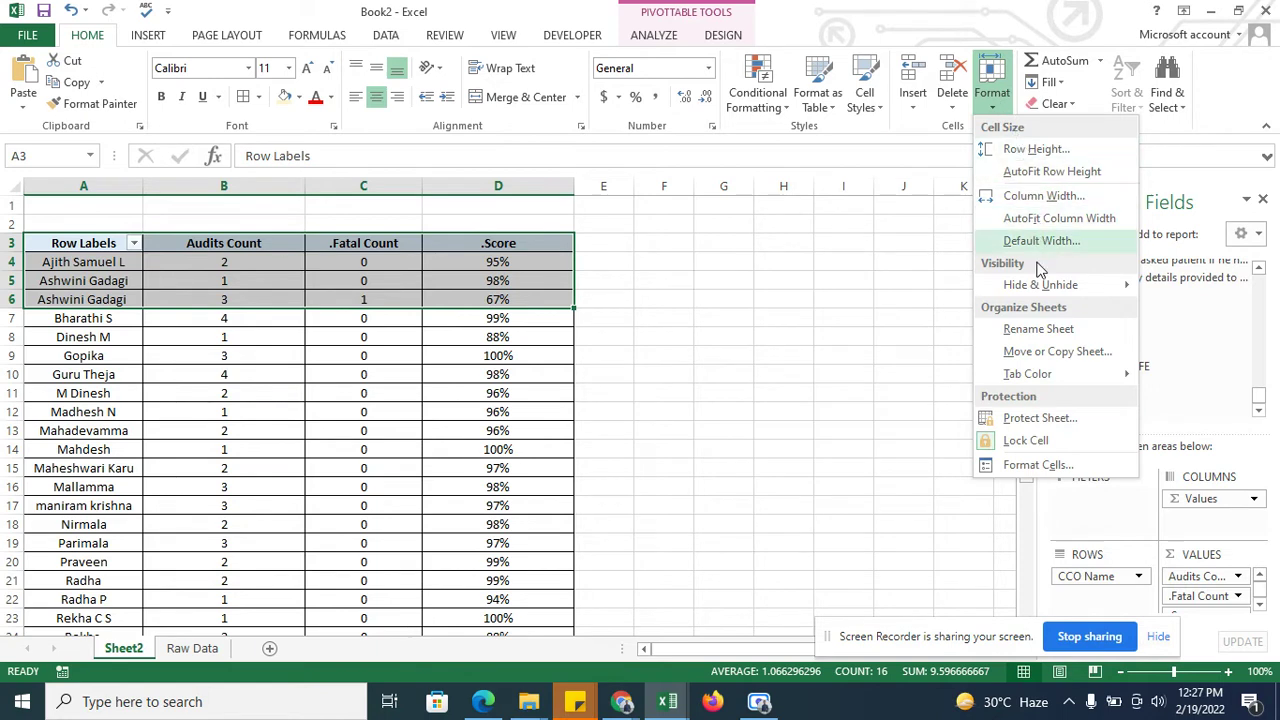
pyautogui.click(1043, 220)
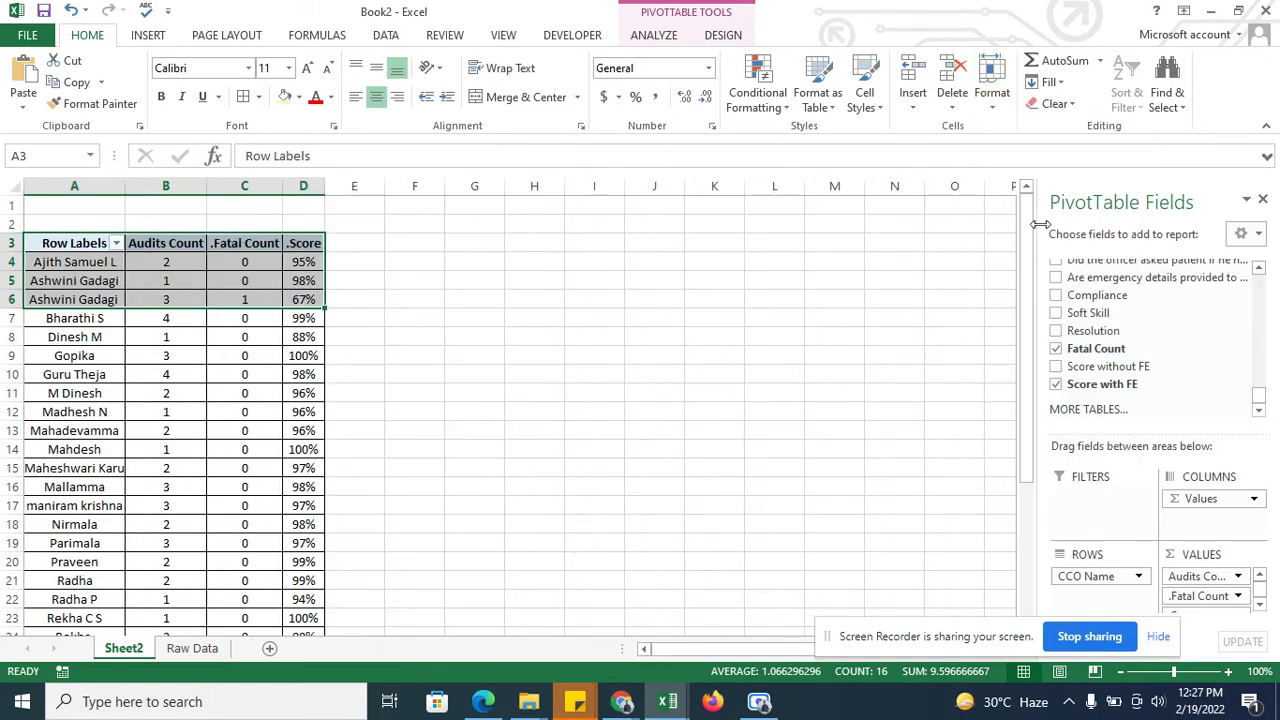
pyautogui.click(90, 300)
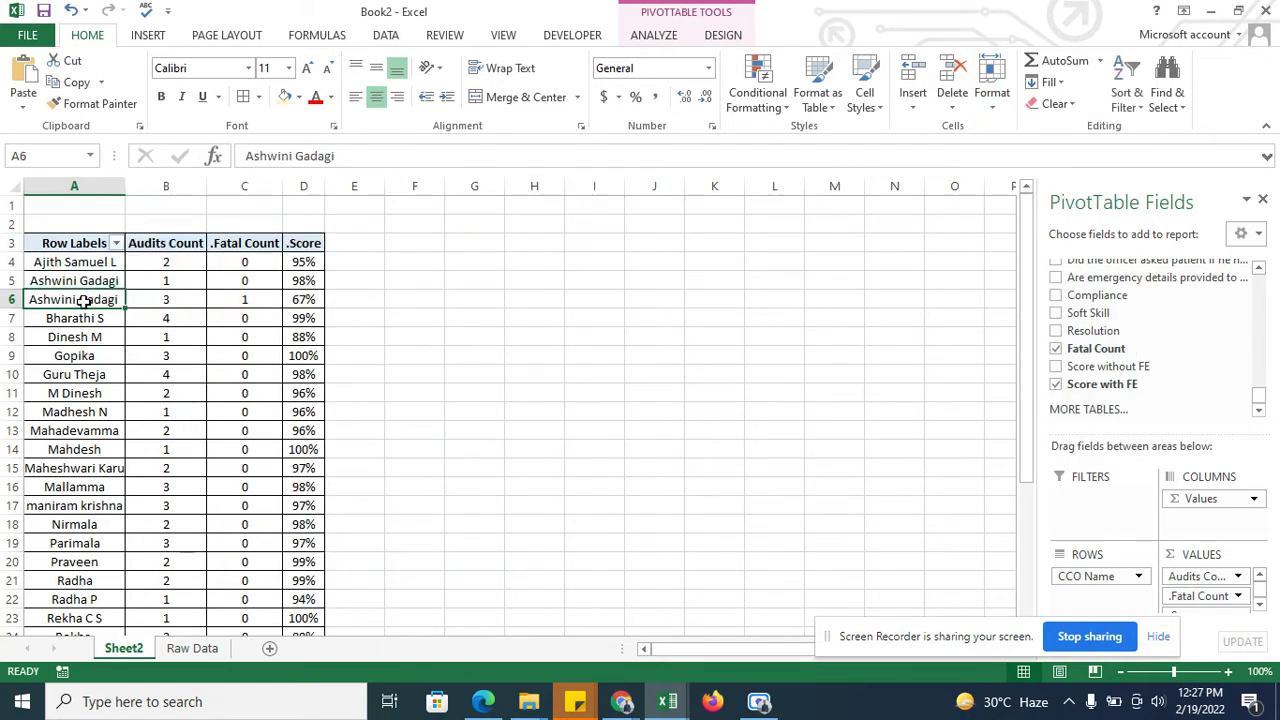
pyautogui.press('Up')
pyautogui.press('Up')
pyautogui.press('Up')
pyautogui.press('Right')
pyautogui.press('Right')
pyautogui.press('Right')
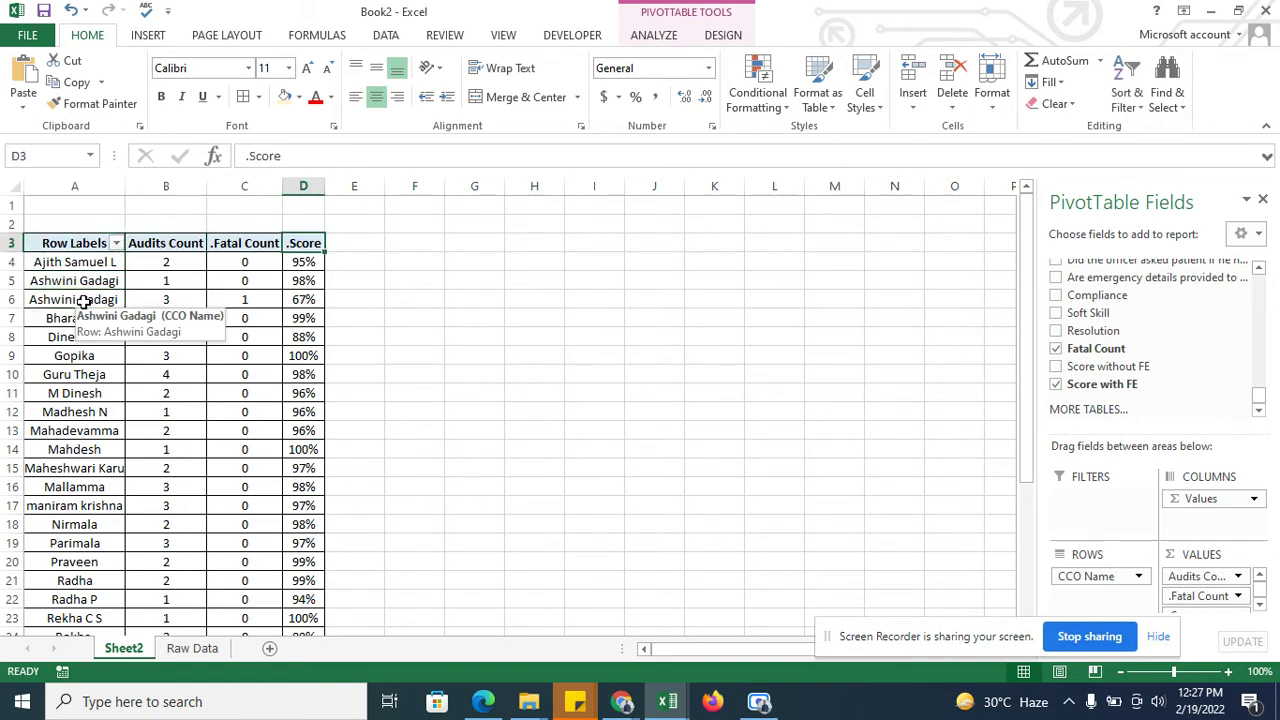
# Step: Rename Sheet2 to 'Agent-Wise CQ Score' and select the score values down to Grand Total
pyautogui.doubleClick(123, 648)
pyautogui.write('Agent')
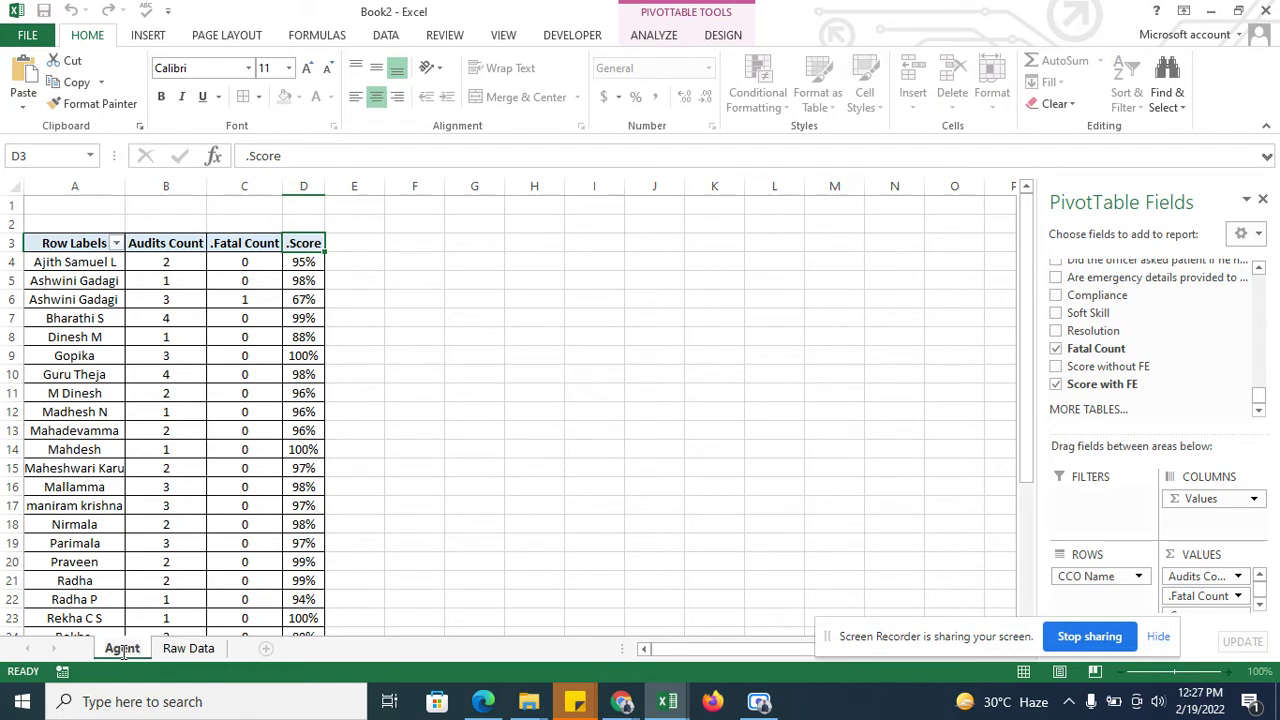
pyautogui.write('-Wise')
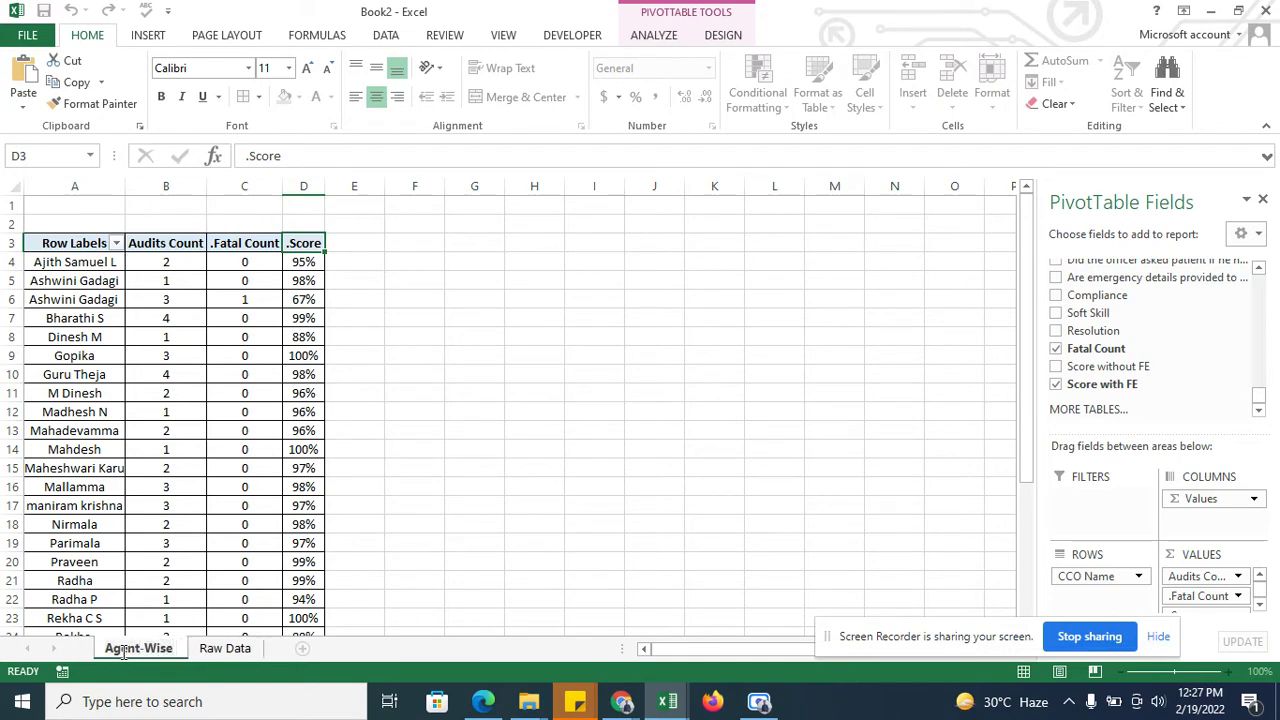
pyautogui.write(' CQ Sco')
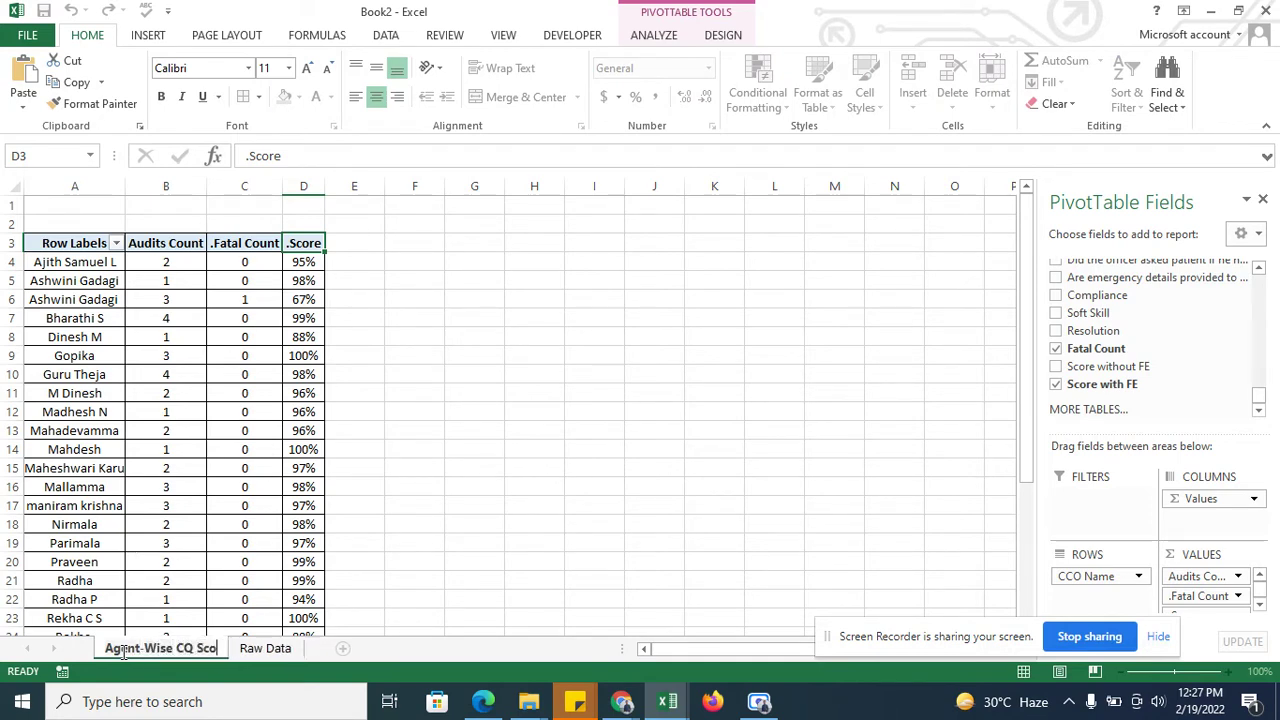
pyautogui.write('re')
pyautogui.press('Return')
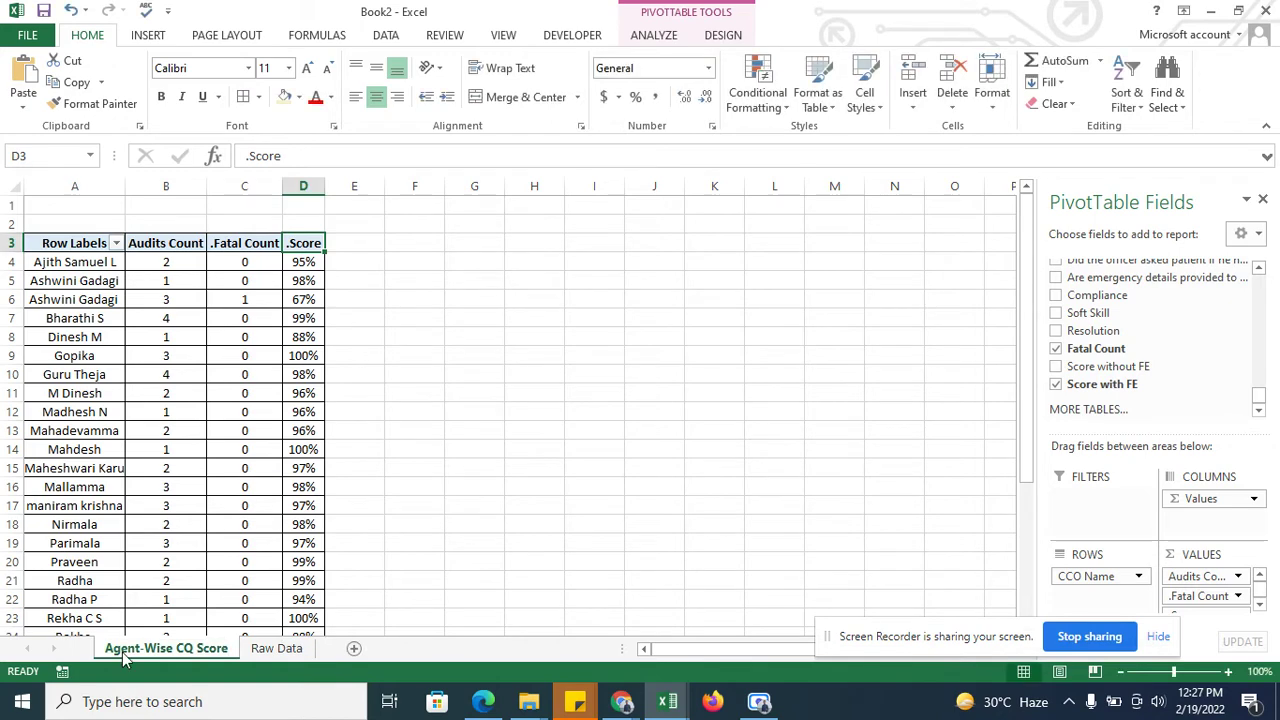
pyautogui.click(304, 261)
pyautogui.hotkey('ctrl', 'shift', 'Down')
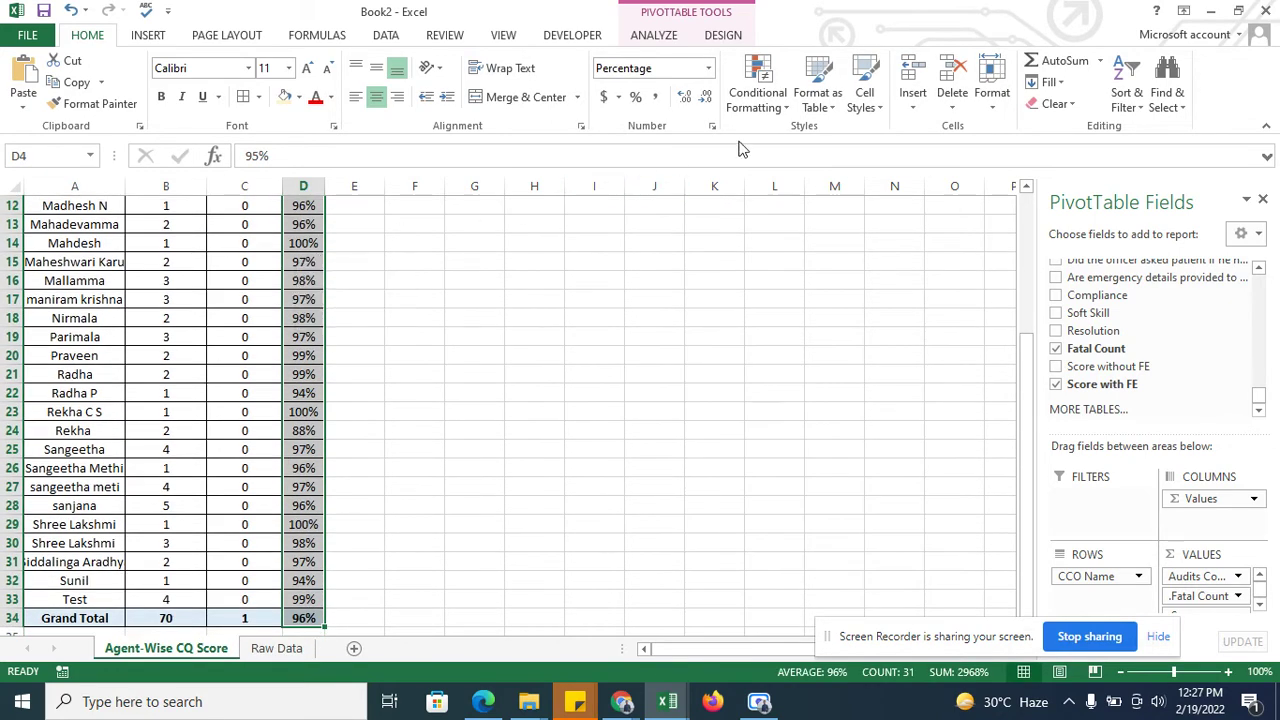
# Step: Apply the Green - Yellow - Red Color Scale to the .Score values in D4:D34
pyautogui.click(757, 95)
pyautogui.moveTo(812, 262)
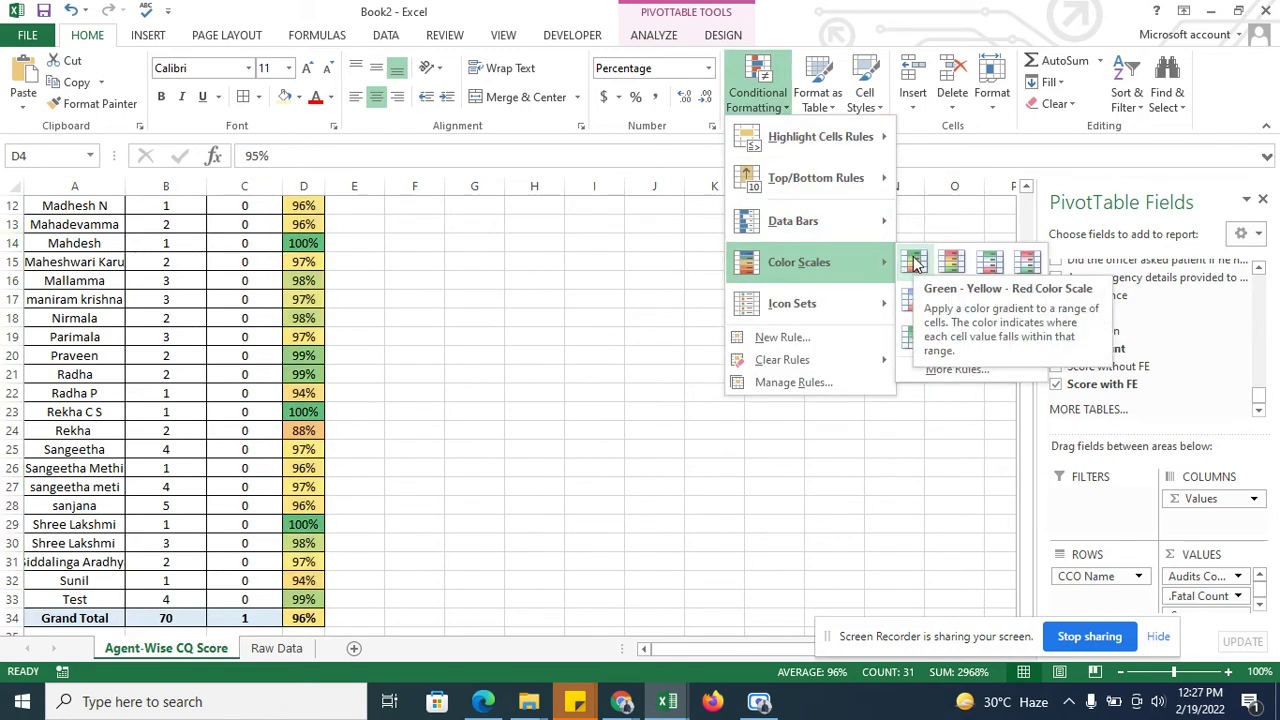
pyautogui.click(914, 262)
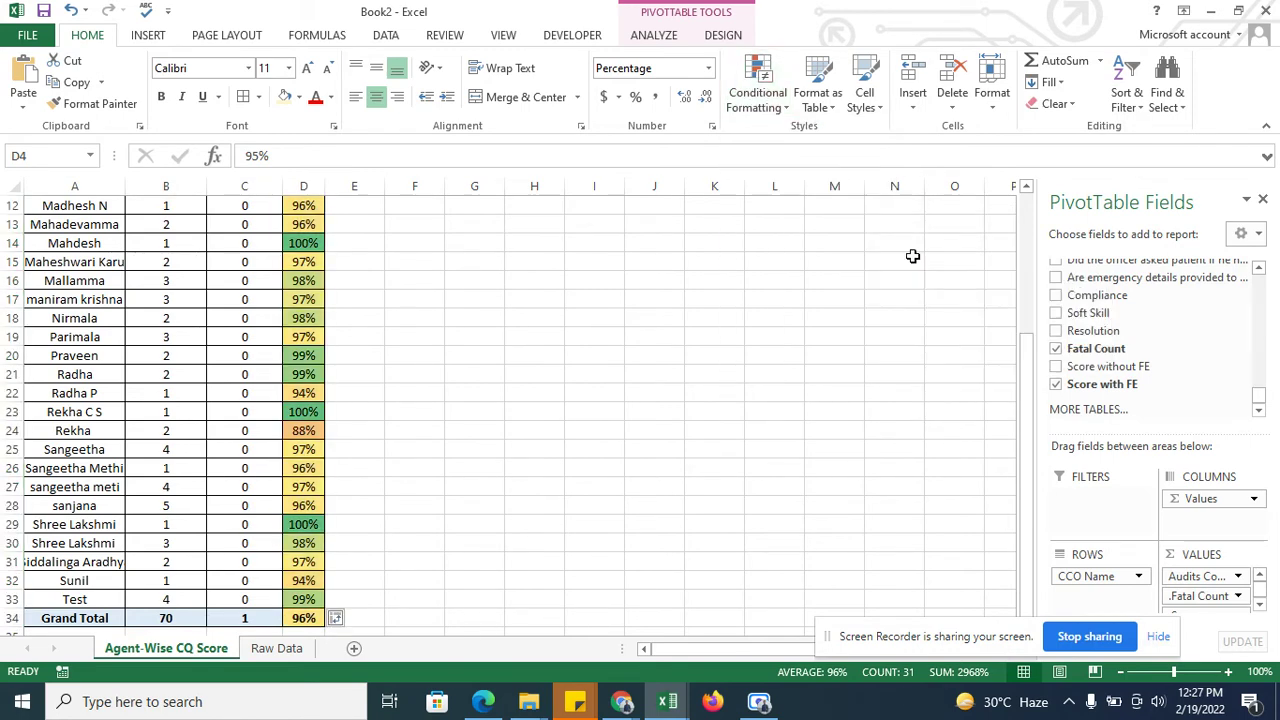
pyautogui.click(257, 355)
pyautogui.hotkey('ctrl', 'Up')
pyautogui.press('Down')
pyautogui.press('Right')
pyautogui.press('Left')
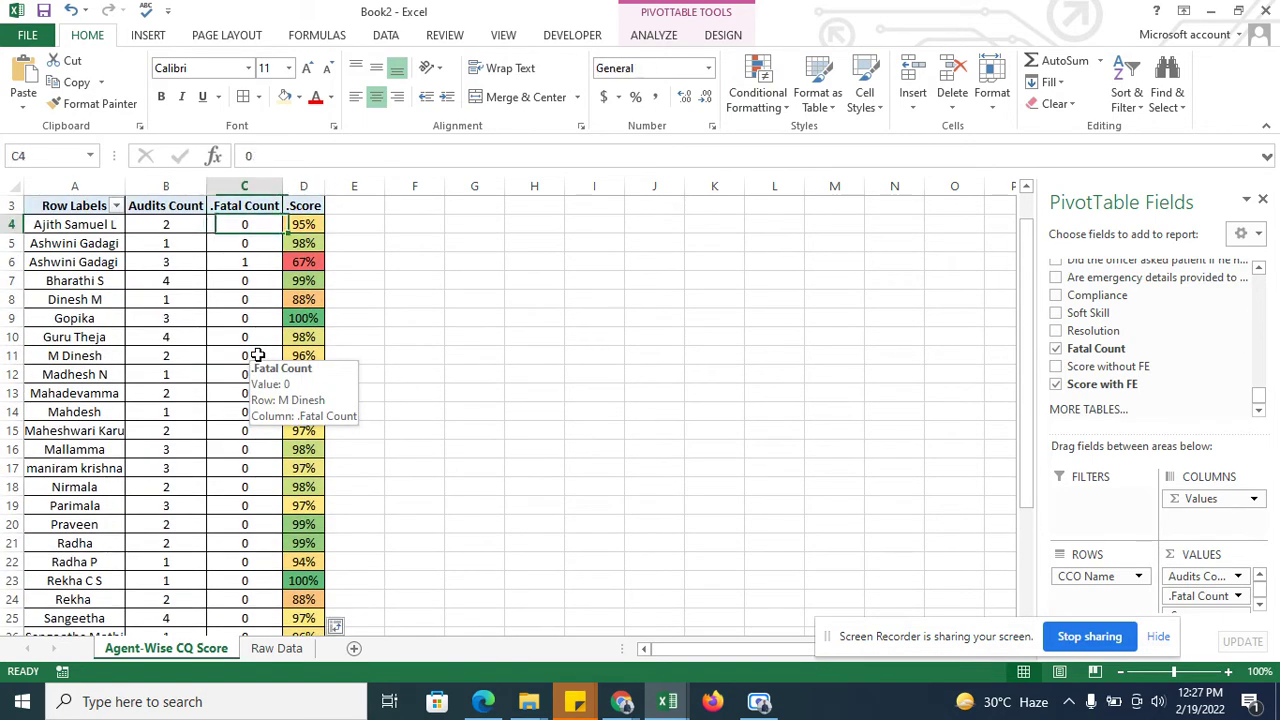
pyautogui.press('Right')
pyautogui.press('Left')
pyautogui.press('Left')
pyautogui.press('Left')
pyautogui.press('Up')
pyautogui.press('Up')
pyautogui.press('Down')
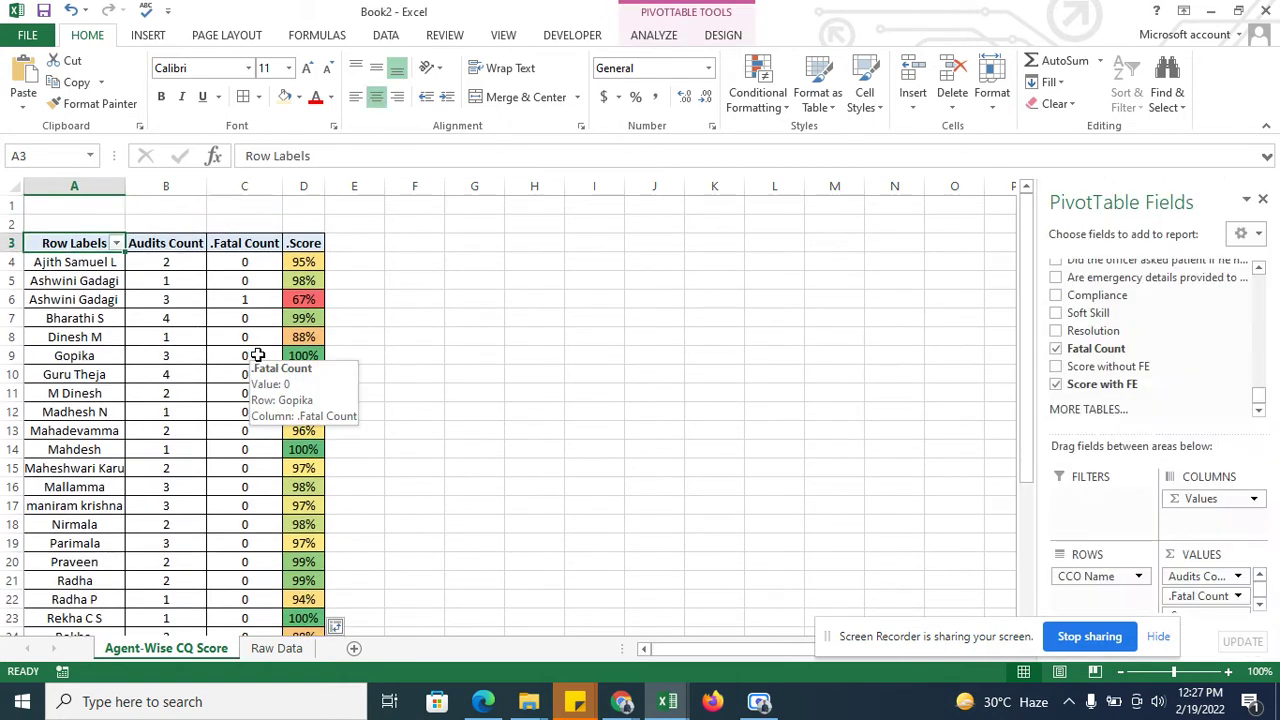
pyautogui.press('Right')
pyautogui.press('Right')
pyautogui.press('Right')
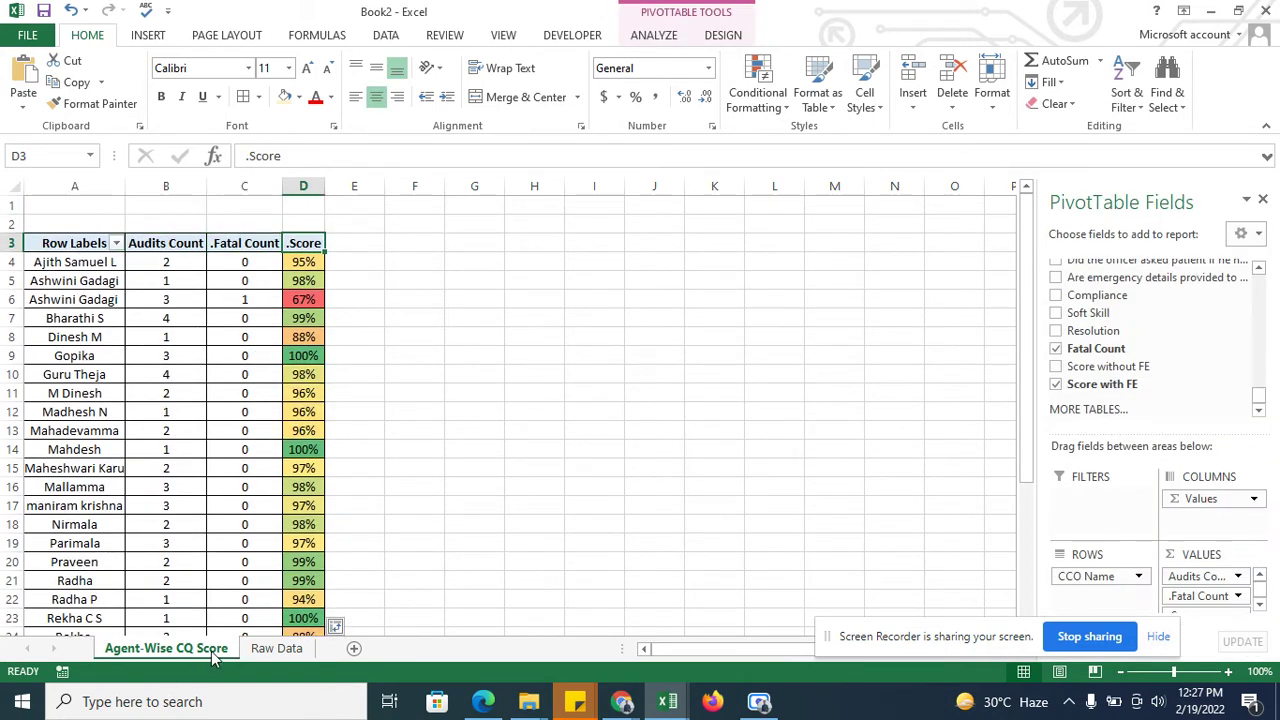
# Step: Build a new-sheet pivot table from the Raw Data range with Timestamp as the row field
pyautogui.click(272, 650)
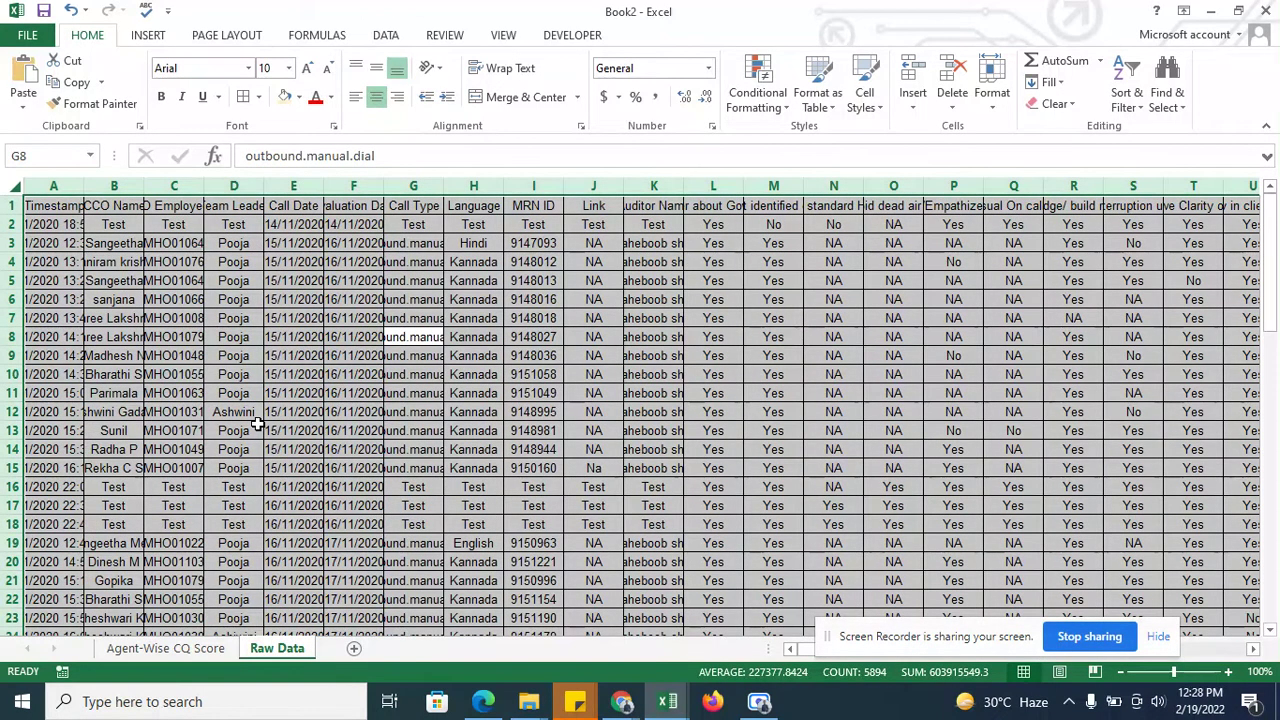
pyautogui.click(146, 37)
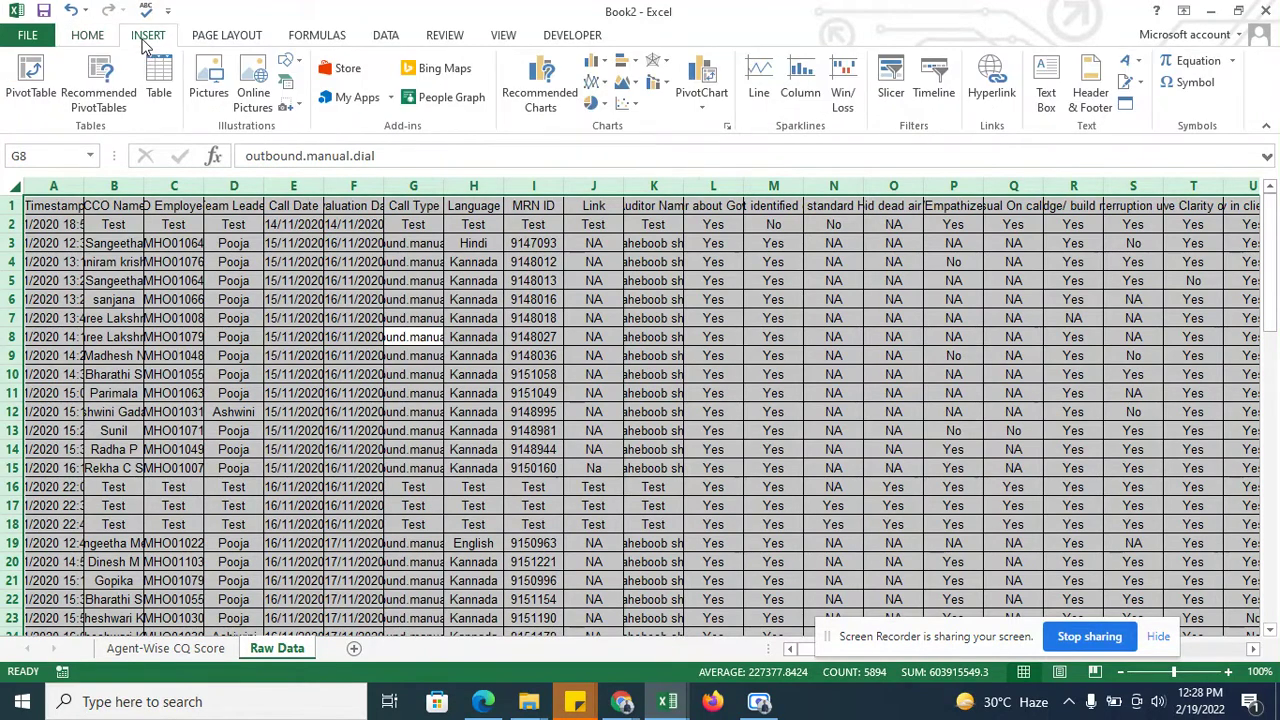
pyautogui.click(174, 337)
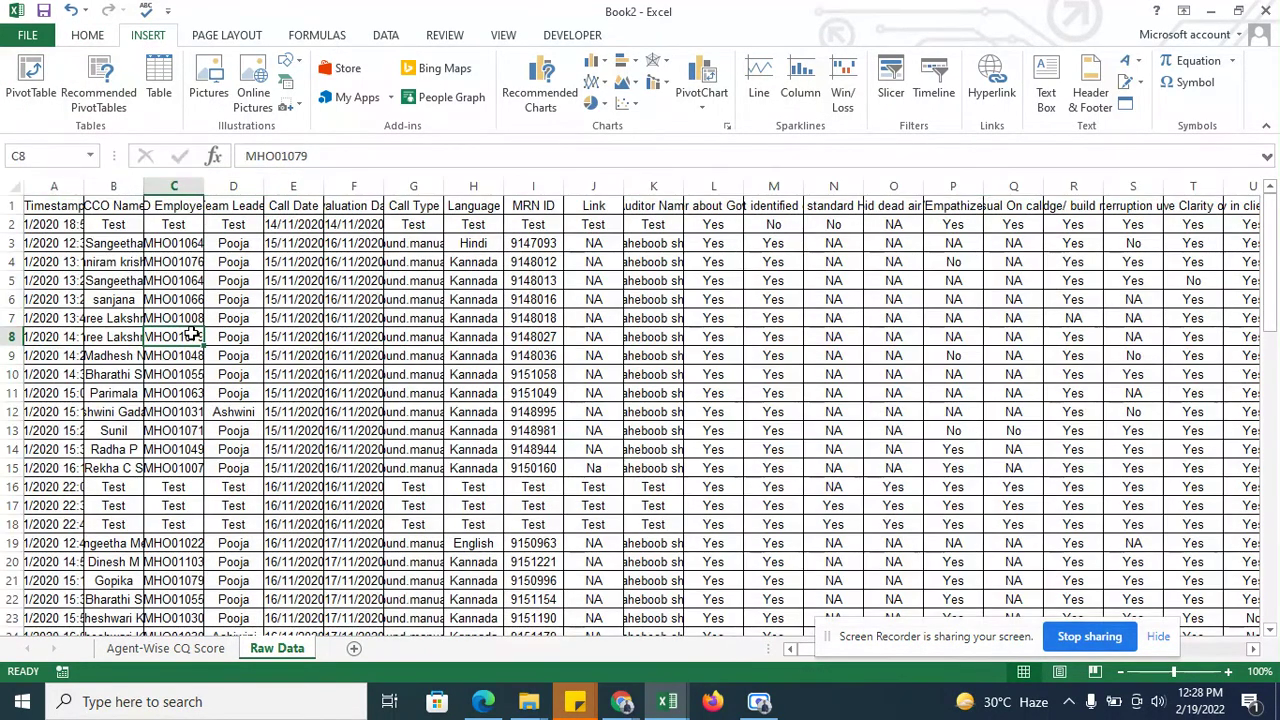
pyautogui.hotkey('ctrl', 'a')
pyautogui.click(30, 80)
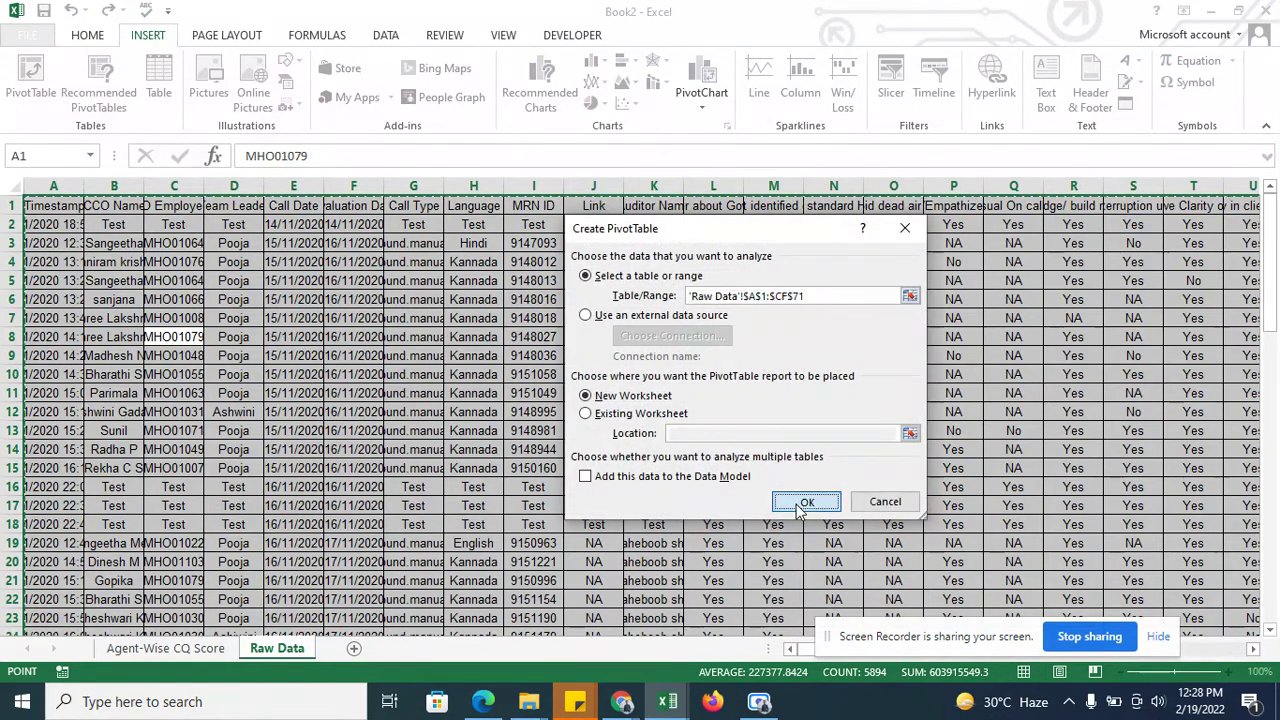
pyautogui.click(806, 501)
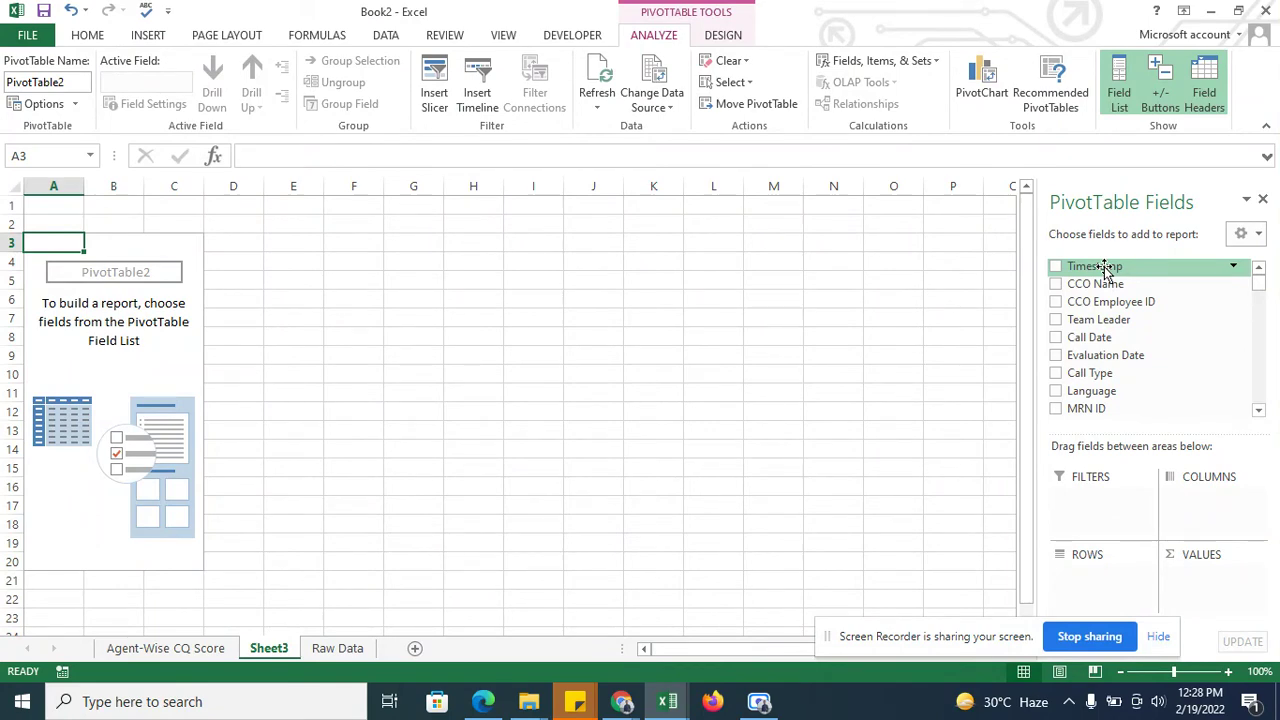
pyautogui.moveTo(1090, 268); pyautogui.dragTo(1090, 586)
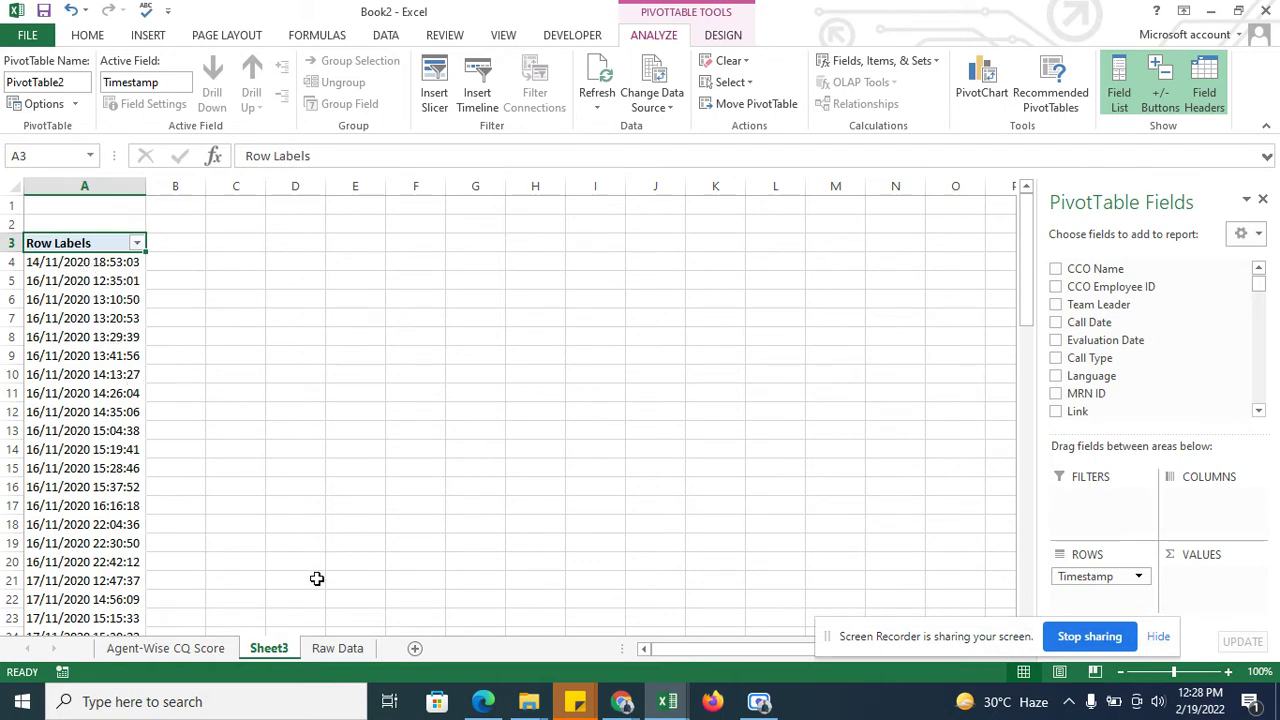
# Step: On Raw Data, widen column A so the full timestamps show
pyautogui.click(351, 651)
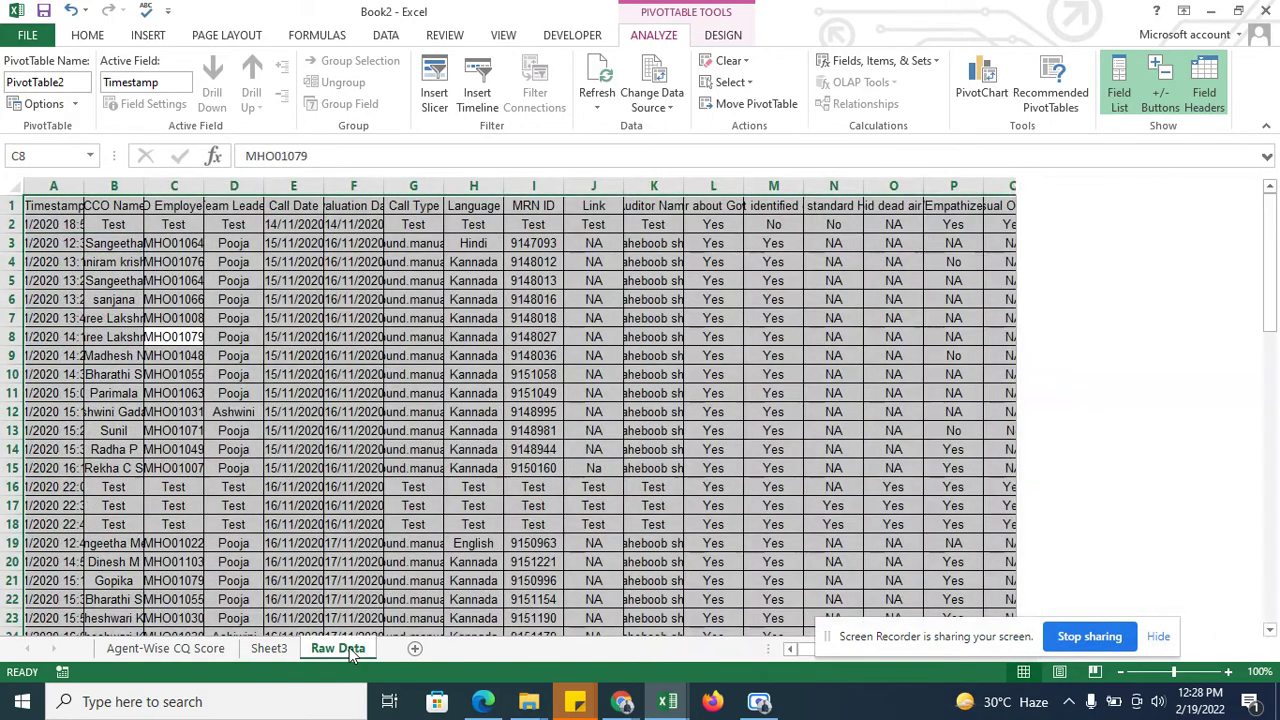
pyautogui.click(54, 206)
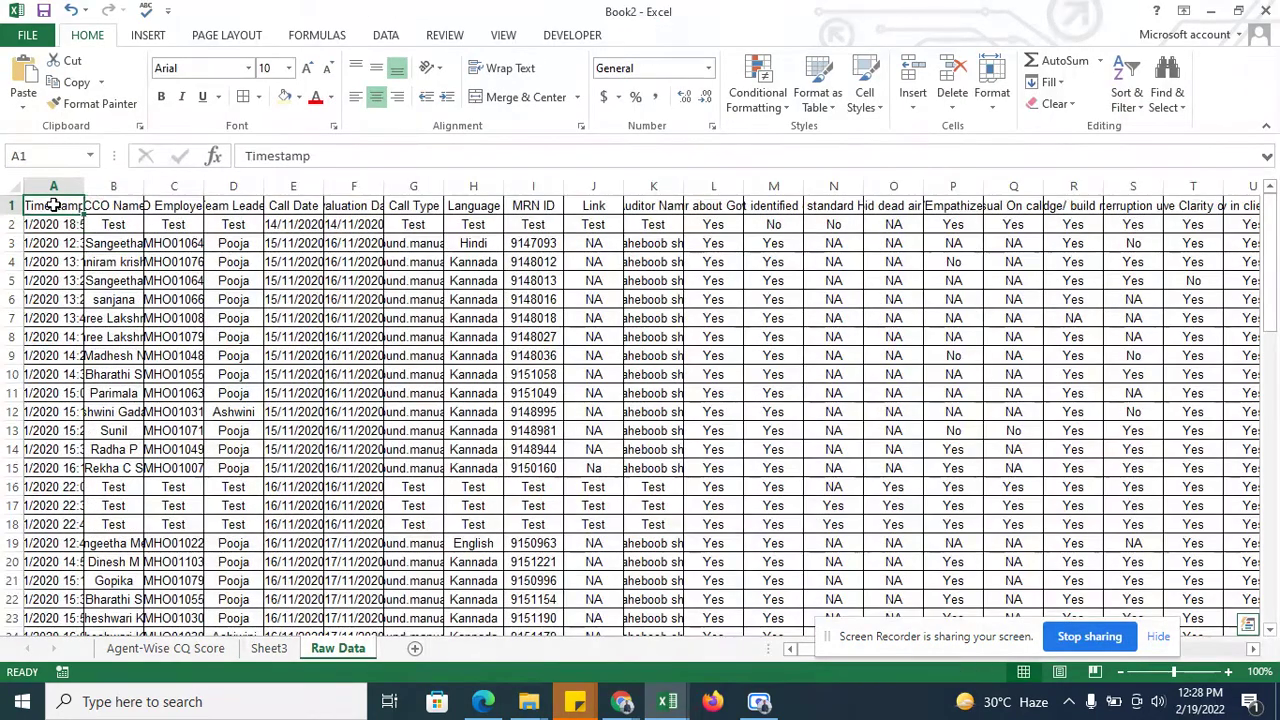
pyautogui.press('Down')
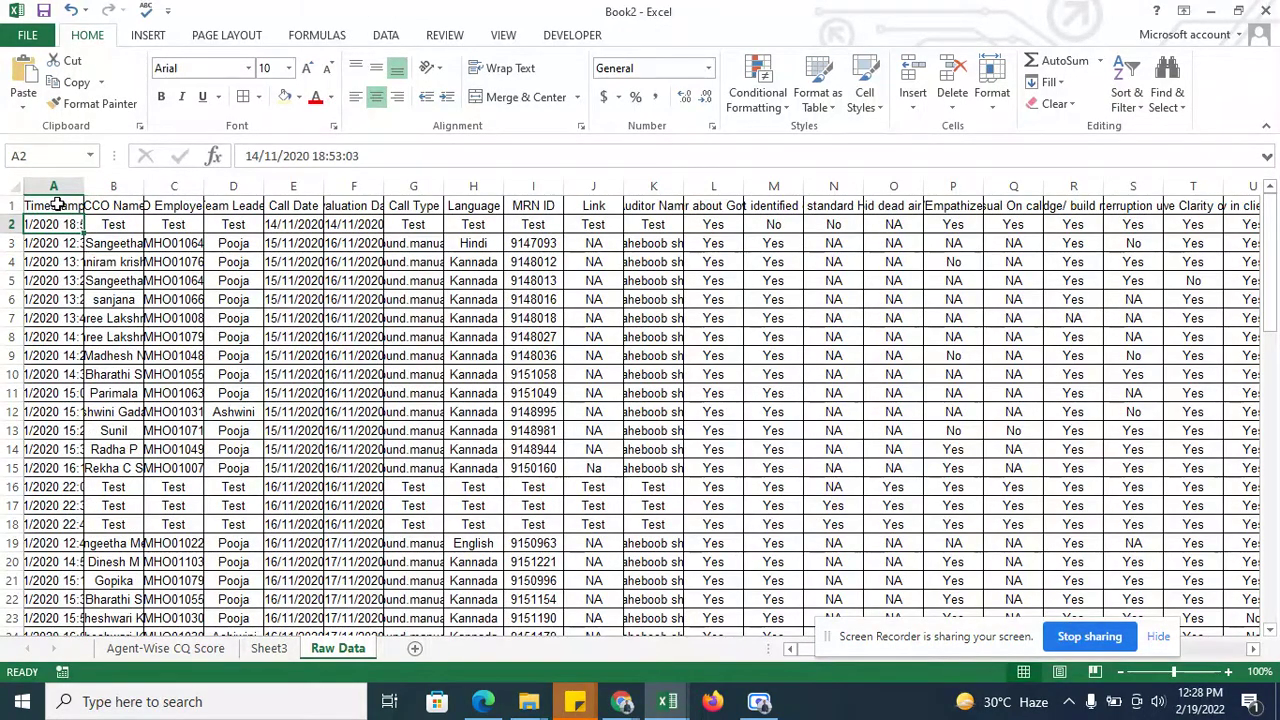
pyautogui.moveTo(84, 187); pyautogui.dragTo(149, 187)
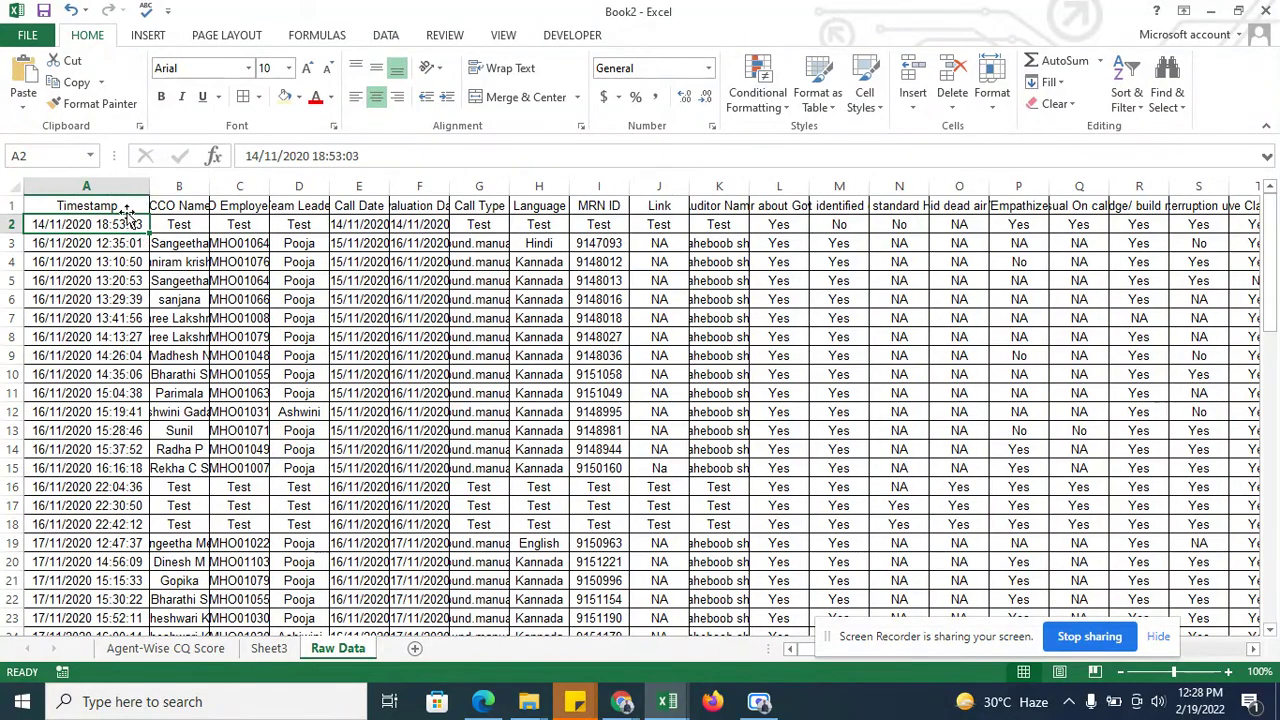
pyautogui.hotkey('ctrl', 'shift', 'Down')
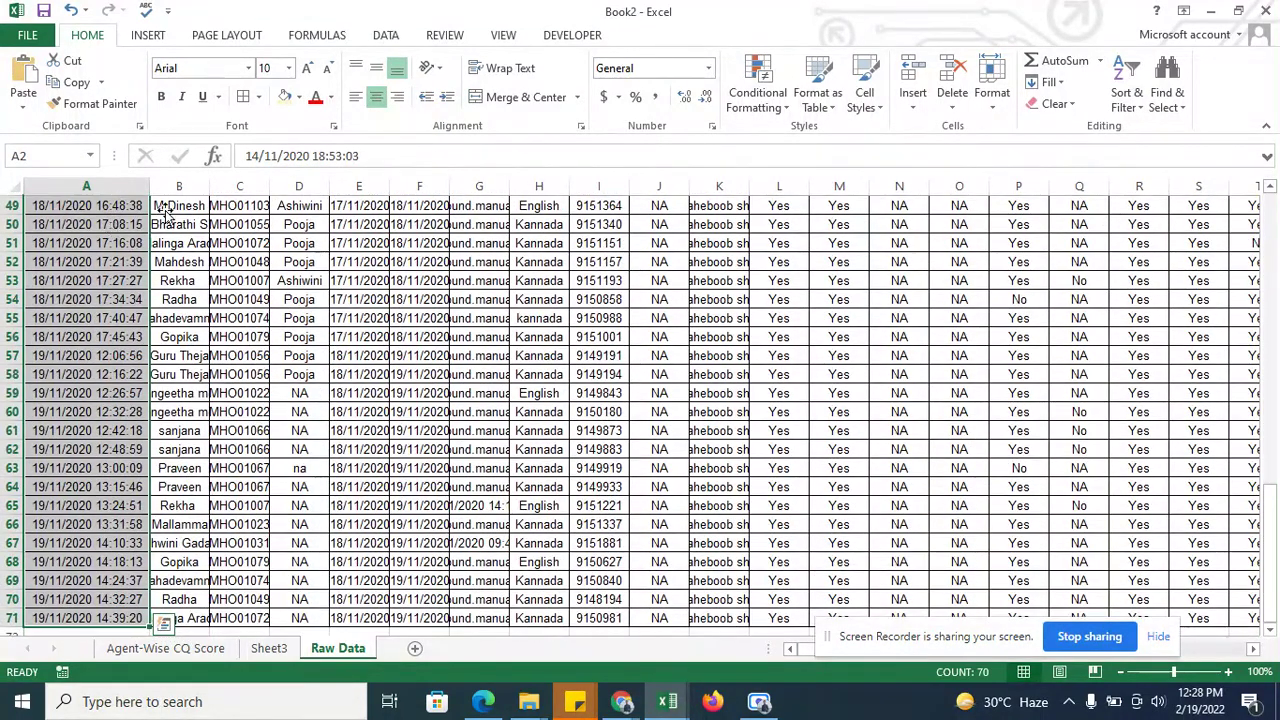
pyautogui.click(110, 278)
pyautogui.hotkey('ctrl', 'Home')
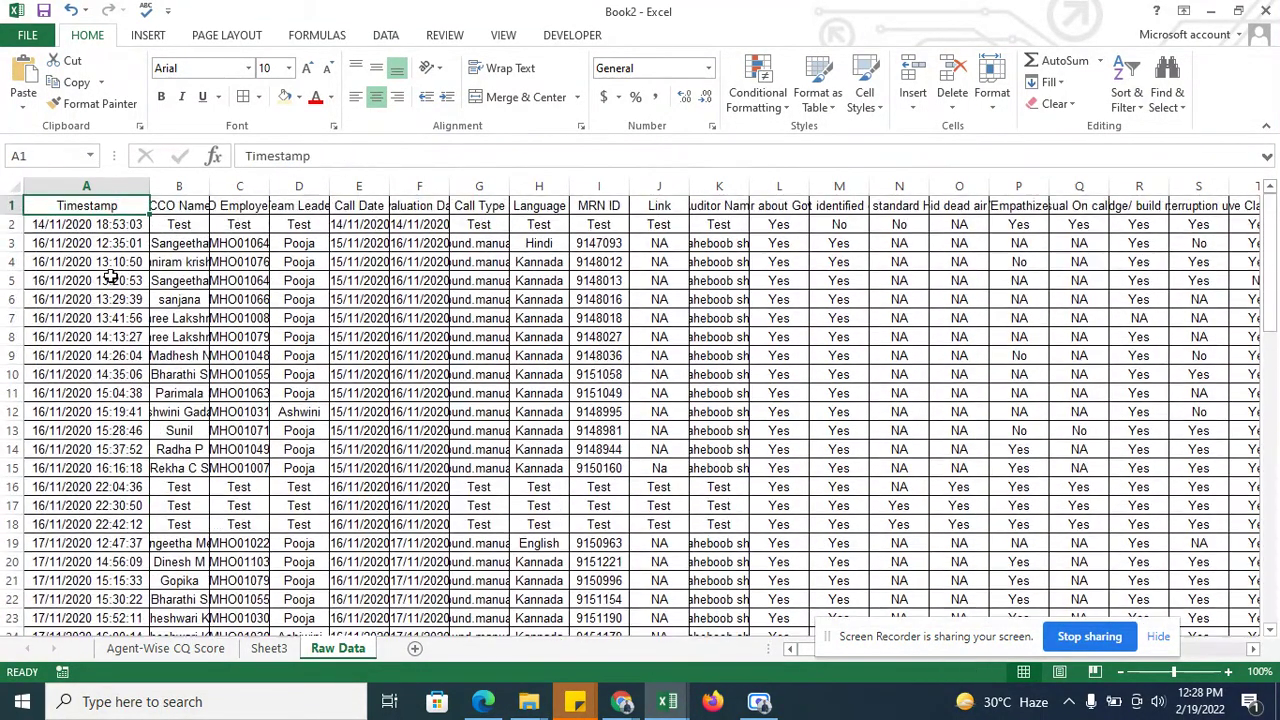
pyautogui.press('Down')
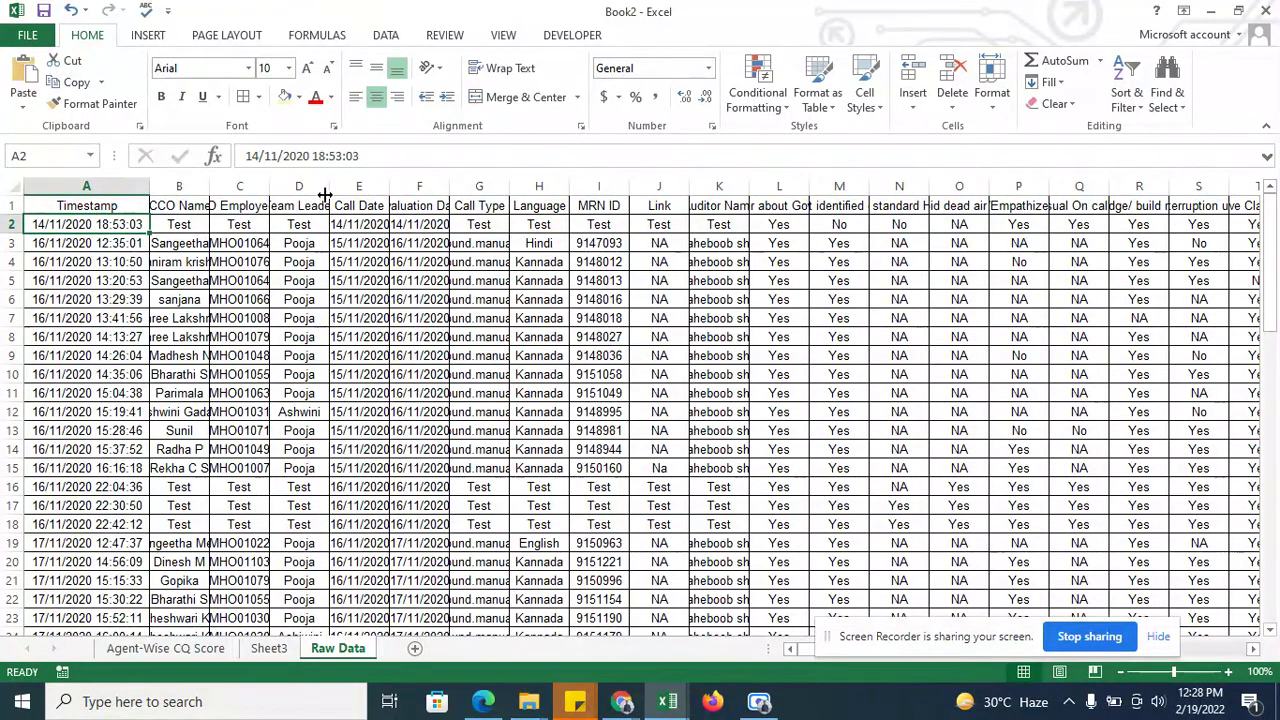
# Step: Cut A2 to 14/11/2020 and A3 to 16/11/2020, filling 16/11/2020 down through A18
pyautogui.click(401, 158)
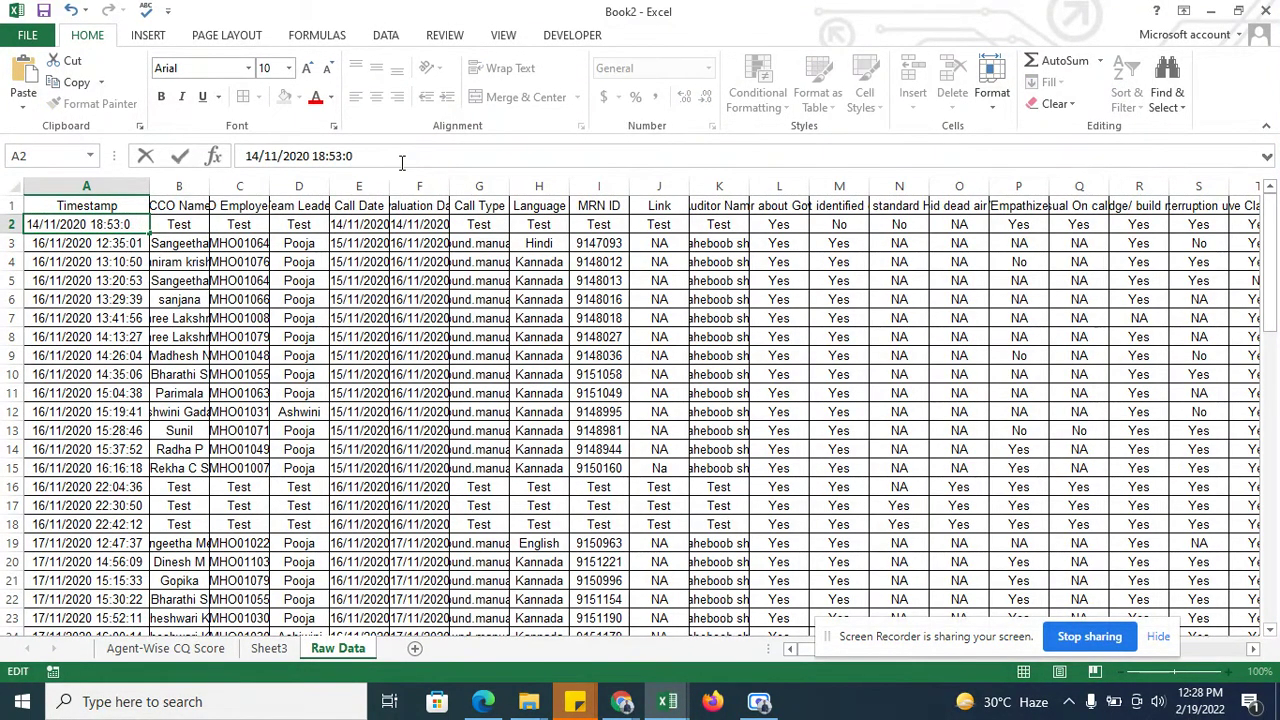
pyautogui.press('BackSpace')
pyautogui.press('BackSpace')
pyautogui.press('BackSpace')
pyautogui.press('Return')
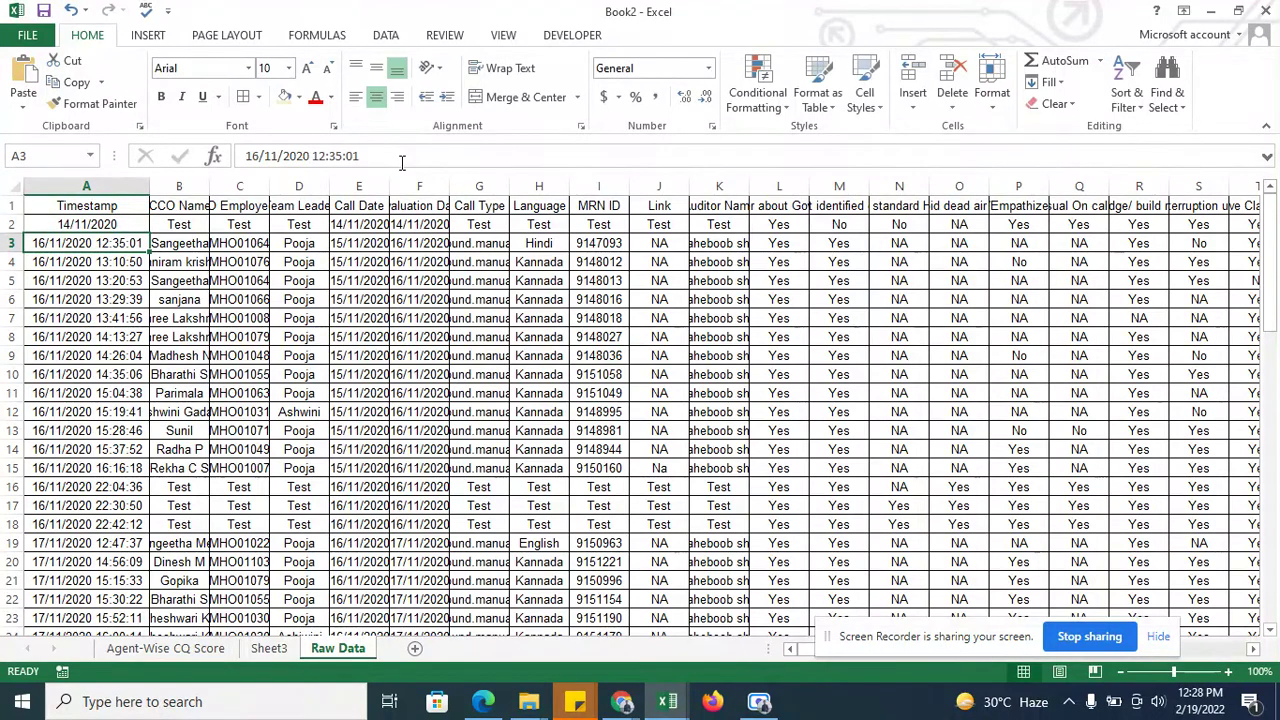
pyautogui.click(401, 157)
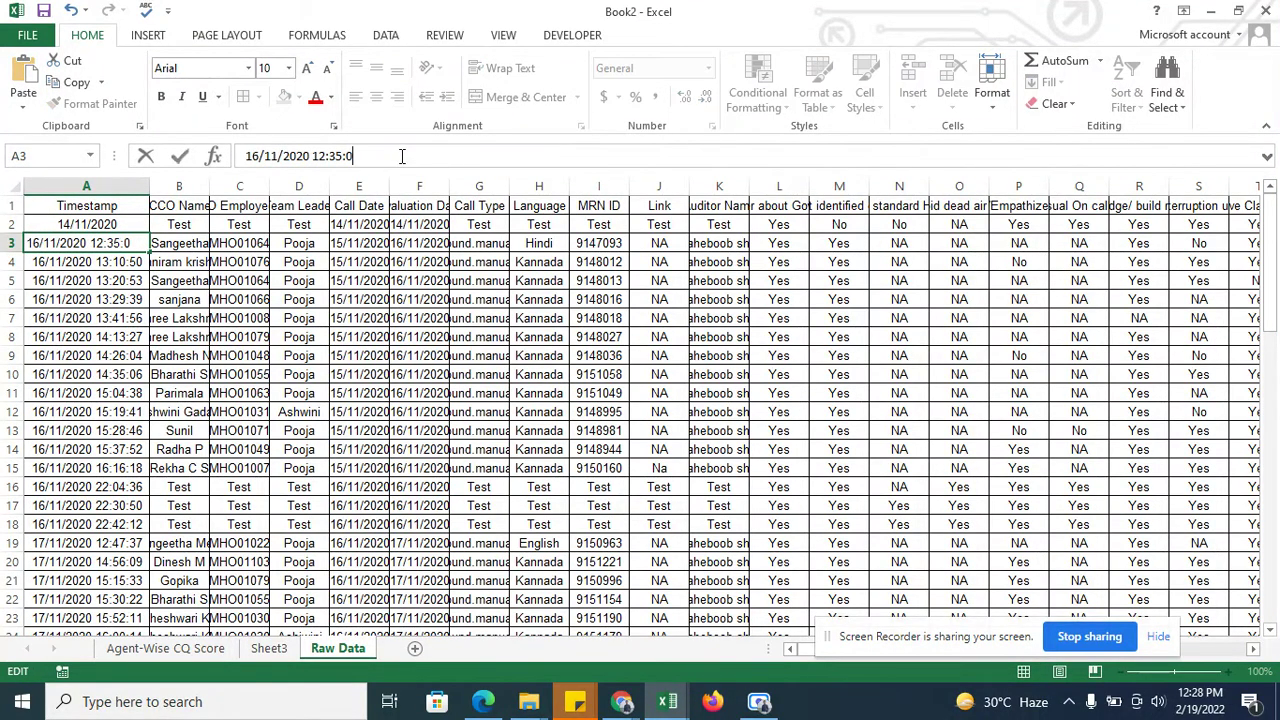
pyautogui.press('BackSpace')
pyautogui.press('BackSpace')
pyautogui.press('BackSpace')
pyautogui.press('Return')
pyautogui.press('Up')
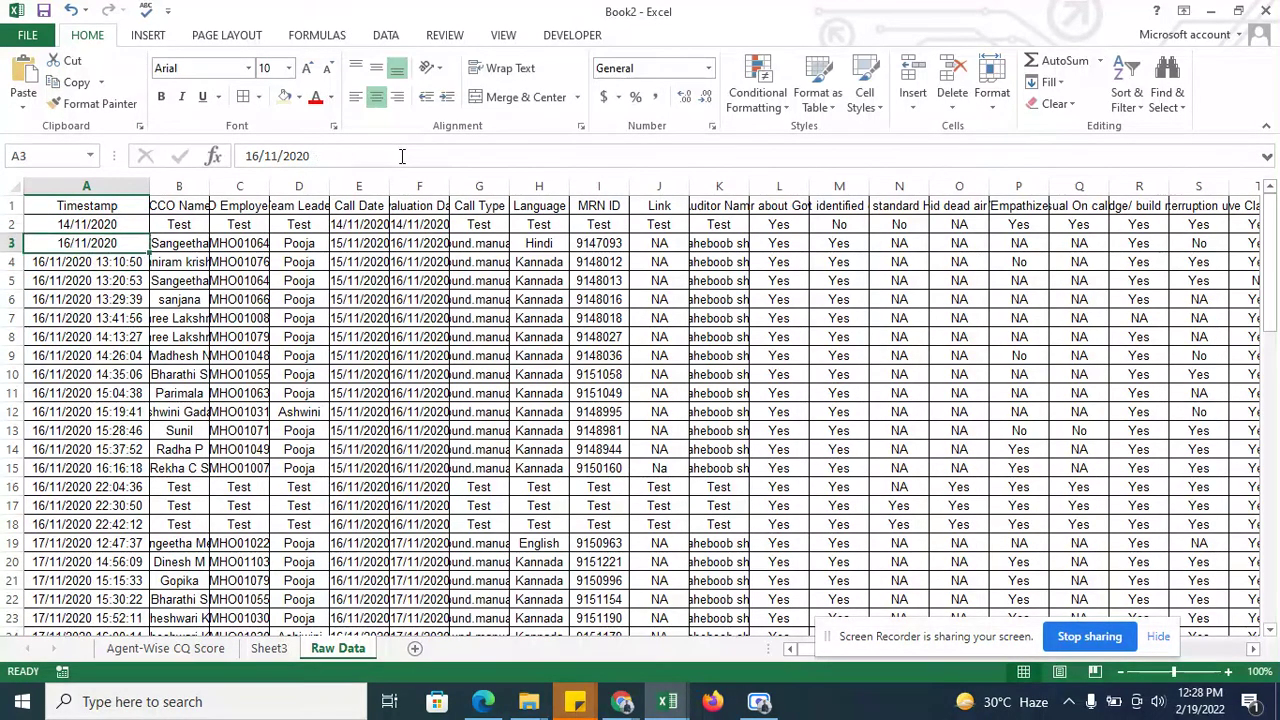
pyautogui.hotkey('shift', 'Down')
pyautogui.hotkey('shift', 'Down')
pyautogui.hotkey('shift', 'Down')
pyautogui.hotkey('shift', 'Down')
pyautogui.hotkey('shift', 'Down')
pyautogui.hotkey('shift', 'Down')
pyautogui.hotkey('shift', 'Down')
pyautogui.hotkey('shift', 'Down')
pyautogui.hotkey('shift', 'Down')
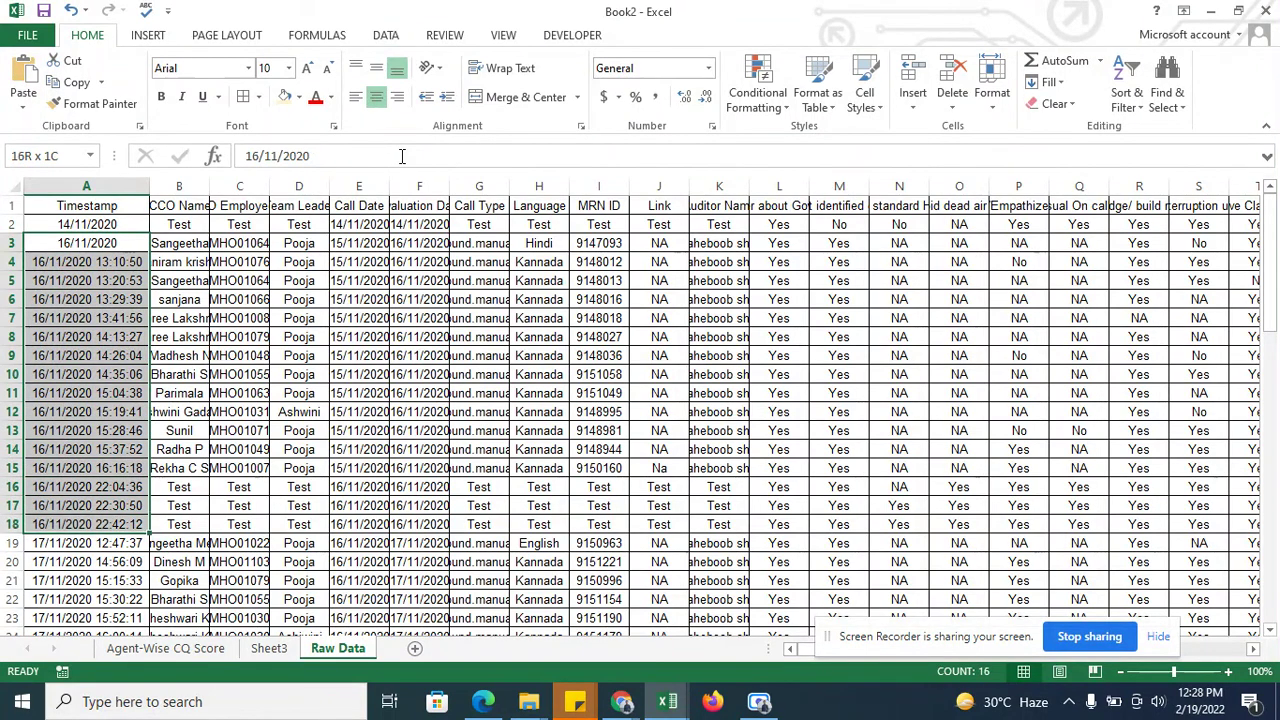
pyautogui.hotkey('ctrl', 'd')
pyautogui.press('Down')
pyautogui.press('Down')
pyautogui.press('Down')
pyautogui.press('Down')
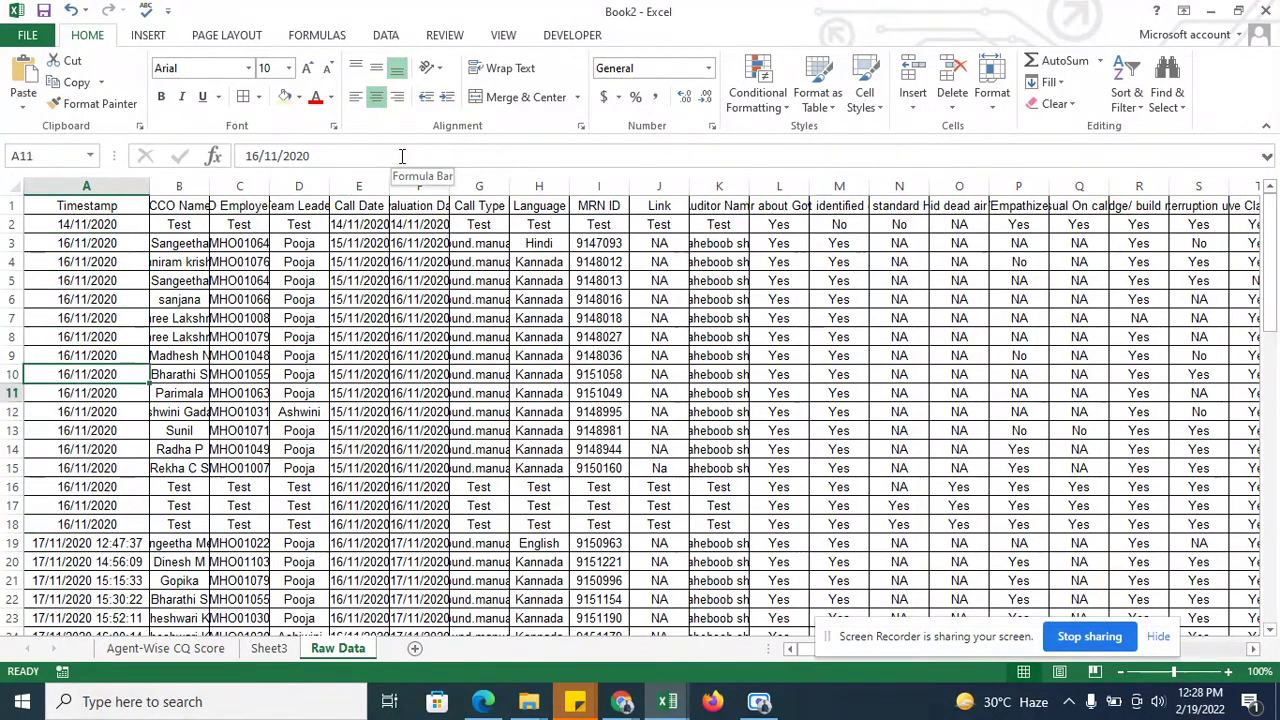
pyautogui.press('Down')
pyautogui.press('Down')
pyautogui.press('Down')
pyautogui.press('Down')
pyautogui.press('Down')
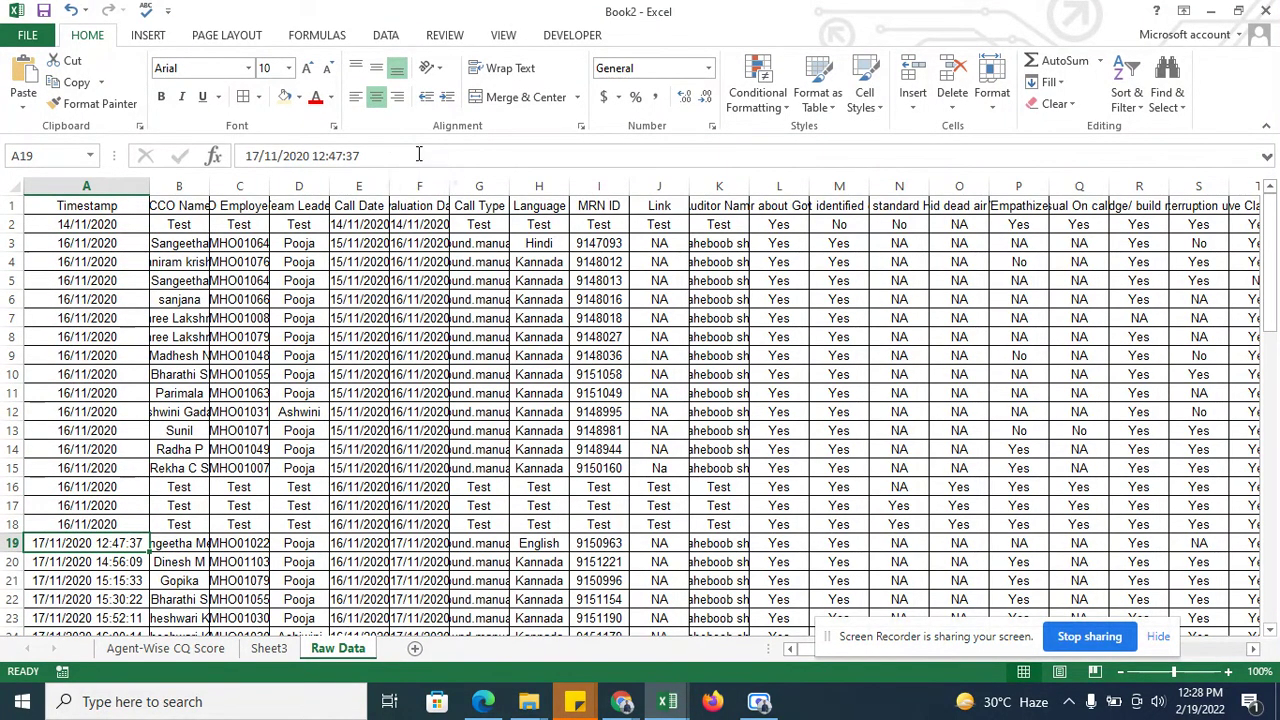
# Step: Cut A19 to 17/11/2020 and fill it down through A27
pyautogui.click(419, 154)
pyautogui.press('BackSpace')
pyautogui.press('BackSpace')
pyautogui.press('BackSpace')
pyautogui.press('BackSpace')
pyautogui.press('BackSpace')
pyautogui.press('BackSpace')
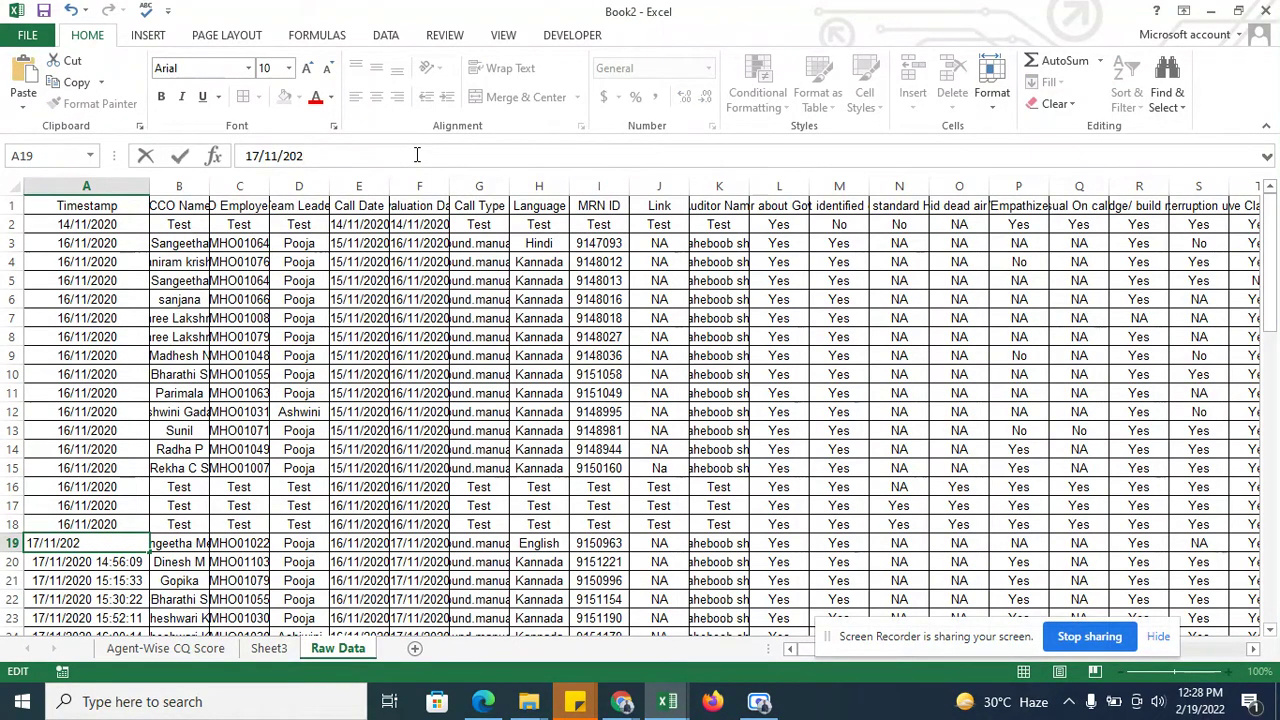
pyautogui.write('0')
pyautogui.press('Return')
pyautogui.hotkey('shift', 'Down')
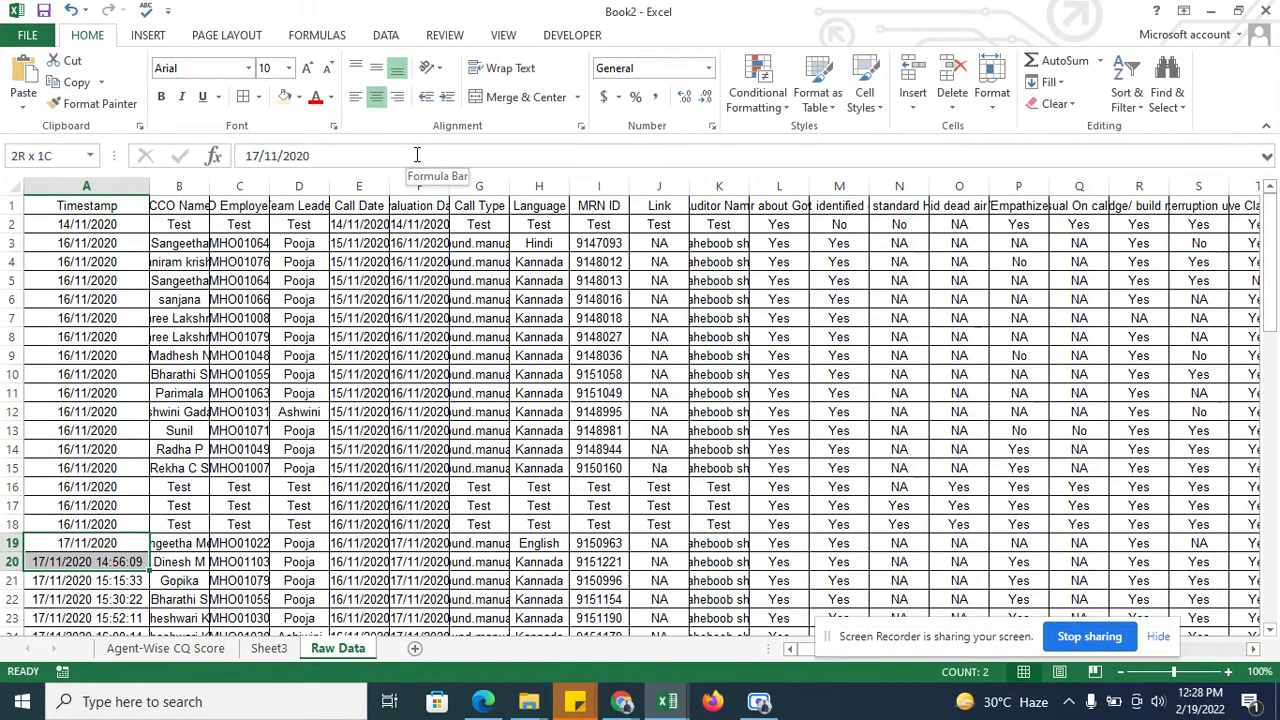
pyautogui.hotkey('shift', 'Down')
pyautogui.hotkey('shift', 'Down')
pyautogui.hotkey('shift', 'Down')
pyautogui.hotkey('shift', 'Down')
pyautogui.hotkey('shift', 'Down')
pyautogui.hotkey('shift', 'Down')
pyautogui.hotkey('shift', 'Down')
pyautogui.hotkey('shift', 'Down')
pyautogui.hotkey('shift', 'Down')
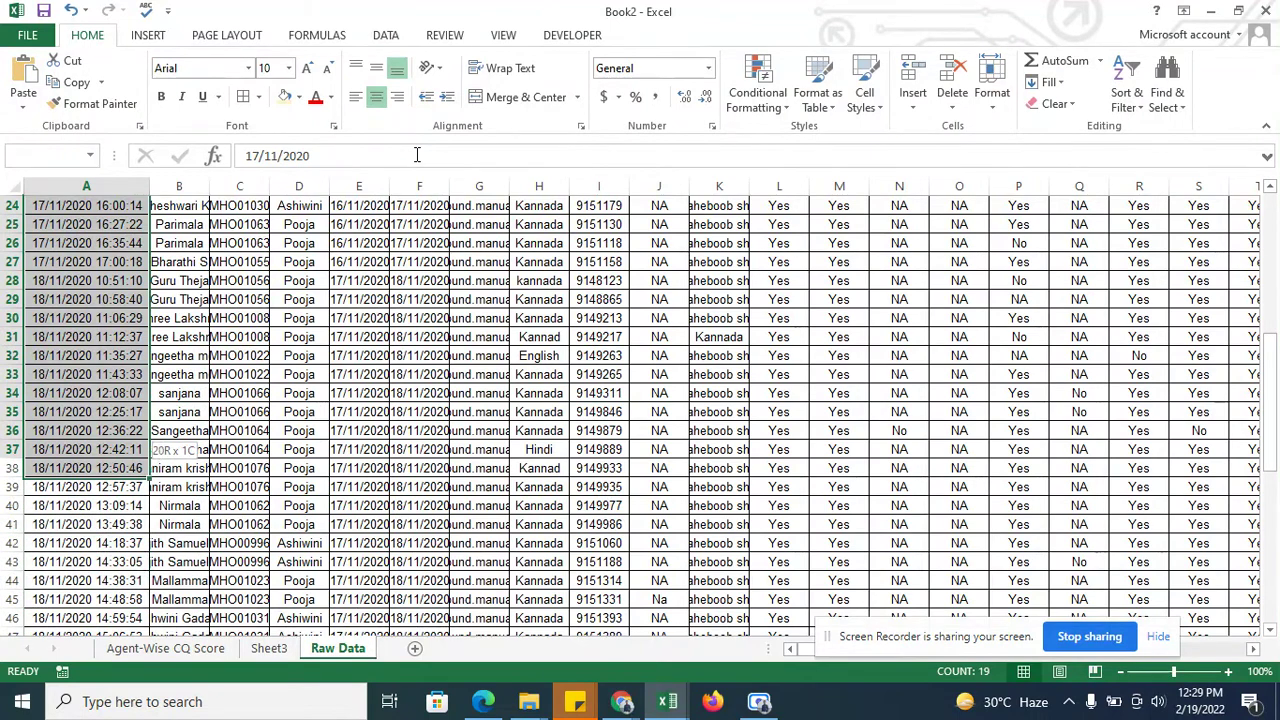
pyautogui.hotkey('shift', 'Up')
pyautogui.hotkey('shift', 'Up')
pyautogui.hotkey('shift', 'Up')
pyautogui.hotkey('ctrl', 'd')
pyautogui.press('Down')
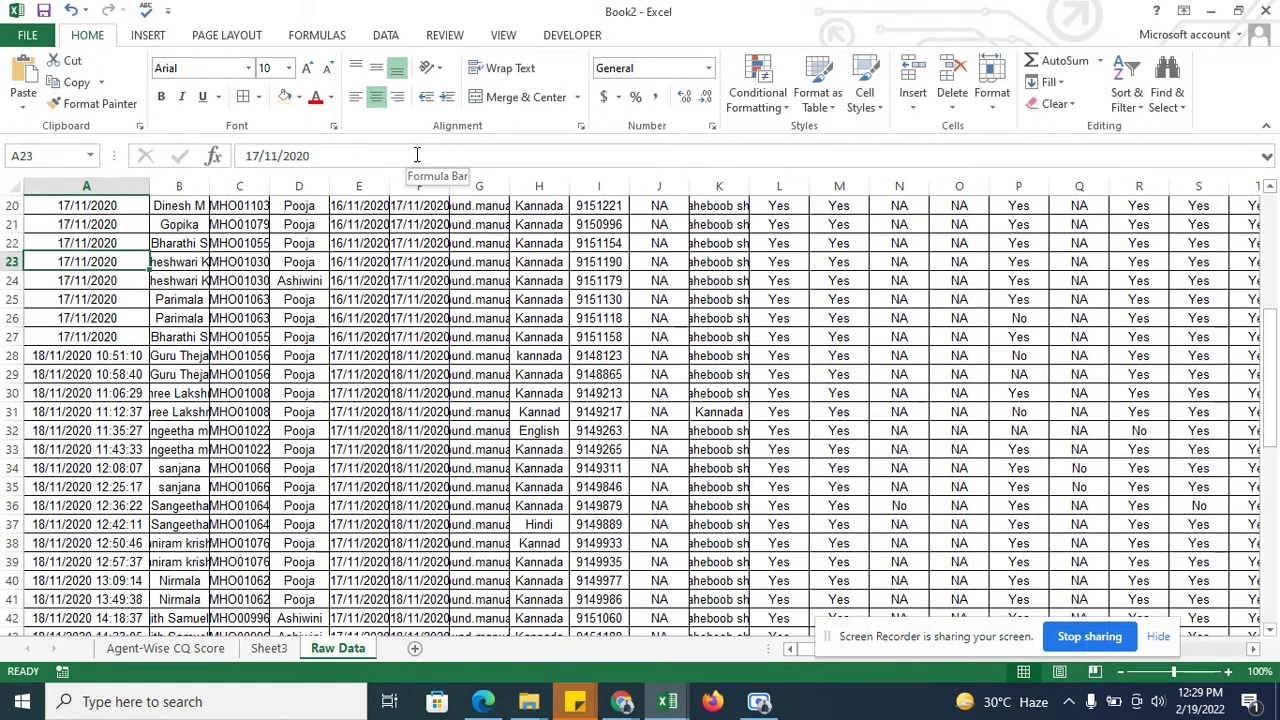
pyautogui.press('Down')
pyautogui.press('Down')
pyautogui.press('Down')
pyautogui.press('Down')
pyautogui.press('Down')
pyautogui.press('Down')
# Step: Enter 18/11/2020 in A28 and fill it down through A56
pyautogui.hotkey('ctrl', 'c')
pyautogui.press('Down')
pyautogui.hotkey('ctrl', 'v')
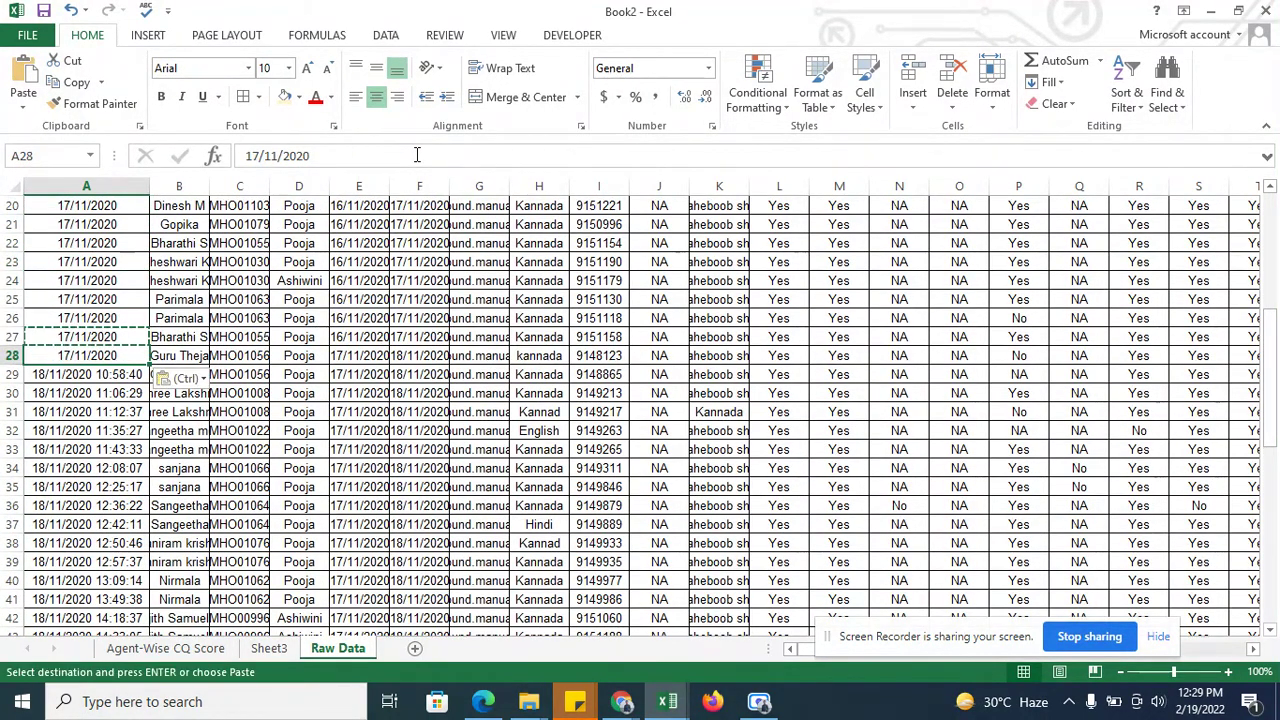
pyautogui.click(260, 157)
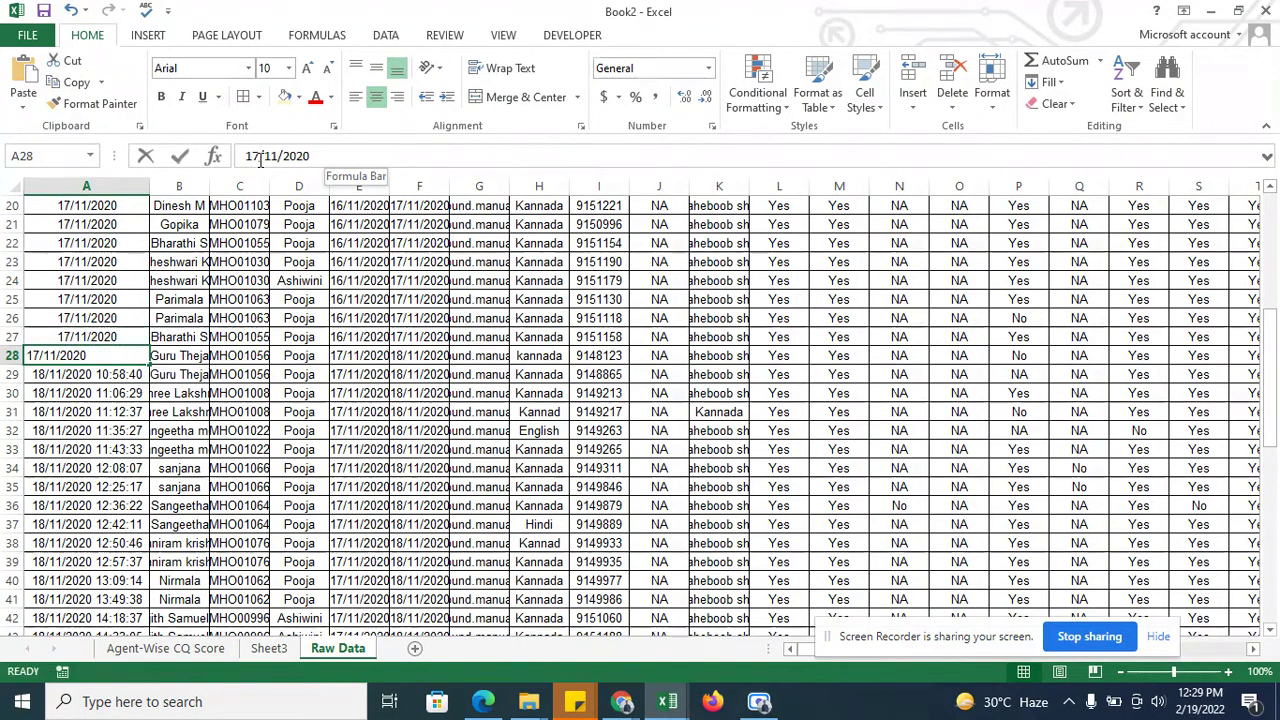
pyautogui.press('BackSpace')
pyautogui.write('8')
pyautogui.press('Return')
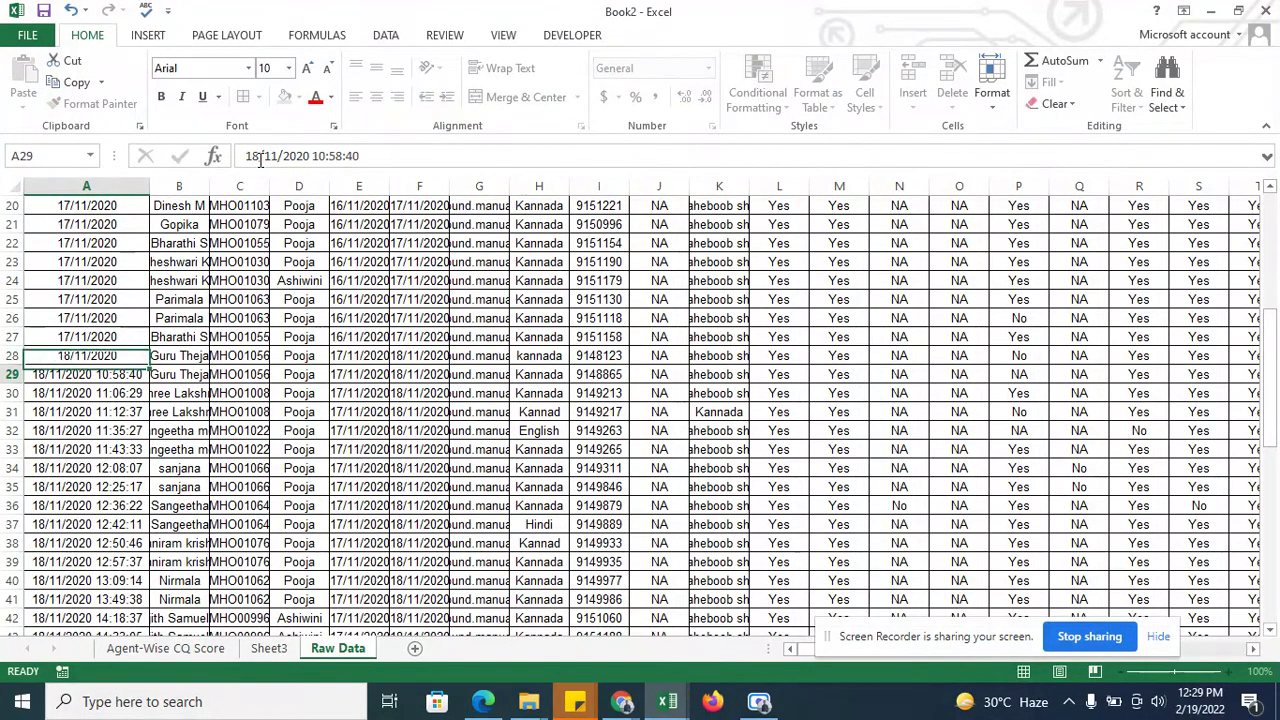
pyautogui.press('Up')
pyautogui.hotkey('shift', 'Down')
pyautogui.hotkey('shift', 'Down')
pyautogui.hotkey('shift', 'Down')
pyautogui.hotkey('shift', 'Down')
pyautogui.hotkey('shift', 'Down')
pyautogui.hotkey('shift', 'Down')
pyautogui.hotkey('shift', 'Down')
pyautogui.hotkey('shift', 'Down')
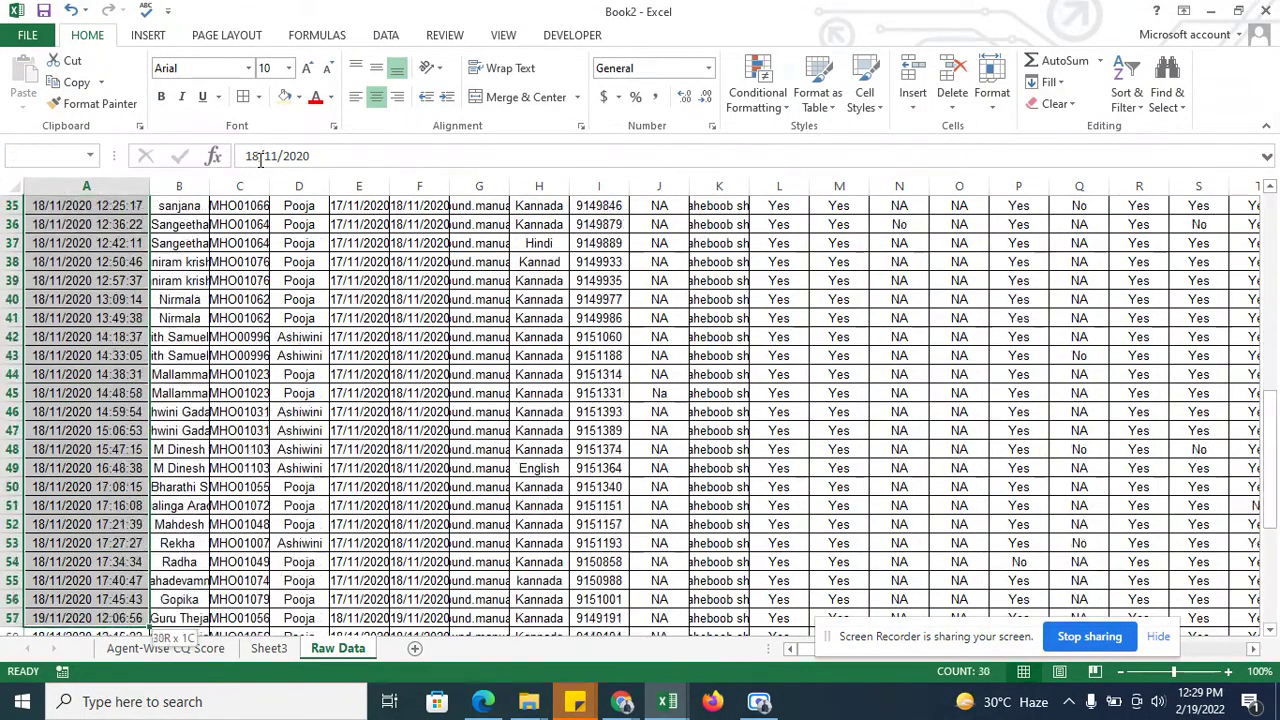
pyautogui.hotkey('shift', 'Down')
pyautogui.hotkey('shift', 'Down')
pyautogui.hotkey('shift', 'Down')
pyautogui.hotkey('shift', 'Up')
pyautogui.hotkey('shift', 'Up')
pyautogui.hotkey('shift', 'Up')
pyautogui.hotkey('shift', 'Up')
pyautogui.hotkey('shift', 'Up')
pyautogui.hotkey('shift', 'Up')
pyautogui.hotkey('shift', 'Up')
pyautogui.hotkey('shift', 'Up')
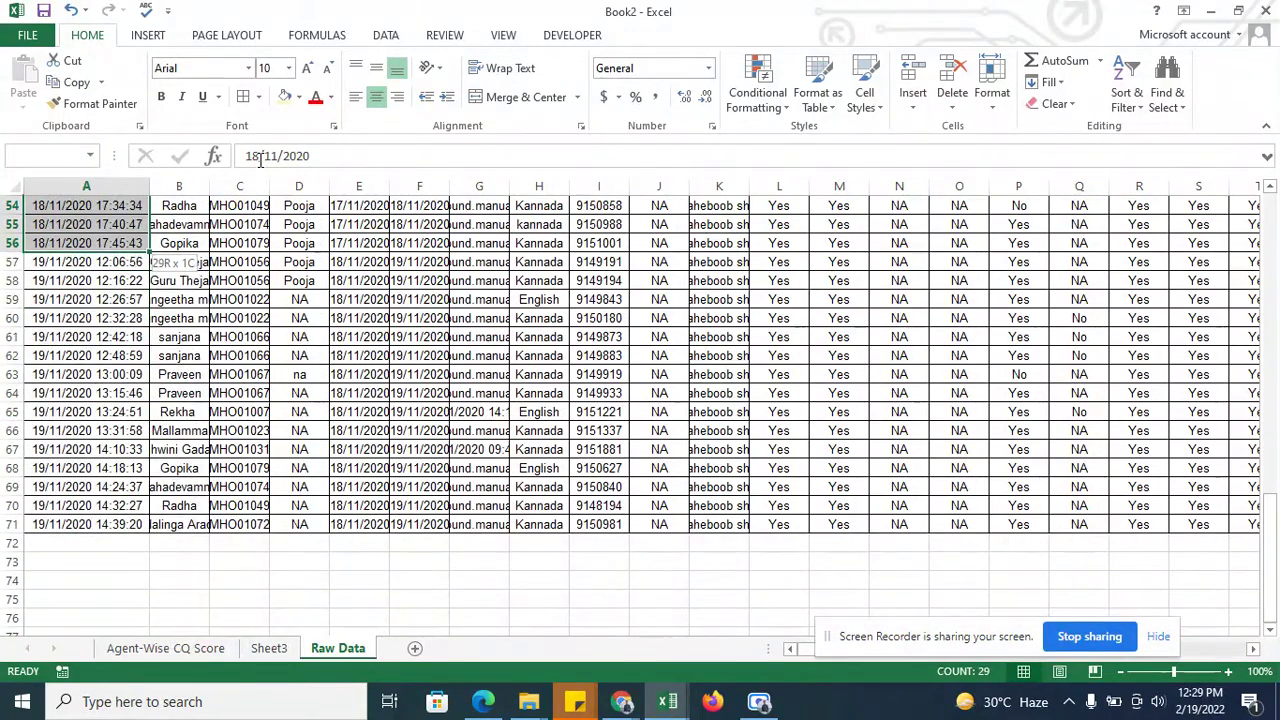
pyautogui.hotkey('ctrl', 'q')
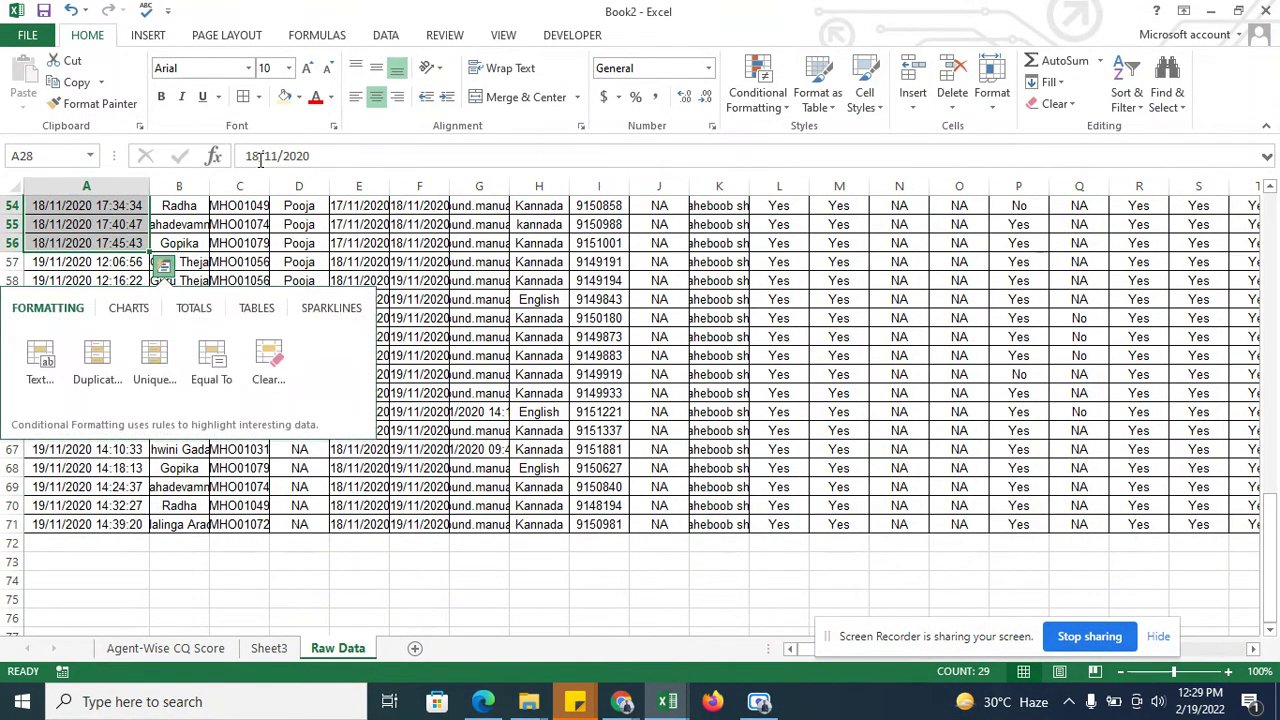
pyautogui.press('Escape')
pyautogui.press('Escape')
pyautogui.hotkey('ctrl', 'd')
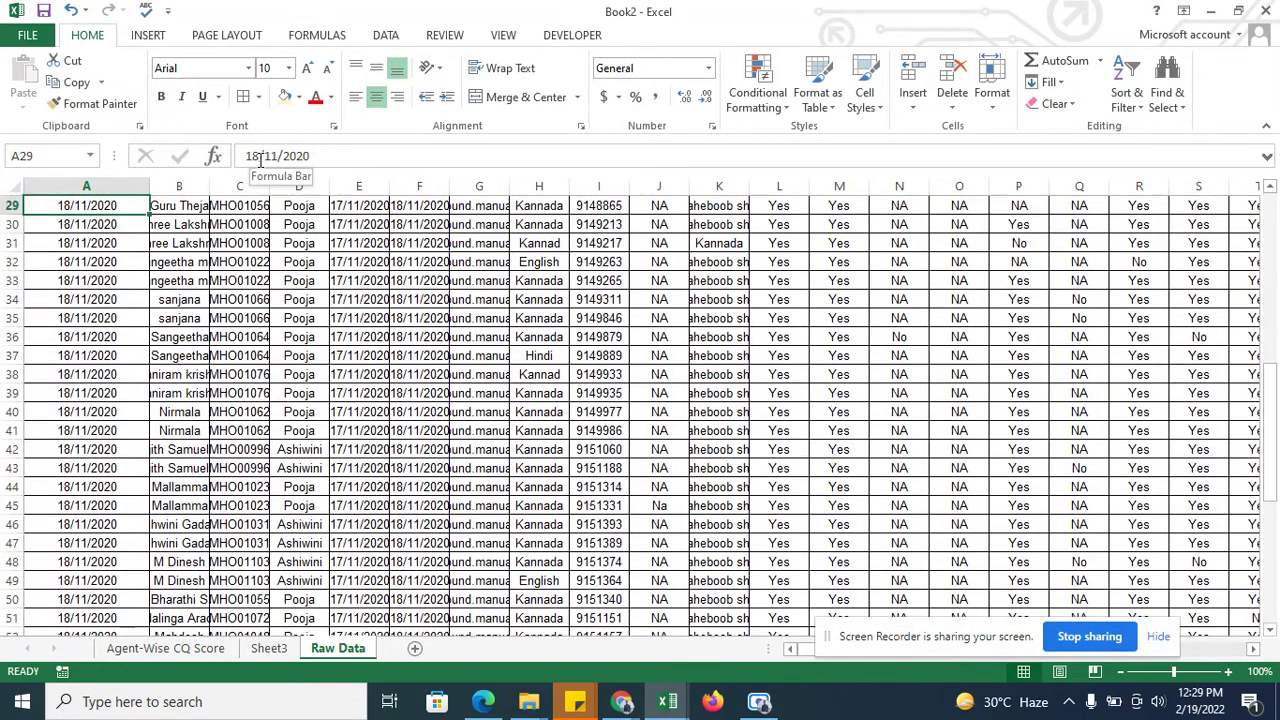
pyautogui.press('Down')
pyautogui.press('Down')
pyautogui.press('Down')
# Step: Enter 19/11/2020 in A57 and fill it down to A71
pyautogui.press('Up')
pyautogui.press('Up')
pyautogui.press('Up')
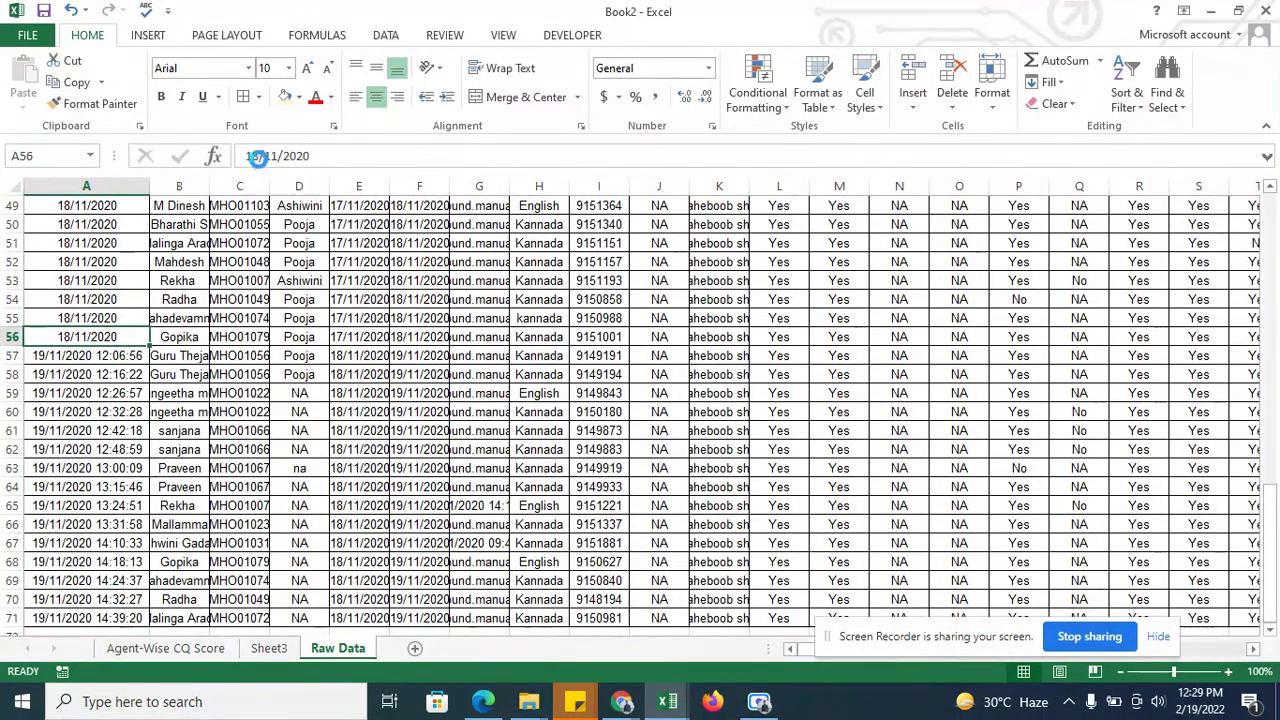
pyautogui.hotkey('ctrl', 'c')
pyautogui.press('Down')
pyautogui.hotkey('ctrl', 'v')
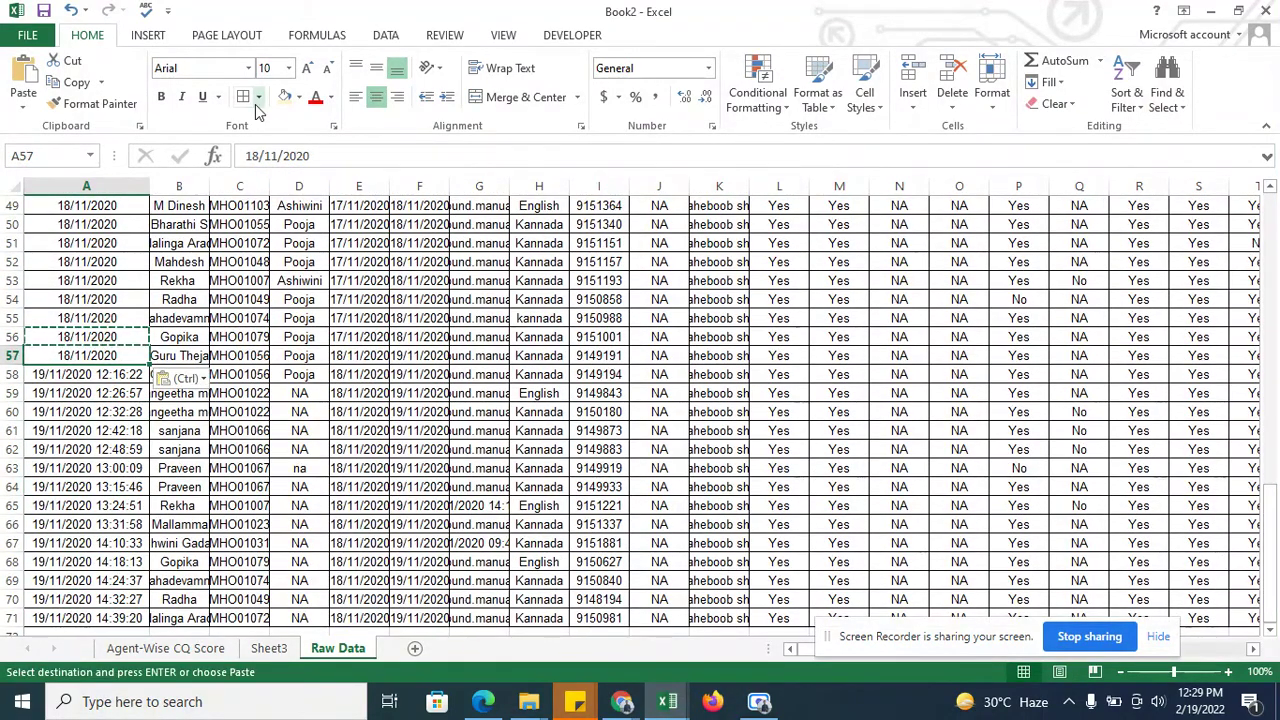
pyautogui.click(260, 155)
pyautogui.press('BackSpace')
pyautogui.write('9')
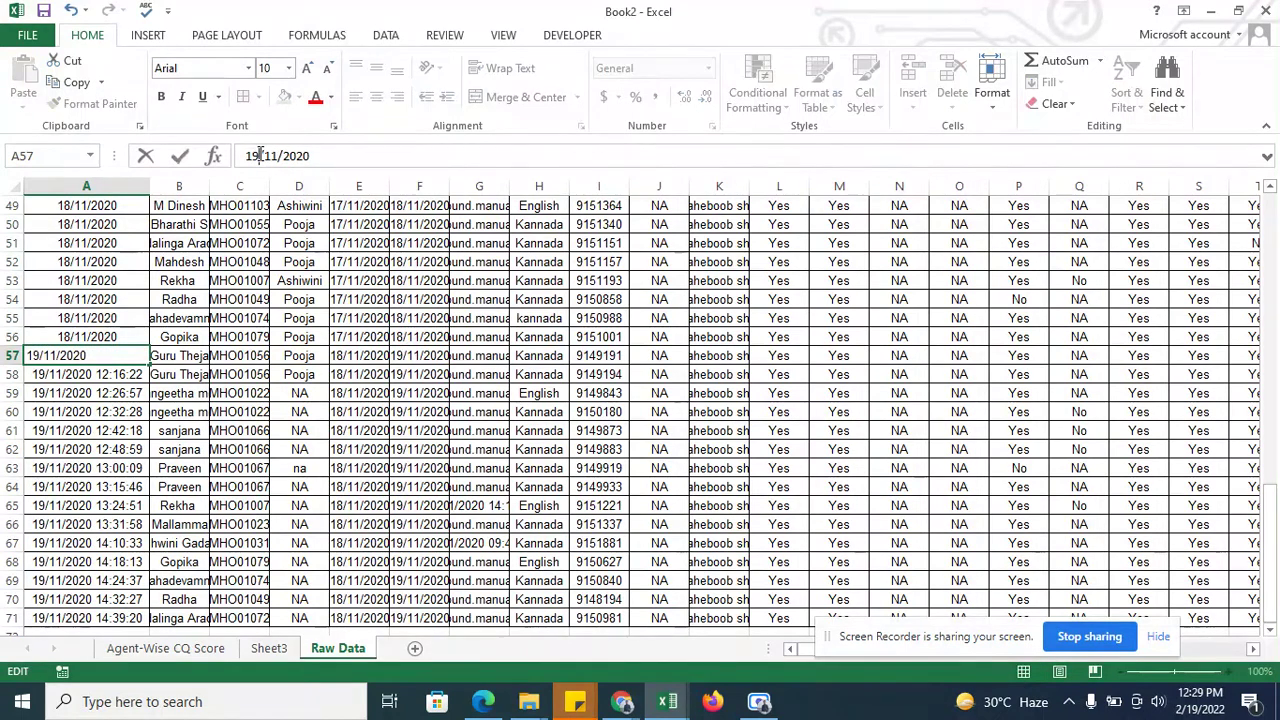
pyautogui.press('Return')
pyautogui.press('Up')
pyautogui.hotkey('shift', 'Down')
pyautogui.moveTo(150, 625); pyautogui.dragTo(150, 626)
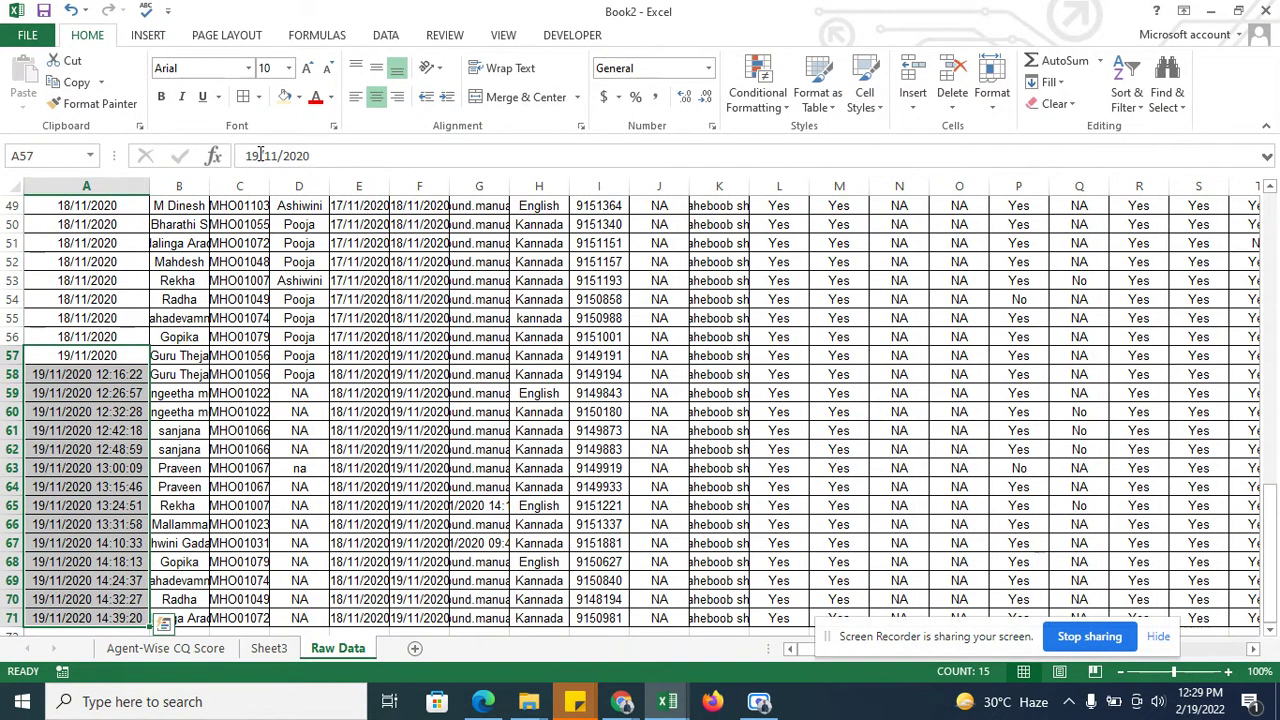
# Step: Refresh the Sheet3 pivot to list dates 14/11–19/11/2020, adding Fatal Count and Score with FE values
pyautogui.click(281, 652)
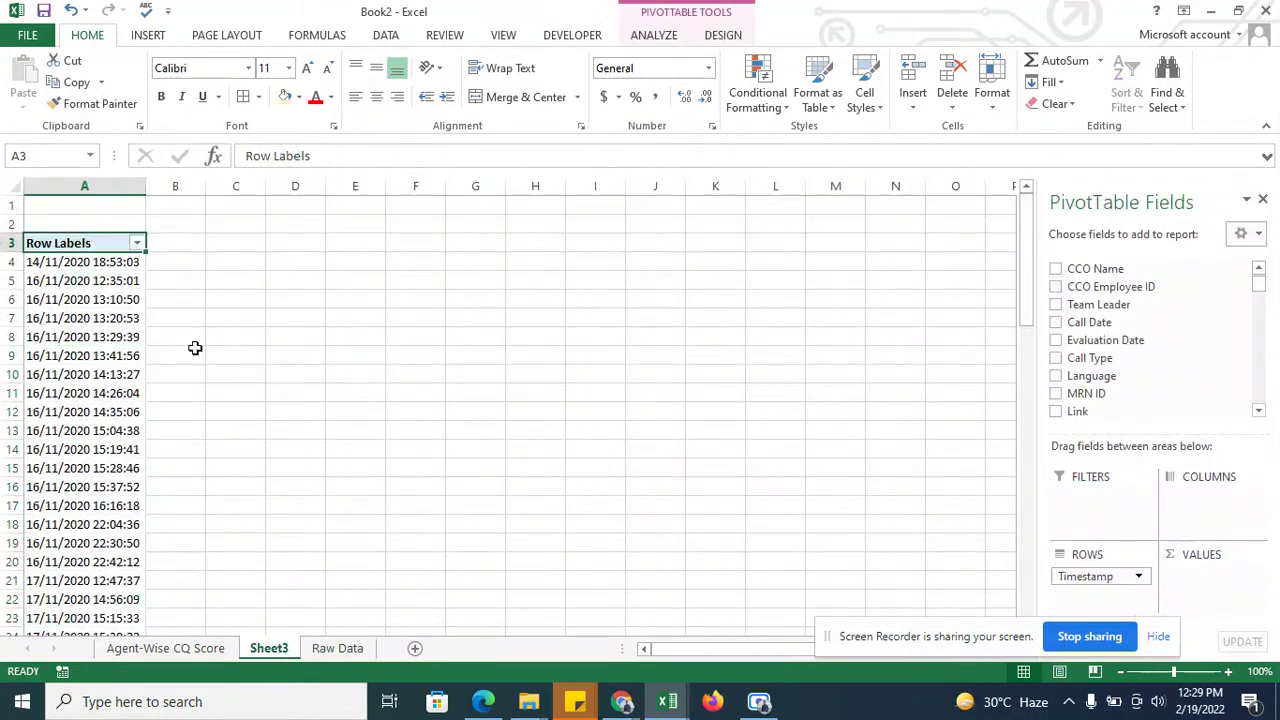
pyautogui.rightClick(104, 284)
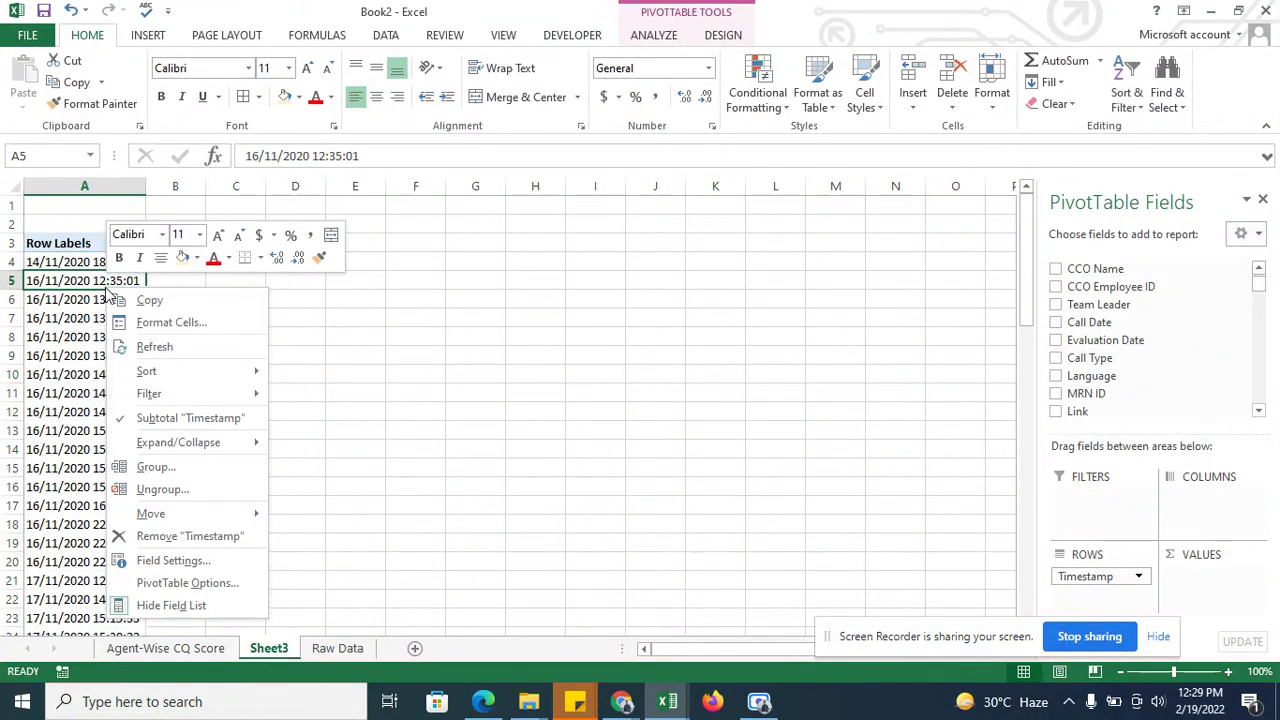
pyautogui.click(150, 347)
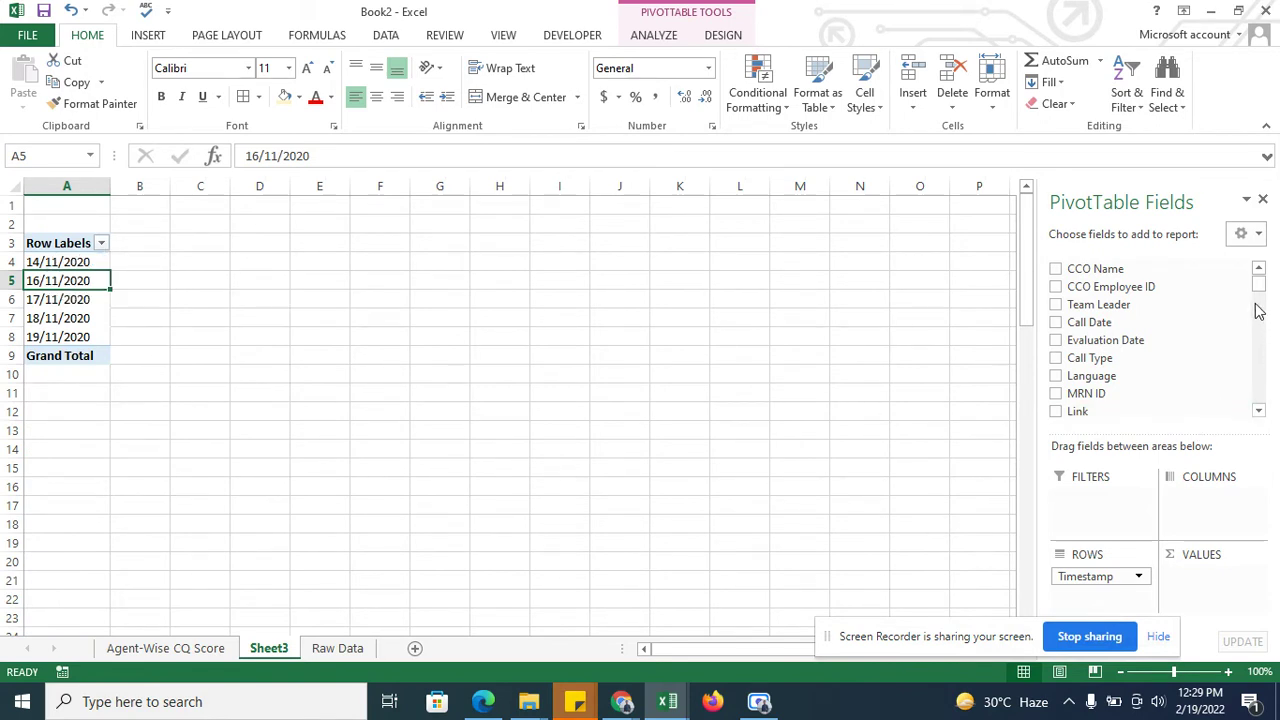
pyautogui.moveTo(1259, 289); pyautogui.dragTo(1259, 413)
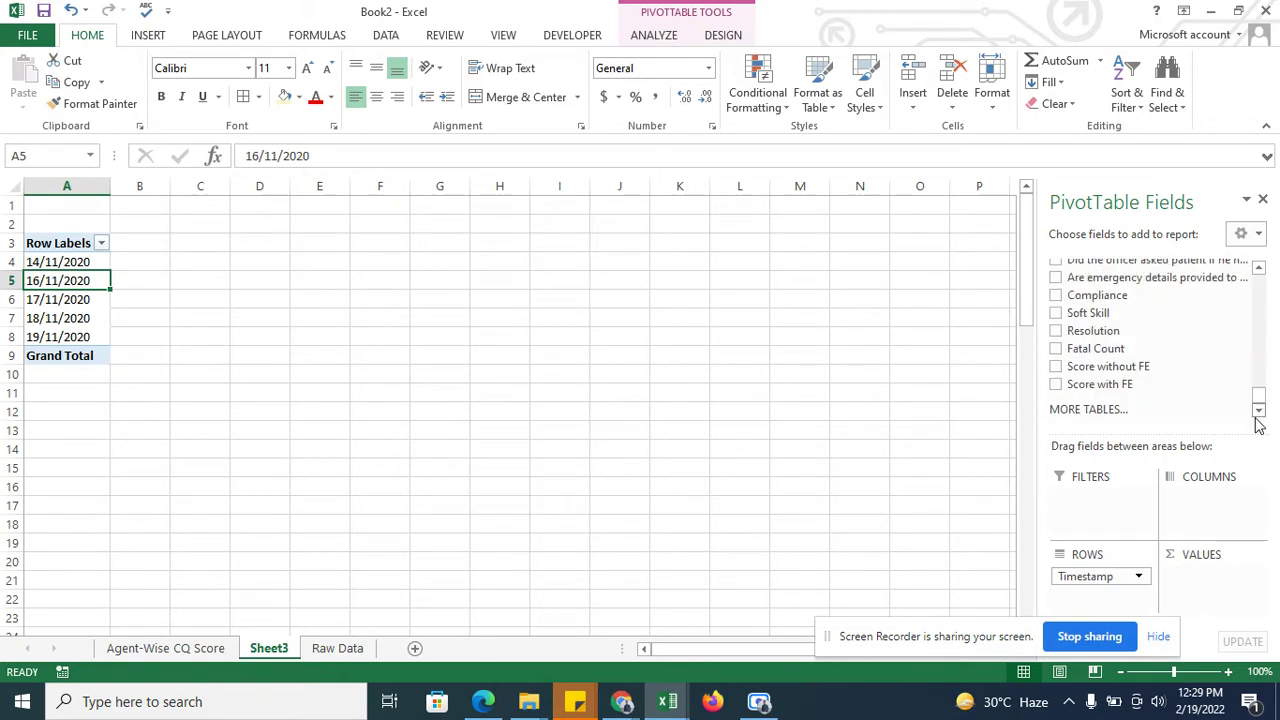
pyautogui.moveTo(1097, 349)
pyautogui.mouseDown()
pyautogui.moveTo(1140, 415)
pyautogui.moveTo(1200, 592)
pyautogui.mouseUp()
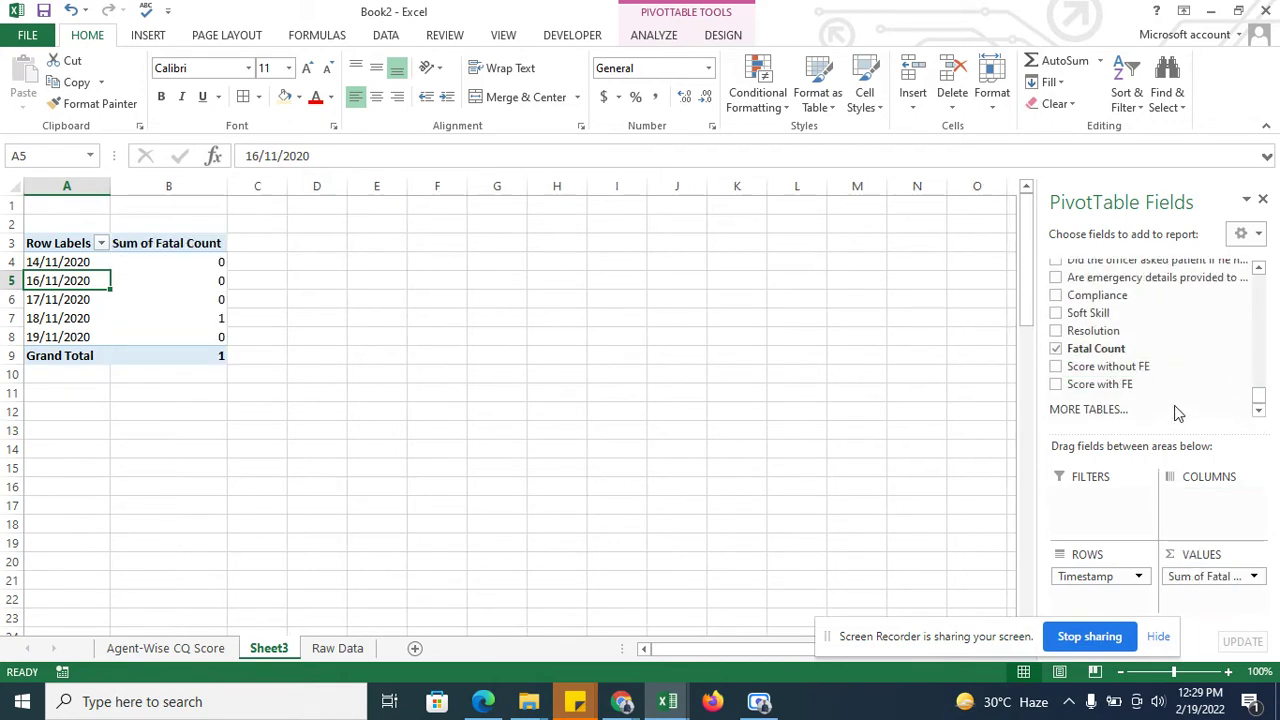
pyautogui.moveTo(1120, 386); pyautogui.dragTo(1206, 590)
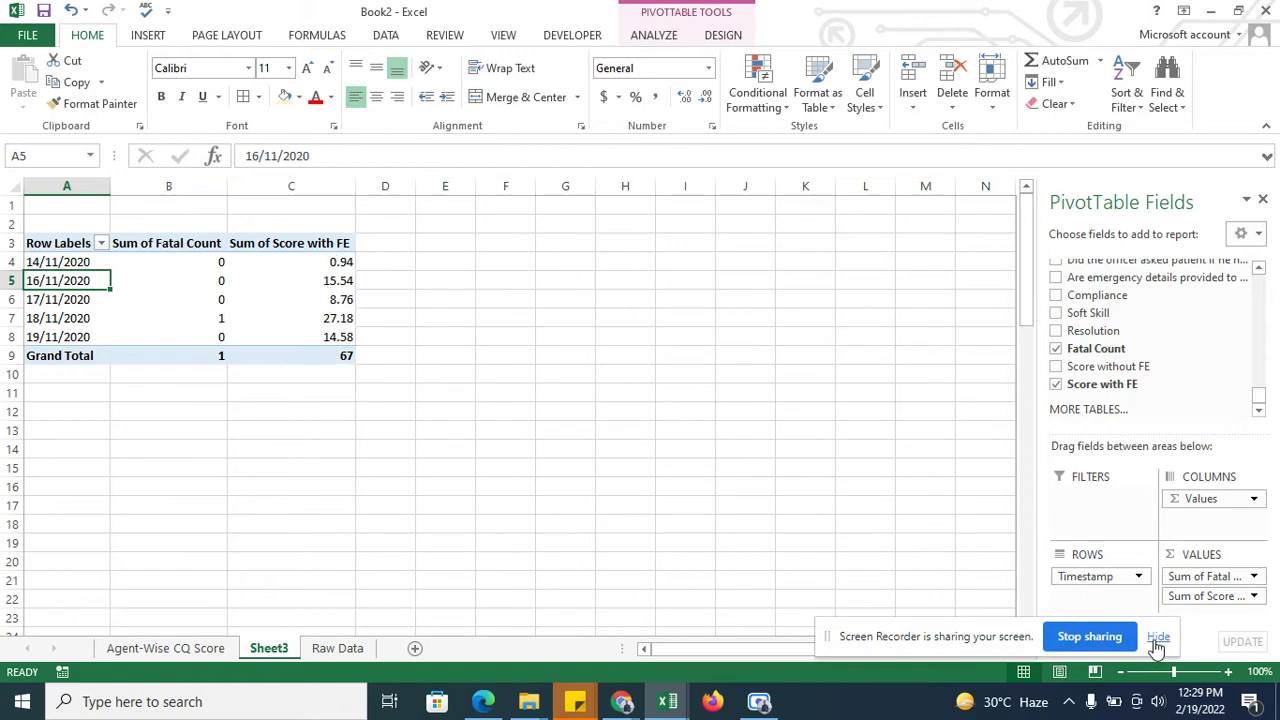
# Step: Summarise Score with FE by Average and format C4:C9 as percentages (94%–97%)
pyautogui.click(1206, 596)
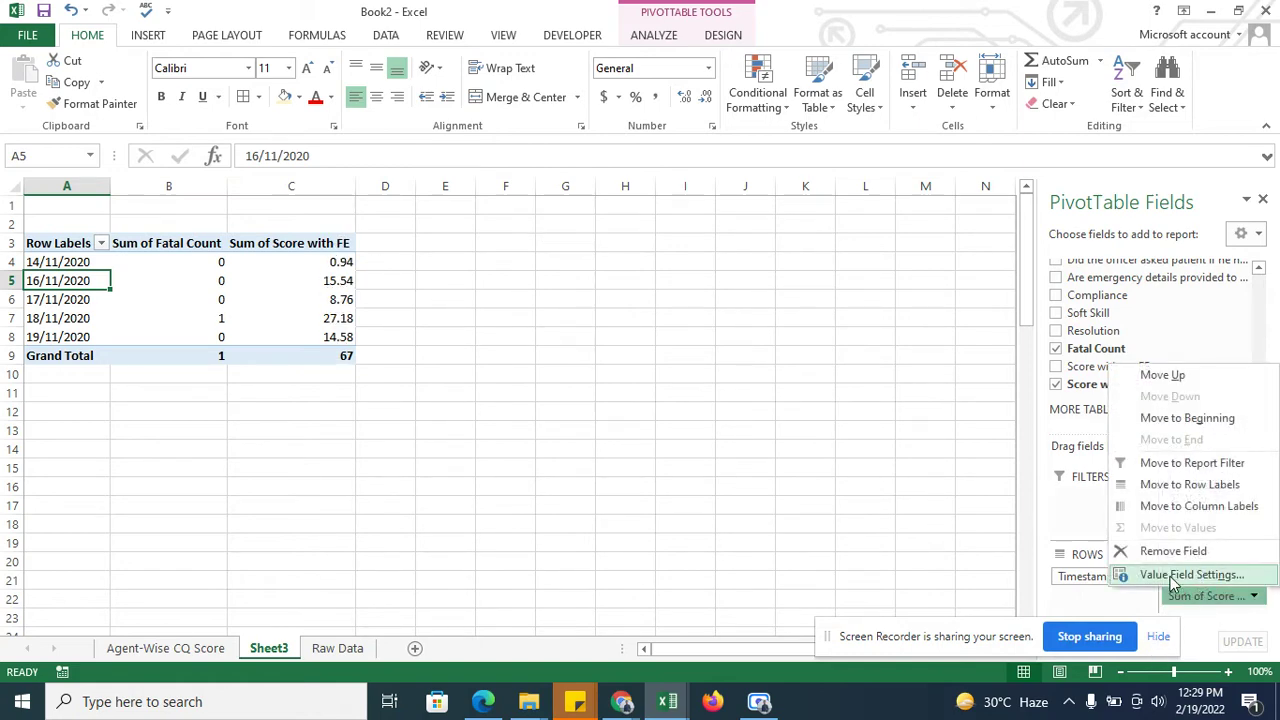
pyautogui.click(1173, 575)
pyautogui.click(484, 412)
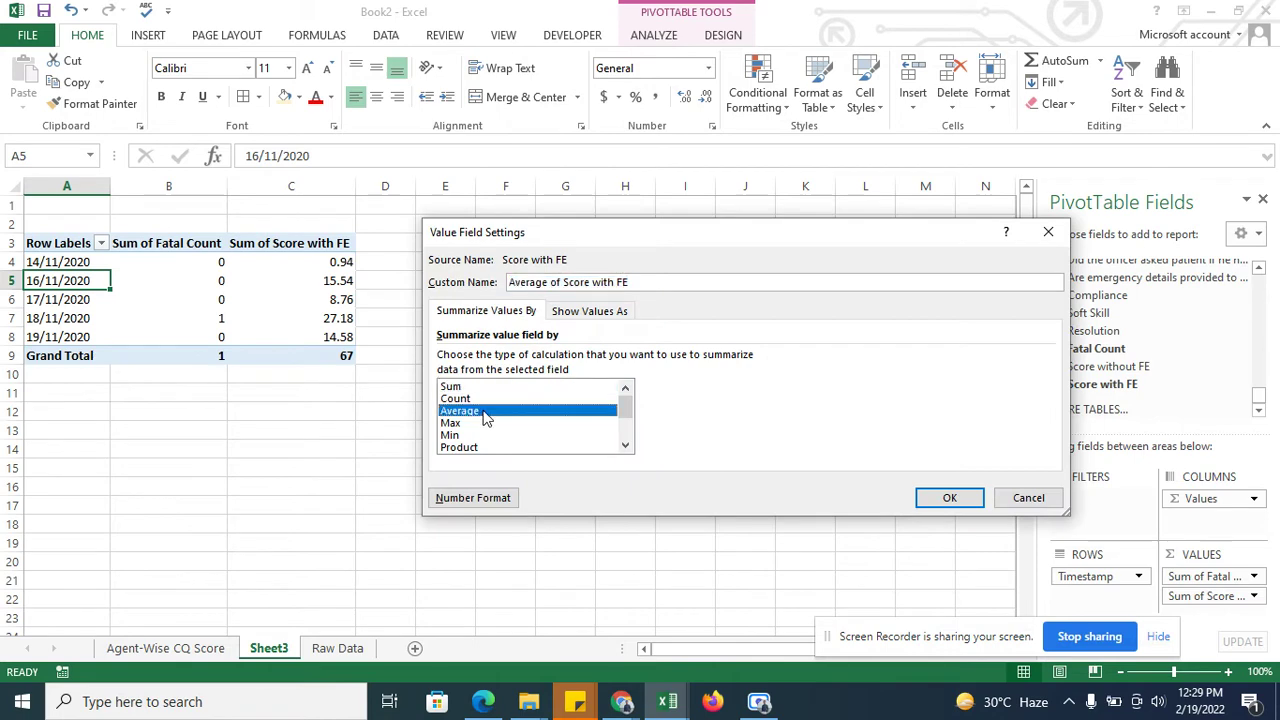
pyautogui.click(945, 497)
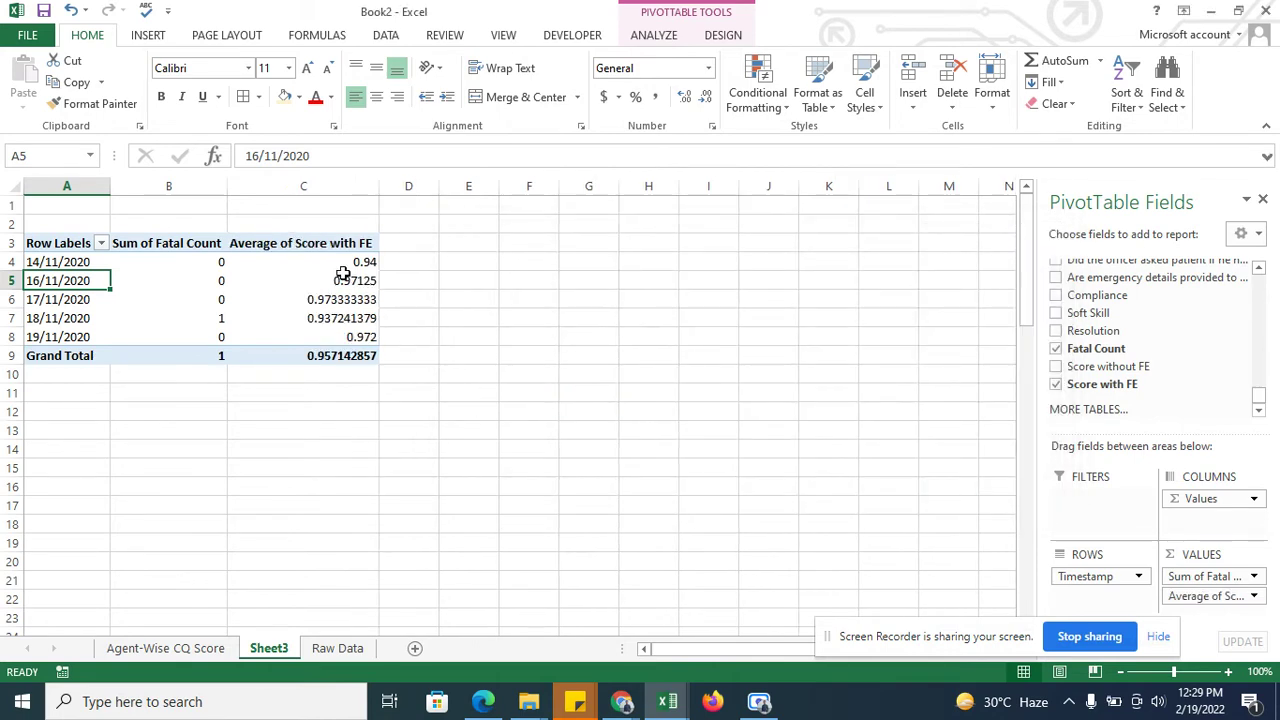
pyautogui.moveTo(338, 262); pyautogui.dragTo(338, 355)
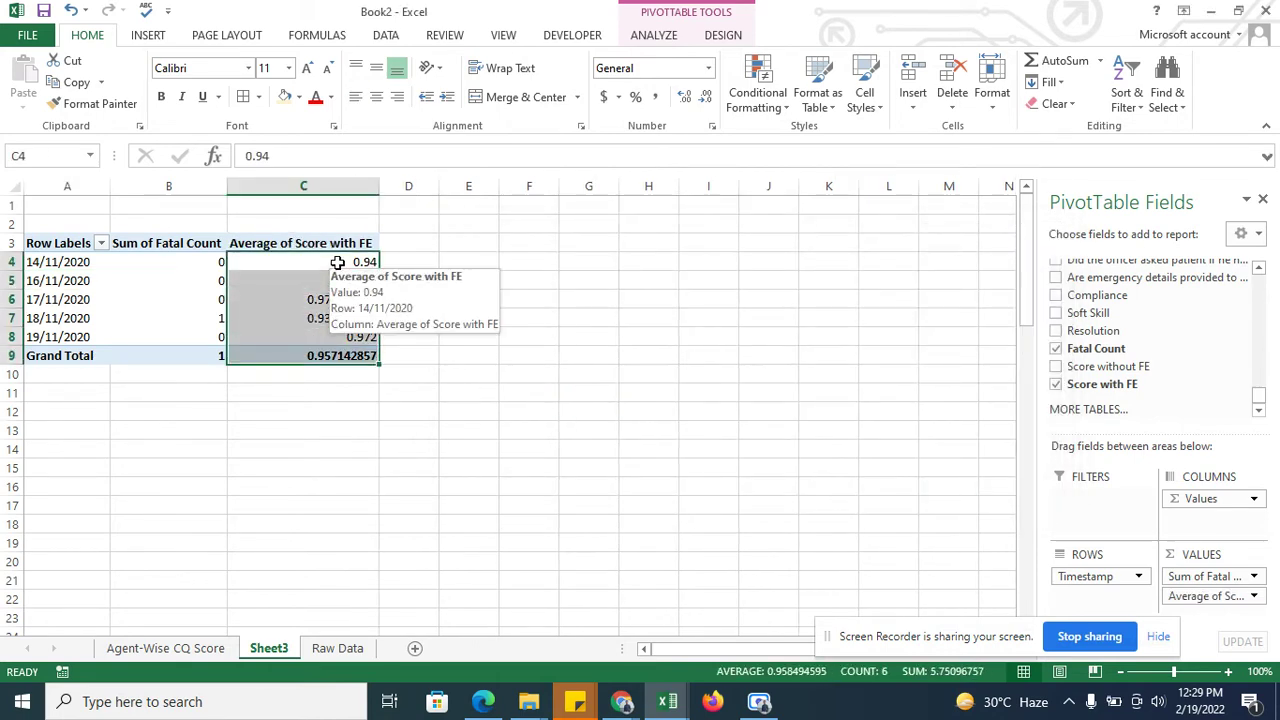
pyautogui.click(636, 97)
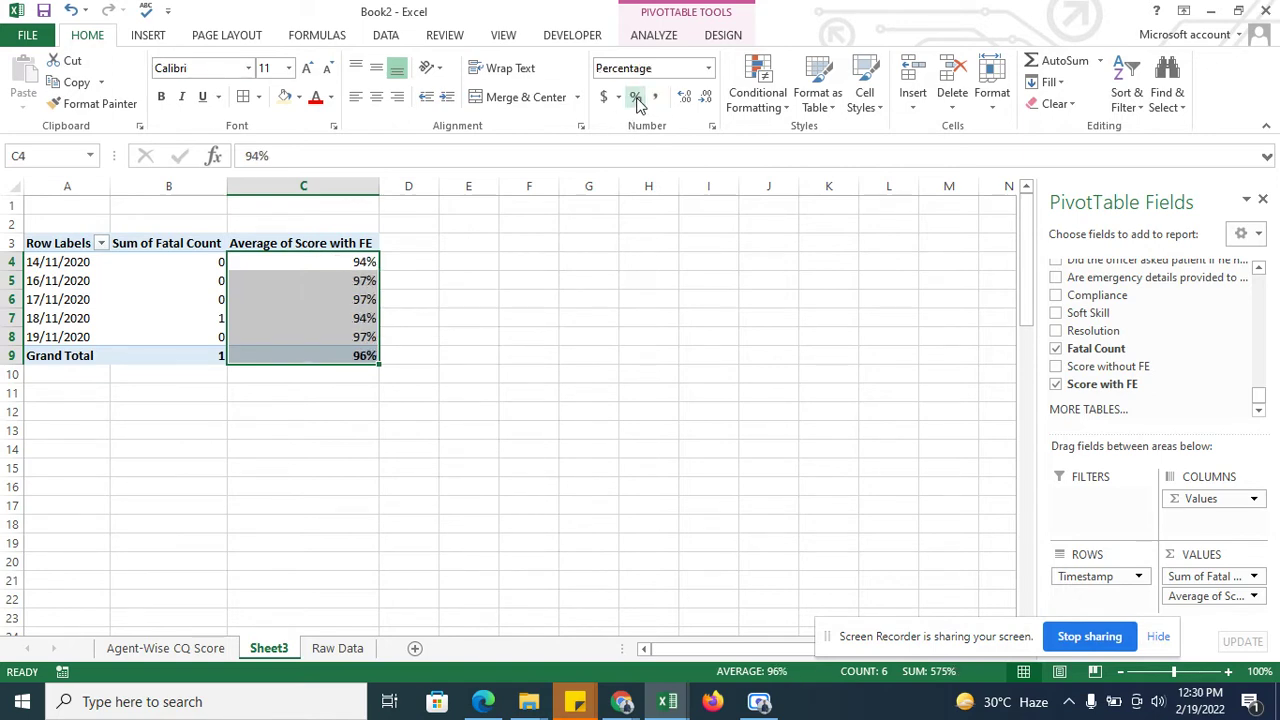
pyautogui.click(283, 244)
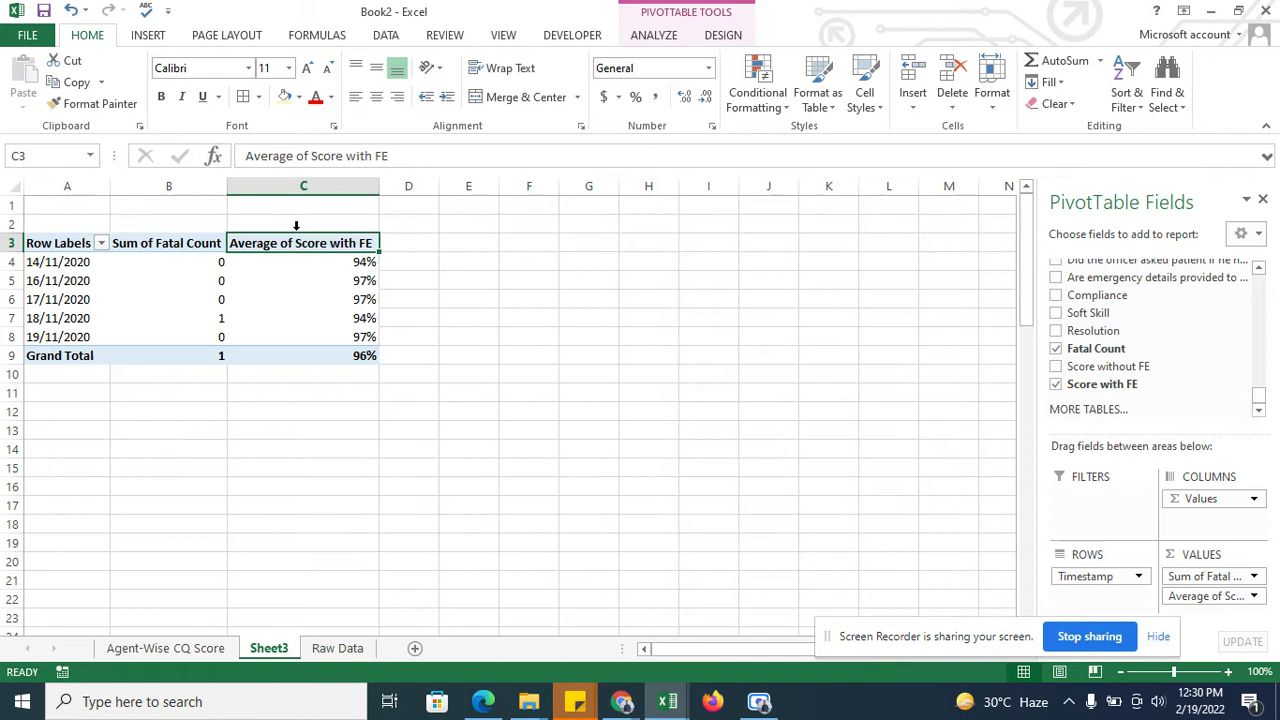
# Step: Rename the C3 header from Average of Score to '.Score'
pyautogui.click(404, 158)
pyautogui.press('BackSpace')
pyautogui.press('BackSpace')
pyautogui.press('BackSpace')
pyautogui.press('BackSpace')
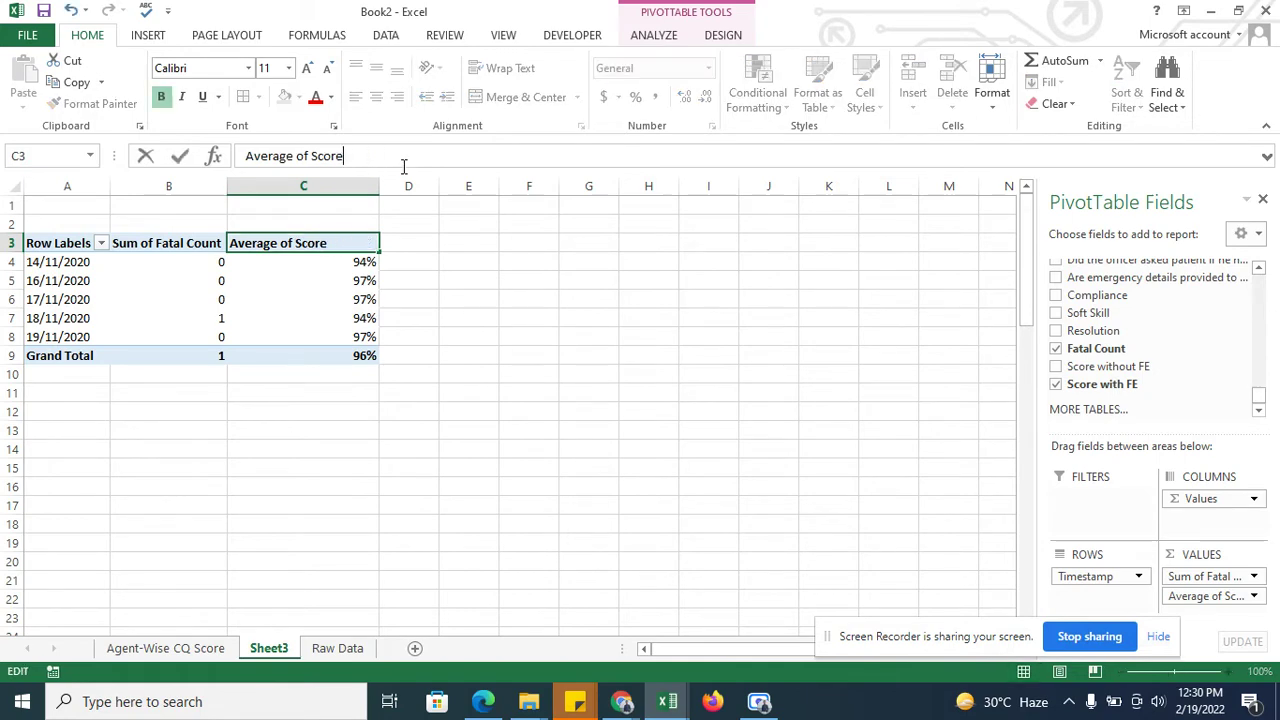
pyautogui.write('.')
pyautogui.press('BackSpace')
pyautogui.press('BackSpace')
pyautogui.press('BackSpace')
pyautogui.press('BackSpace')
pyautogui.press('BackSpace')
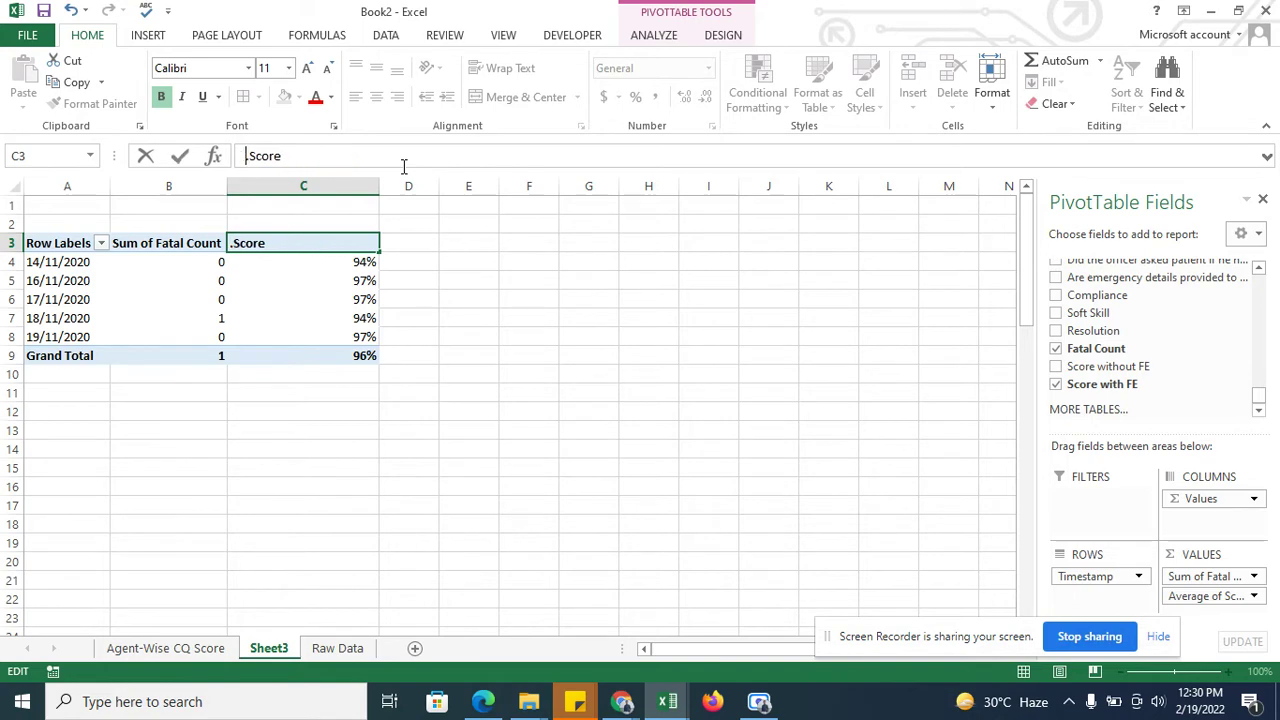
pyautogui.press('Return')
# Step: Rename the B3 header from Sum of Fatal Count to '.Fatal Count'
pyautogui.press('Up')
pyautogui.press('Left')
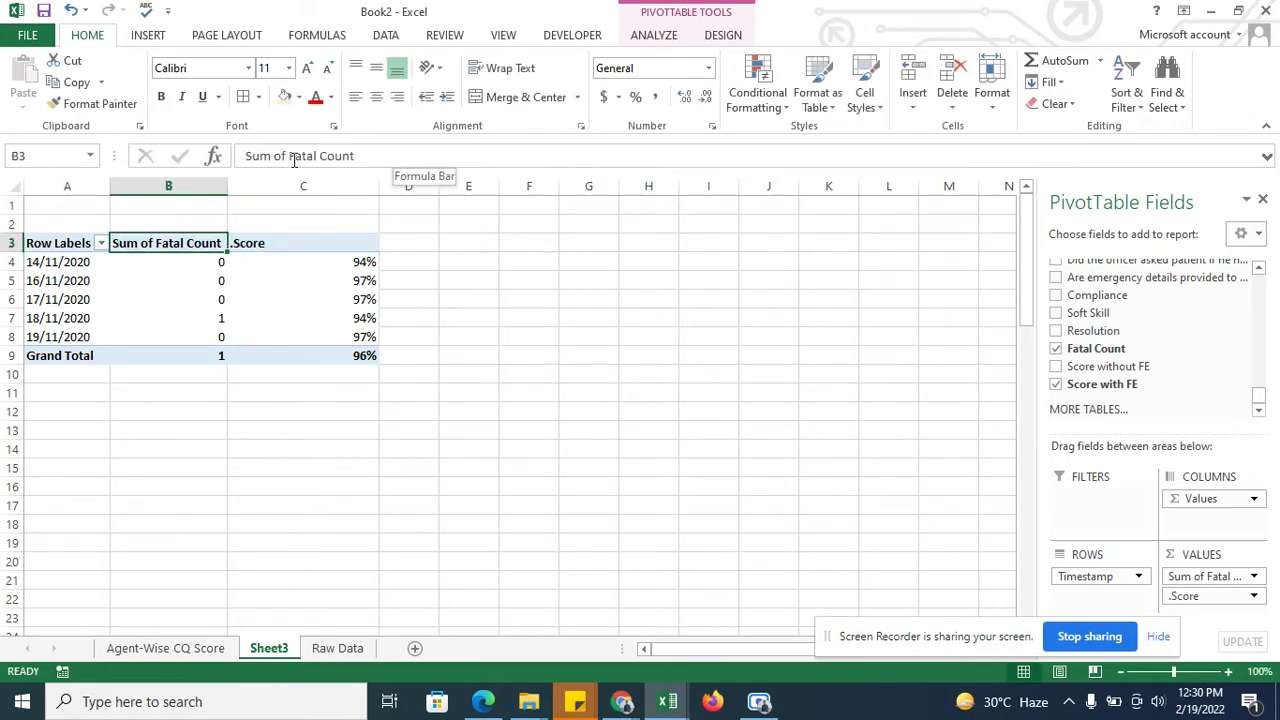
pyautogui.click(290, 159)
pyautogui.press('BackSpace')
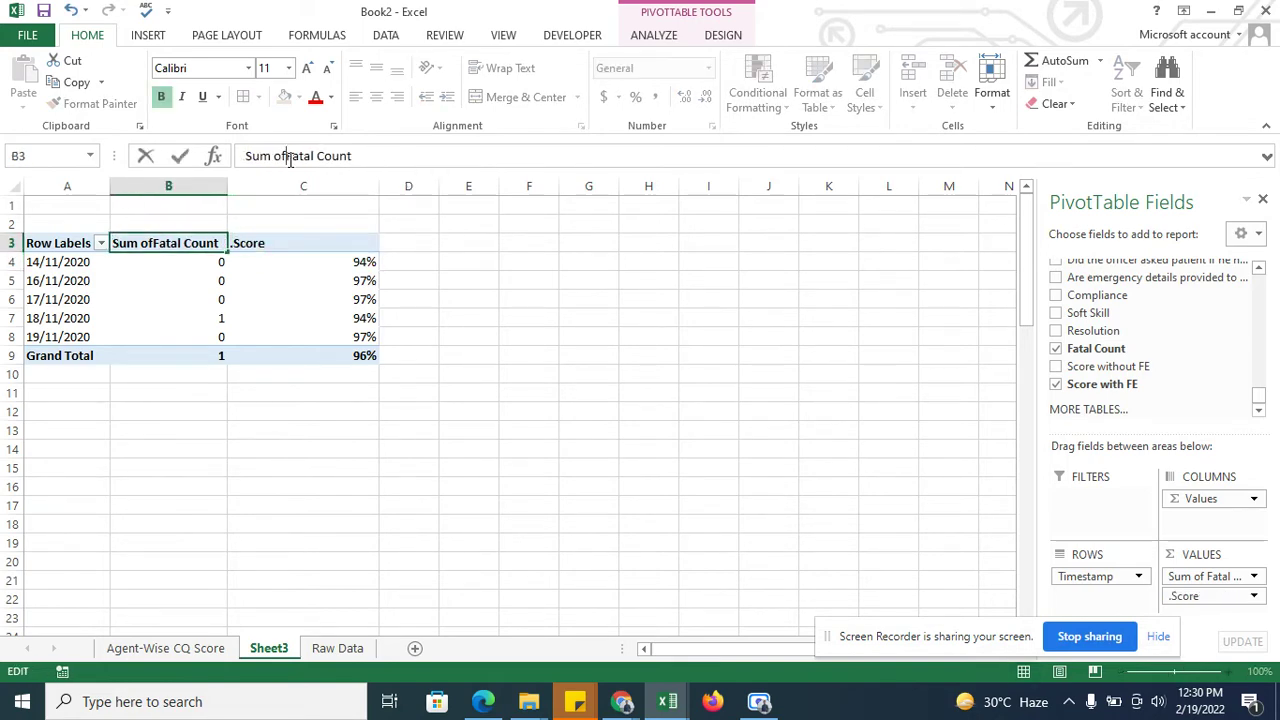
pyautogui.press('BackSpace')
pyautogui.press('BackSpace')
pyautogui.press('BackSpace')
pyautogui.write('.')
pyautogui.press('Return')
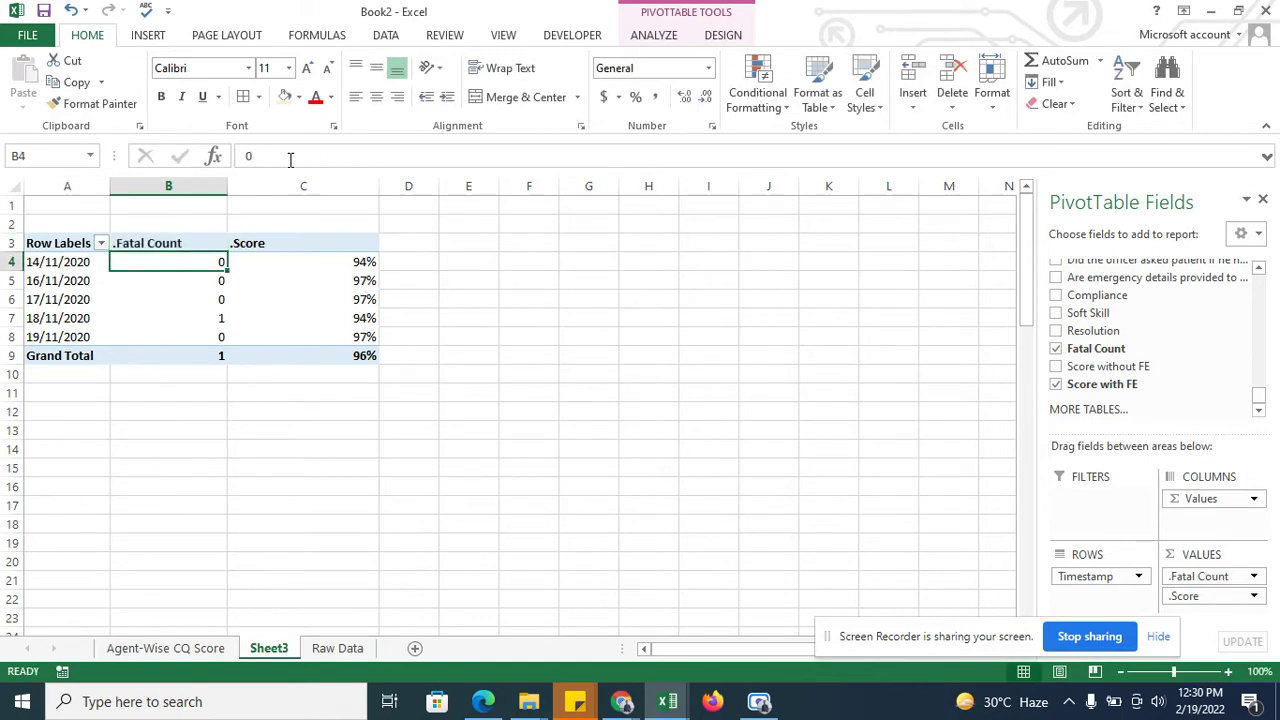
# Step: Change the A3 Row Labels header to 'Date' and select the pivot table range
pyautogui.press('Up')
pyautogui.press('Left')
pyautogui.click(290, 158)
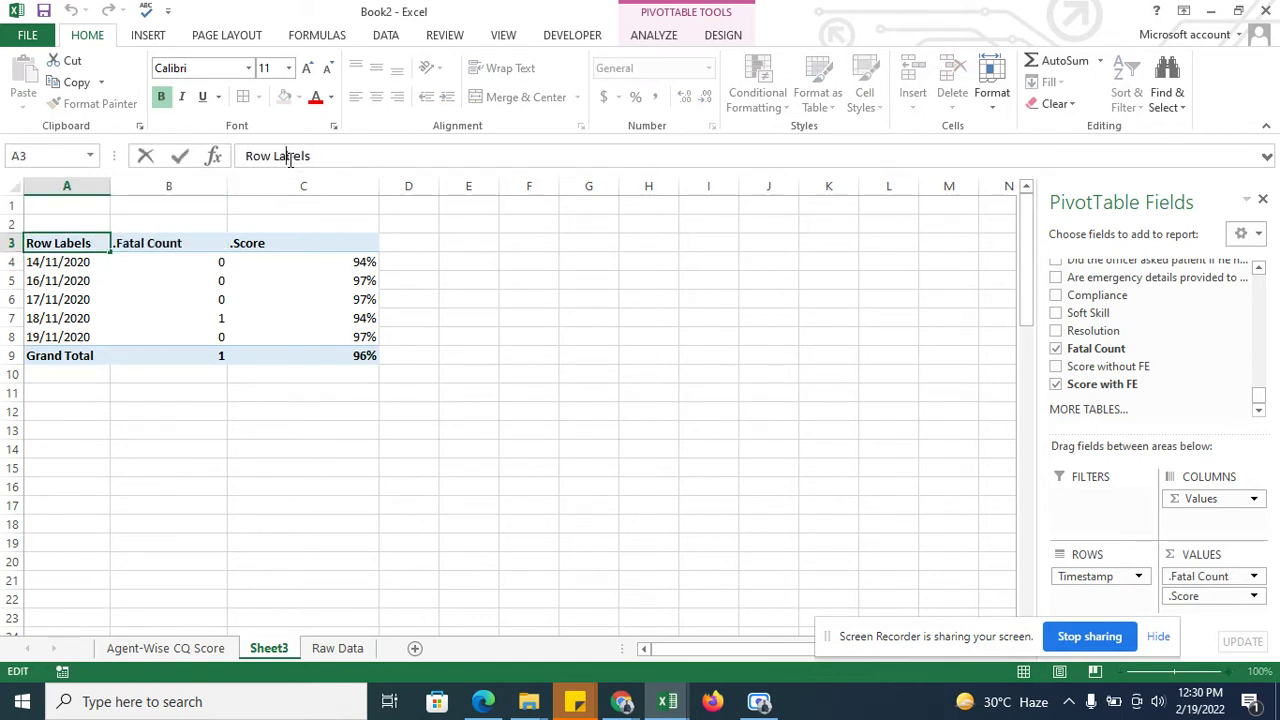
pyautogui.press('BackSpace')
pyautogui.press('BackSpace')
pyautogui.press('BackSpace')
pyautogui.press('BackSpace')
pyautogui.press('BackSpace')
pyautogui.press('BackSpace')
pyautogui.press('BackSpace')
pyautogui.press('BackSpace')
pyautogui.press('BackSpace')
pyautogui.write('Date')
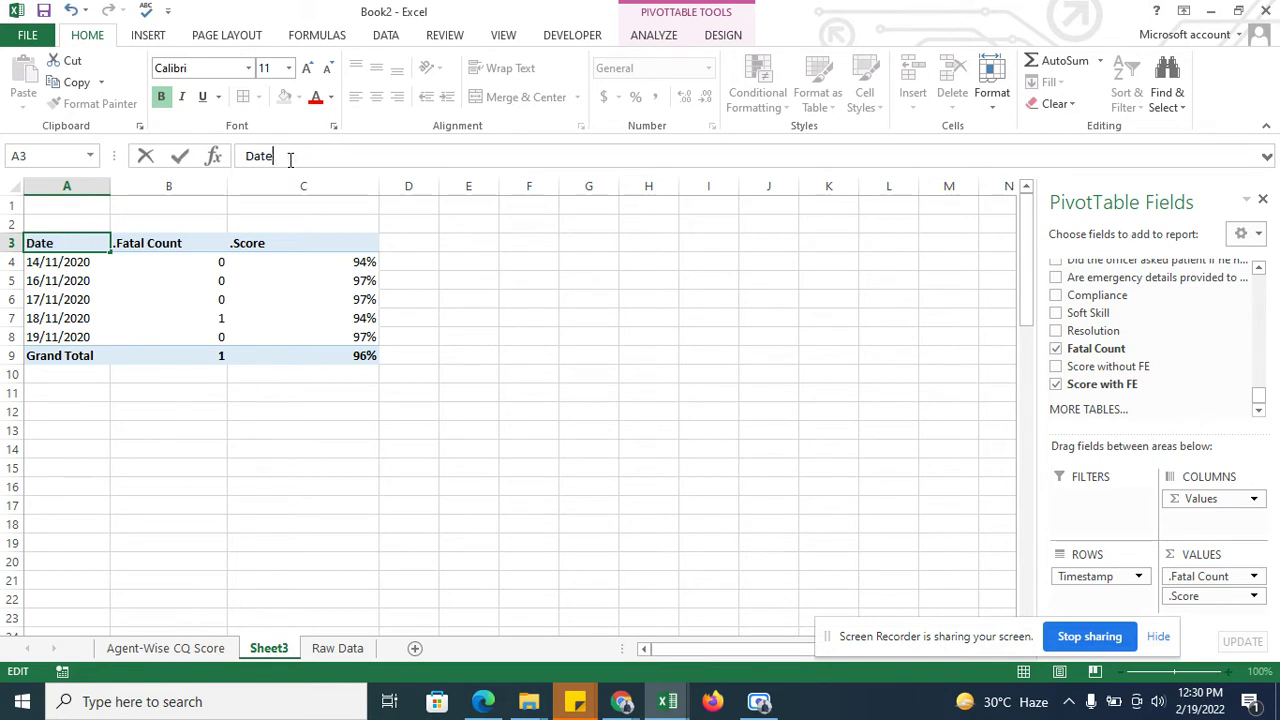
pyautogui.press('Return')
pyautogui.press('Up')
pyautogui.hotkey('shift', 'Right')
pyautogui.hotkey('shift', 'Right')
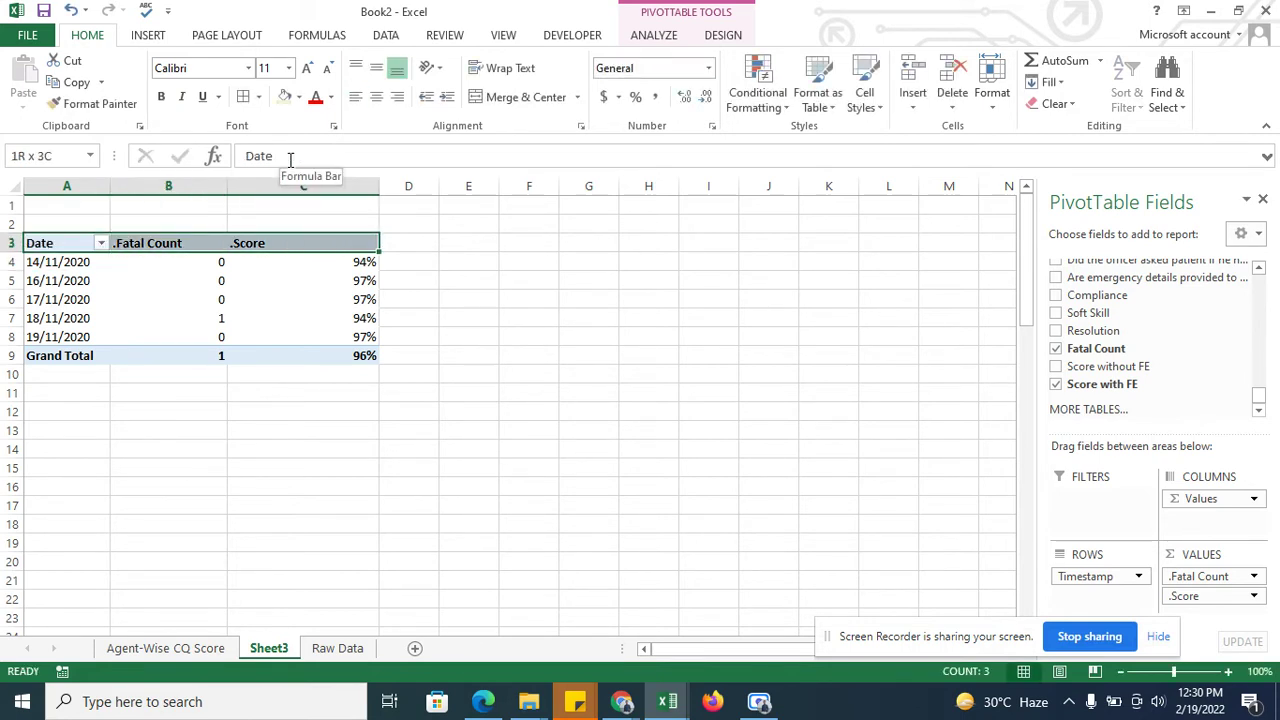
pyautogui.hotkey('shift', 'Down')
pyautogui.hotkey('shift', 'Down')
pyautogui.hotkey('shift', 'Down')
pyautogui.hotkey('shift', 'Down')
pyautogui.hotkey('shift', 'Down')
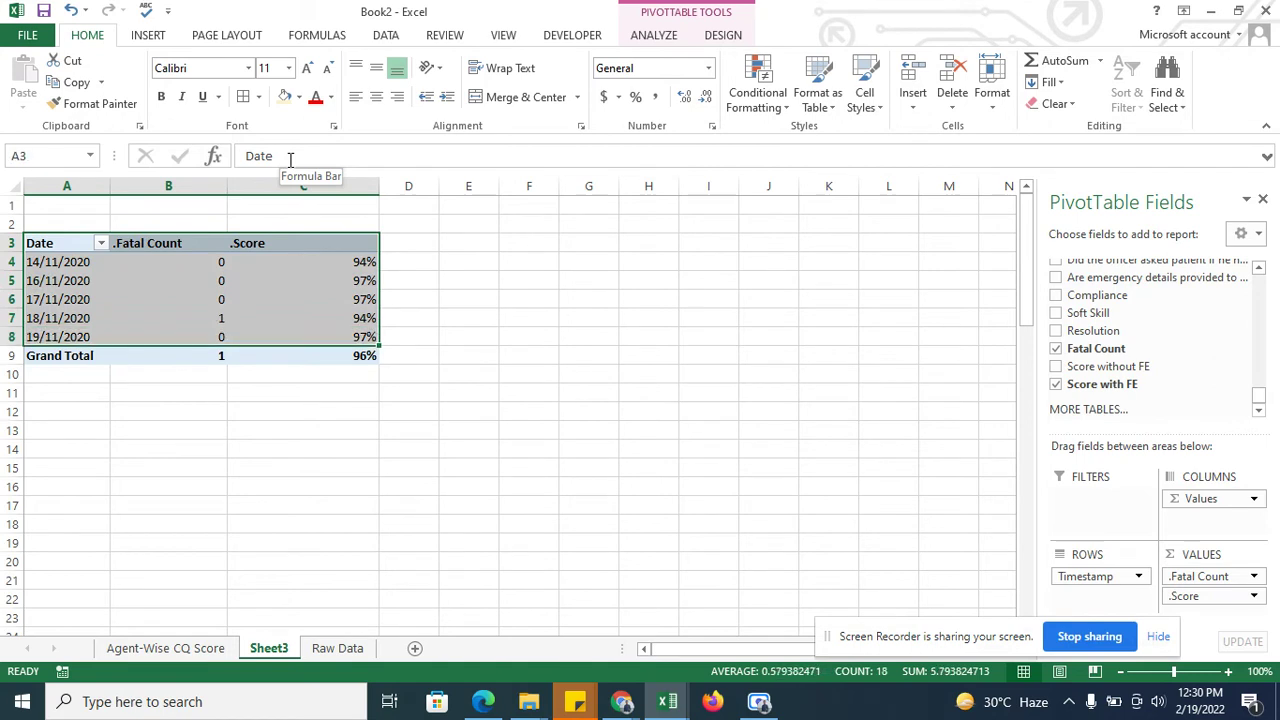
pyautogui.hotkey('shift', 'Down')
# Step: Centre and border all cells of A3:C9, autofit columns A–C, then select .Score values C4:C9
pyautogui.click(376, 97)
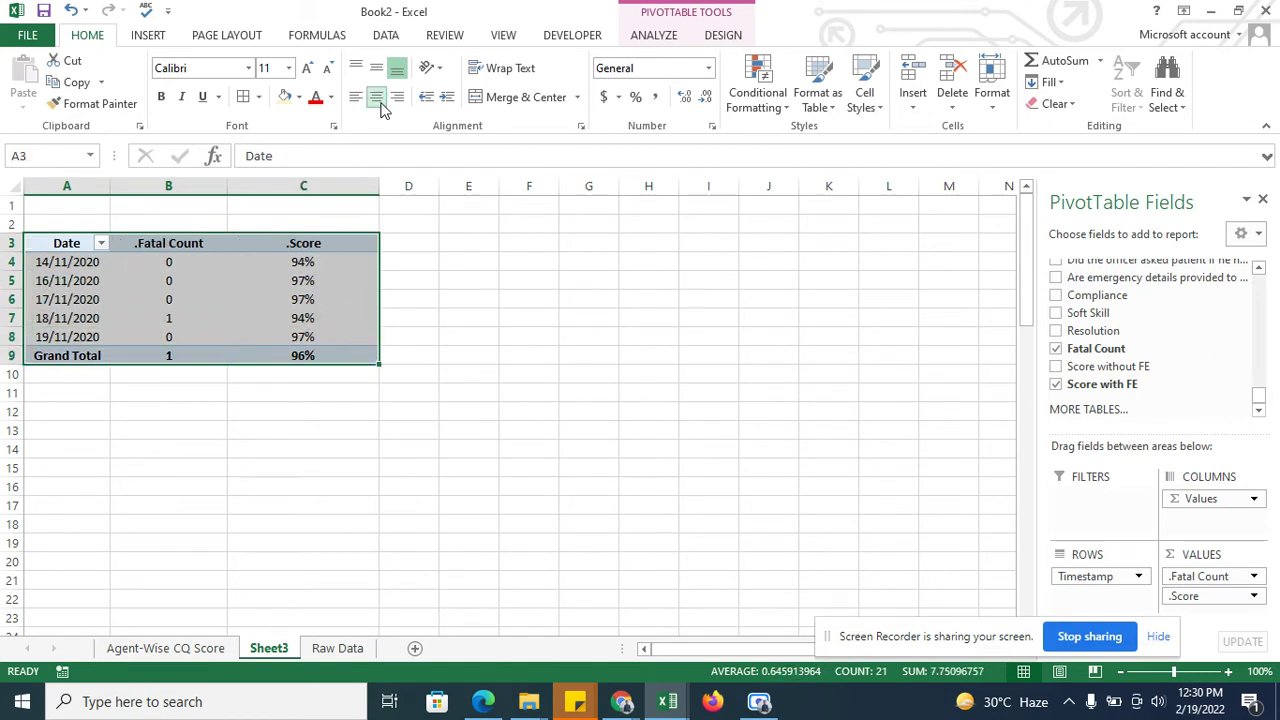
pyautogui.click(243, 97)
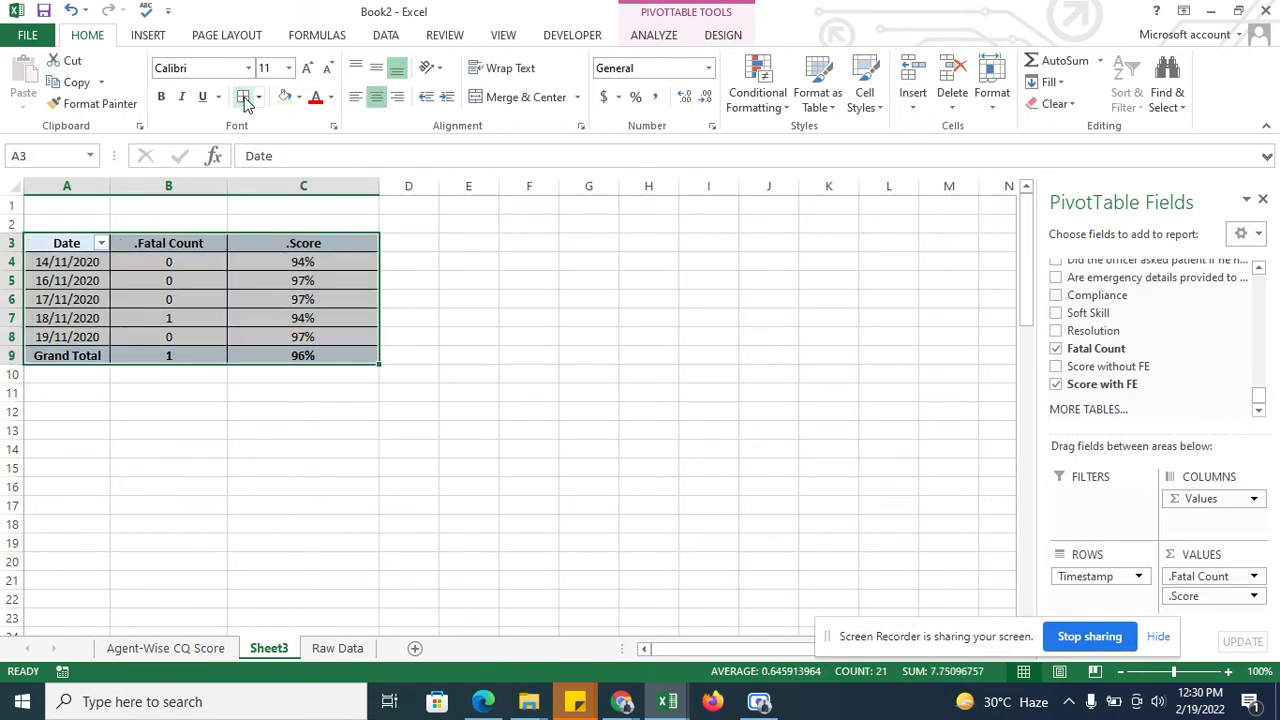
pyautogui.click(992, 92)
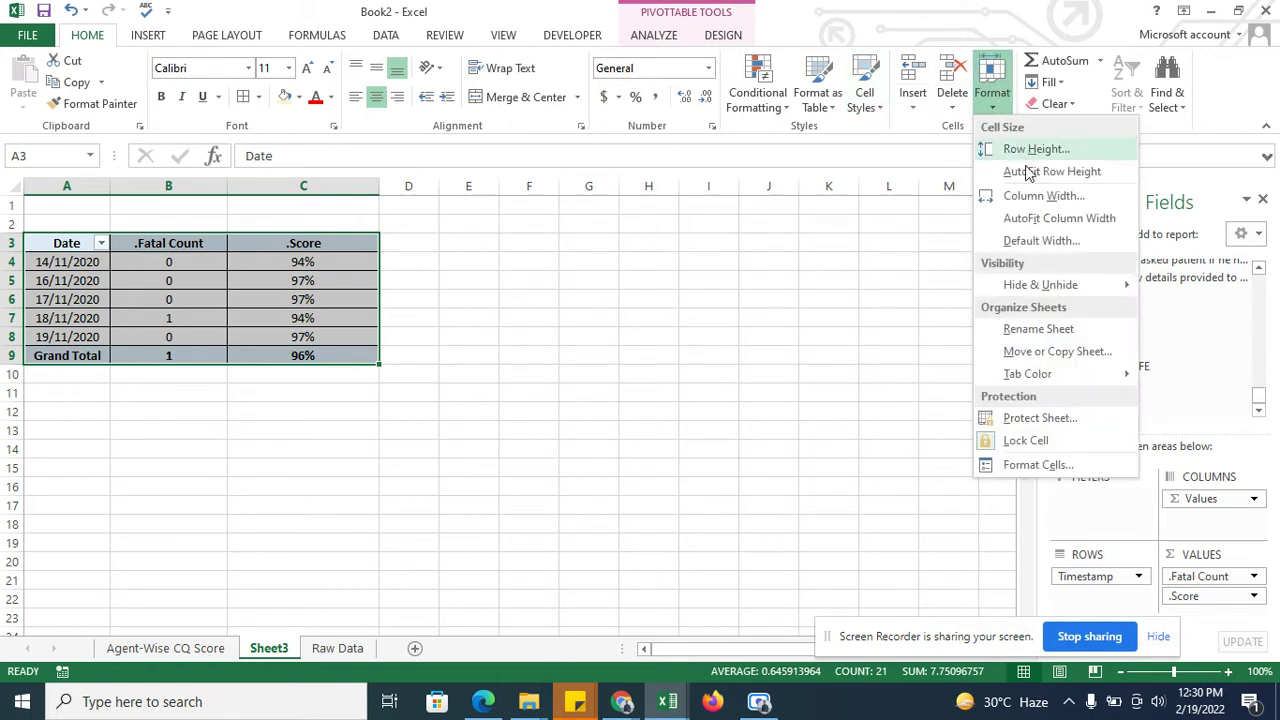
pyautogui.click(1032, 218)
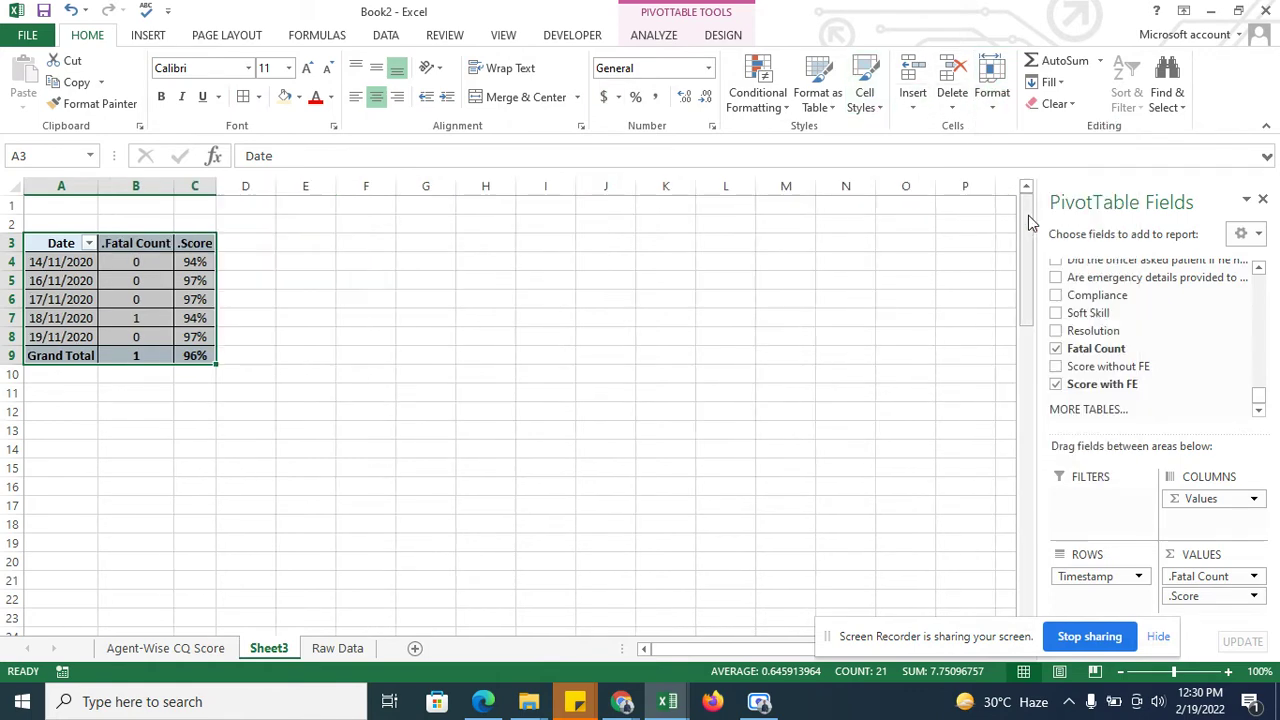
pyautogui.moveTo(196, 262); pyautogui.dragTo(196, 318)
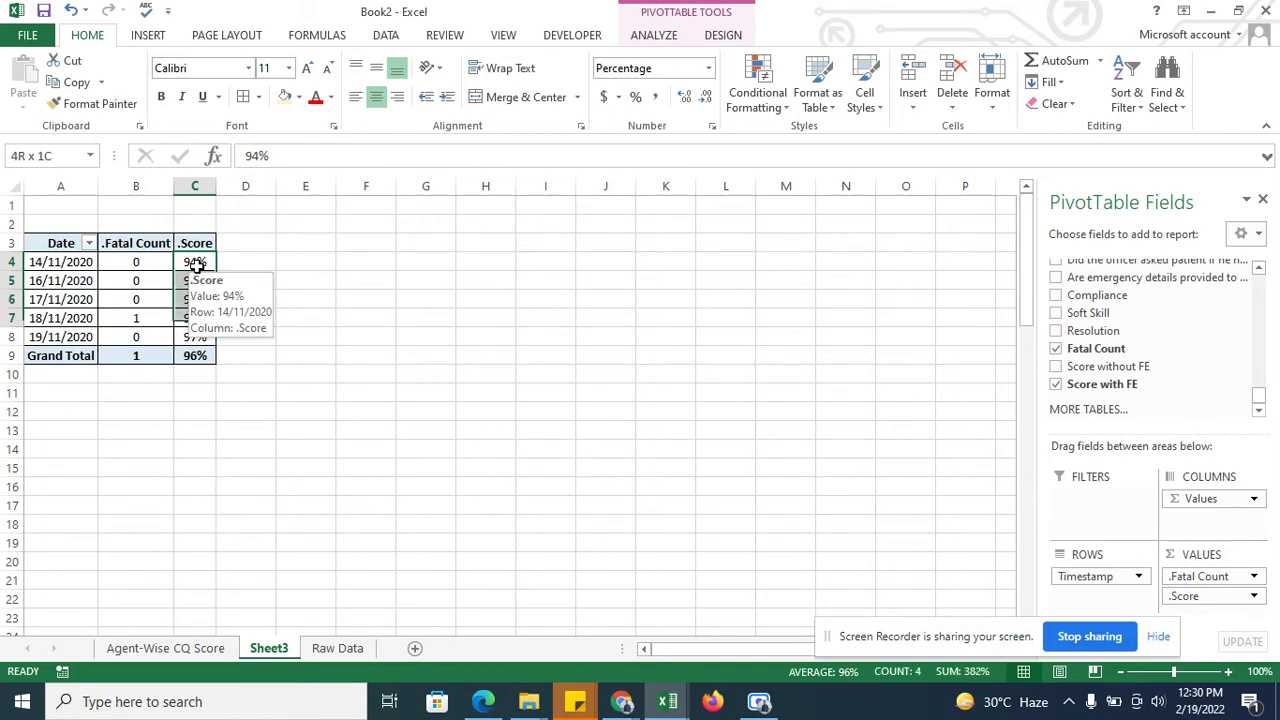
pyautogui.moveTo(196, 265); pyautogui.dragTo(196, 355)
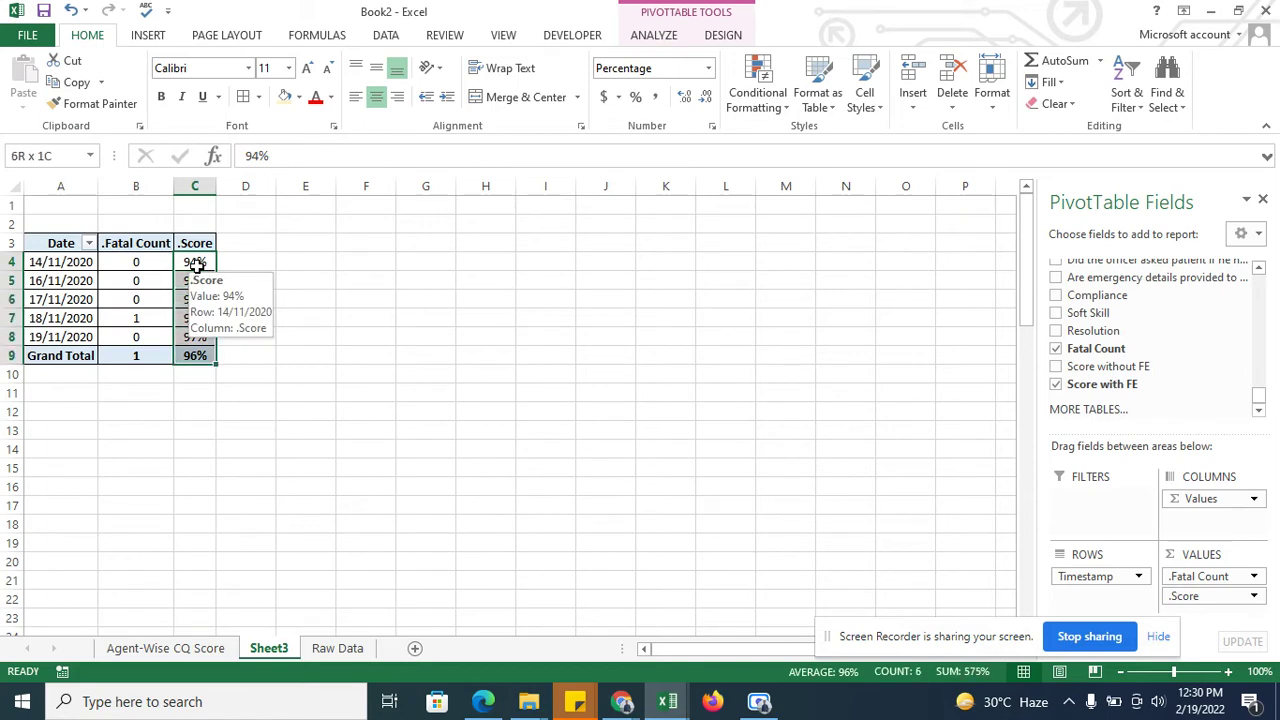
# Step: Apply a green-yellow-red colour scale to the .Score values C4:C9
pyautogui.click(757, 112)
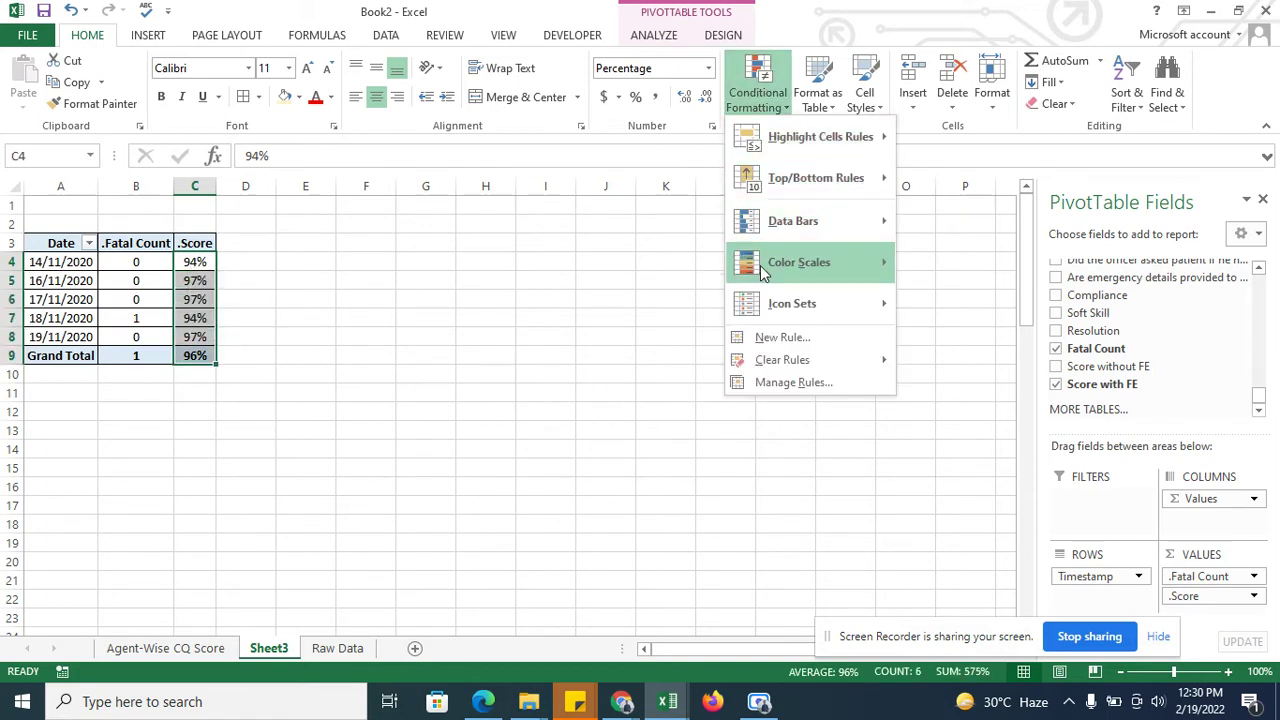
pyautogui.moveTo(762, 272)
pyautogui.click(908, 262)
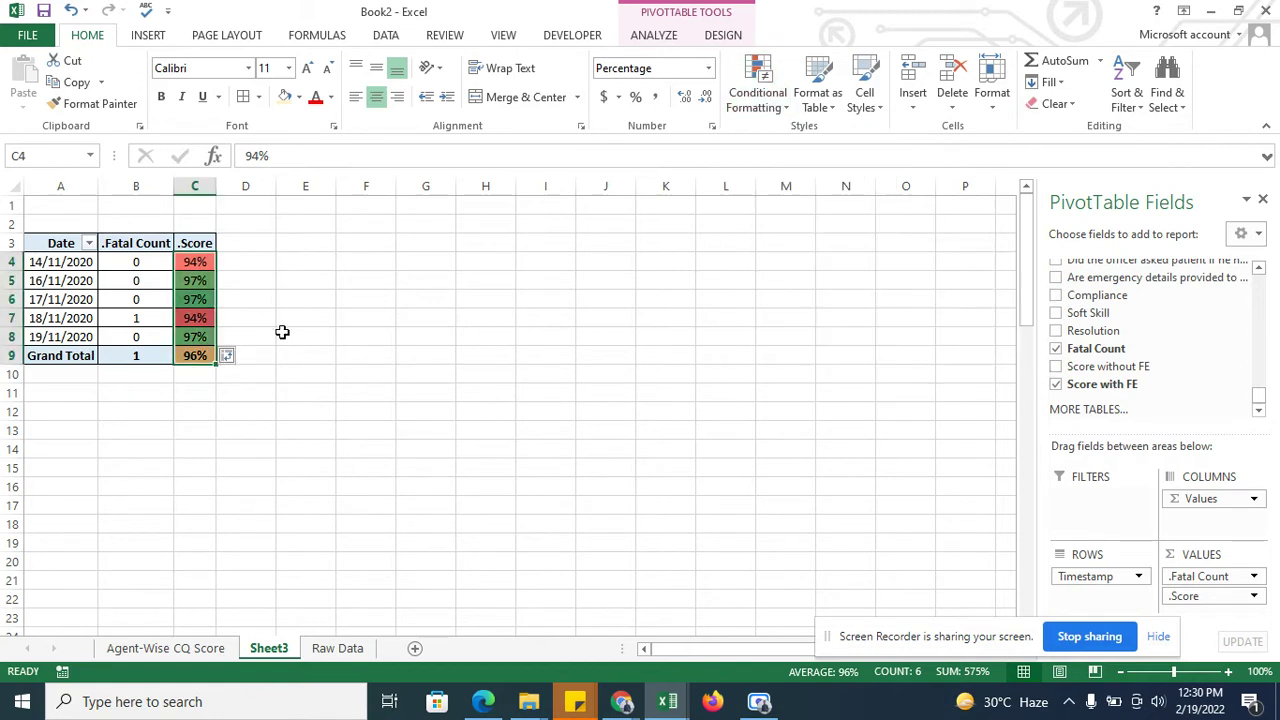
# Step: Select C7 to check its exact score against the colour scale
pyautogui.click(203, 318)
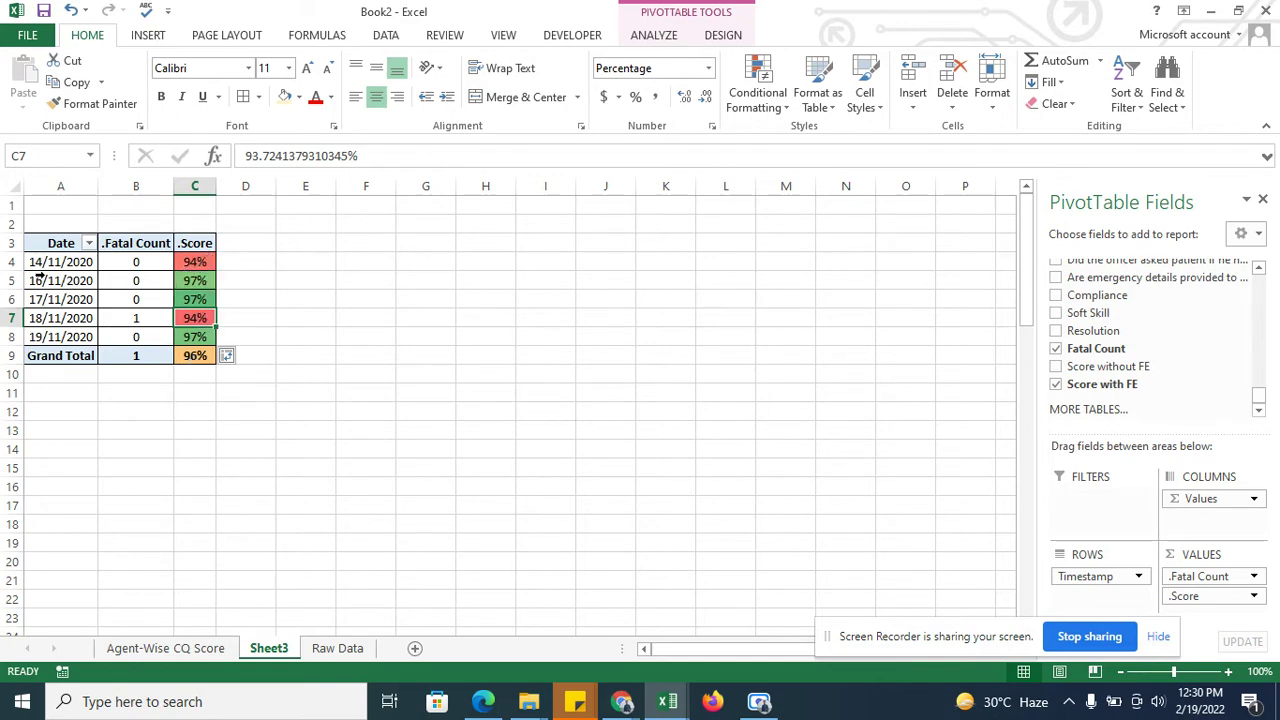
pyautogui.moveTo(144, 358)
pyautogui.moveTo(147, 266)
pyautogui.moveTo(188, 264)
pyautogui.moveTo(112, 282)
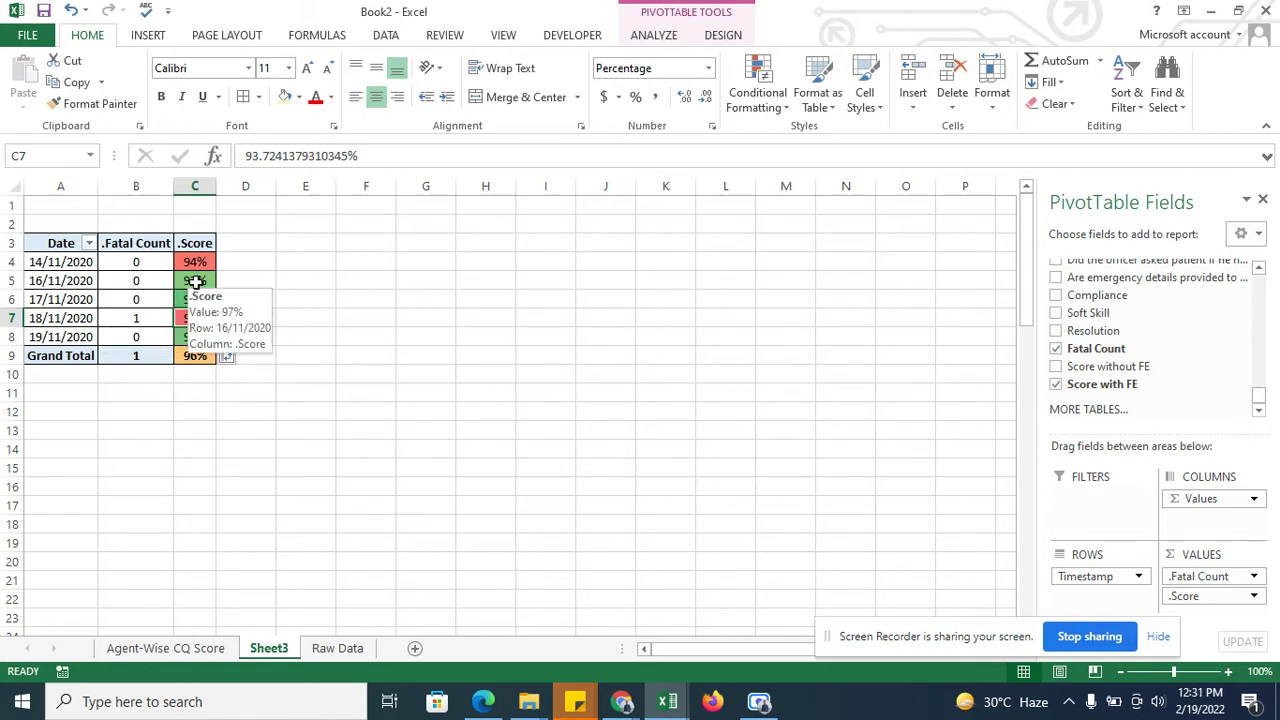
pyautogui.moveTo(63, 324)
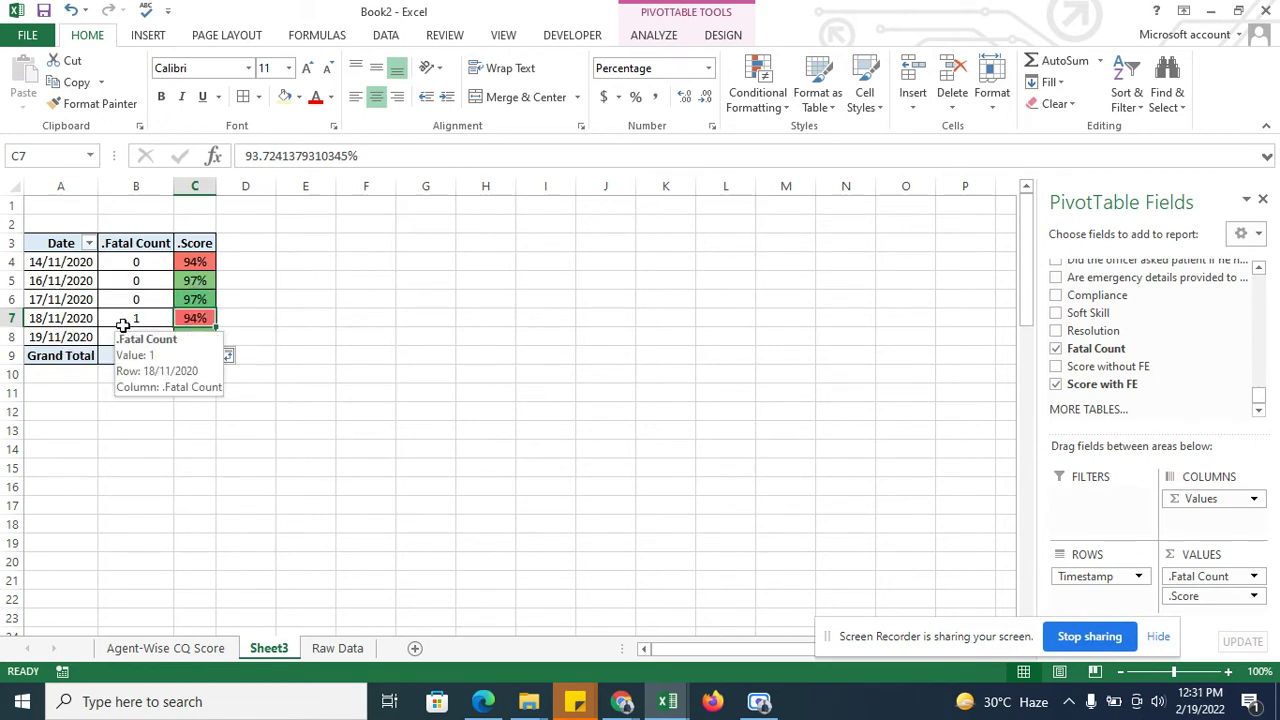
pyautogui.moveTo(195, 320)
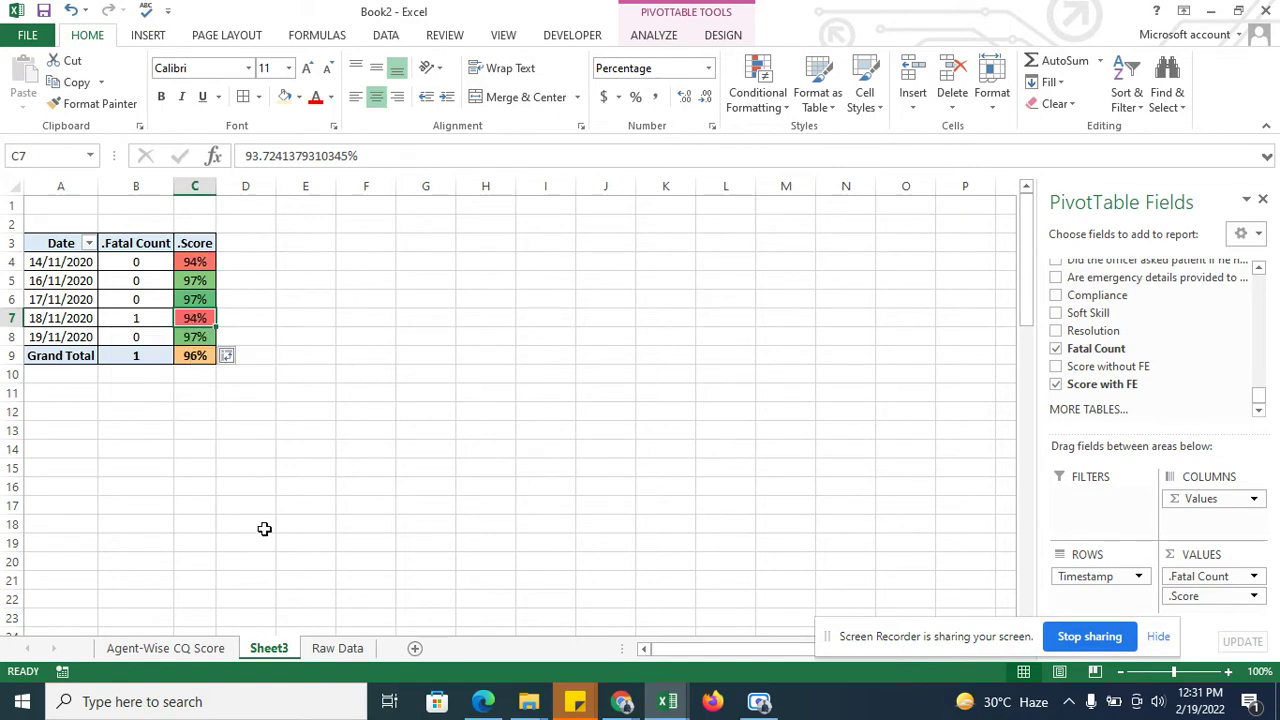
# Step: Rename the Sheet3 tab to 'Day-Wise CQ Scores'
pyautogui.doubleClick(268, 648)
pyautogui.write('D')
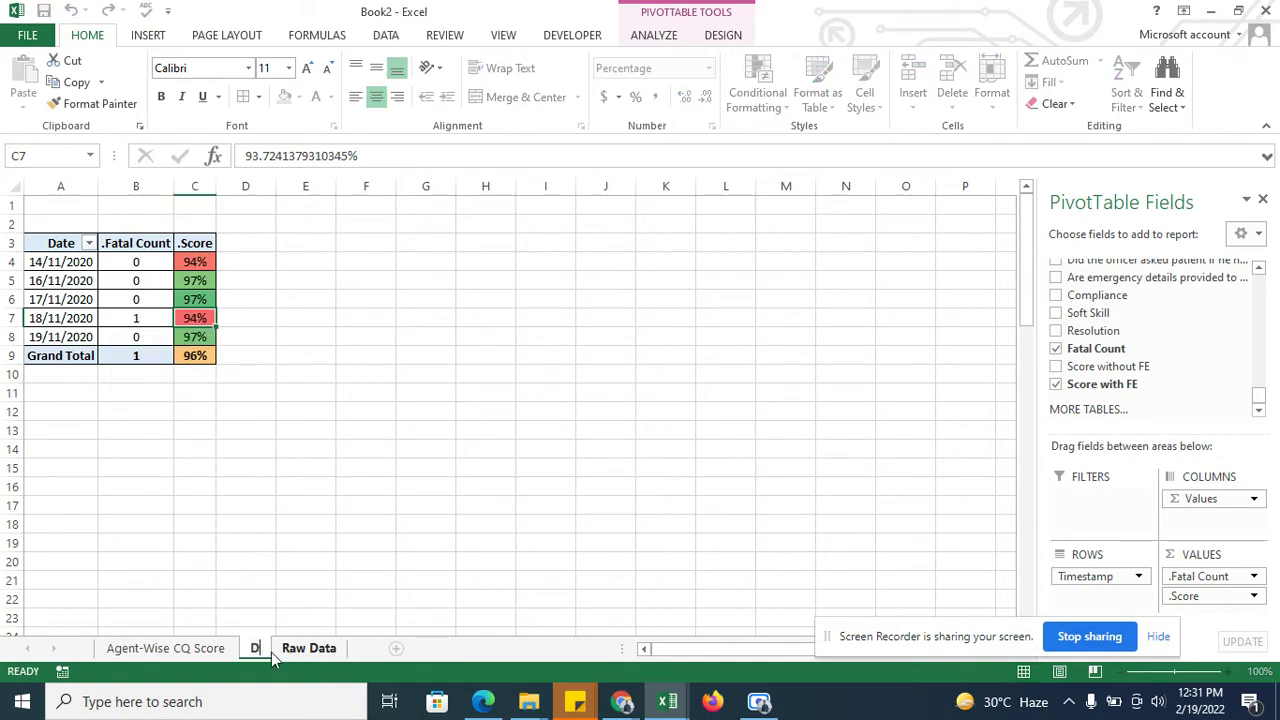
pyautogui.write('ay-')
pyautogui.write(' Wise')
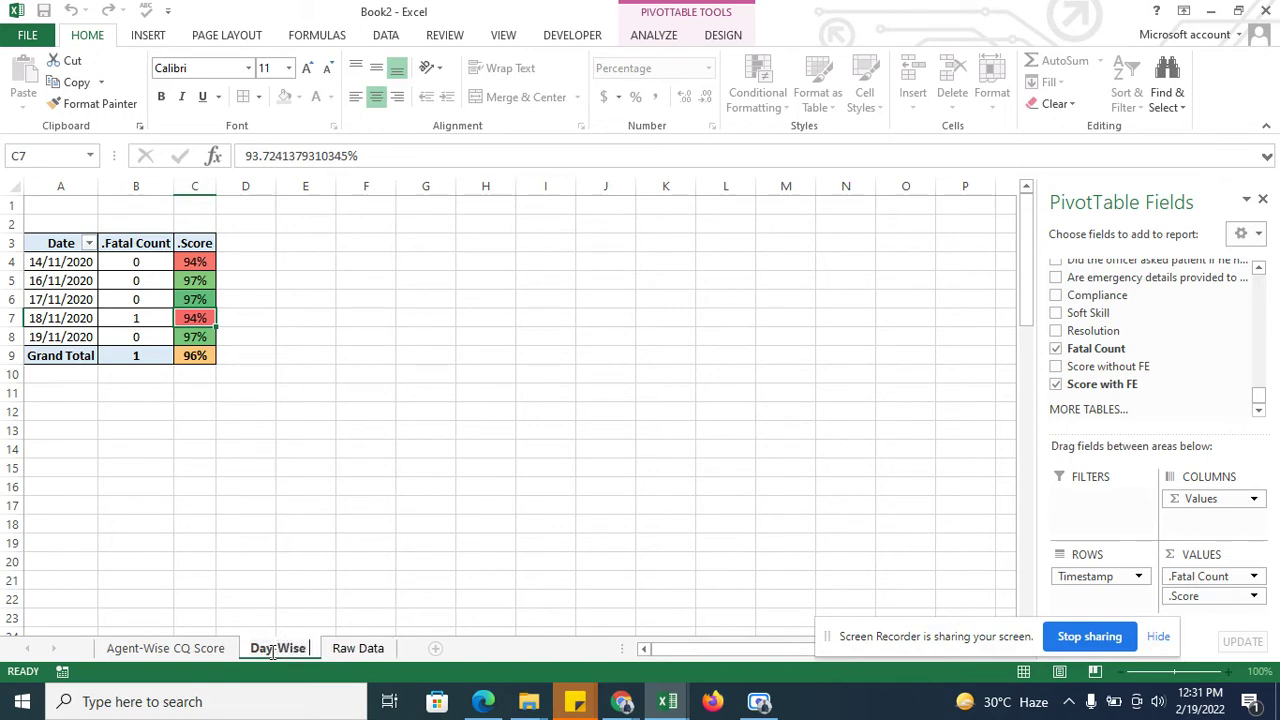
pyautogui.write(' CQ Sscor')
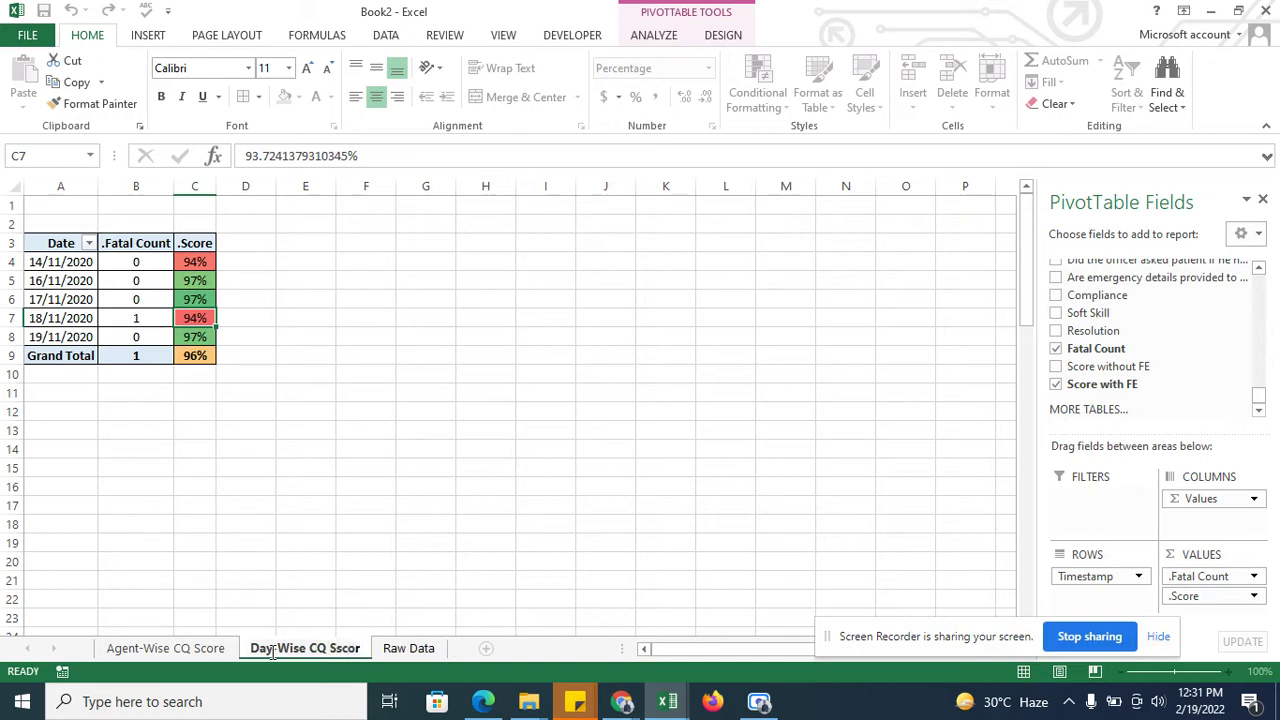
pyautogui.press('BackSpace')
pyautogui.press('BackSpace')
pyautogui.press('BackSpace')
pyautogui.write('cor')
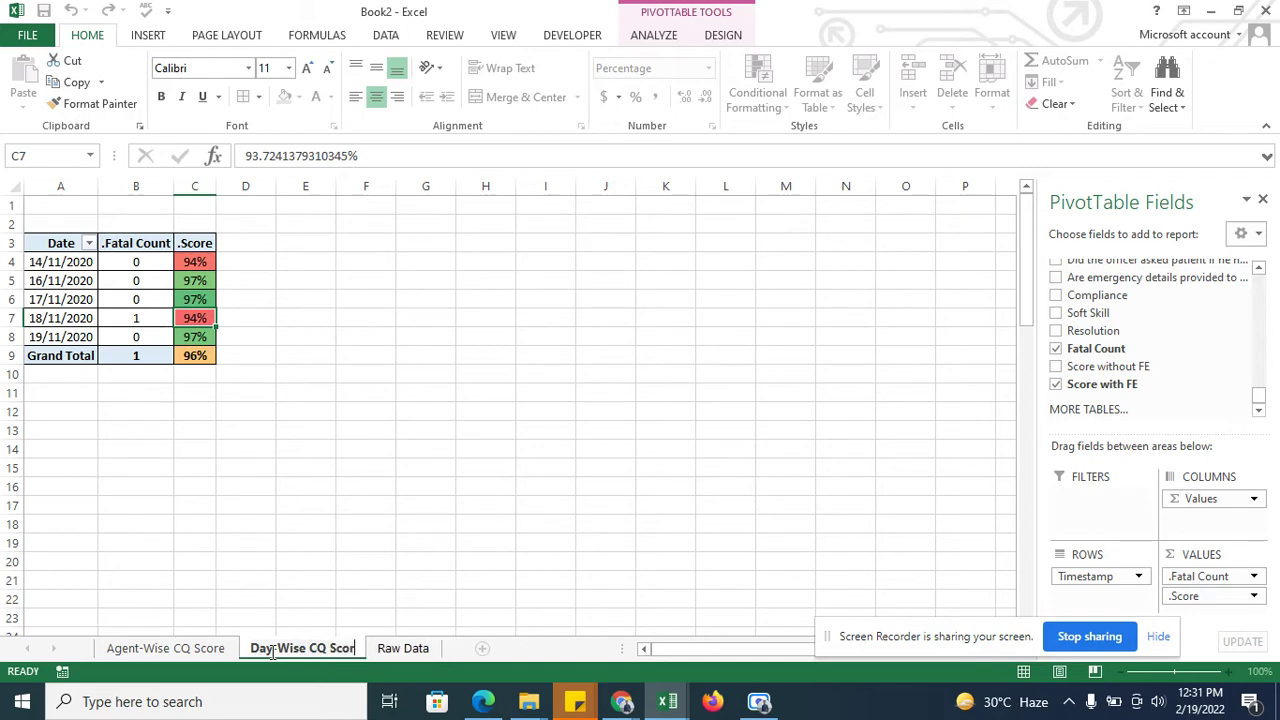
pyautogui.write('es')
pyautogui.click(356, 596)
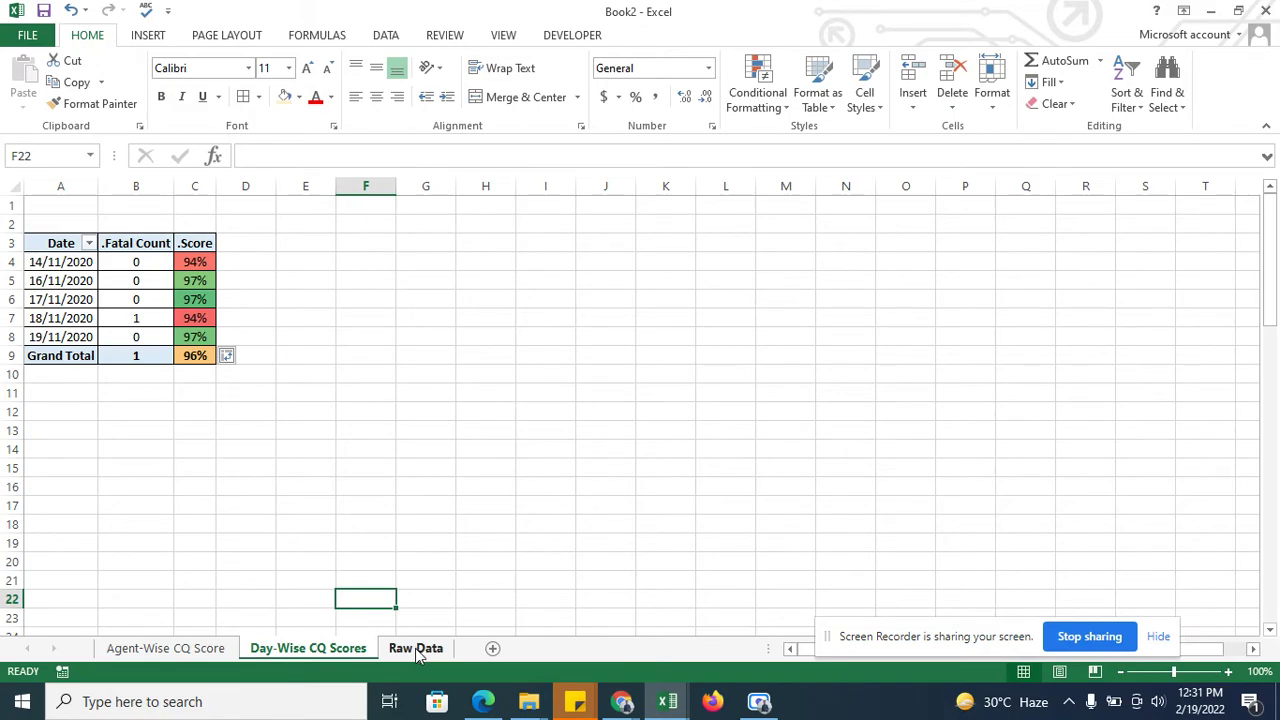
# Step: Select the whole Raw Data table and insert a PivotTable on a new sheet
pyautogui.click(416, 648)
pyautogui.click(325, 433)
pyautogui.hotkey('ctrl', 'Up')
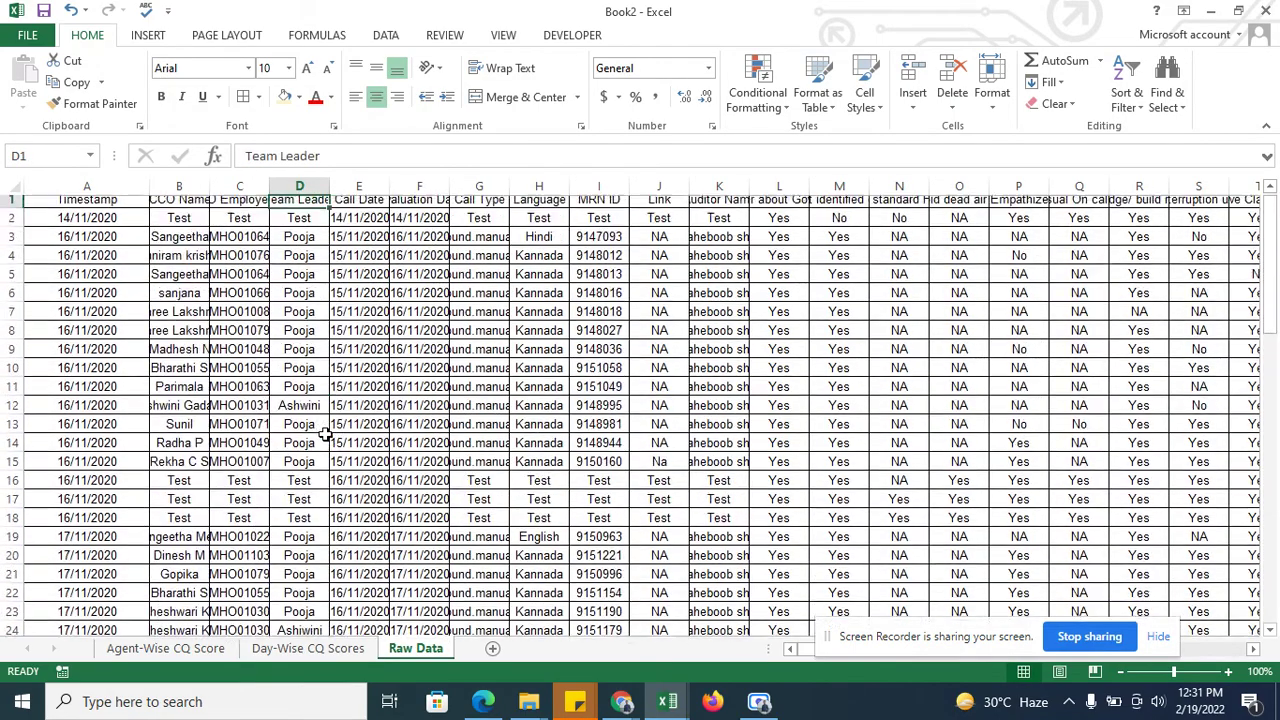
pyautogui.press('Down')
pyautogui.press('Down')
pyautogui.press('Down')
pyautogui.press('Down')
pyautogui.press('Up')
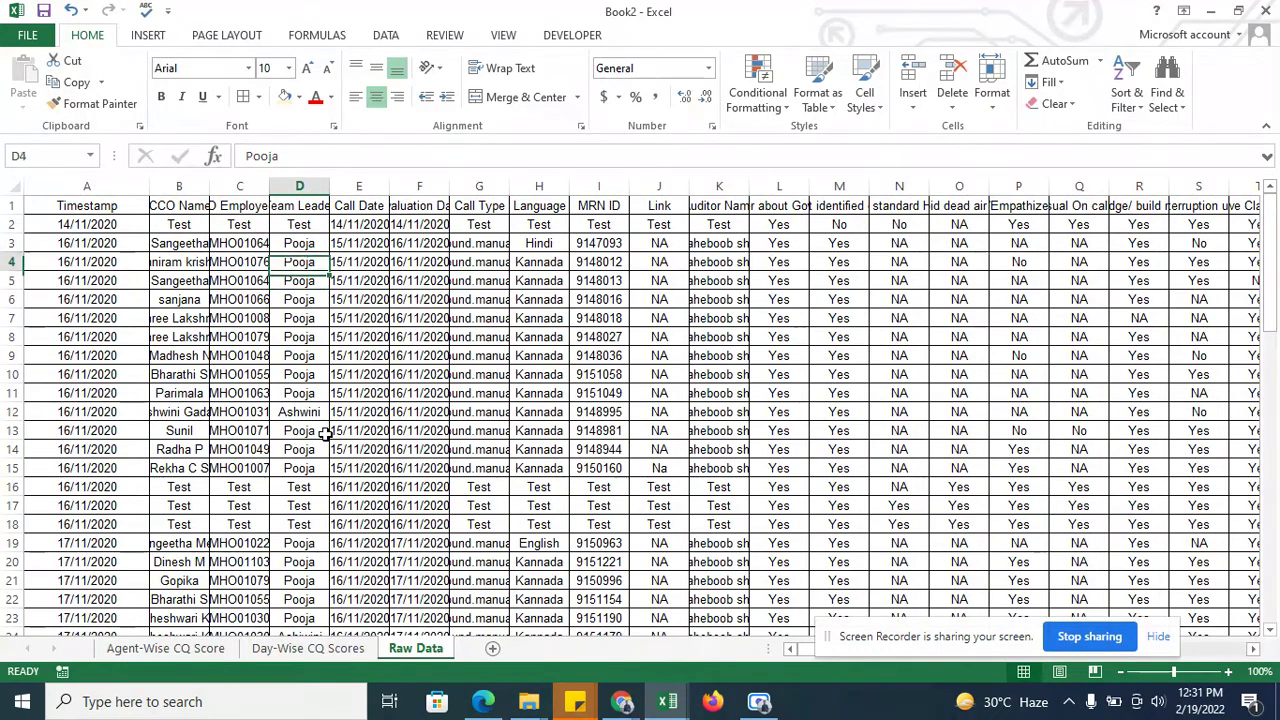
pyautogui.press('Up')
pyautogui.press('Up')
pyautogui.press('Up')
pyautogui.hotkey('ctrl', 'a')
pyautogui.scroll(-15, 325, 433)
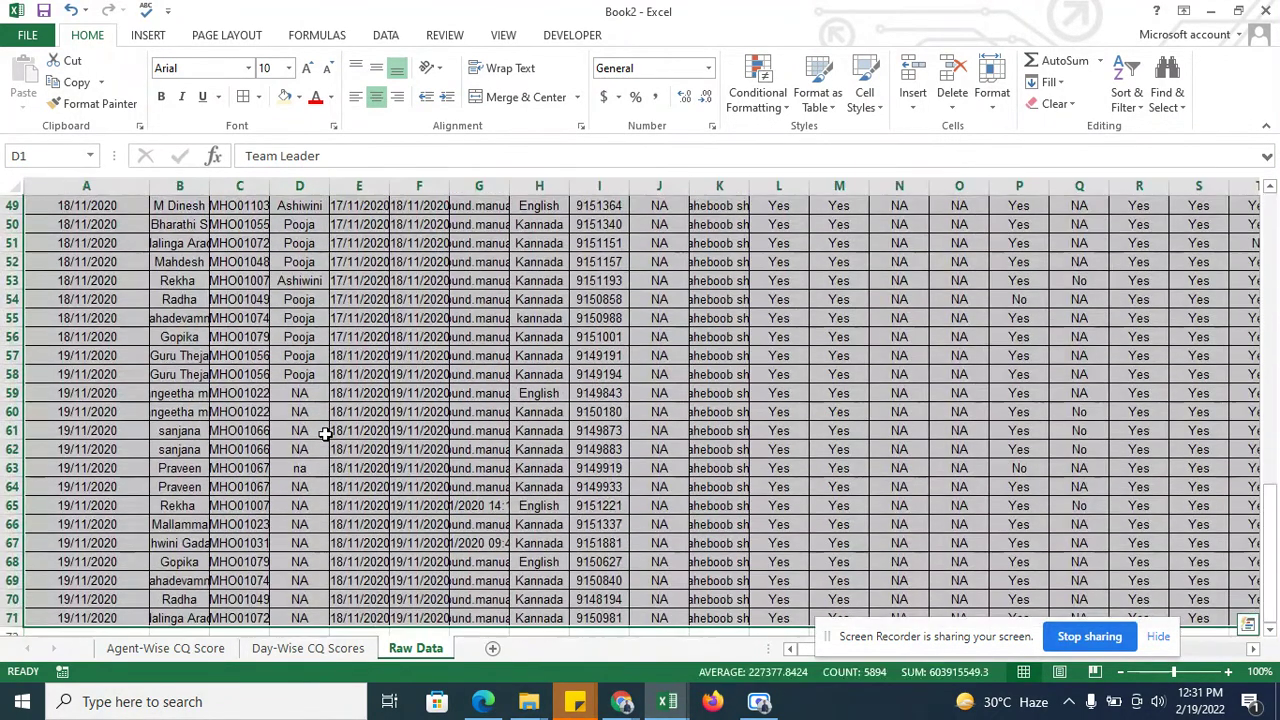
pyautogui.click(148, 38)
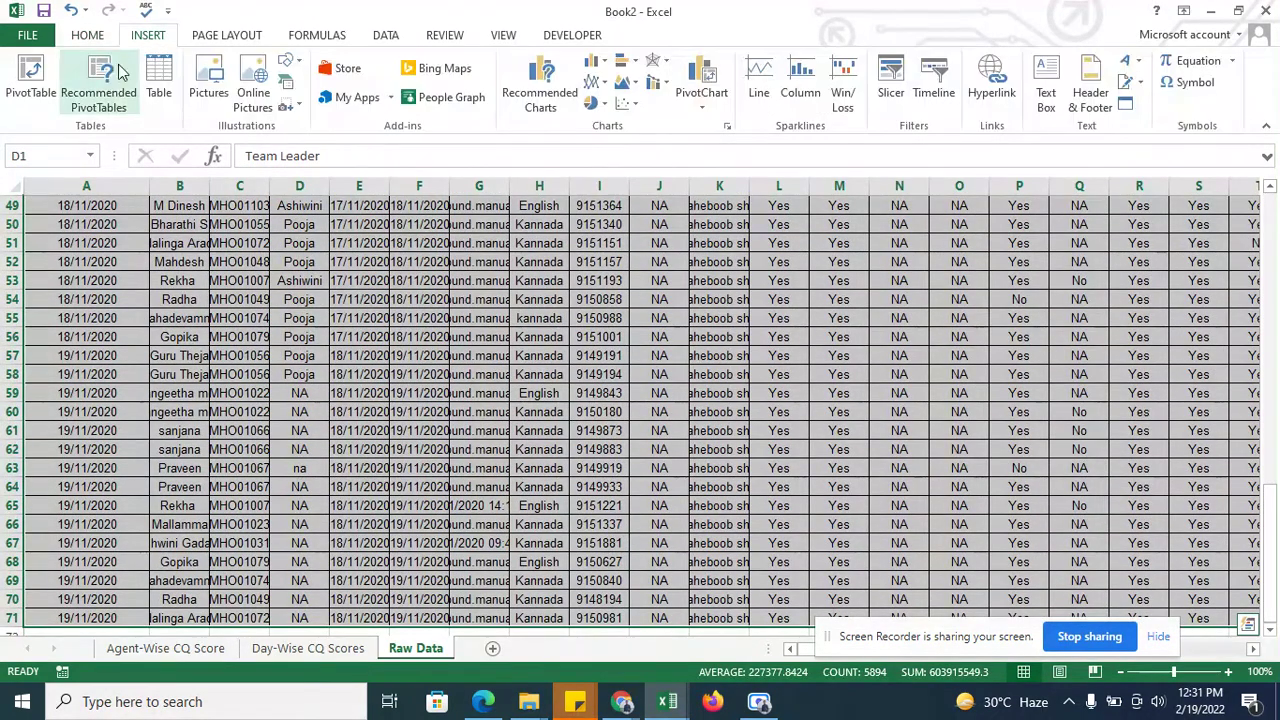
pyautogui.click(30, 78)
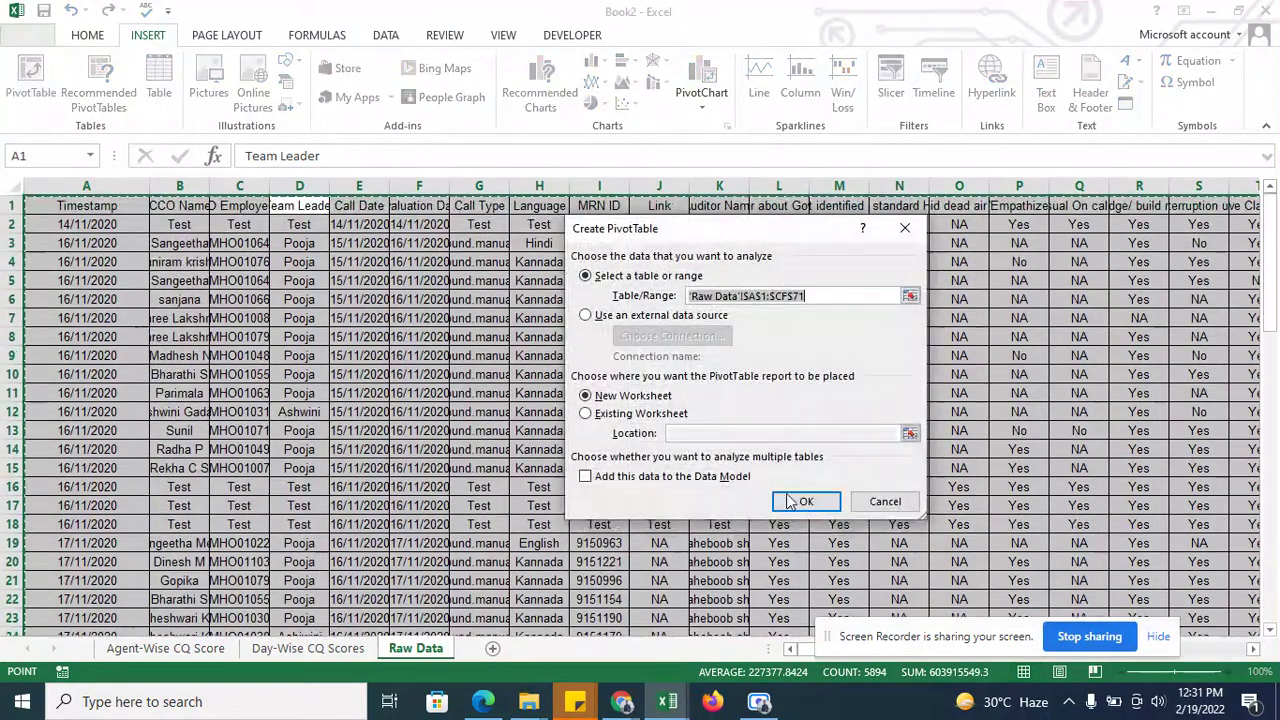
pyautogui.click(798, 501)
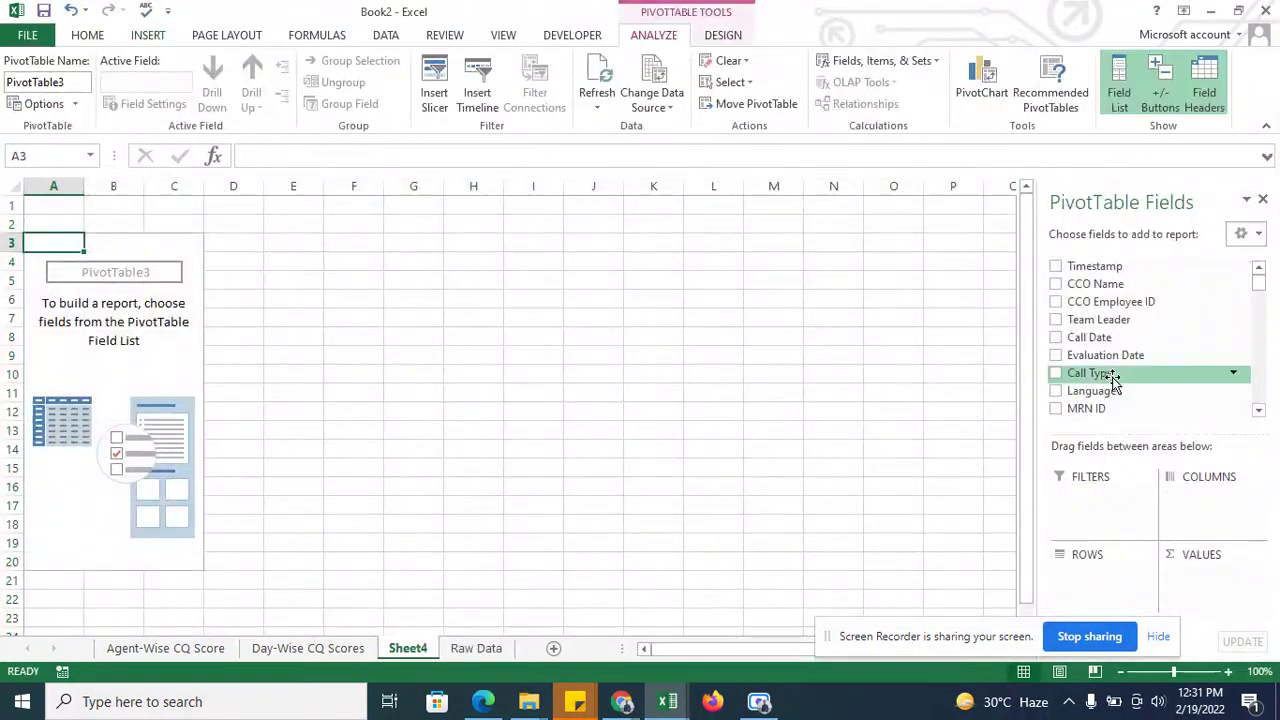
# Step: Put Team Leader in the pivot rows and count it as values; NA shows 13
pyautogui.moveTo(1095, 325); pyautogui.dragTo(1097, 588)
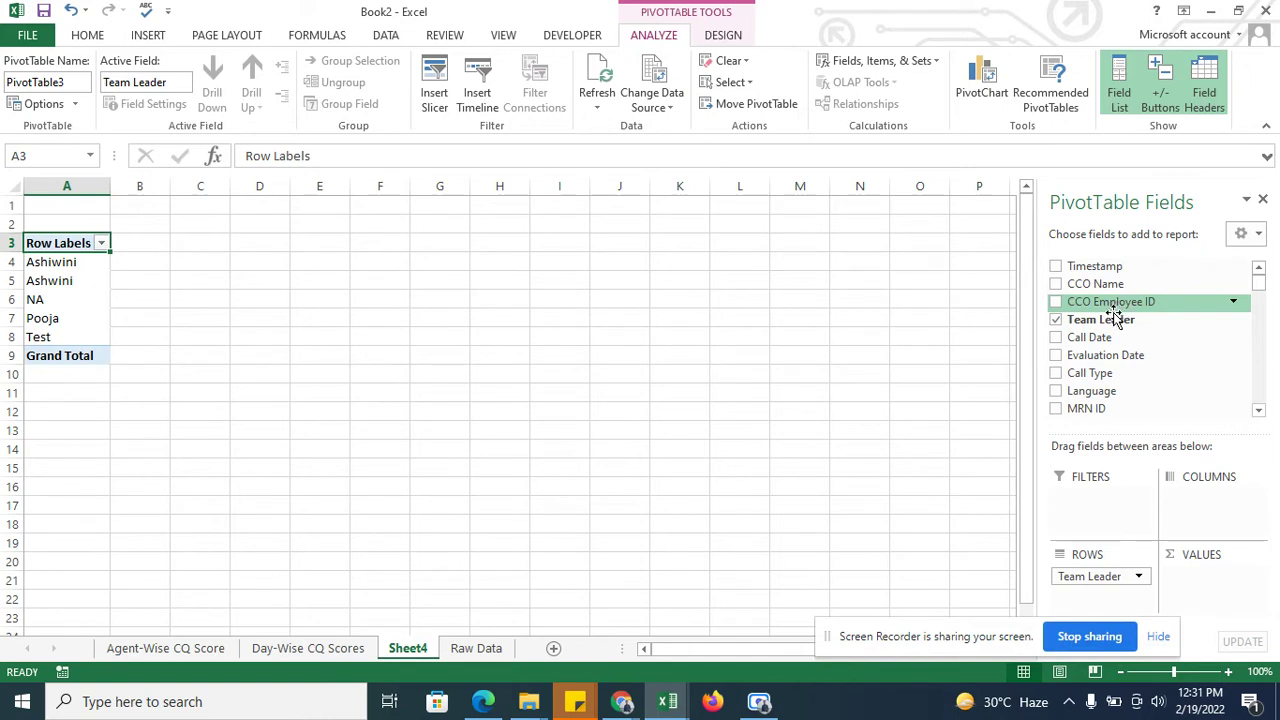
pyautogui.moveTo(1115, 322); pyautogui.dragTo(1198, 585)
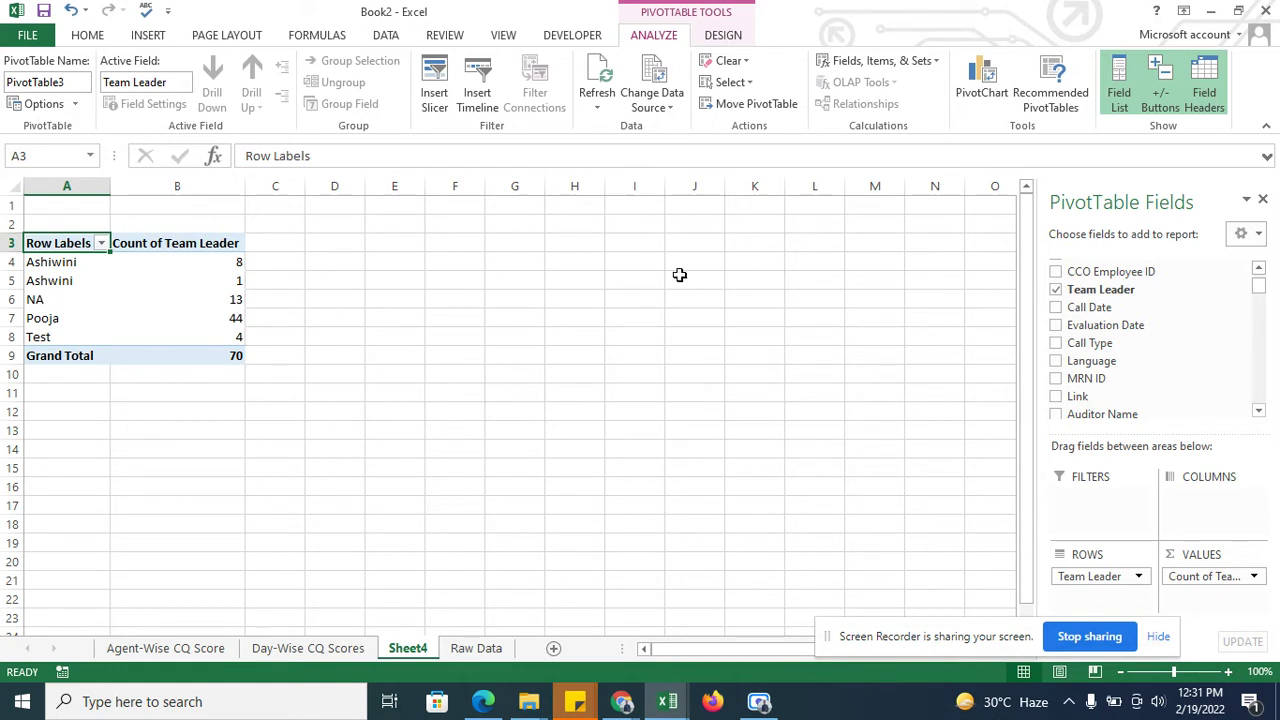
pyautogui.click(1259, 271)
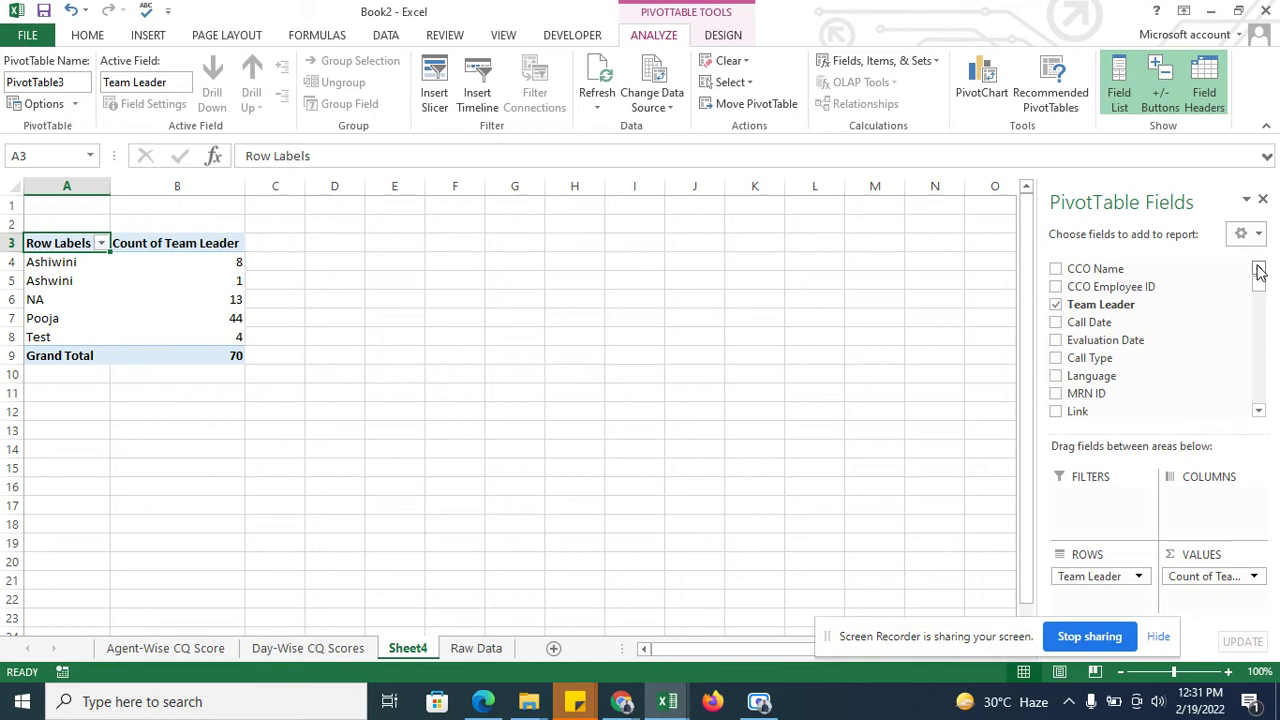
pyautogui.moveTo(146, 318)
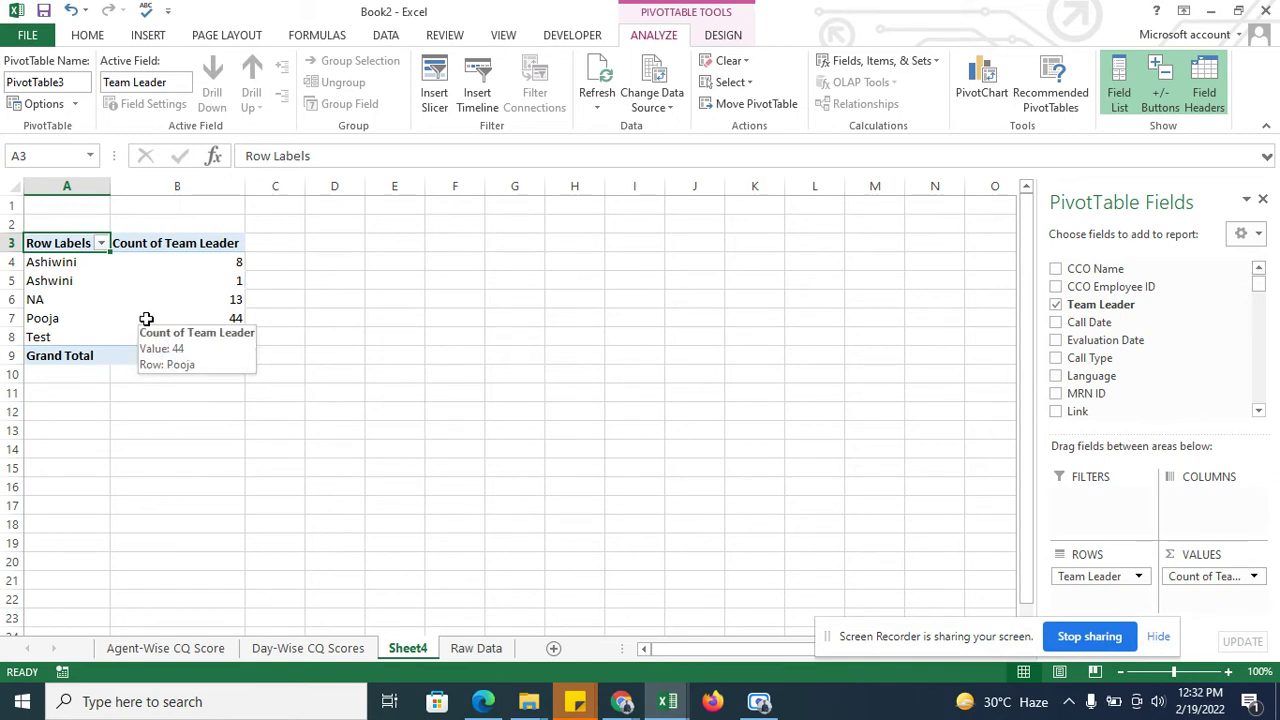
pyautogui.click(36, 299)
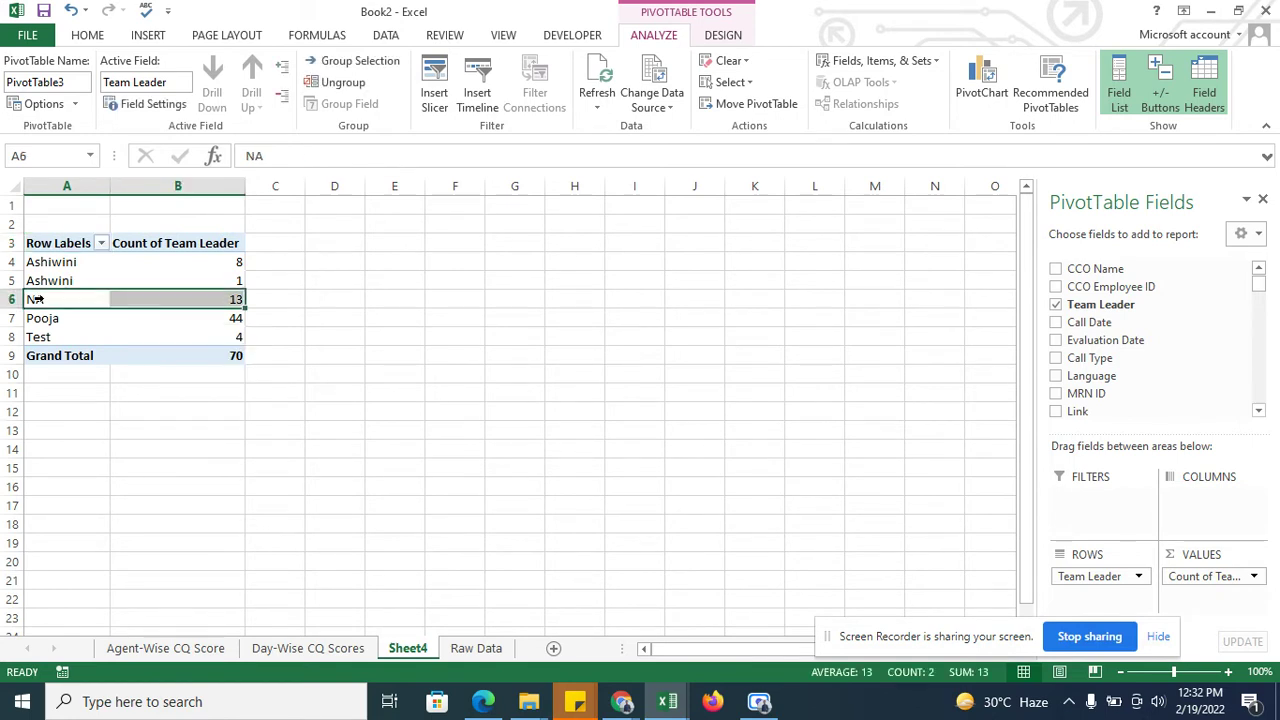
# Step: Filter the Raw Data Team Leader column to show only the NA rows
pyautogui.click(458, 648)
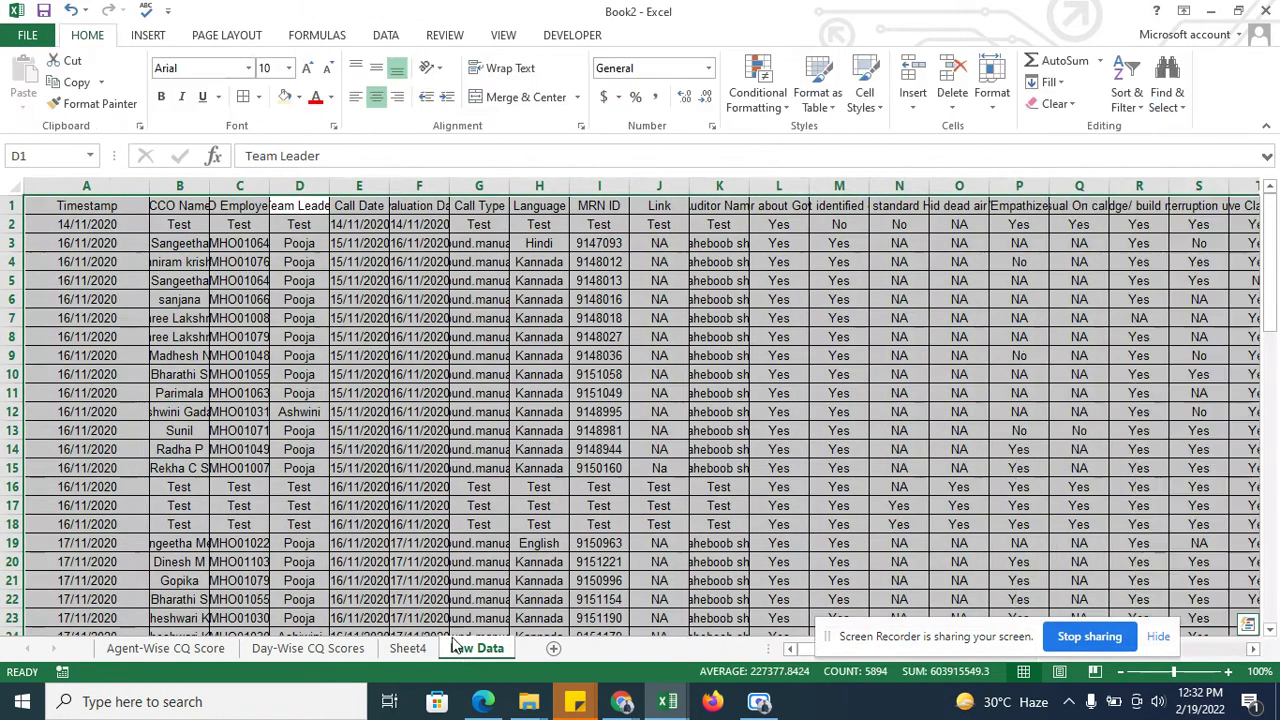
pyautogui.click(297, 207)
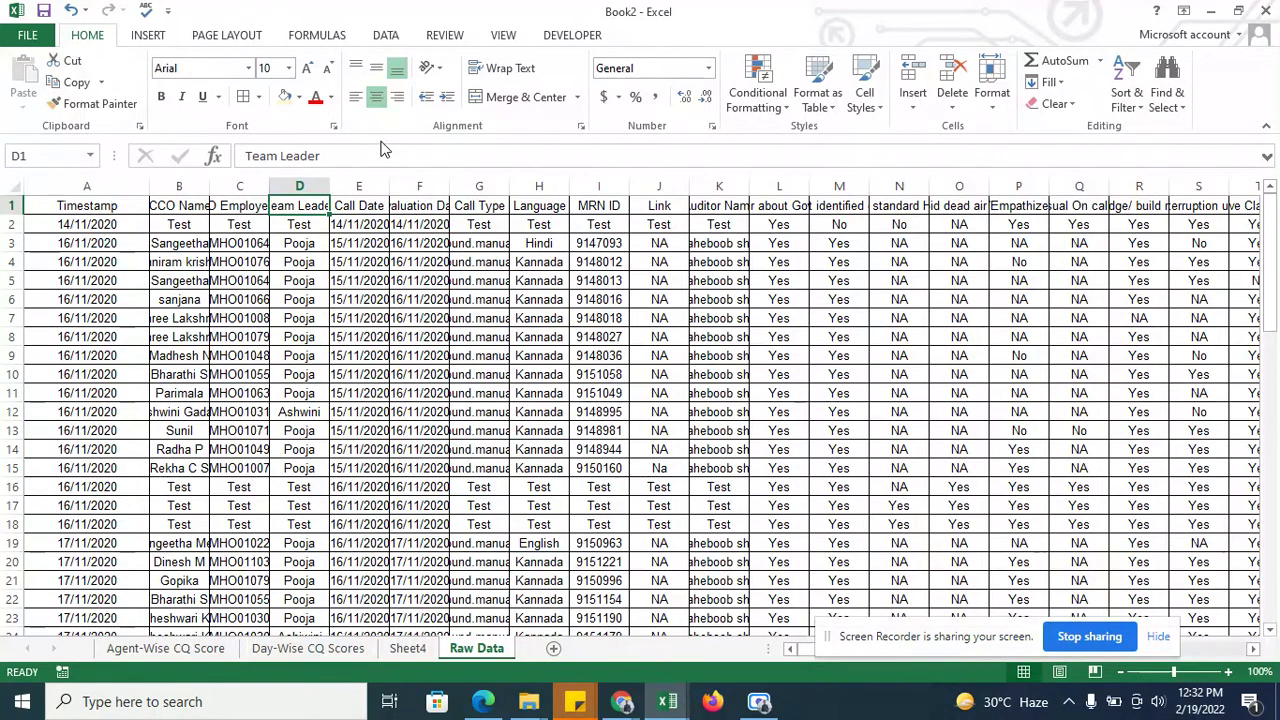
pyautogui.hotkey('ctrl', 'shift', 'l')
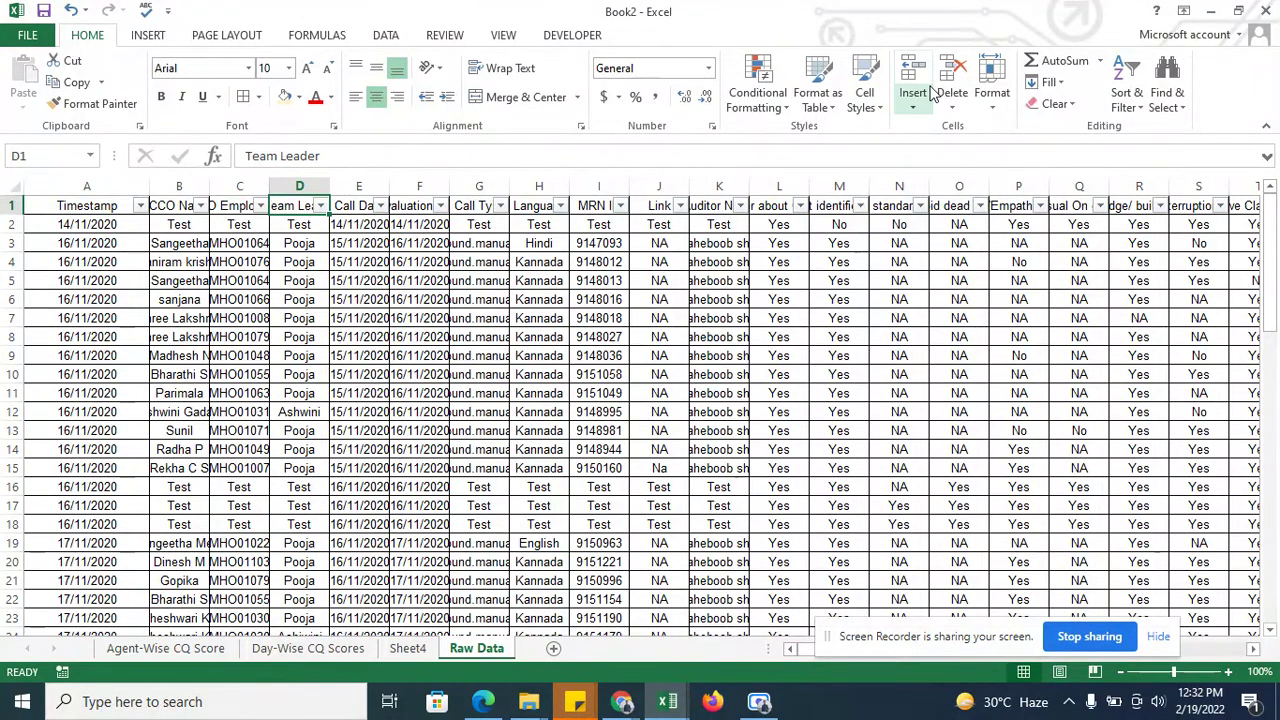
pyautogui.click(1136, 112)
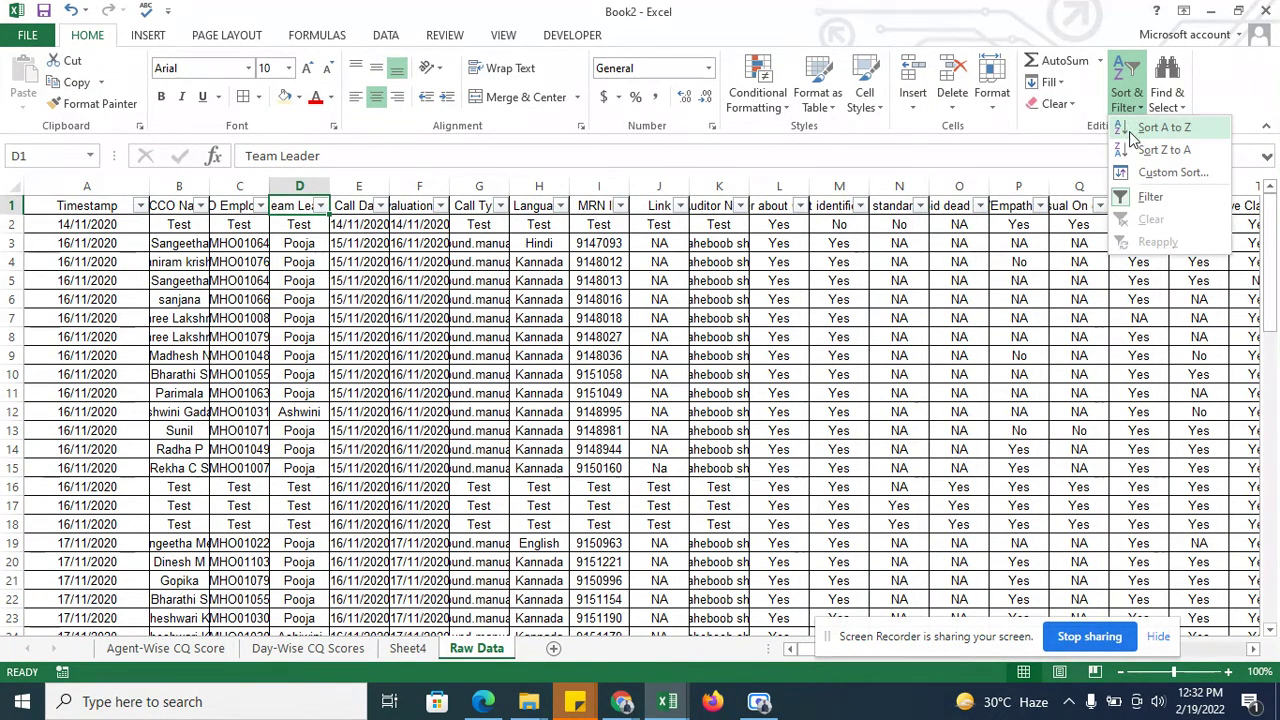
pyautogui.click(1122, 195)
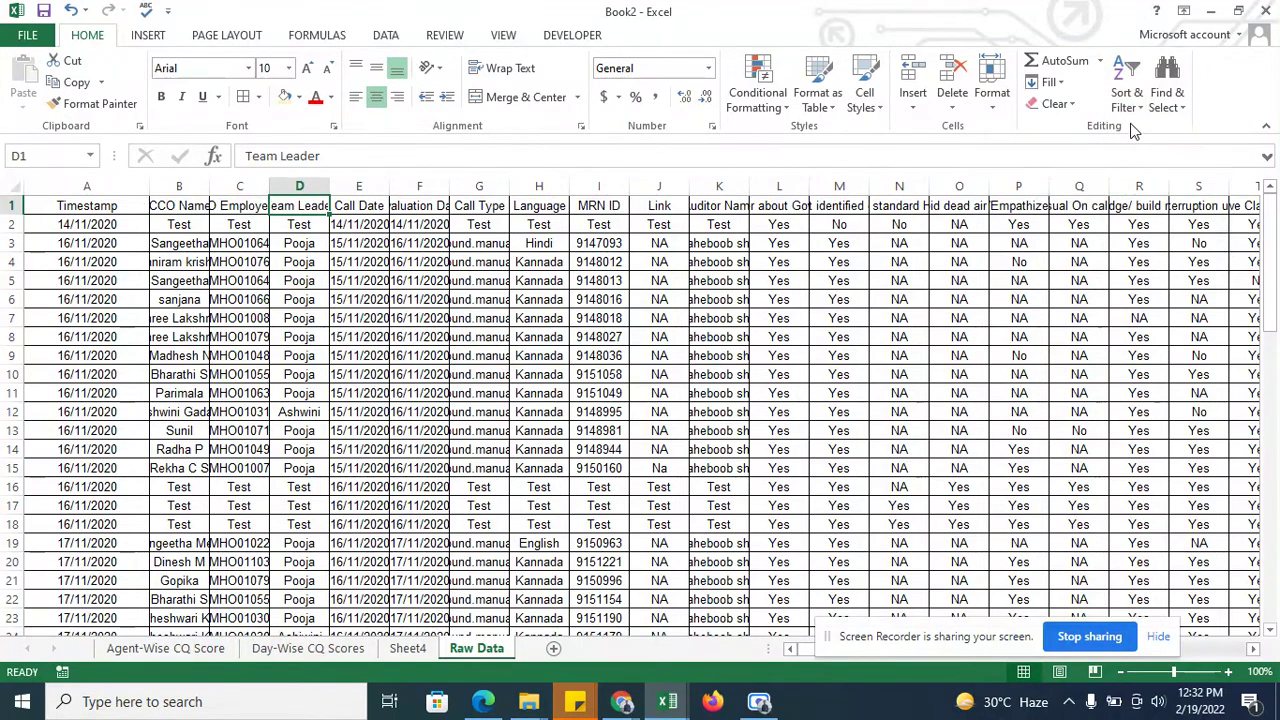
pyautogui.click(1130, 100)
pyautogui.click(1150, 196)
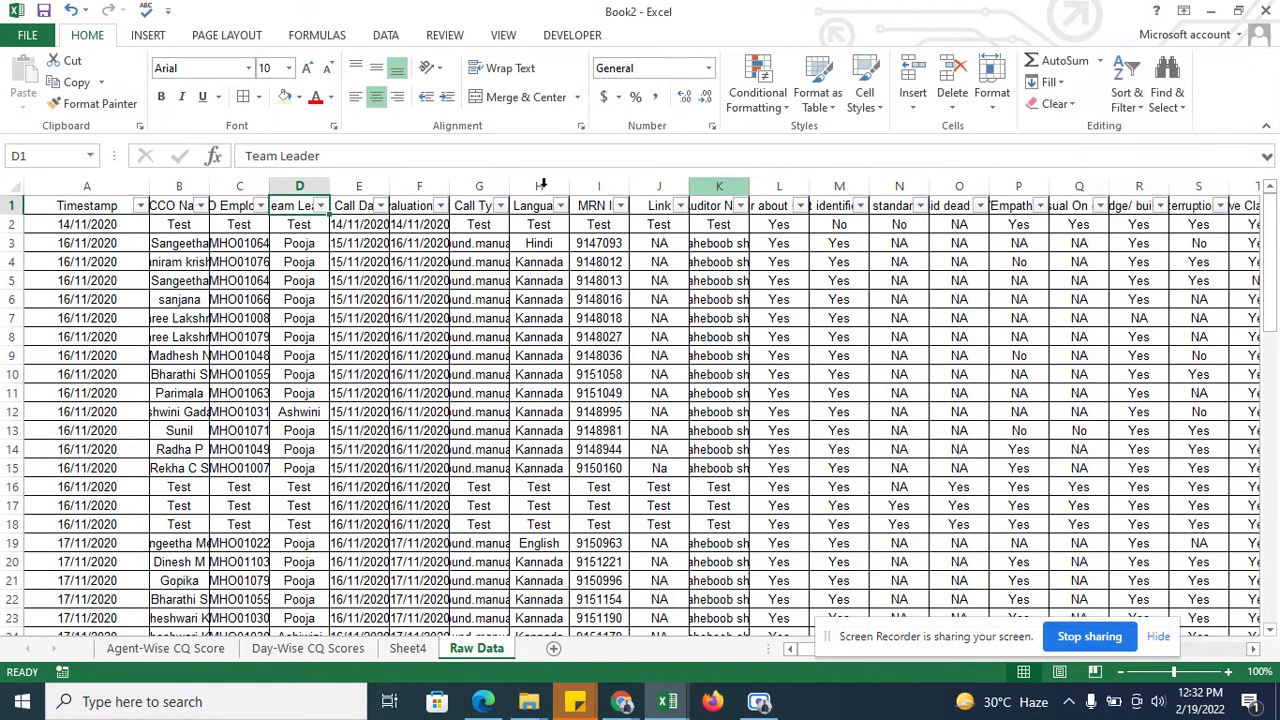
pyautogui.click(321, 206)
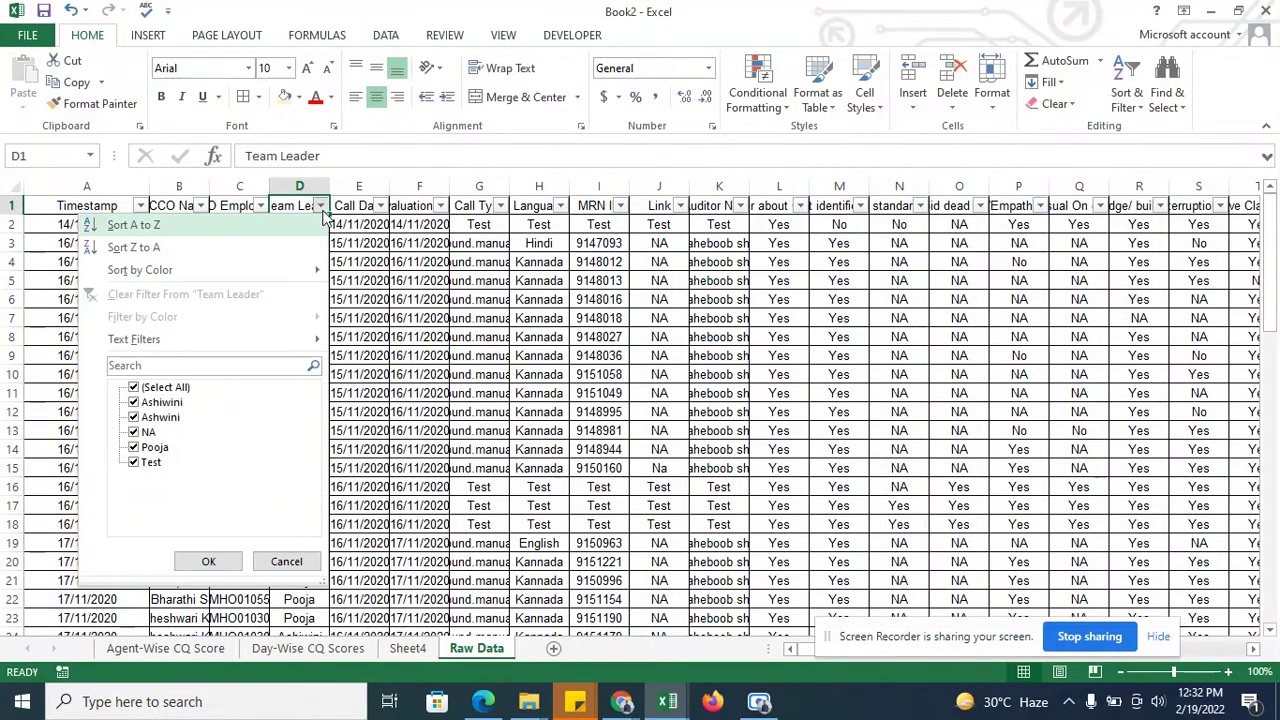
pyautogui.click(133, 387)
pyautogui.click(133, 432)
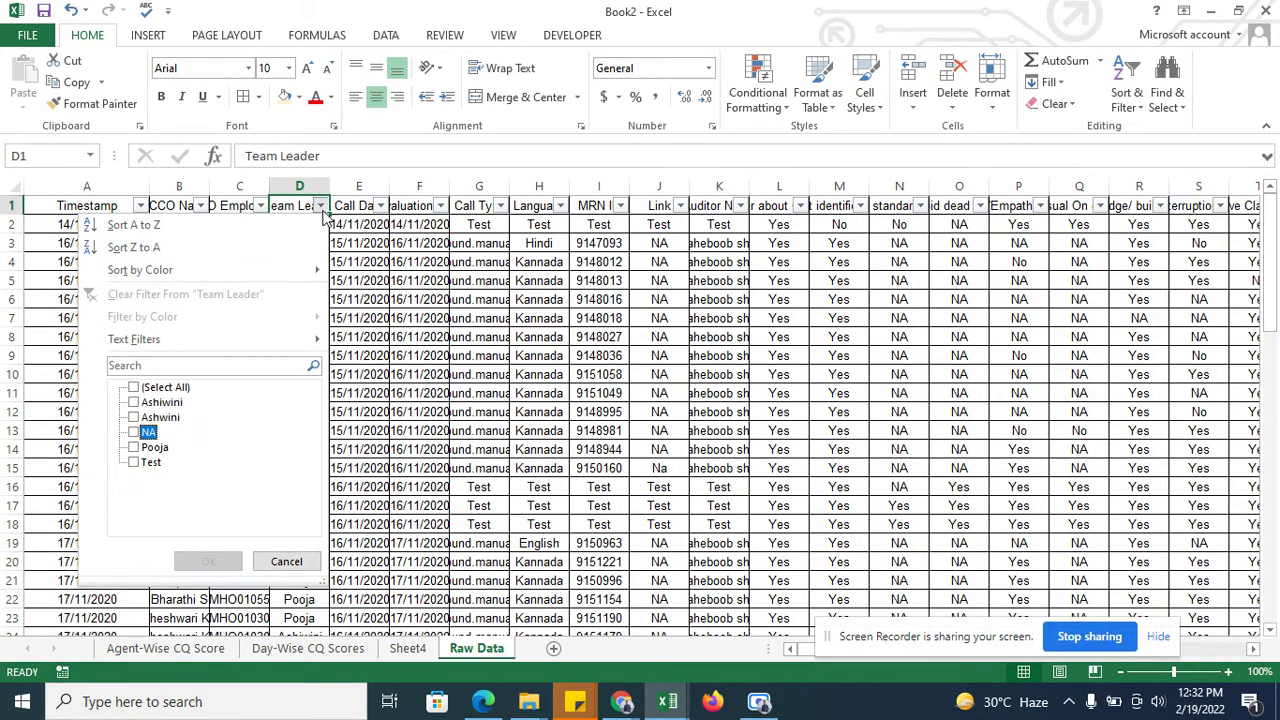
pyautogui.click(208, 561)
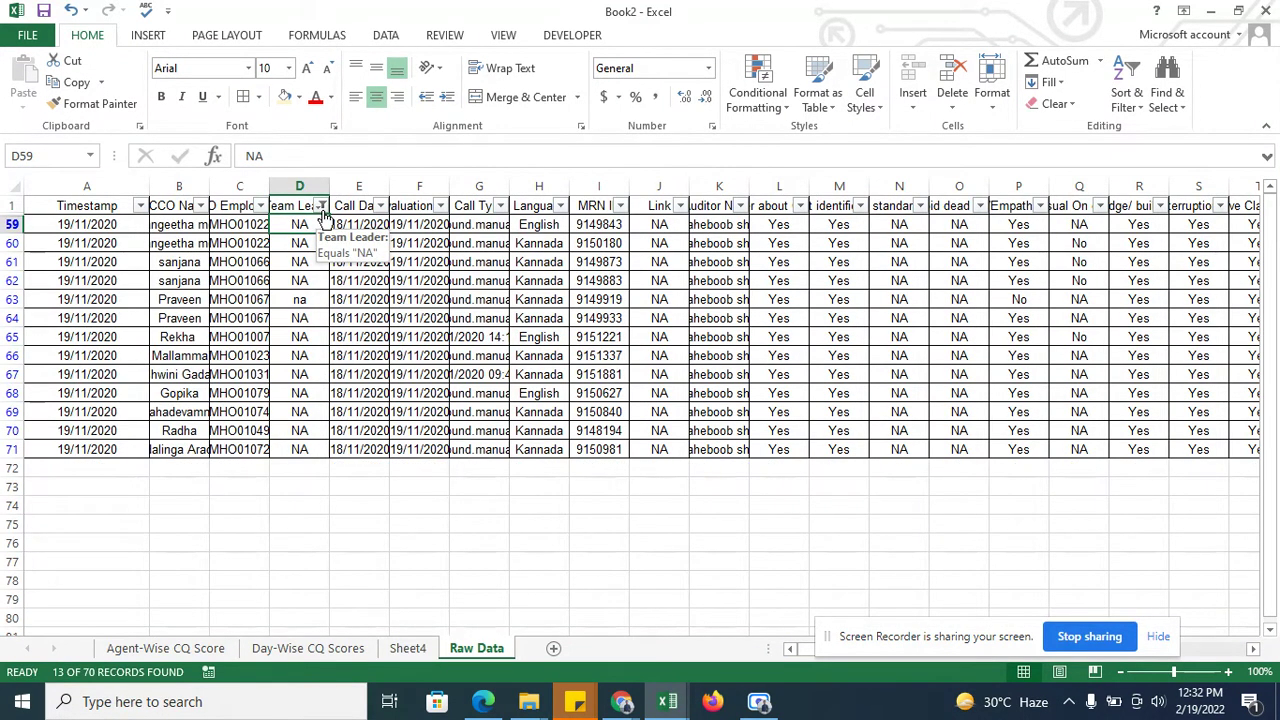
# Step: Fill 'No Team Leader' into all filtered NA rows from D59, then clear the filter
pyautogui.write('No T')
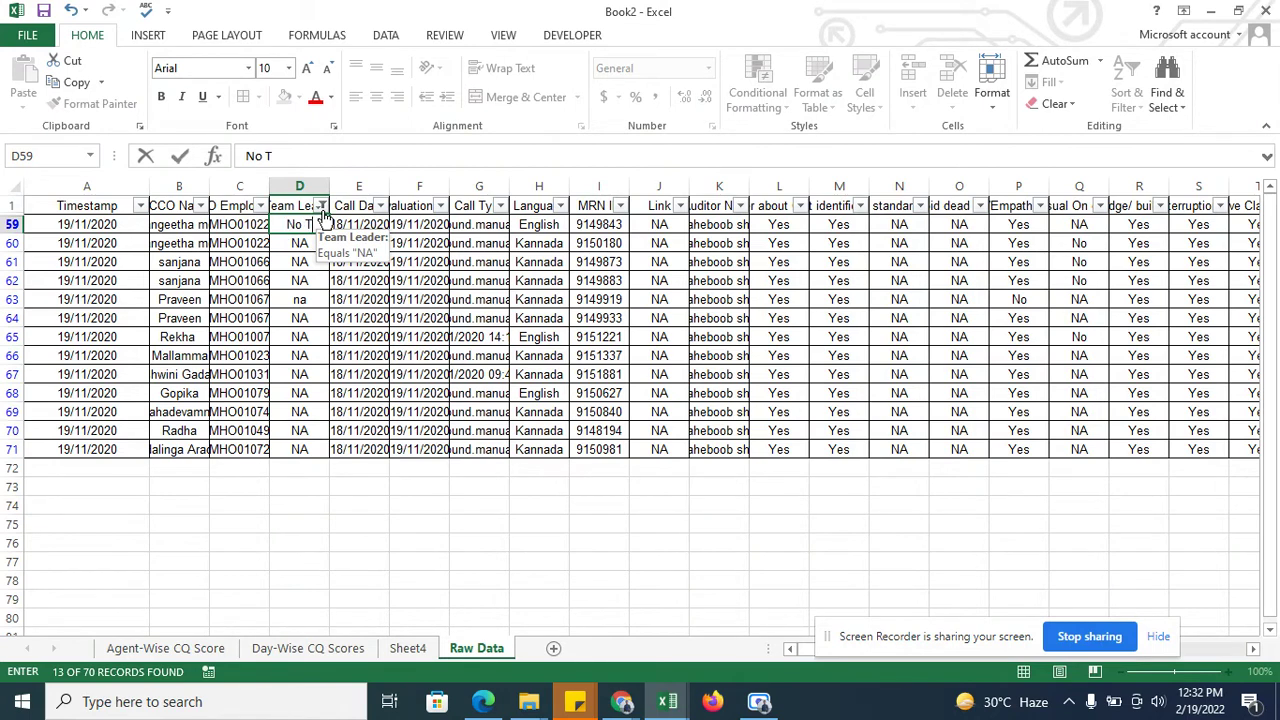
pyautogui.write('eam')
pyautogui.press('BackSpace')
pyautogui.press('BackSpace')
pyautogui.press('BackSpace')
pyautogui.write('eam L')
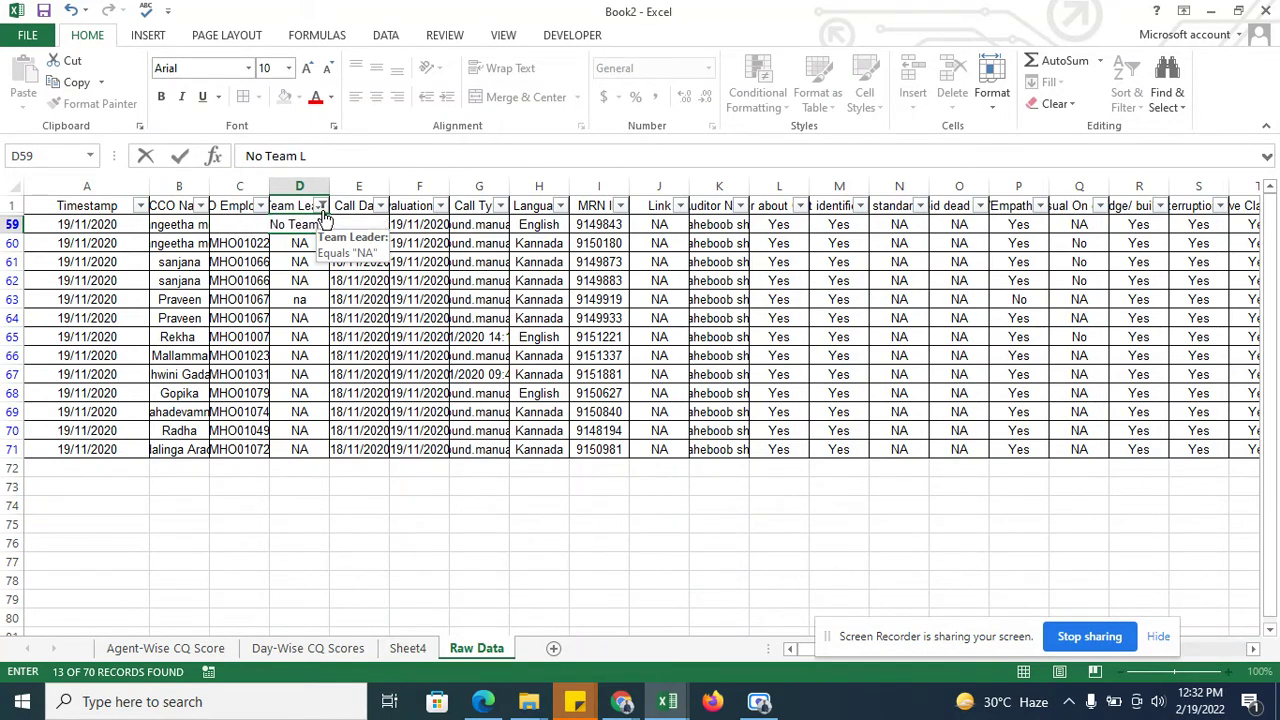
pyautogui.write('eader')
pyautogui.press('Return')
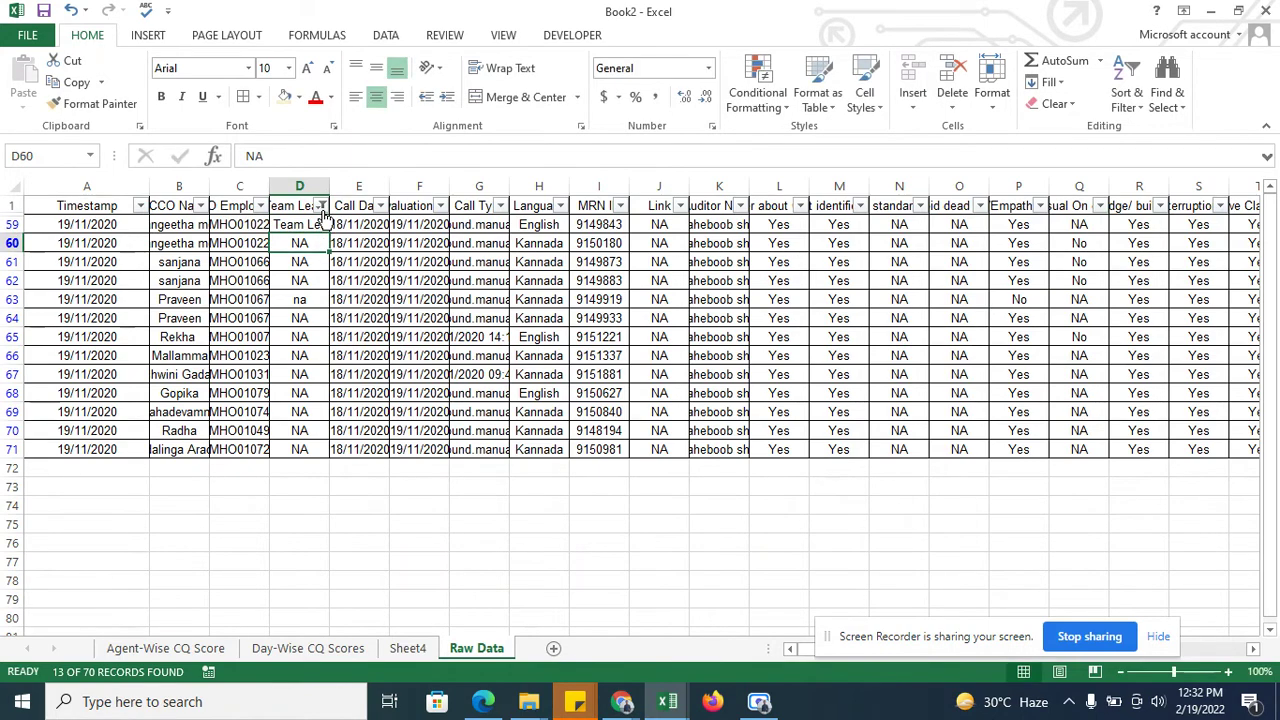
pyautogui.press('Up')
pyautogui.hotkey('shift', 'Down')
pyautogui.hotkey('shift', 'Down')
pyautogui.hotkey('shift', 'Down')
pyautogui.hotkey('shift', 'Down')
pyautogui.hotkey('shift', 'Down')
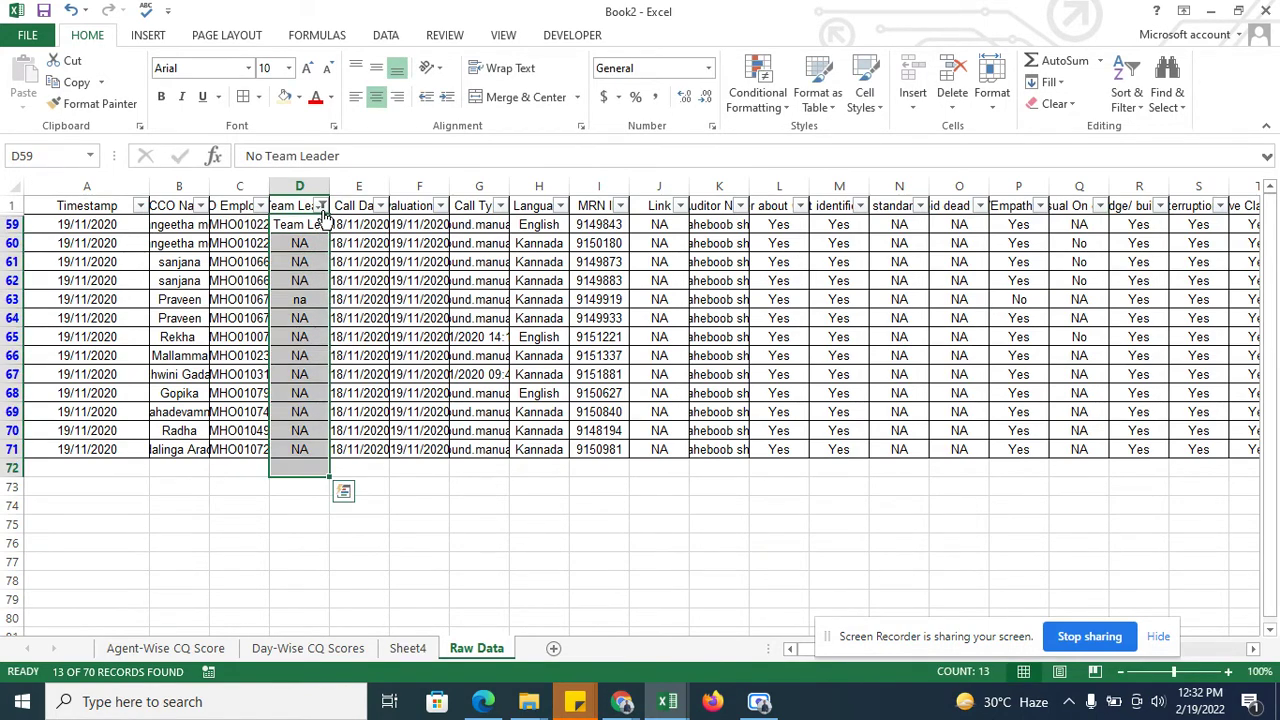
pyautogui.hotkey('ctrl', 'd')
pyautogui.click(323, 212)
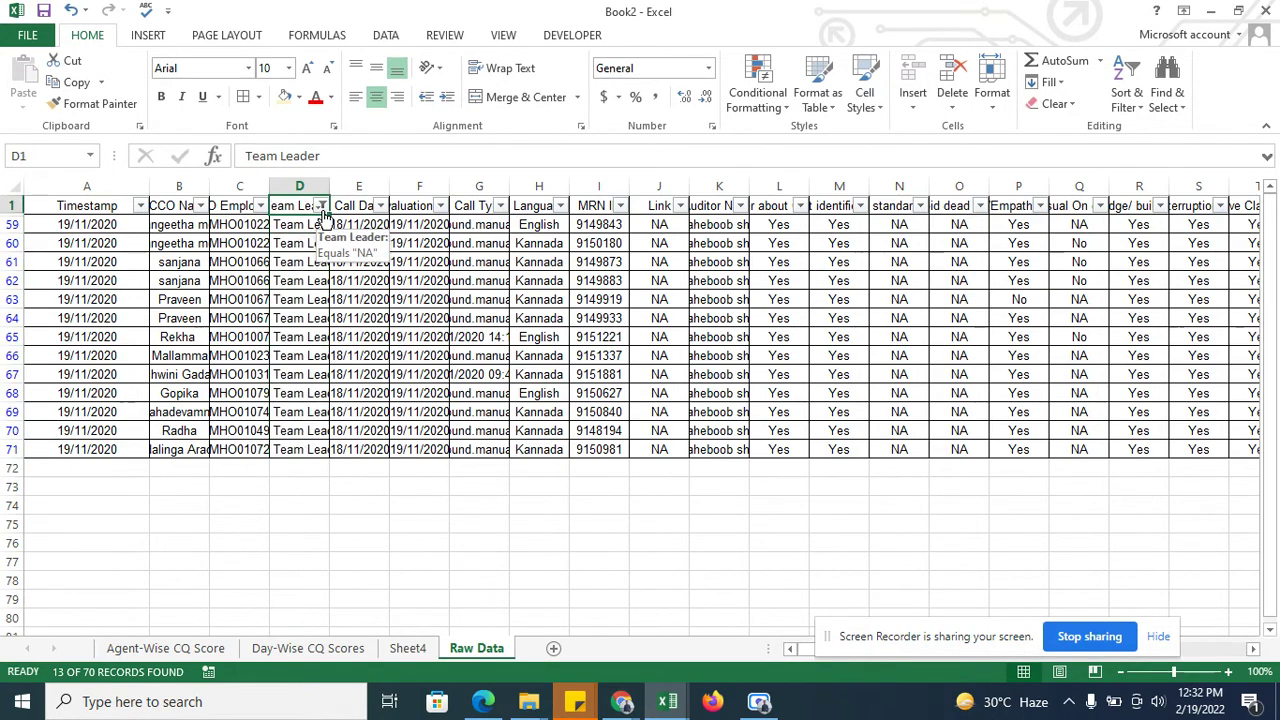
pyautogui.hotkey('alt', 'a')
pyautogui.press('c')
pyautogui.click(408, 648)
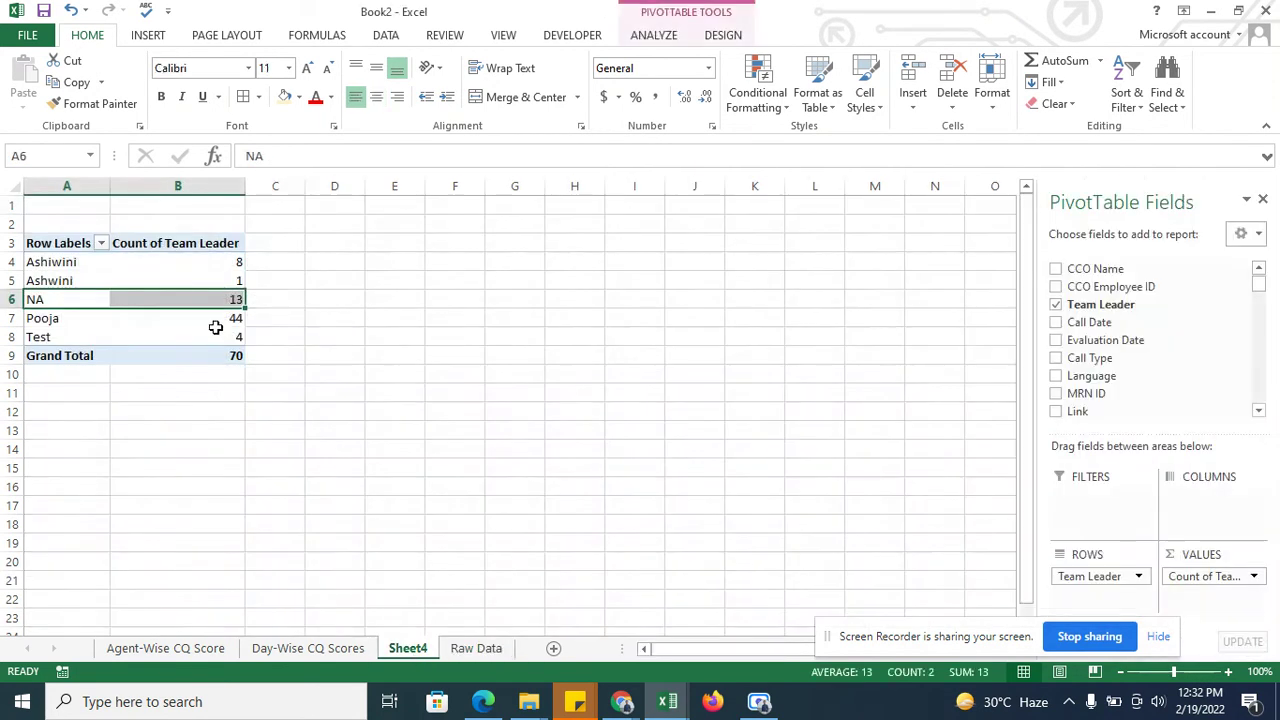
# Step: Refresh the Sheet4 pivot so the NA rows show as No Team Leader
pyautogui.rightClick(155, 262)
pyautogui.click(188, 348)
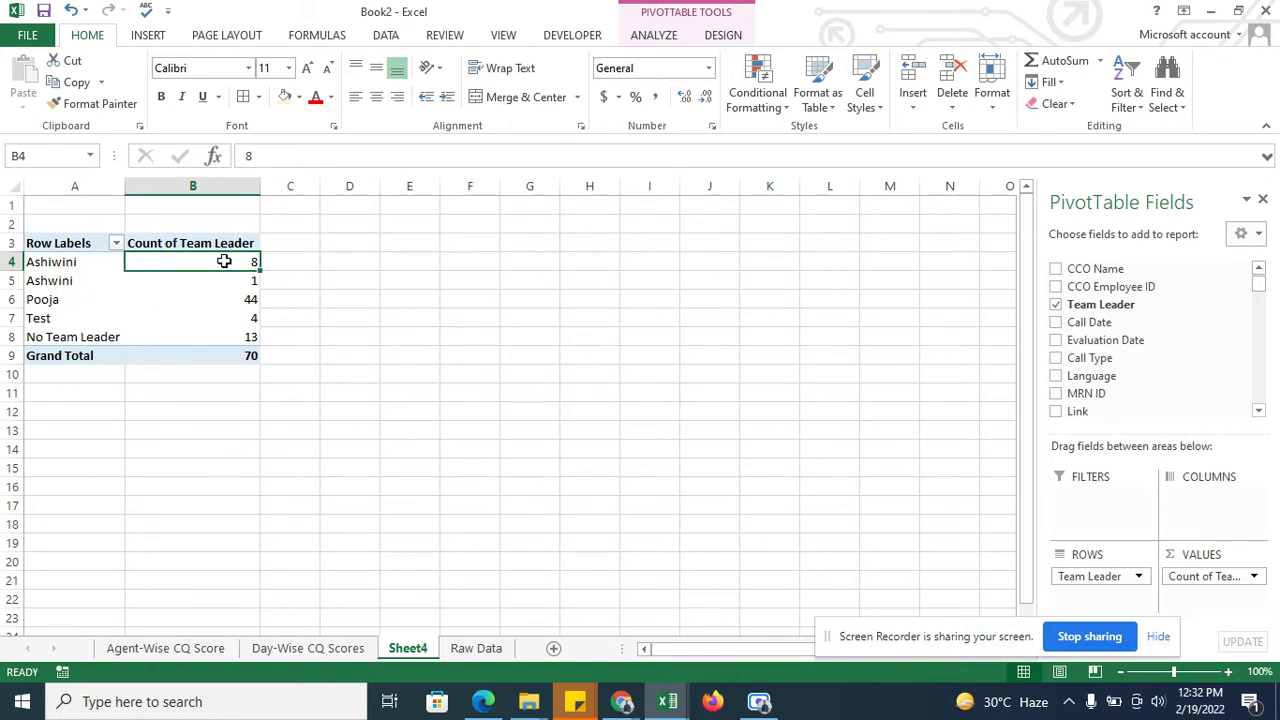
pyautogui.moveTo(224, 261)
pyautogui.click(211, 282)
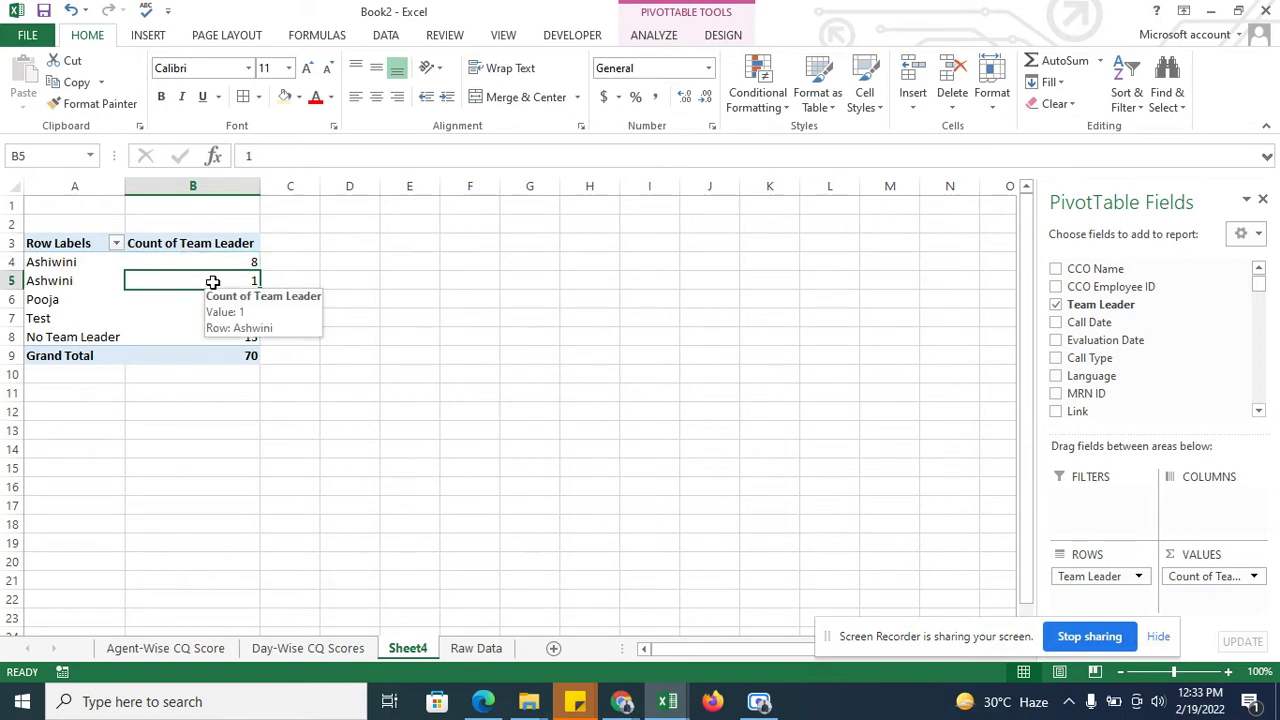
pyautogui.click(57, 291)
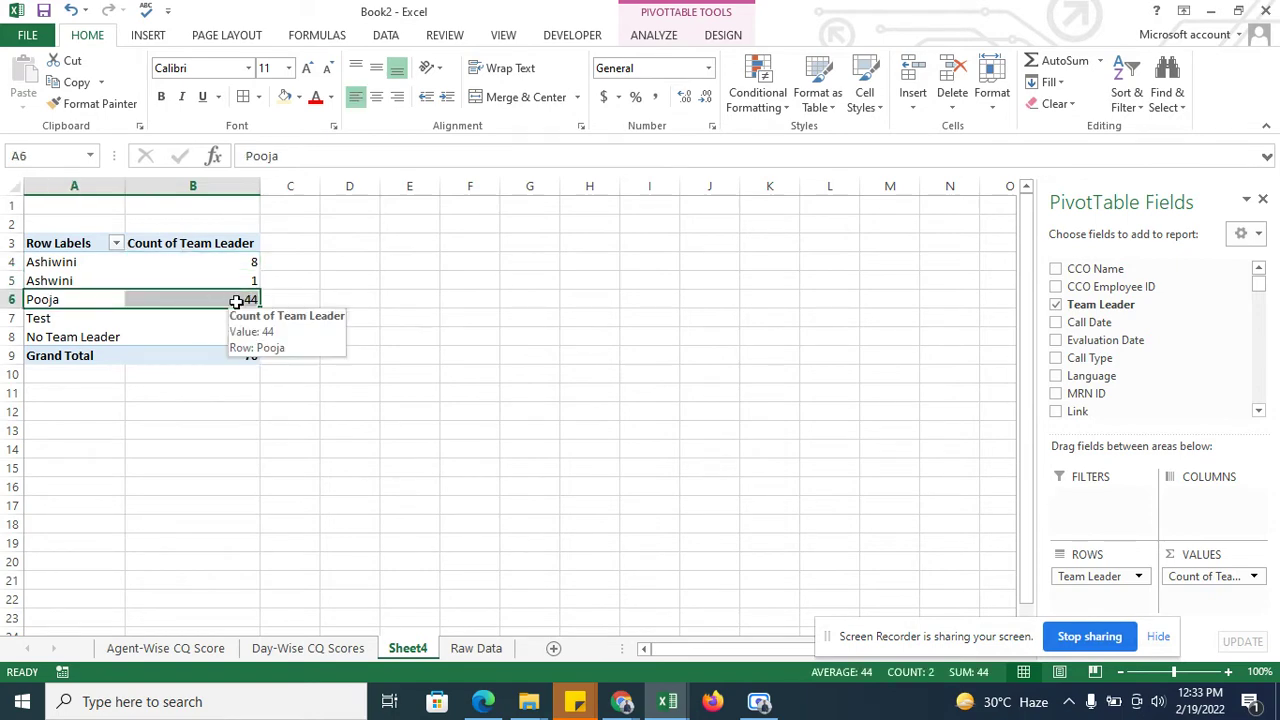
pyautogui.click(95, 333)
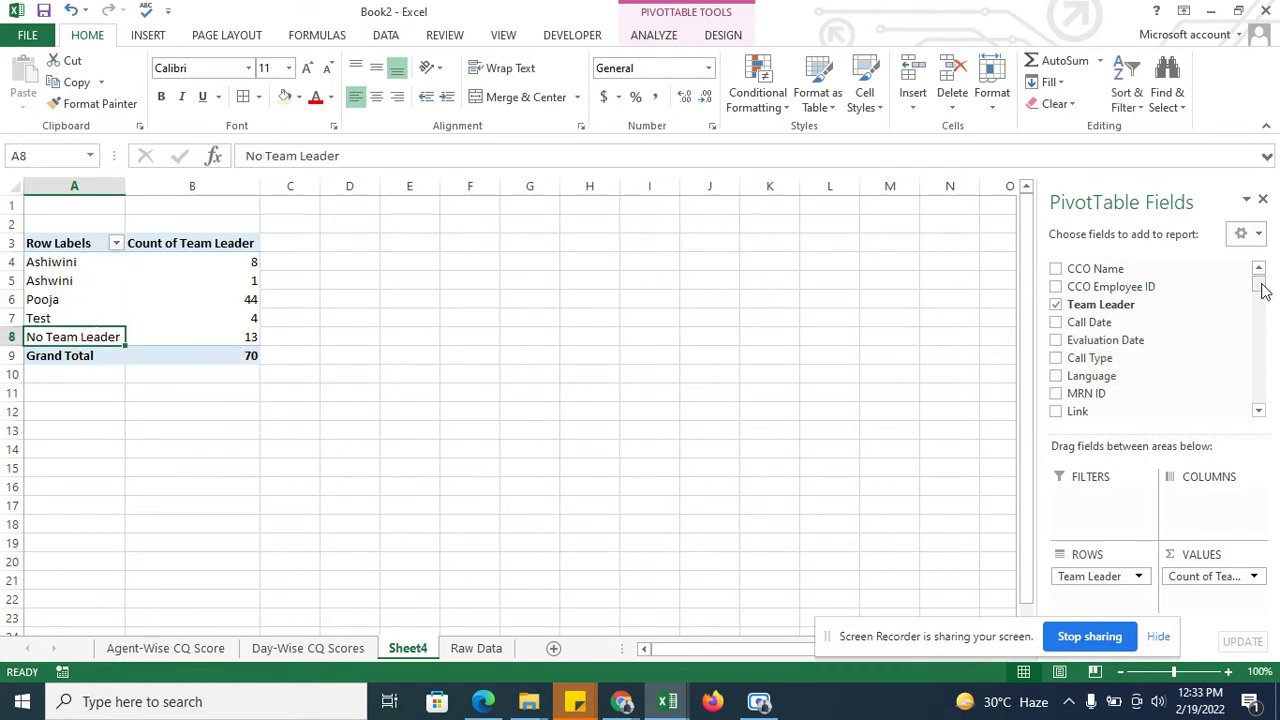
# Step: Add Score with FE to the pivot values, summarised as Average
pyautogui.moveTo(1259, 286); pyautogui.dragTo(1272, 408)
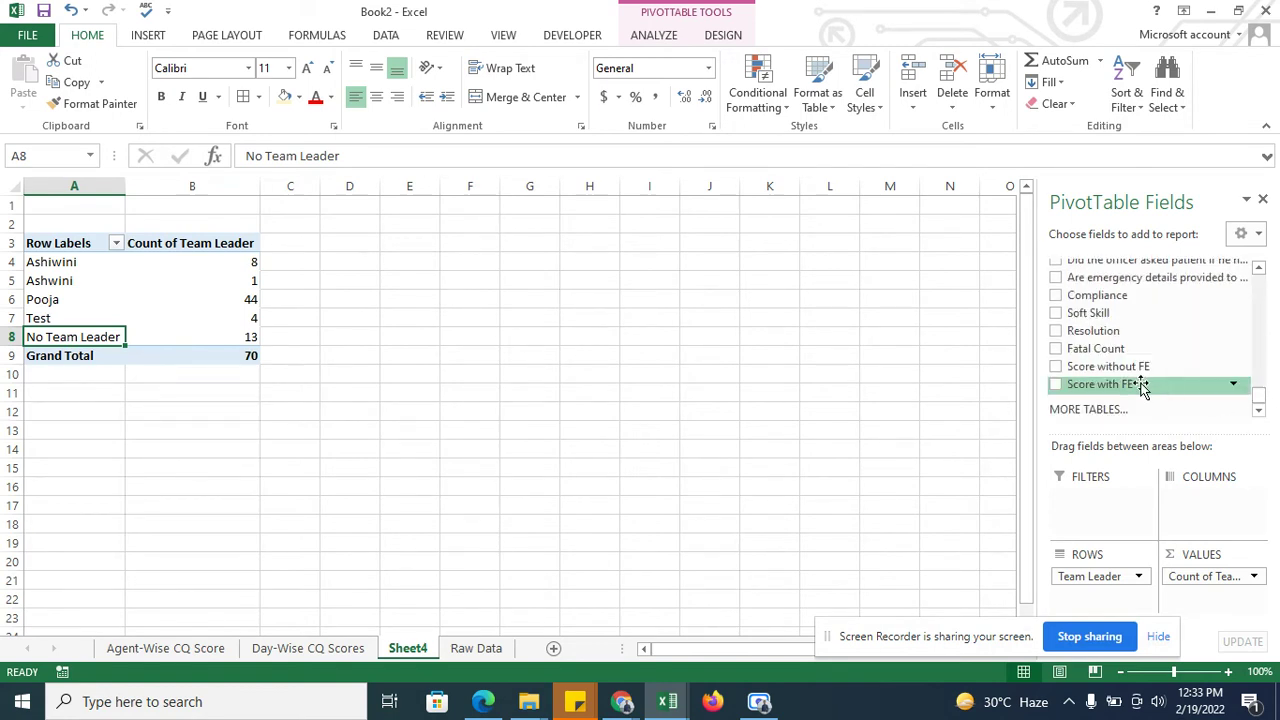
pyautogui.moveTo(1141, 386); pyautogui.dragTo(1226, 595)
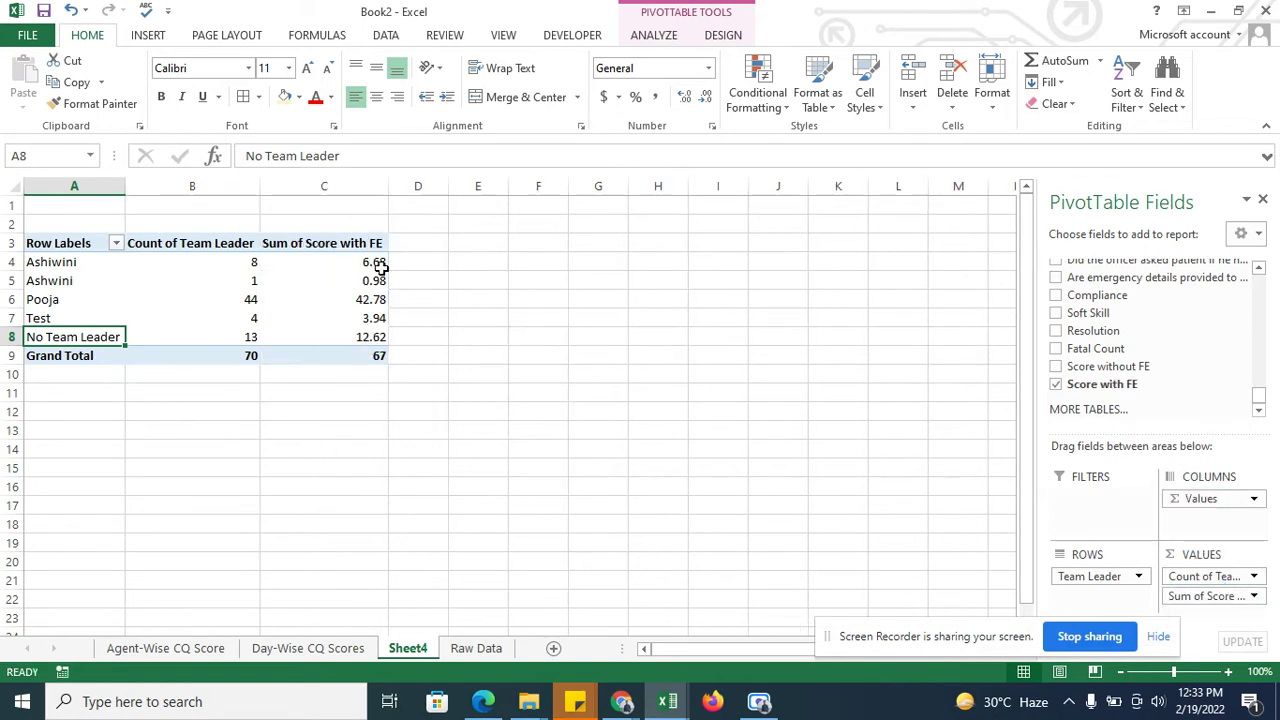
pyautogui.click(1207, 597)
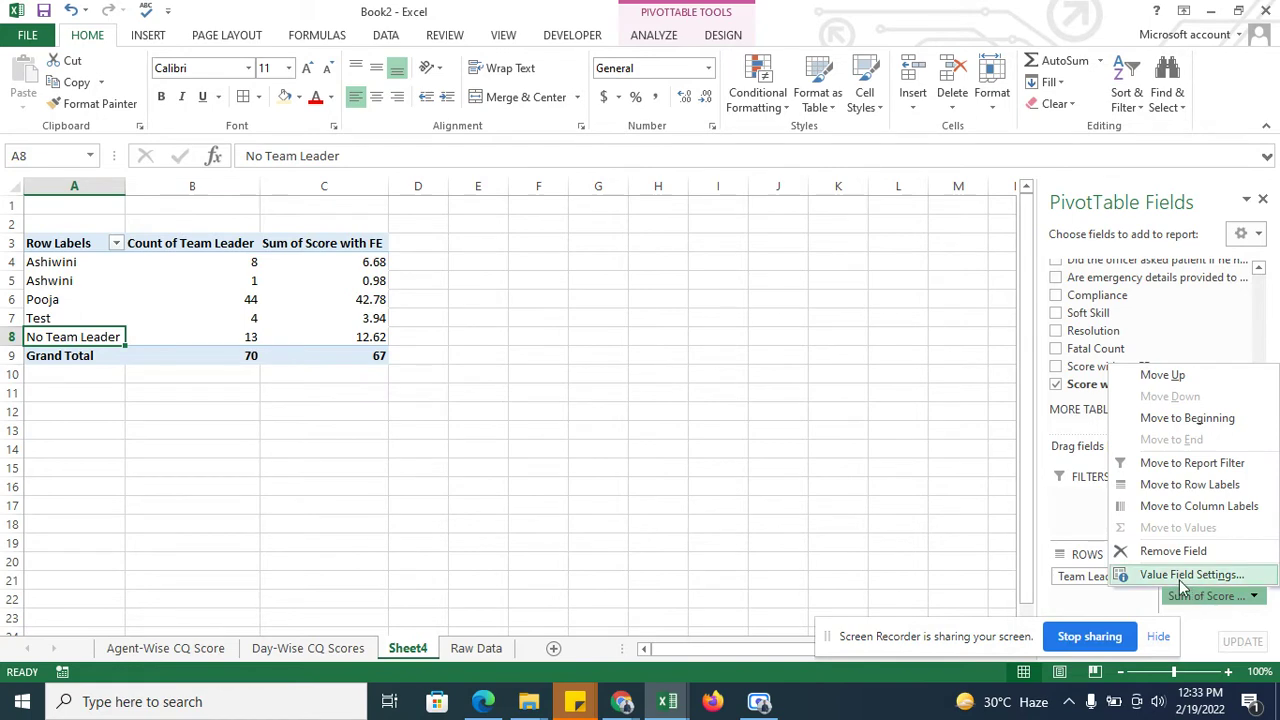
pyautogui.click(1190, 575)
pyautogui.click(456, 411)
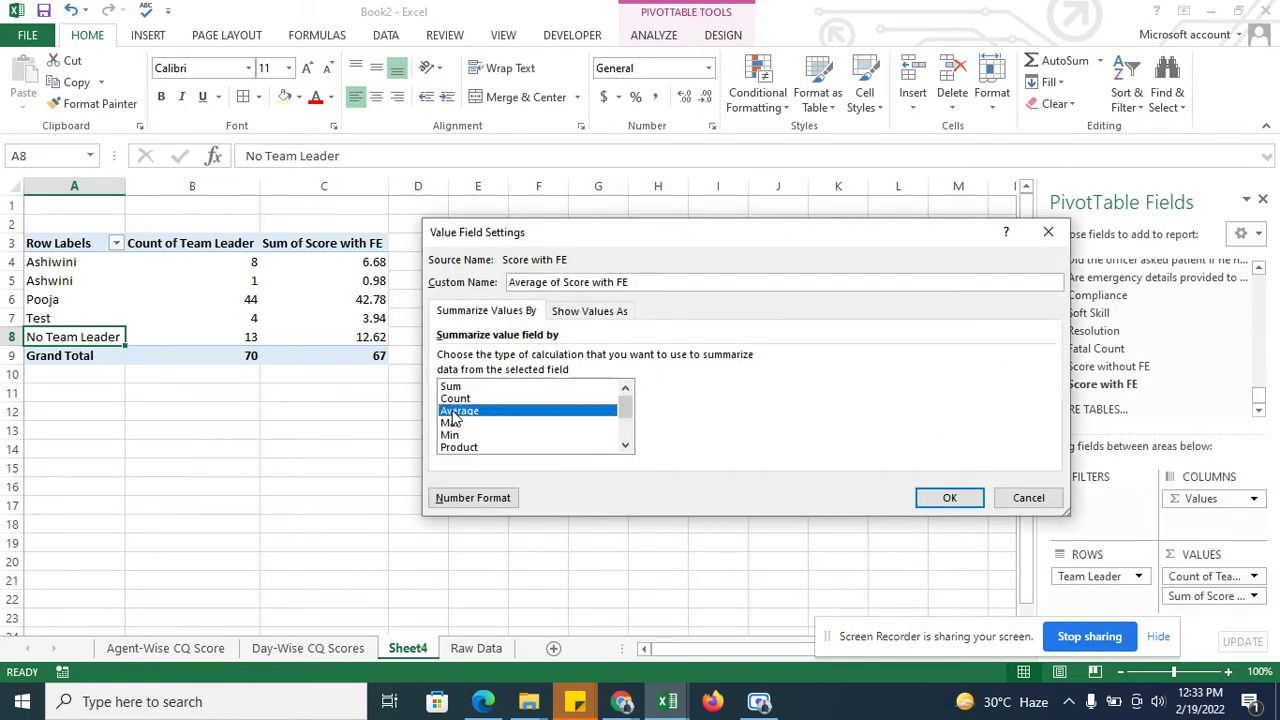
pyautogui.click(945, 496)
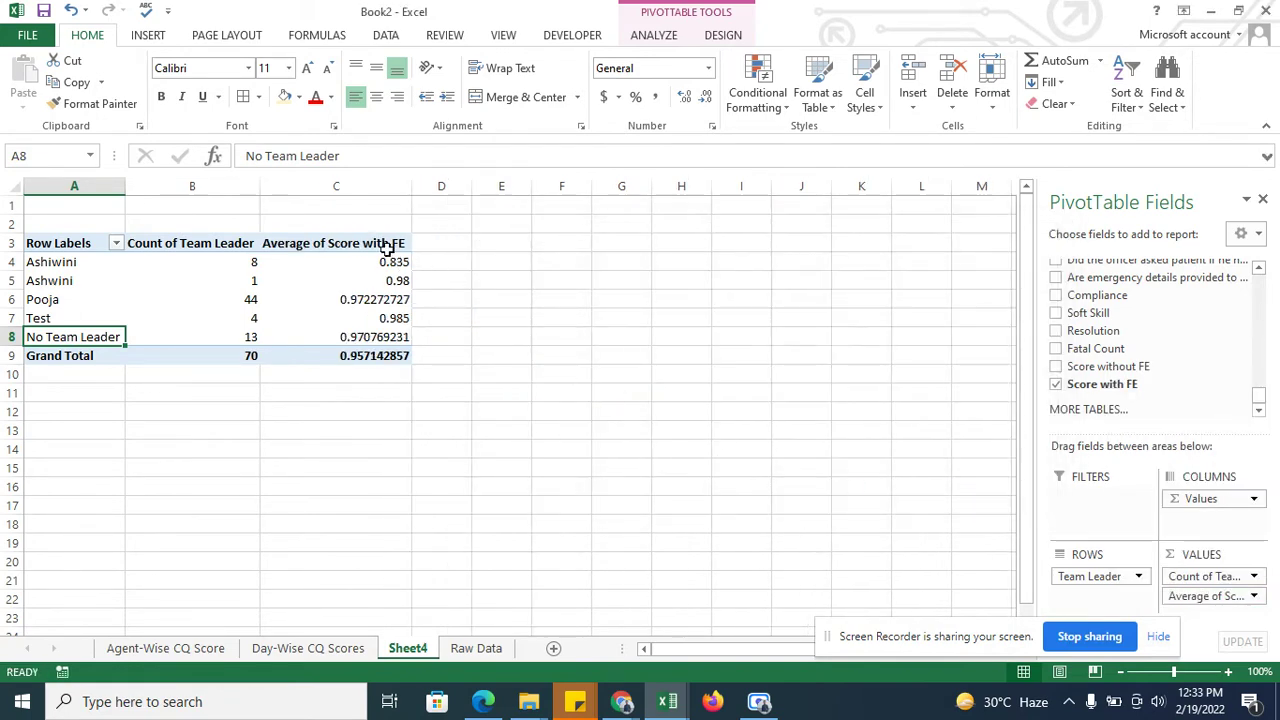
# Step: Format the average scores C4:C9 as percentages and rename the C3 header to '.Score'
pyautogui.moveTo(375, 263); pyautogui.dragTo(375, 356)
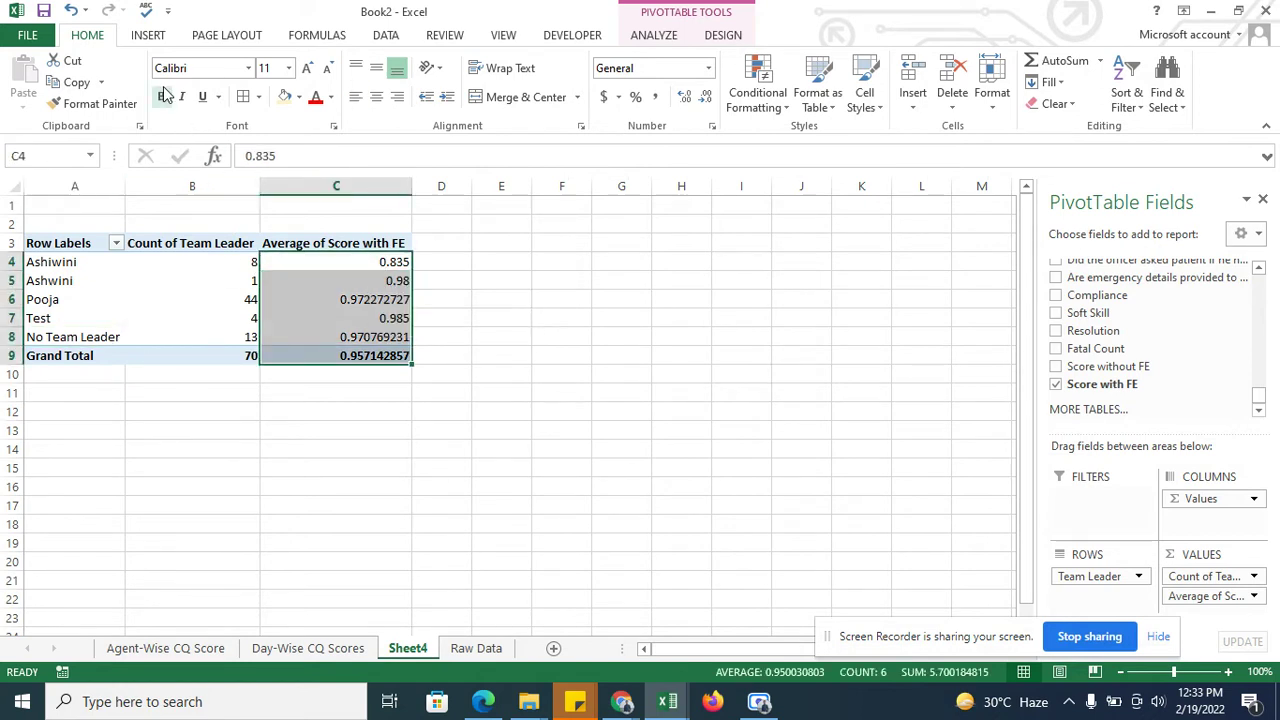
pyautogui.click(635, 97)
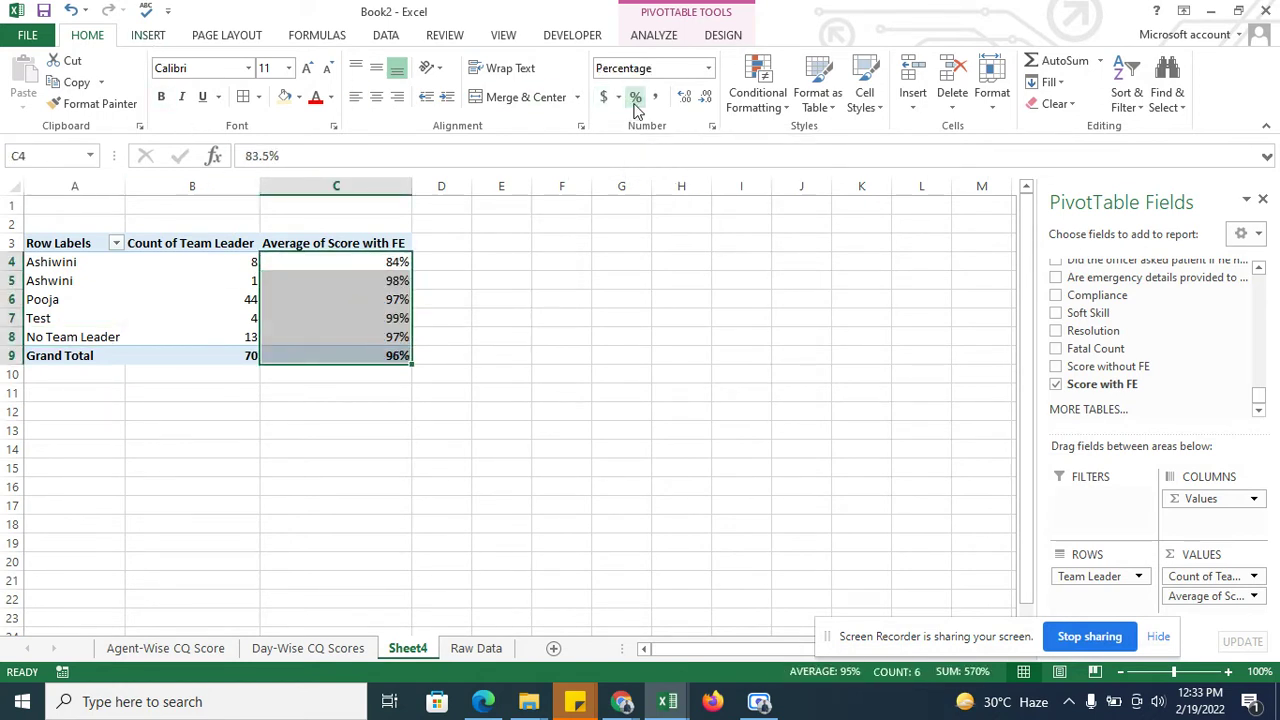
pyautogui.click(278, 246)
pyautogui.click(415, 158)
pyautogui.press('BackSpace')
pyautogui.press('BackSpace')
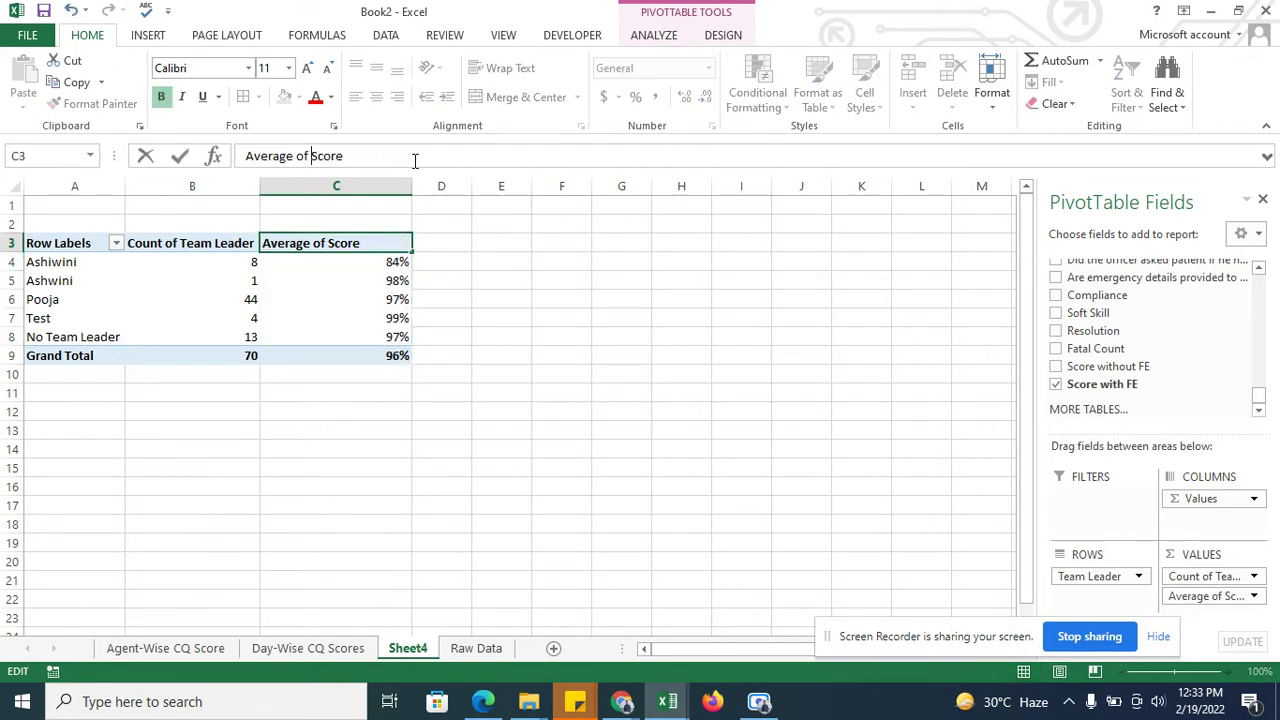
pyautogui.hotkey('ctrl', 'Left')
pyautogui.hotkey('ctrl', 'shift', 'Left')
pyautogui.hotkey('ctrl', 'shift', 'Left')
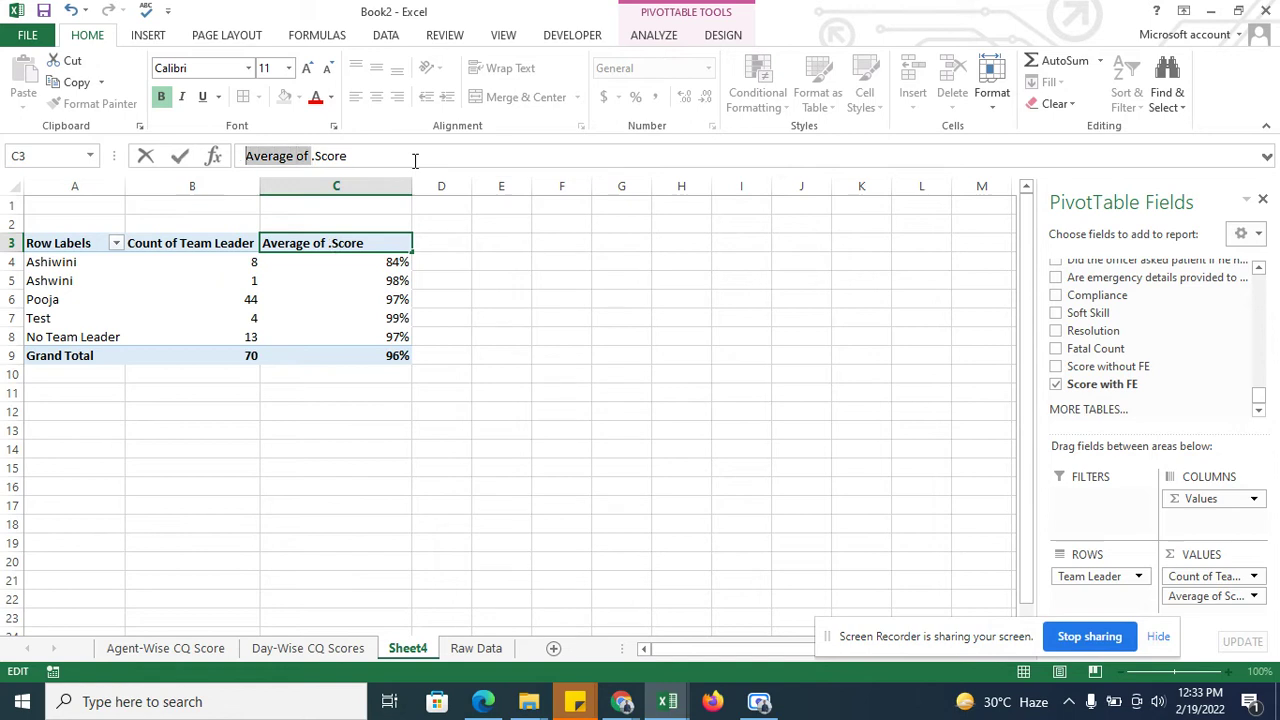
pyautogui.press('BackSpace')
pyautogui.press('Return')
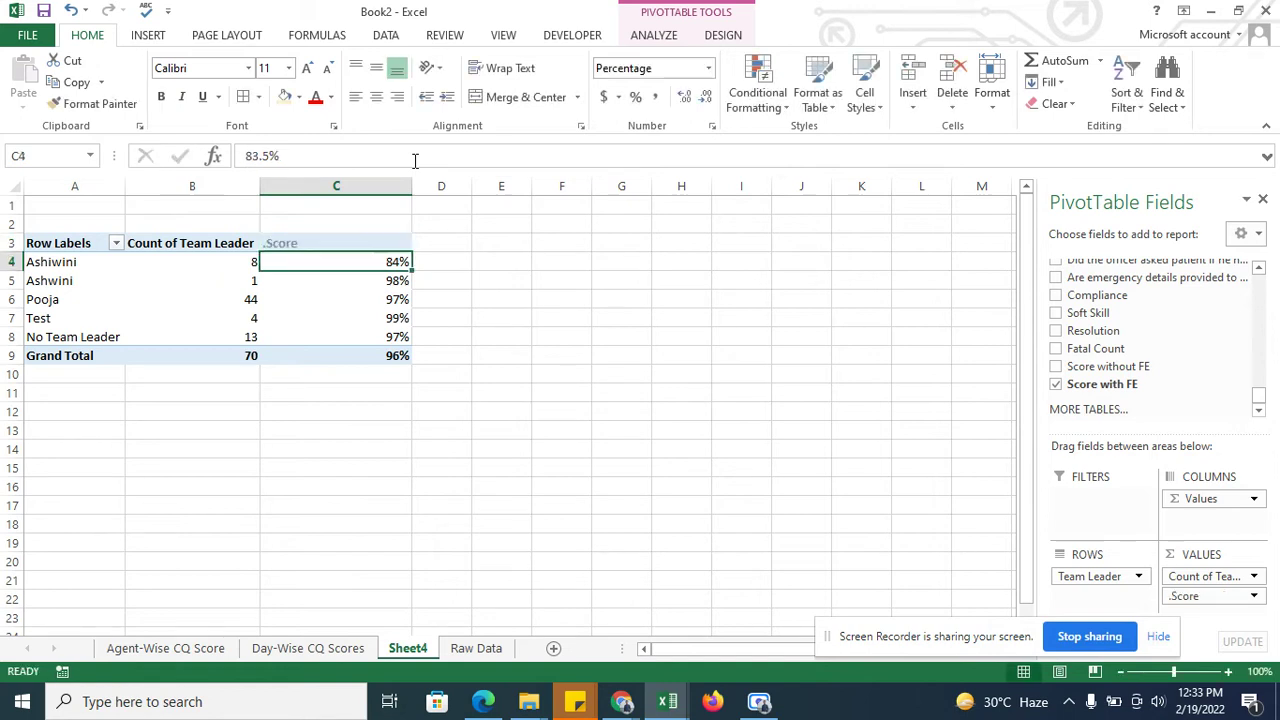
# Step: Rename the B3 header from Count of Team Leader to 'Audits Count'
pyautogui.press('Up')
pyautogui.press('Left')
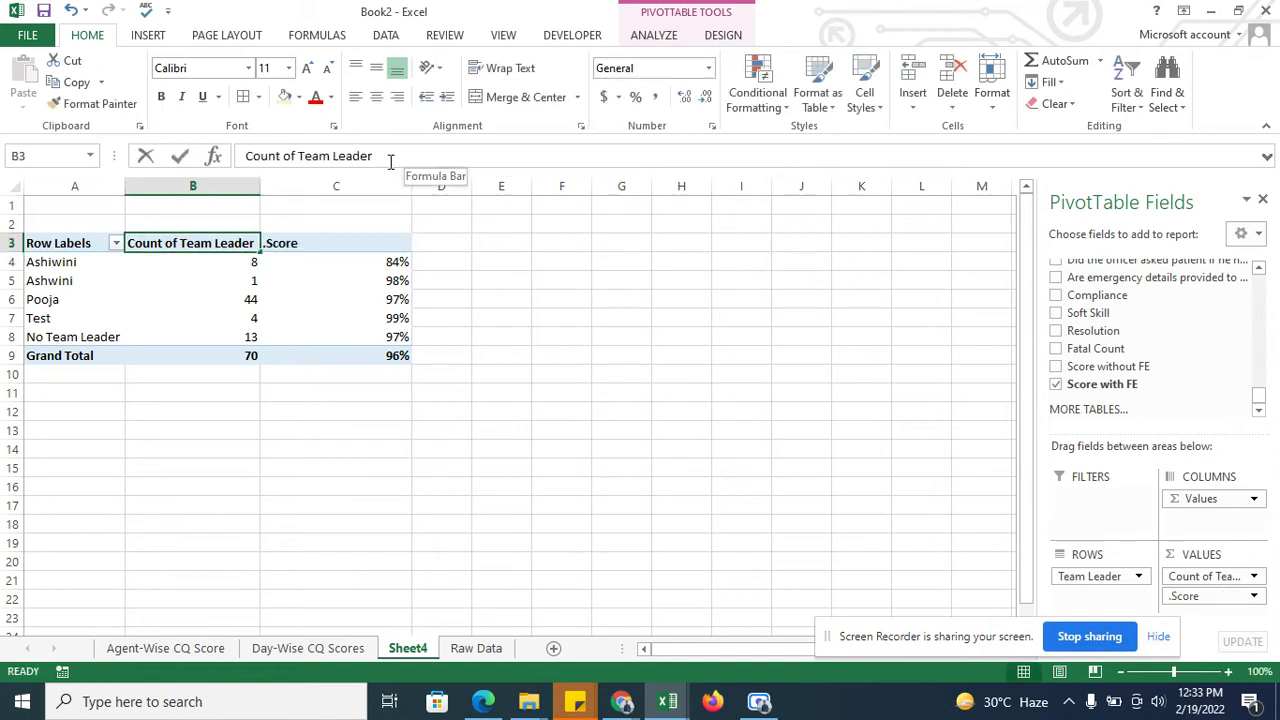
pyautogui.moveTo(384, 158); pyautogui.dragTo(293, 155)
pyautogui.press('BackSpace')
pyautogui.press('BackSpace')
pyautogui.press('BackSpace')
pyautogui.press('BackSpace')
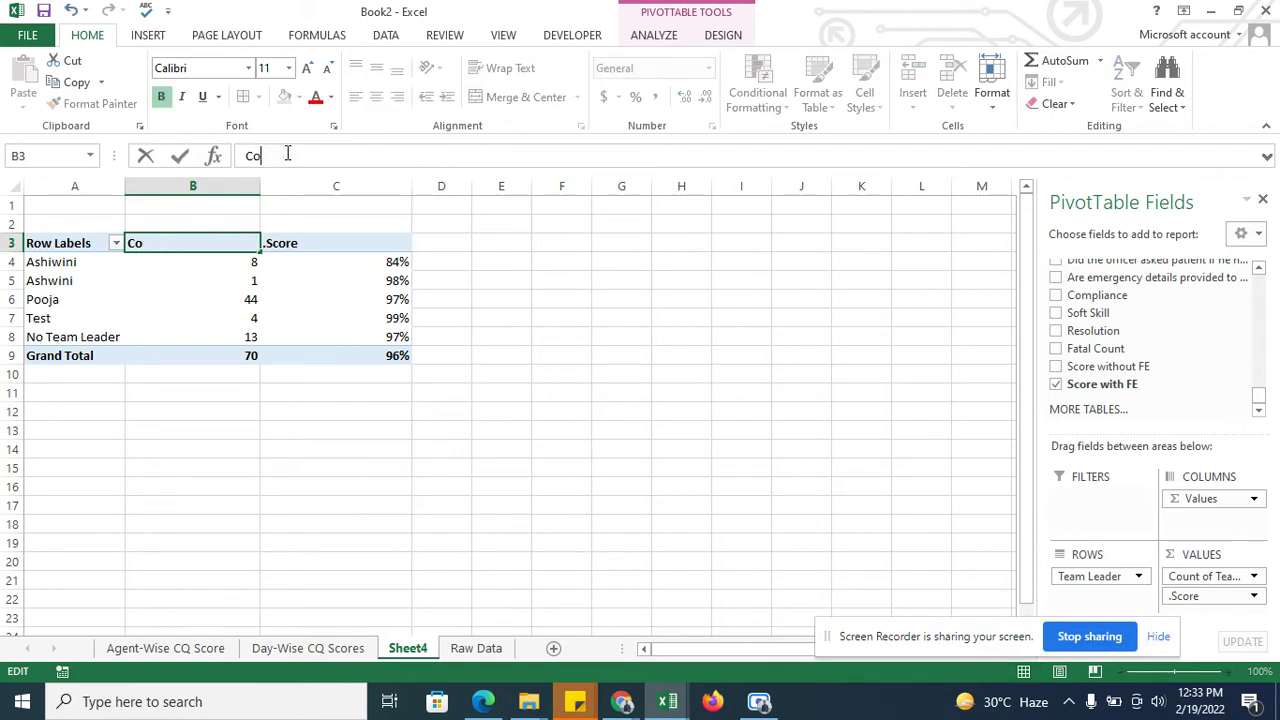
pyautogui.press('BackSpace')
pyautogui.write('Co')
pyautogui.press('BackSpace')
pyautogui.press('BackSpace')
pyautogui.press('BackSpace')
pyautogui.press('BackSpace')
pyautogui.write('udit')
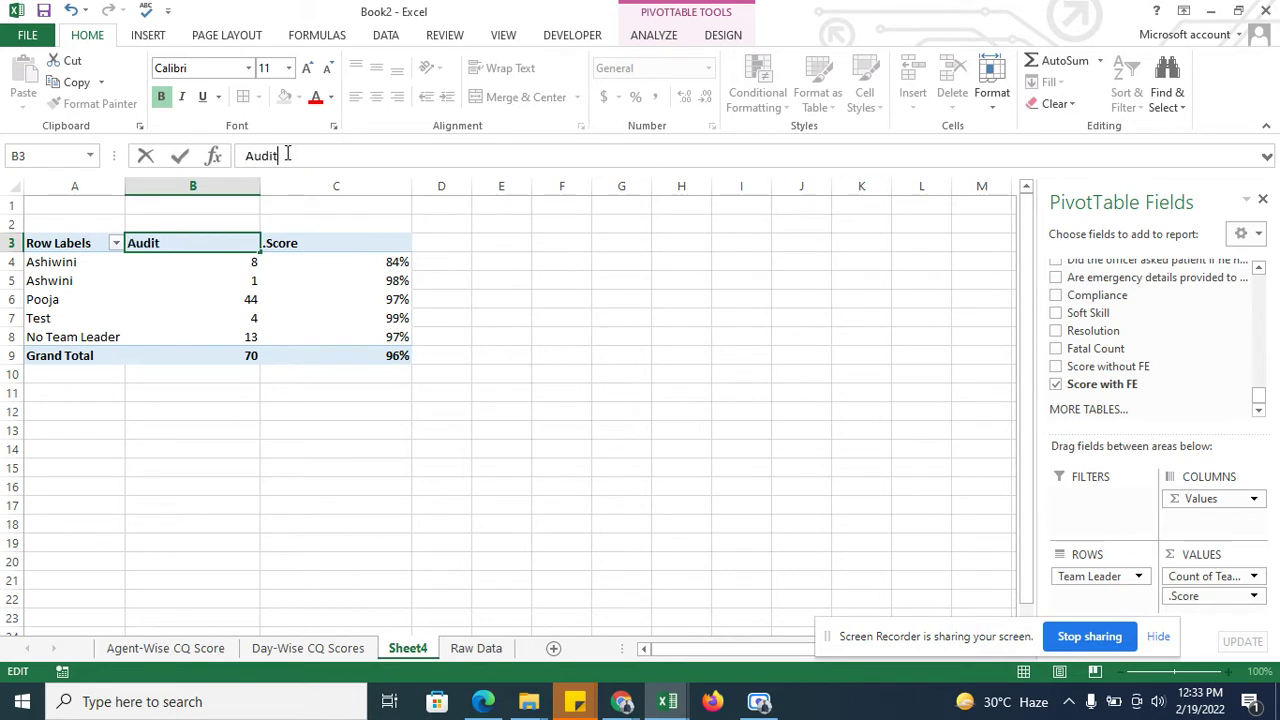
pyautogui.write('s Count')
pyautogui.press('Return')
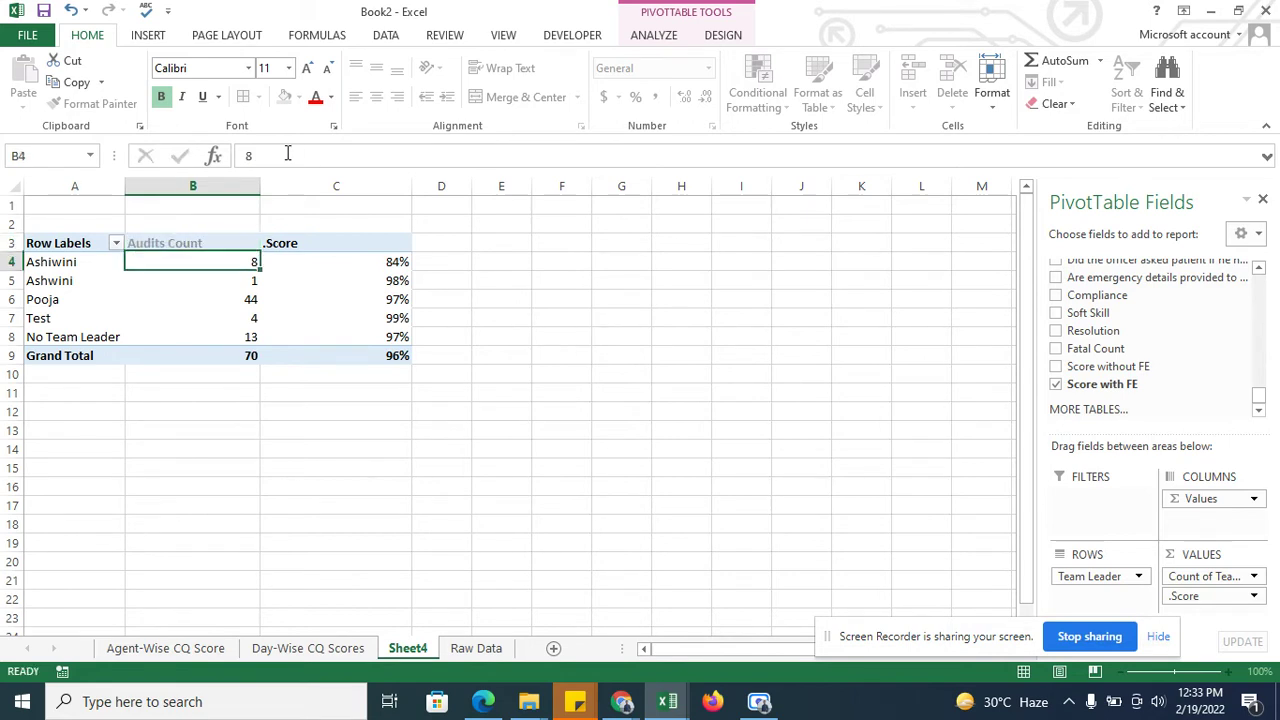
pyautogui.press('Up')
pyautogui.press('Left')
pyautogui.hotkey('shift', 'Right')
pyautogui.hotkey('shift', 'Right')
# Step: Centre the pivot table A3:C9 and autofit its columns
pyautogui.hotkey('ctrl', 'shift', 'Down')
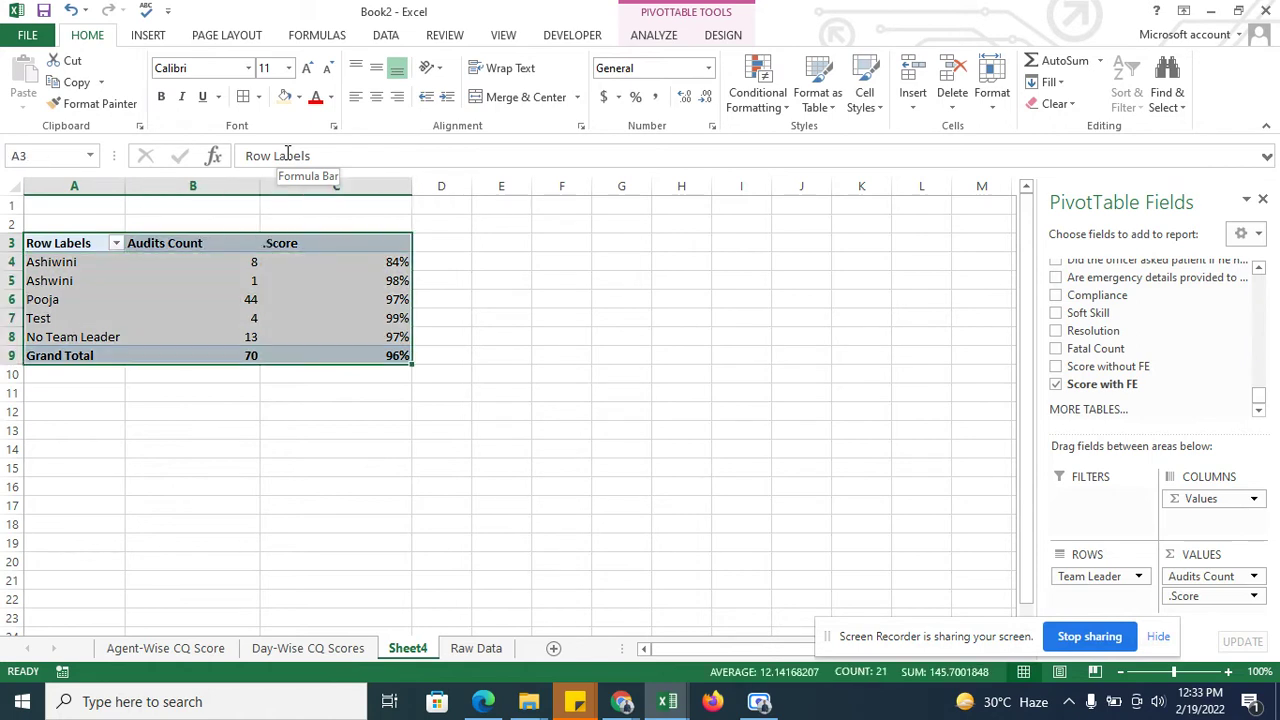
pyautogui.click(376, 97)
pyautogui.click(992, 95)
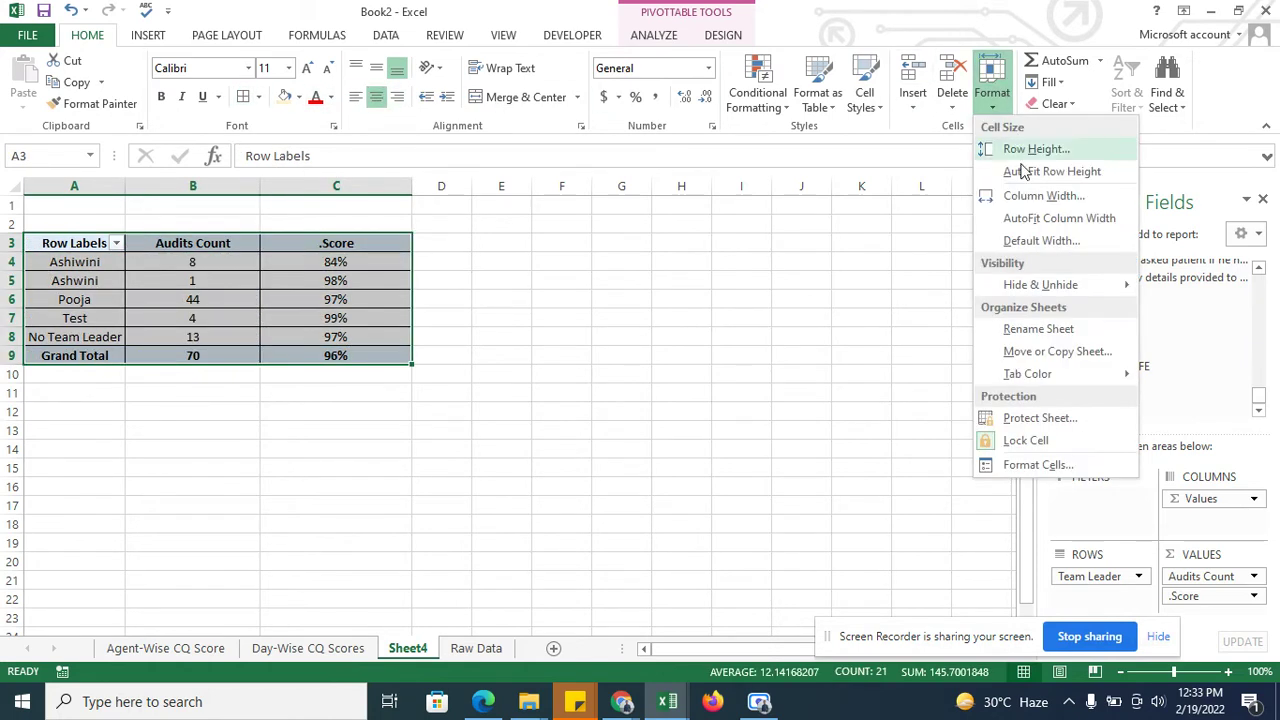
pyautogui.click(1030, 220)
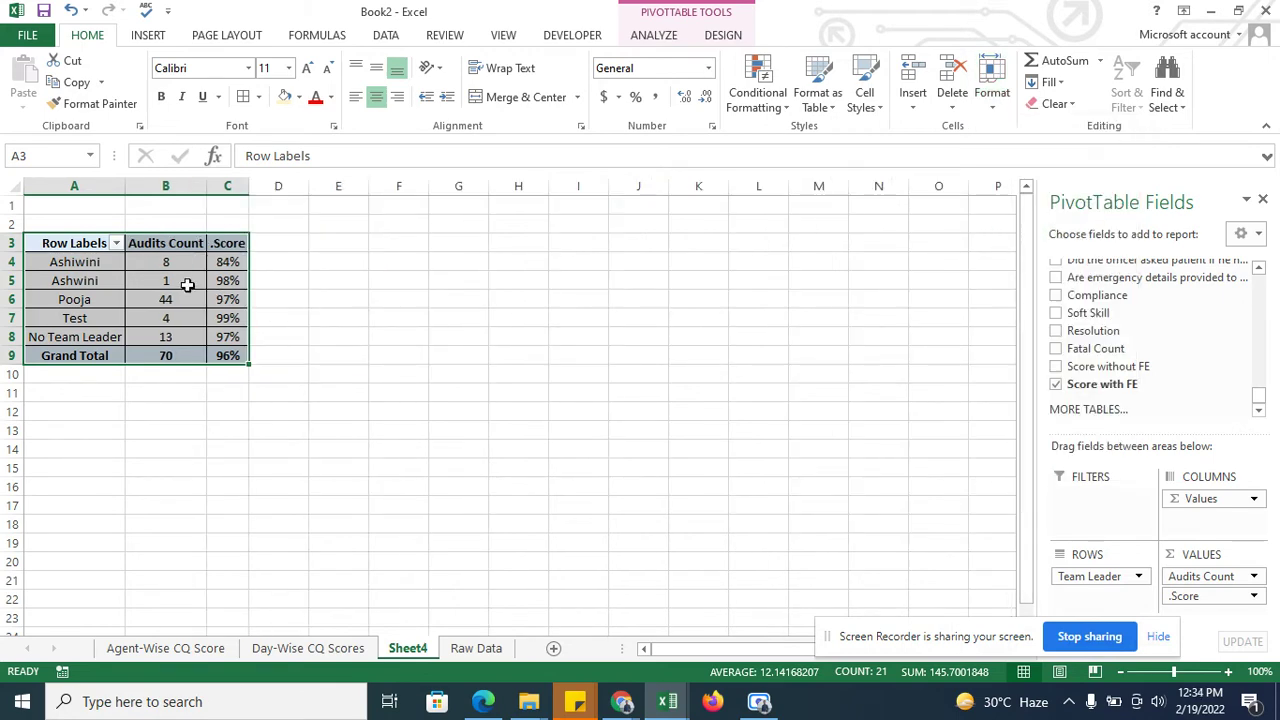
# Step: Apply a green-yellow-red colour scale to the .Score percentages C4:C9
pyautogui.click(226, 265)
pyautogui.hotkey('ctrl', 'shift', 'Down')
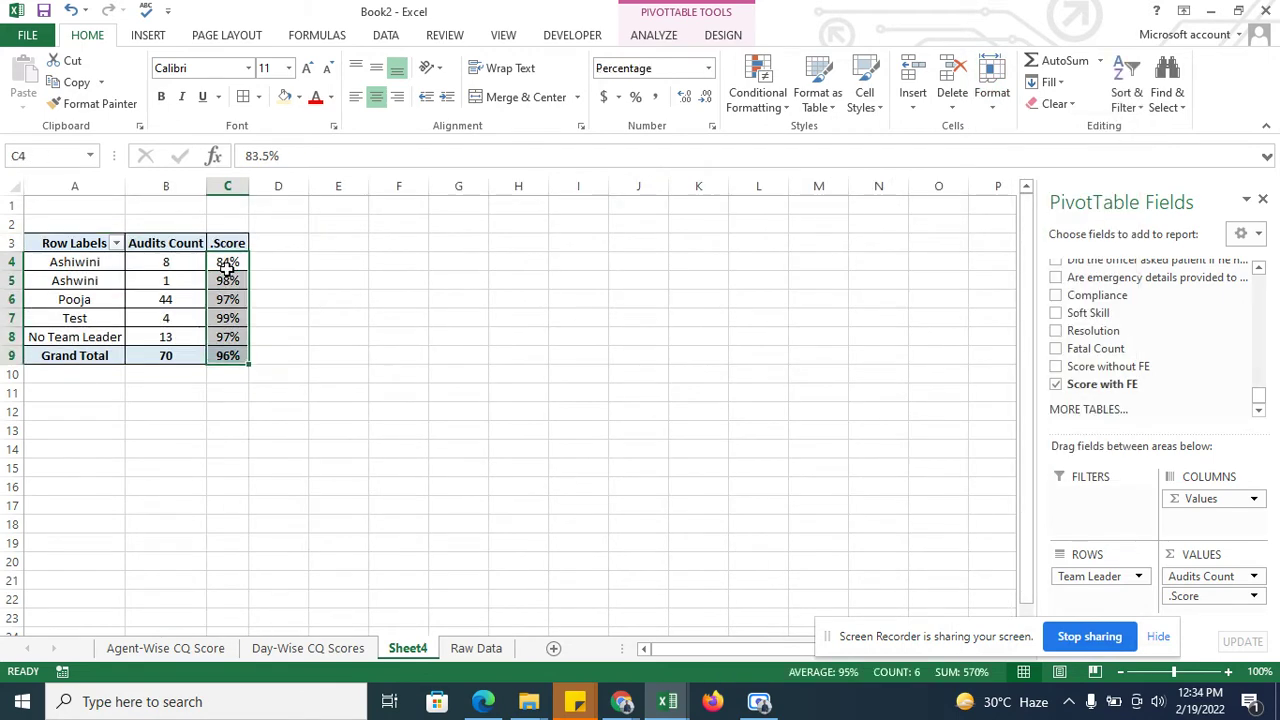
pyautogui.click(758, 100)
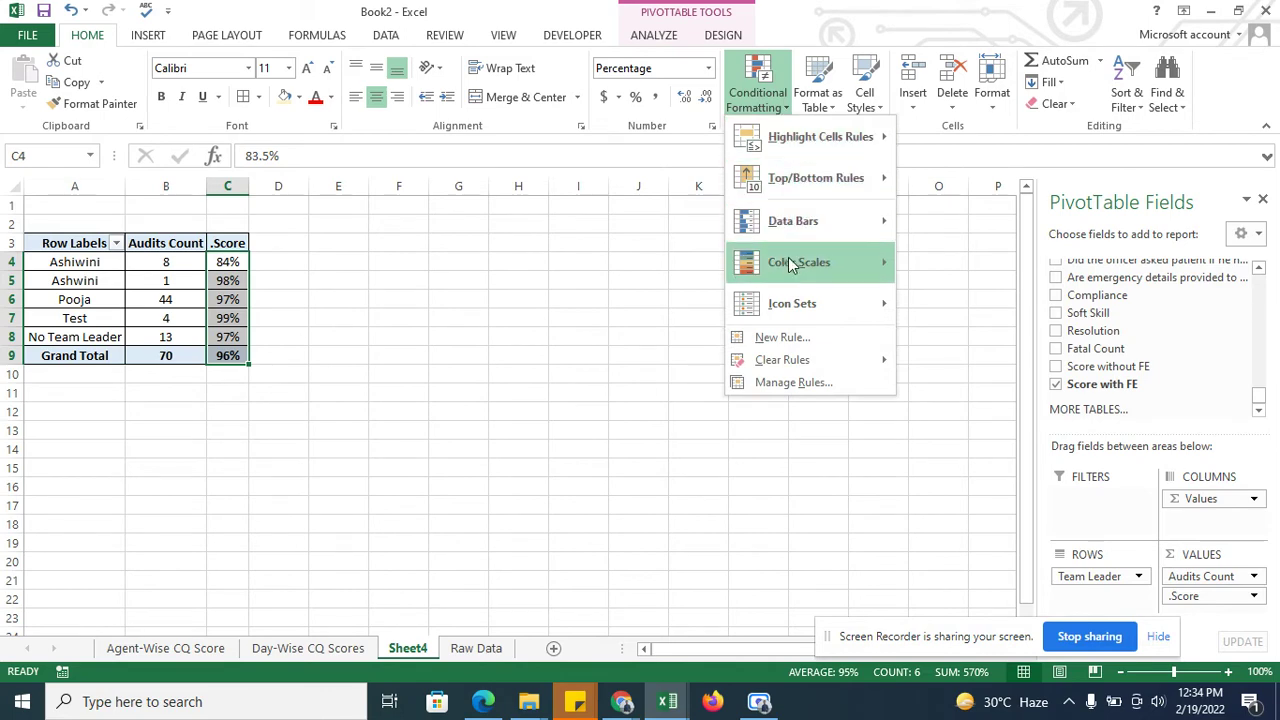
pyautogui.moveTo(790, 265)
pyautogui.click(914, 262)
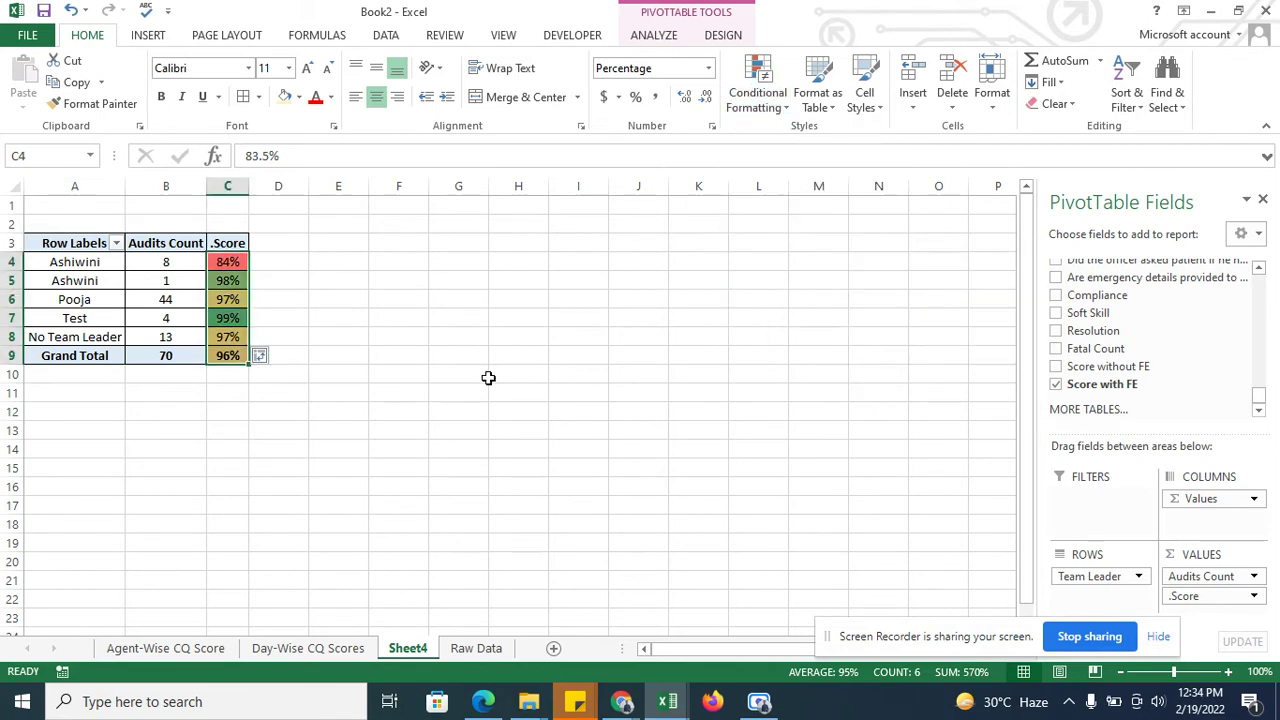
pyautogui.click(352, 358)
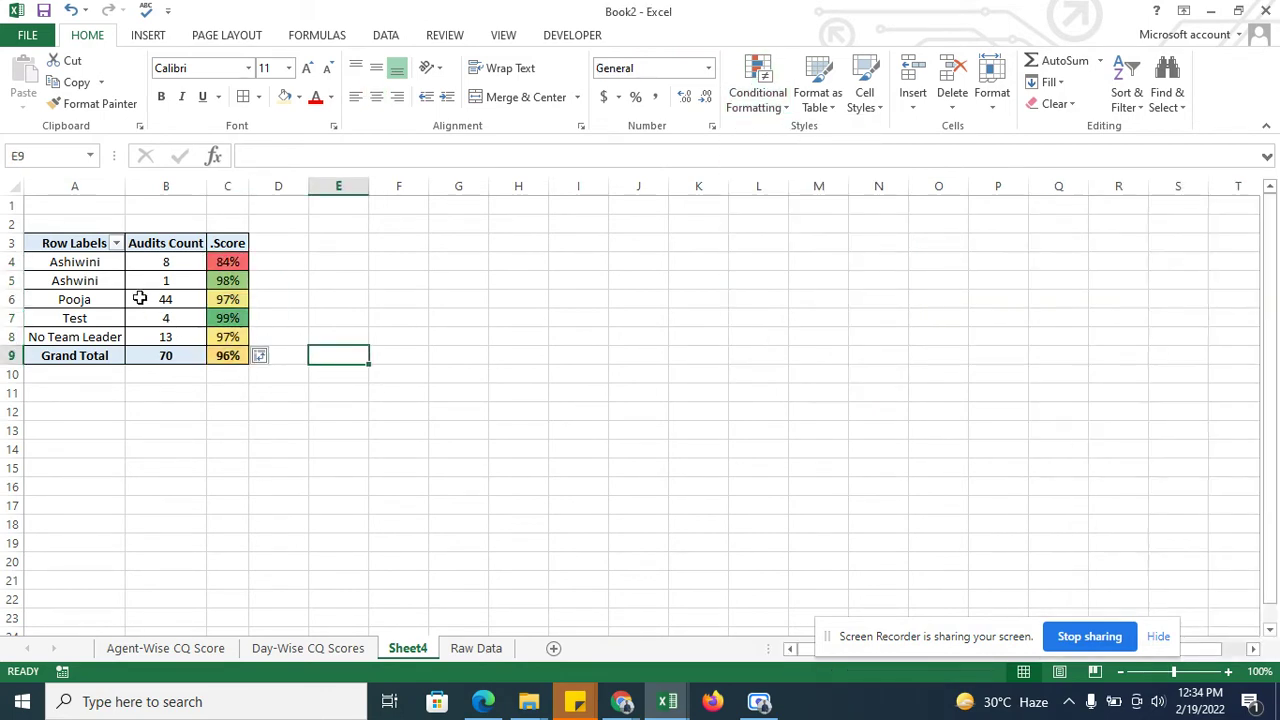
# Step: Replace the Sheet4 A3 Row Labels header with 'Team Leader'
pyautogui.click(88, 264)
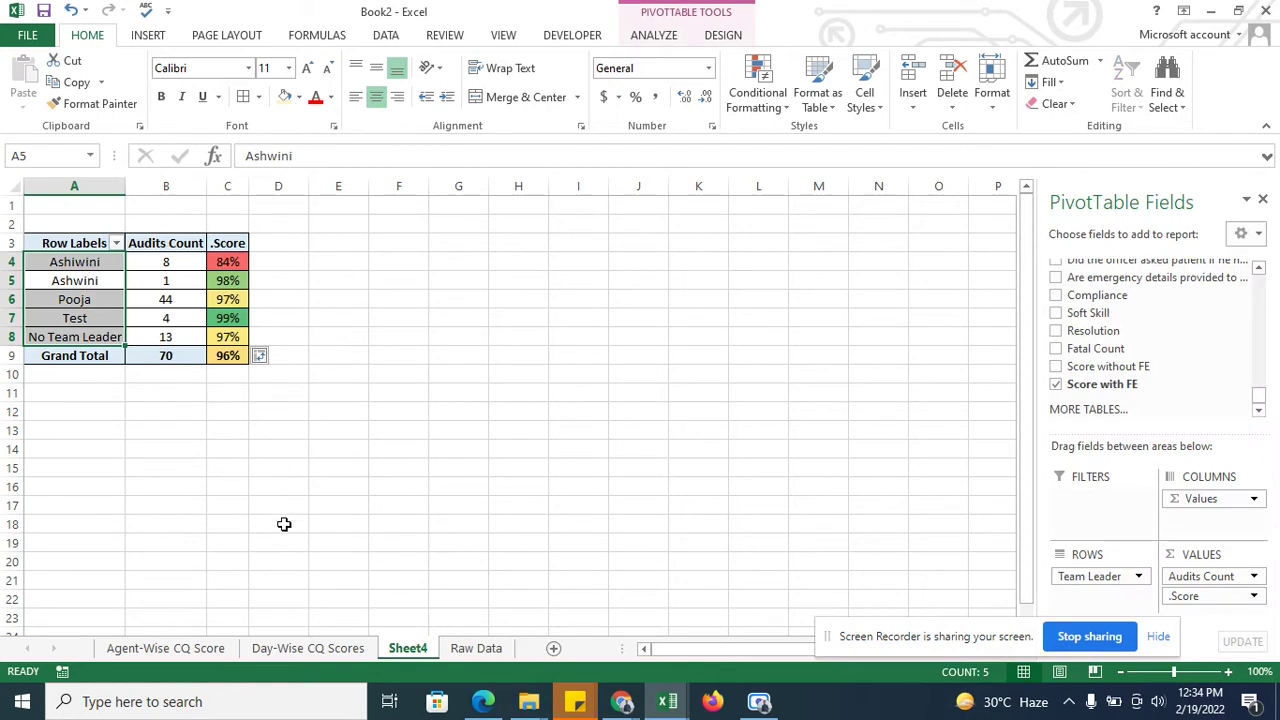
pyautogui.click(290, 648)
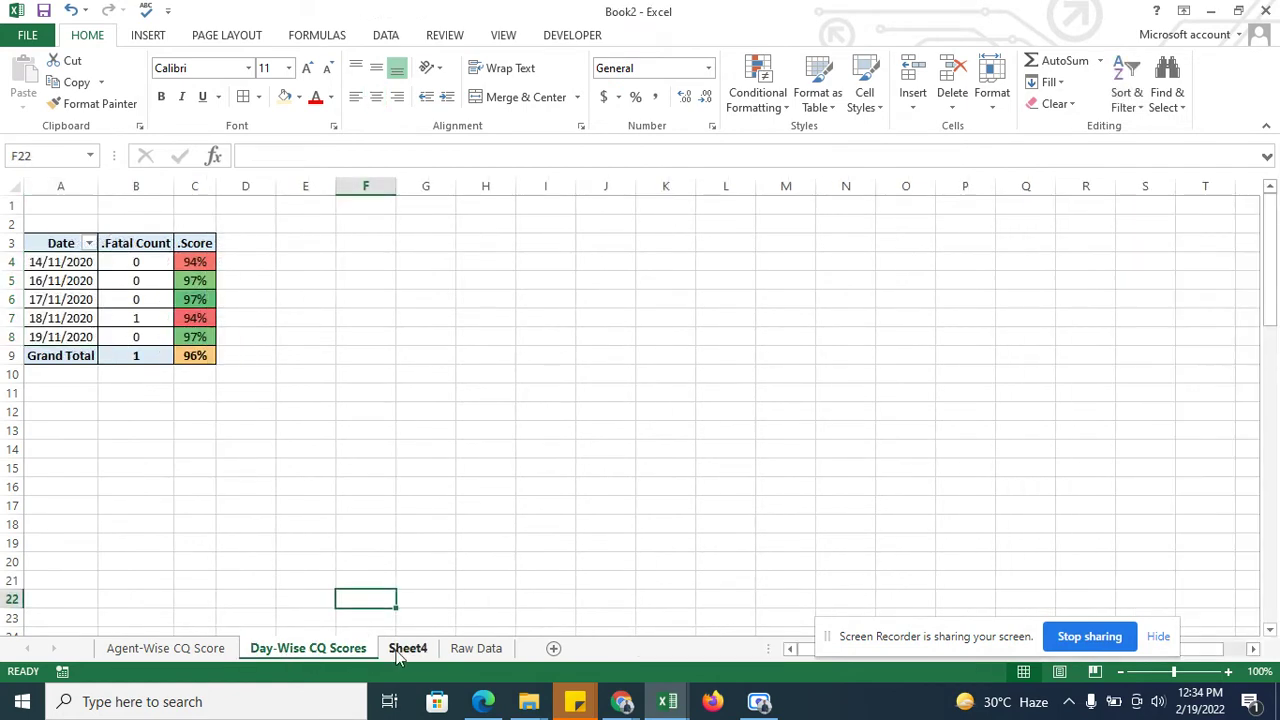
pyautogui.click(150, 656)
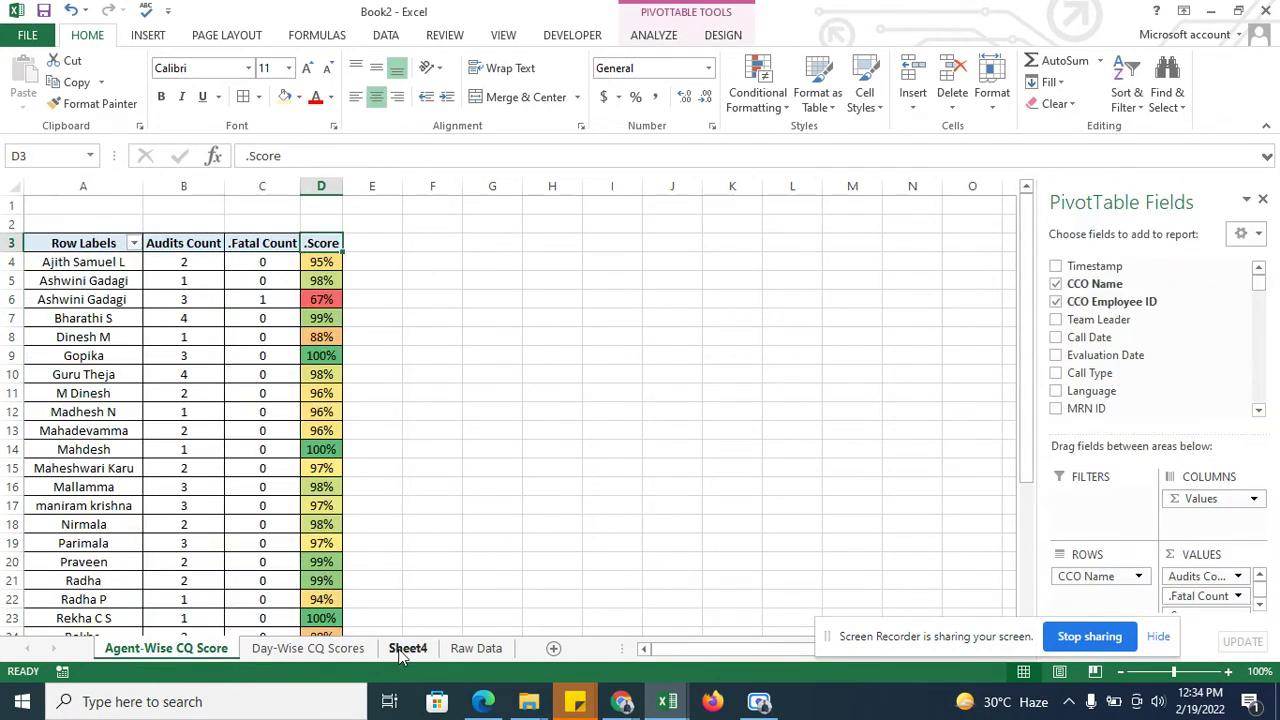
pyautogui.click(402, 650)
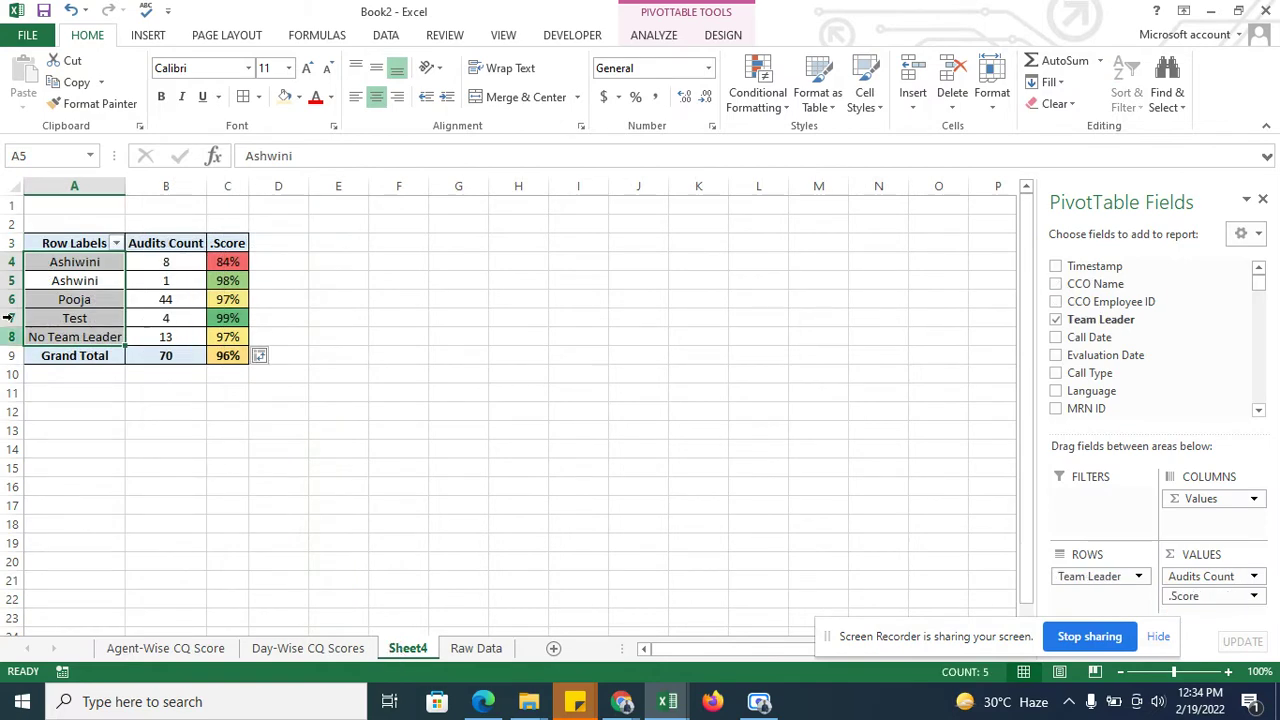
pyautogui.click(50, 244)
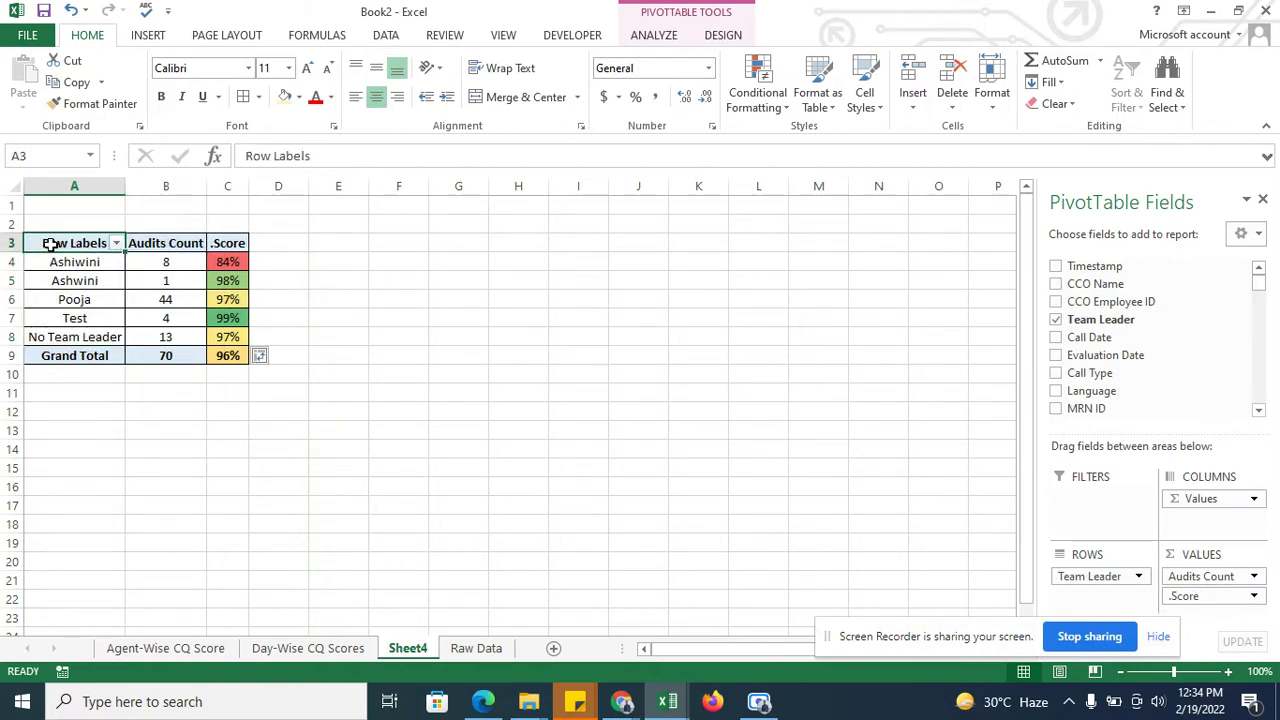
pyautogui.write('Team Leade')
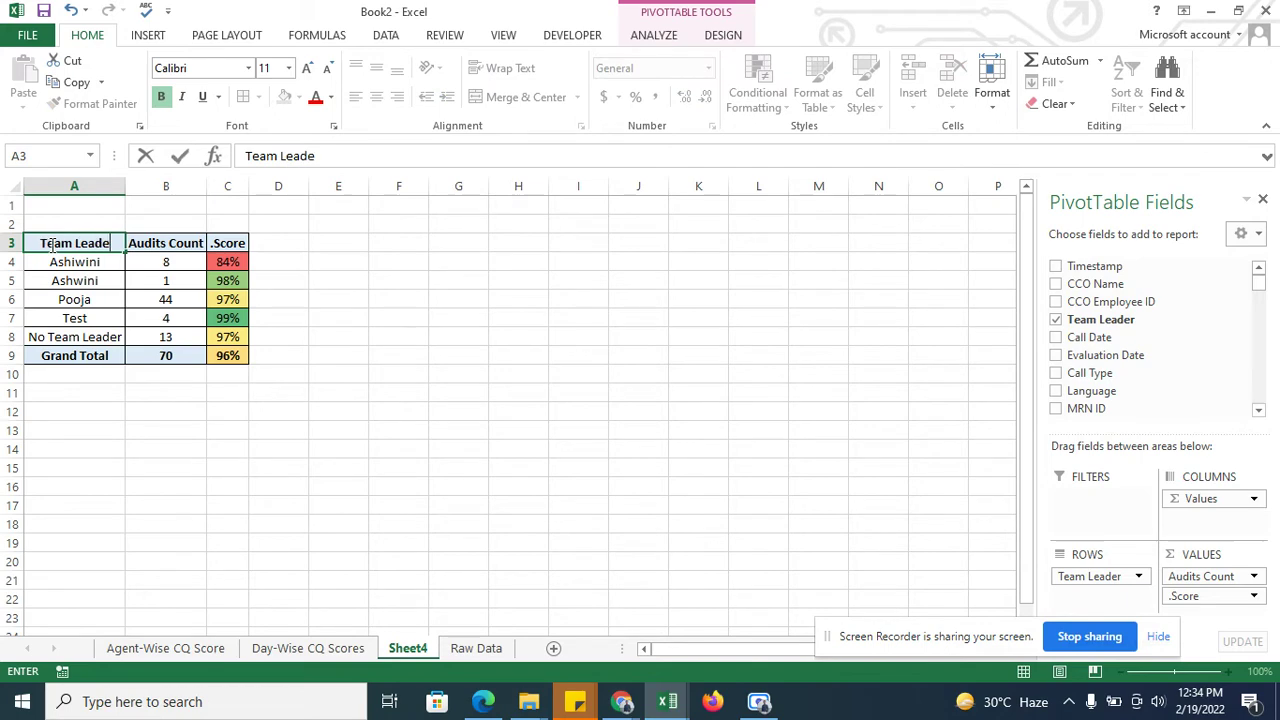
pyautogui.write('r')
pyautogui.press('Return')
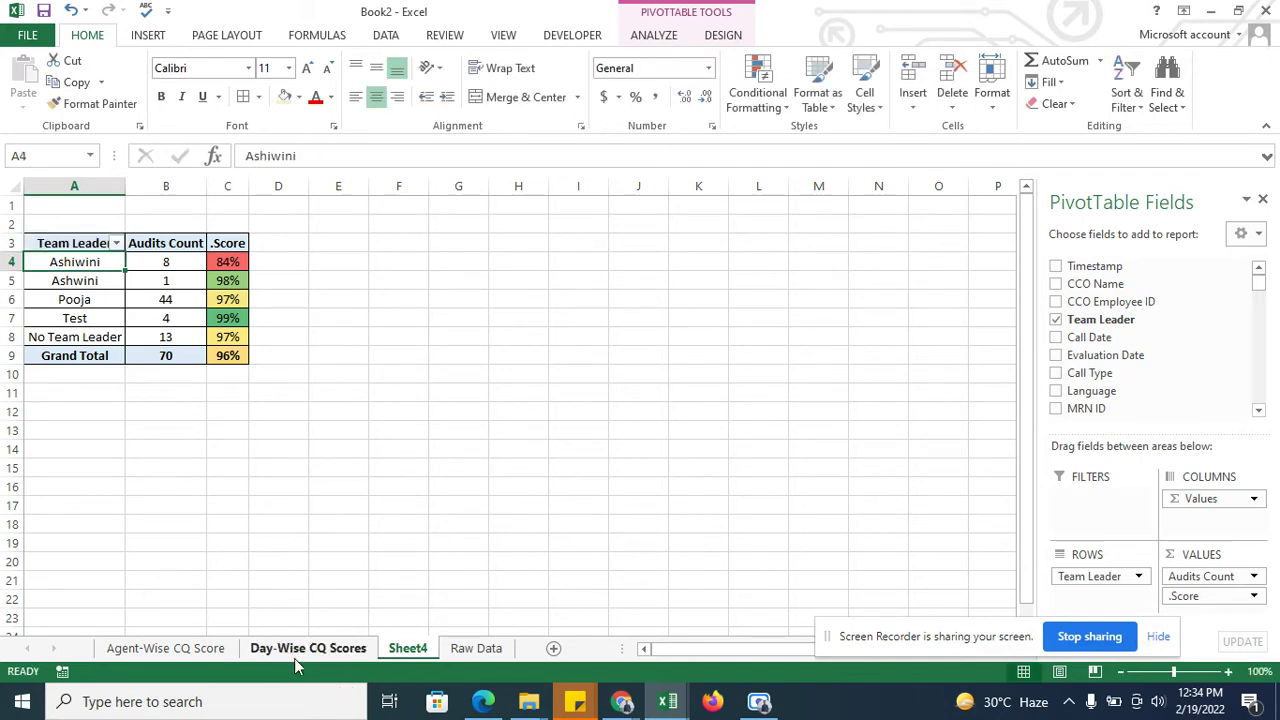
# Step: Move Day-Wise CQ Scores to the first tab and rename Sheet4 'Team Leader Wise CQ Scores'
pyautogui.click(292, 656)
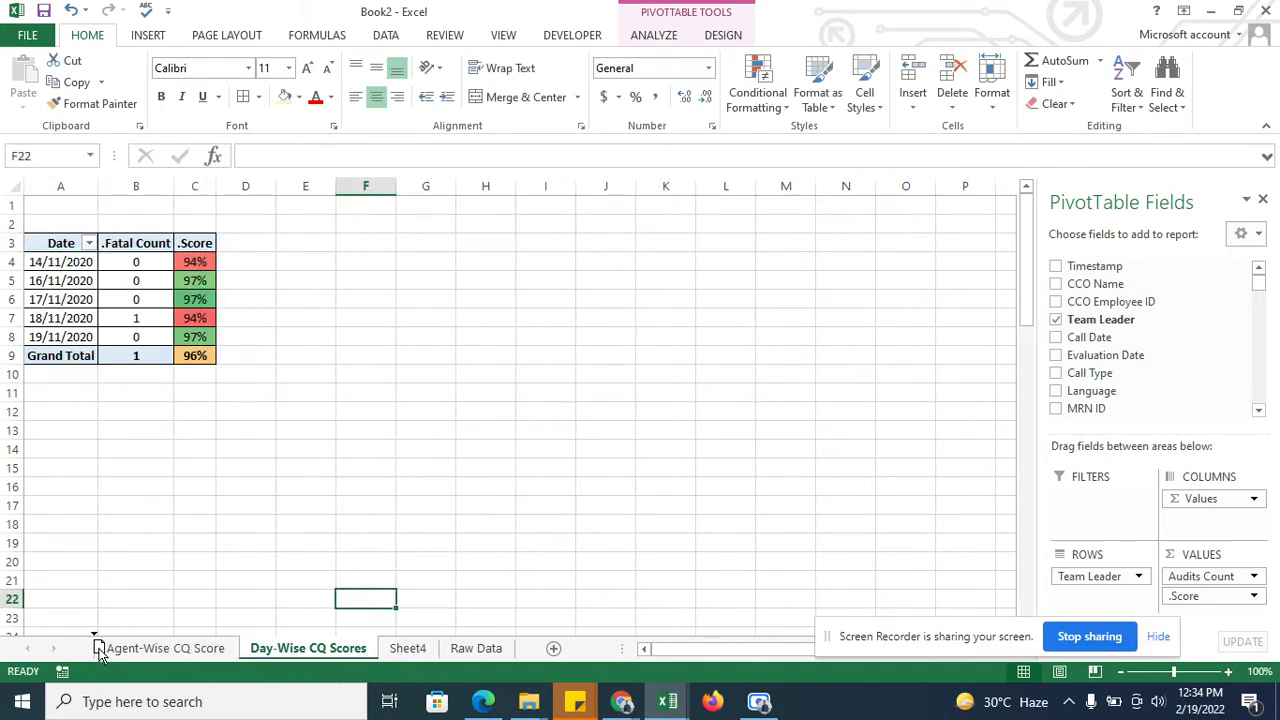
pyautogui.moveTo(100, 652); pyautogui.dragTo(100, 655)
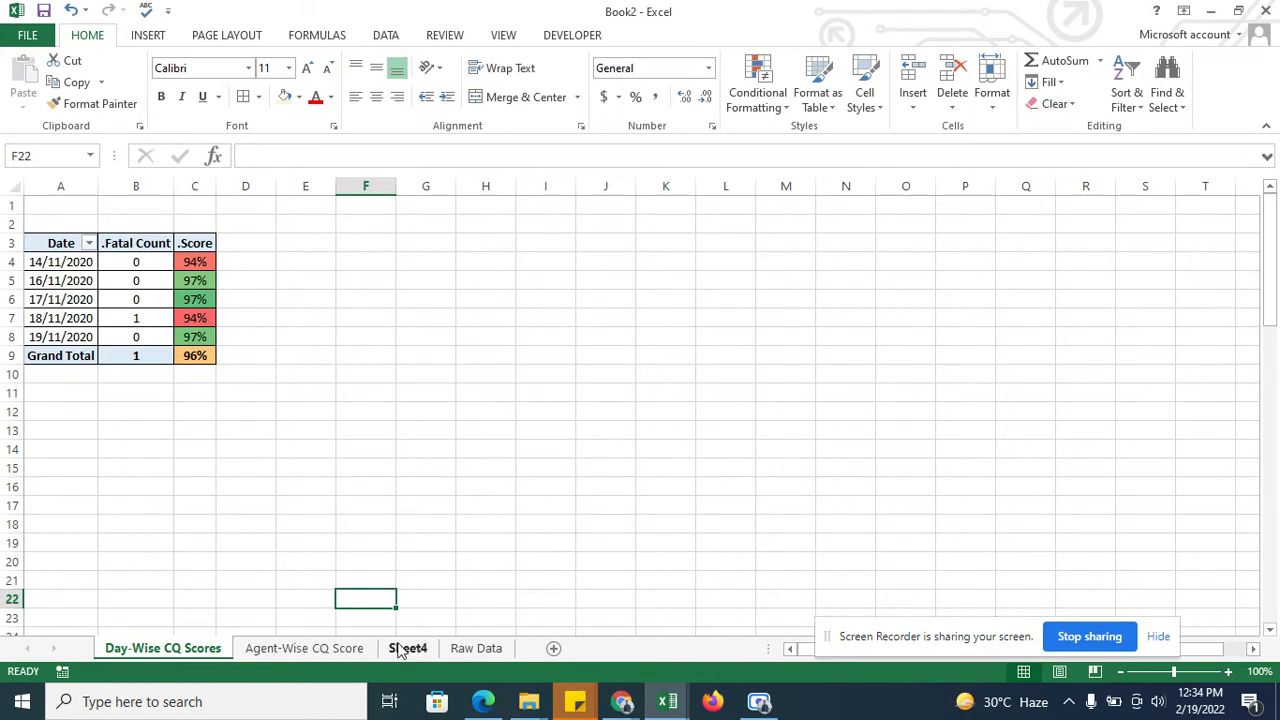
pyautogui.click(405, 650)
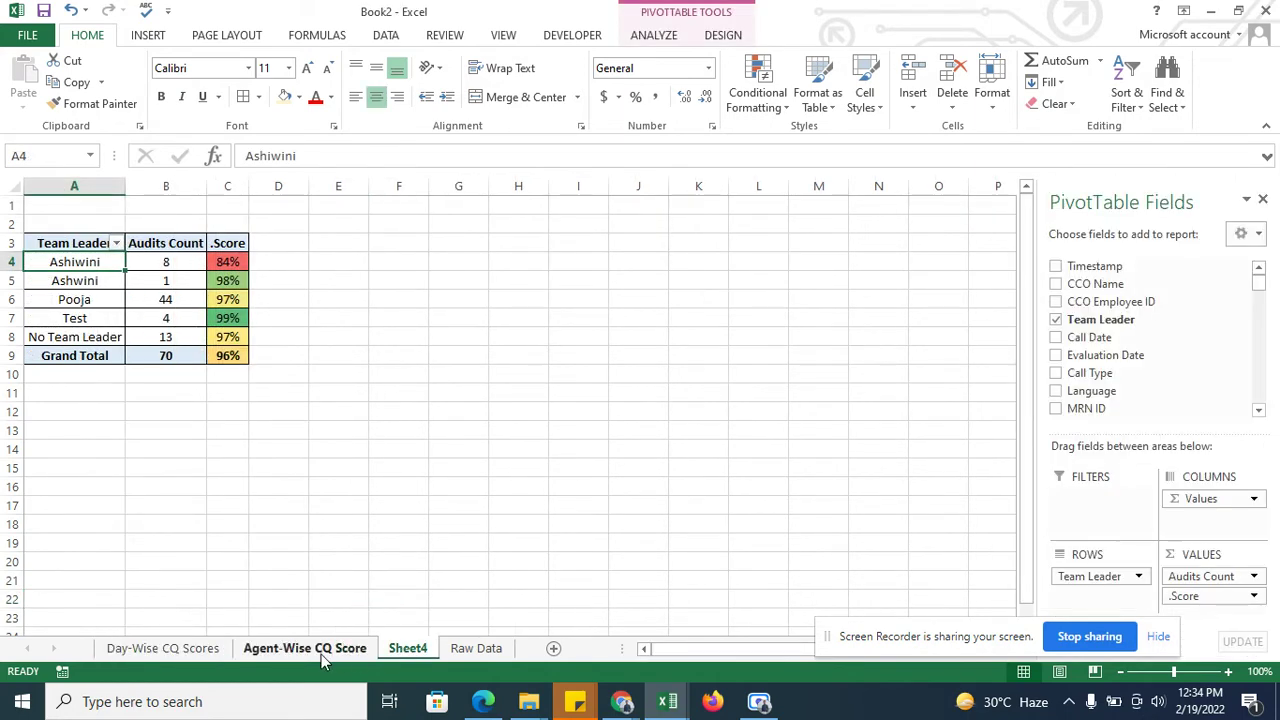
pyautogui.doubleClick(410, 648)
pyautogui.write('Team L')
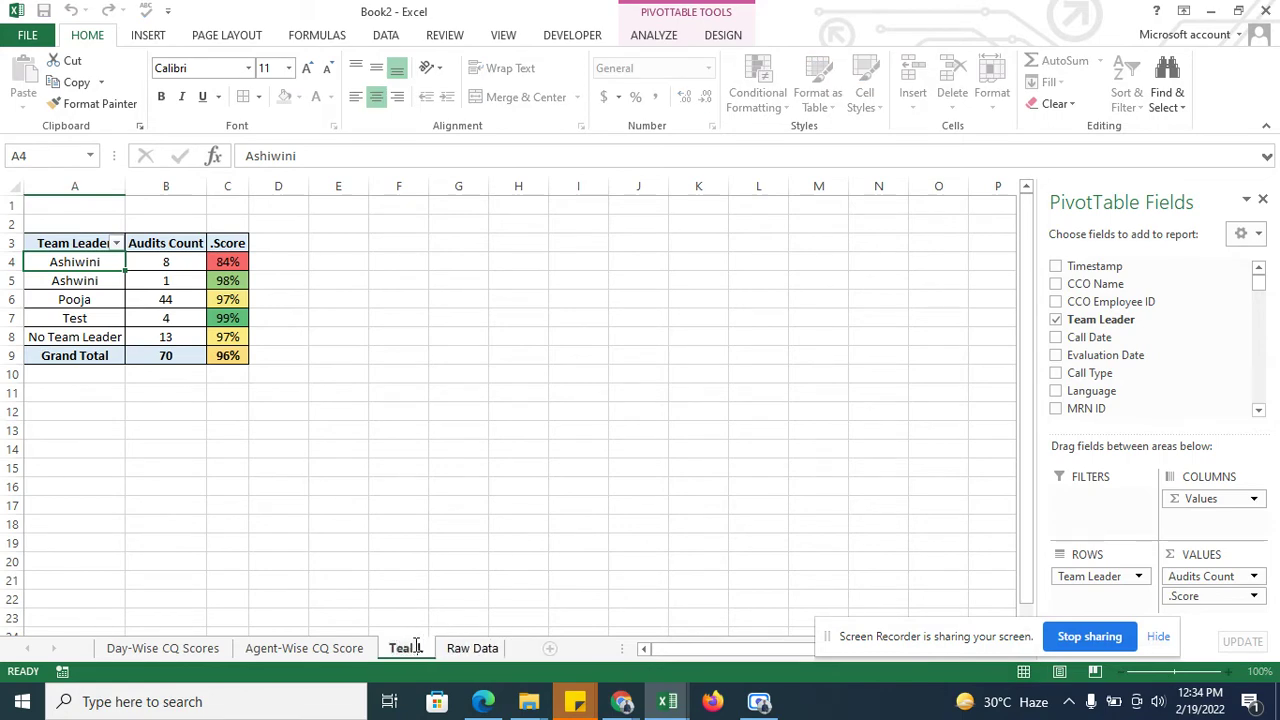
pyautogui.write('eader')
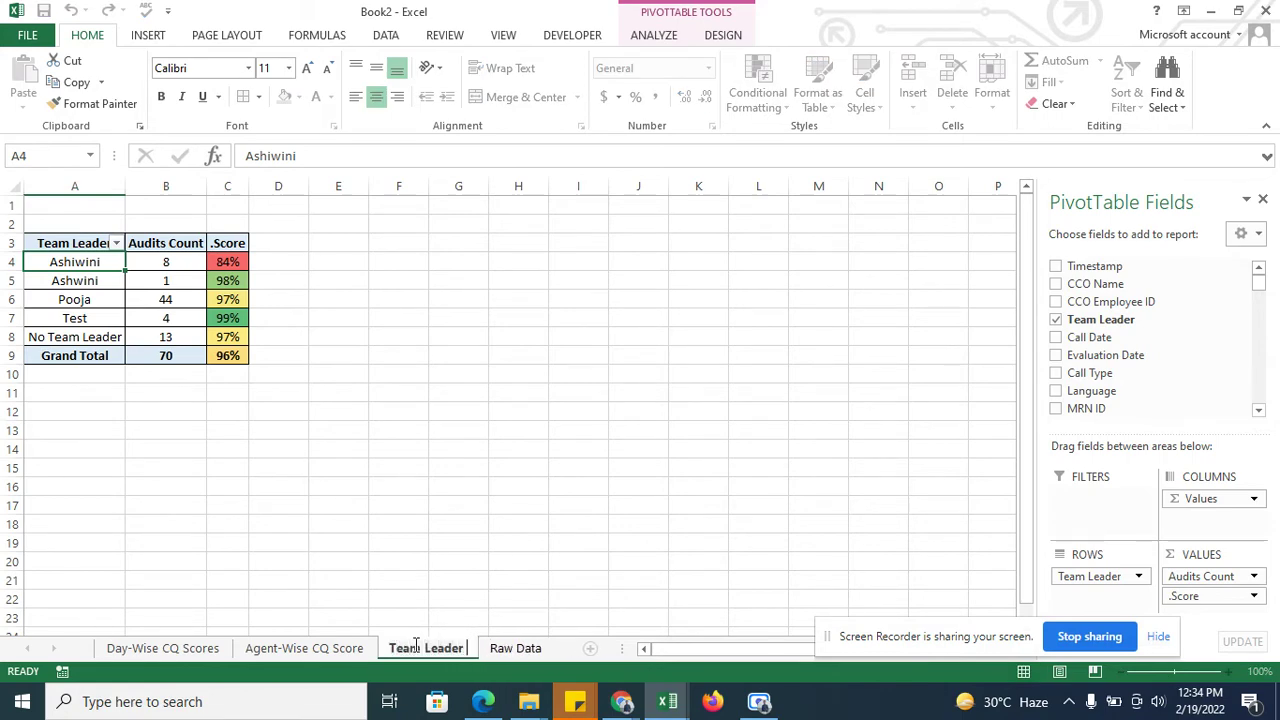
pyautogui.write(' Wise')
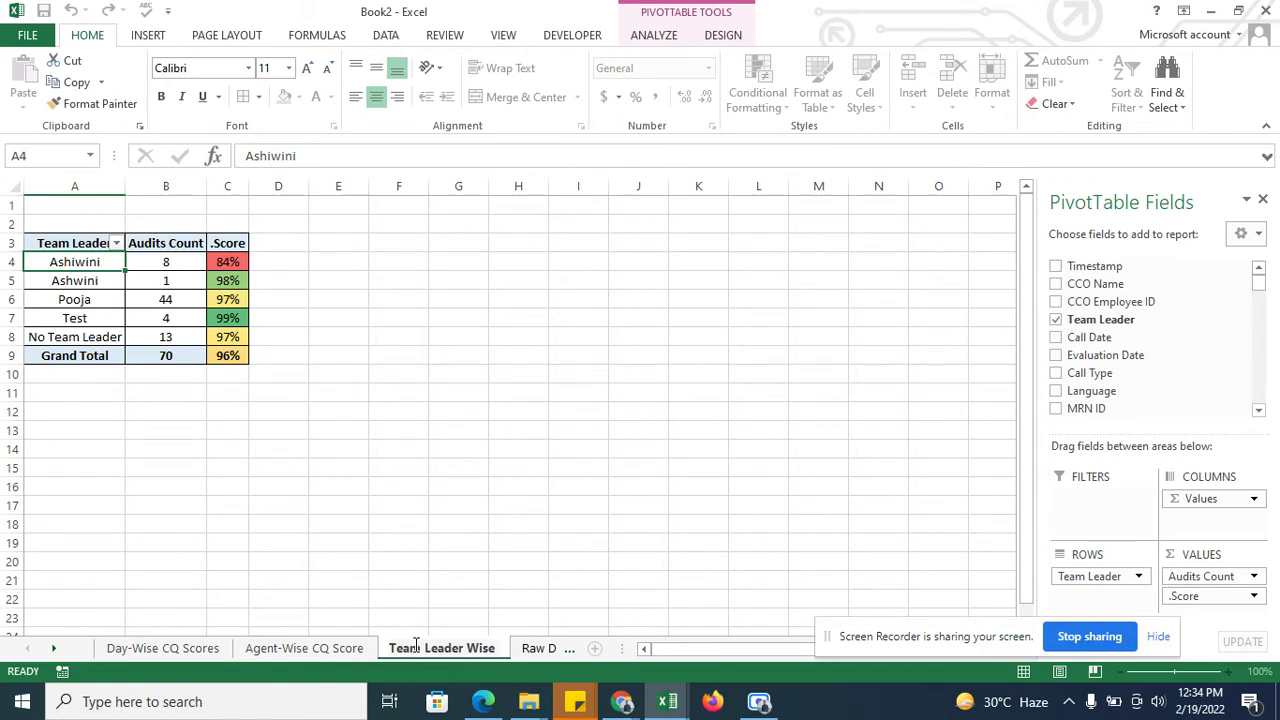
pyautogui.write(' CQ Scores')
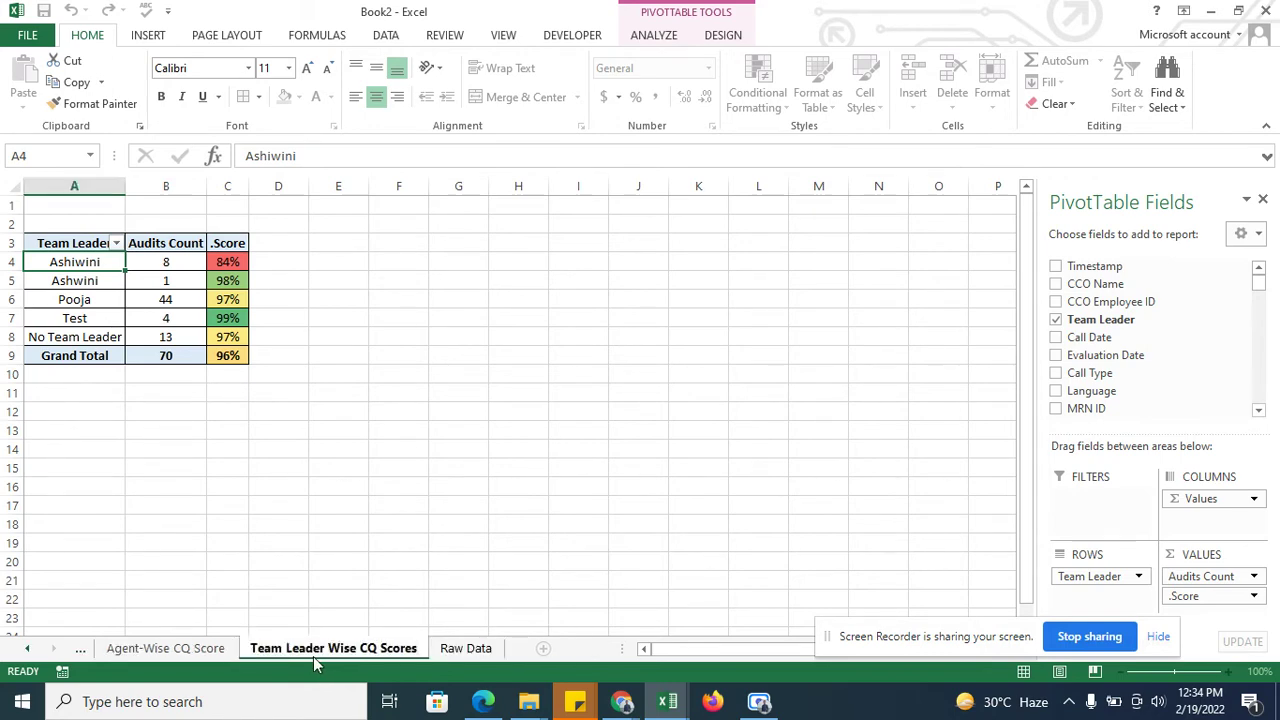
pyautogui.click(229, 577)
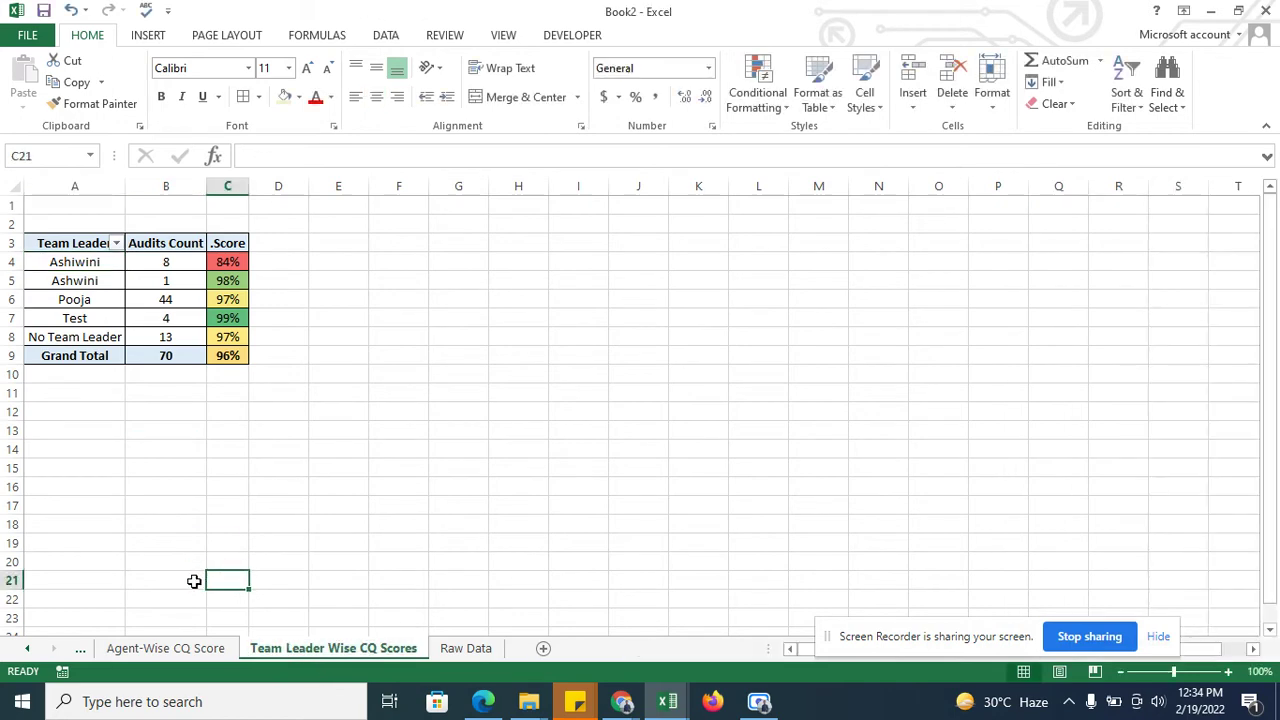
# Step: Insert a new worksheet, move it to the first tab position and name it 'Main Sheet'
pyautogui.click(82, 649)
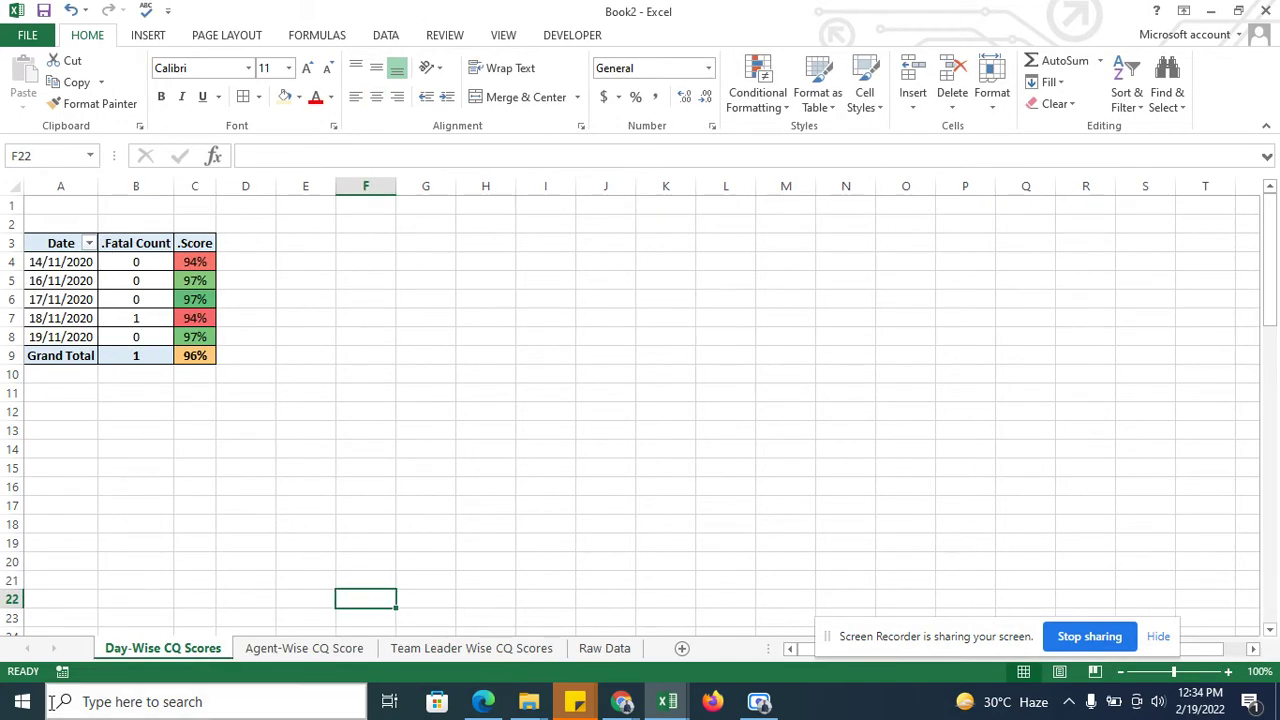
pyautogui.click(676, 647)
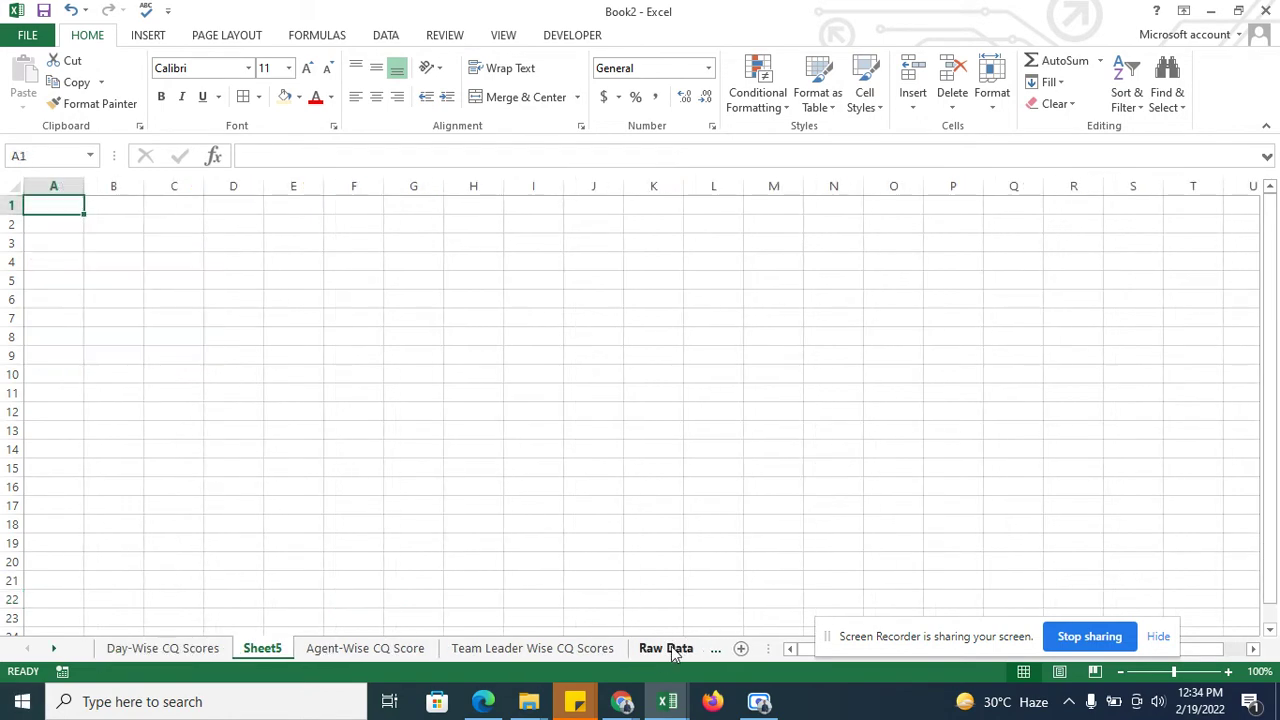
pyautogui.moveTo(185, 640); pyautogui.dragTo(86, 651)
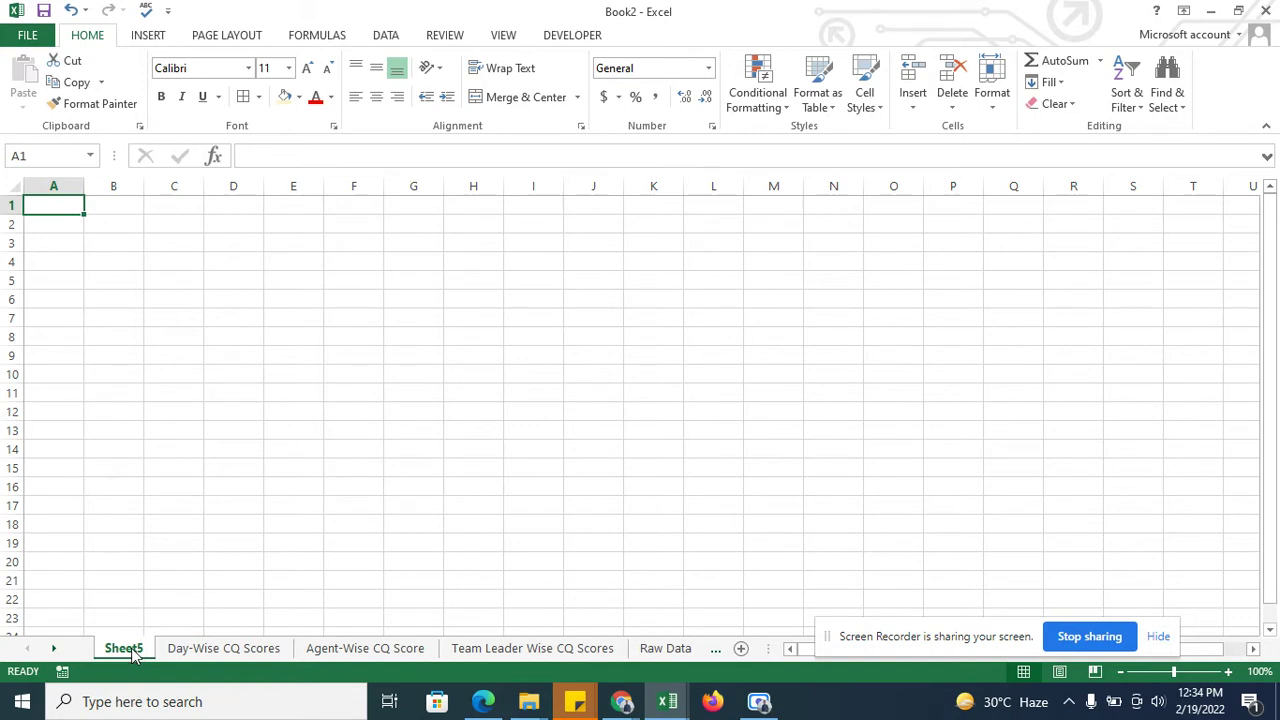
pyautogui.doubleClick(124, 648)
pyautogui.write('Main')
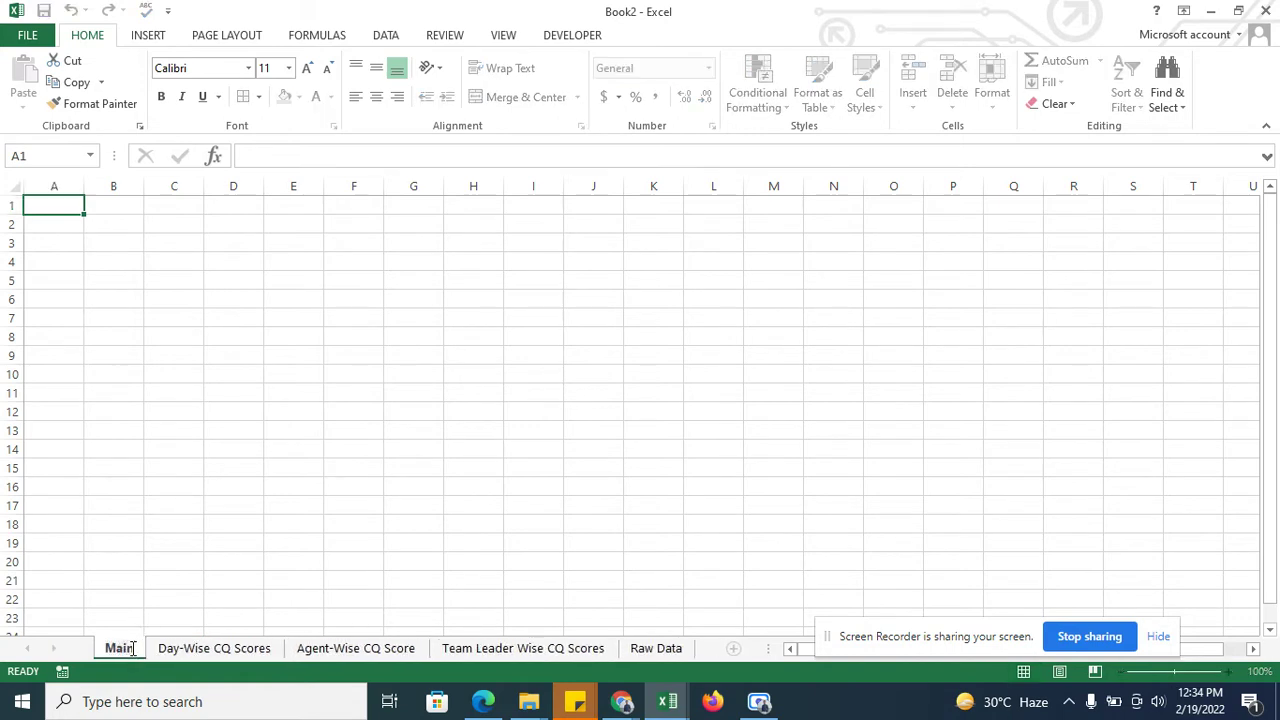
pyautogui.write(' Sh')
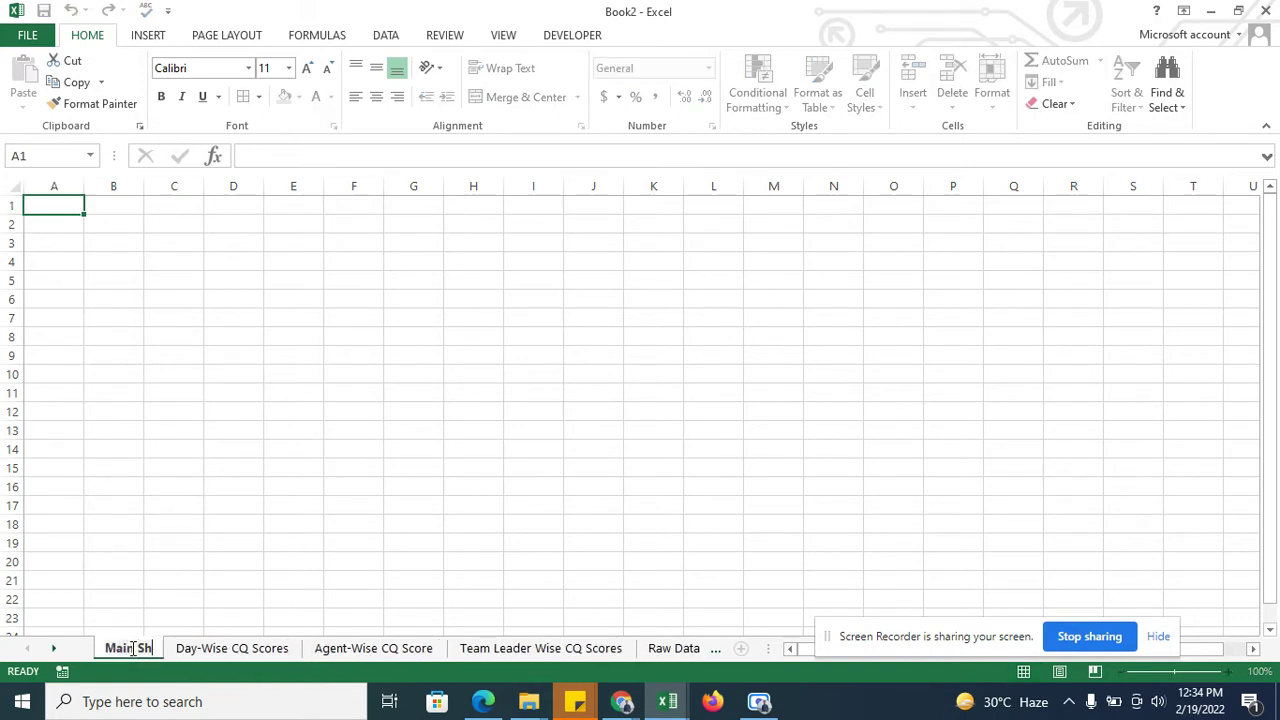
pyautogui.write('eet')
pyautogui.click(289, 286)
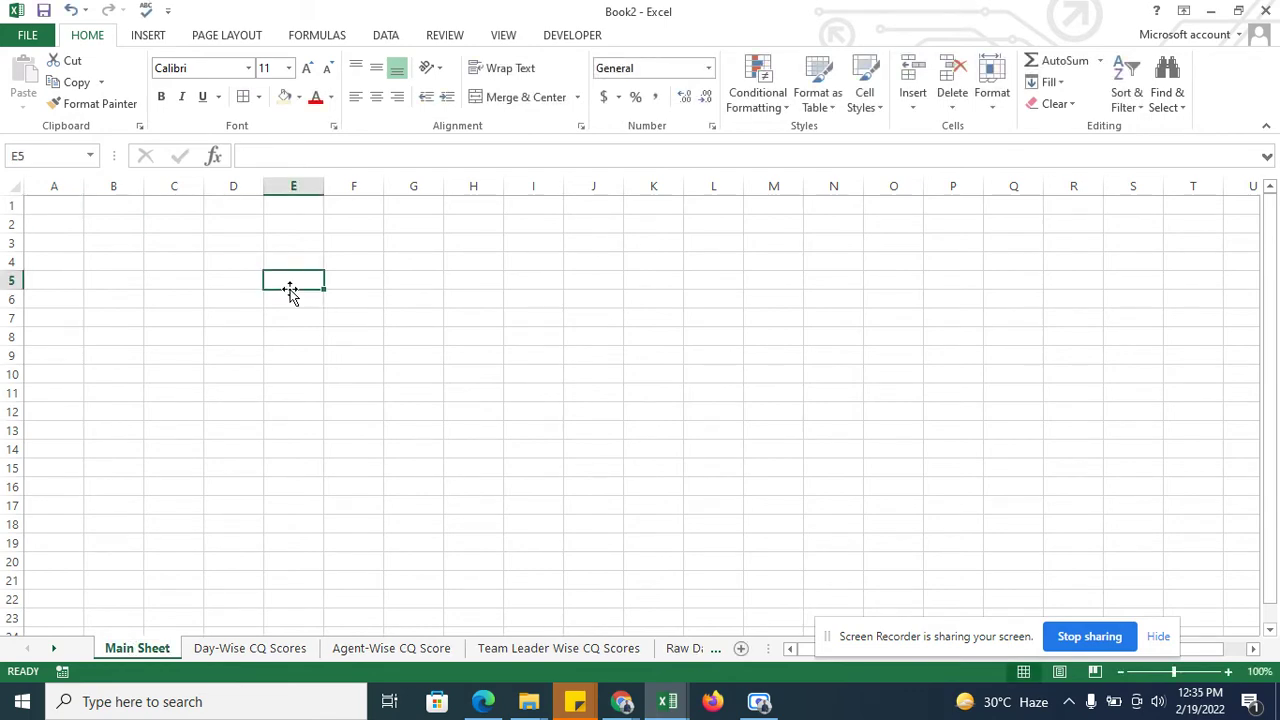
pyautogui.click(670, 705)
pyautogui.click(481, 641)
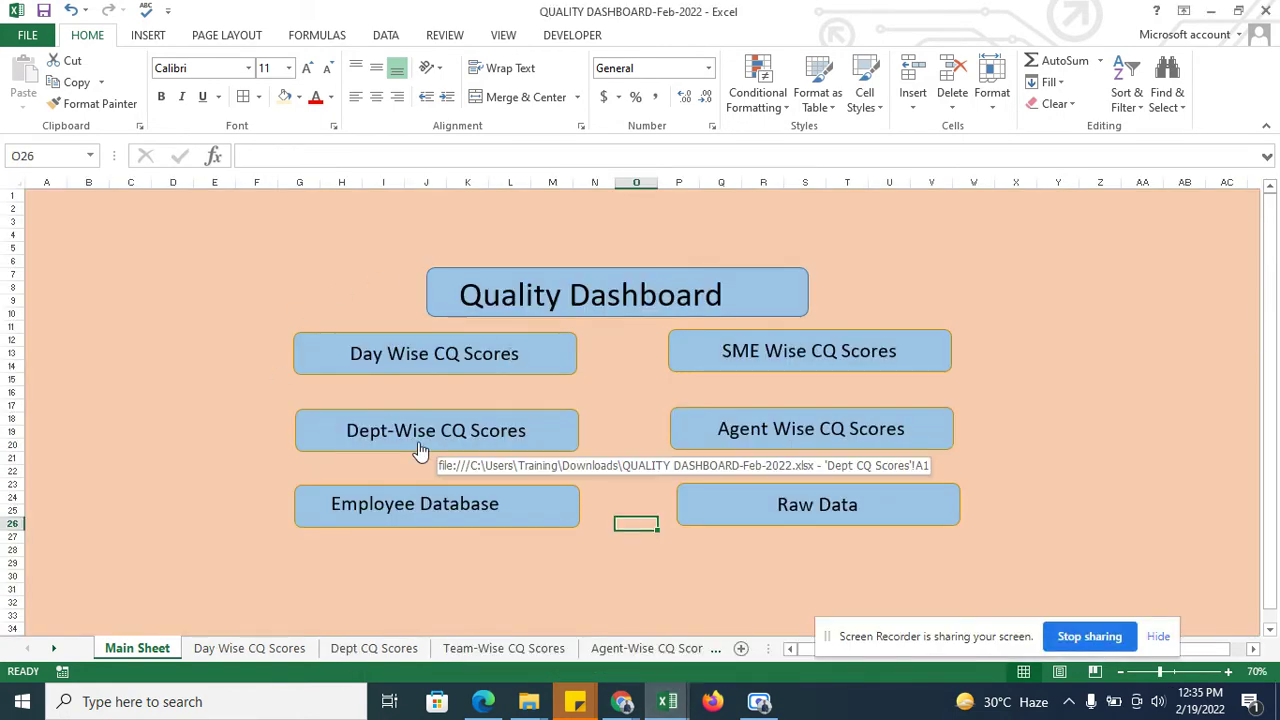
pyautogui.hotkey('alt', 'Tab')
pyautogui.click(316, 350)
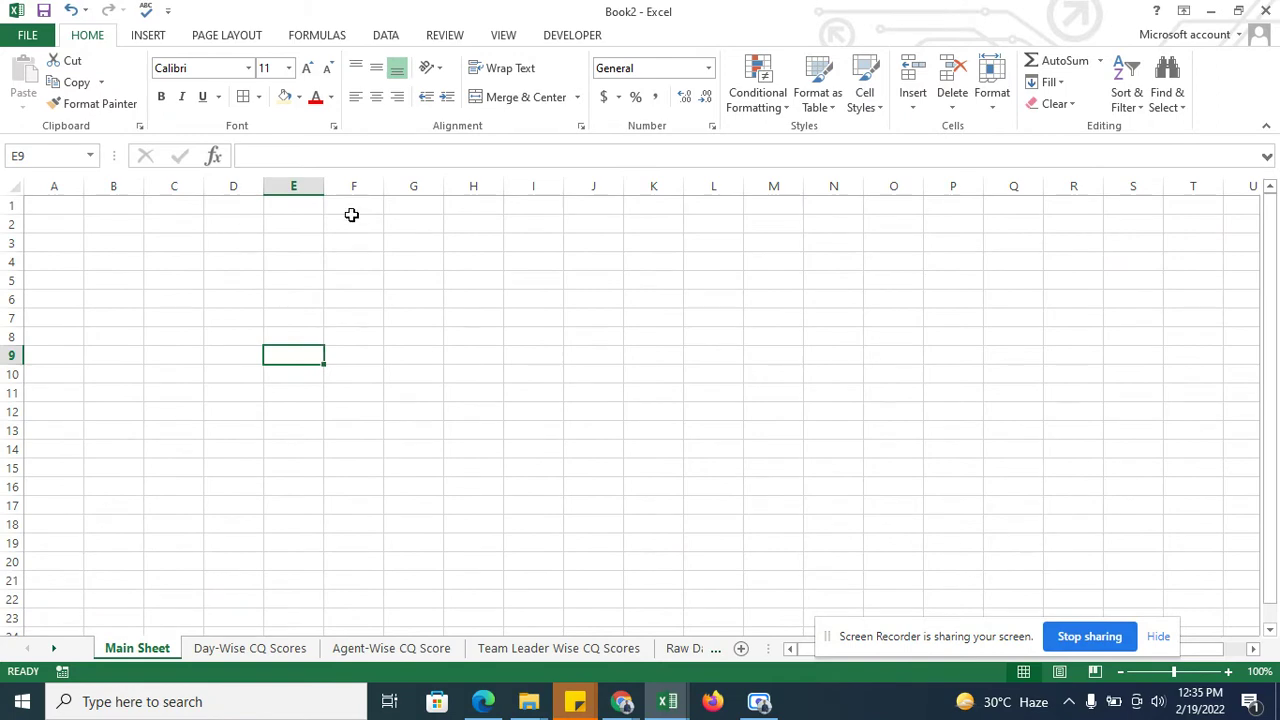
pyautogui.hotkey('ctrl', 'a')
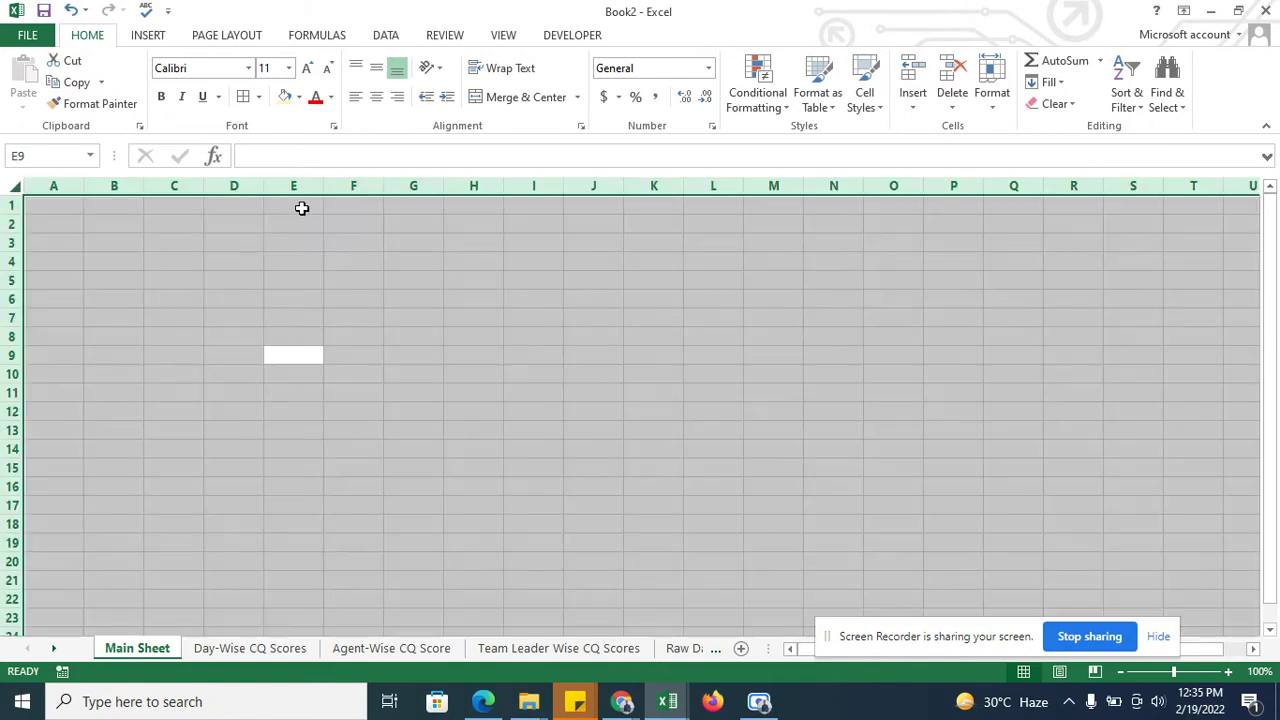
# Step: Turn off the gridlines on Main Sheet
pyautogui.click(503, 36)
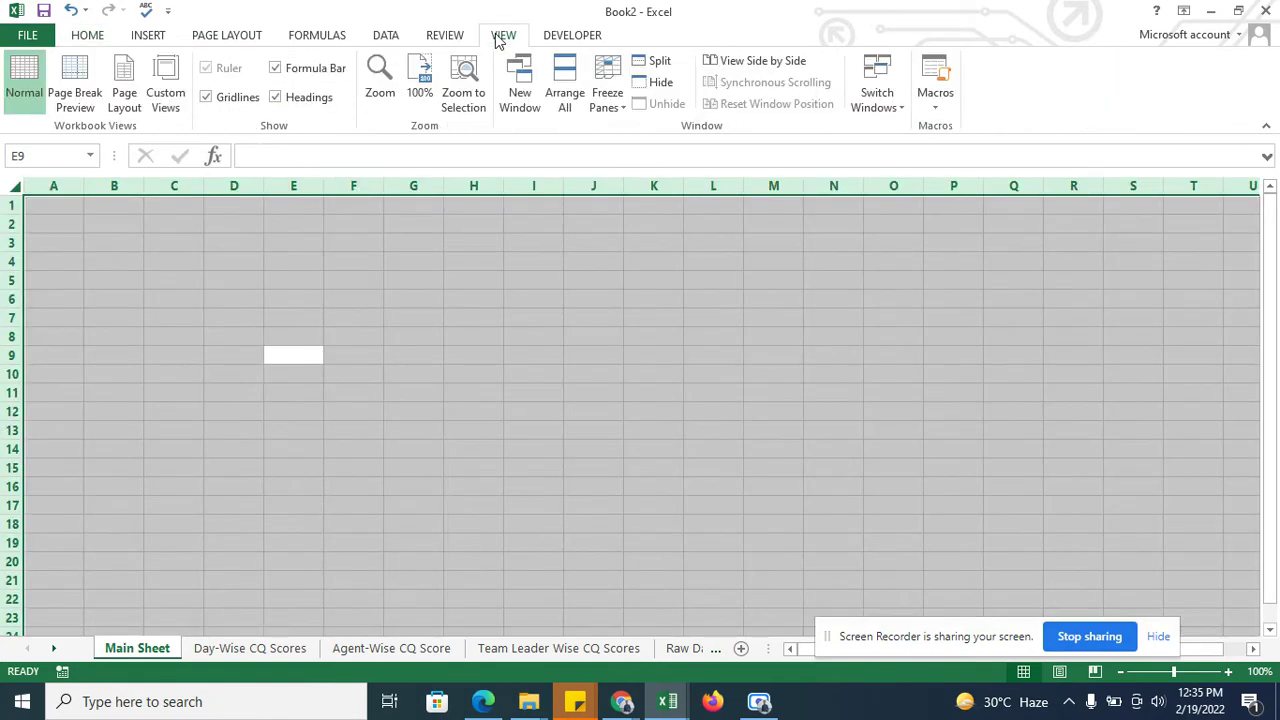
pyautogui.click(206, 97)
pyautogui.click(317, 388)
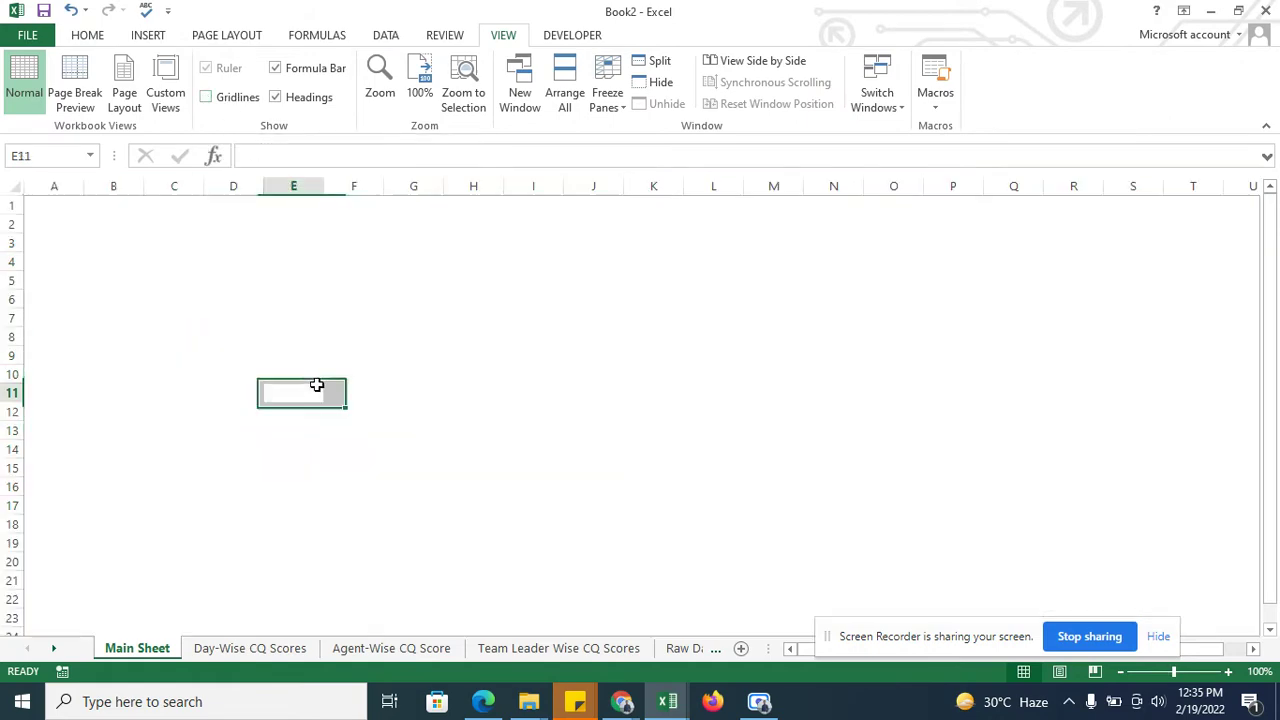
pyautogui.click(190, 315)
# Step: Fill every cell of the sheet with light green
pyautogui.hotkey('ctrl', 'a')
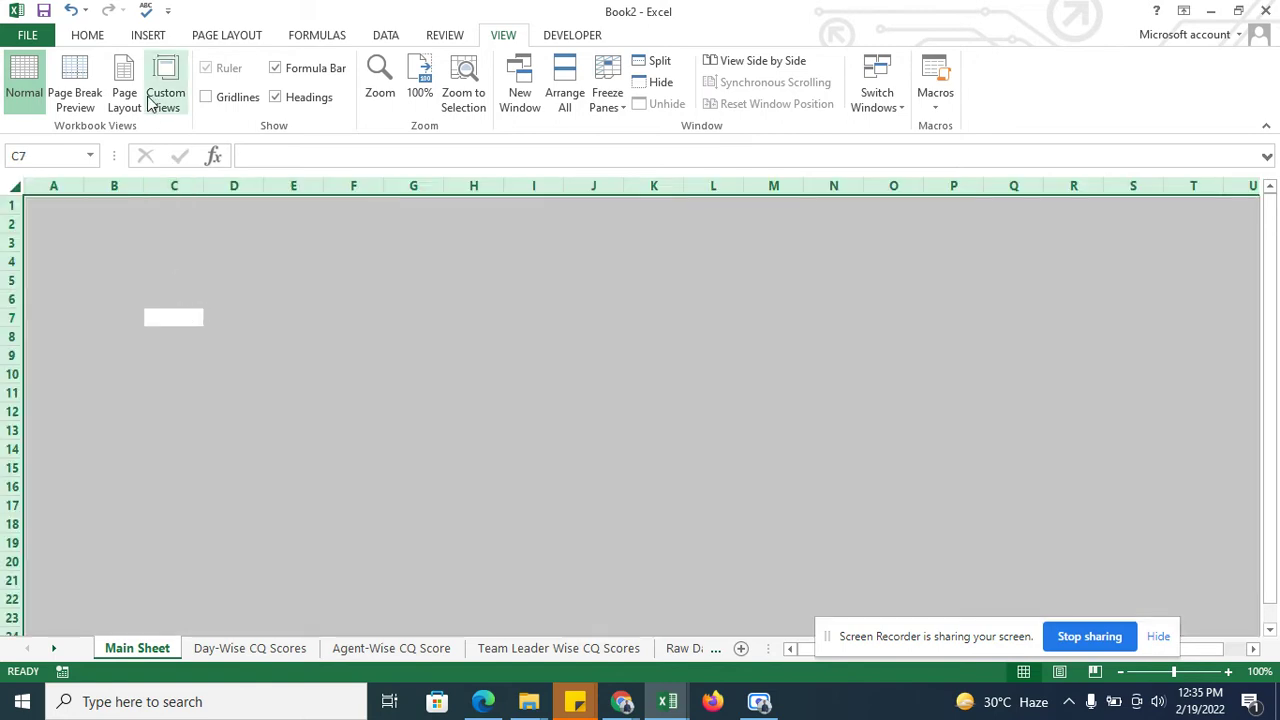
pyautogui.click(100, 36)
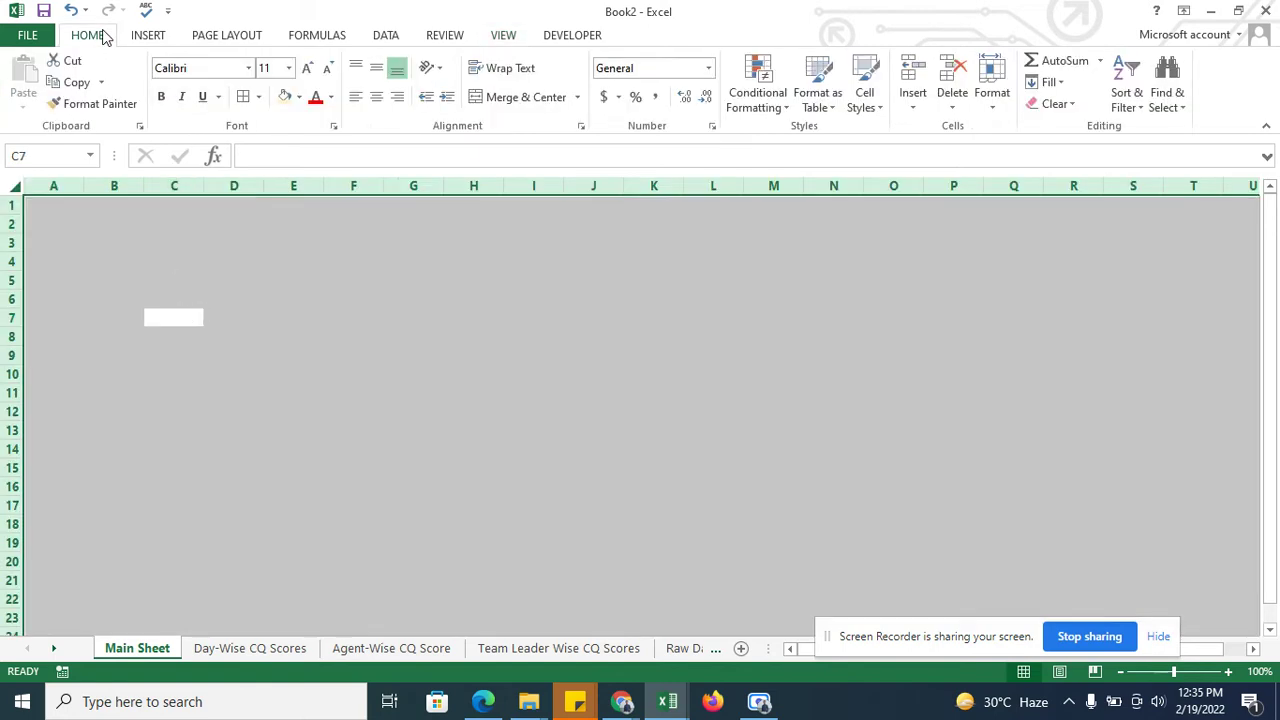
pyautogui.click(298, 100)
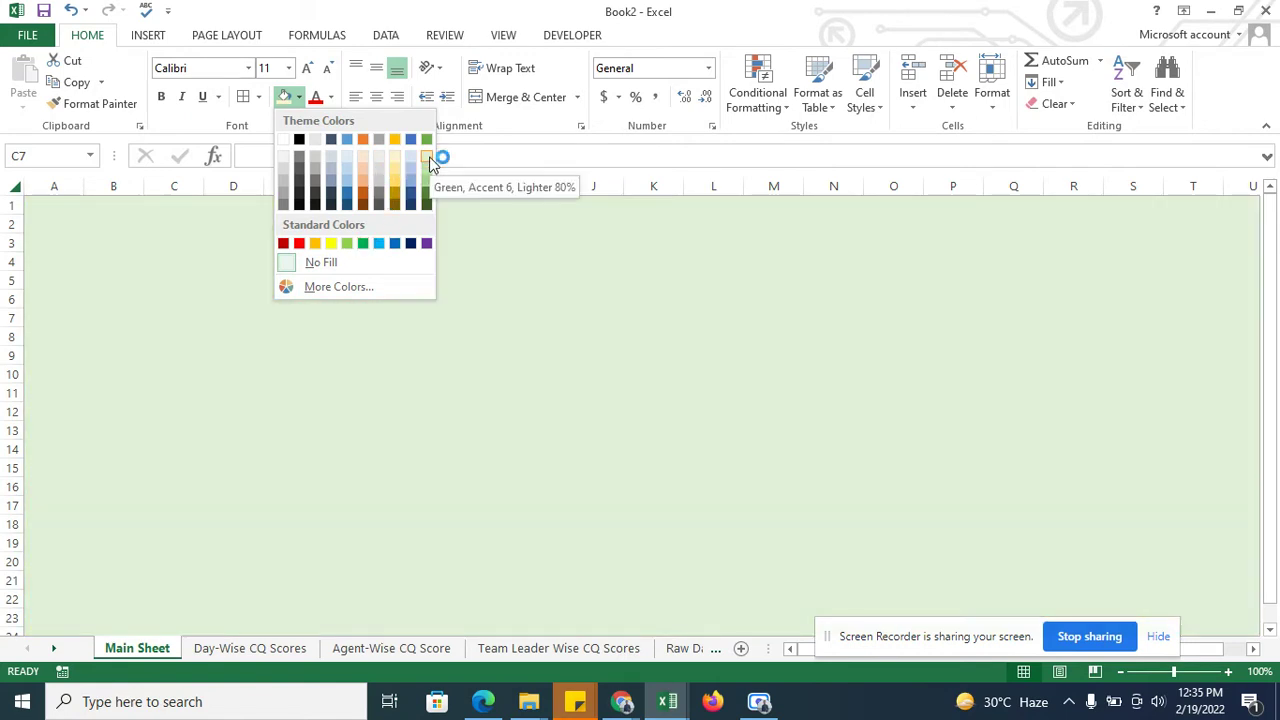
pyautogui.click(431, 157)
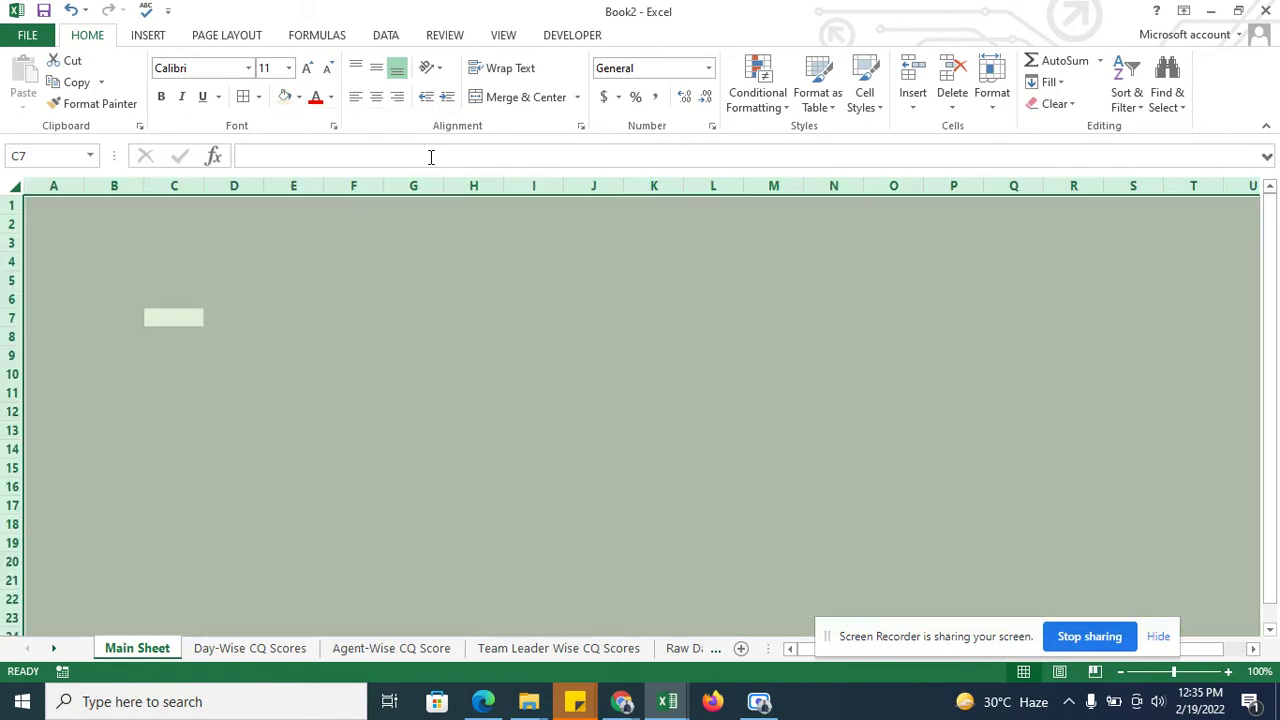
pyautogui.click(380, 351)
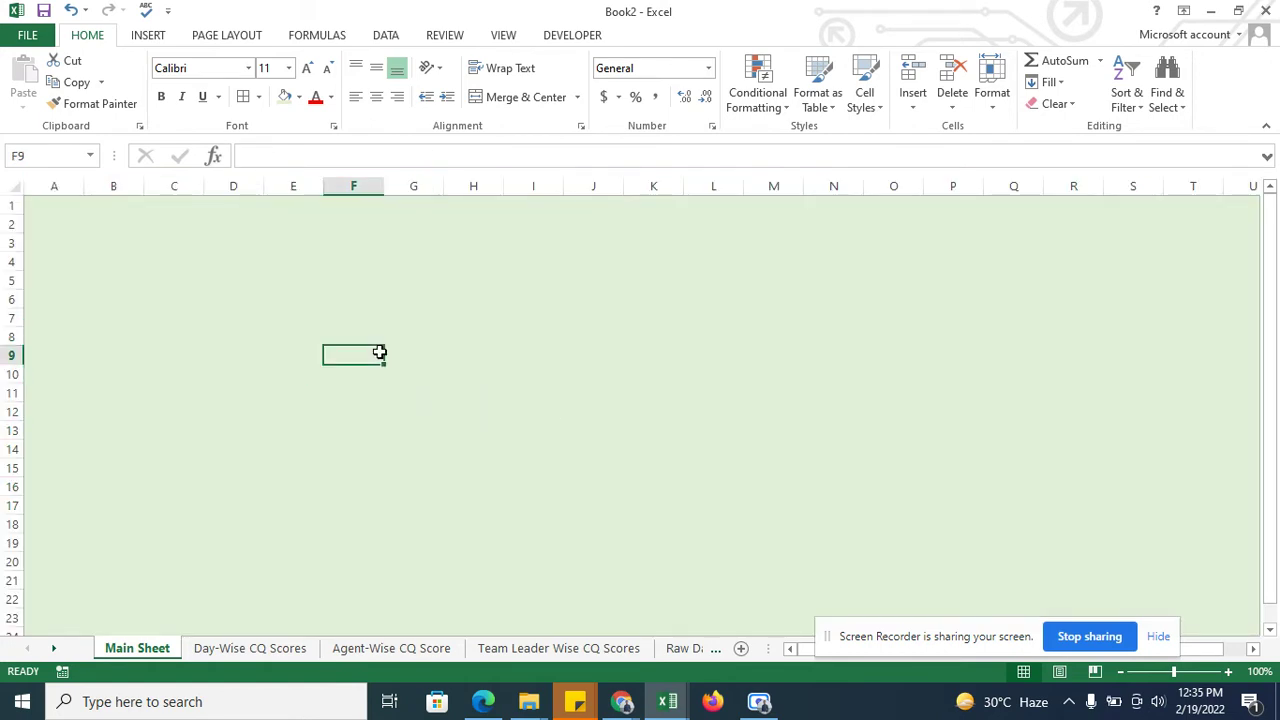
# Step: Draw a rounded rectangle from about H4 stretching across to column N
pyautogui.press('Up')
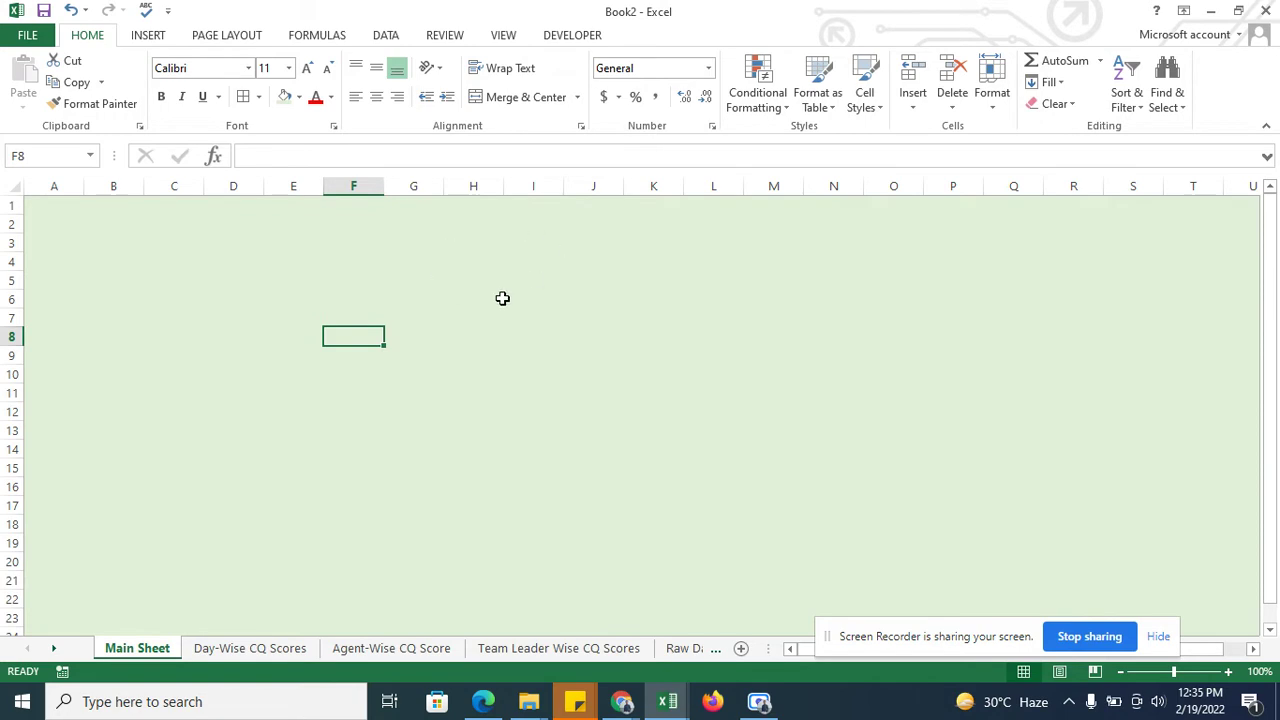
pyautogui.click(155, 40)
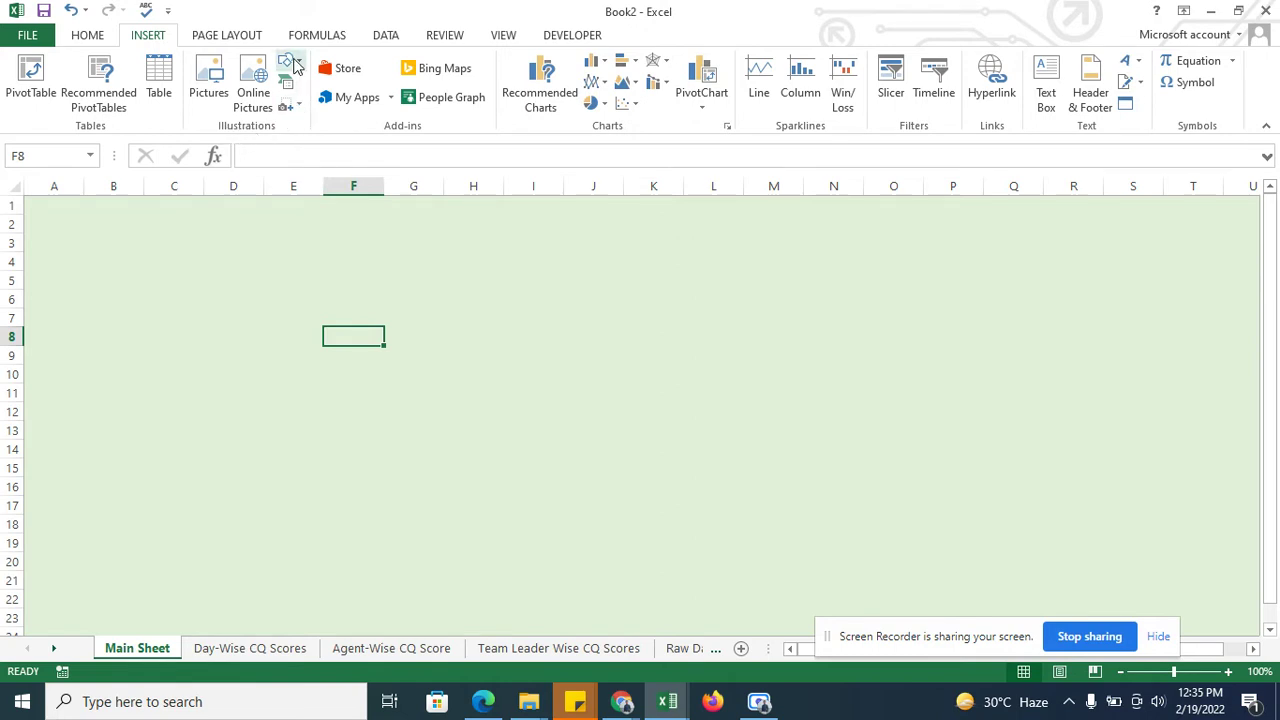
pyautogui.click(290, 64)
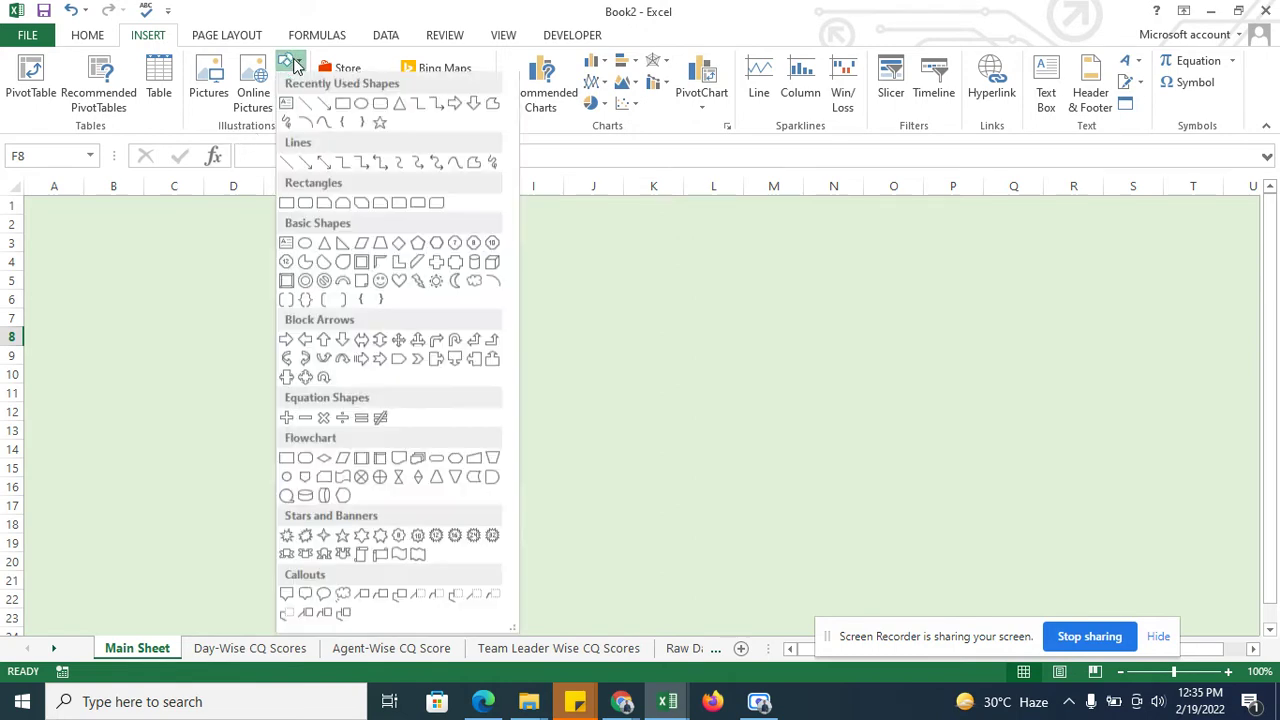
pyautogui.click(380, 104)
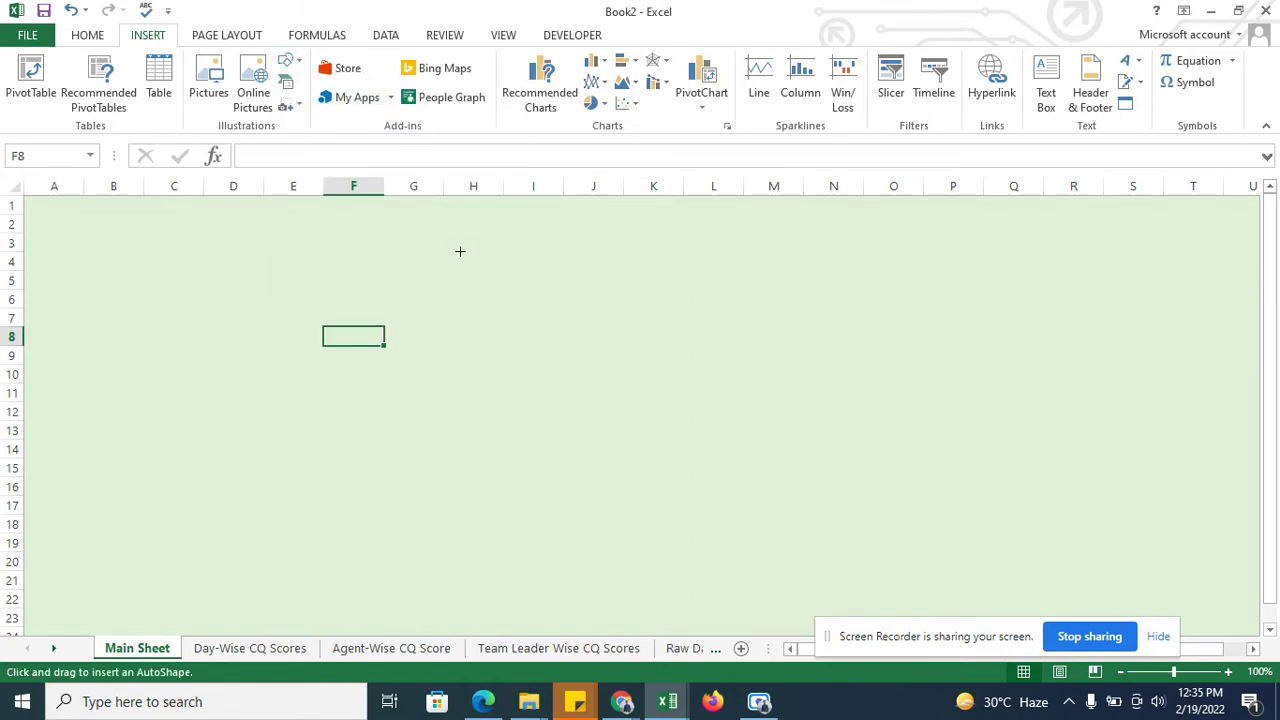
pyautogui.moveTo(460, 251); pyautogui.dragTo(793, 297)
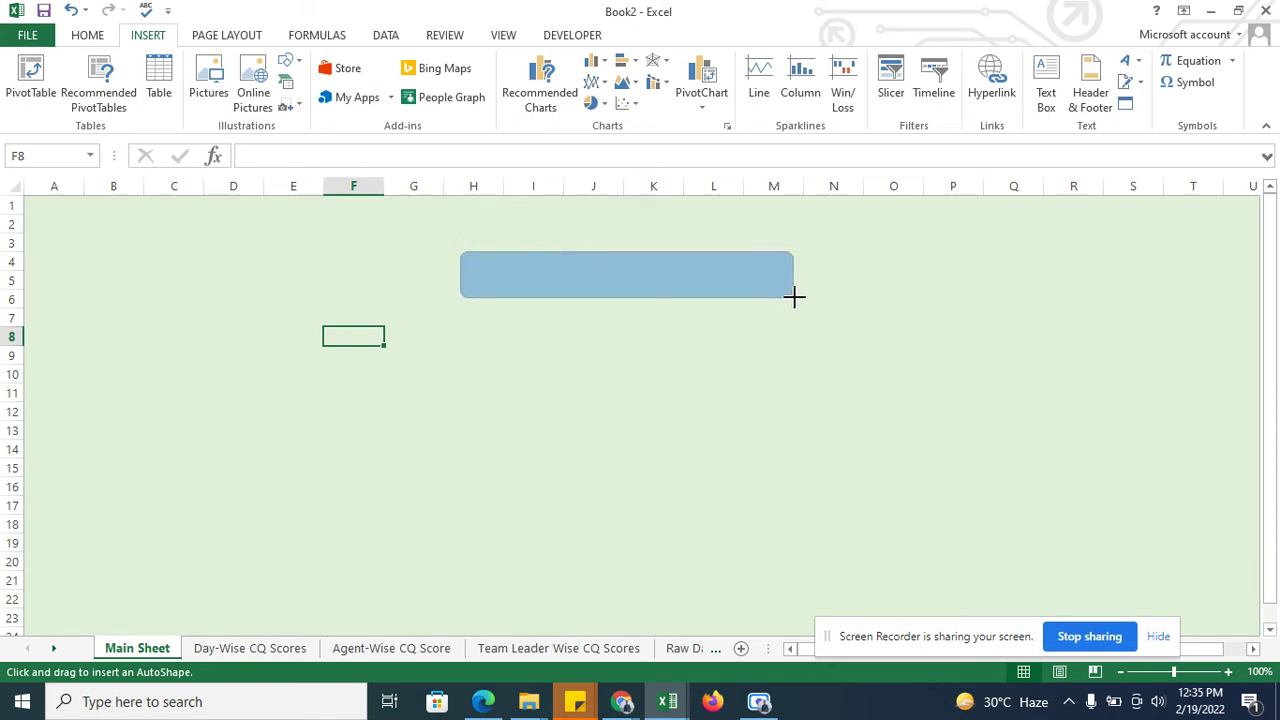
pyautogui.moveTo(793, 297); pyautogui.dragTo(860, 296)
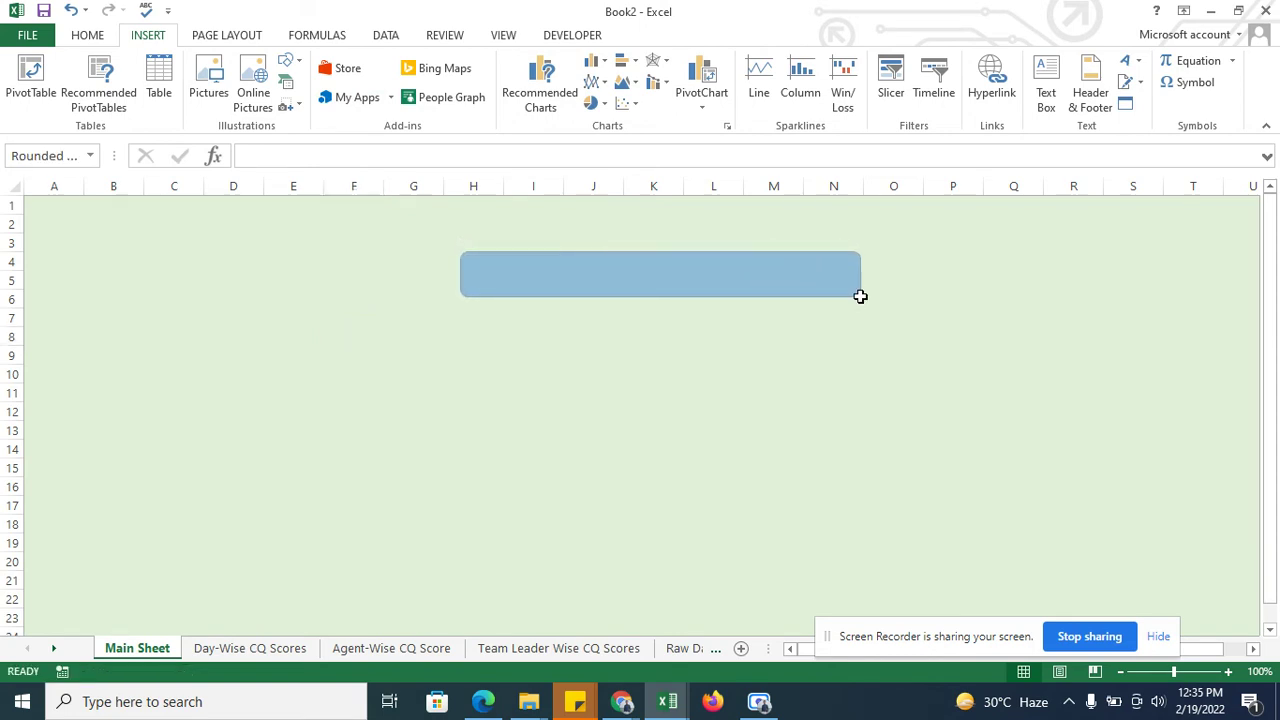
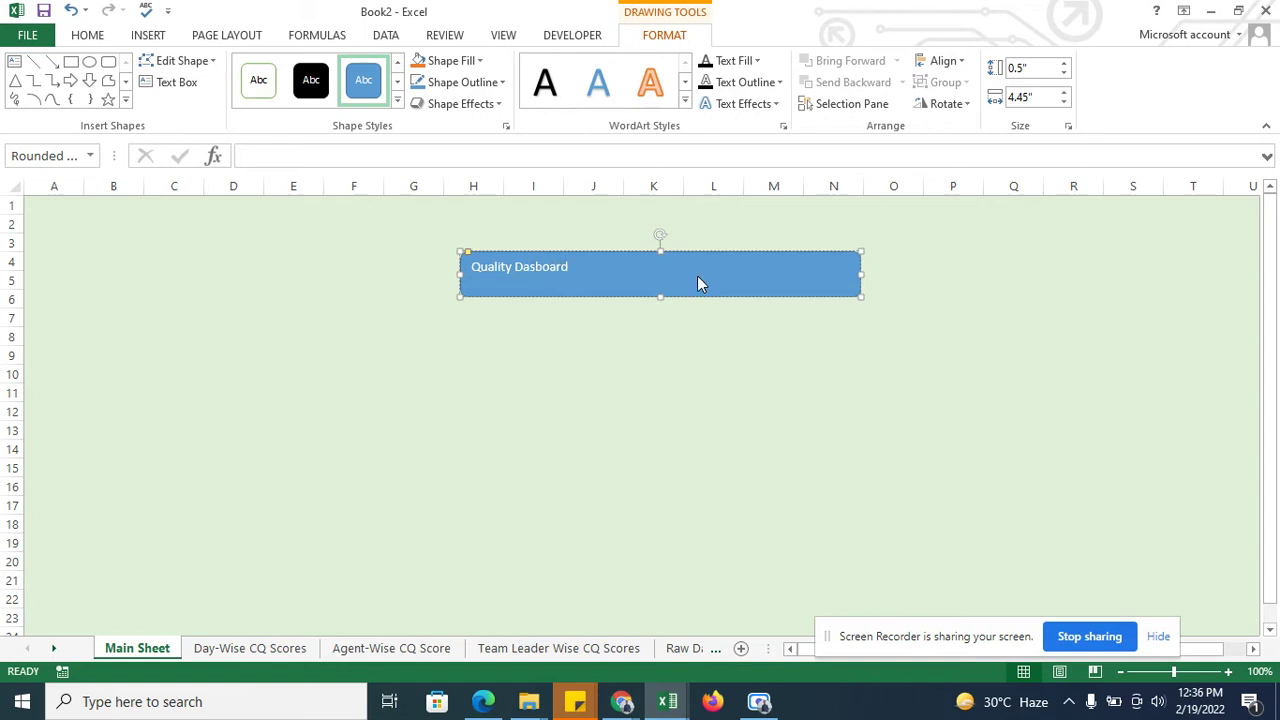
# Step: Fix the typo so the title shape reads 'Quality Dashboard'
pyautogui.hotkey('alt', 'Tab')
pyautogui.hotkey('alt', 'shift', 'Tab')
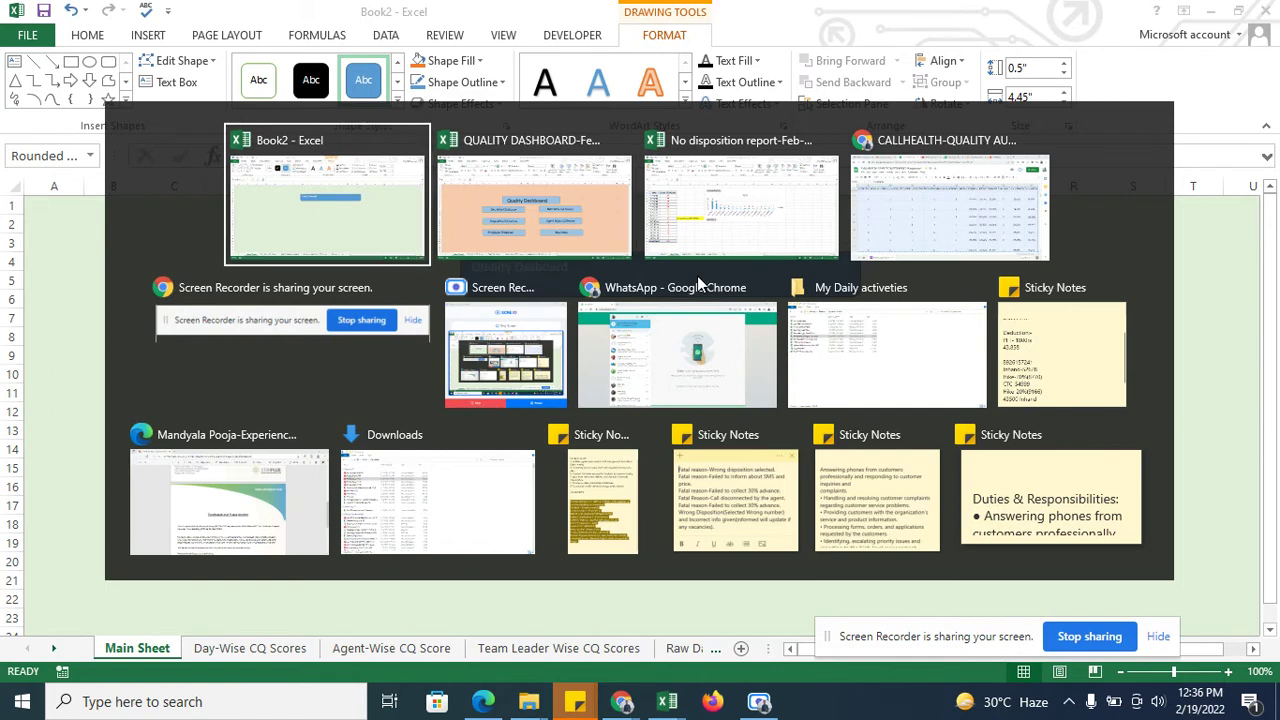
pyautogui.write('hboard')
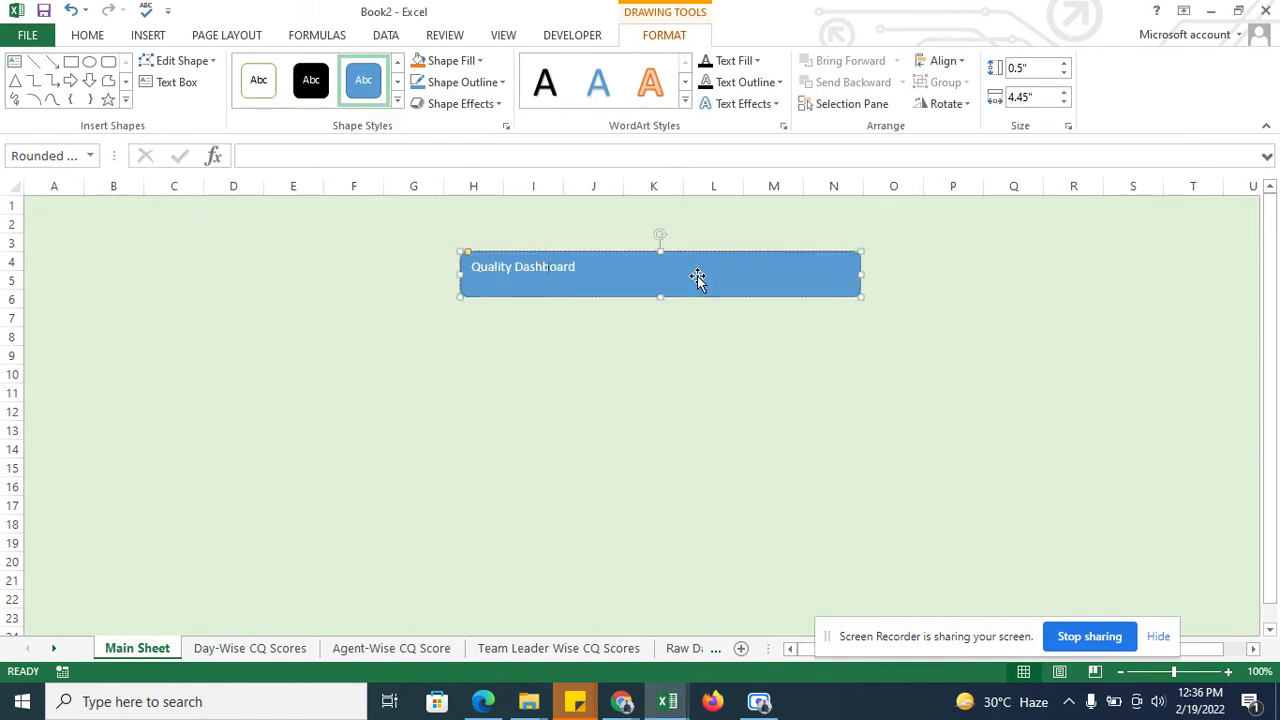
pyautogui.hotkey('ctrl', 'shift', 'Left')
pyautogui.hotkey('ctrl', 'shift', 'Left')
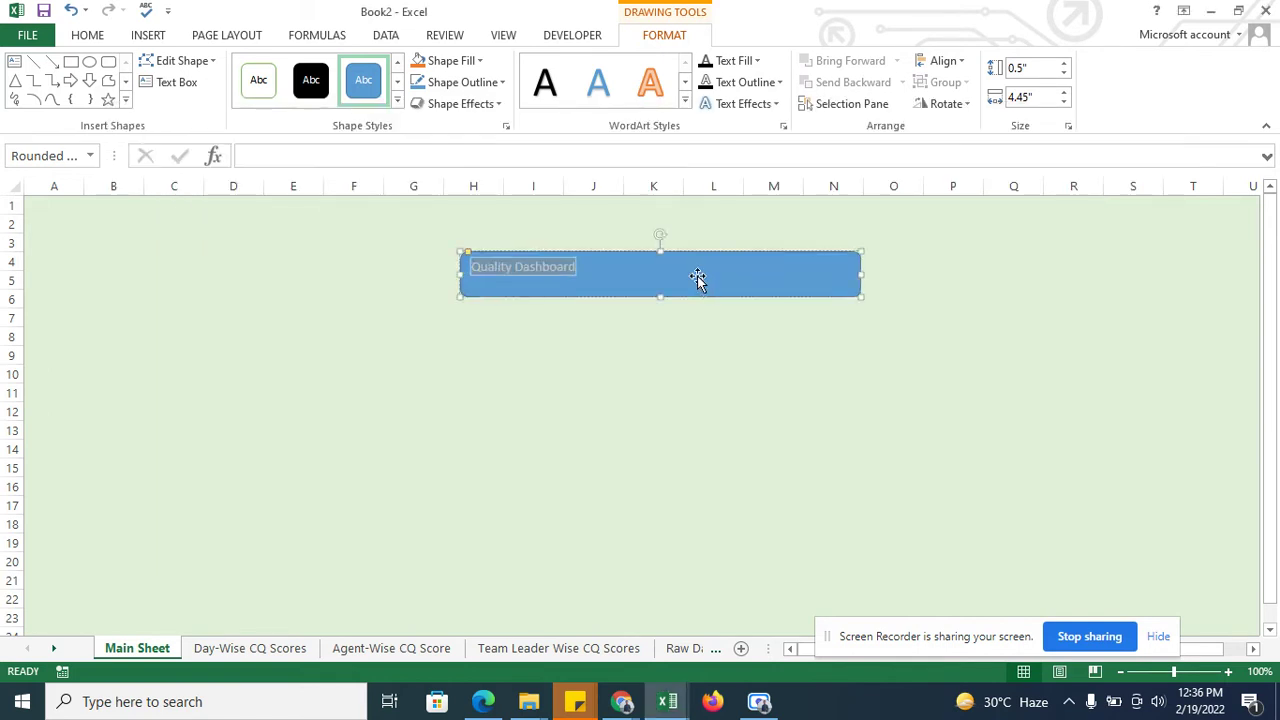
# Step: Set the title text to a 20-point font size
pyautogui.click(91, 39)
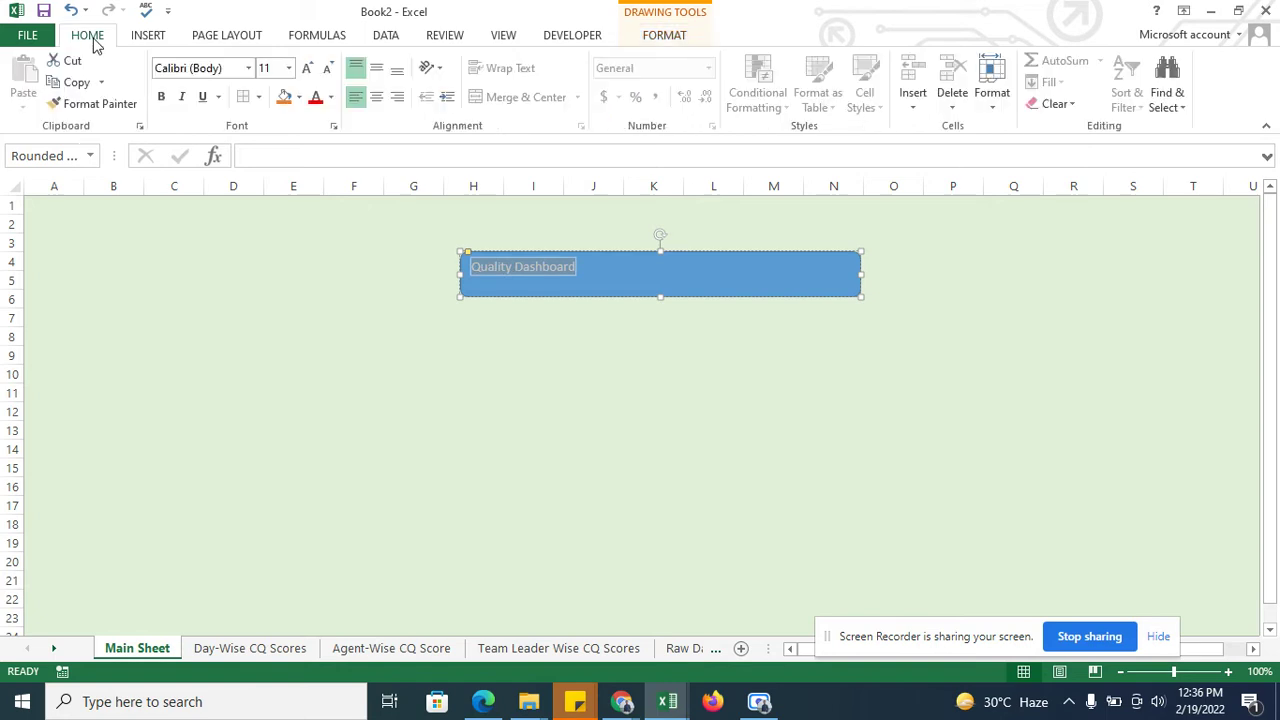
pyautogui.click(288, 76)
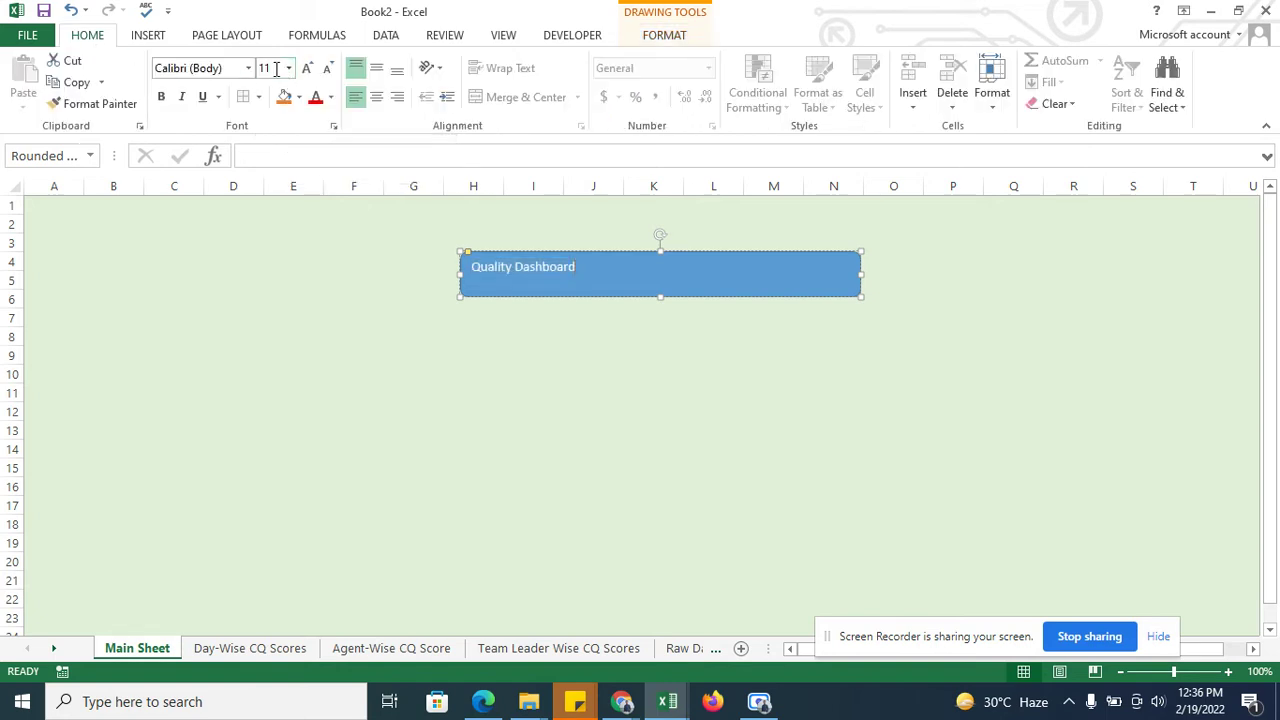
pyautogui.click(272, 68)
pyautogui.write('20')
pyautogui.doubleClick(553, 268)
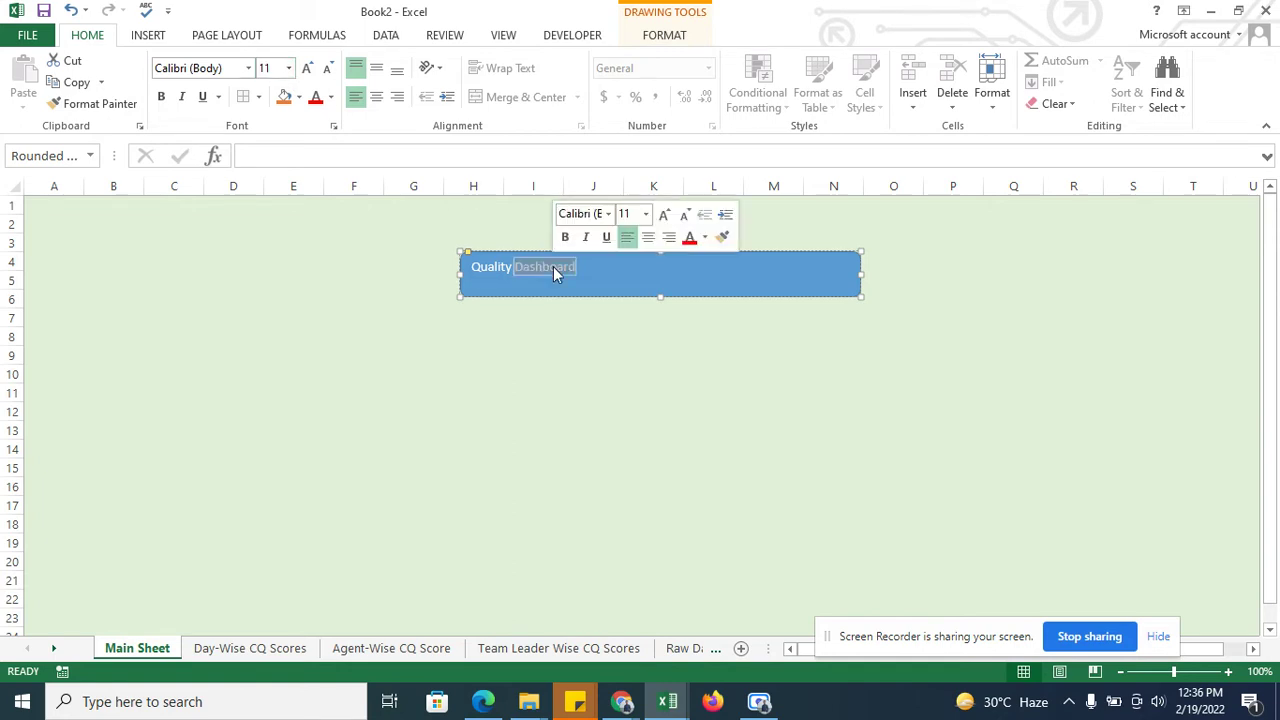
pyautogui.click(553, 266)
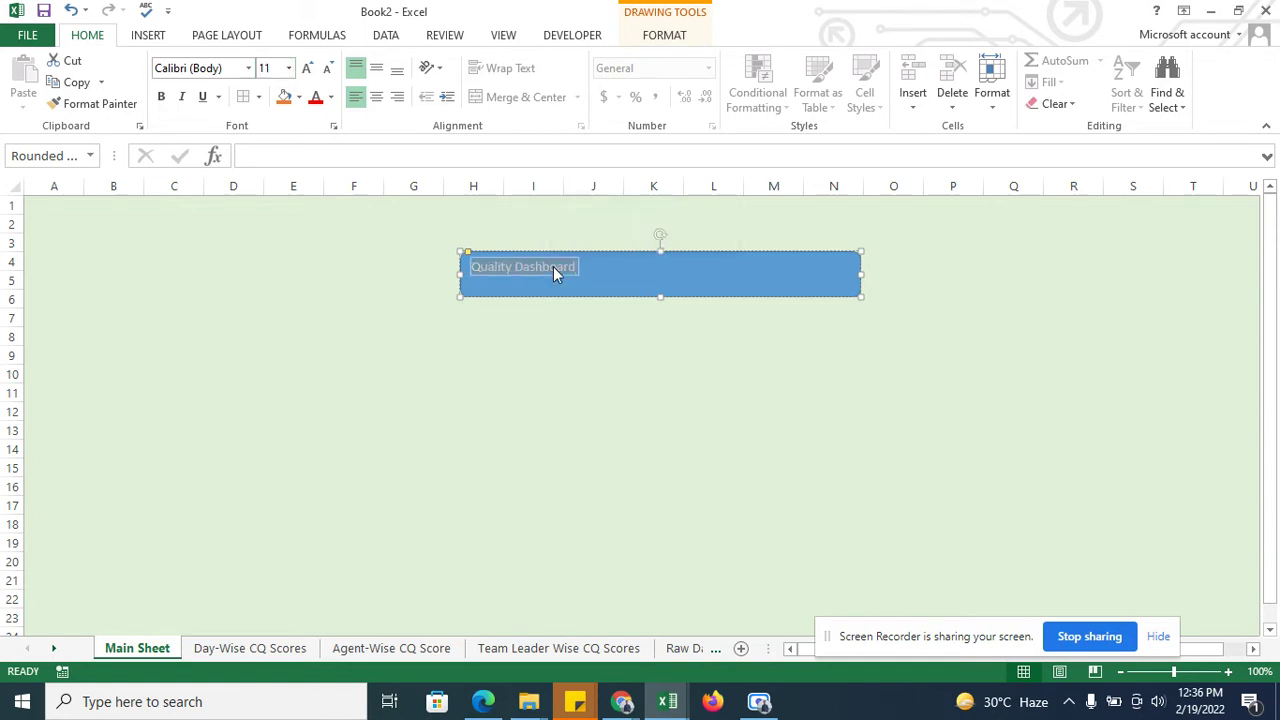
pyautogui.click(268, 68)
pyautogui.write('20')
pyautogui.press('Return')
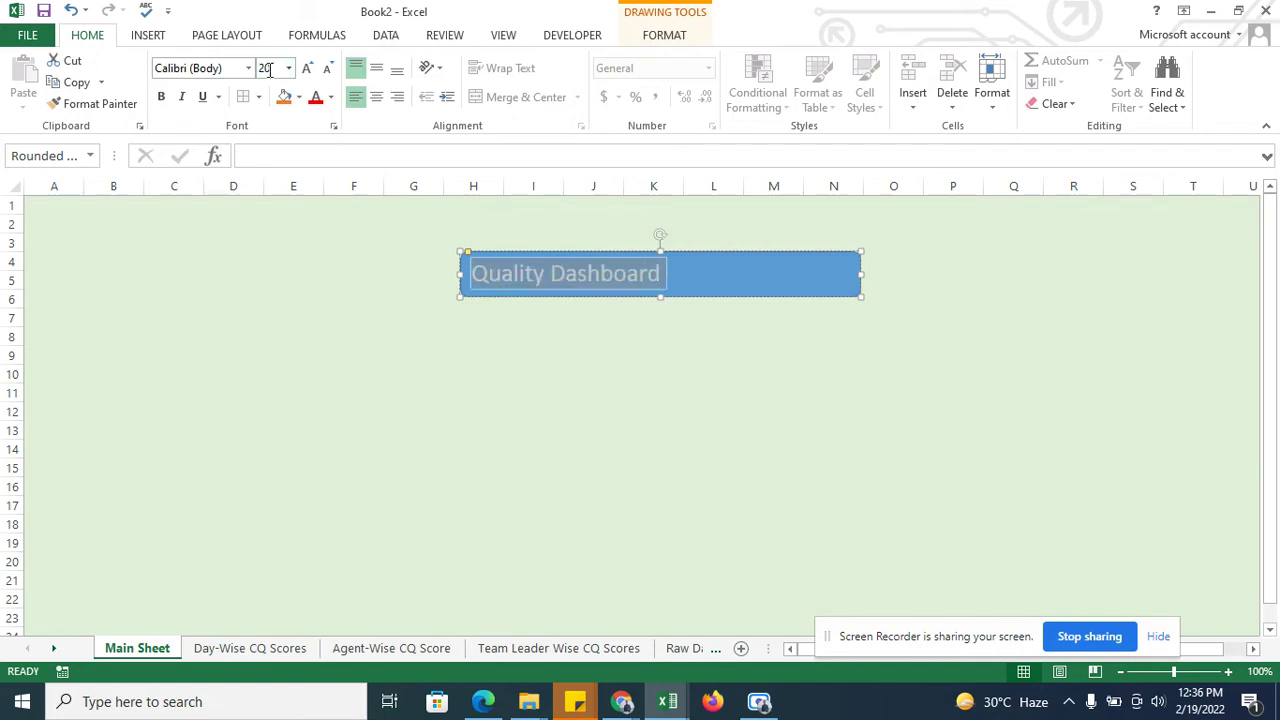
# Step: Make the Quality Dashboard title text black and bold
pyautogui.click(480, 276)
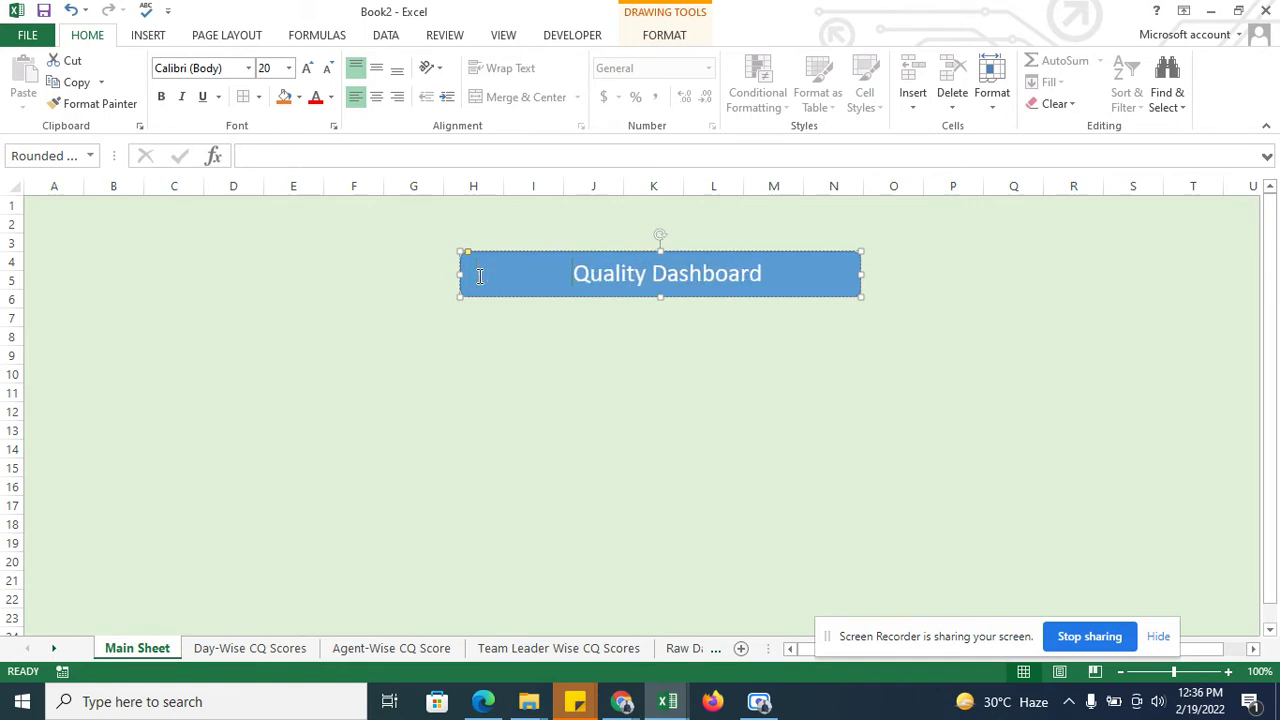
pyautogui.hotkey('ctrl', 'shift', 'Right')
pyautogui.hotkey('ctrl', 'shift', 'Right')
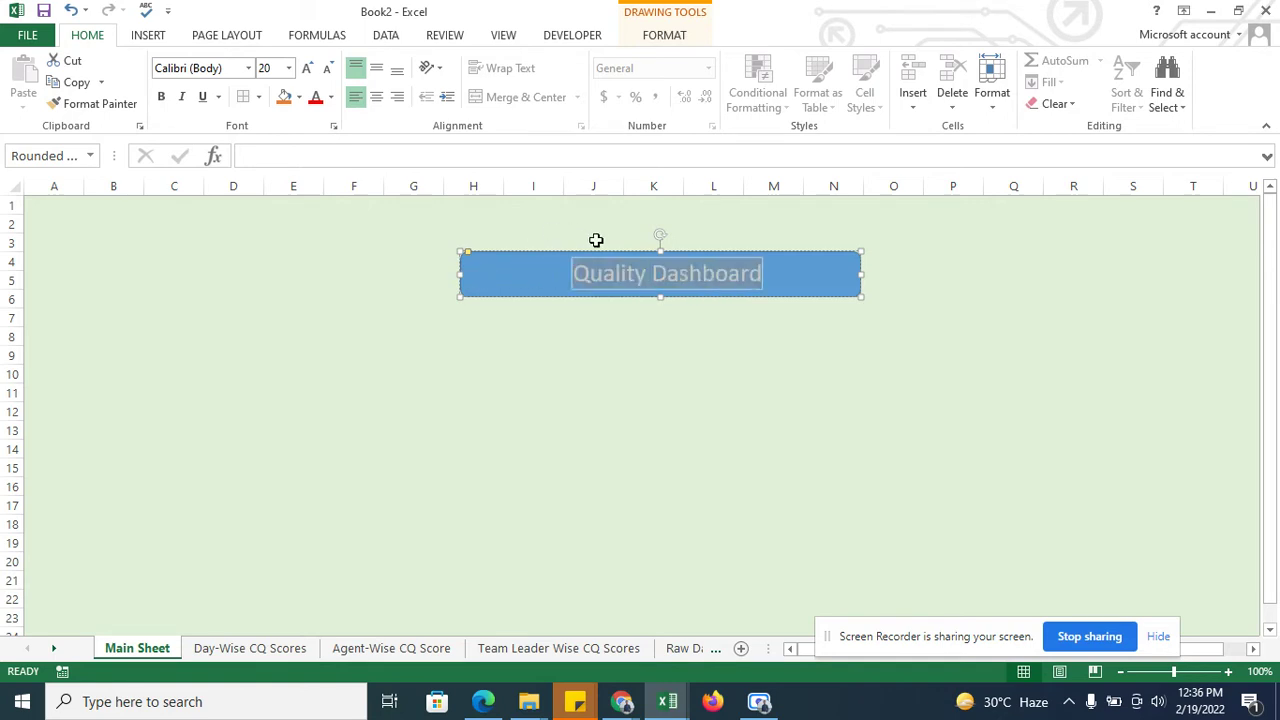
pyautogui.rightClick(648, 276)
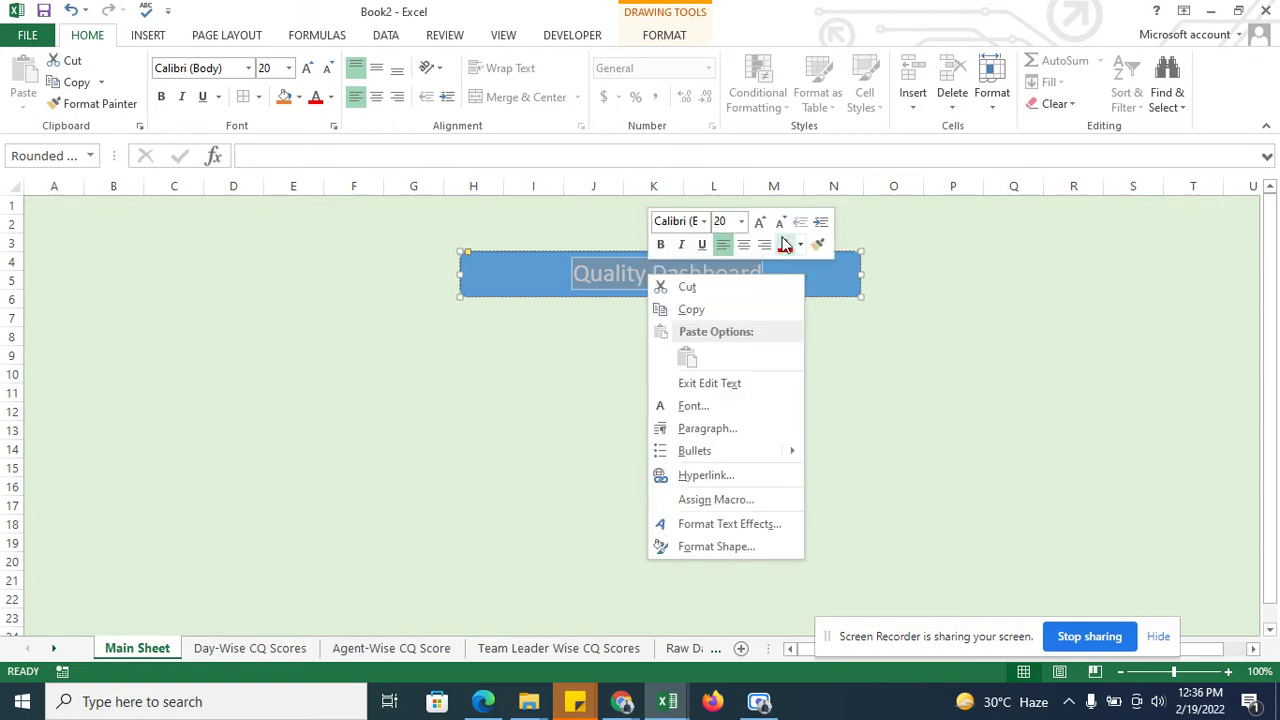
pyautogui.click(319, 104)
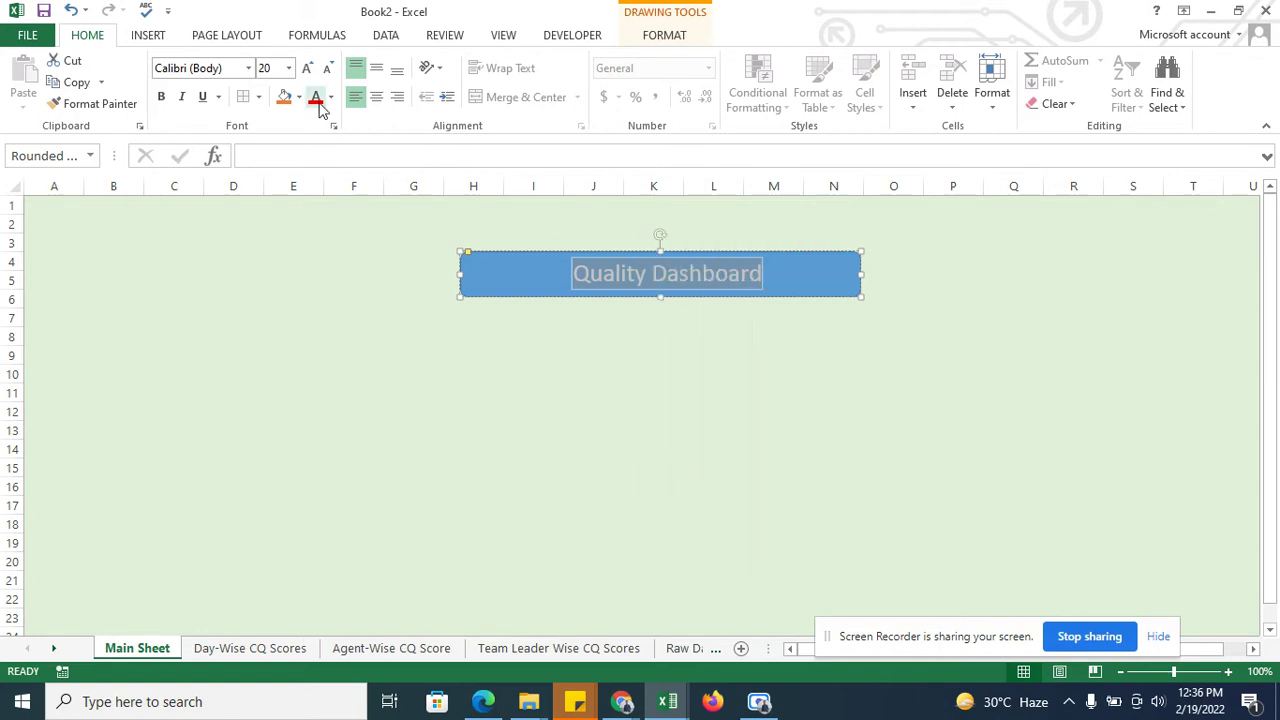
pyautogui.click(331, 100)
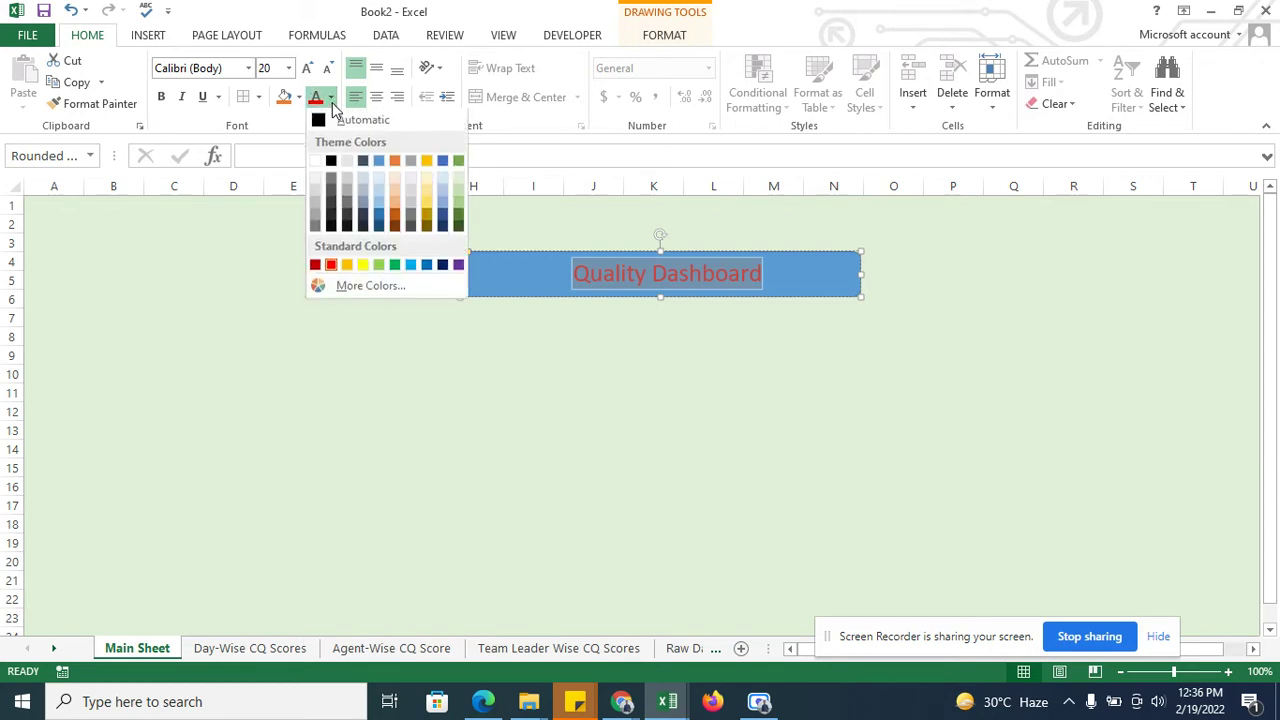
pyautogui.click(331, 162)
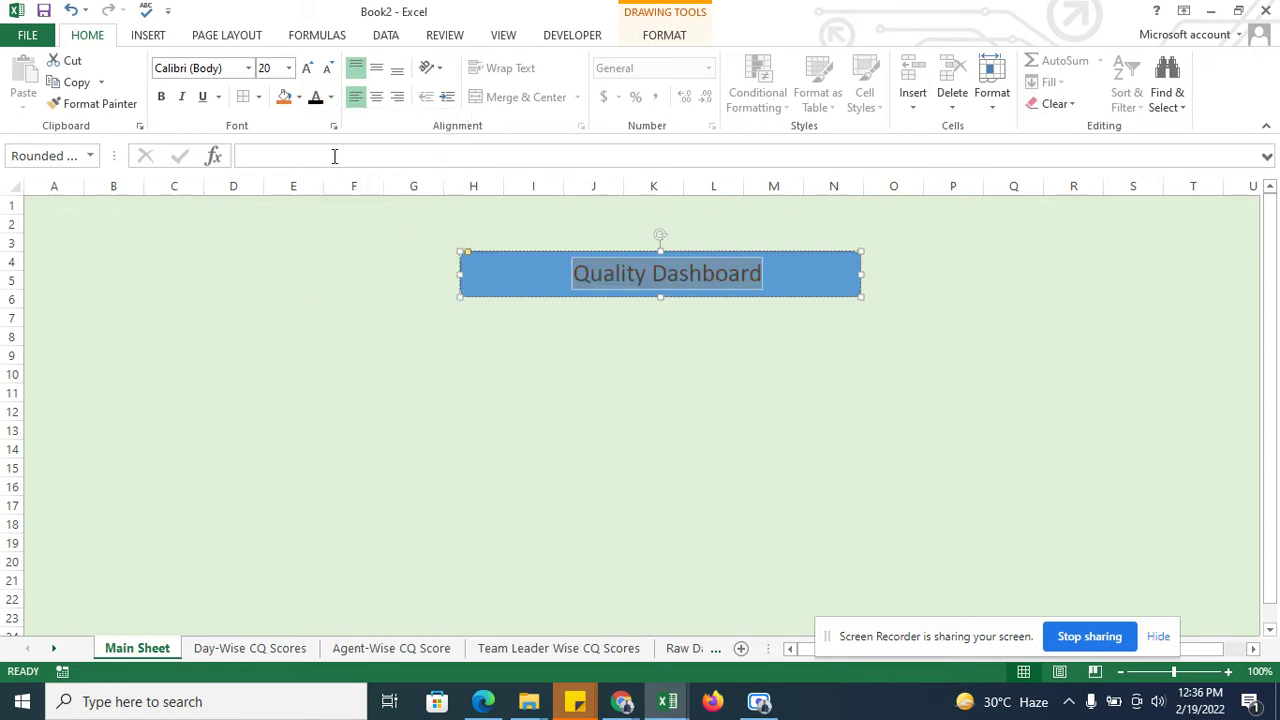
pyautogui.hotkey('ctrl', 'b')
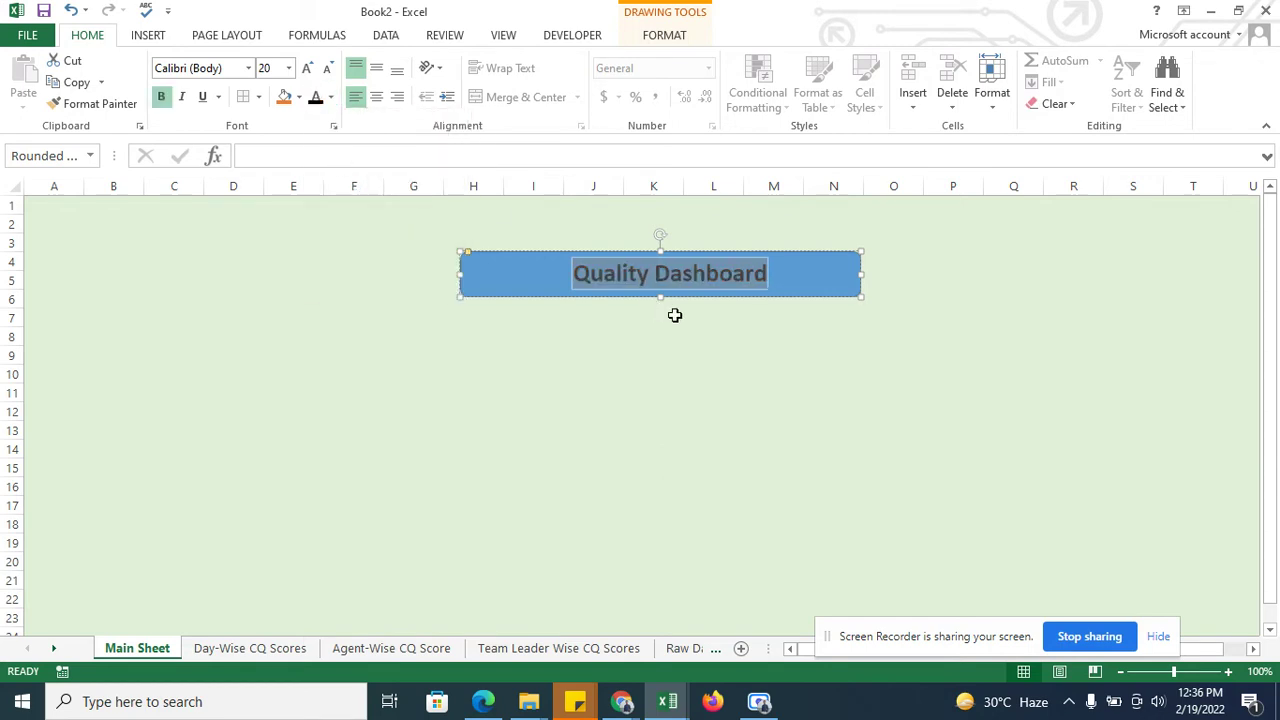
pyautogui.click(543, 330)
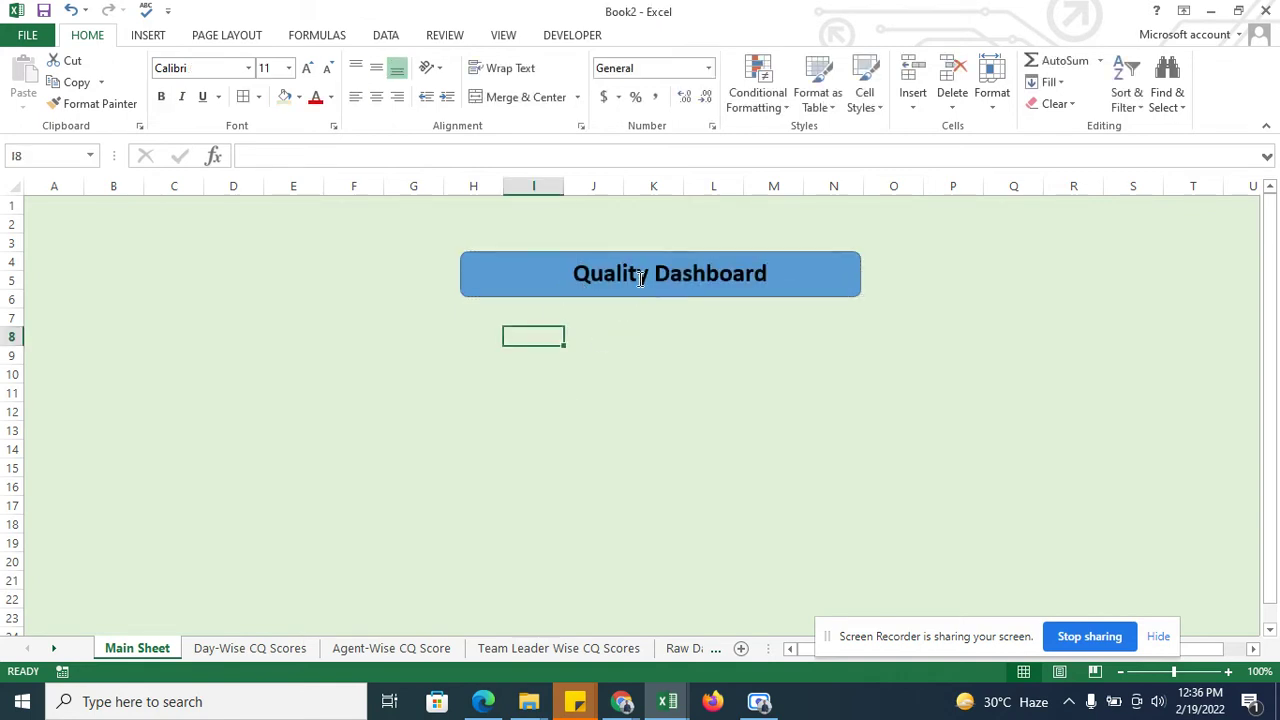
# Step: Draw an empty 0.38" by 1.75" rounded rectangle below the title across H8:I9
pyautogui.click(640, 278)
pyautogui.click(540, 331)
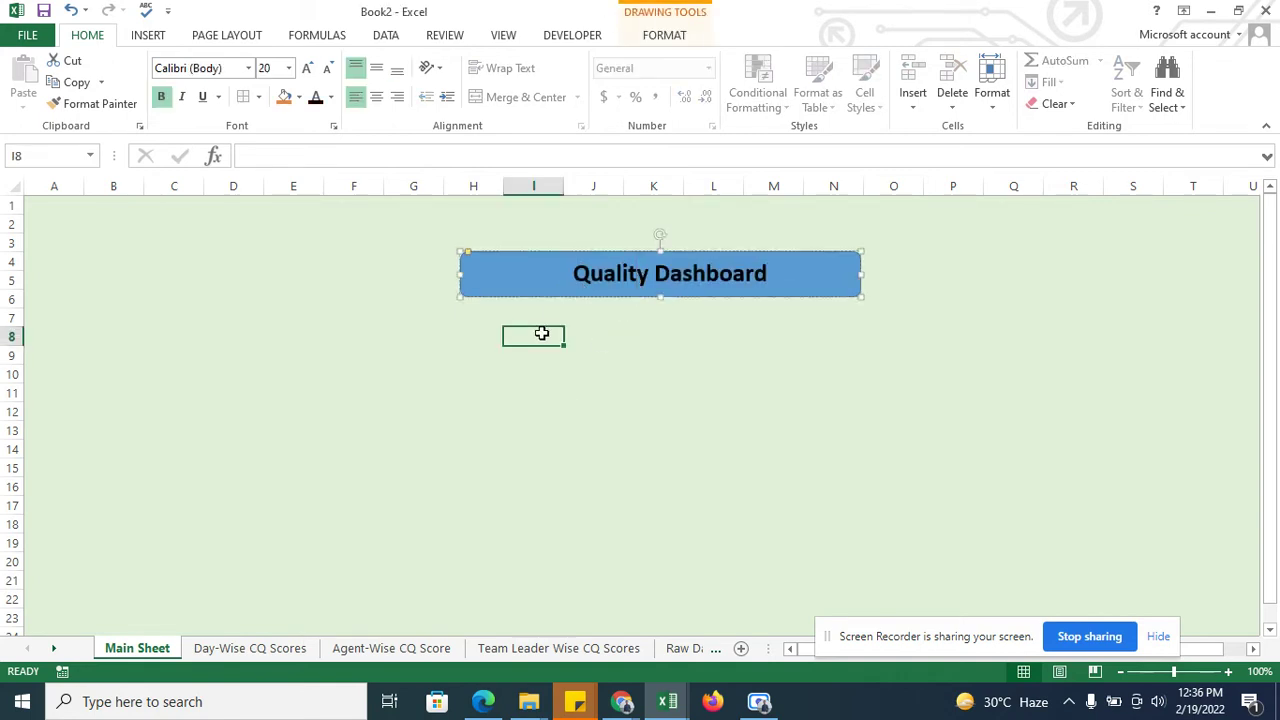
pyautogui.click(465, 354)
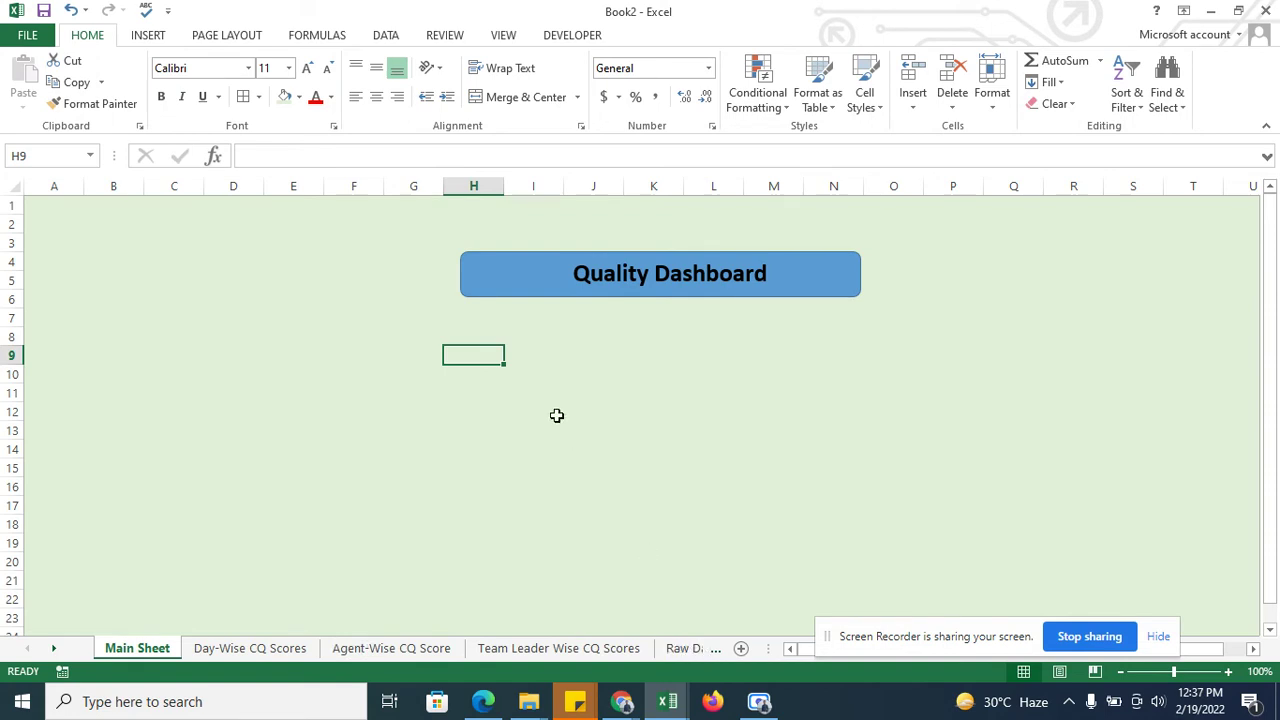
pyautogui.click(128, 38)
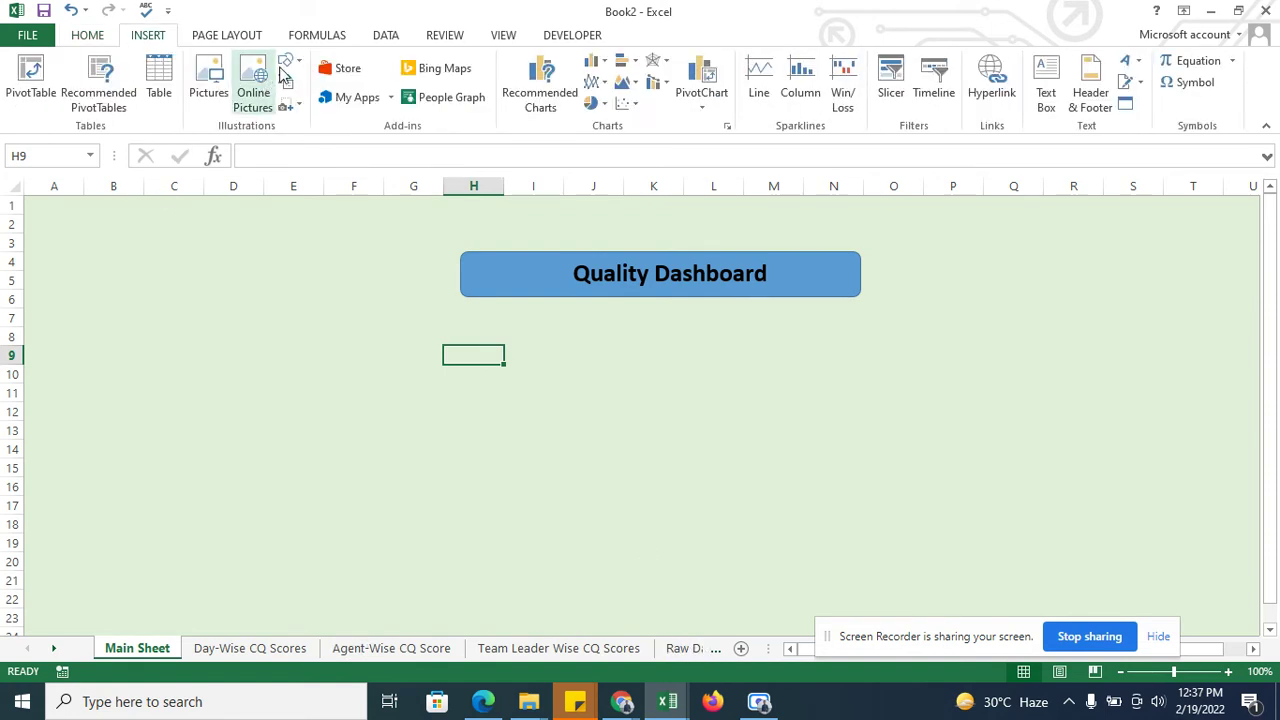
pyautogui.click(288, 65)
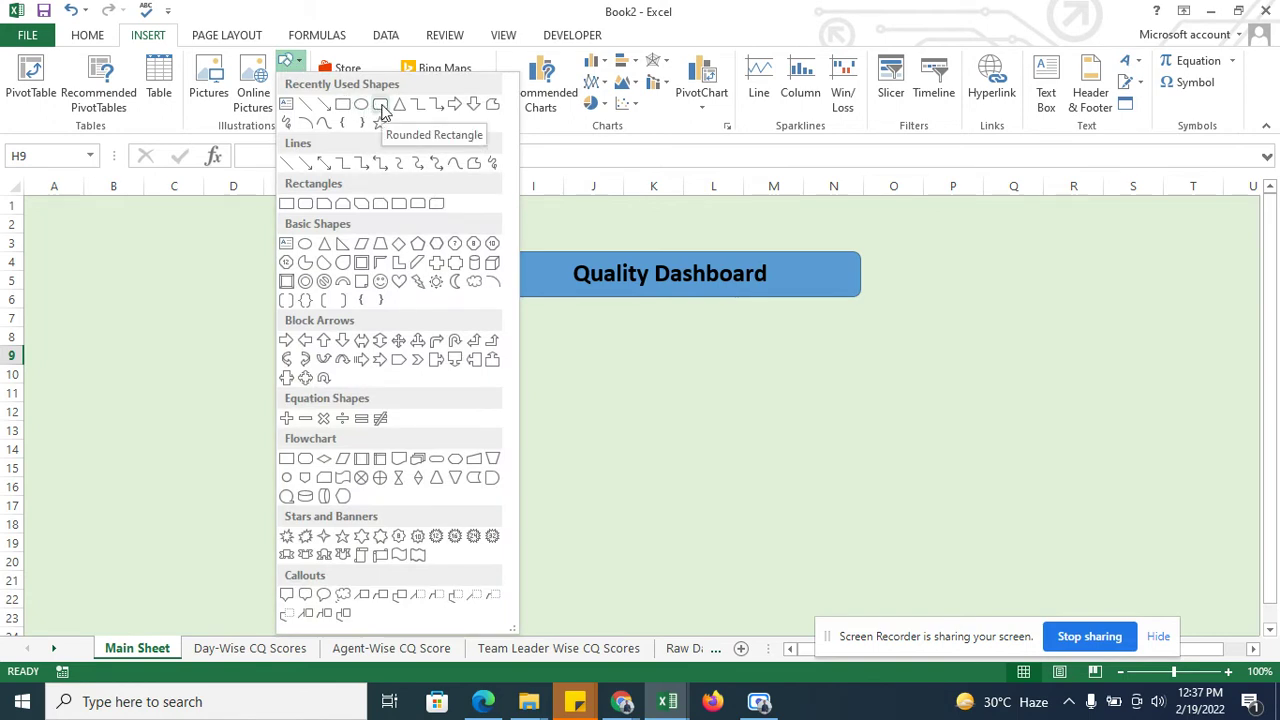
pyautogui.click(380, 105)
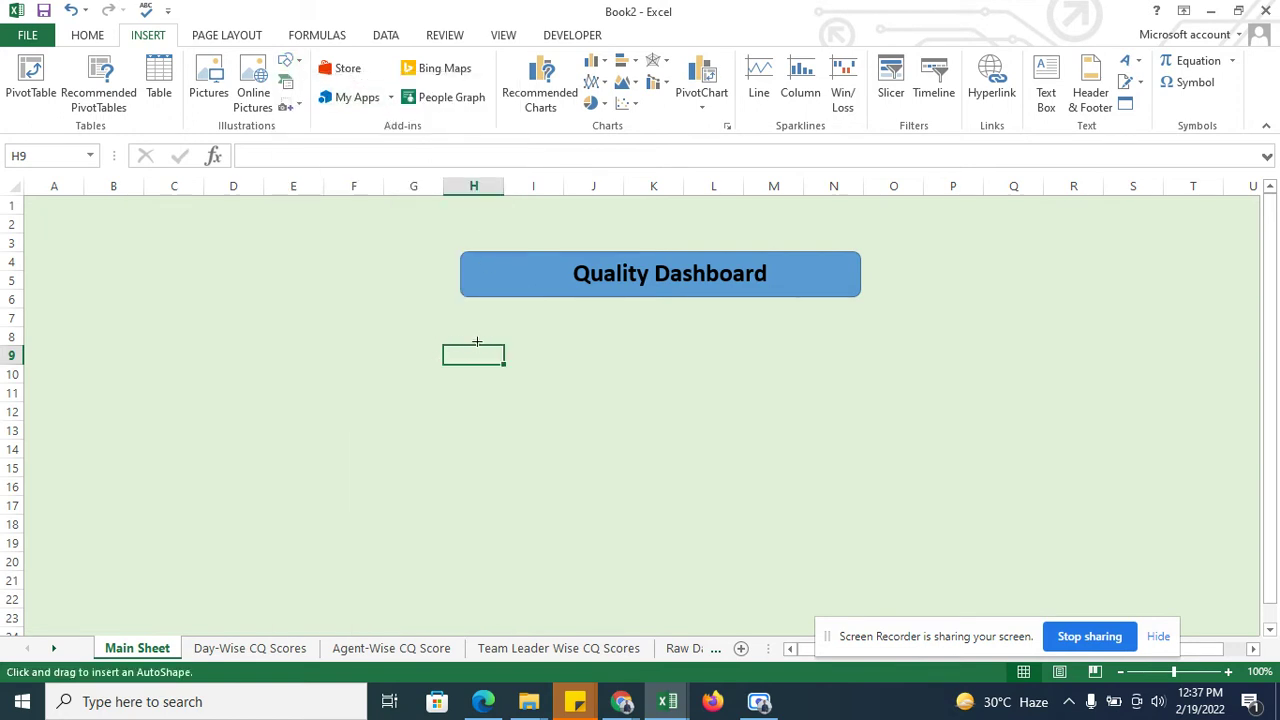
pyautogui.moveTo(458, 334); pyautogui.dragTo(616, 367)
pyautogui.rightClick(598, 372)
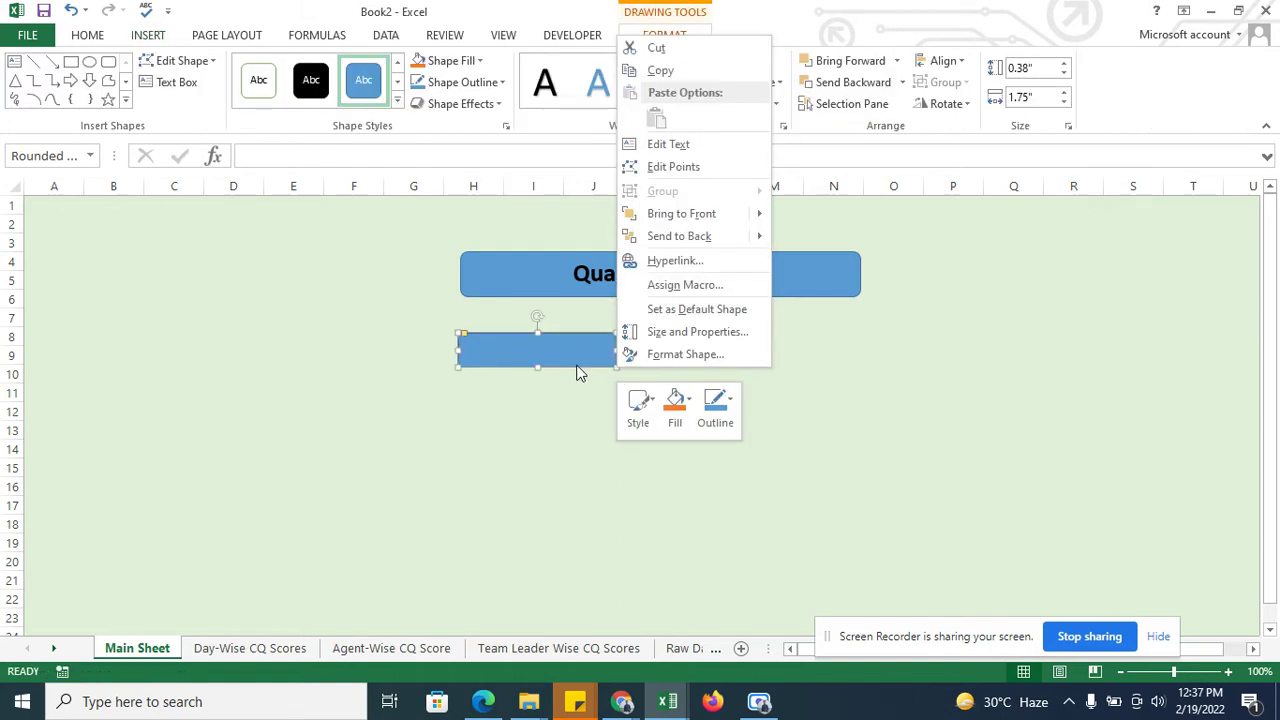
pyautogui.click(581, 372)
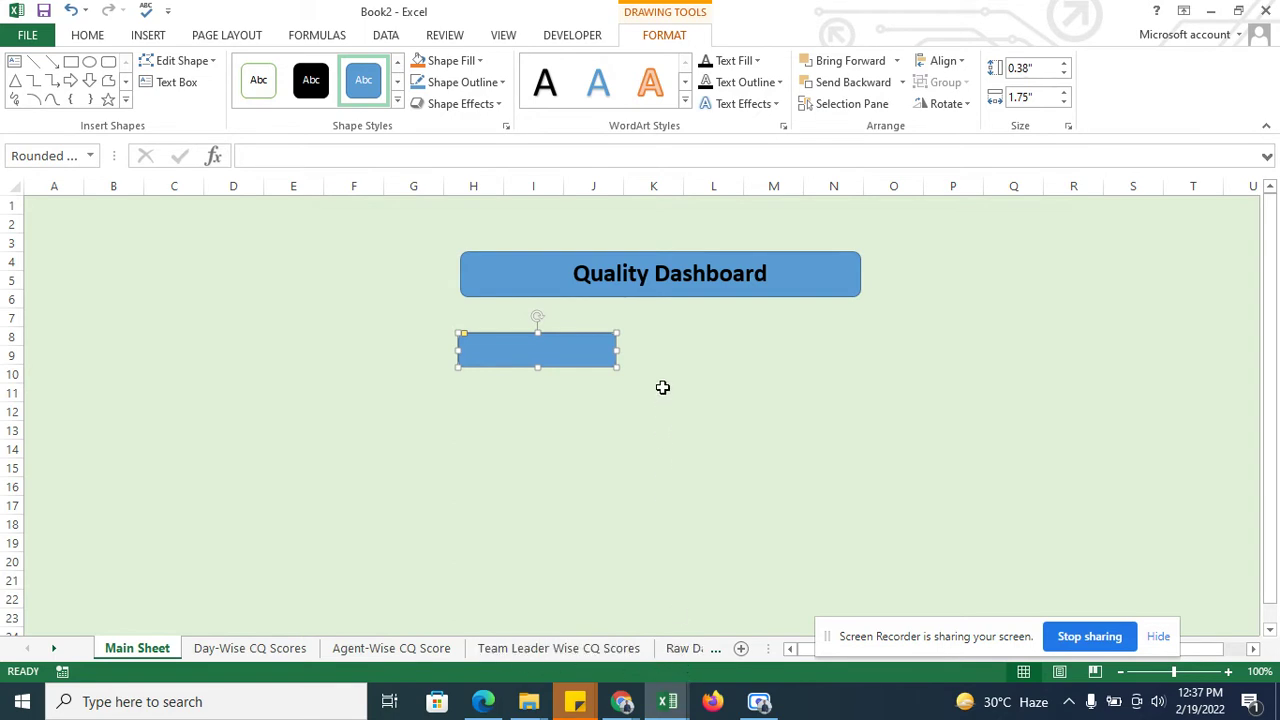
pyautogui.click(724, 352)
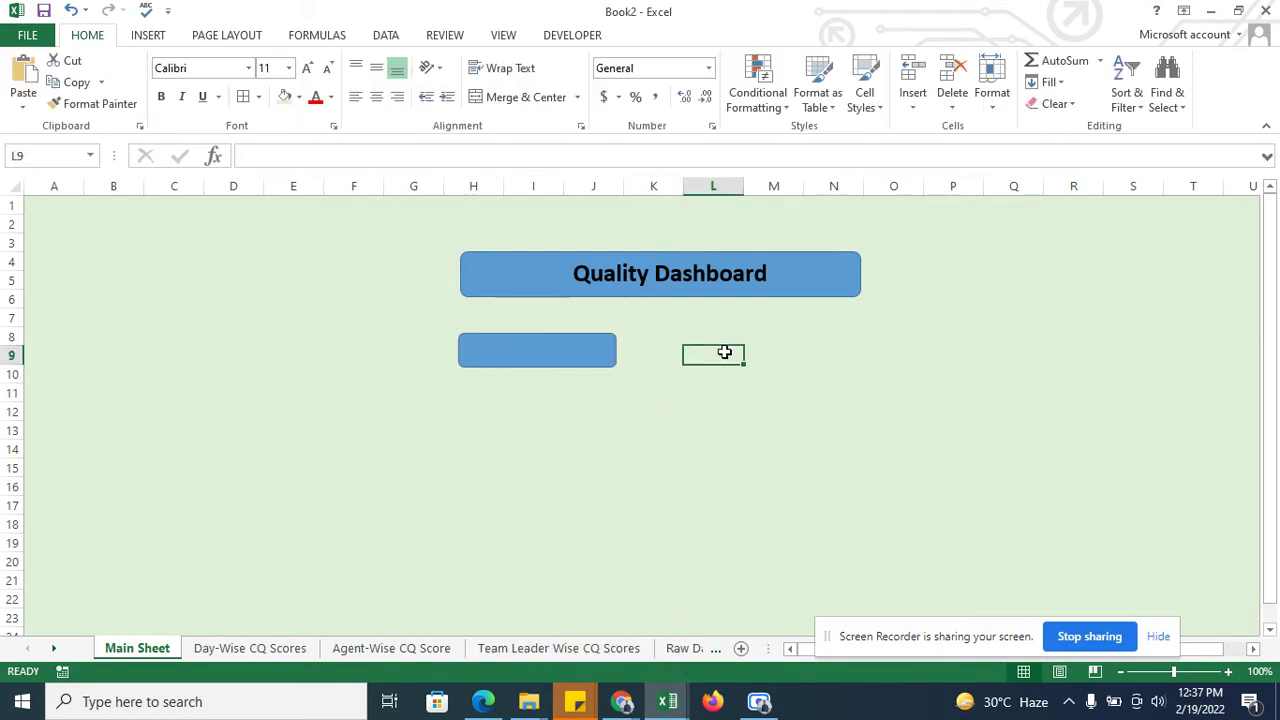
# Step: Copy the rounded rectangle and paste three duplicates near cell L9
pyautogui.click(617, 347)
pyautogui.hotkey('ctrl', 'c')
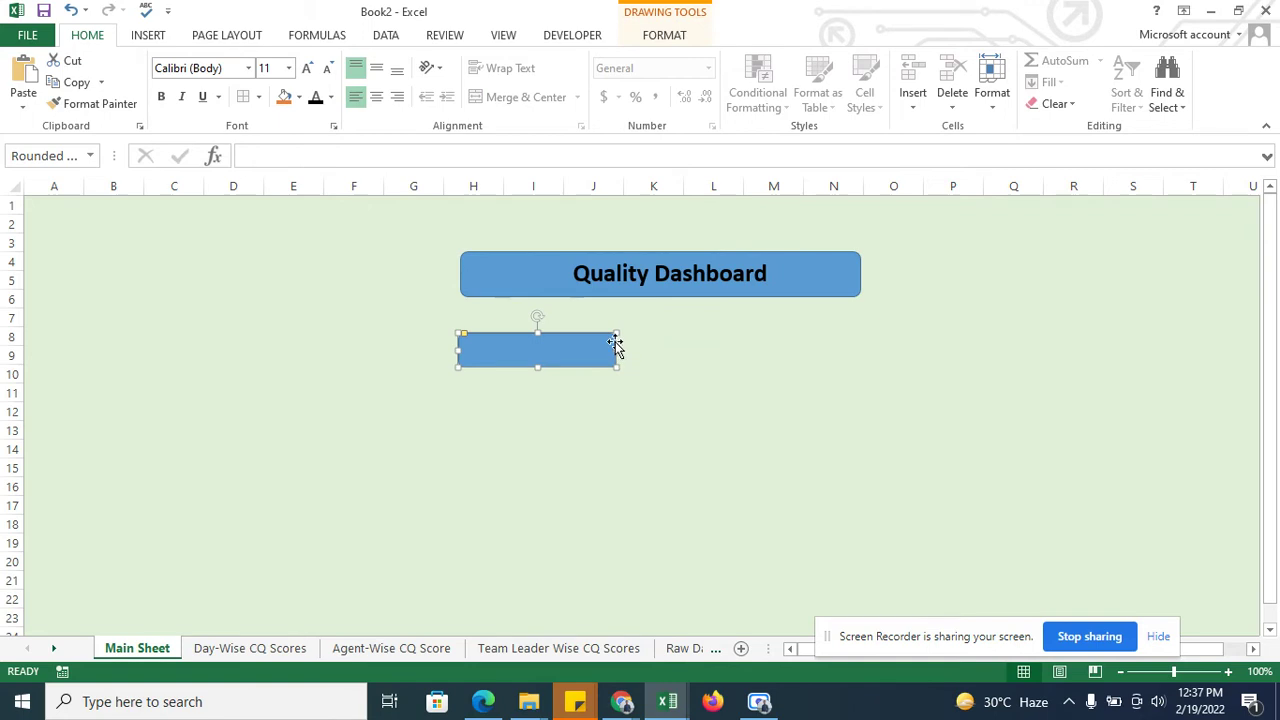
pyautogui.click(686, 349)
pyautogui.hotkey('ctrl', 'v')
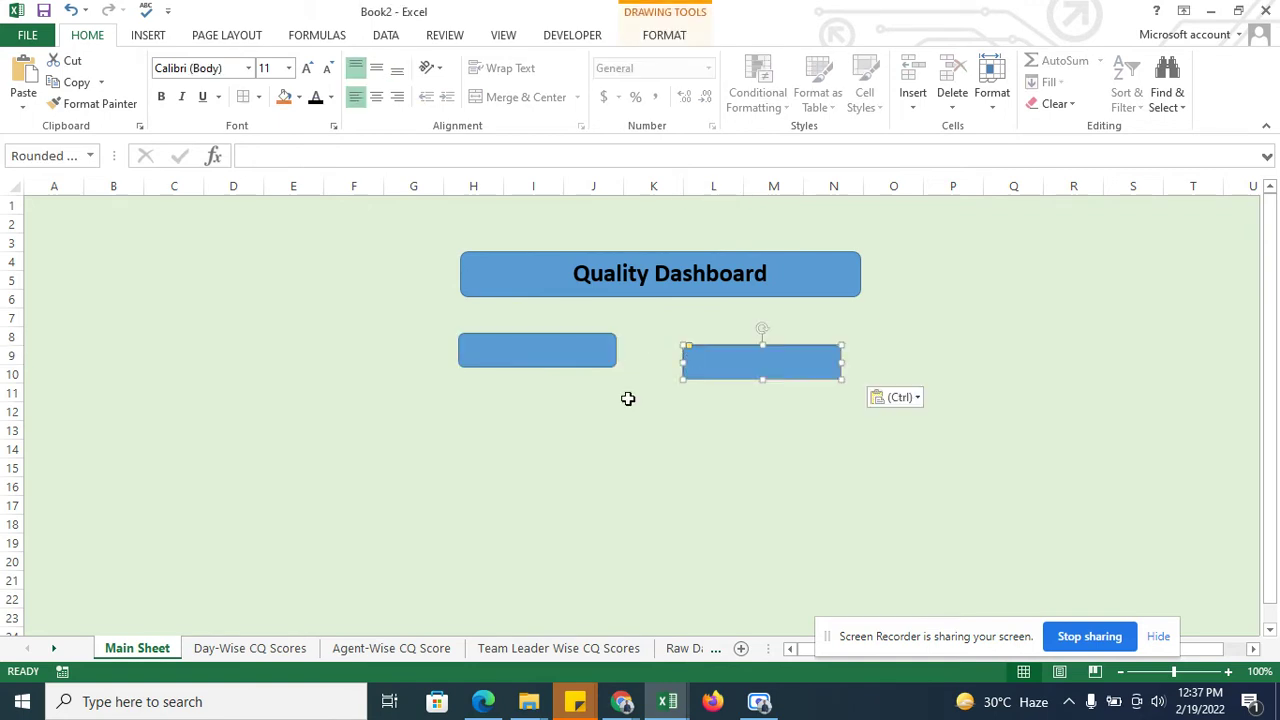
pyautogui.hotkey('ctrl', 'd')
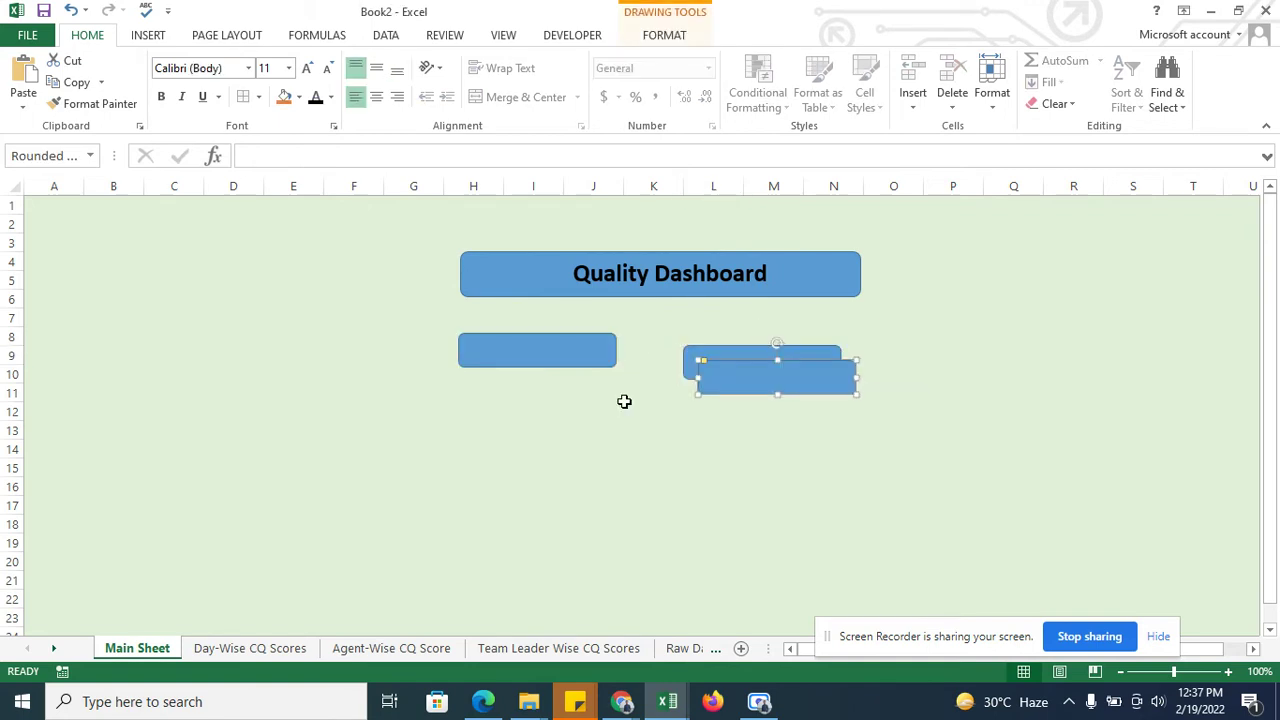
pyautogui.hotkey('ctrl', 'd')
# Step: Arrange the four rectangles into a two-by-two grid beneath the title
pyautogui.click(735, 353)
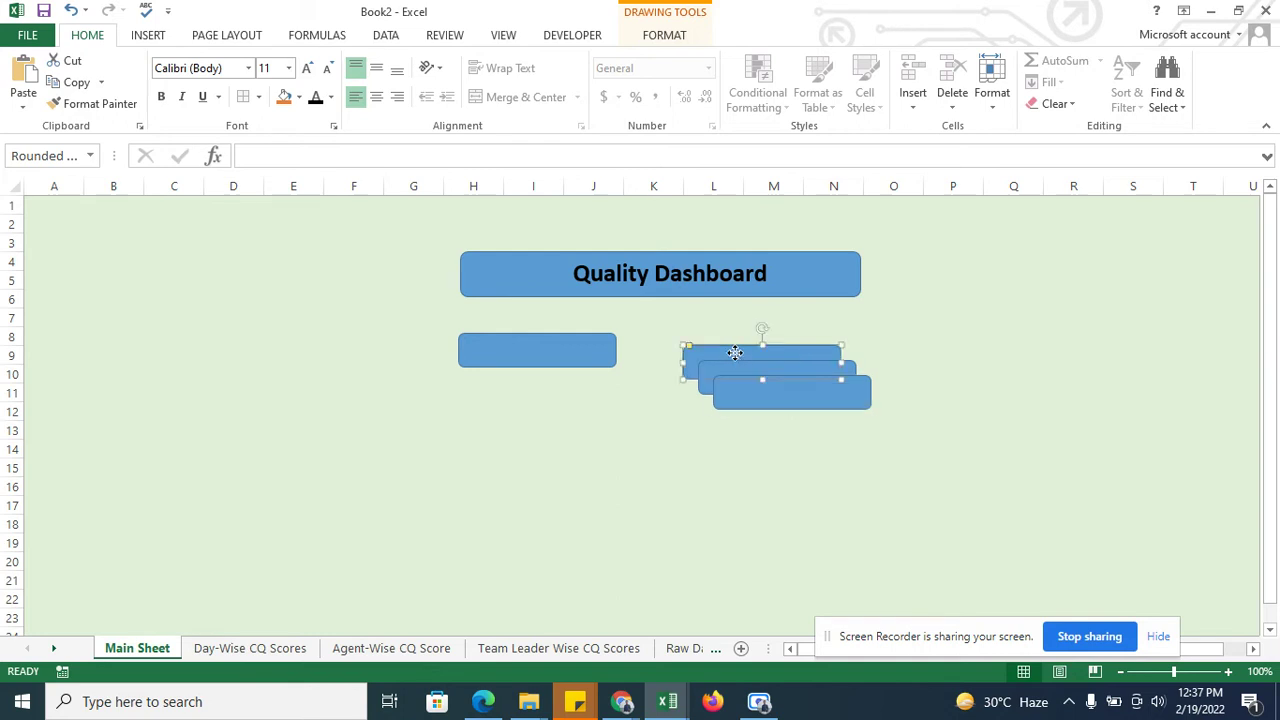
pyautogui.moveTo(735, 353); pyautogui.dragTo(739, 342)
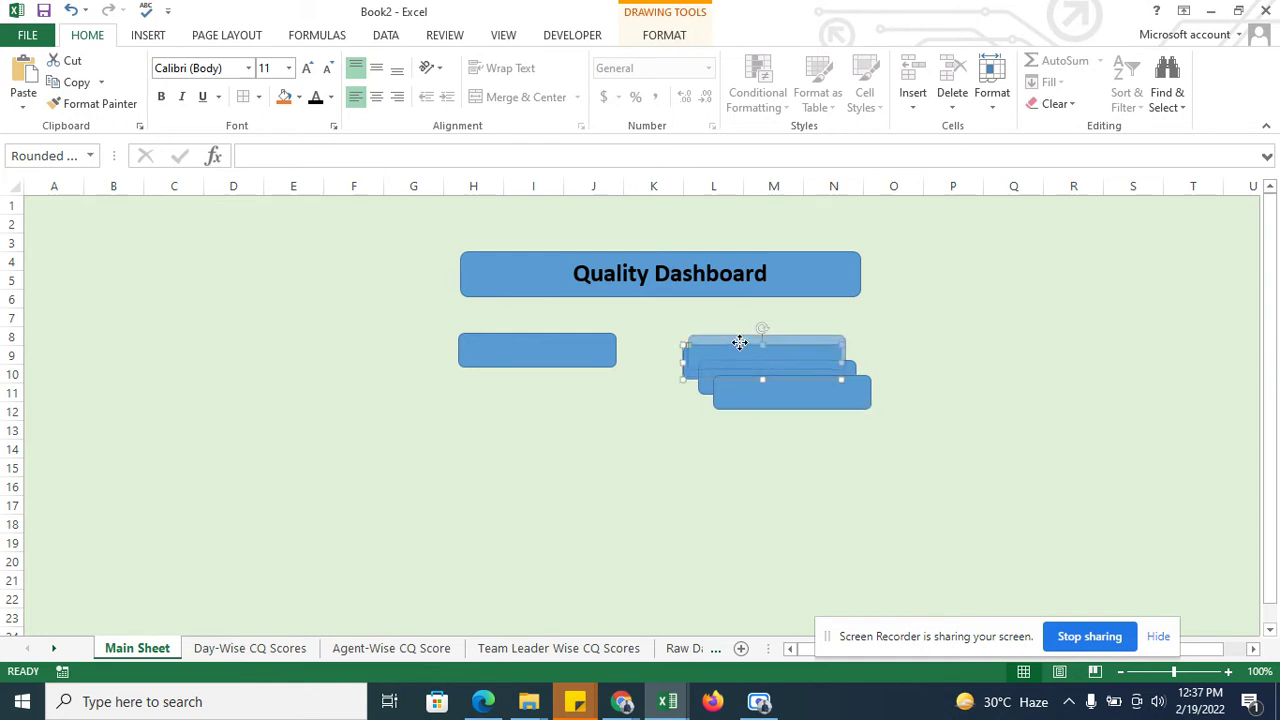
pyautogui.click(775, 354)
pyautogui.moveTo(716, 376)
pyautogui.mouseDown()
pyautogui.moveTo(743, 328)
pyautogui.moveTo(725, 365)
pyautogui.mouseUp()
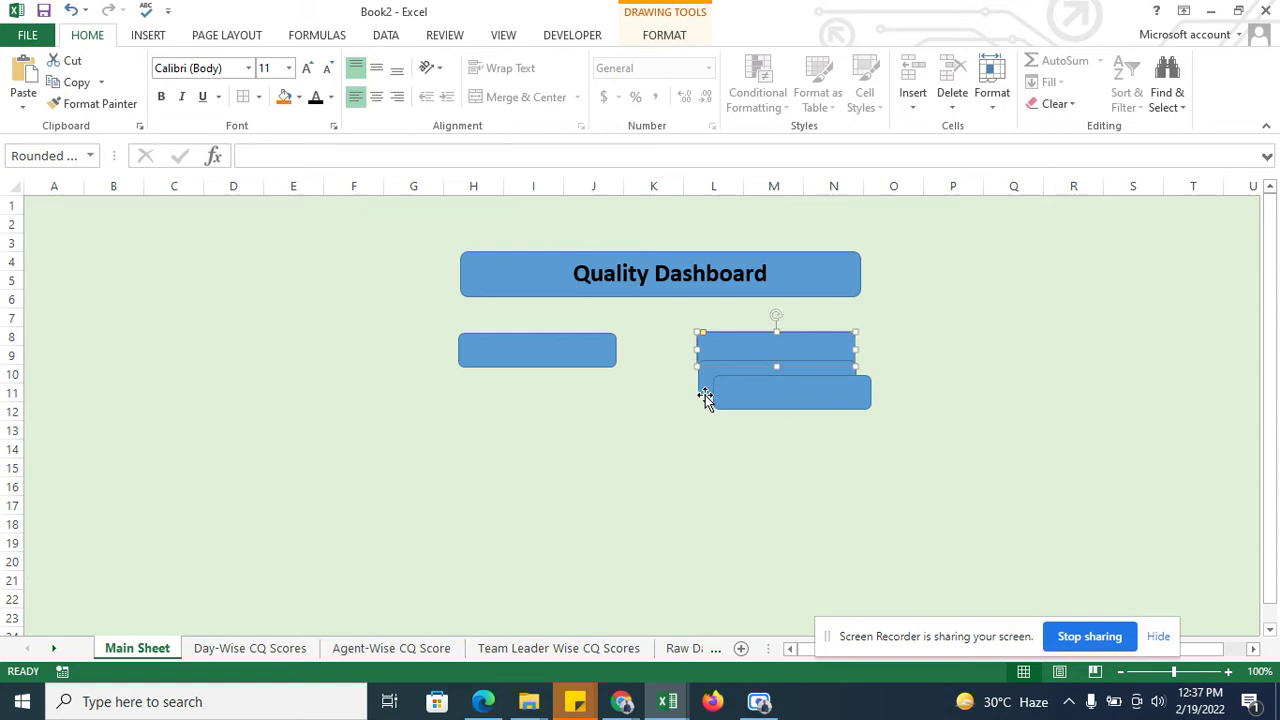
pyautogui.moveTo(725, 365)
pyautogui.mouseDown()
pyautogui.moveTo(705, 397)
pyautogui.moveTo(464, 429)
pyautogui.mouseUp()
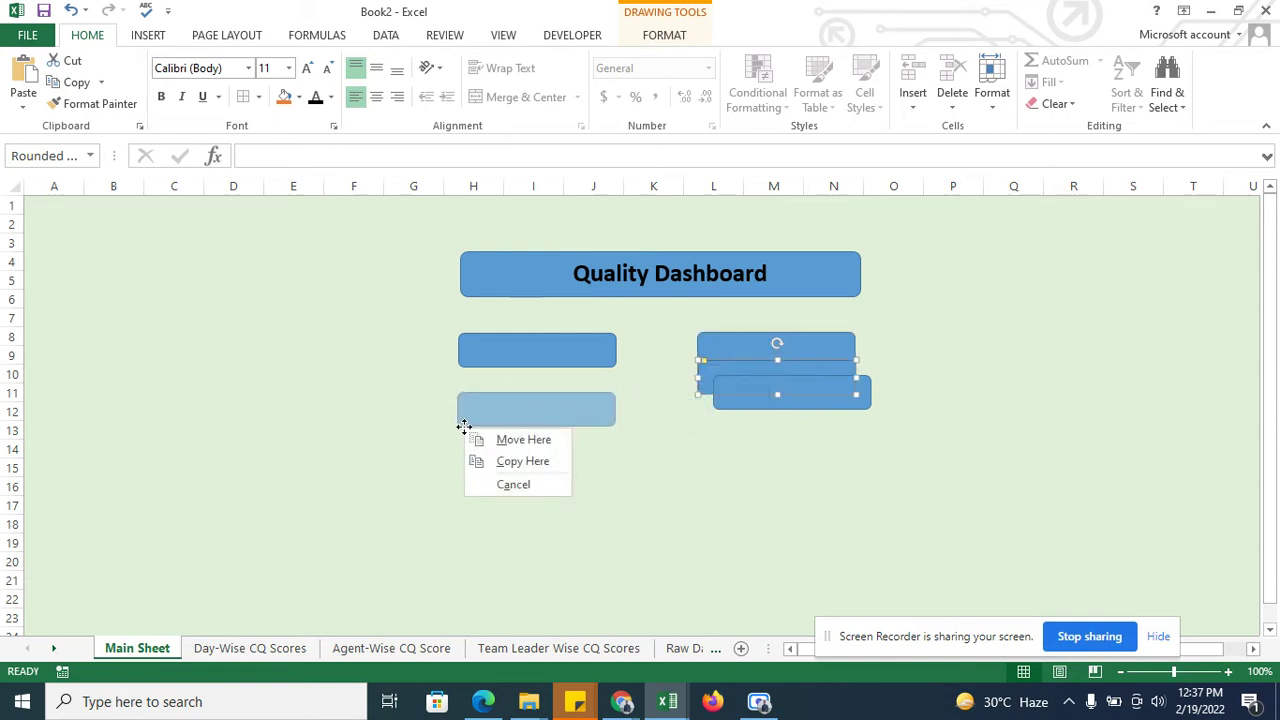
pyautogui.click(540, 441)
pyautogui.moveTo(722, 386); pyautogui.dragTo(708, 394)
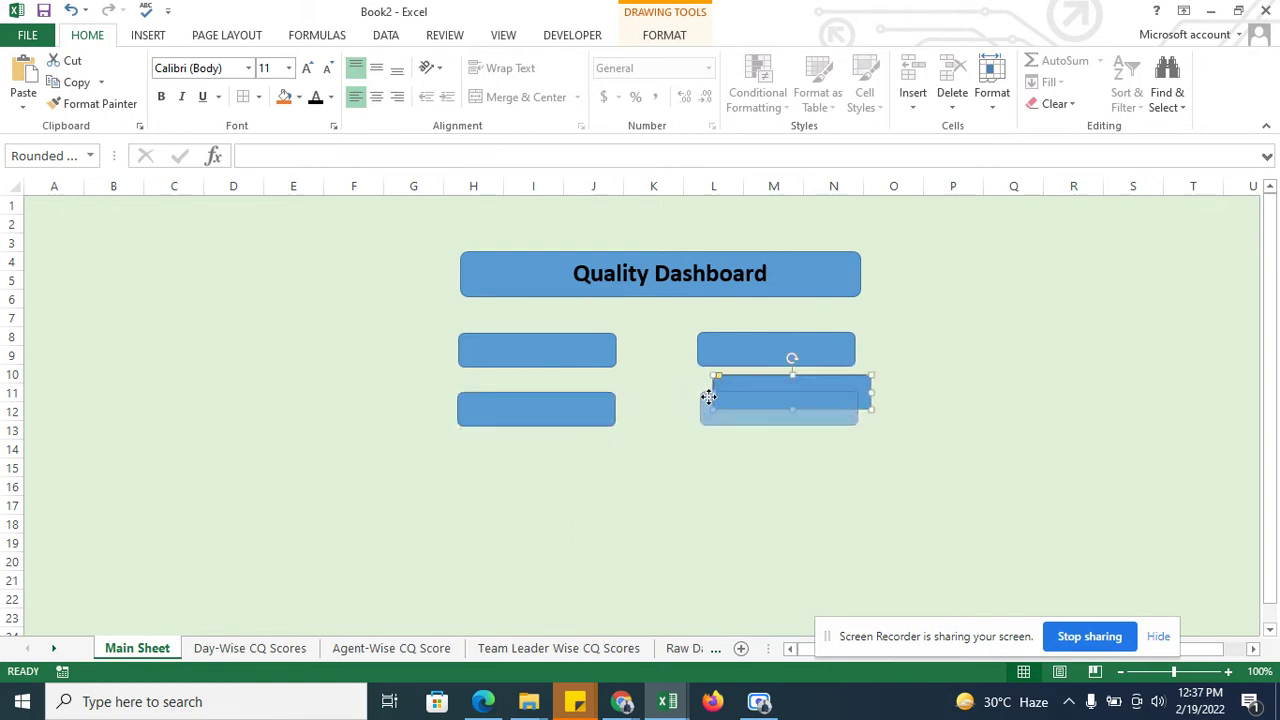
pyautogui.moveTo(708, 394); pyautogui.dragTo(712, 397)
pyautogui.rightClick(740, 410)
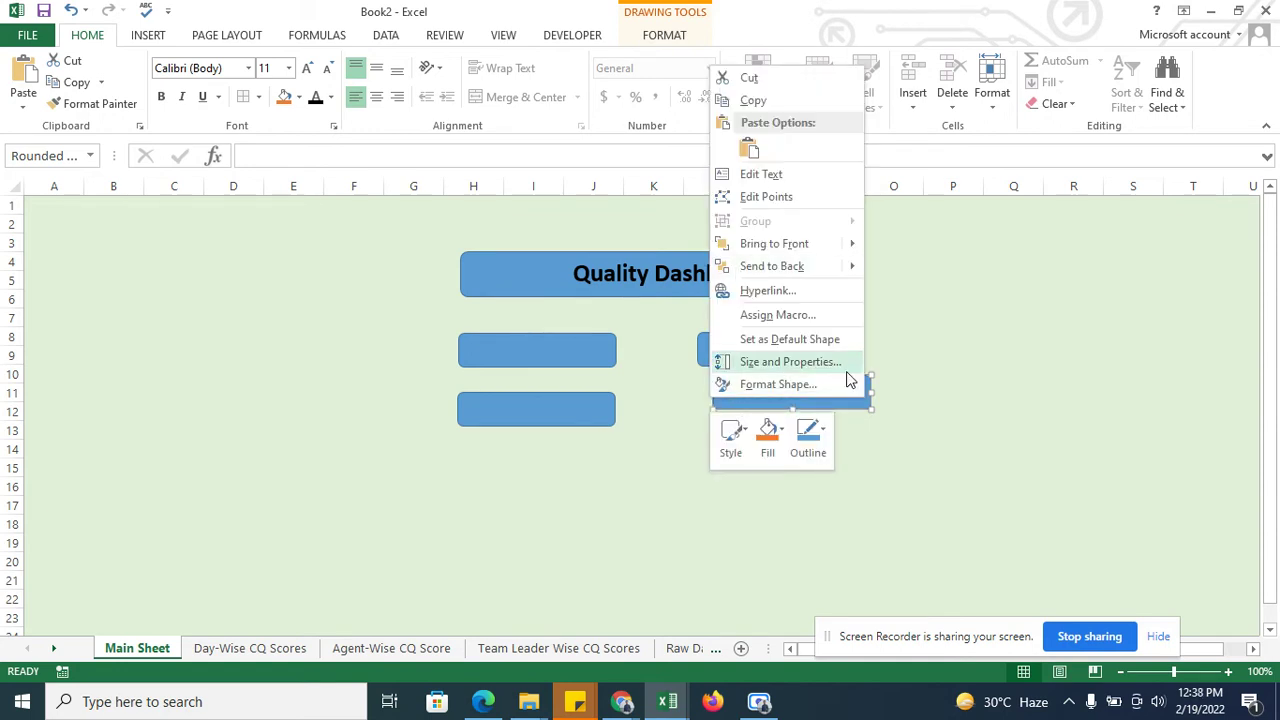
pyautogui.click(847, 403)
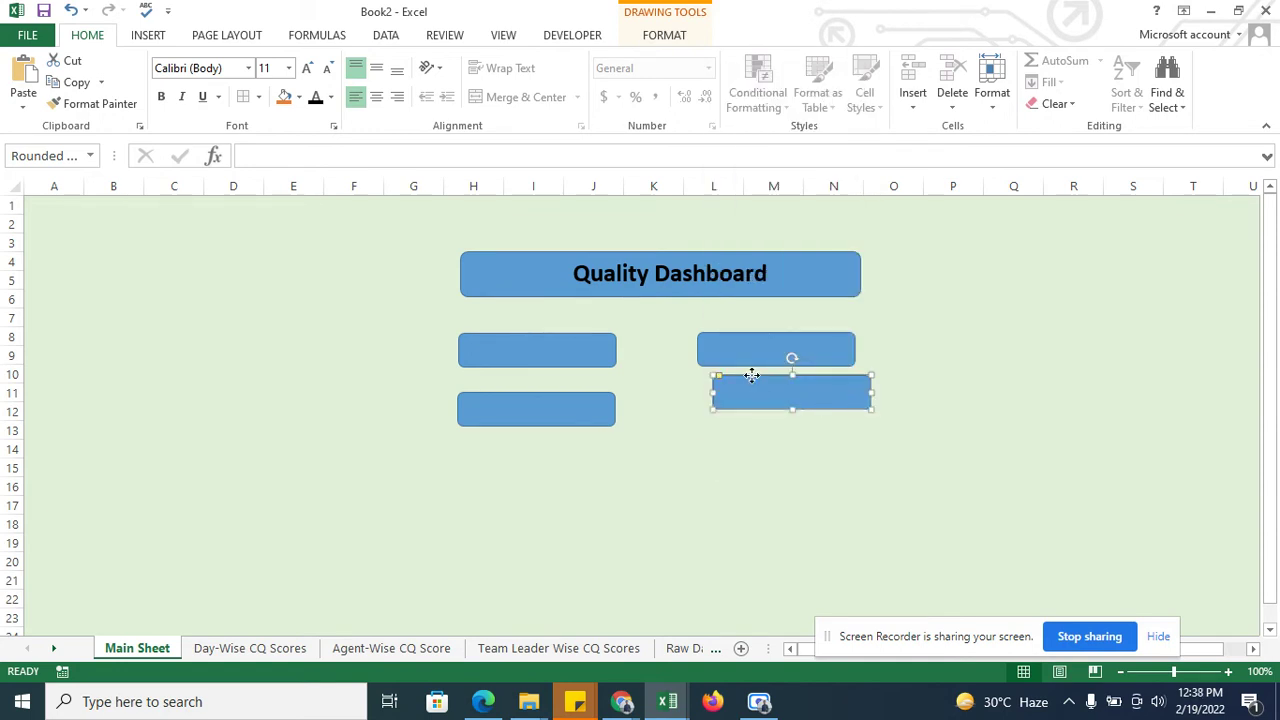
pyautogui.moveTo(752, 375); pyautogui.dragTo(741, 396)
pyautogui.click(756, 406)
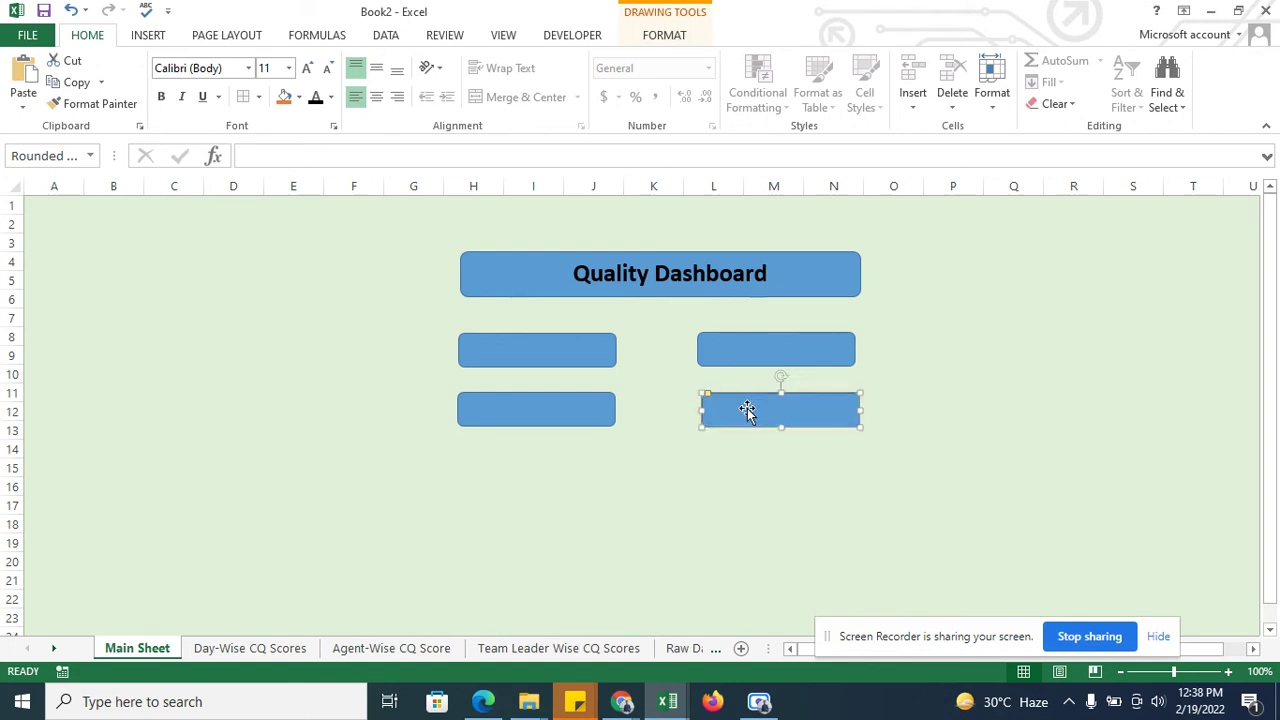
# Step: Label three boxes Day-Wise CQ Scores, Agent-Wise CQ Score and Team Leader Wise CQ, and start Raw Data
pyautogui.doubleClick(525, 356)
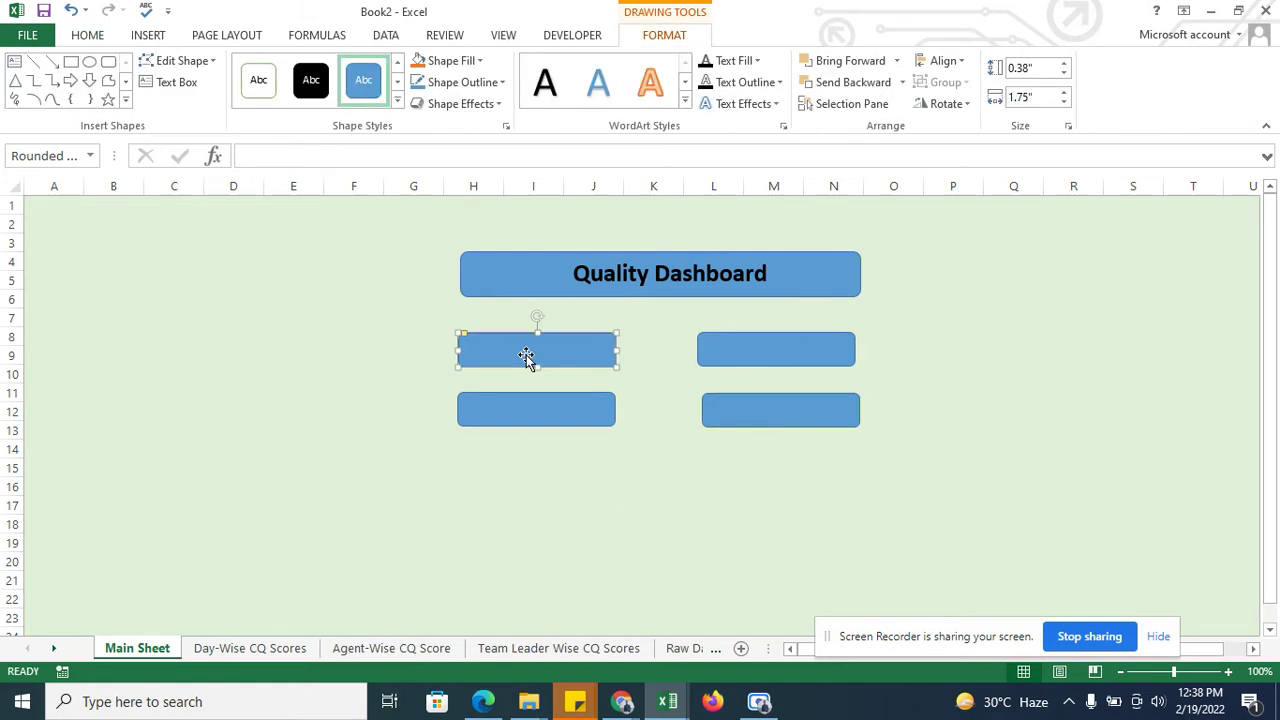
pyautogui.write('Day-Wise')
pyautogui.write(' CQ Scores')
pyautogui.click(762, 360)
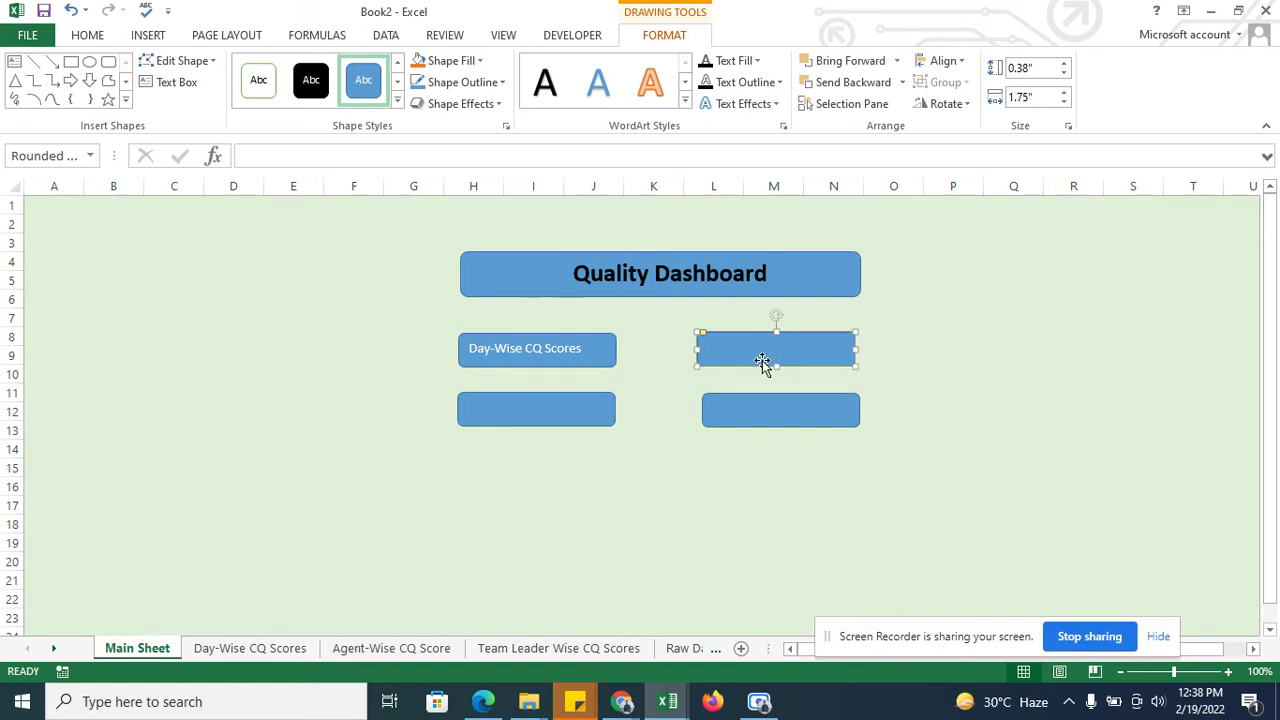
pyautogui.write('Agent-Wise')
pyautogui.write(' CQ Sco')
pyautogui.write('re')
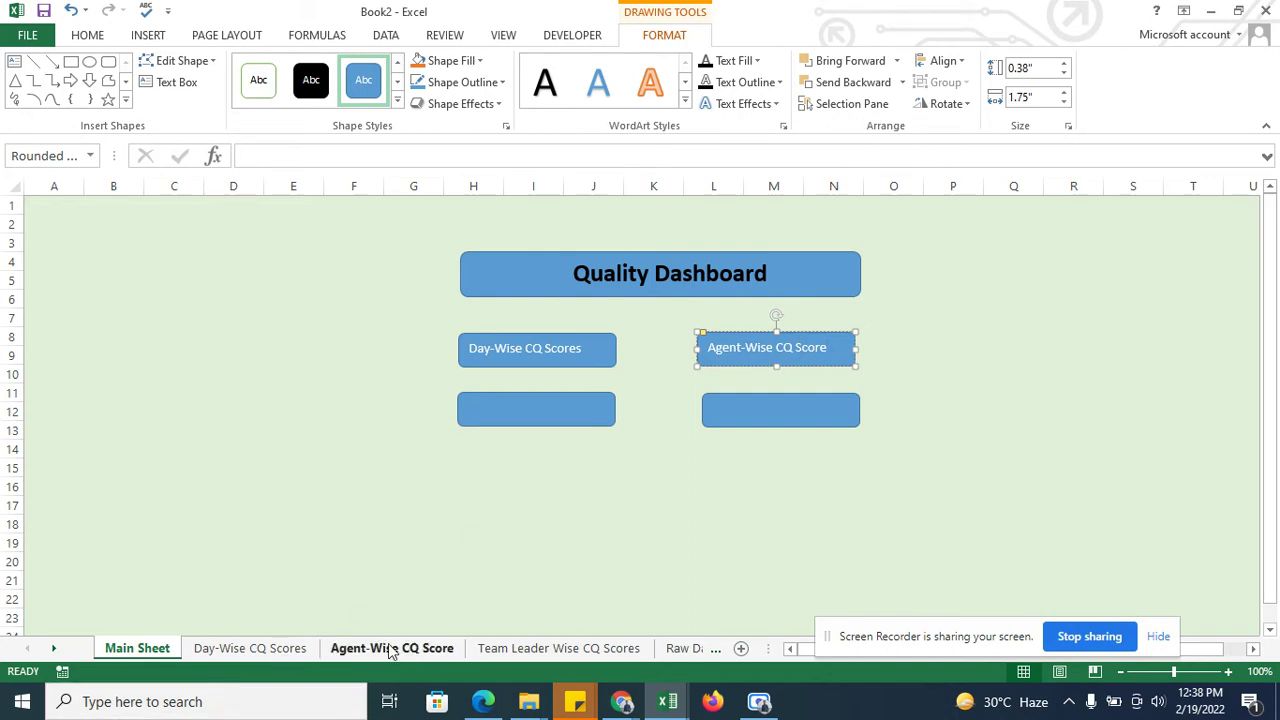
pyautogui.click(527, 411)
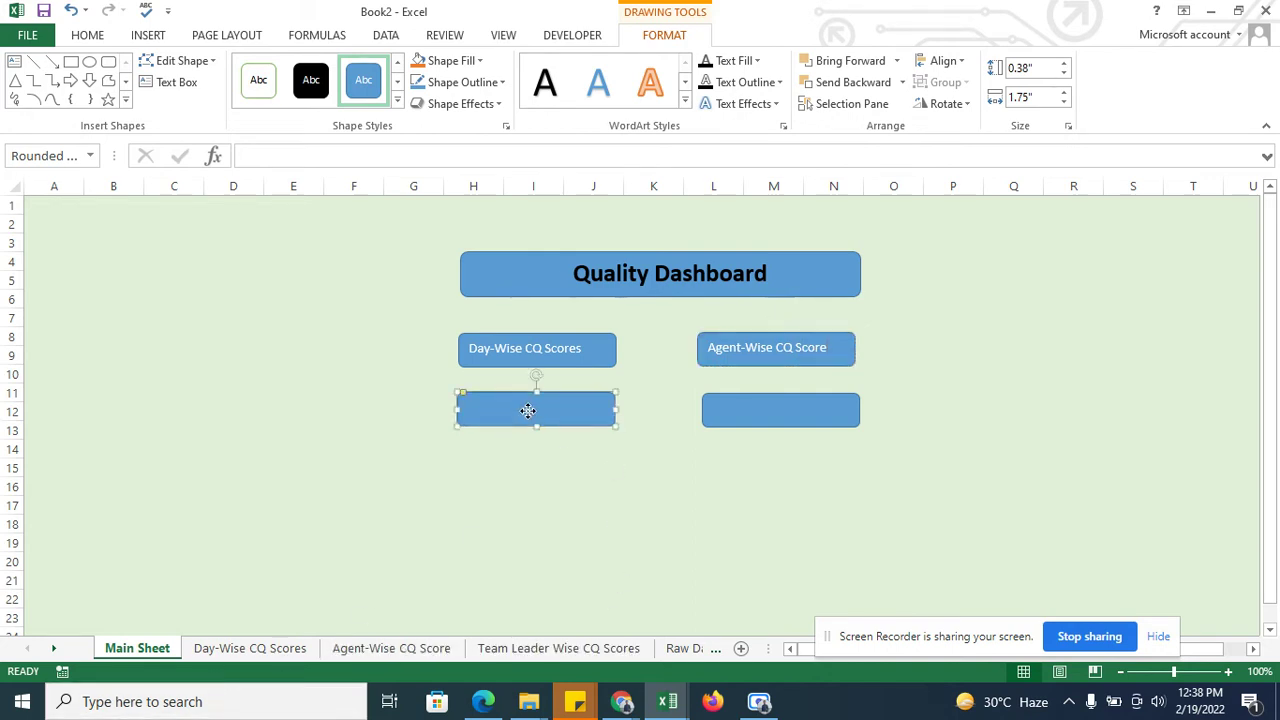
pyautogui.write('T')
pyautogui.write('der Wise CQ')
pyautogui.click(785, 403)
pyautogui.write('Raw Da')
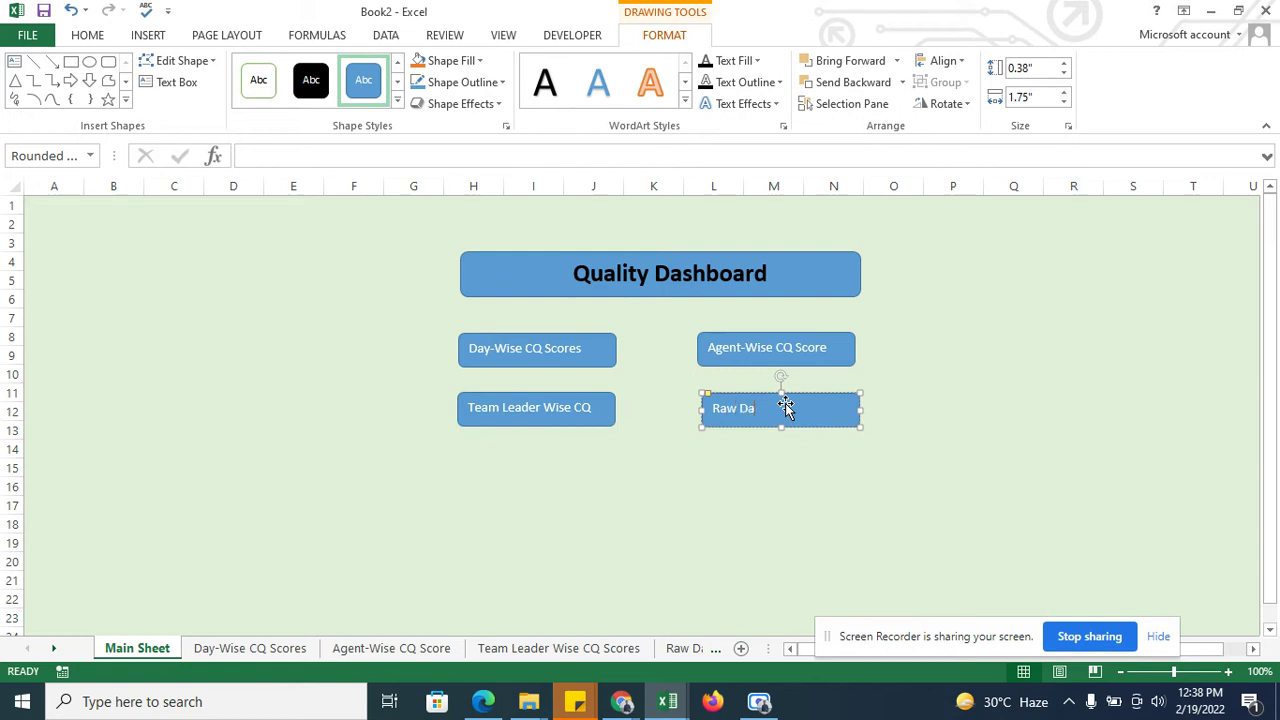
# Step: Finish the Raw Data label and make Day-Wise CQ Scores dark and centred
pyautogui.write('ta')
pyautogui.tripleClick(563, 352)
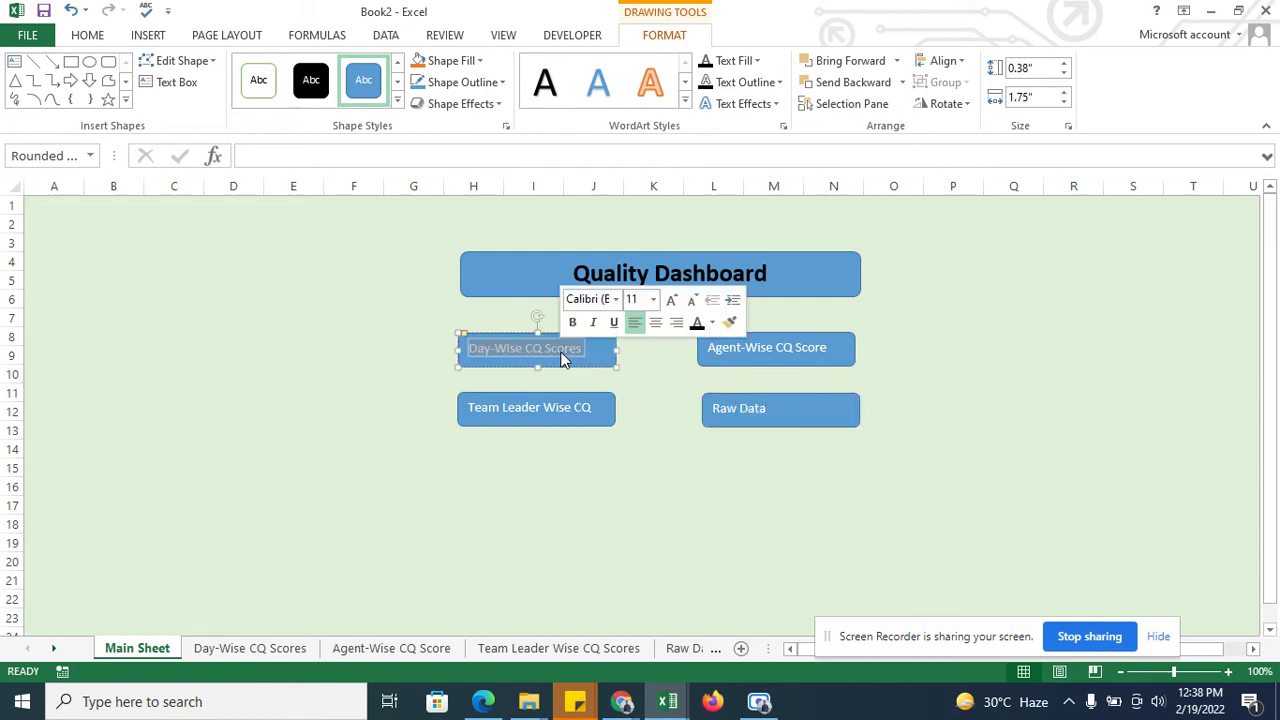
pyautogui.click(697, 322)
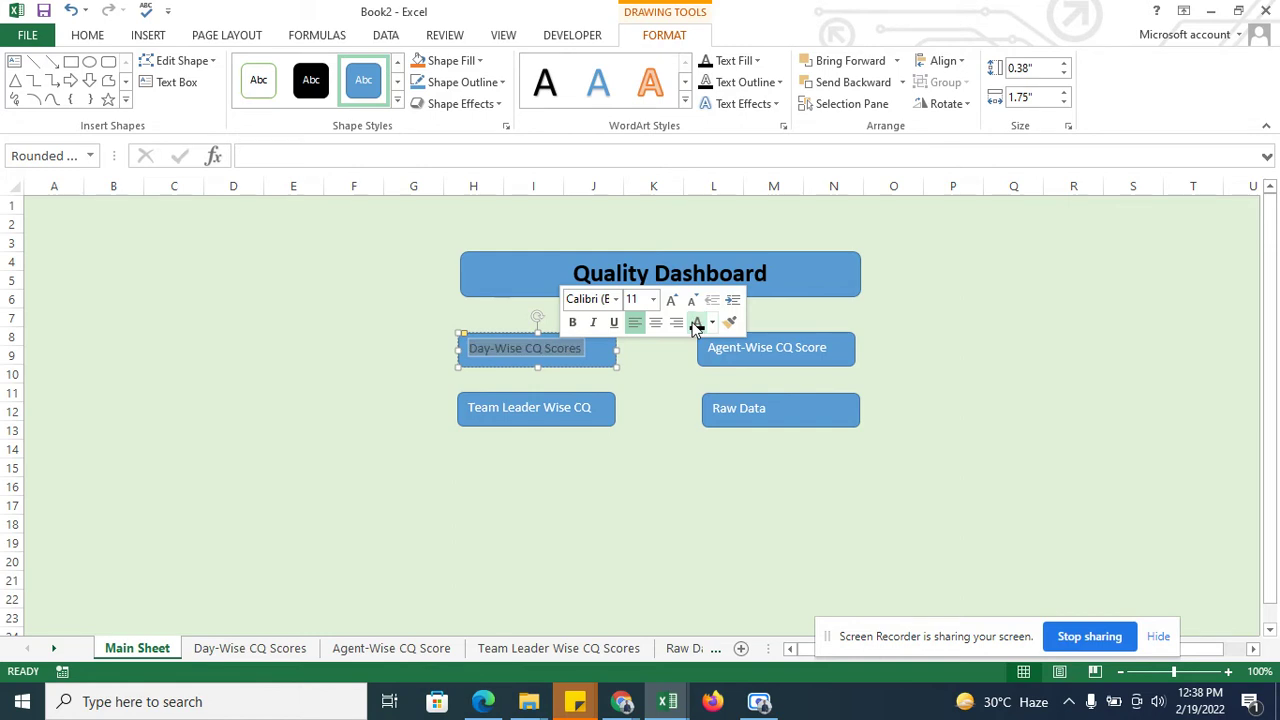
pyautogui.click(591, 357)
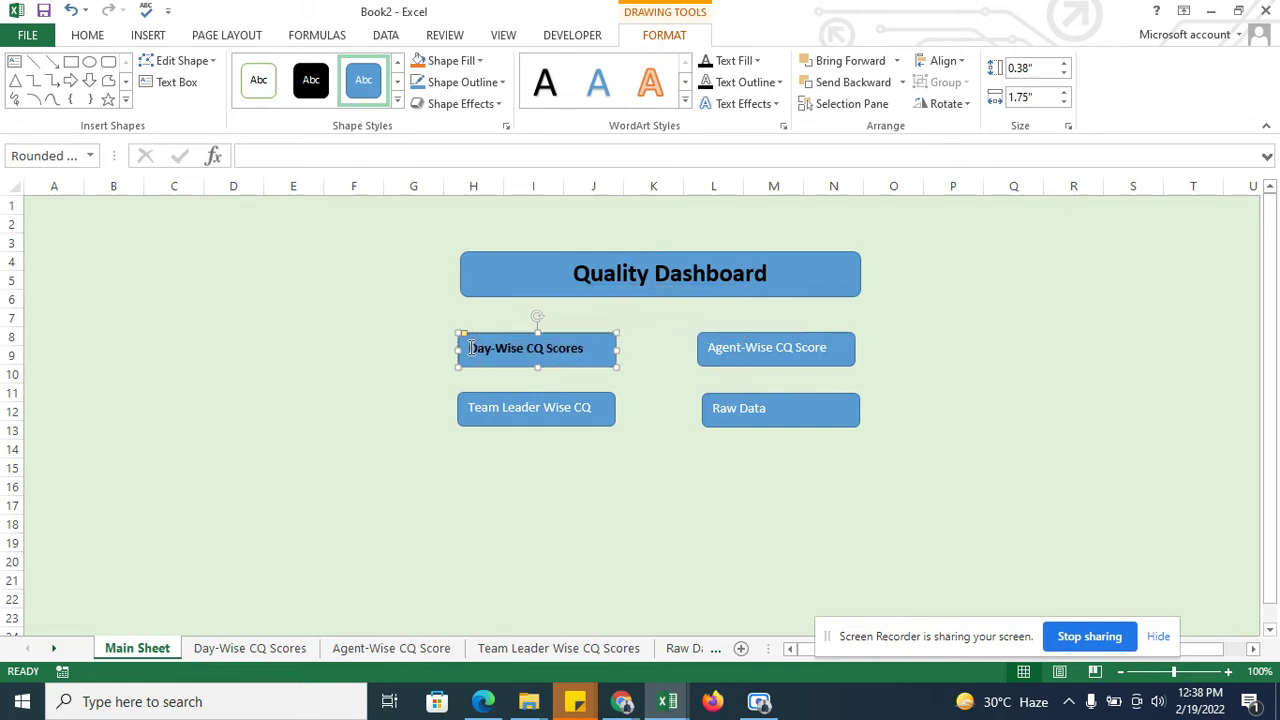
pyautogui.hotkey('ctrl', 'e')
# Step: Darken the Agent-Wise and Raw Data label colours and widen the Team Leader box to 1.95"
pyautogui.click(739, 347)
pyautogui.tripleClick(738, 345)
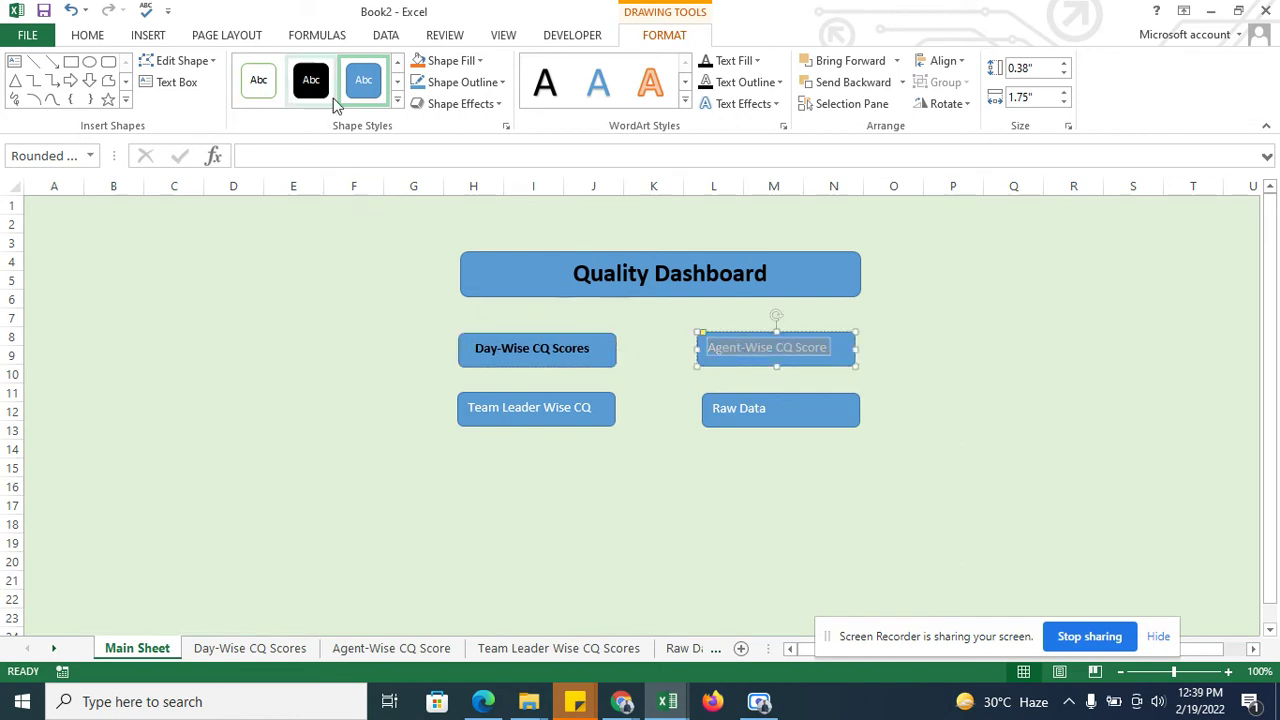
pyautogui.rightClick(729, 352)
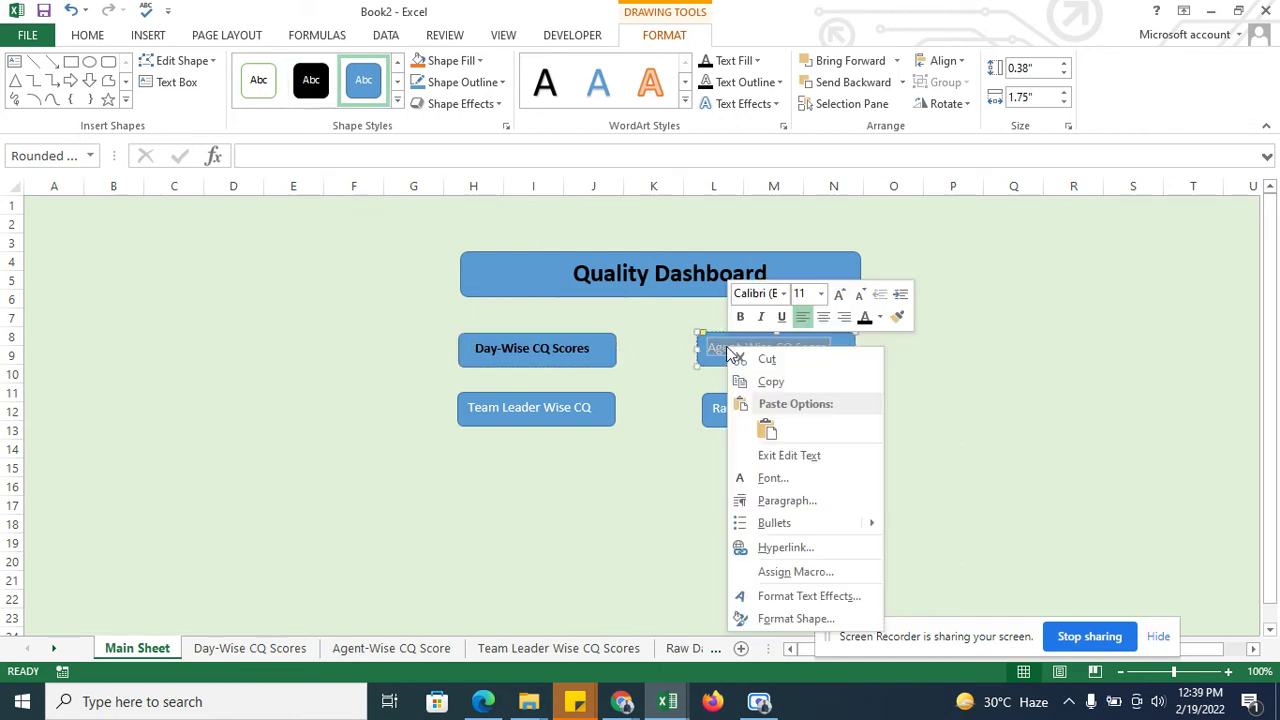
pyautogui.click(865, 317)
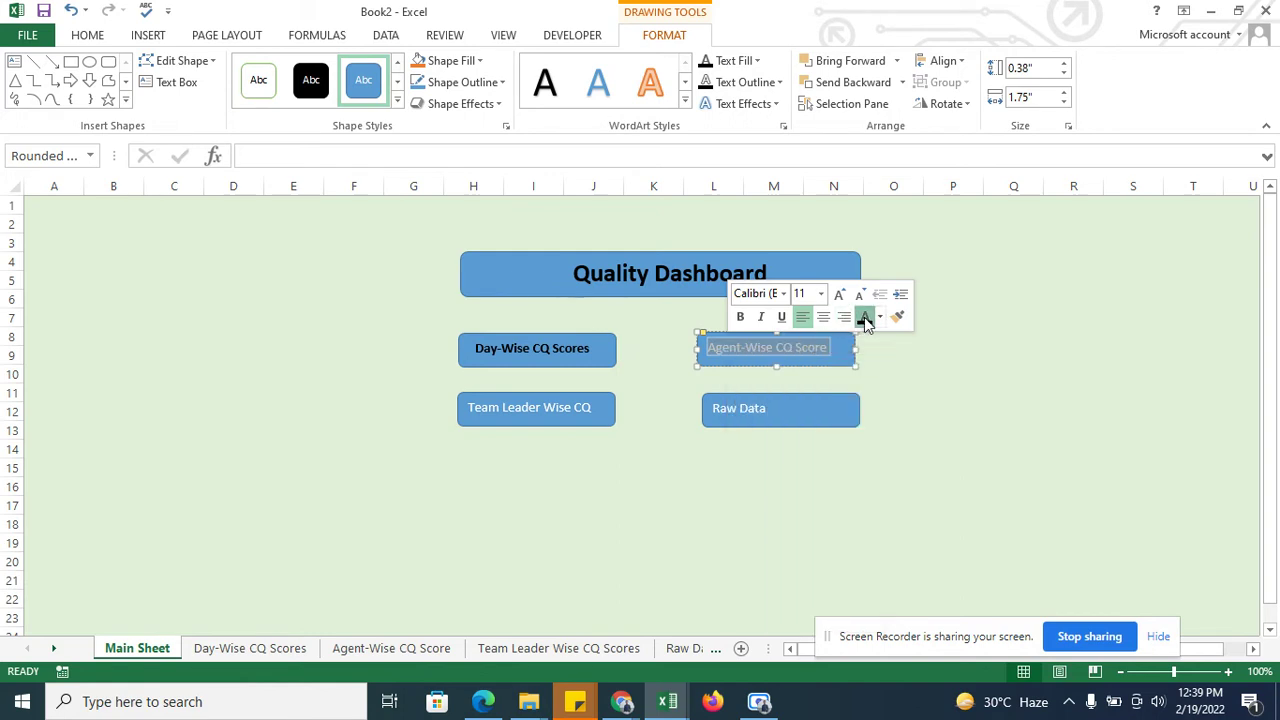
pyautogui.click(726, 410)
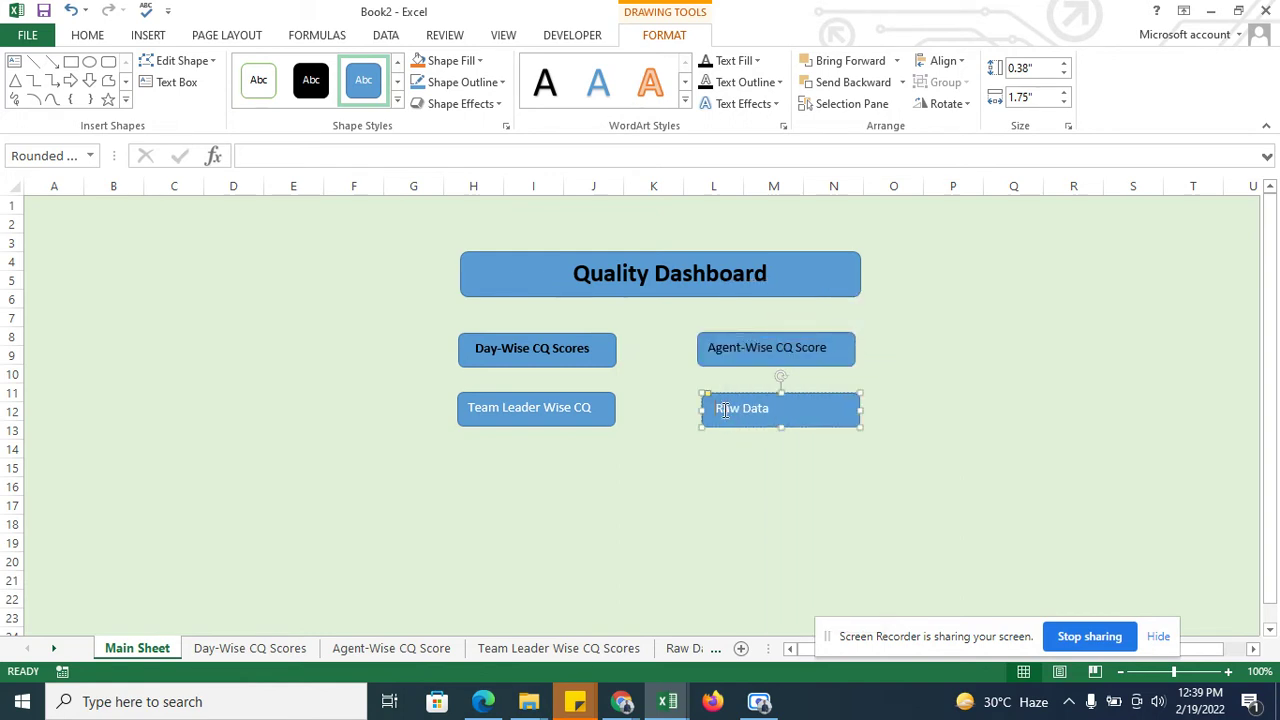
pyautogui.moveTo(737, 410); pyautogui.dragTo(790, 410)
pyautogui.rightClick(783, 411)
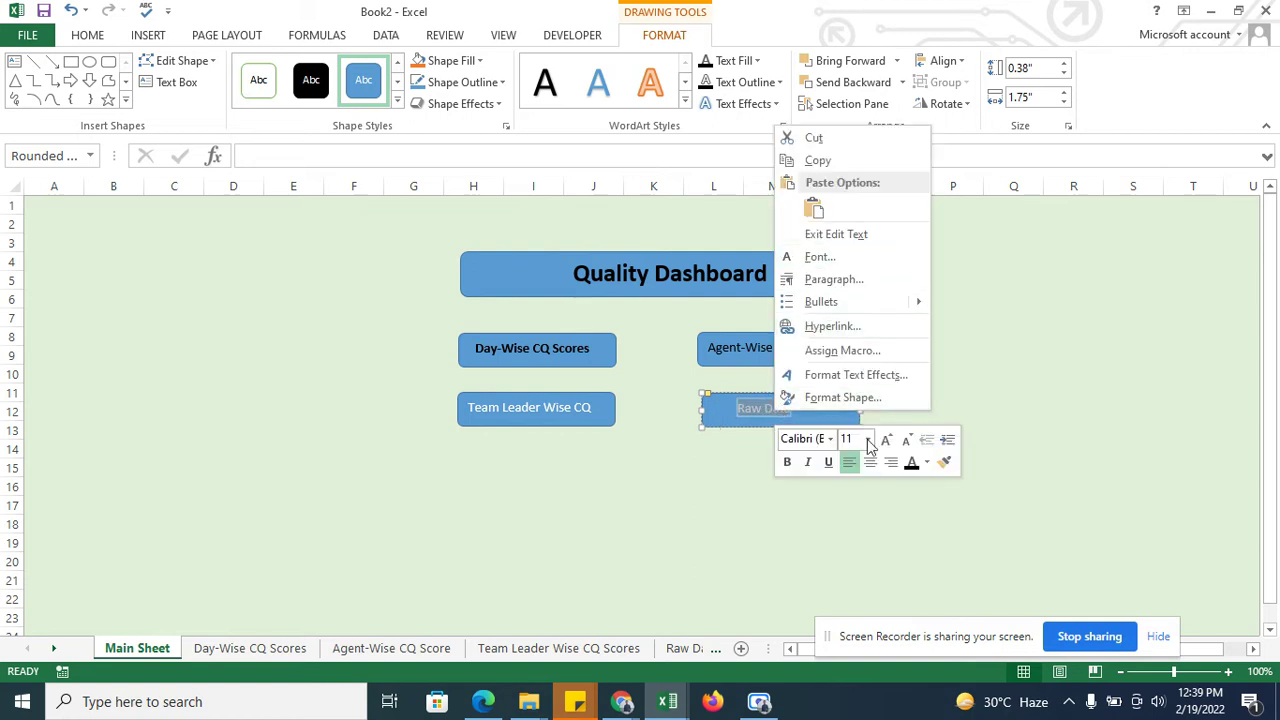
pyautogui.click(911, 464)
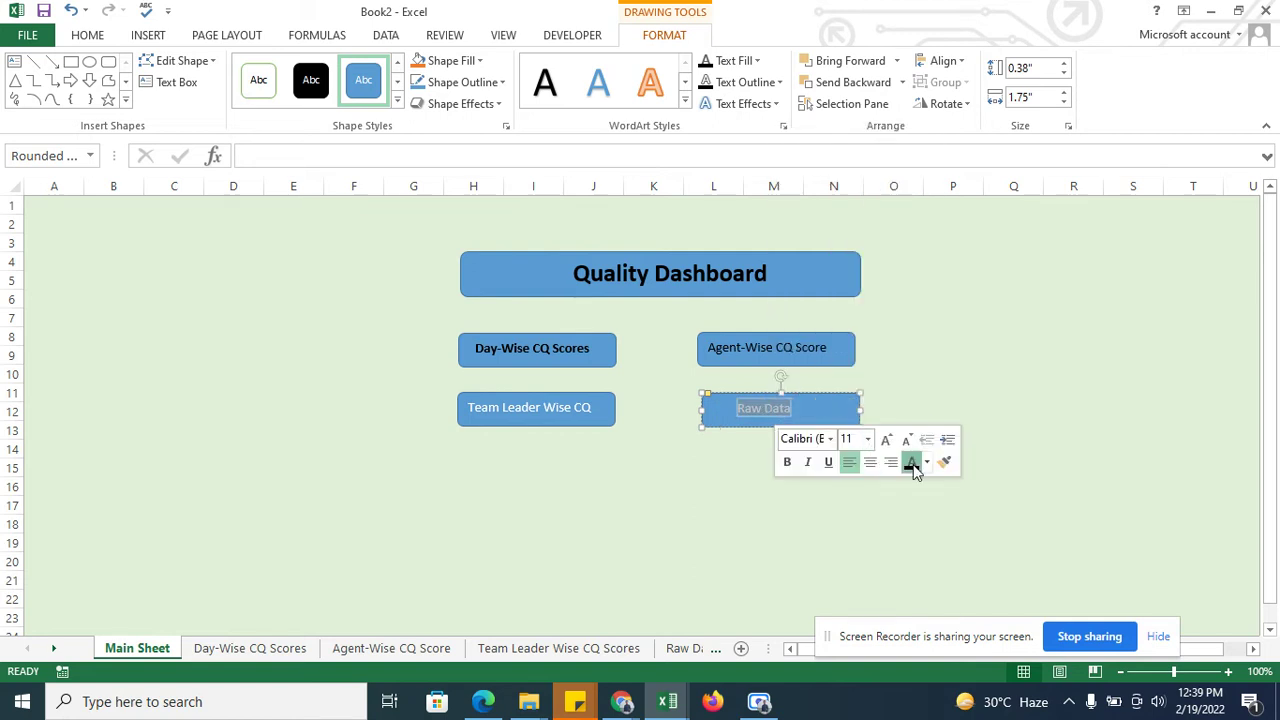
pyautogui.tripleClick(558, 412)
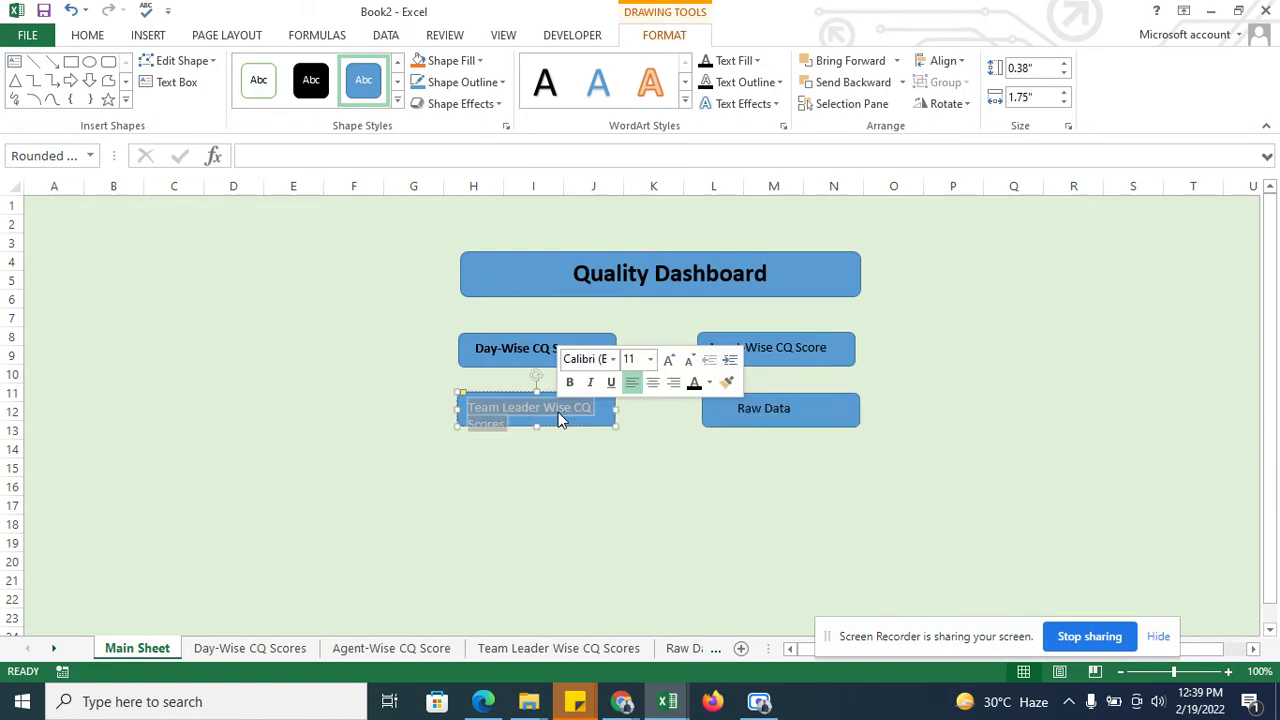
pyautogui.moveTo(614, 410); pyautogui.dragTo(633, 410)
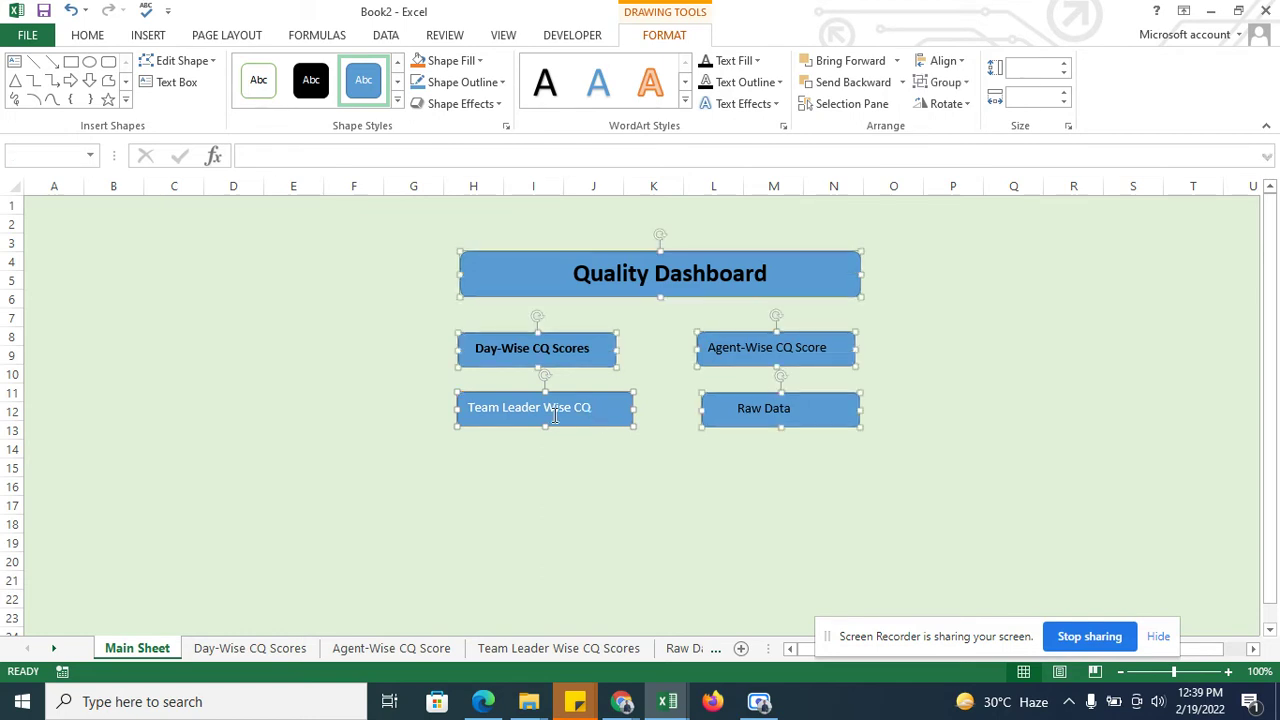
# Step: Replace 'Team Leader' with 'TL' so the label reads TL Wise CQ Scores
pyautogui.click(553, 414)
pyautogui.hotkey('ctrl', 'a')
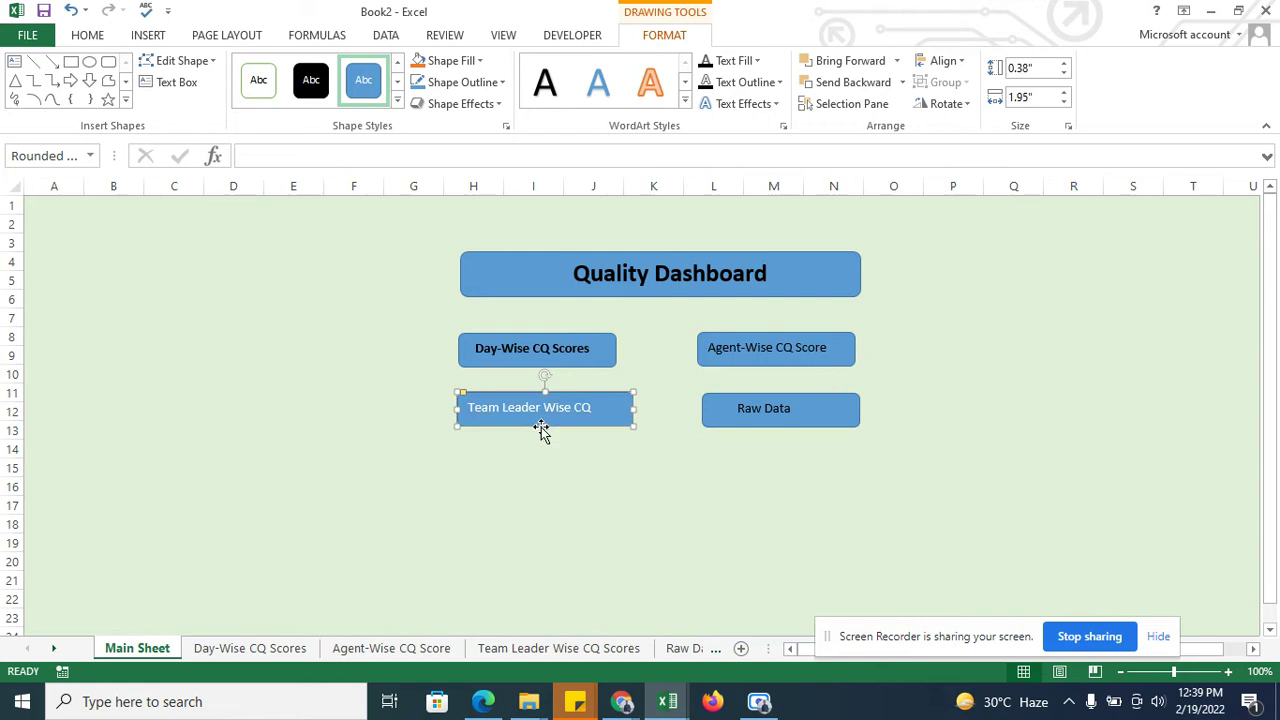
pyautogui.tripleClick(524, 408)
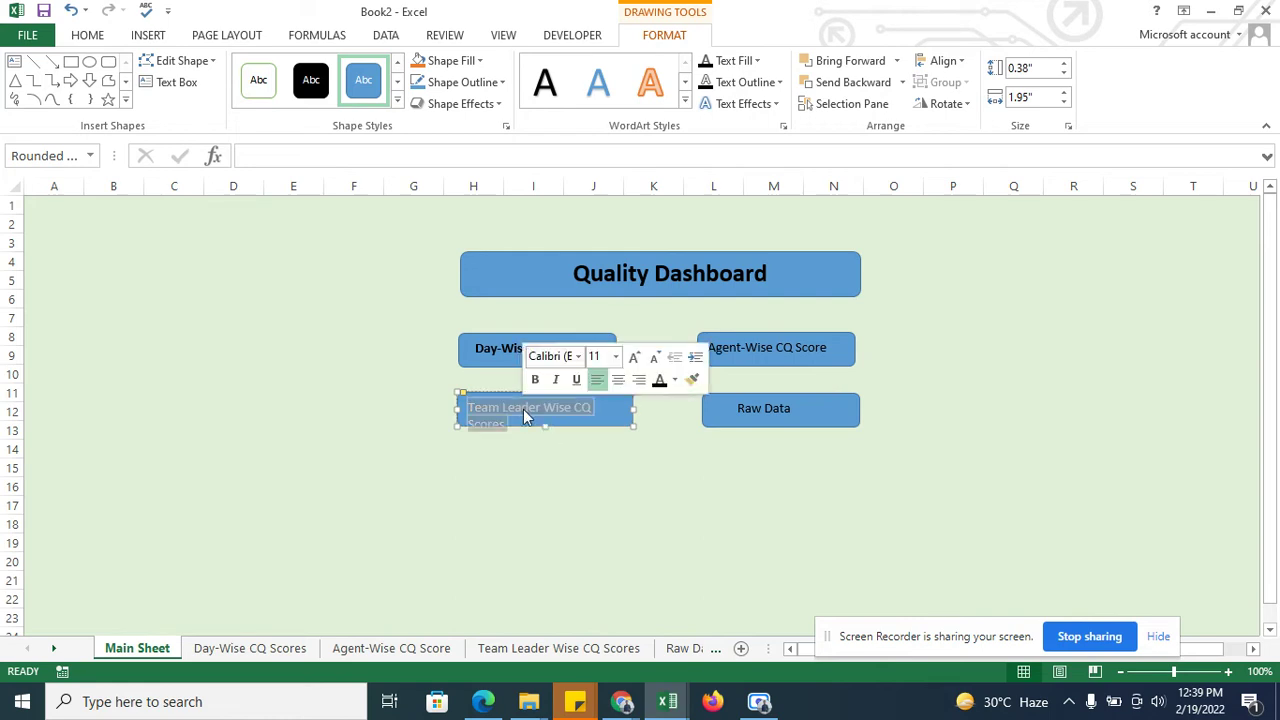
pyautogui.click(524, 410)
pyautogui.press('Delete')
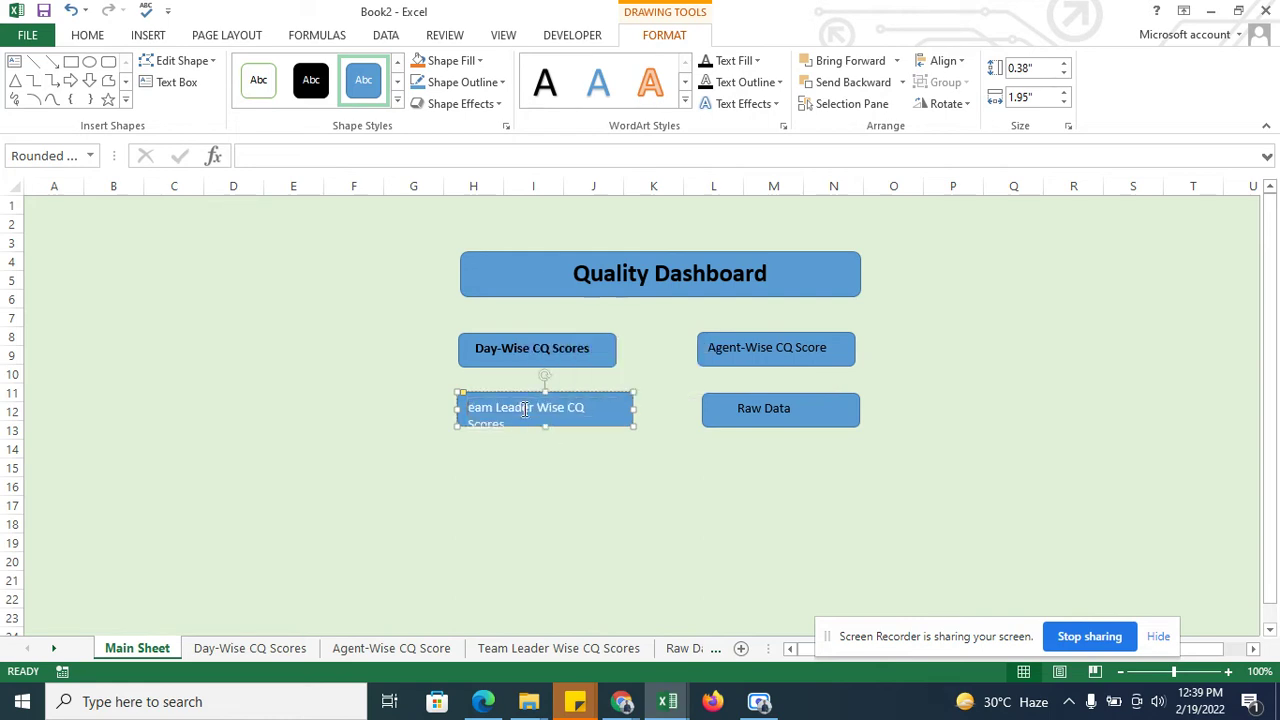
pyautogui.press('Delete')
pyautogui.press('Delete')
pyautogui.press('Delete')
pyautogui.press('Delete')
pyautogui.press('Delete')
pyautogui.press('Delete')
pyautogui.press('Delete')
pyautogui.press('Delete')
pyautogui.press('Delete')
pyautogui.press('Delete')
pyautogui.write('TL')
# Step: Darken the TL Wise CQ Scores text colour and deselect the button
pyautogui.hotkey('ctrl', 'shift', 'Right')
pyautogui.hotkey('ctrl', 'shift', 'Right')
pyautogui.hotkey('ctrl', 'shift', 'Right')
pyautogui.hotkey('ctrl', 'shift', 'Right')
pyautogui.click(527, 415)
pyautogui.rightClick(527, 415)
pyautogui.press('Escape')
pyautogui.doubleClick(527, 415)
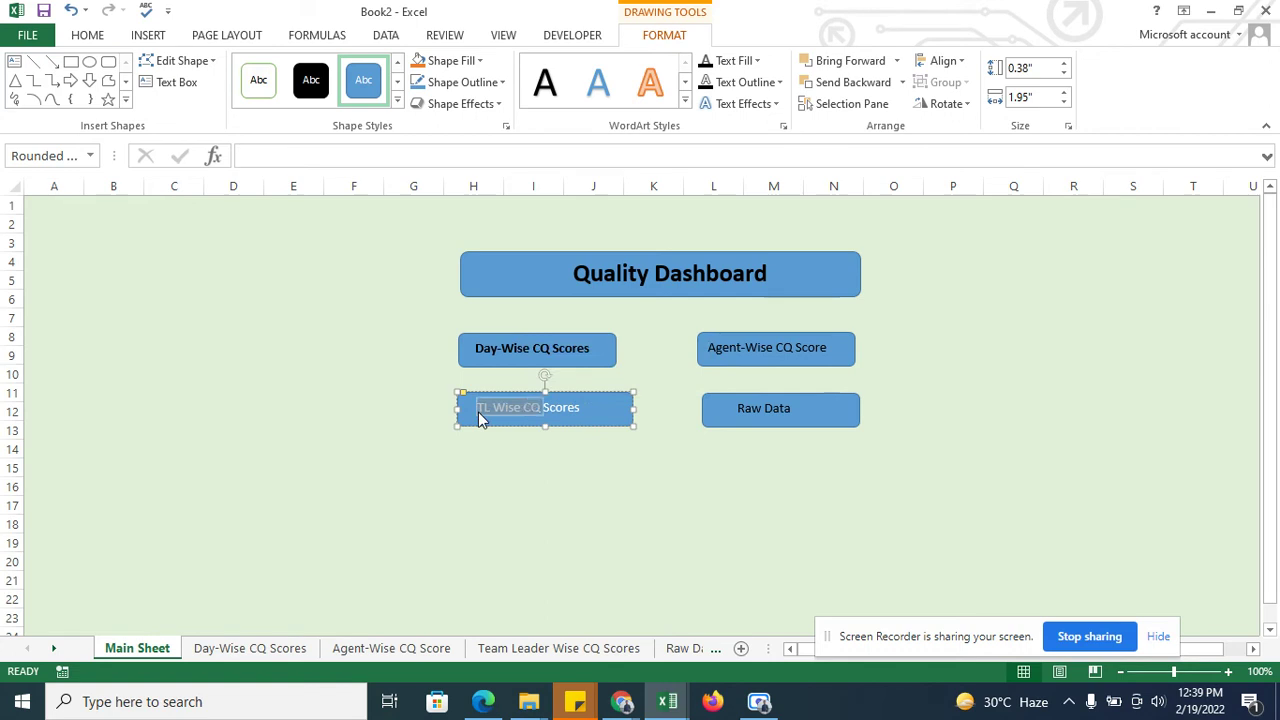
pyautogui.hotkey('ctrl', 'shift', 'Right')
pyautogui.rightClick(480, 412)
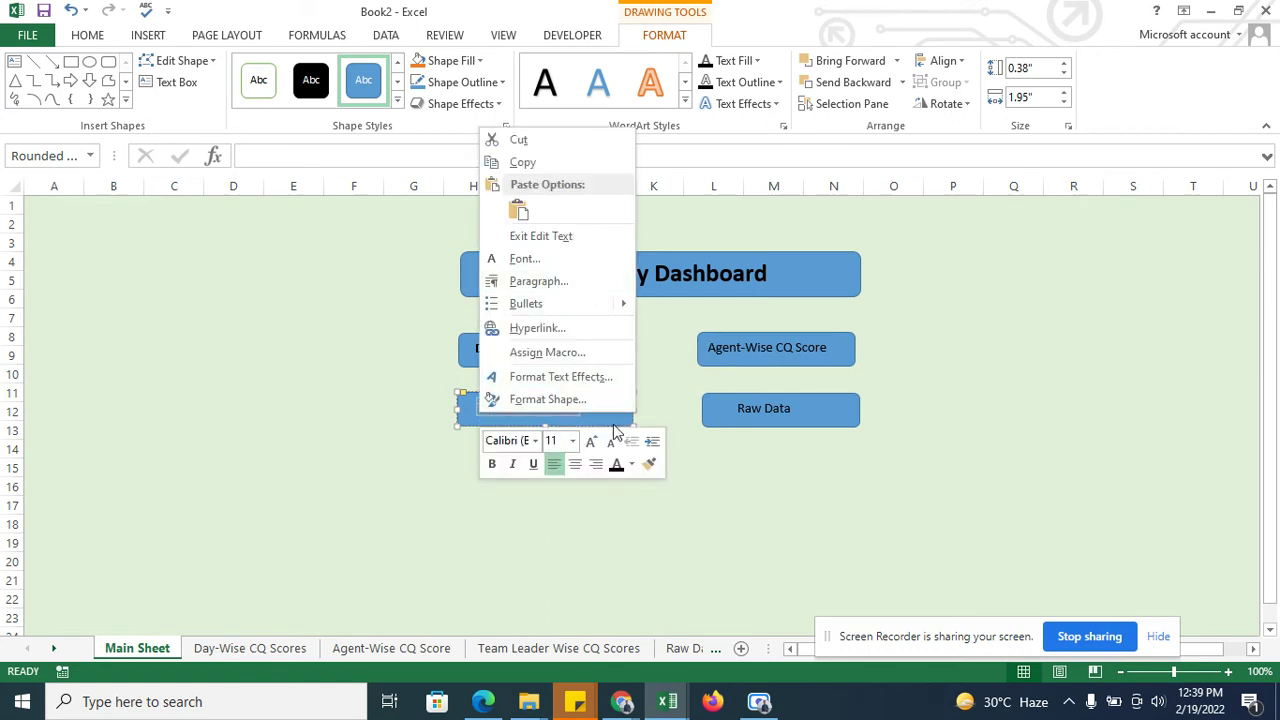
pyautogui.click(616, 466)
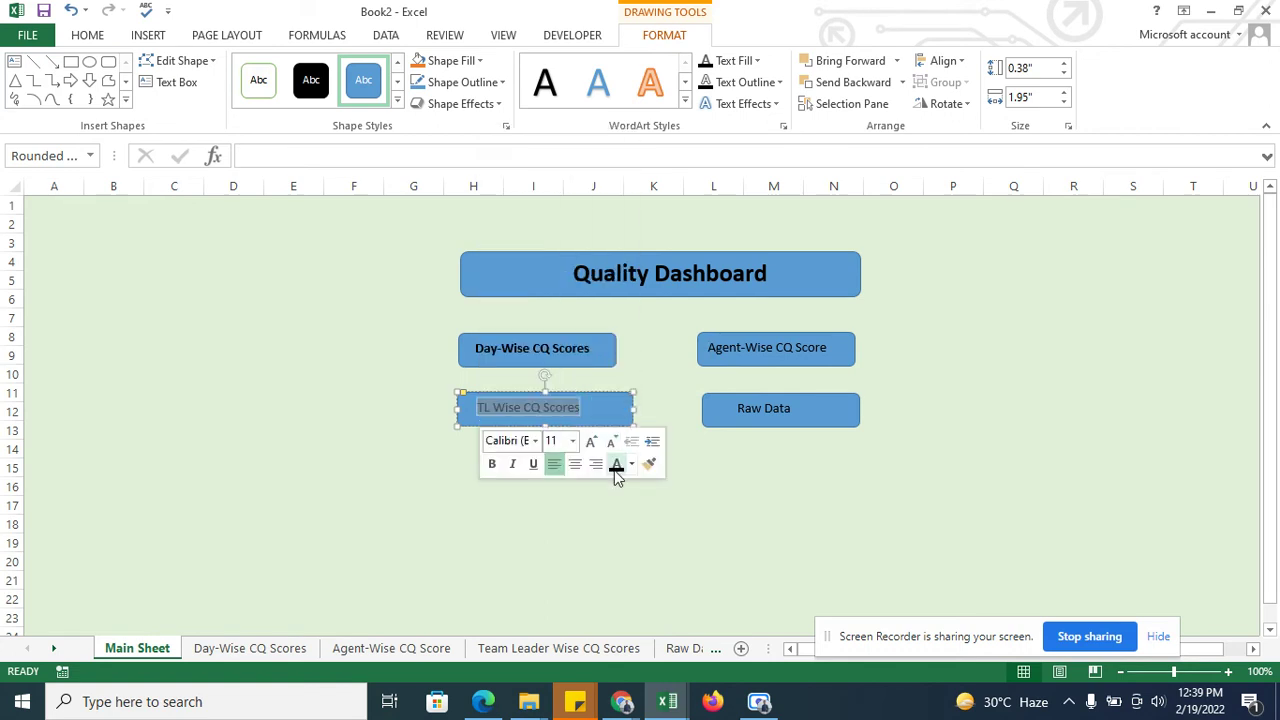
pyautogui.click(716, 508)
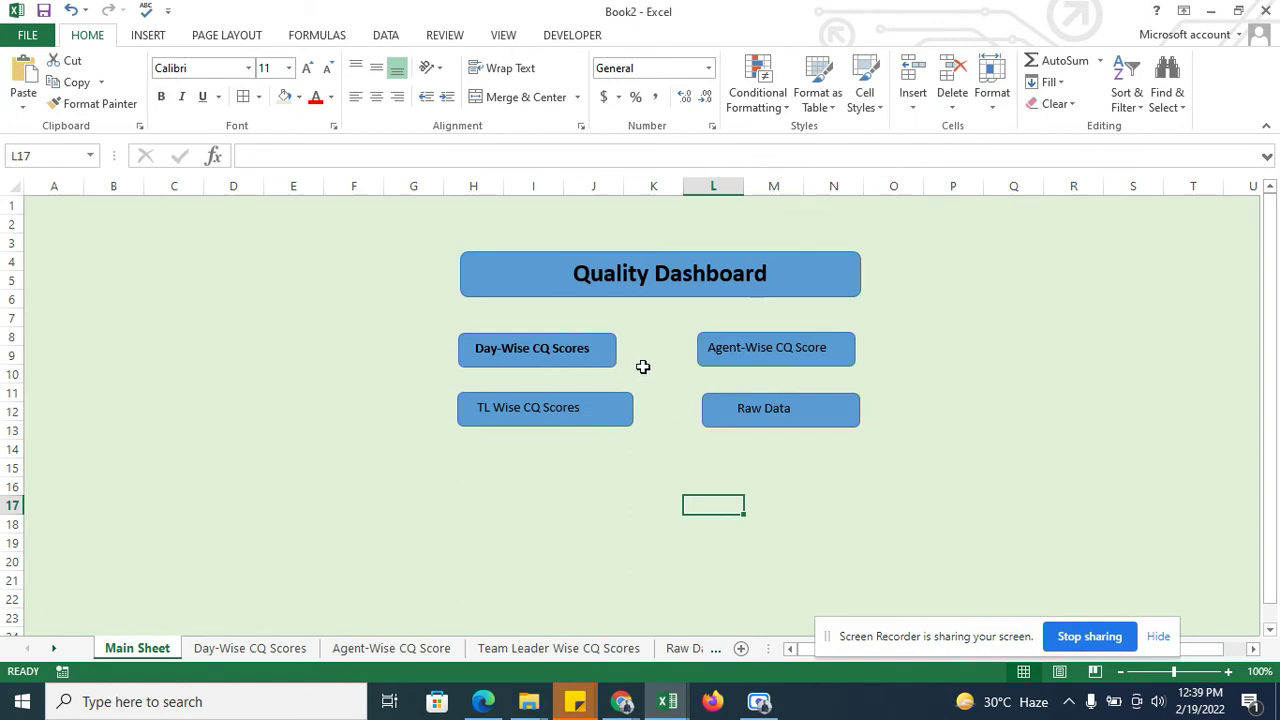
# Step: Select all four buttons and resize them together
pyautogui.click(592, 362)
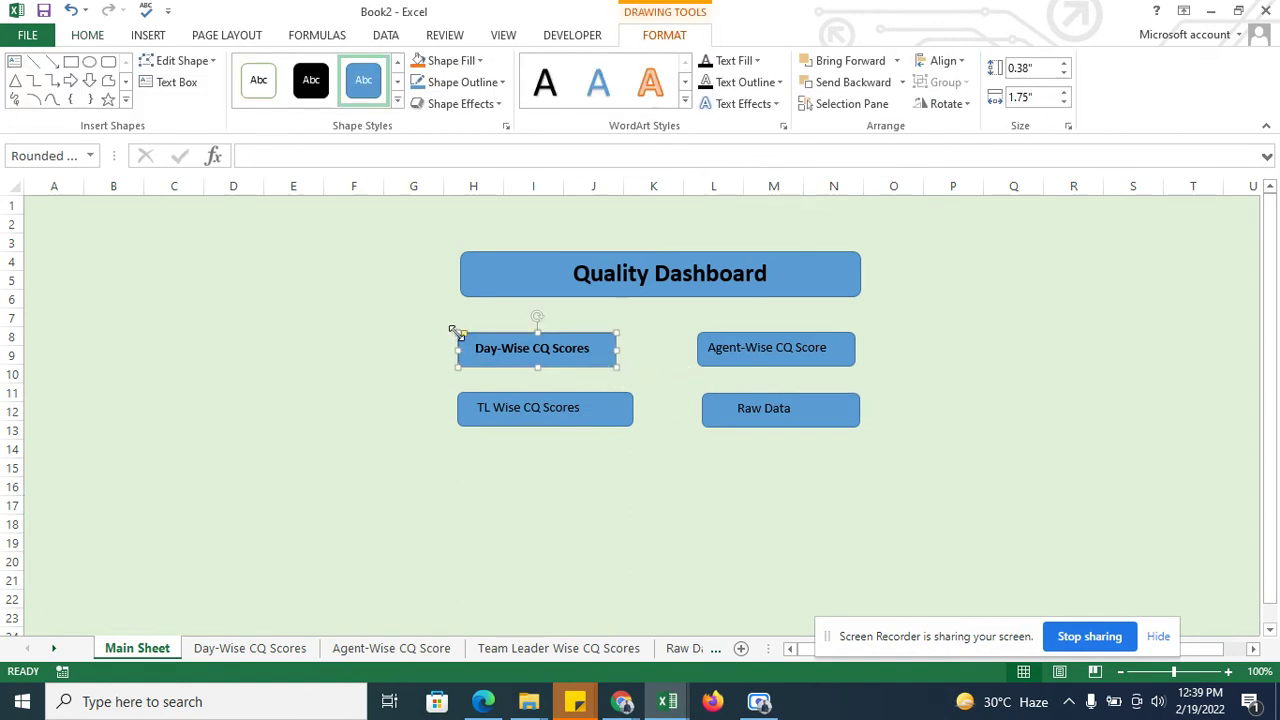
pyautogui.moveTo(453, 330)
pyautogui.mouseDown()
pyautogui.moveTo(435, 325)
pyautogui.moveTo(455, 332)
pyautogui.mouseUp()
pyautogui.keyDown('ctrl'); pyautogui.click(716, 362); pyautogui.keyUp('ctrl')
pyautogui.keyDown('ctrl'); pyautogui.click(724, 397); pyautogui.keyUp('ctrl')
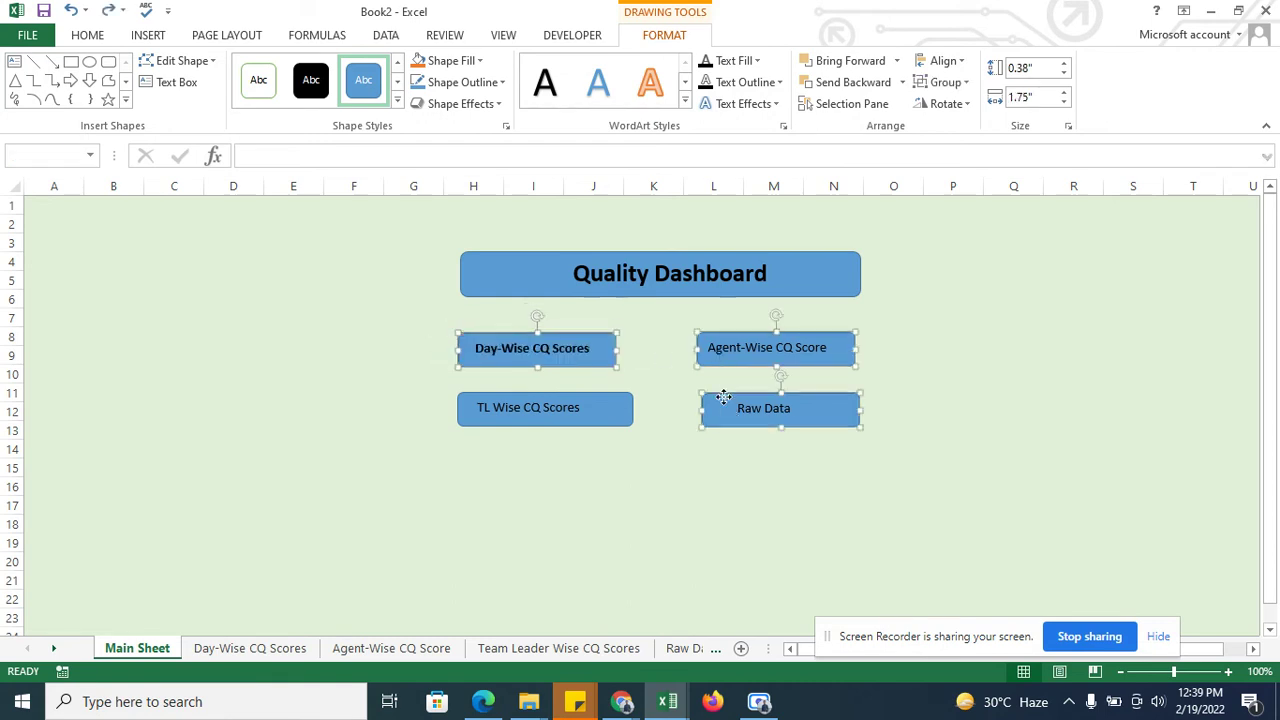
pyautogui.keyDown('ctrl'); pyautogui.click(576, 414); pyautogui.keyUp('ctrl')
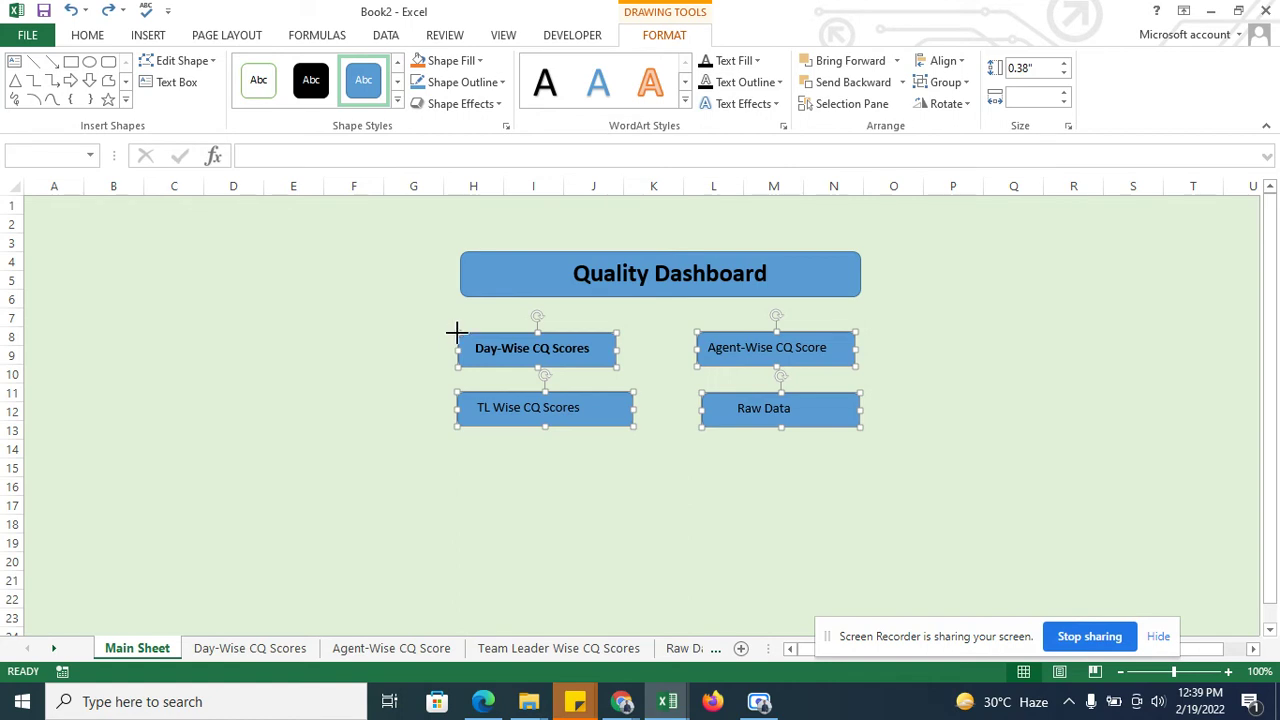
pyautogui.moveTo(456, 332); pyautogui.dragTo(422, 318)
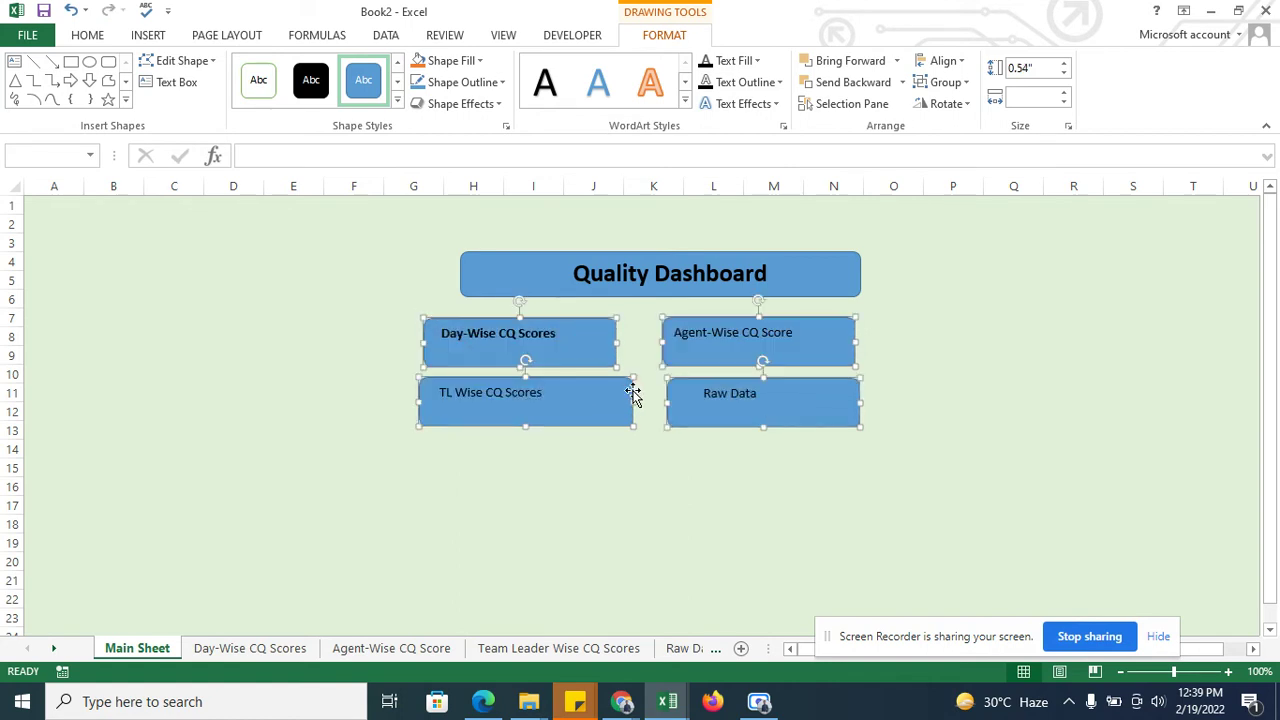
pyautogui.moveTo(632, 377); pyautogui.dragTo(621, 380)
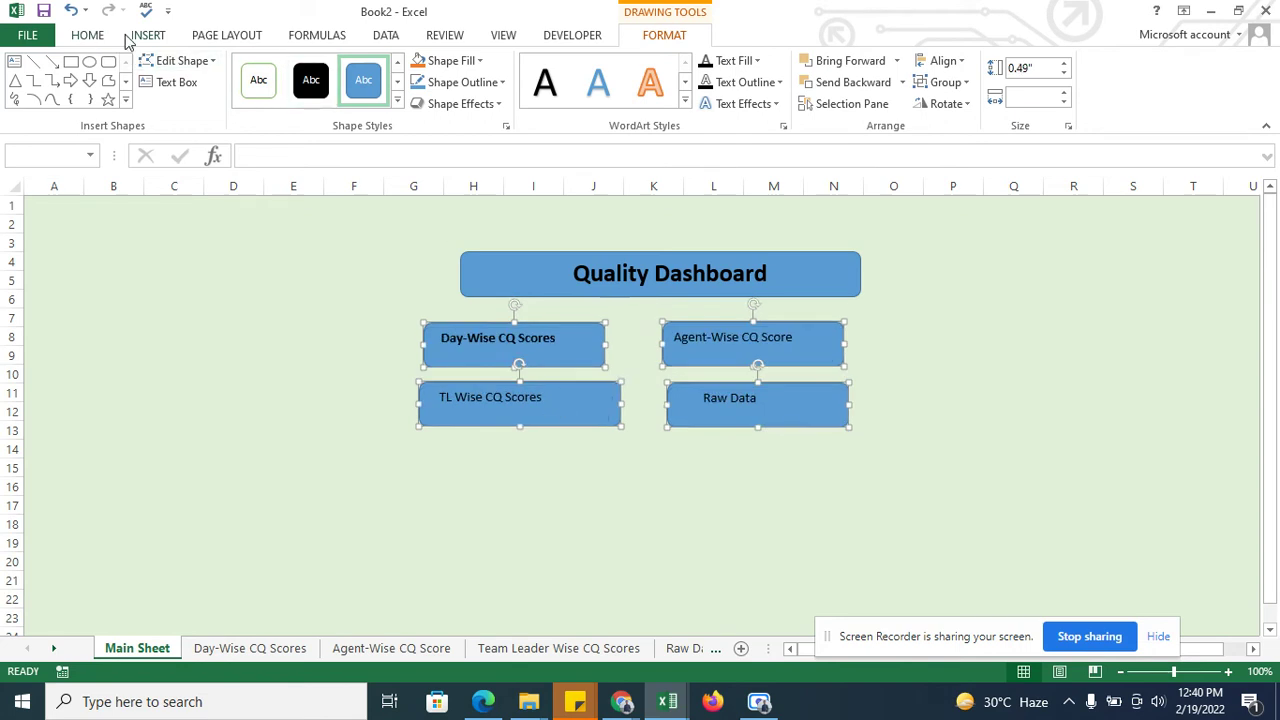
# Step: Set the font size of all four button labels to 15
pyautogui.click(88, 35)
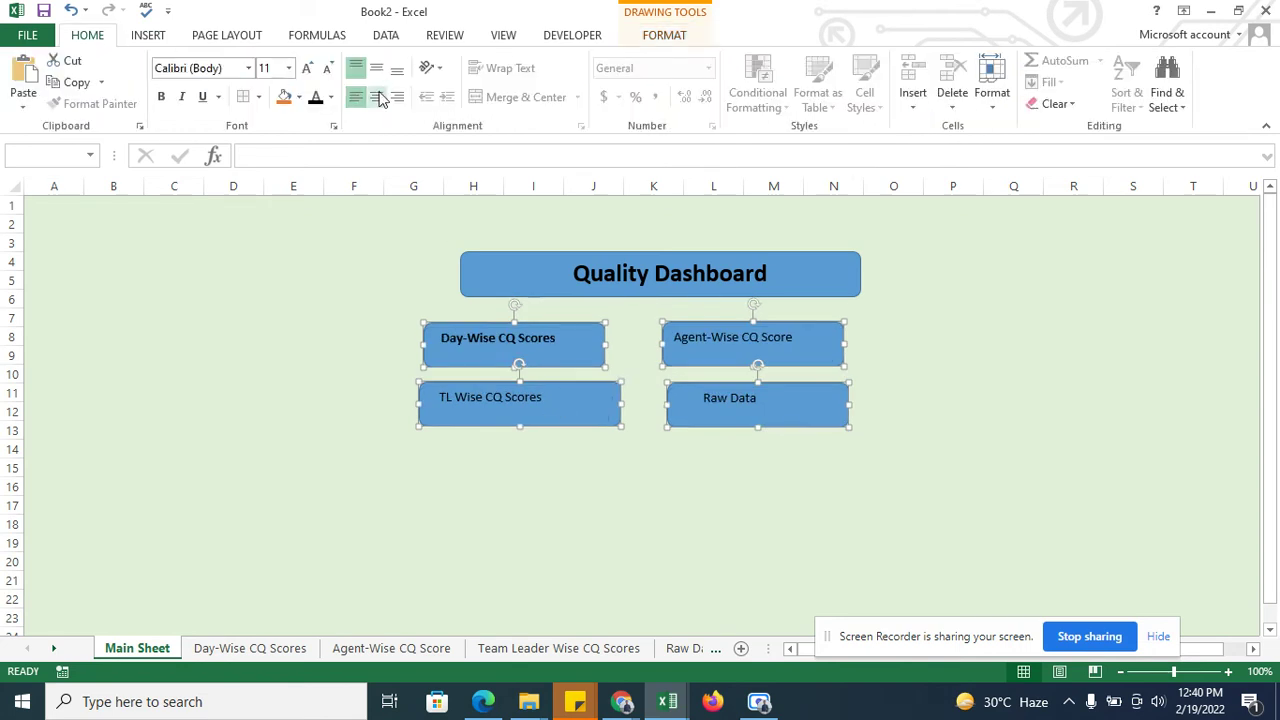
pyautogui.click(266, 76)
pyautogui.write('15')
pyautogui.press('Return')
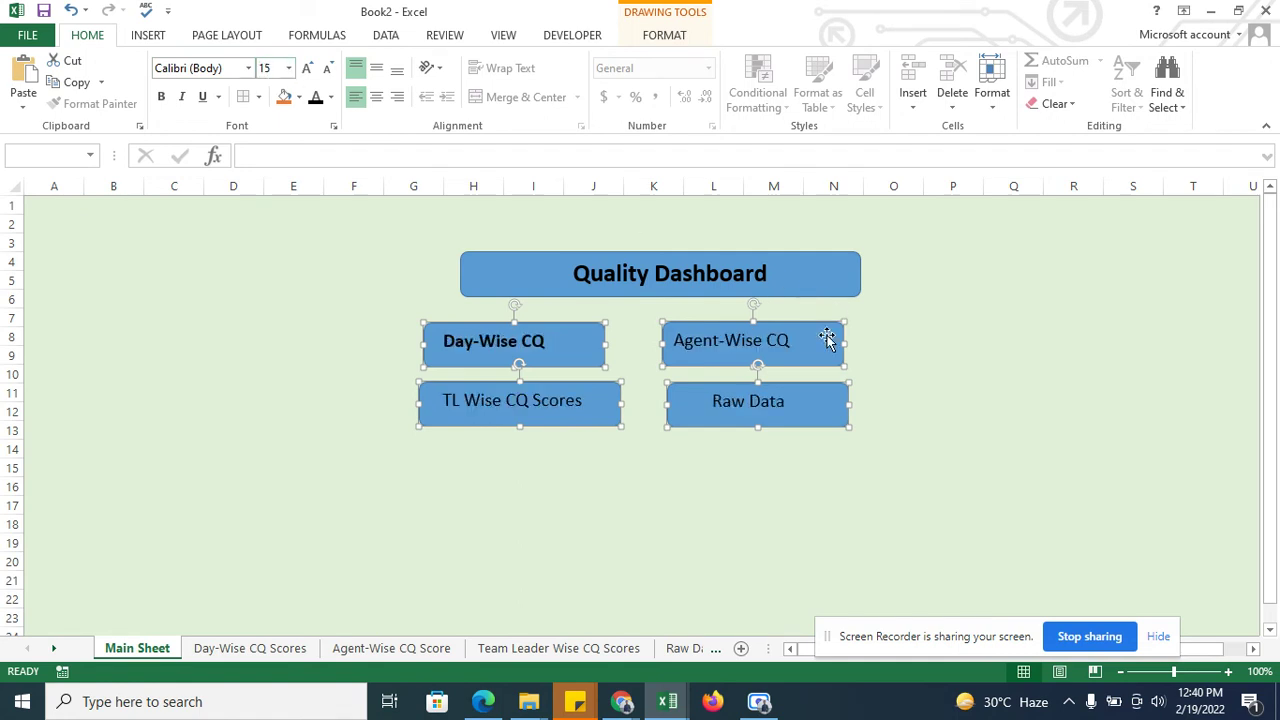
# Step: Widen the Agent-Wise, Raw Data, Day-Wise and TL Wise boxes so each label fits one line
pyautogui.click(678, 341)
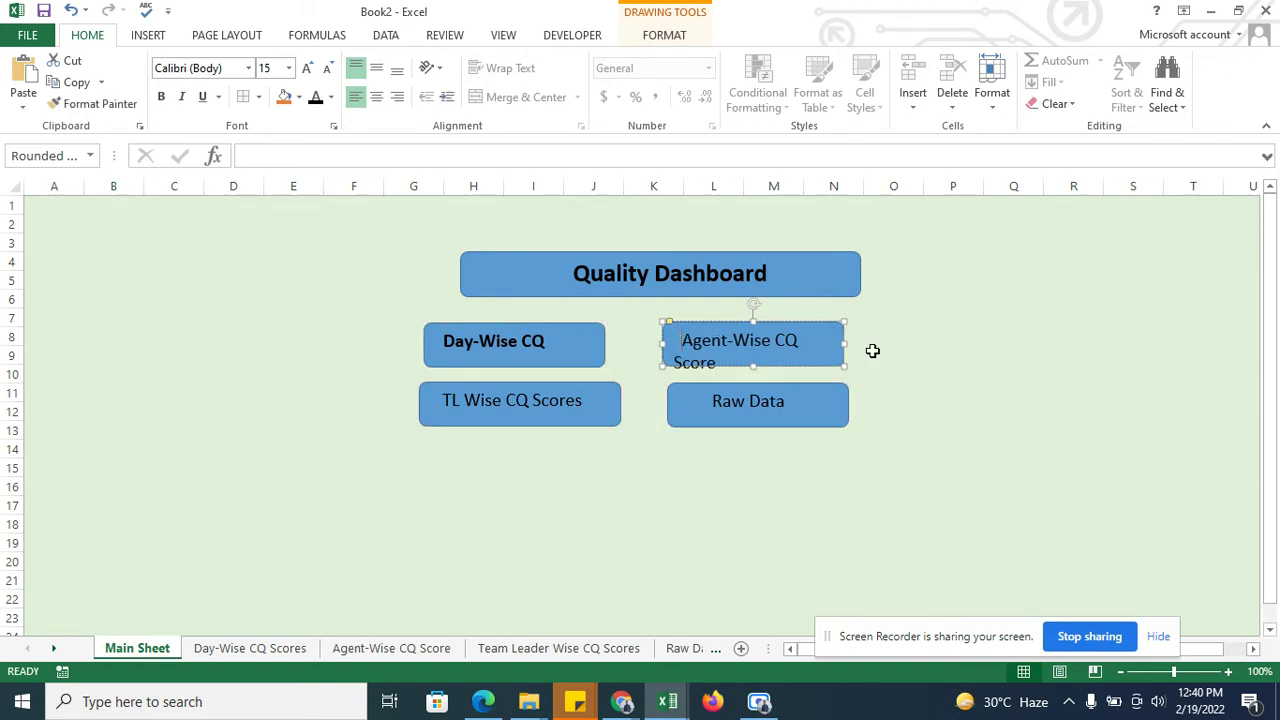
pyautogui.moveTo(845, 341); pyautogui.dragTo(866, 341)
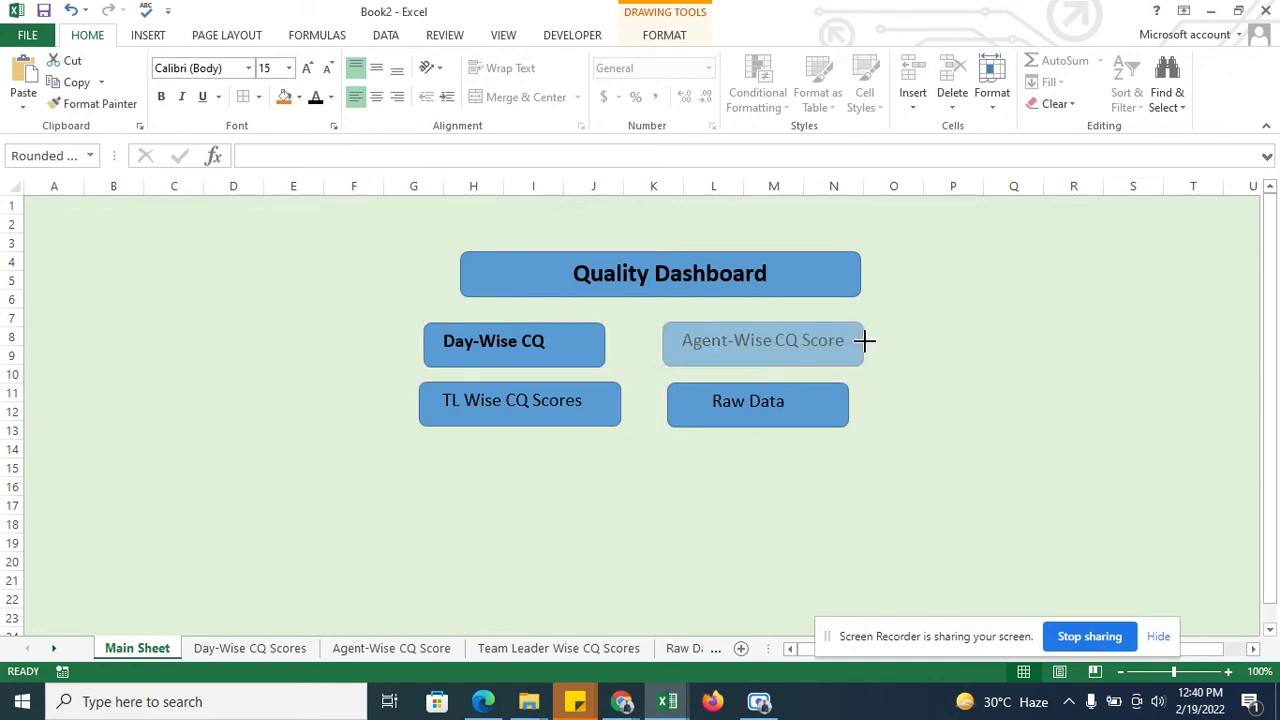
pyautogui.click(840, 411)
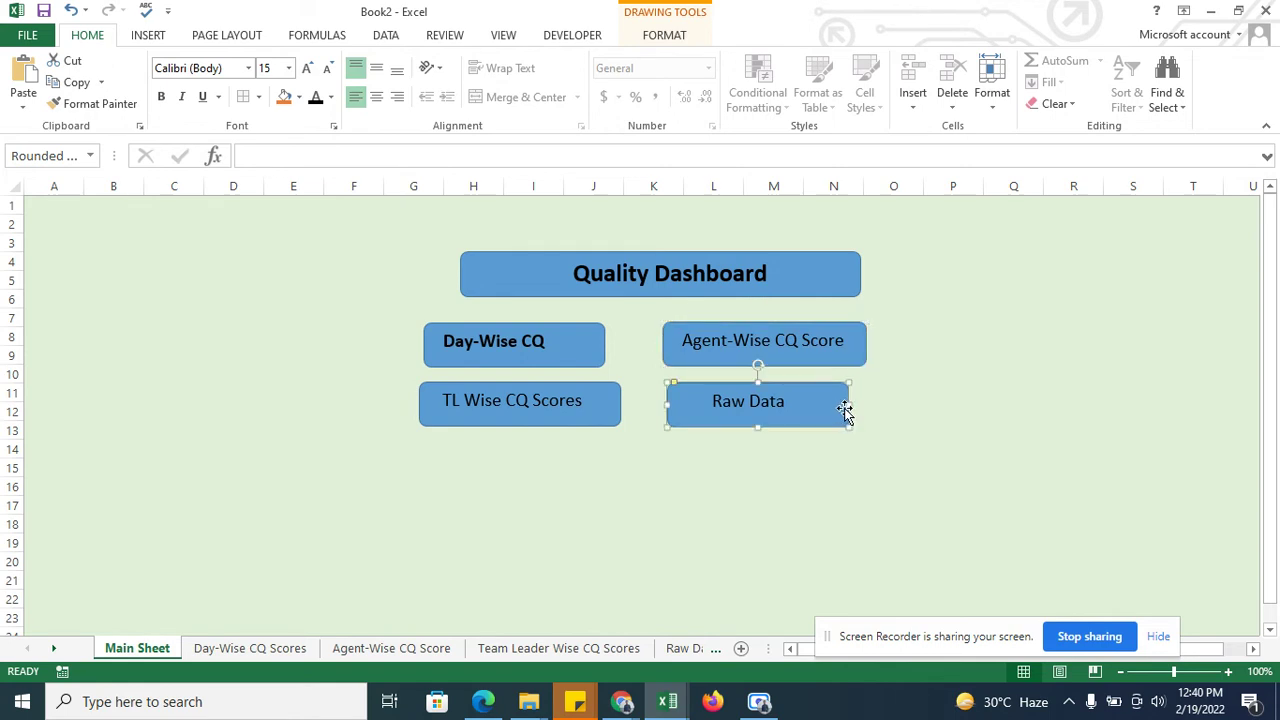
pyautogui.moveTo(848, 406); pyautogui.dragTo(870, 406)
pyautogui.click(431, 354)
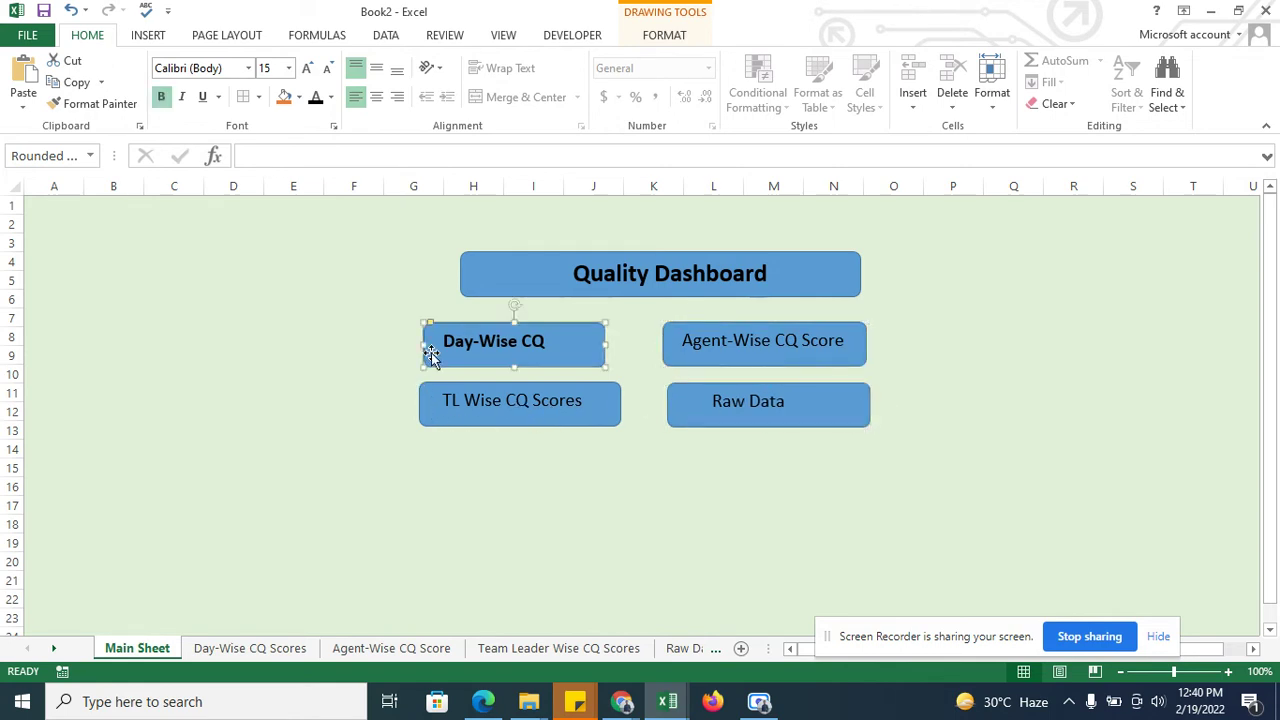
pyautogui.moveTo(419, 345); pyautogui.dragTo(407, 345)
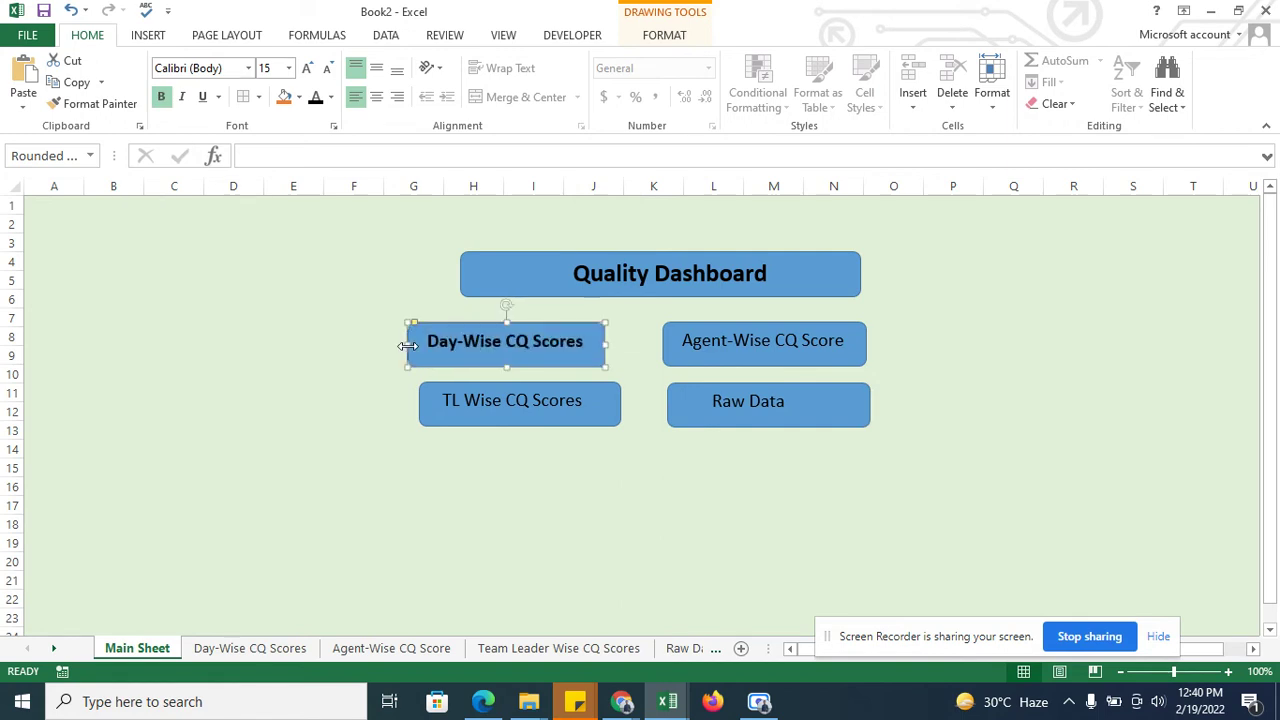
pyautogui.click(424, 408)
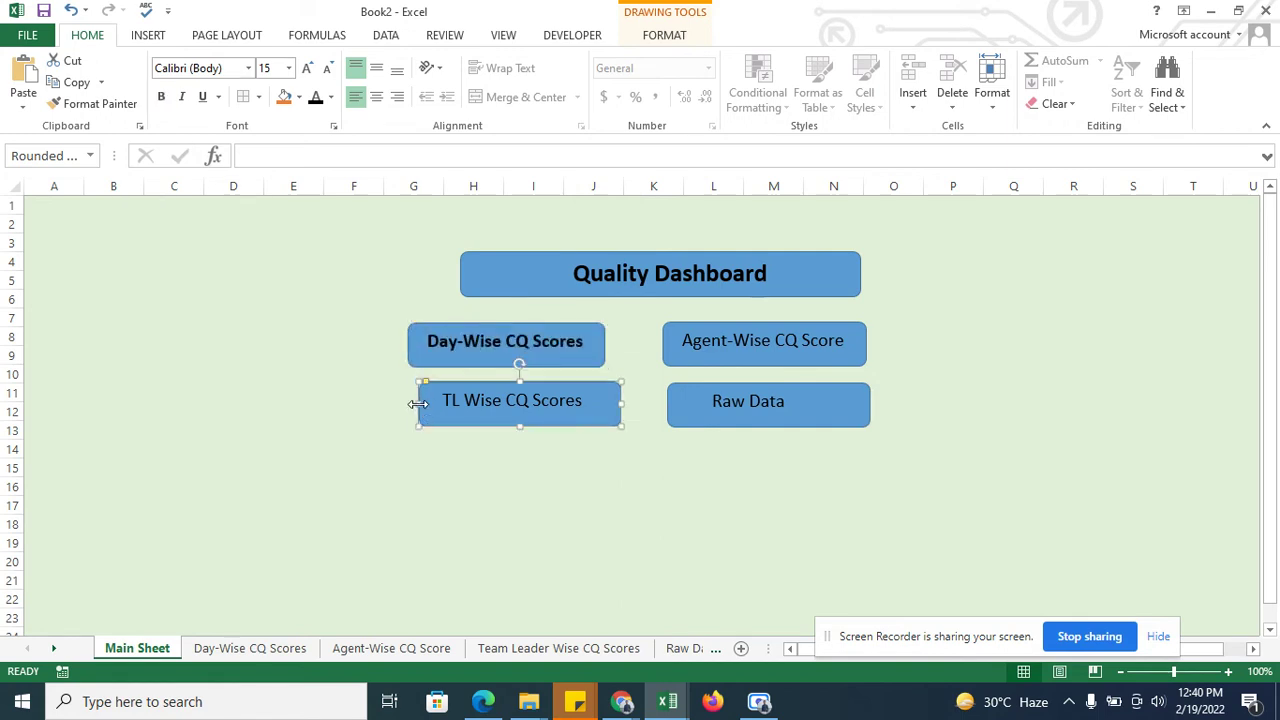
pyautogui.moveTo(418, 404); pyautogui.dragTo(398, 404)
pyautogui.click(633, 503)
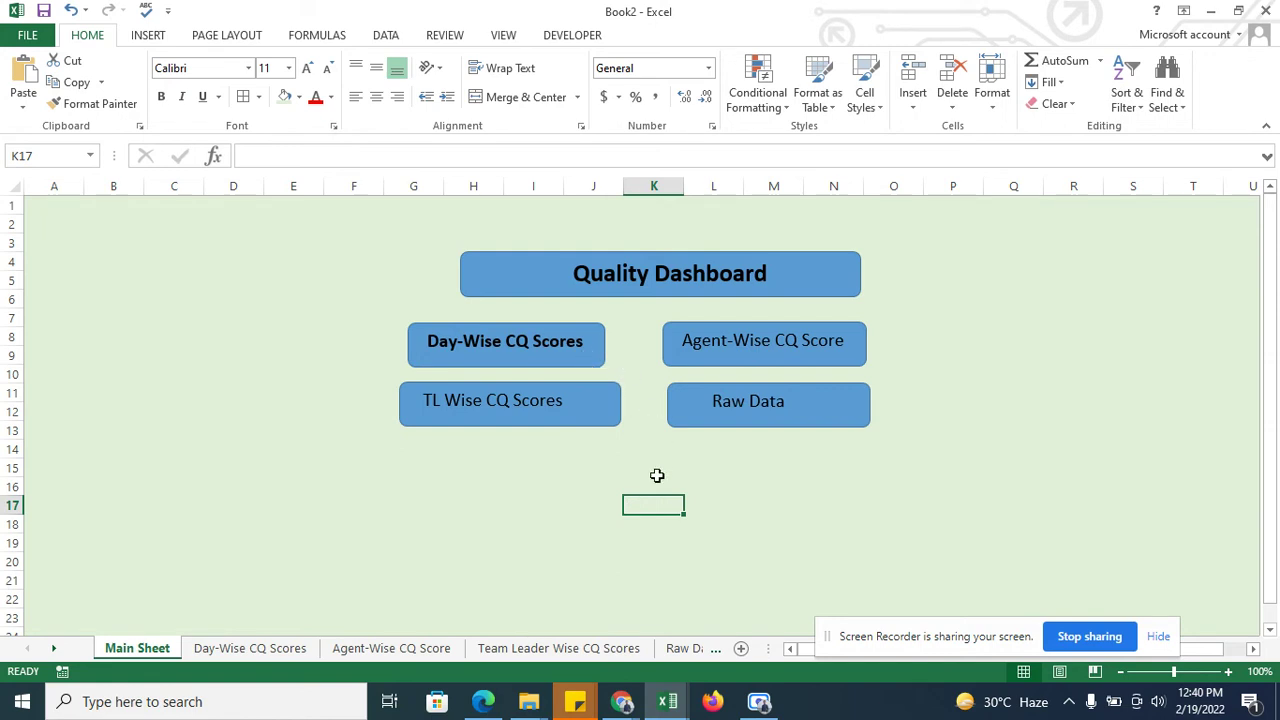
# Step: Check the Day-Wise CQ Scores and Agent-Wise CQ Score sheets against their Main Sheet buttons
pyautogui.click(423, 470)
pyautogui.click(532, 359)
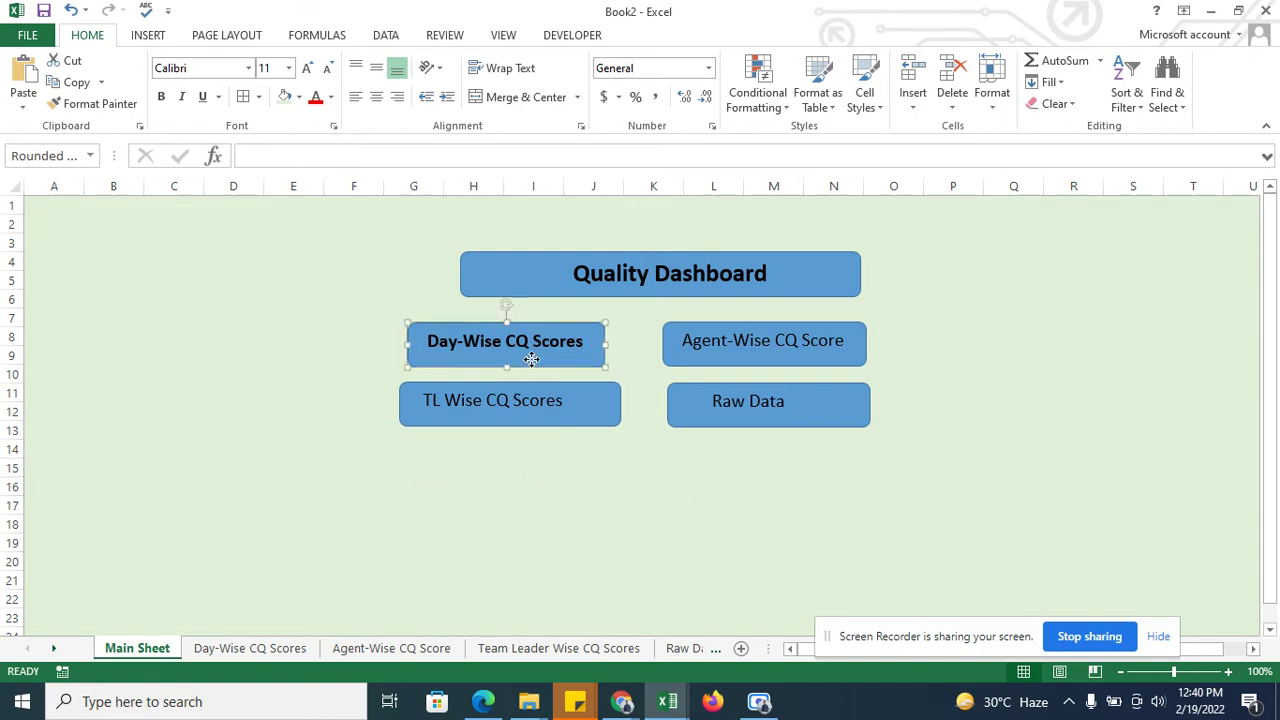
pyautogui.click(268, 650)
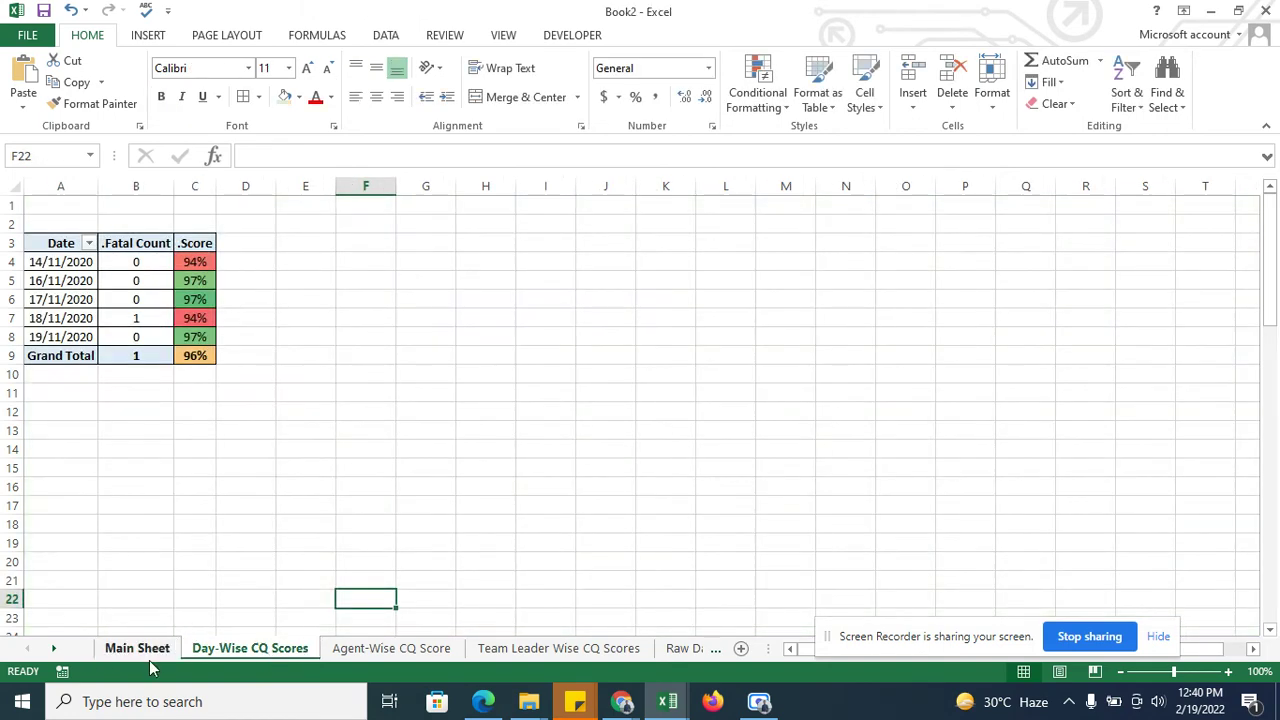
pyautogui.click(149, 658)
pyautogui.click(713, 350)
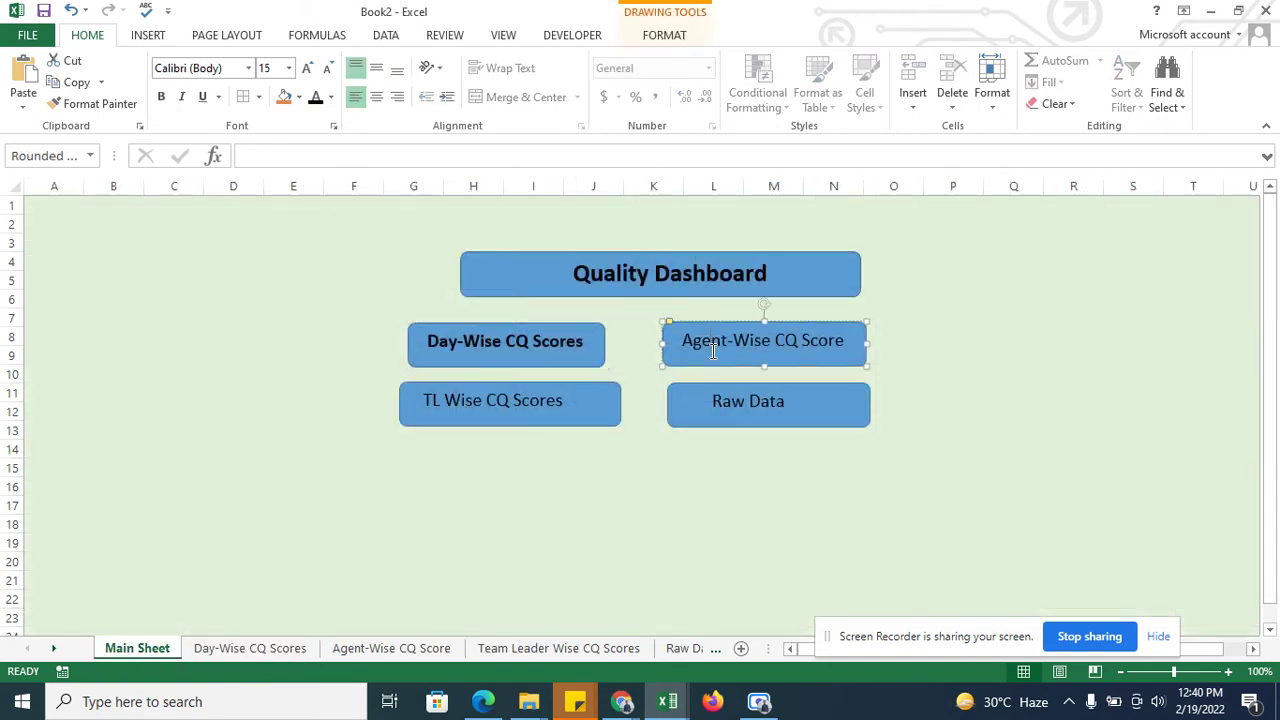
pyautogui.click(352, 648)
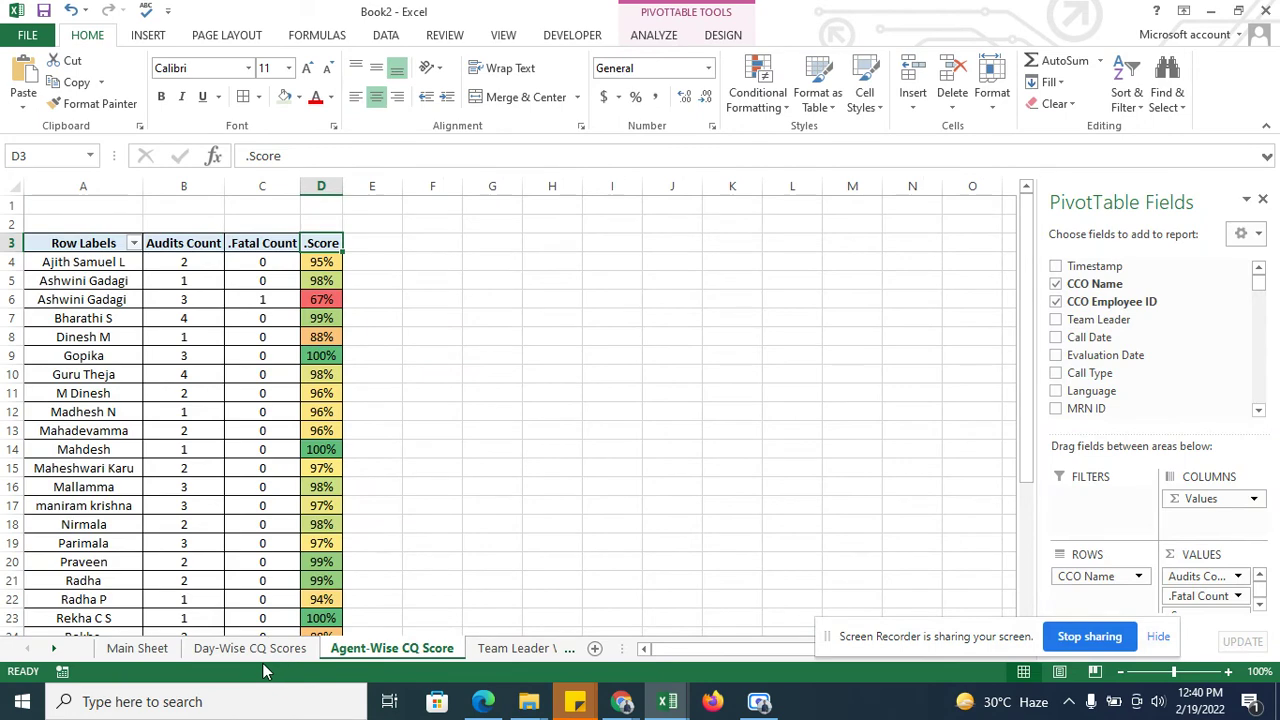
# Step: Select the whole Day-Wise pivot table A3:C9 and bring up the chart choices
pyautogui.click(250, 650)
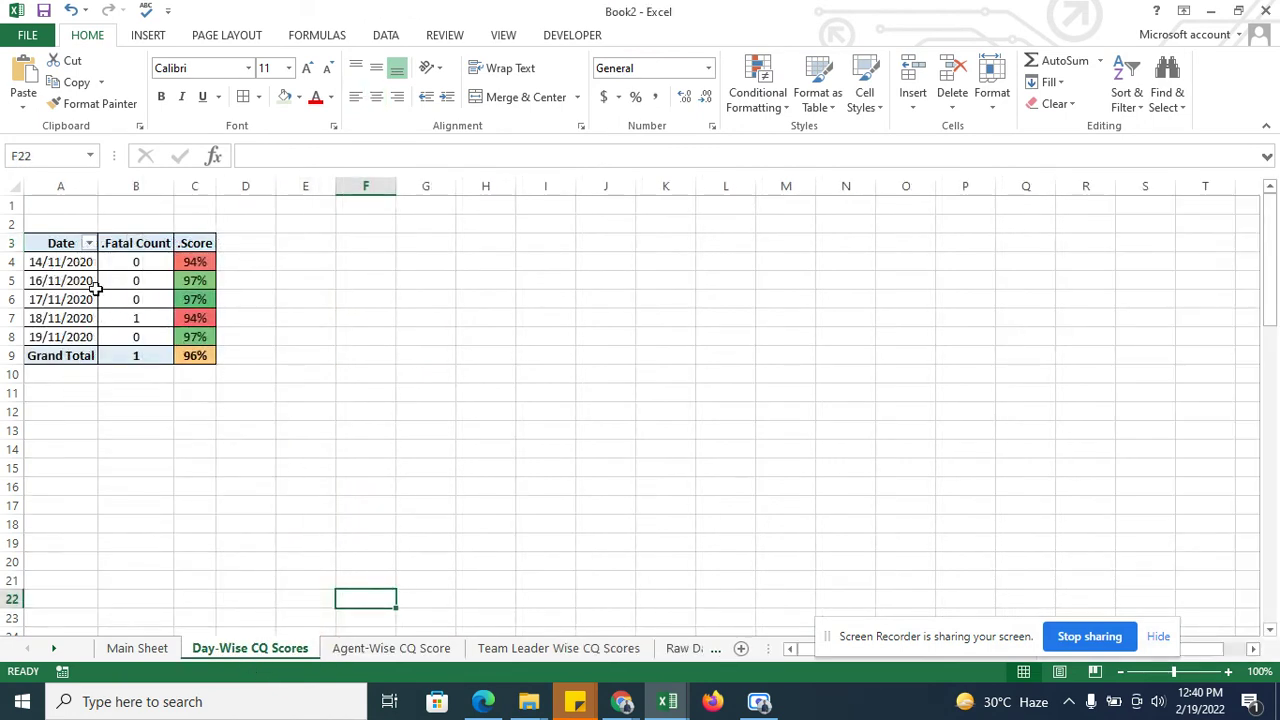
pyautogui.click(62, 243)
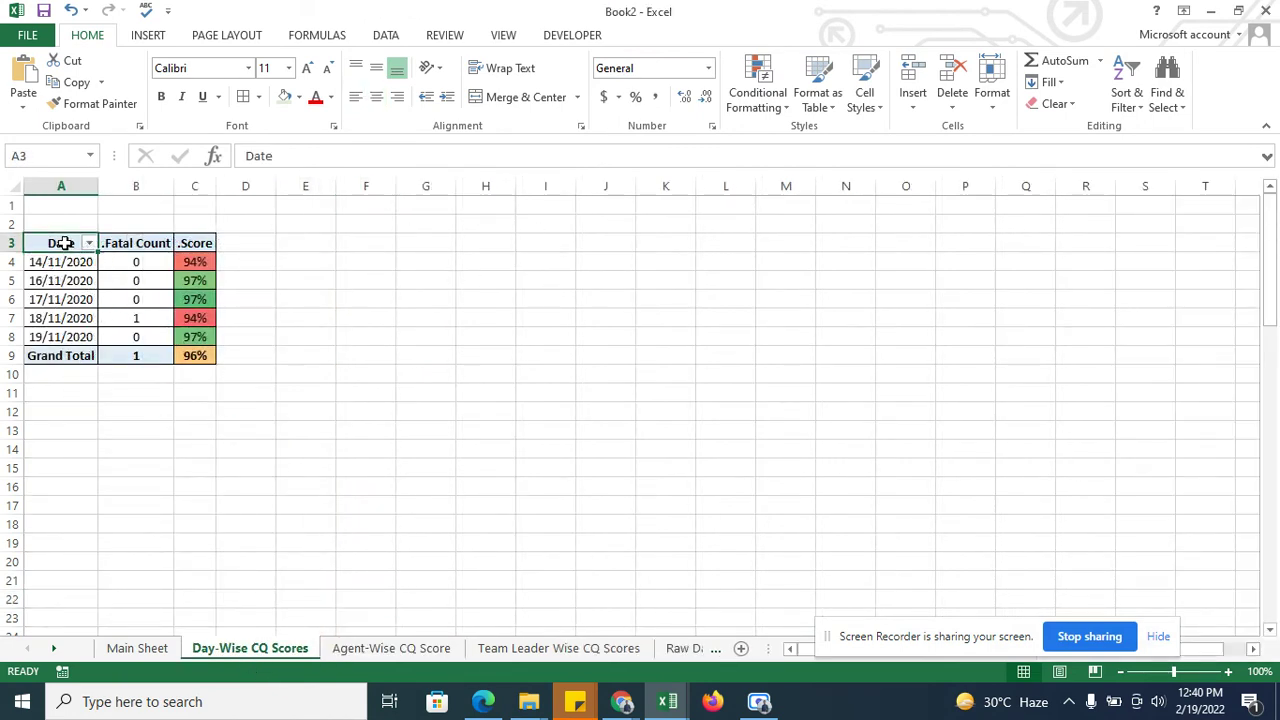
pyautogui.click(62, 243)
pyautogui.click(62, 243)
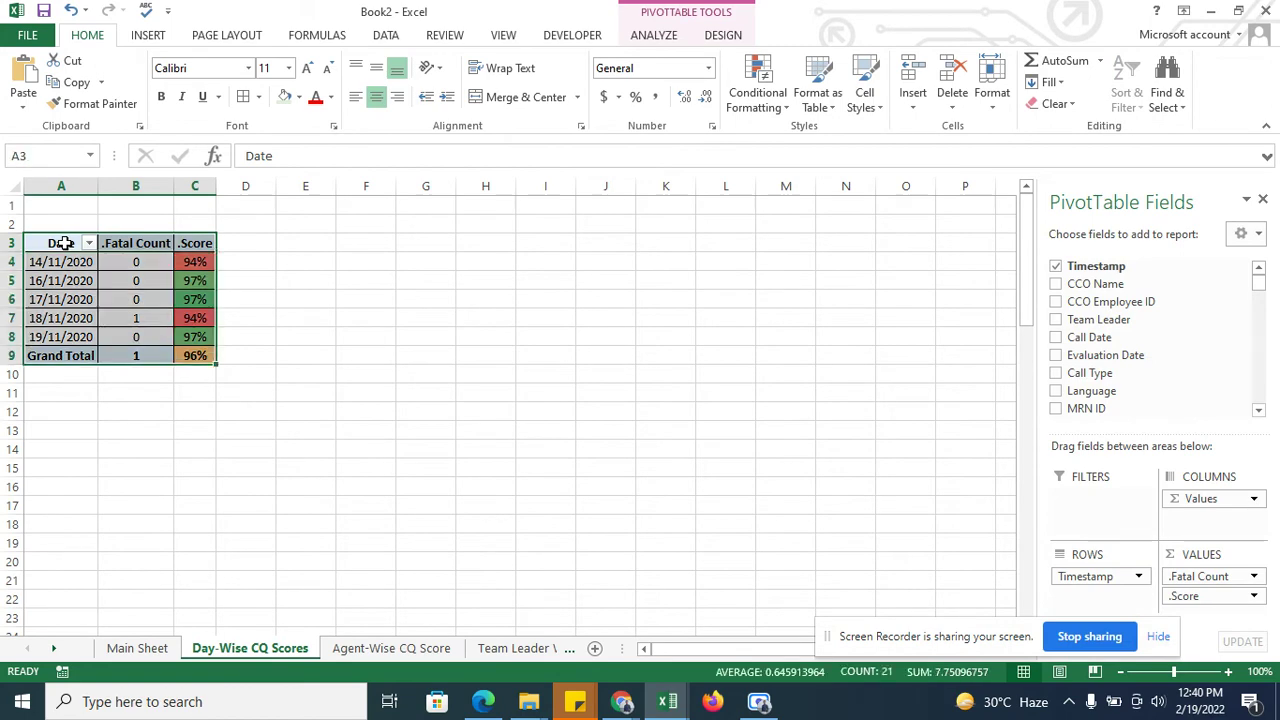
pyautogui.click(150, 36)
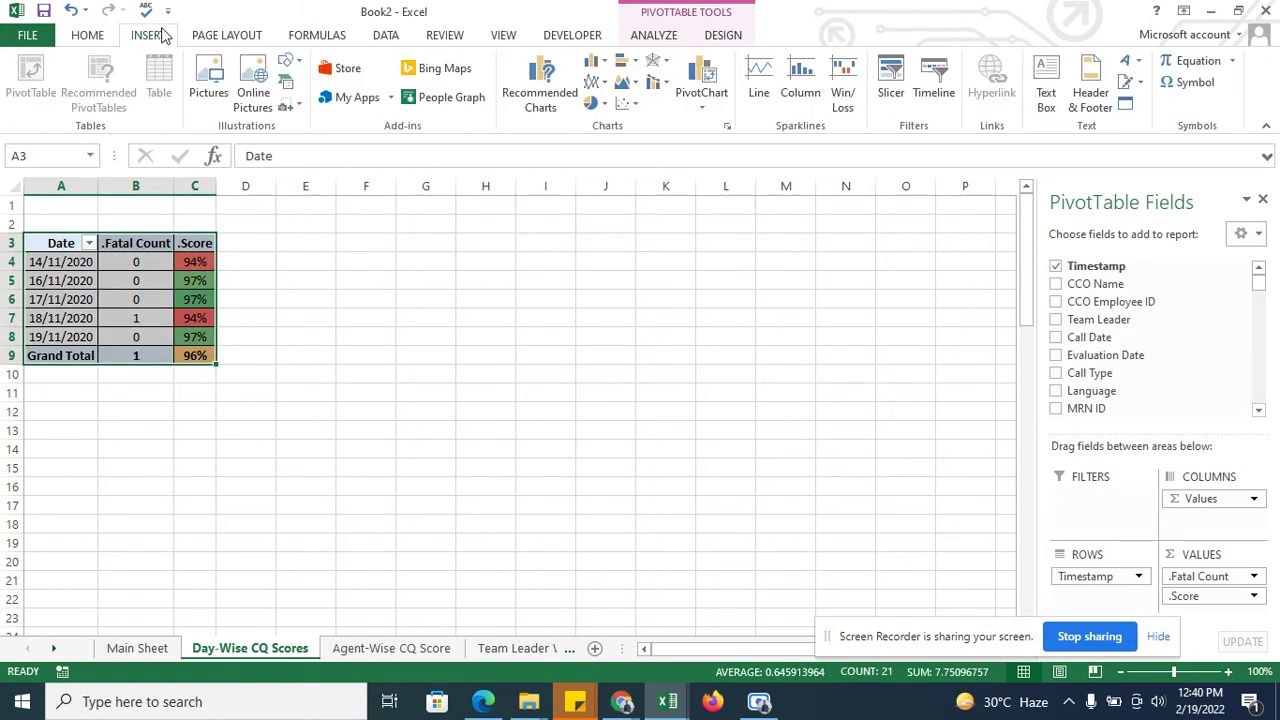
pyautogui.click(549, 107)
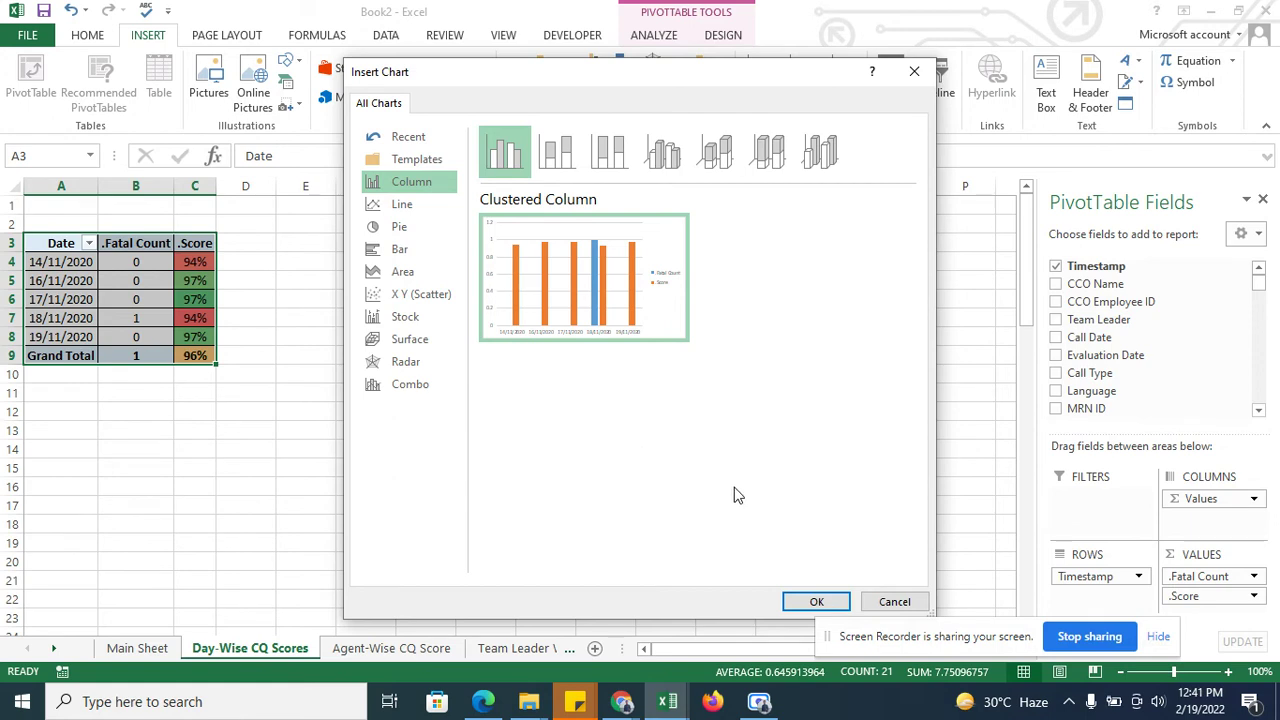
# Step: Compare column chart types and insert a Stacked Column pivot chart of .Fatal Count and .Score by date
pyautogui.moveTo(615, 280)
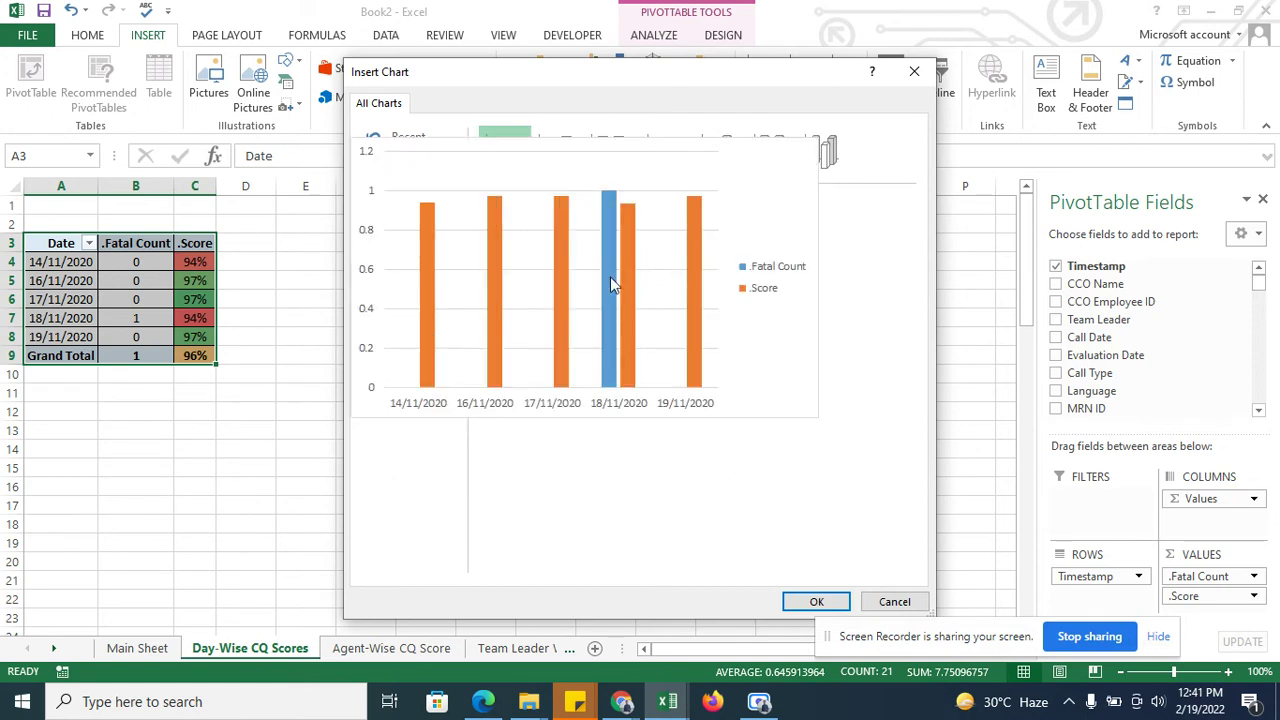
pyautogui.click(553, 162)
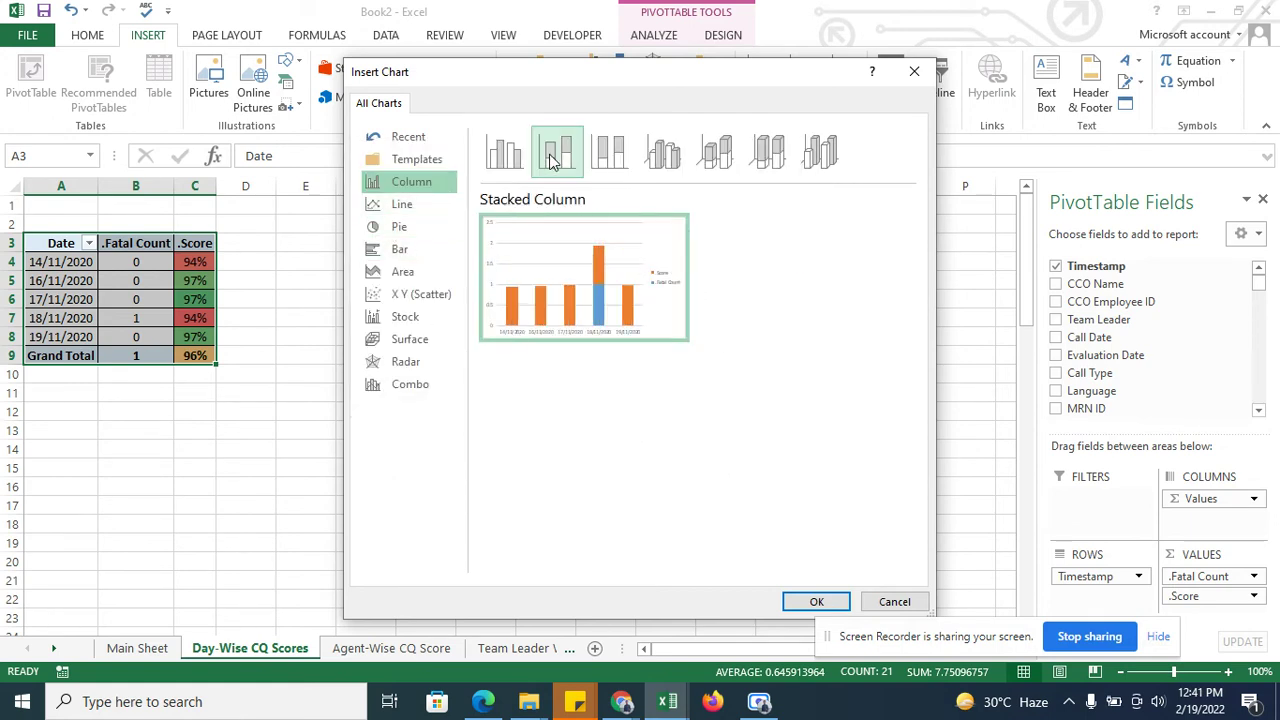
pyautogui.click(608, 152)
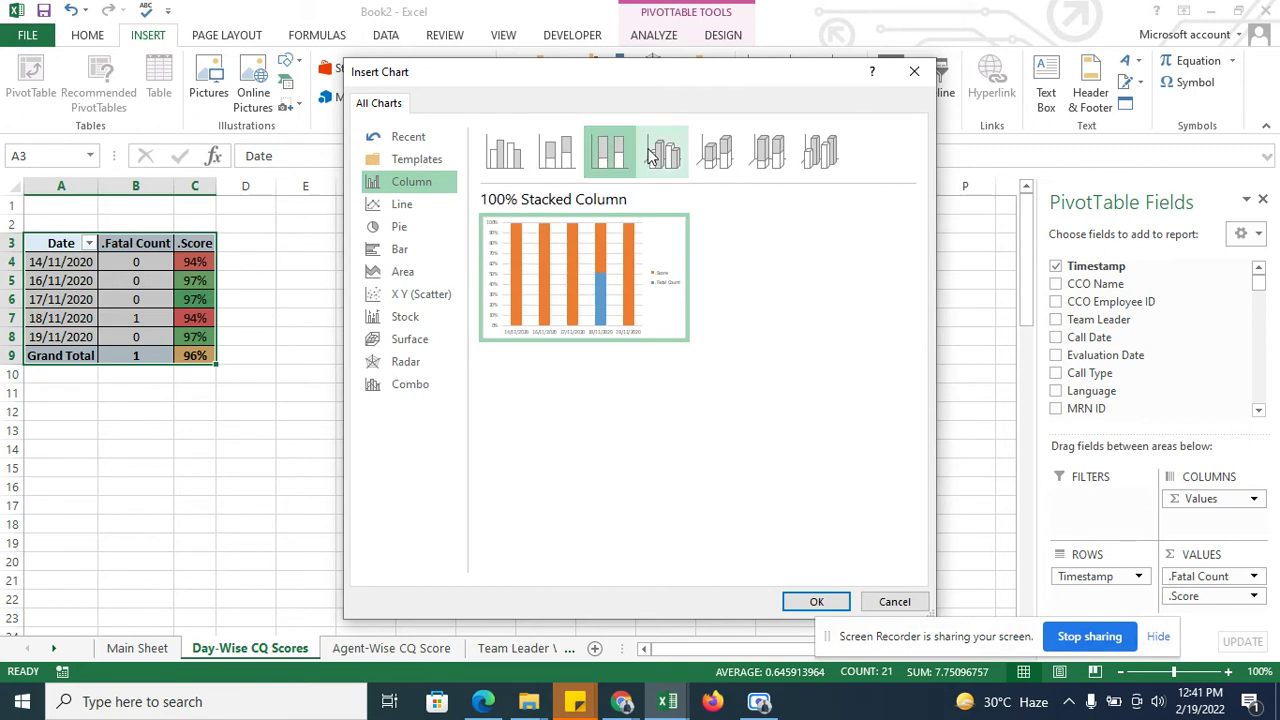
pyautogui.click(650, 157)
pyautogui.click(714, 155)
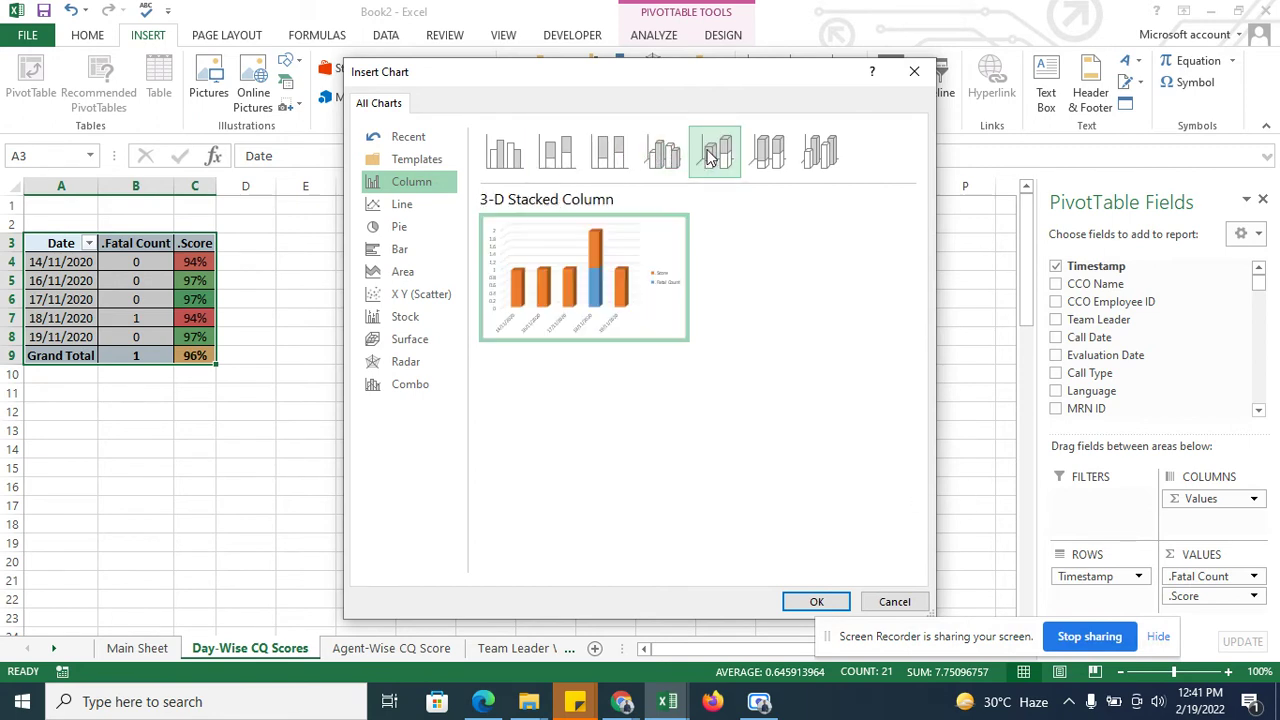
pyautogui.click(766, 152)
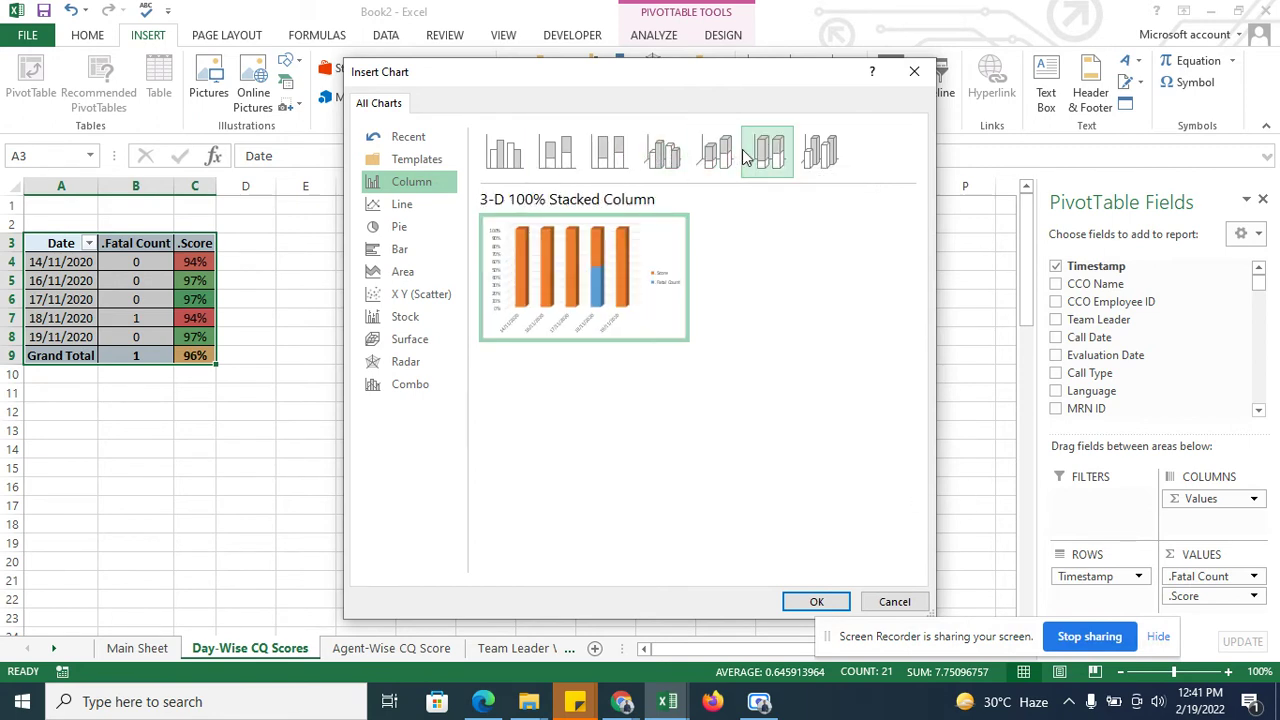
pyautogui.click(822, 152)
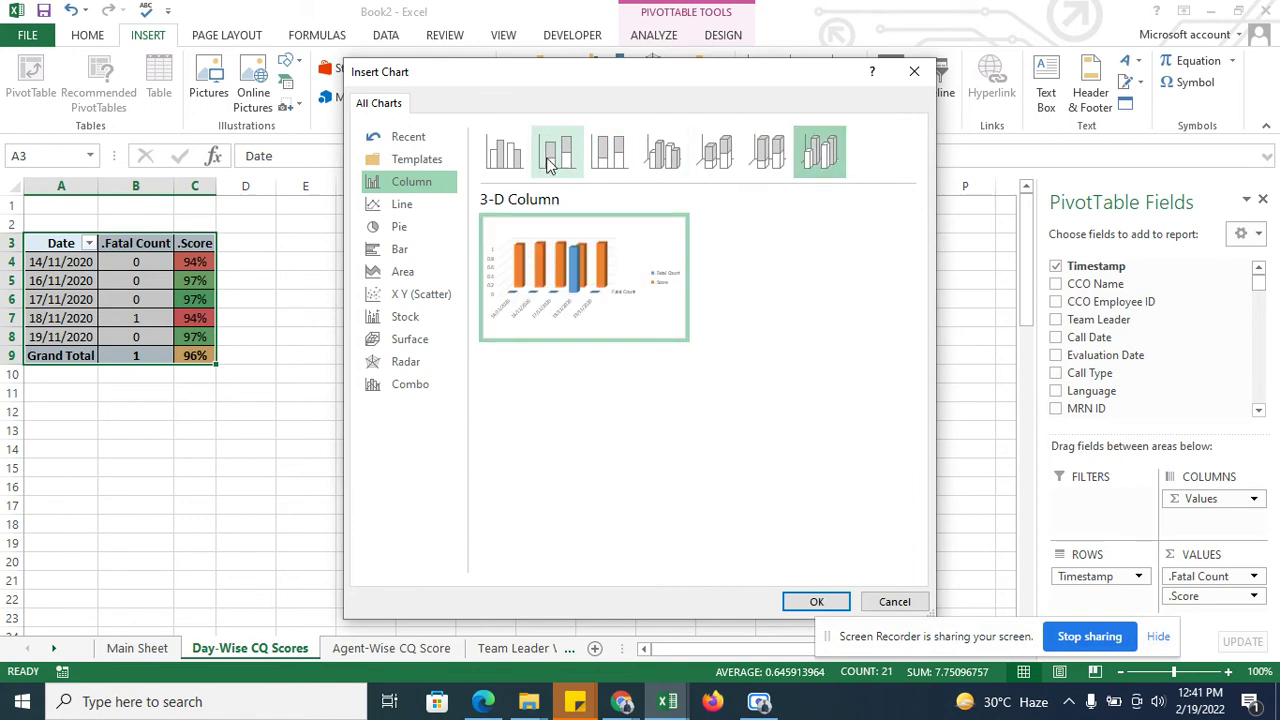
pyautogui.click(504, 152)
pyautogui.click(544, 162)
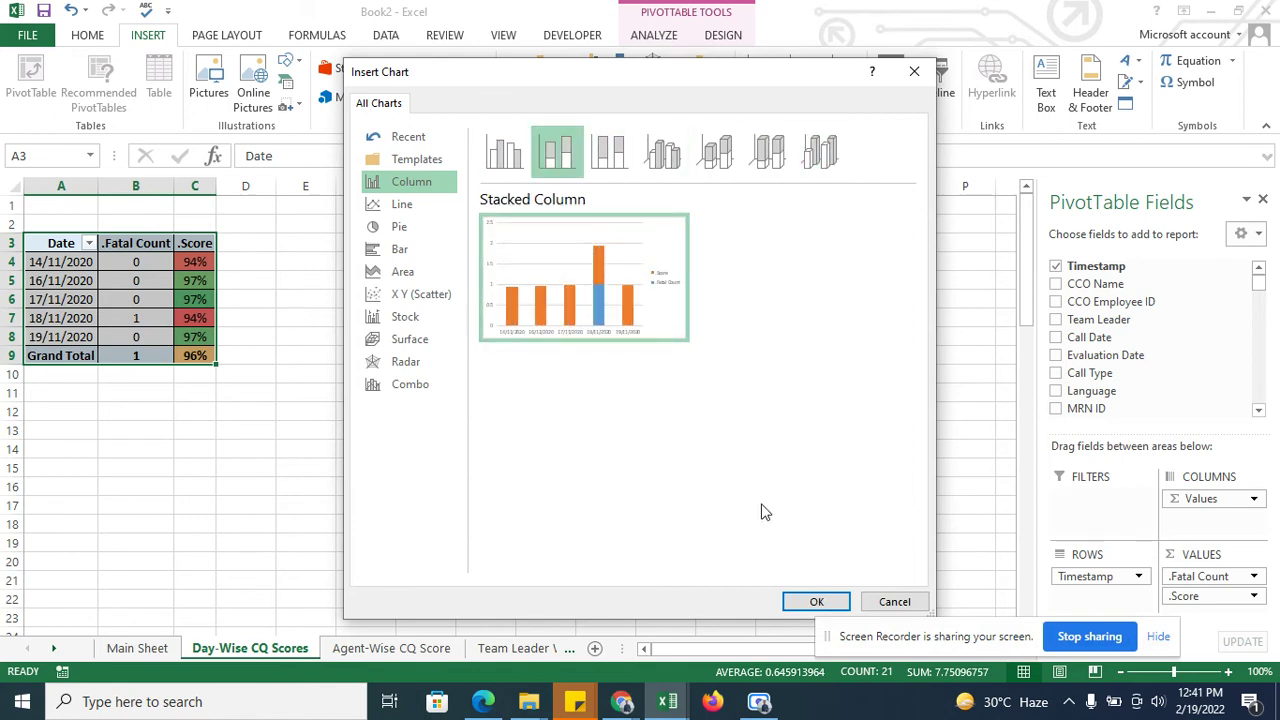
pyautogui.click(812, 601)
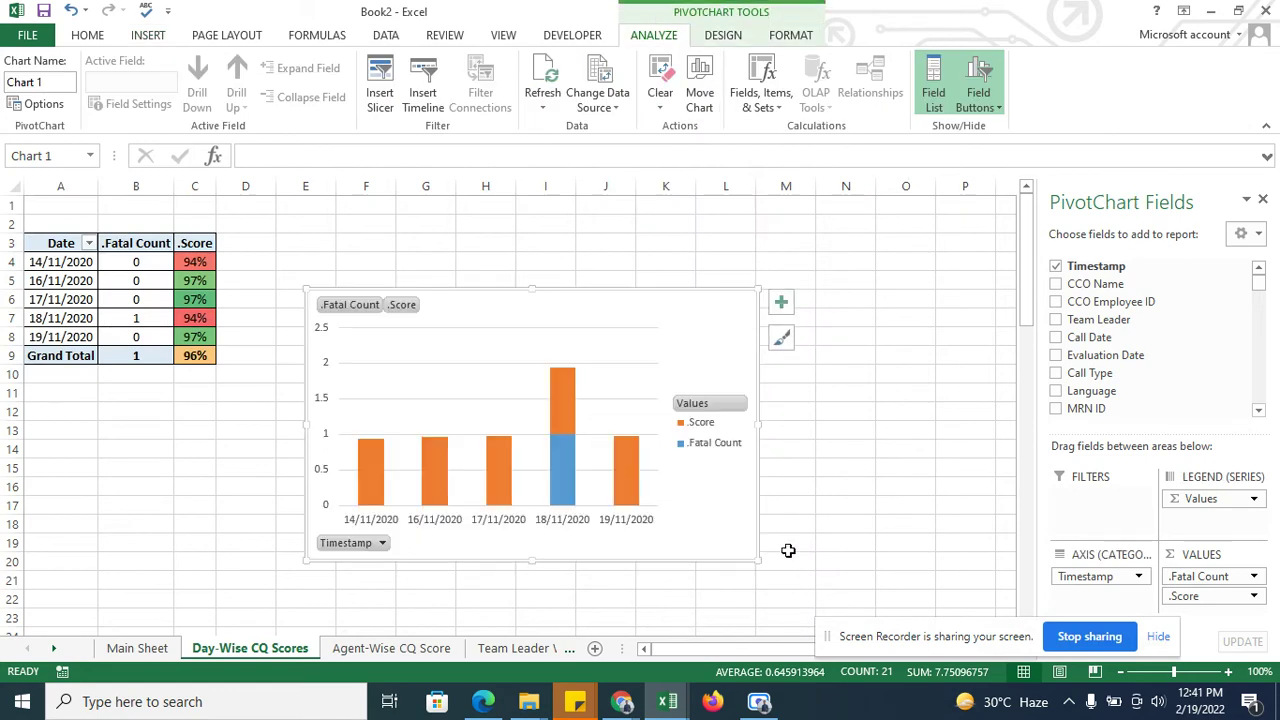
pyautogui.moveTo(671, 324); pyautogui.dragTo(721, 250)
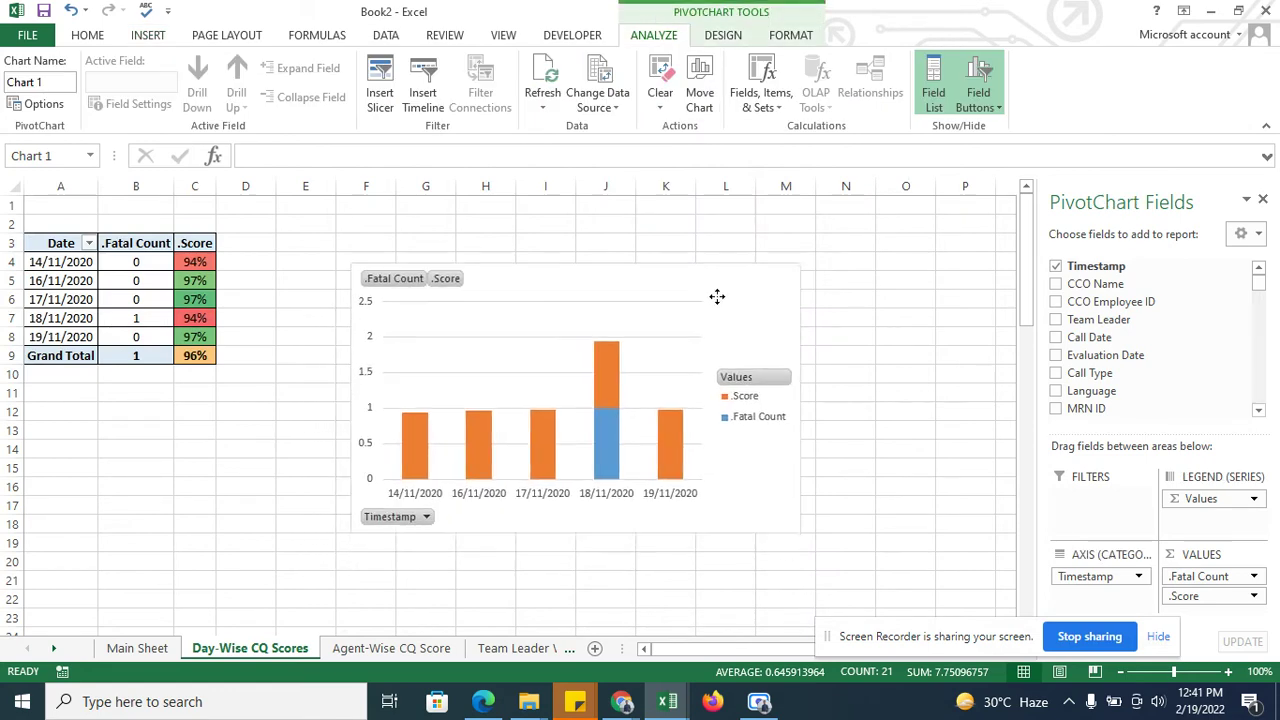
pyautogui.click(612, 321)
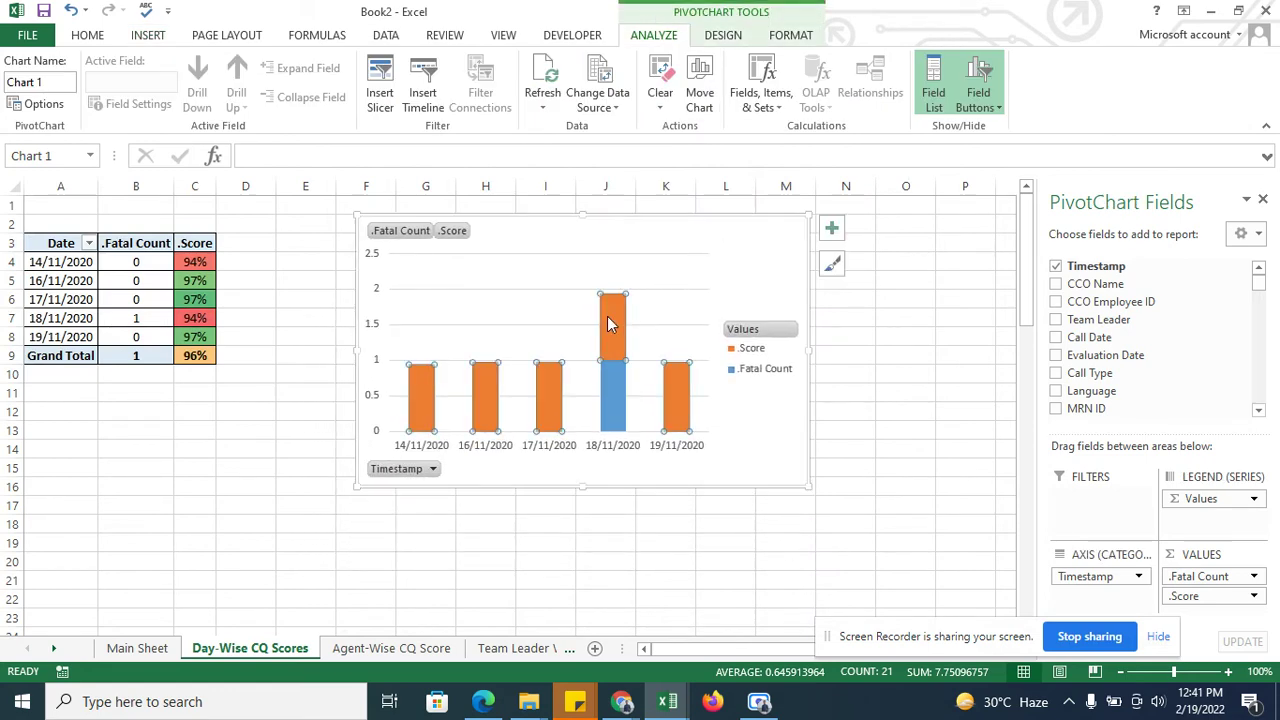
pyautogui.rightClick(609, 322)
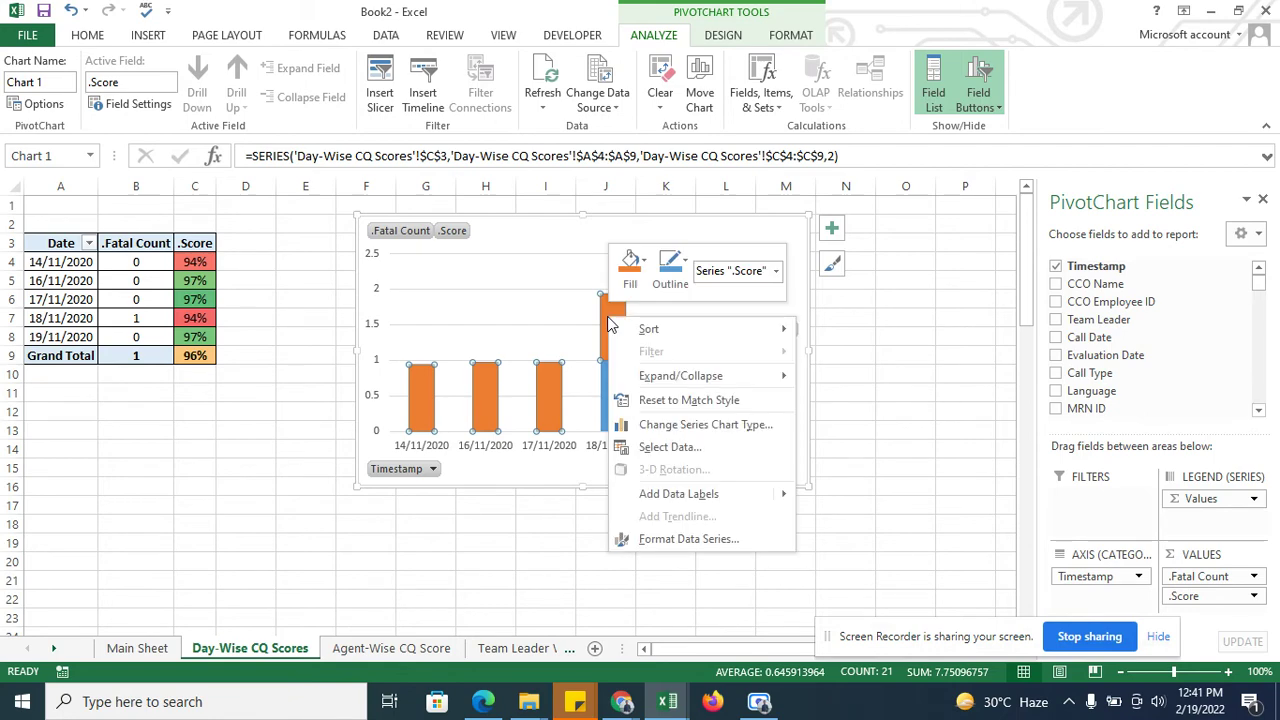
pyautogui.click(665, 495)
pyautogui.click(612, 407)
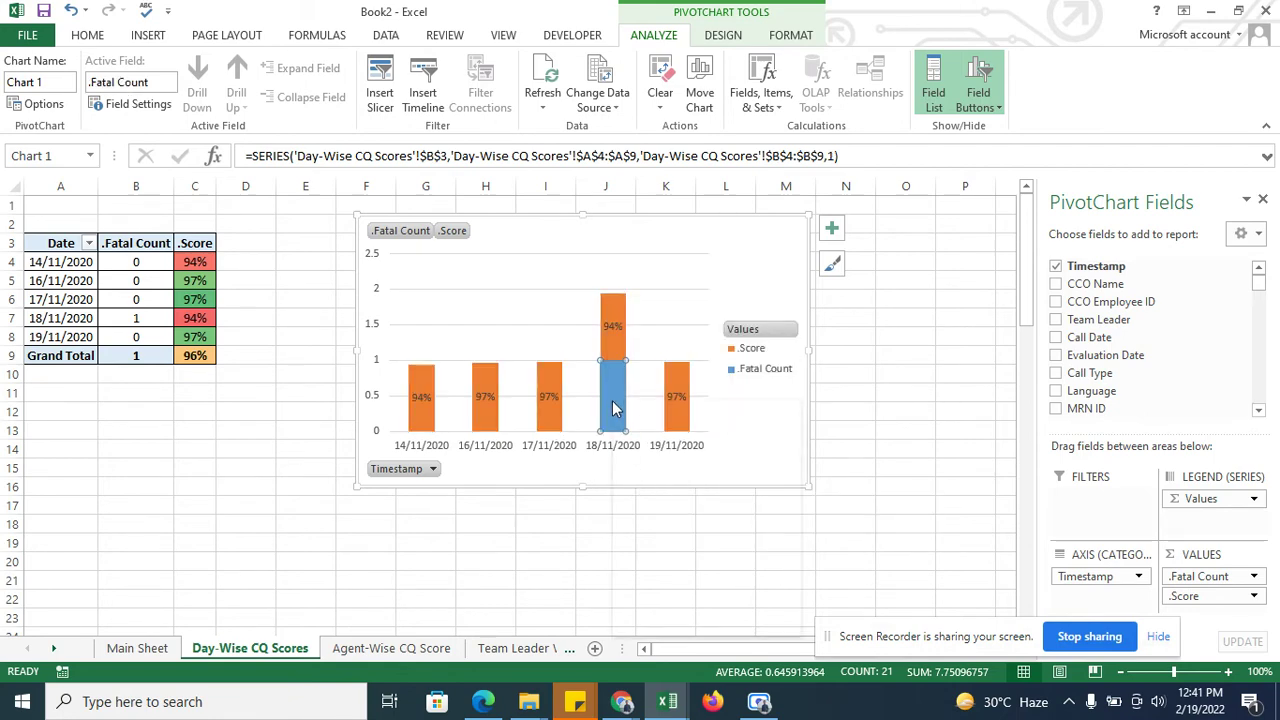
pyautogui.rightClick(612, 407)
pyautogui.click(661, 580)
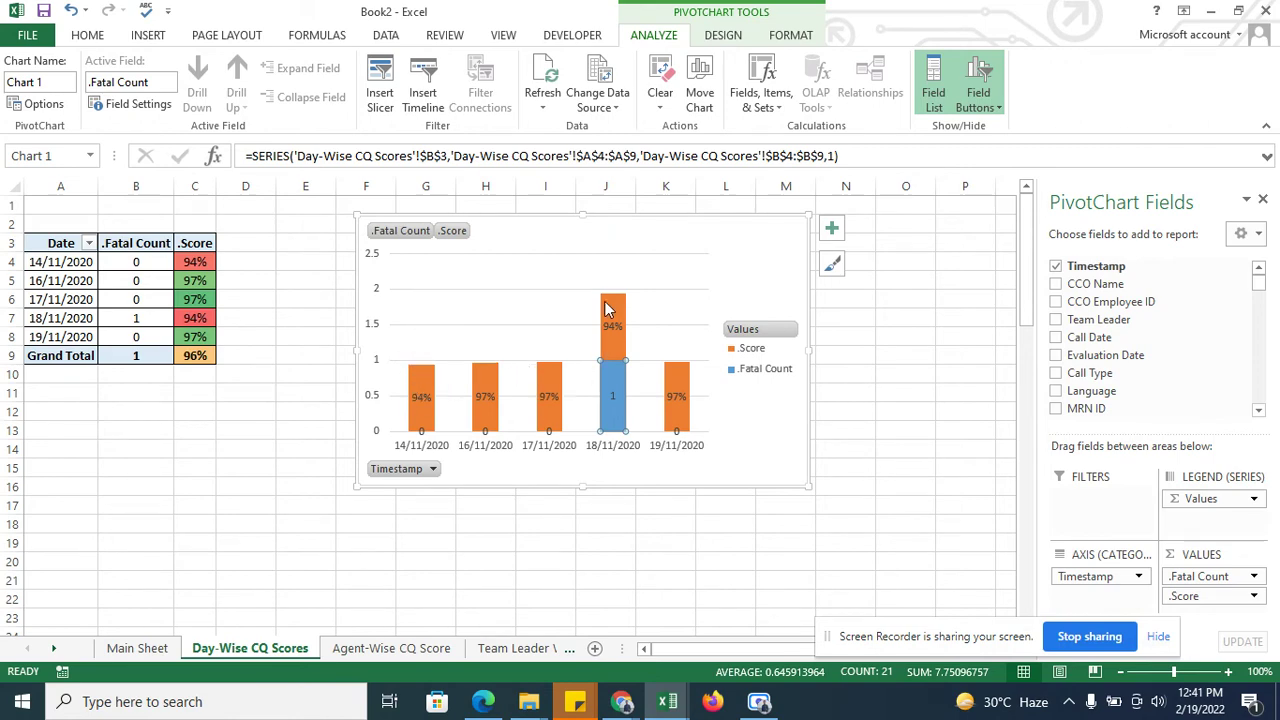
pyautogui.rightClick(607, 310)
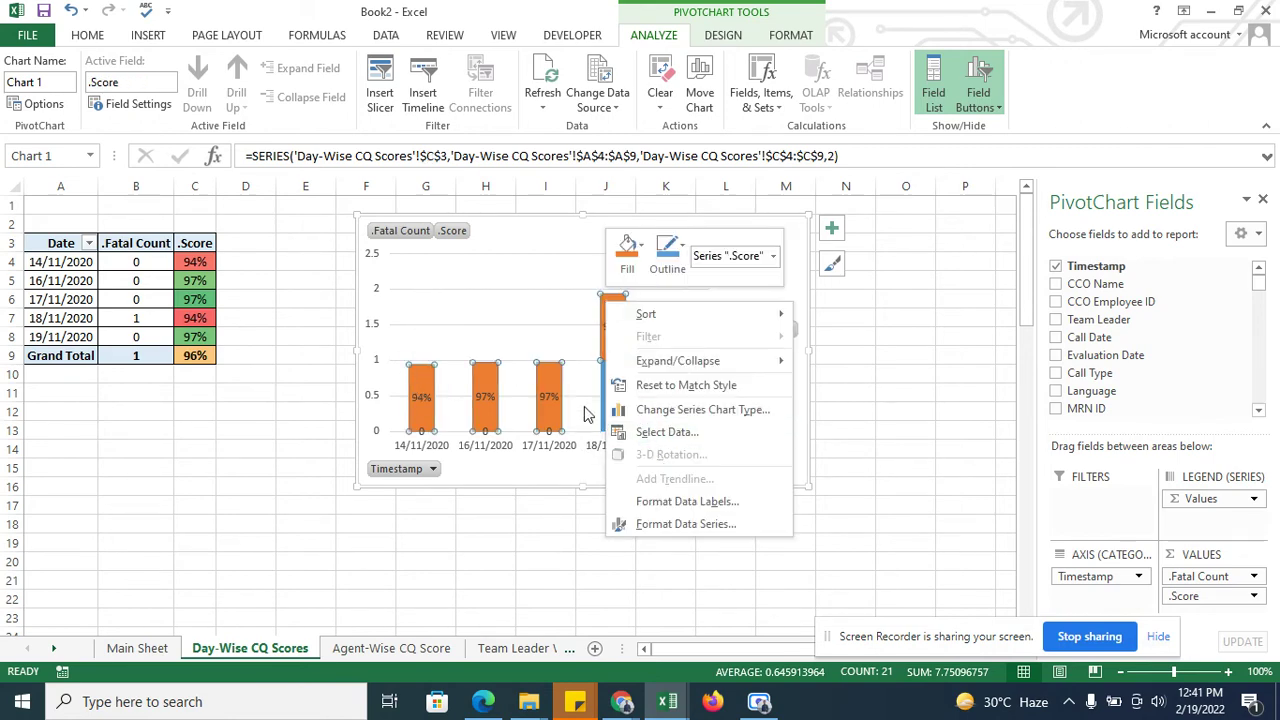
pyautogui.press('Escape')
pyautogui.click(615, 396)
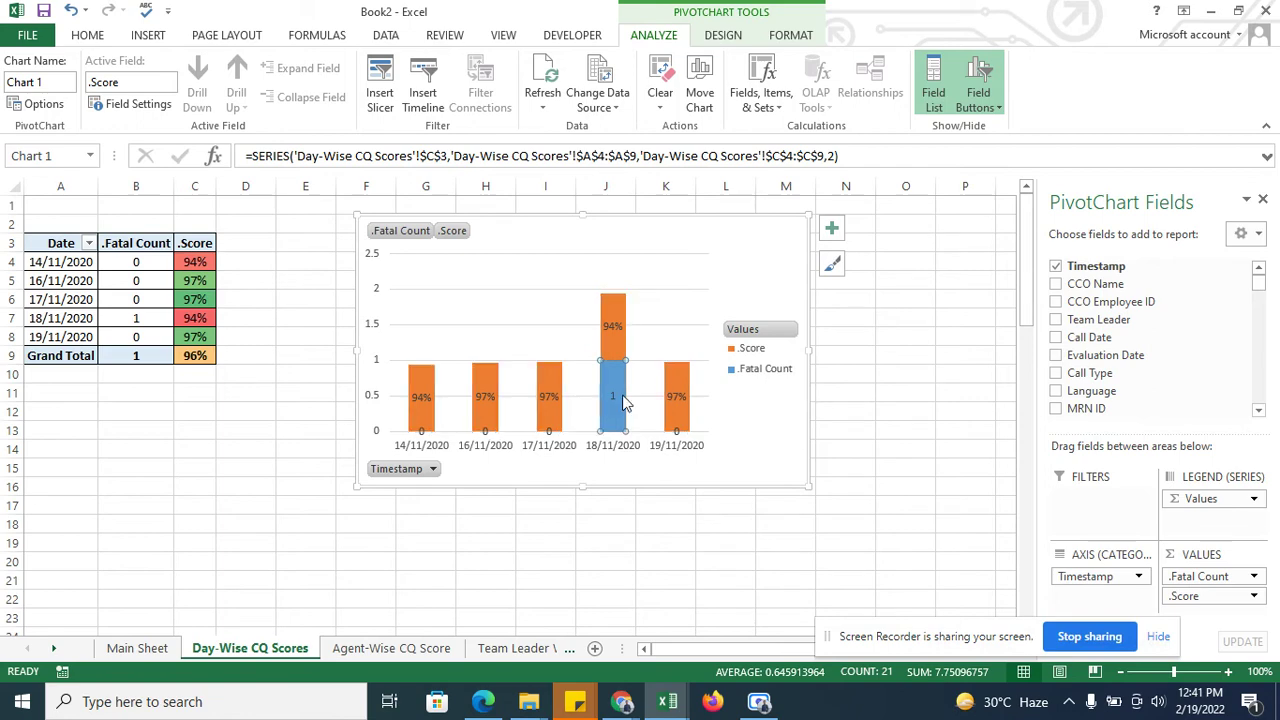
pyautogui.rightClick(611, 390)
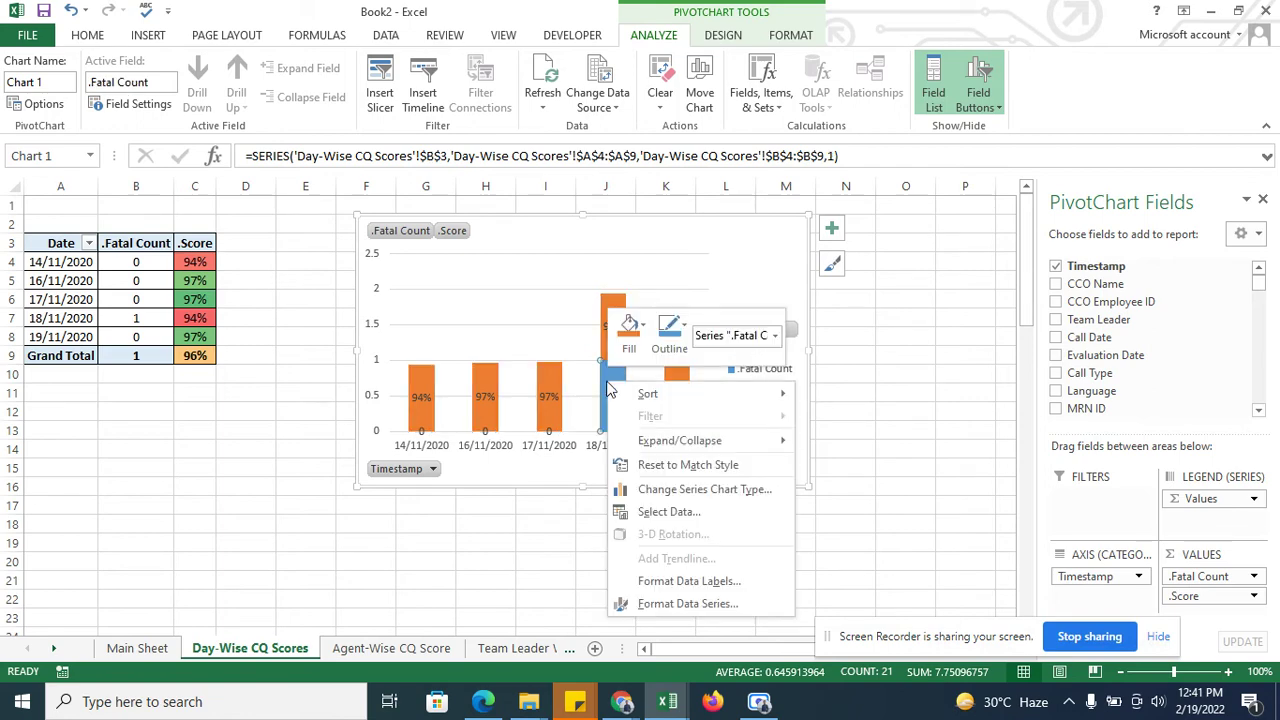
pyautogui.press('Escape')
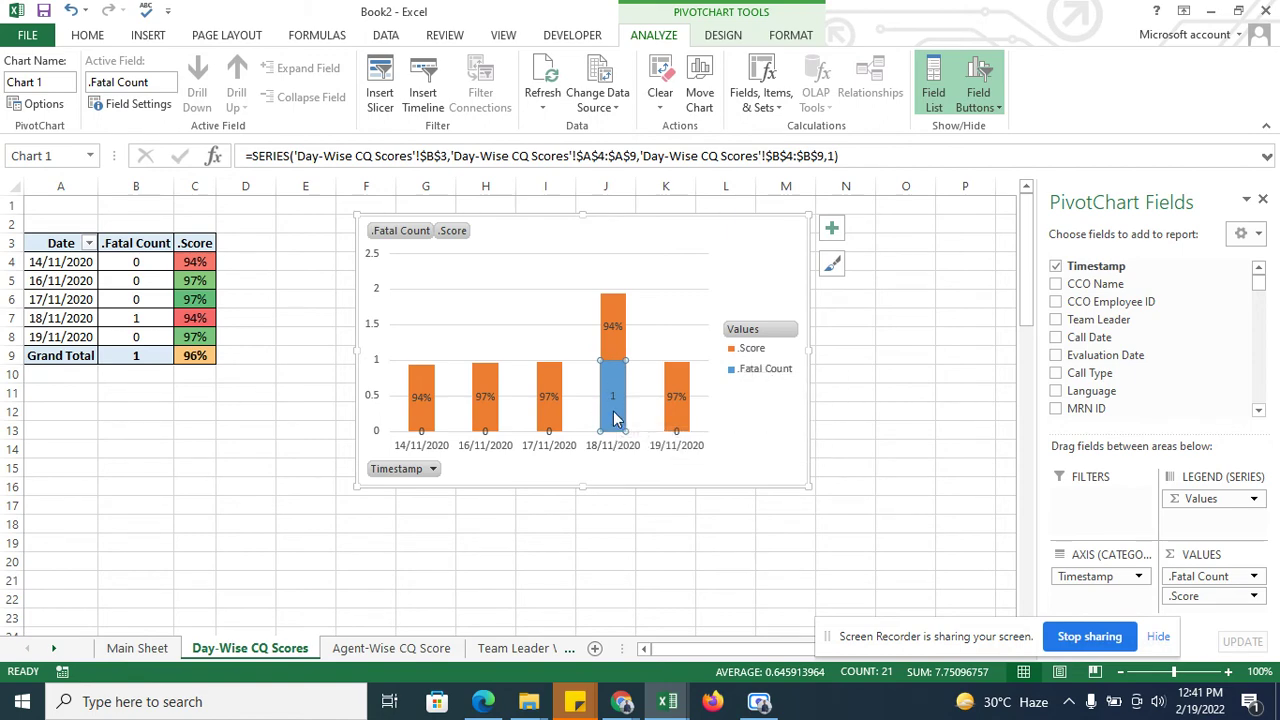
pyautogui.moveTo(614, 391)
pyautogui.moveTo(690, 430)
pyautogui.click(428, 468)
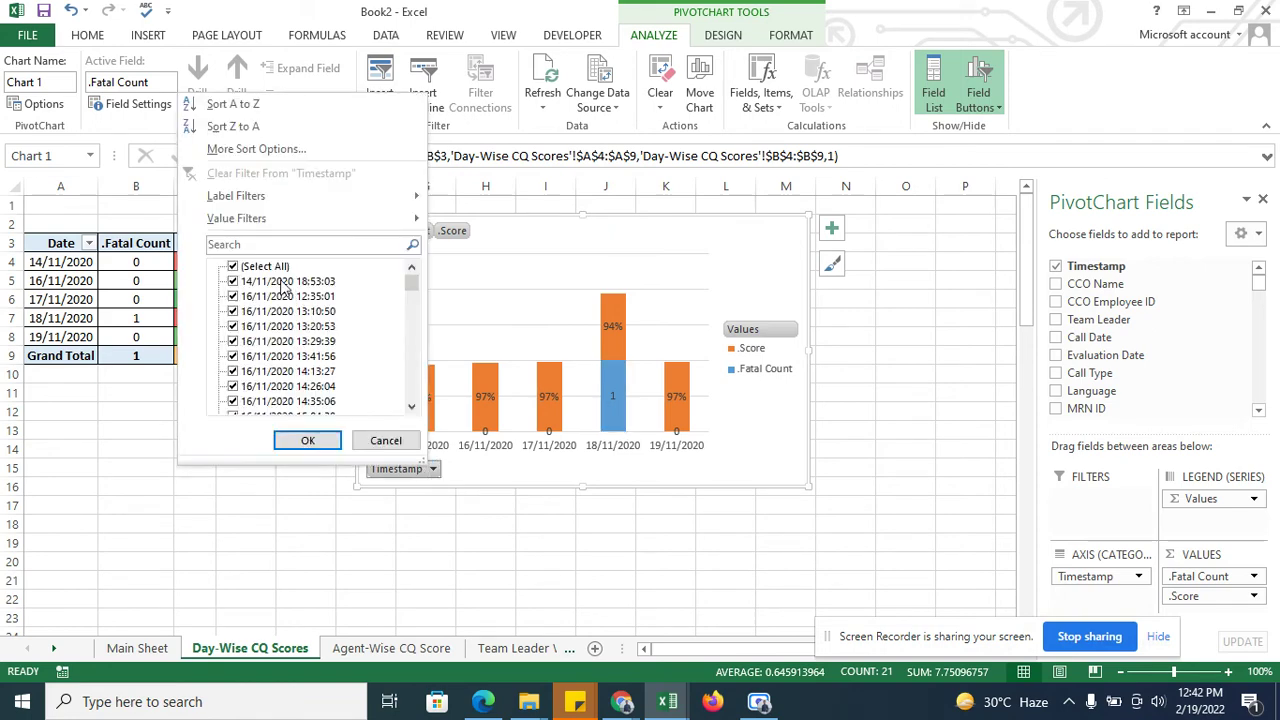
pyautogui.click(243, 268)
pyautogui.click(245, 281)
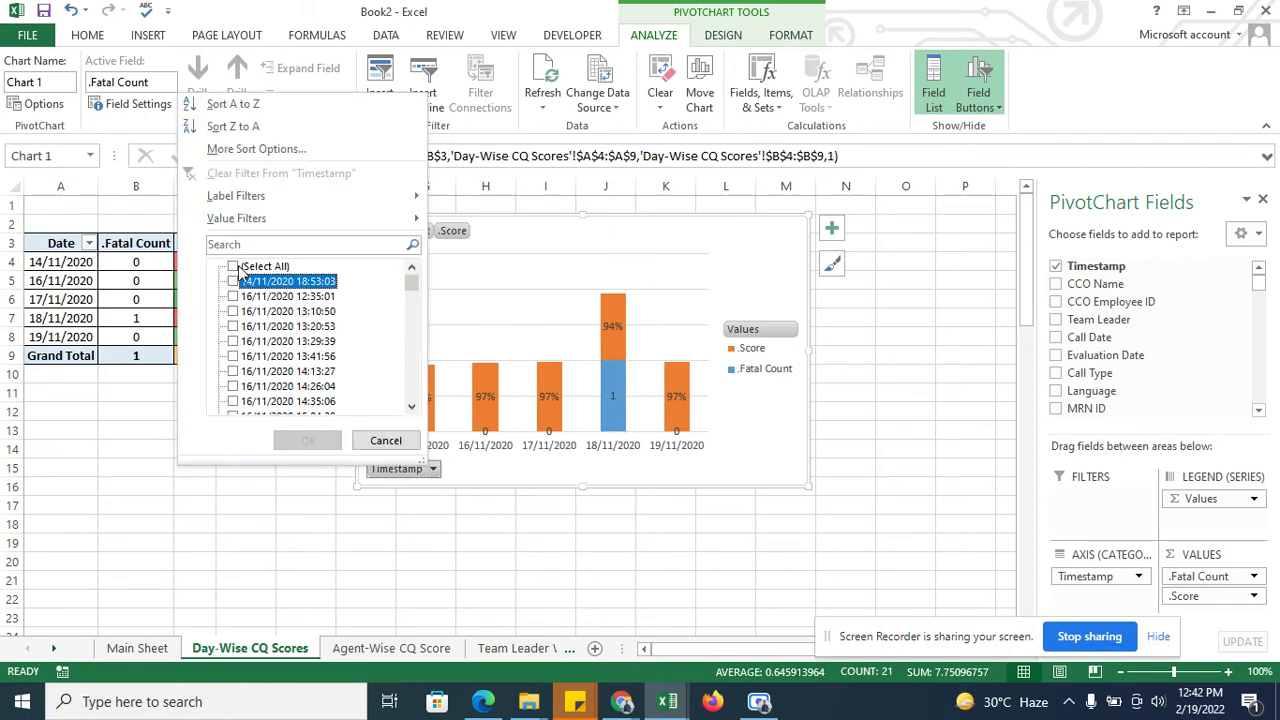
pyautogui.press('Return')
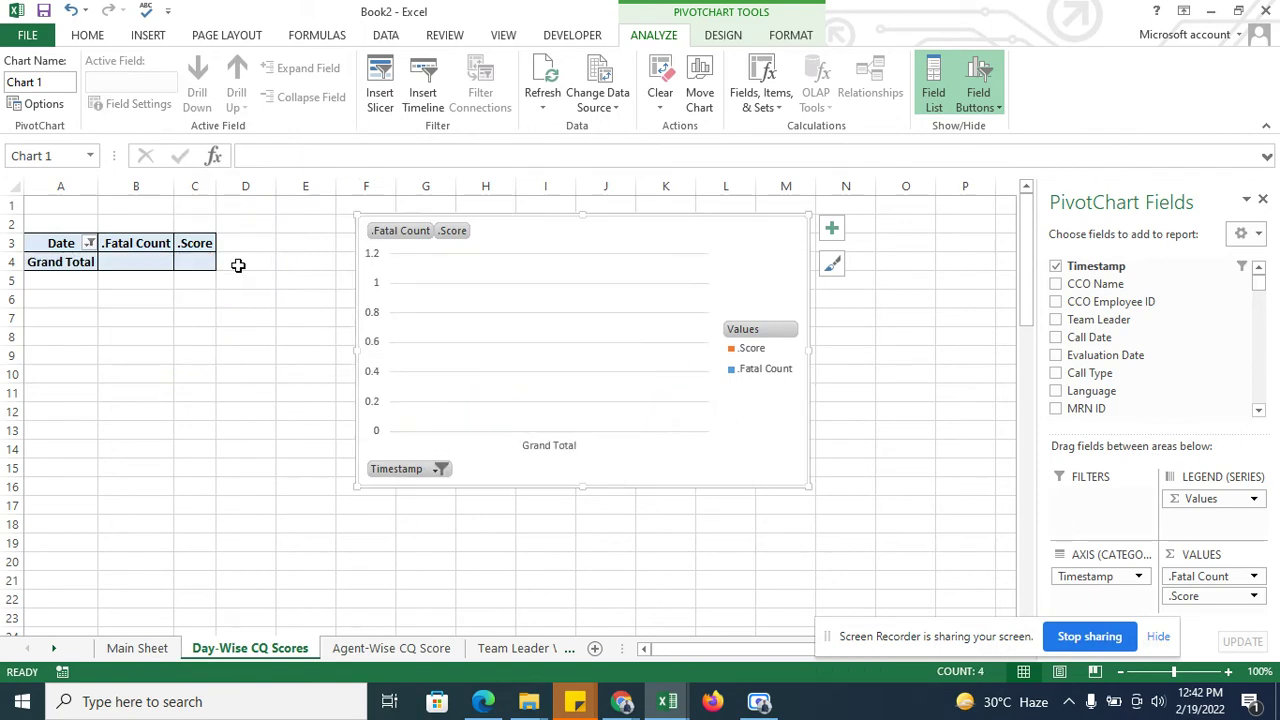
pyautogui.click(441, 469)
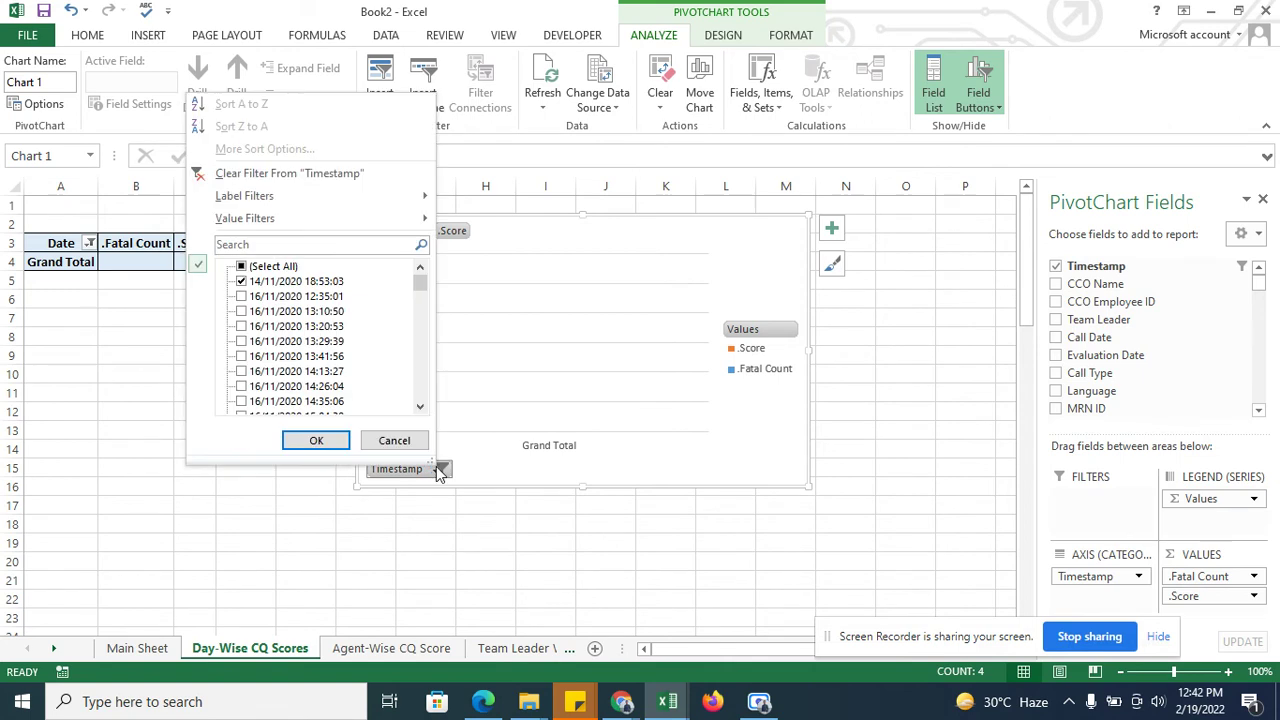
pyautogui.click(240, 269)
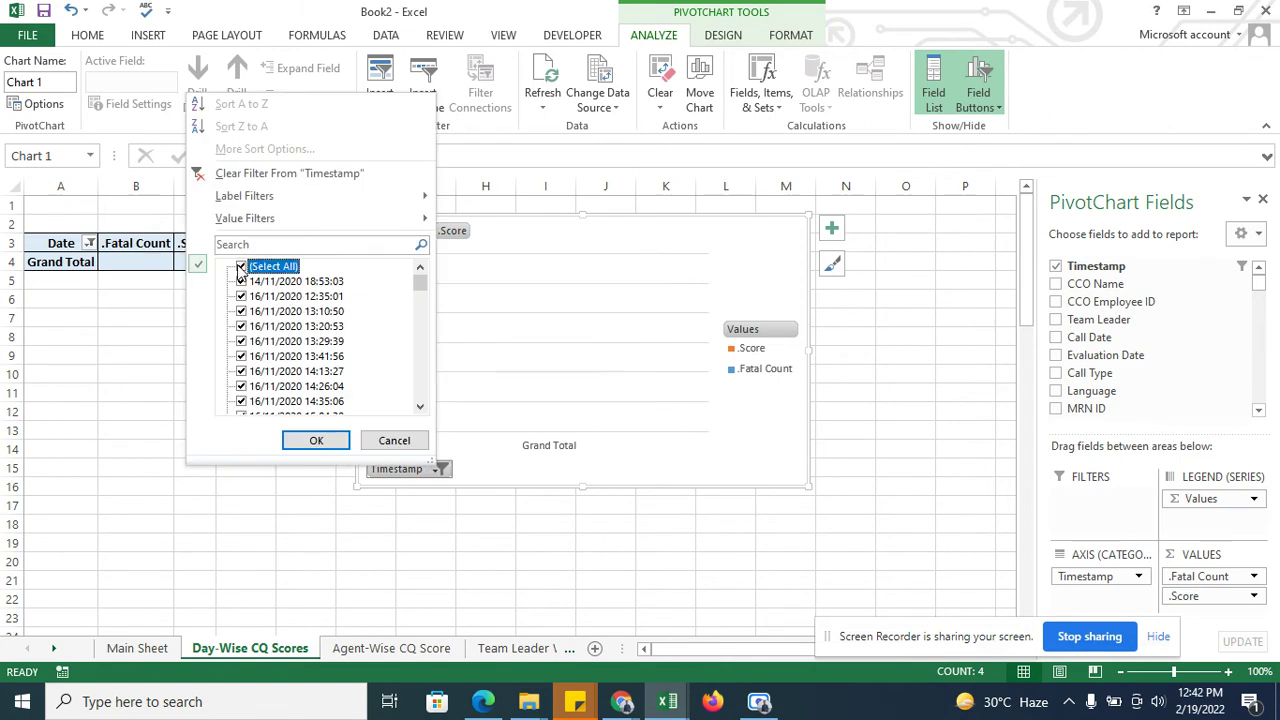
pyautogui.click(240, 269)
pyautogui.click(240, 269)
pyautogui.press('Return')
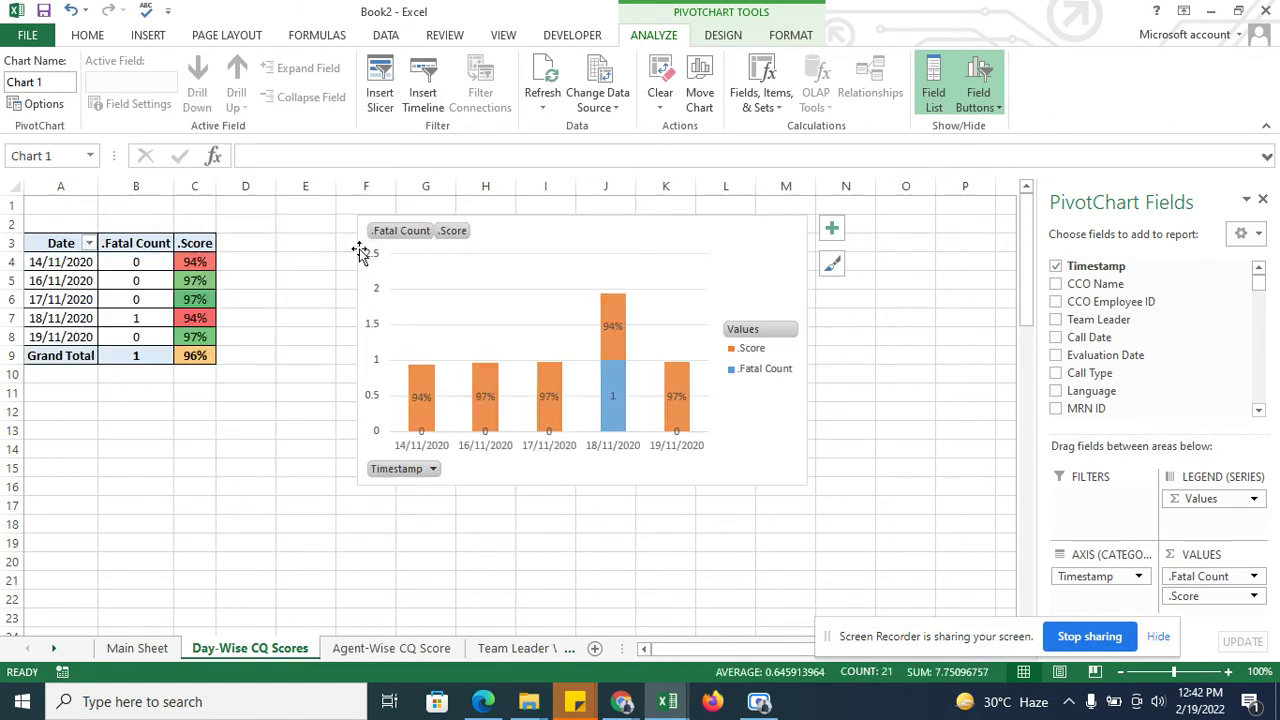
pyautogui.click(413, 237)
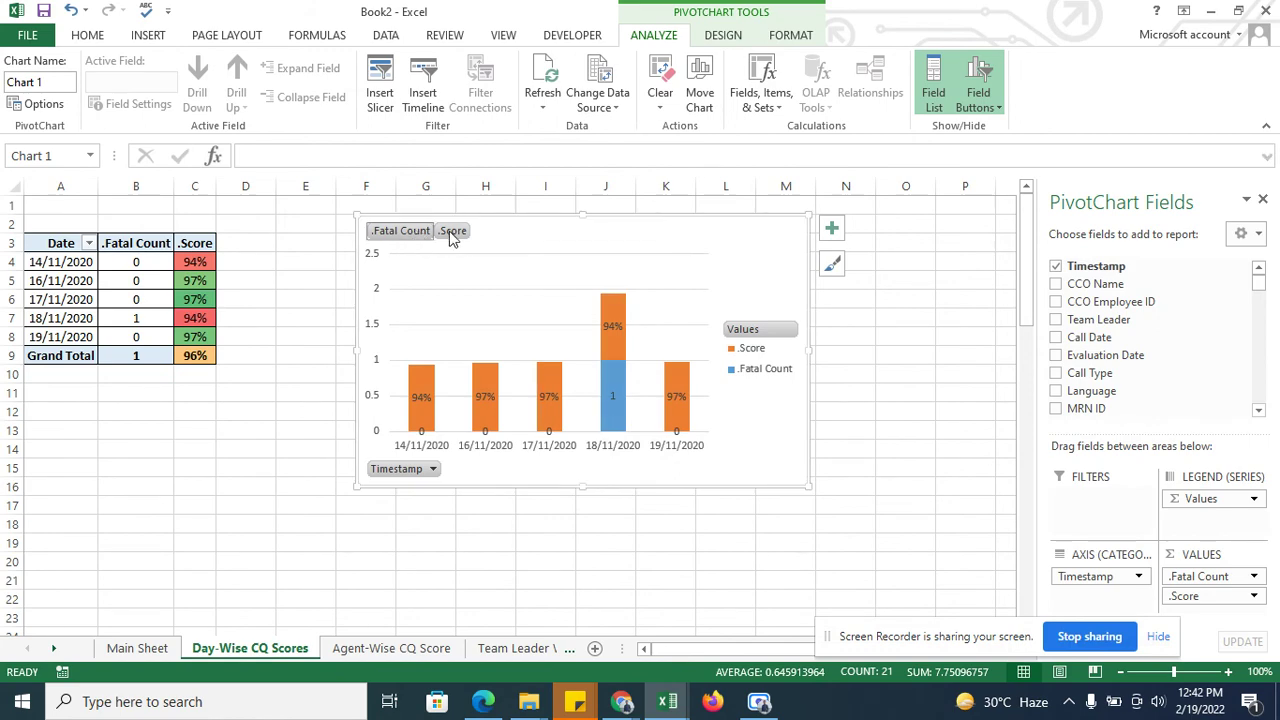
pyautogui.click(244, 437)
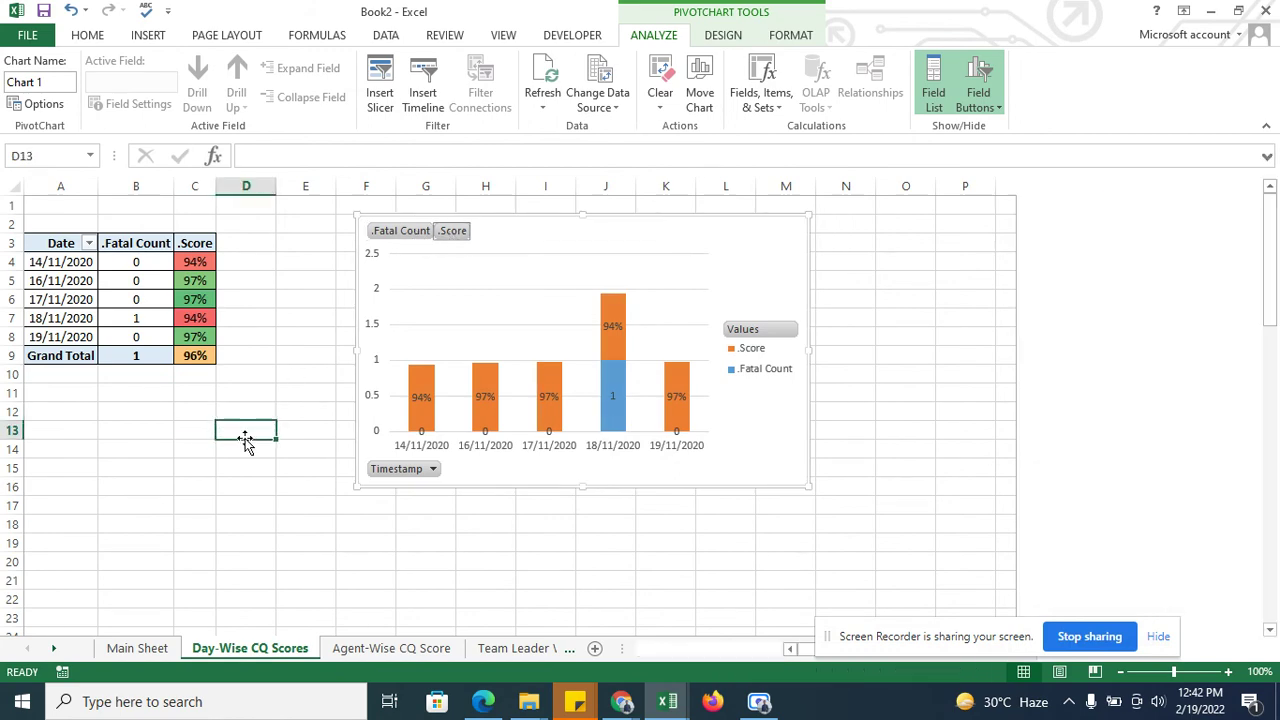
# Step: Hyperlink the Main Sheet's Day-Wise CQ Scores box to cell A1 of the Day-Wise CQ Scores sheet
pyautogui.click(149, 650)
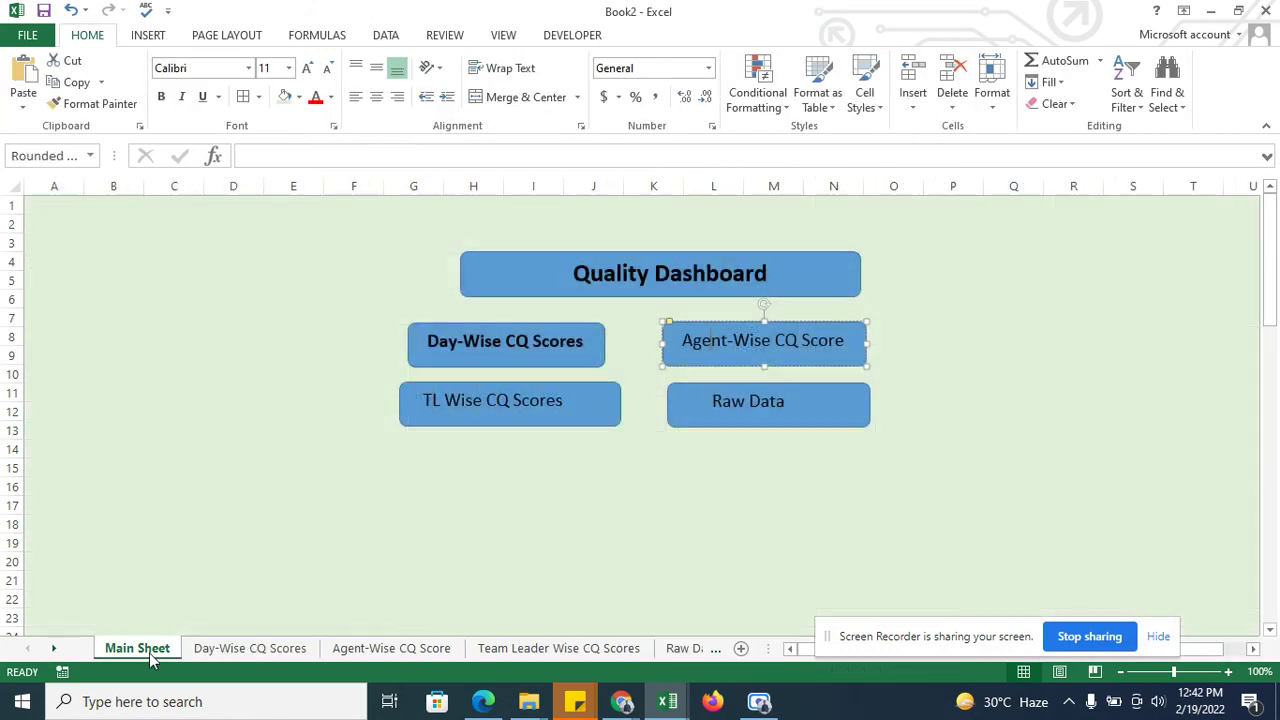
pyautogui.click(460, 360)
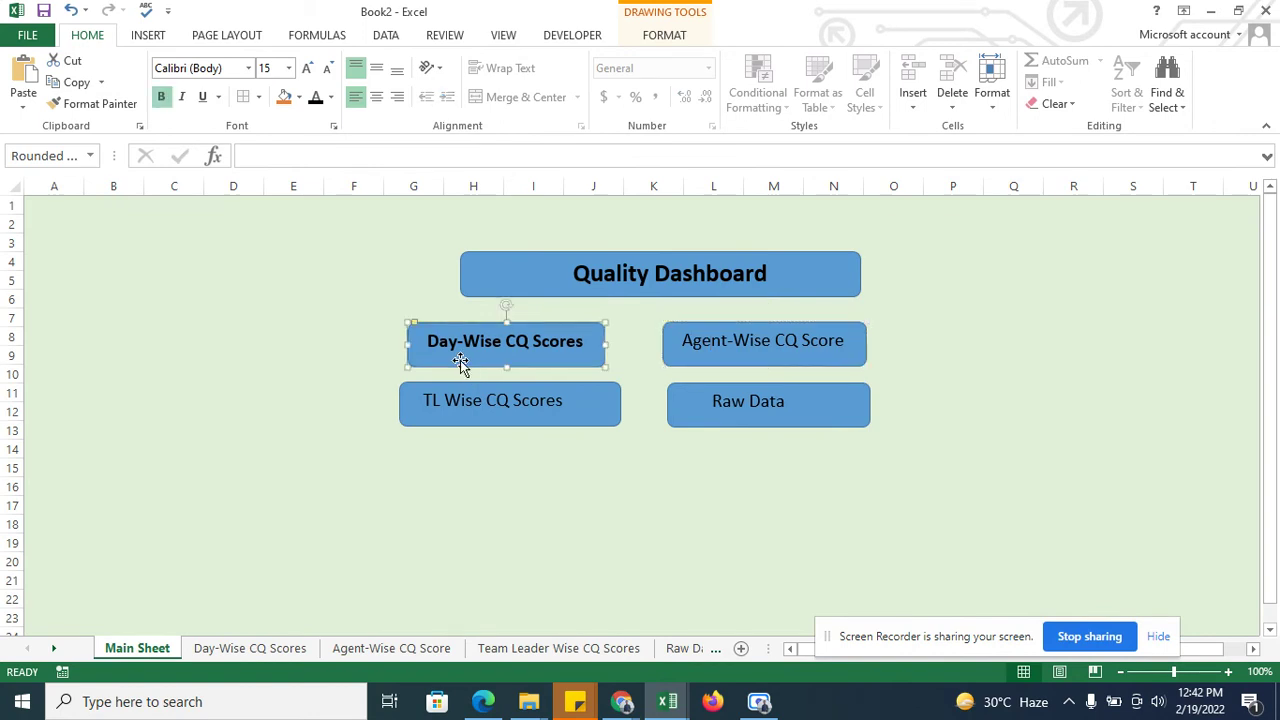
pyautogui.click(305, 522)
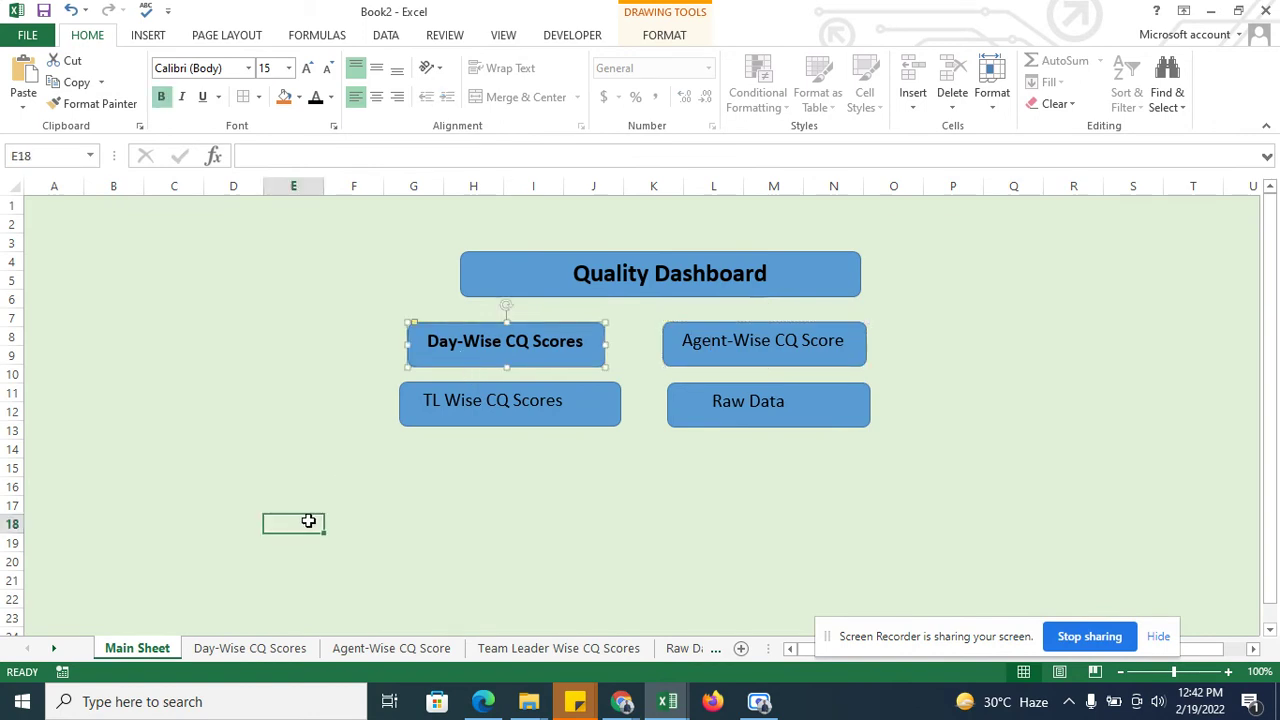
pyautogui.click(460, 367)
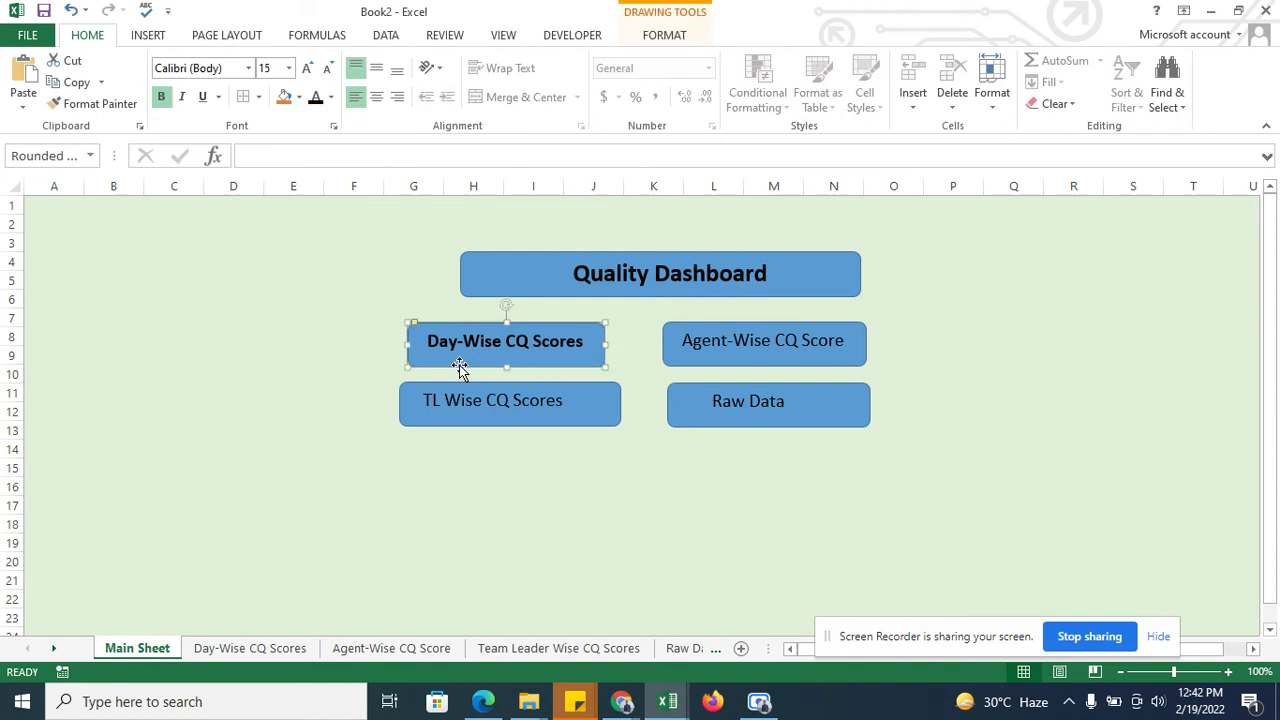
pyautogui.rightClick(460, 367)
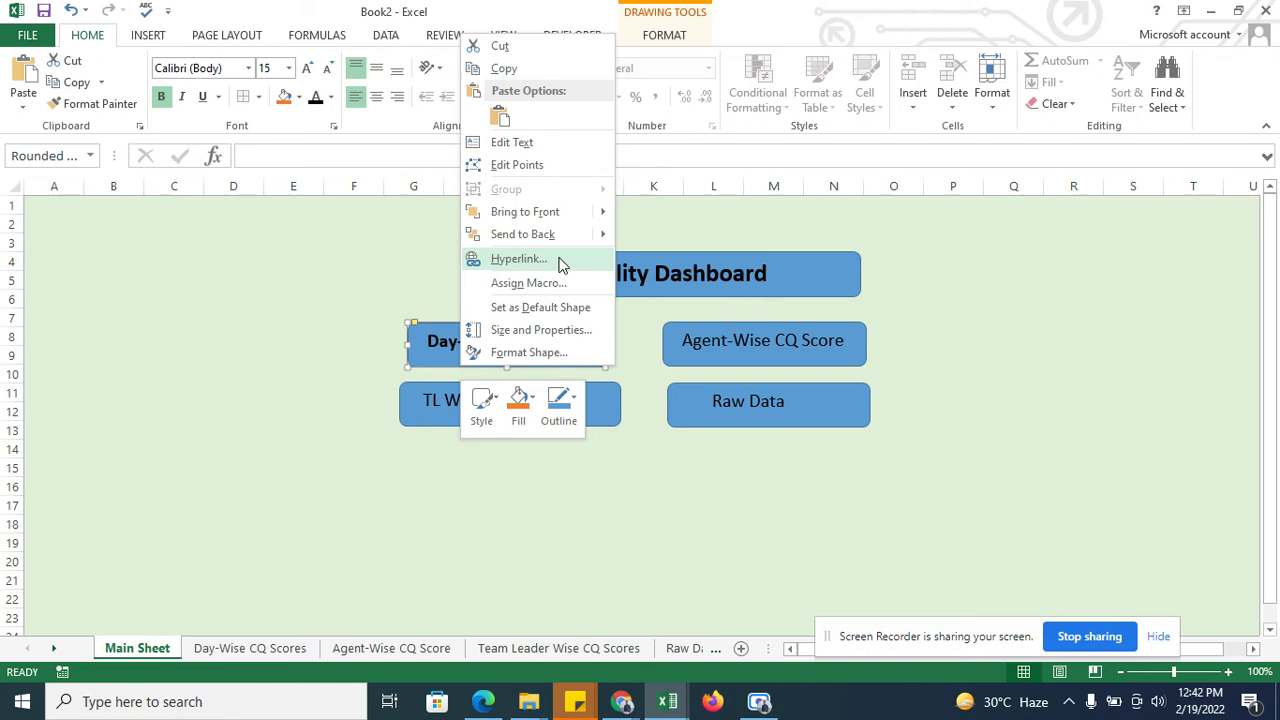
pyautogui.click(519, 259)
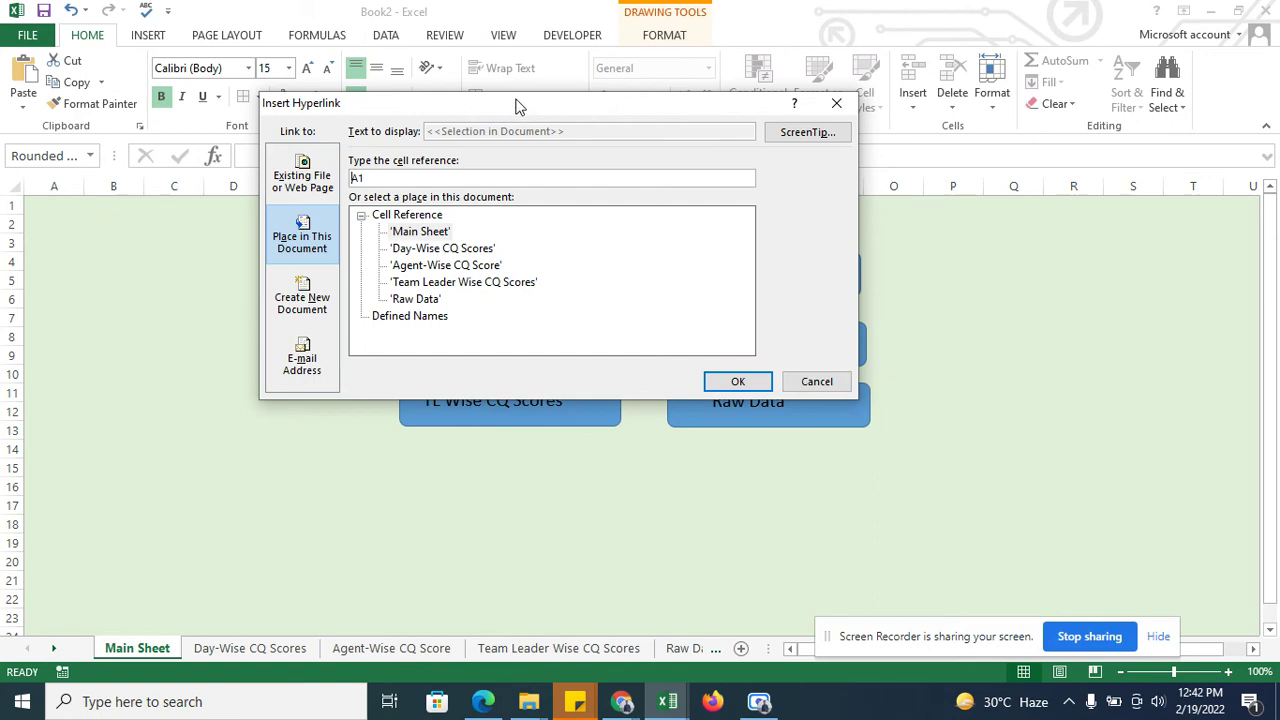
pyautogui.moveTo(517, 106); pyautogui.dragTo(603, 372)
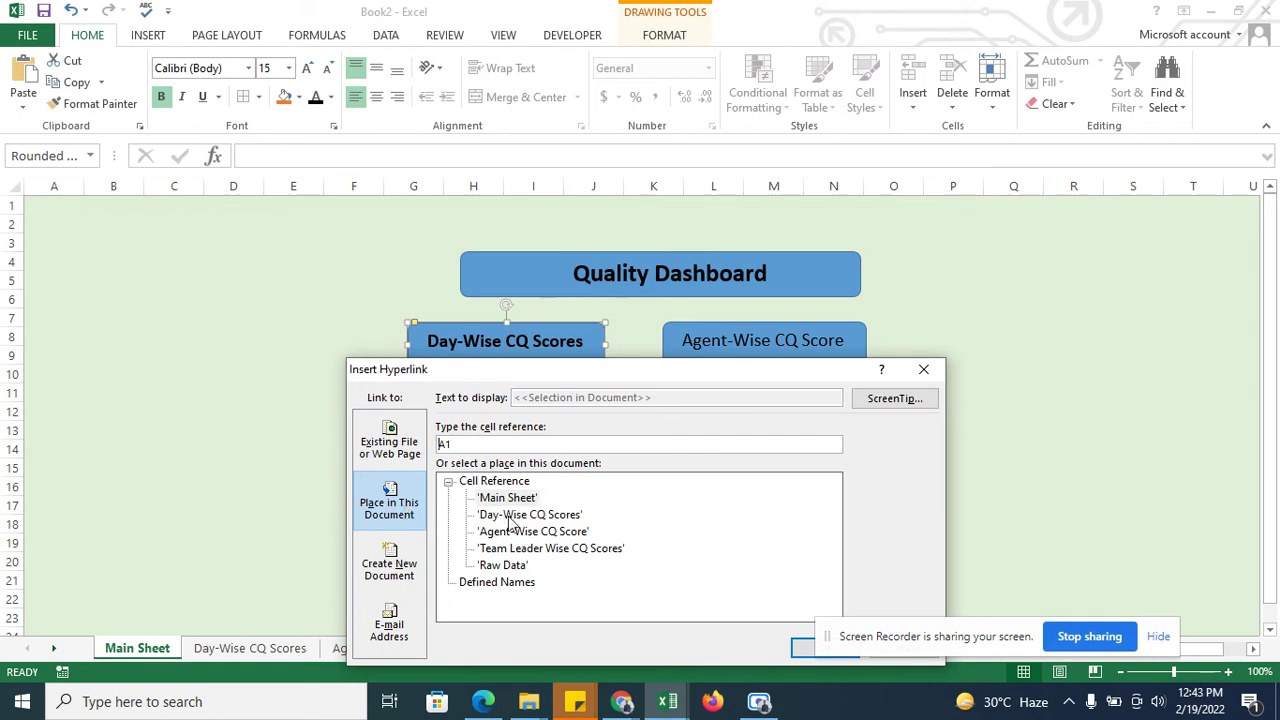
pyautogui.click(512, 522)
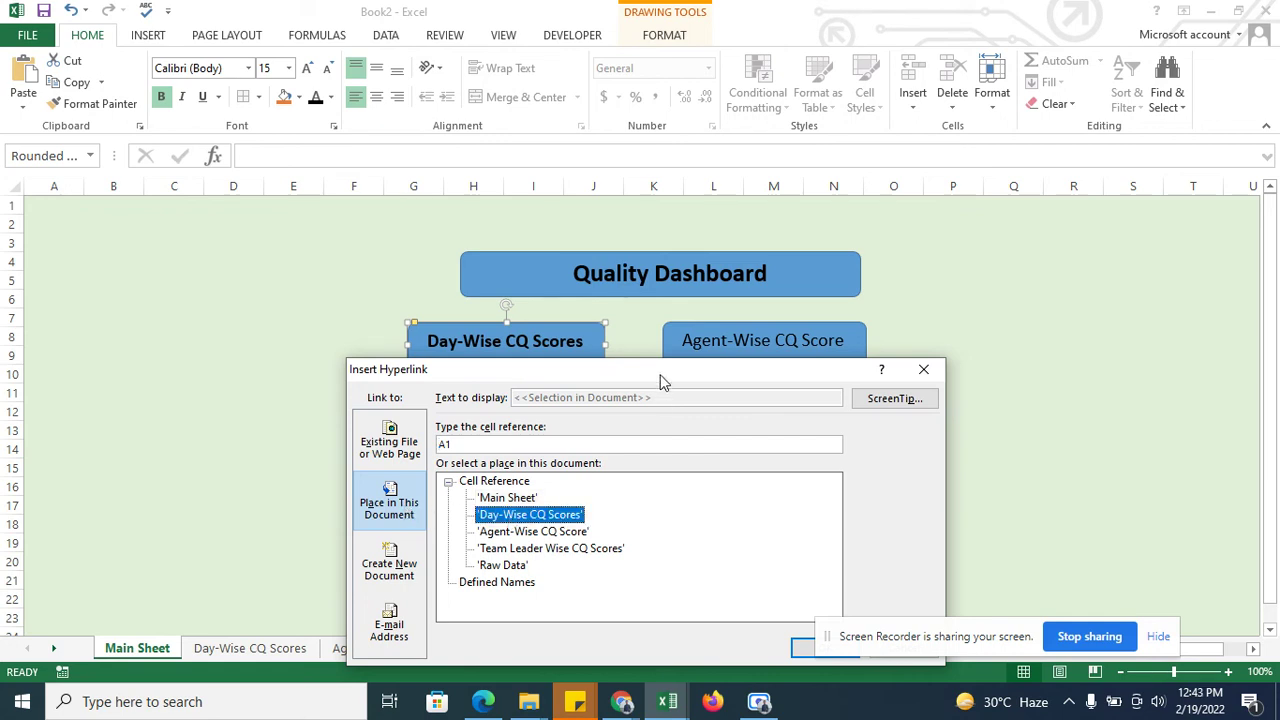
pyautogui.rightClick(544, 370)
pyautogui.click(502, 372)
pyautogui.moveTo(502, 372); pyautogui.dragTo(397, 350)
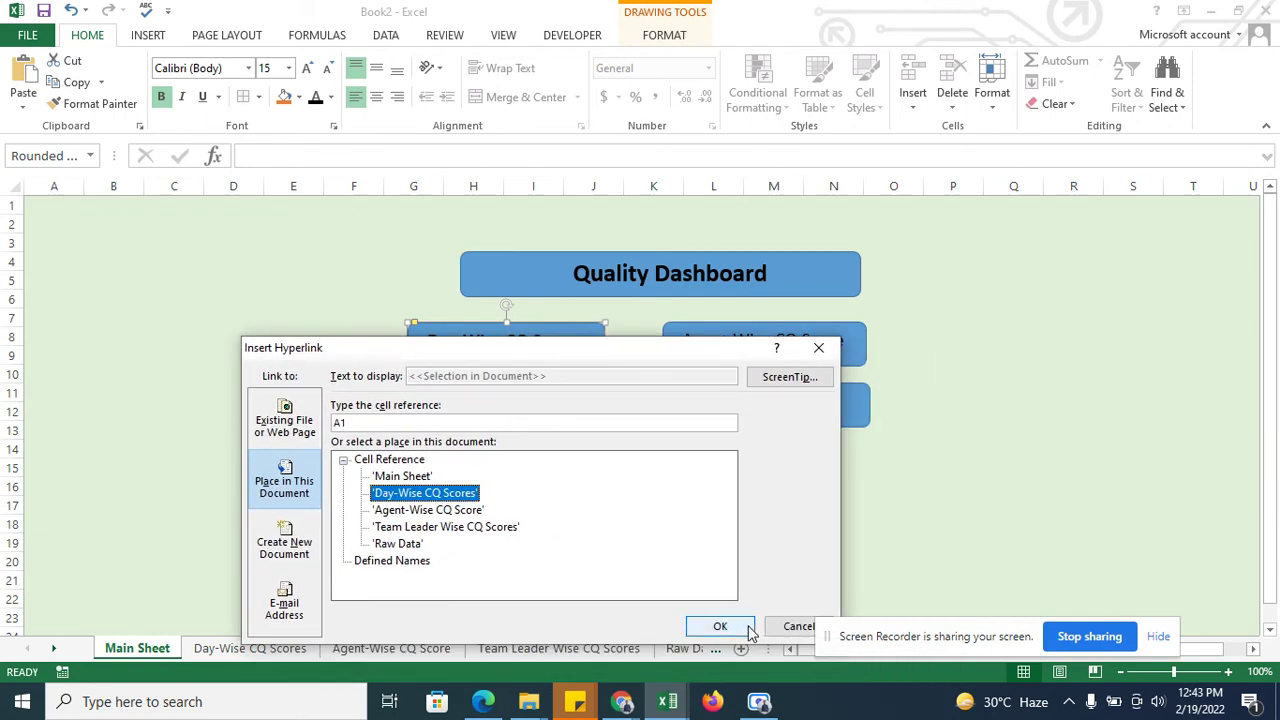
pyautogui.click(749, 625)
pyautogui.click(618, 542)
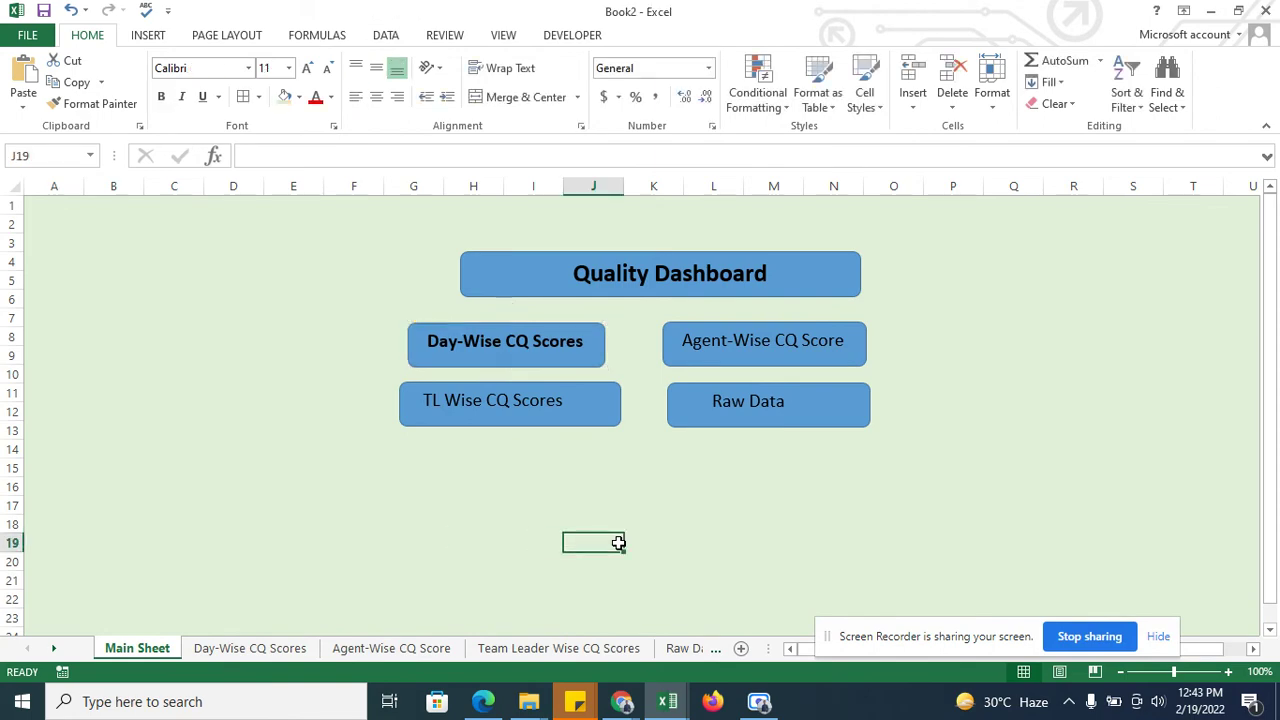
pyautogui.click(490, 367)
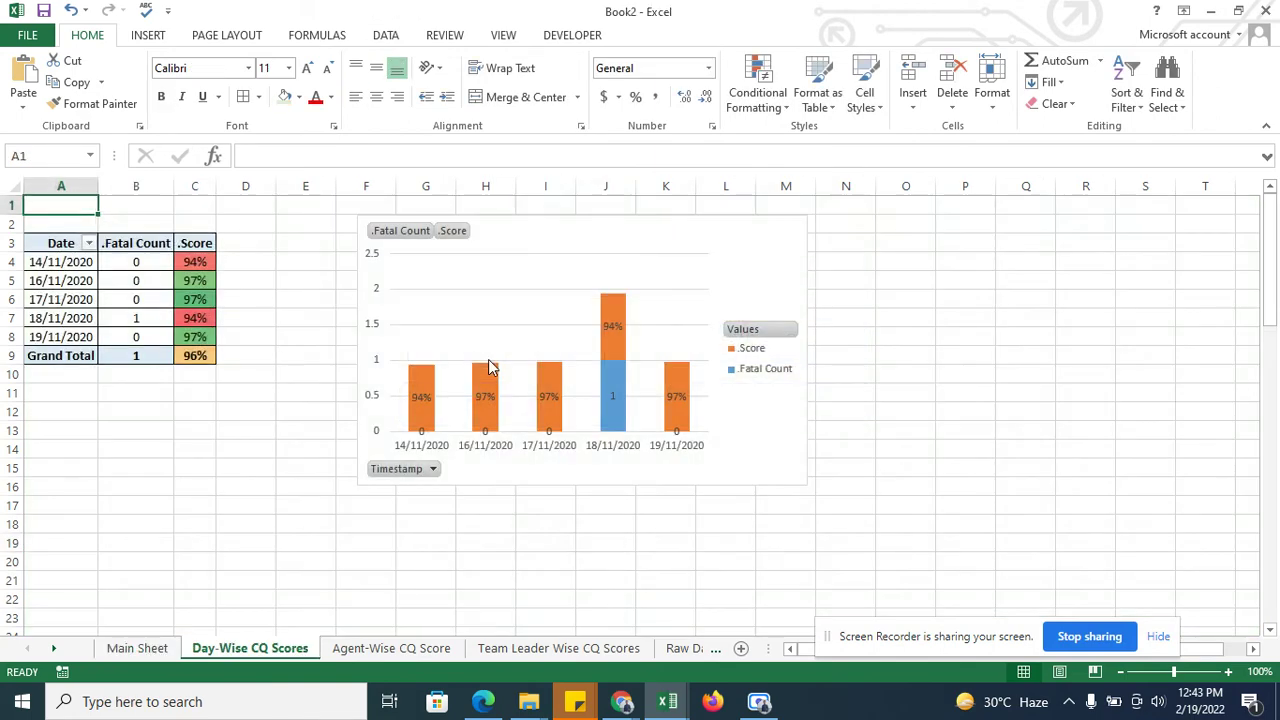
pyautogui.click(128, 648)
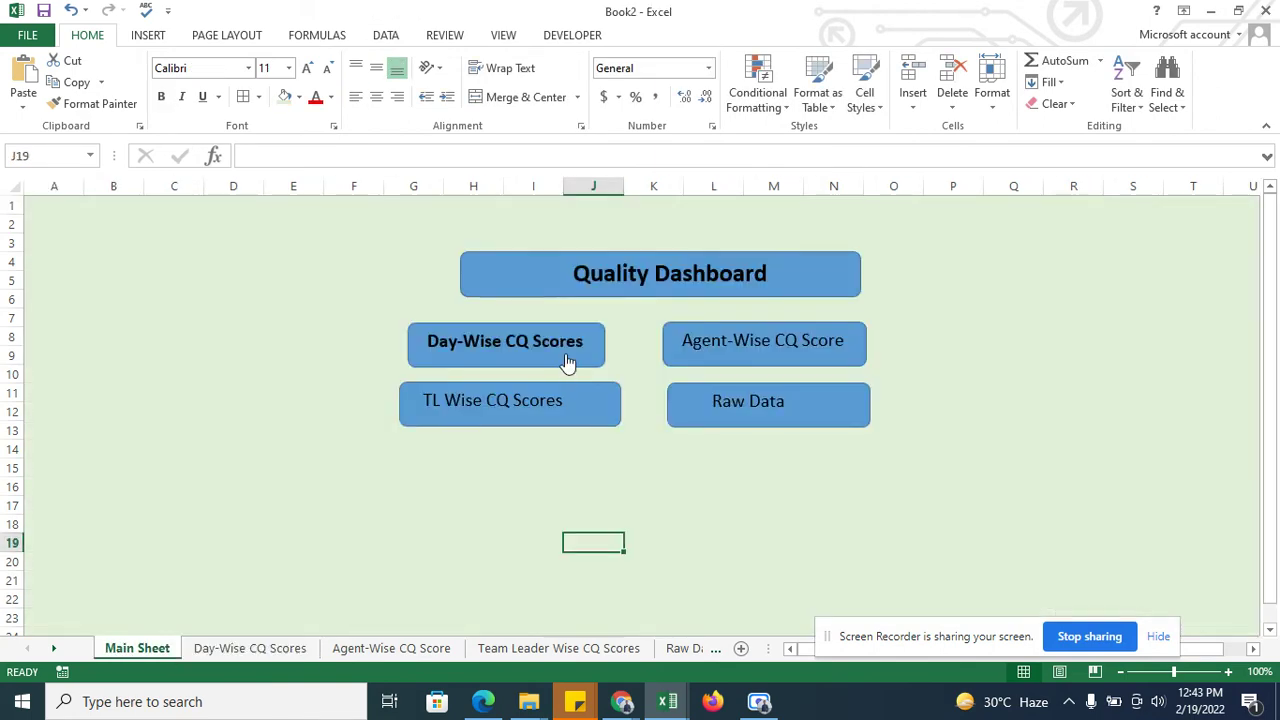
pyautogui.click(567, 362)
pyautogui.click(147, 652)
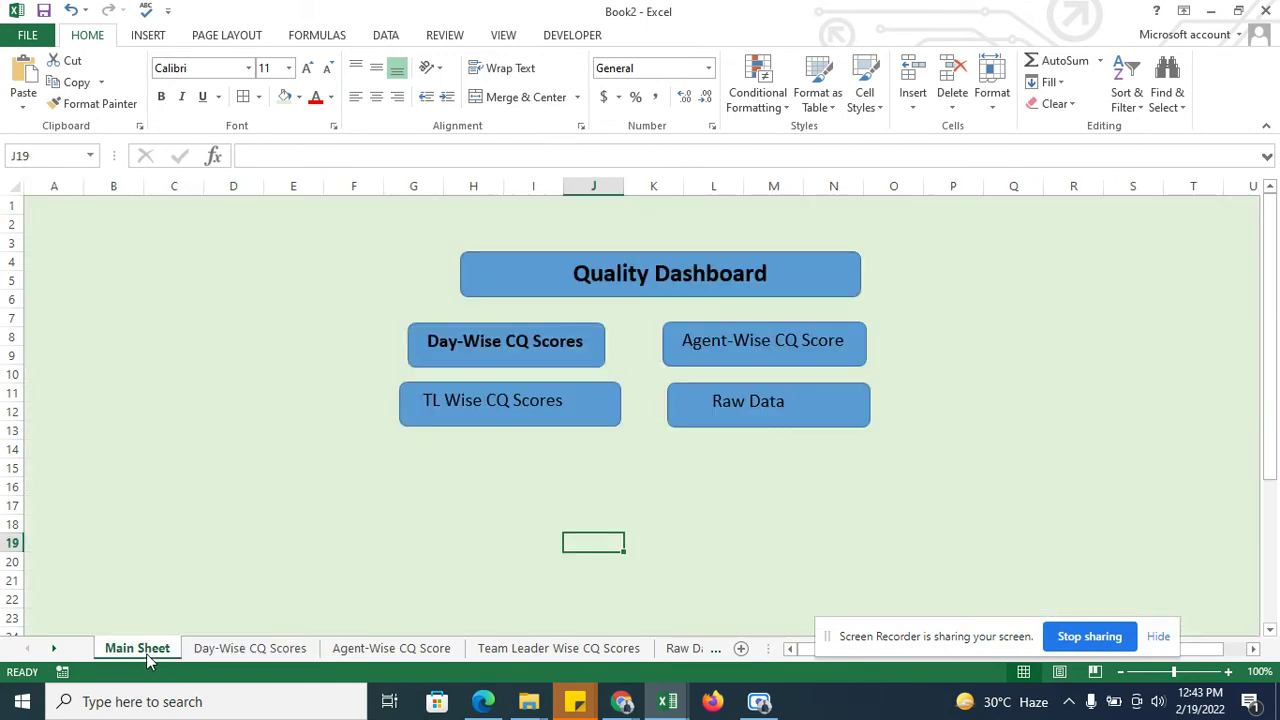
pyautogui.keyDown('ctrl'); pyautogui.click(687, 360); pyautogui.keyUp('ctrl')
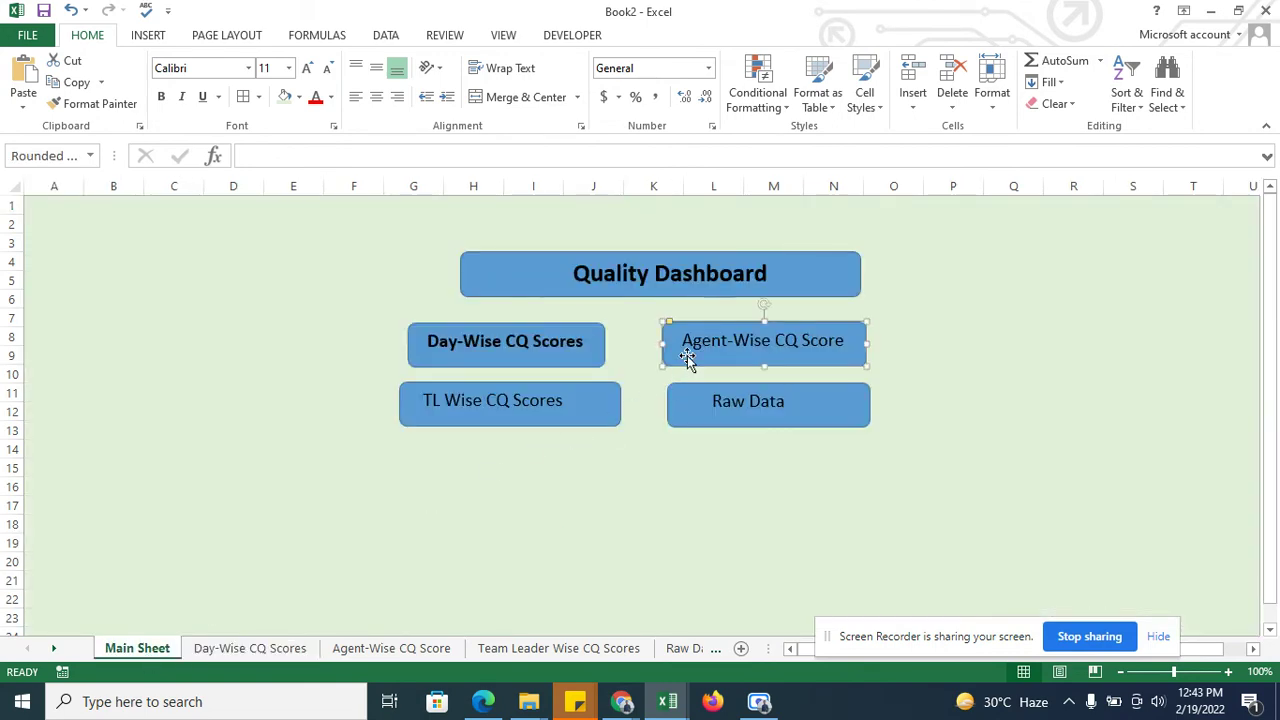
pyautogui.click(377, 652)
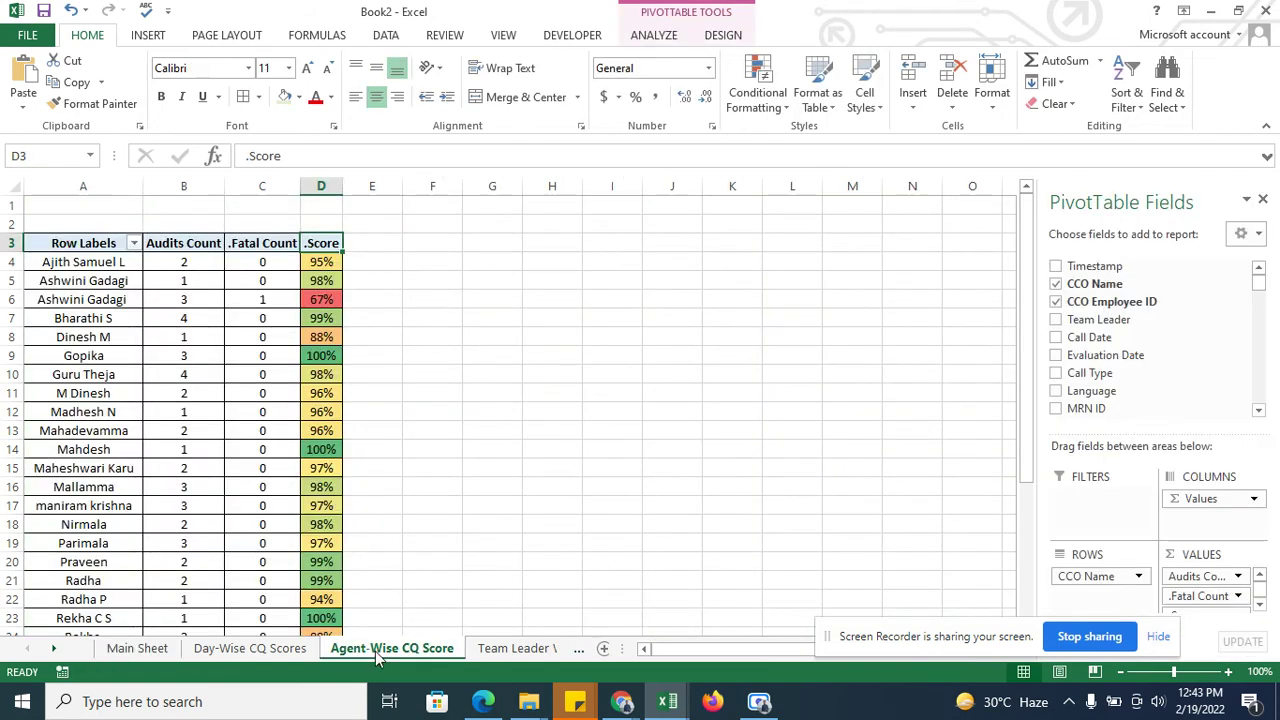
pyautogui.click(137, 649)
# Step: Link the Agent-Wise CQ Score shape to the Agent-Wise CQ Score sheet
pyautogui.rightClick(685, 346)
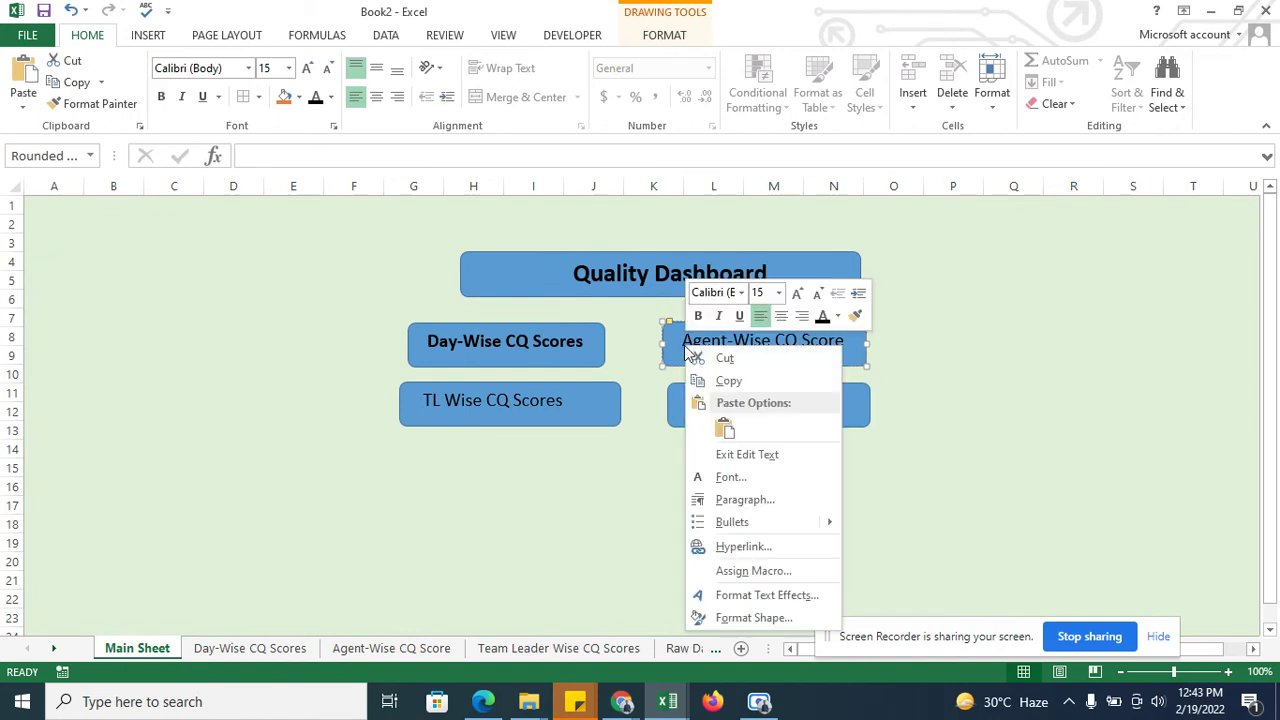
pyautogui.click(743, 547)
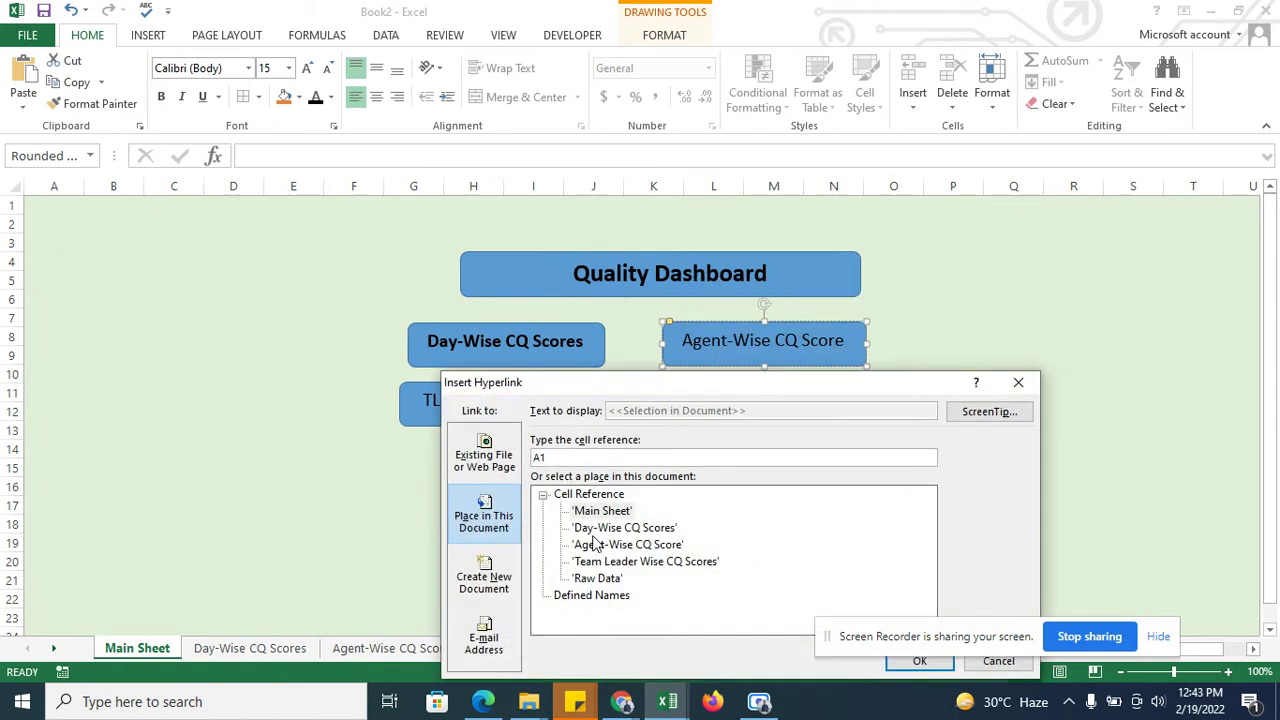
pyautogui.click(595, 550)
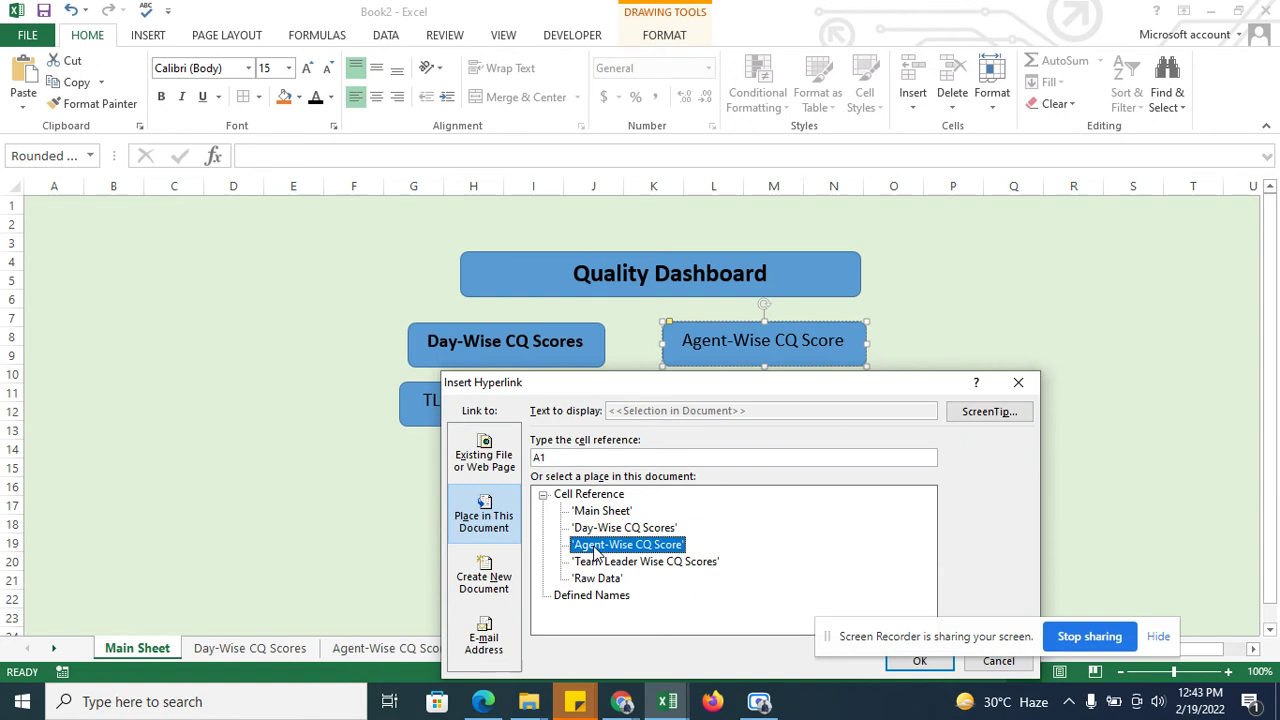
pyautogui.click(916, 662)
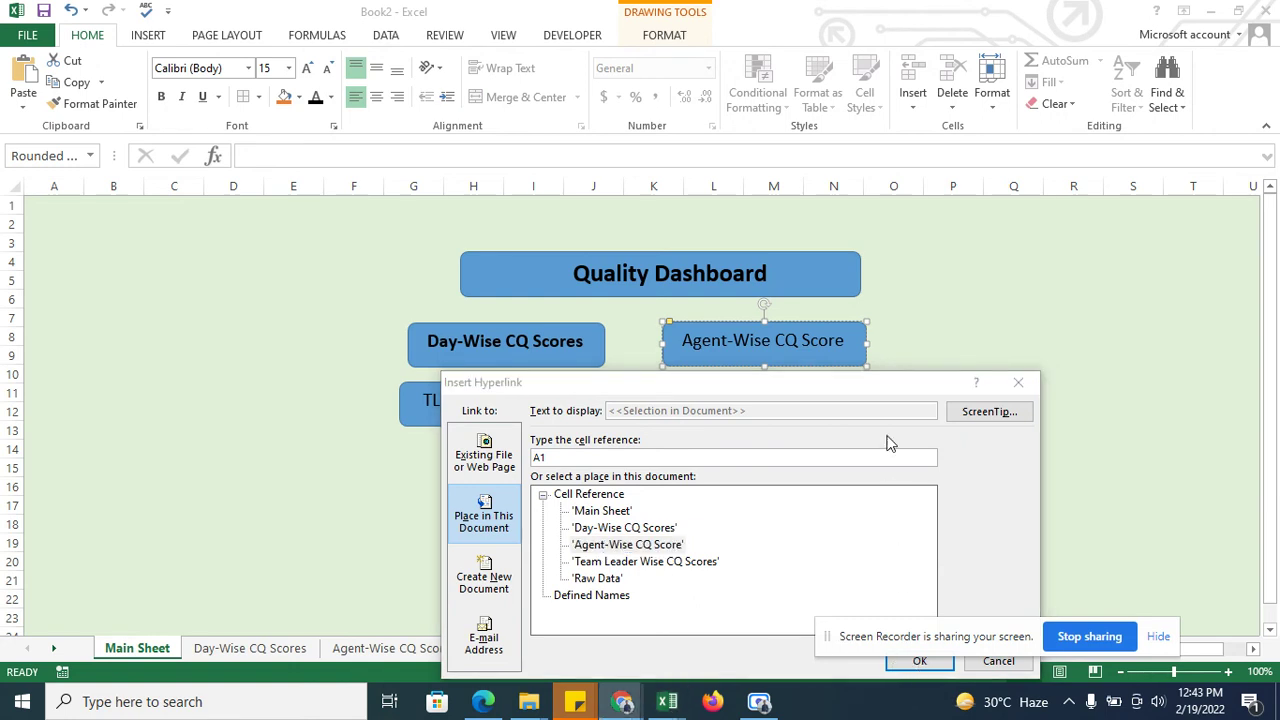
pyautogui.moveTo(840, 383); pyautogui.dragTo(651, 360)
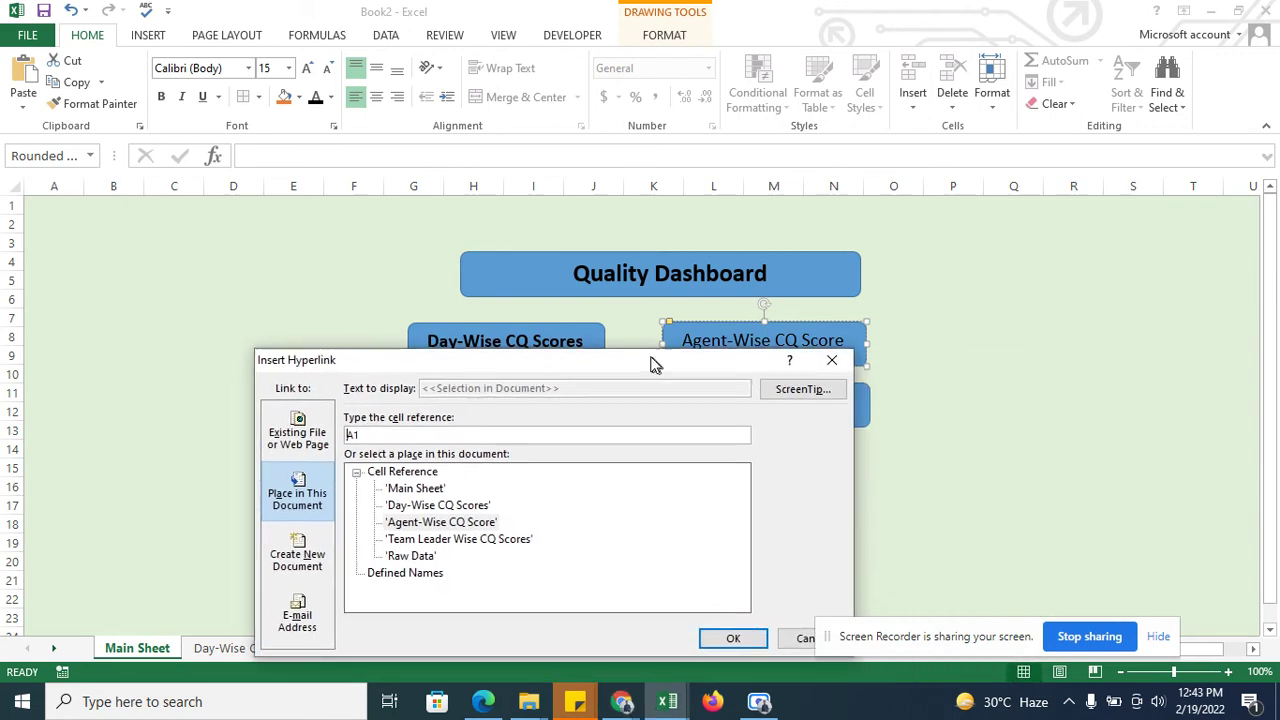
pyautogui.click(433, 524)
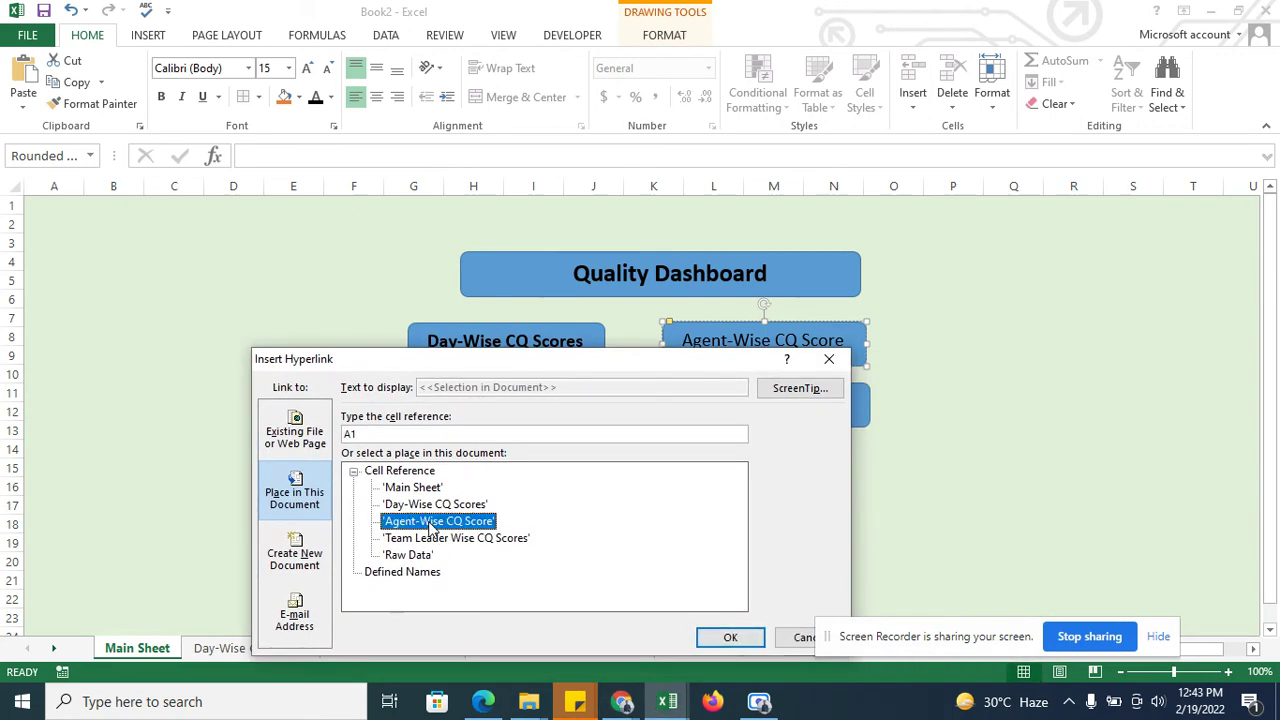
pyautogui.click(730, 637)
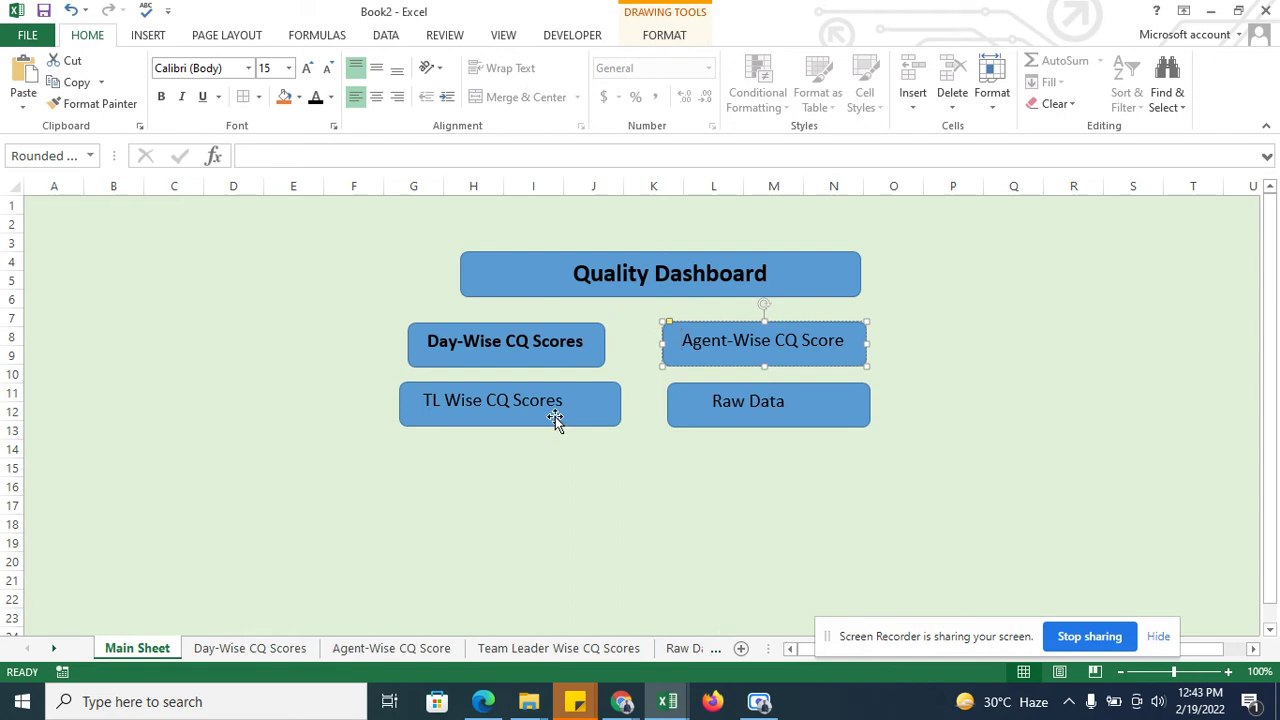
# Step: Link the TL Wise CQ Scores shape to the Team Leader Wise CQ Scores sheet
pyautogui.rightClick(555, 416)
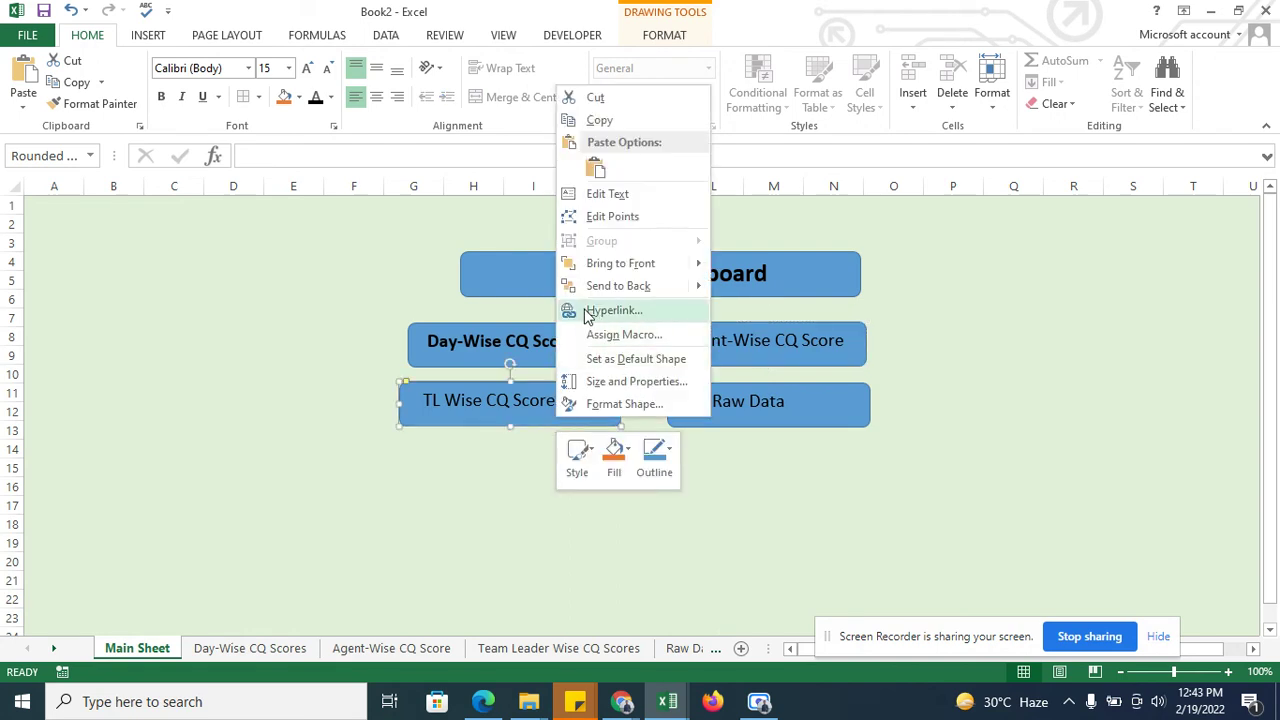
pyautogui.click(590, 310)
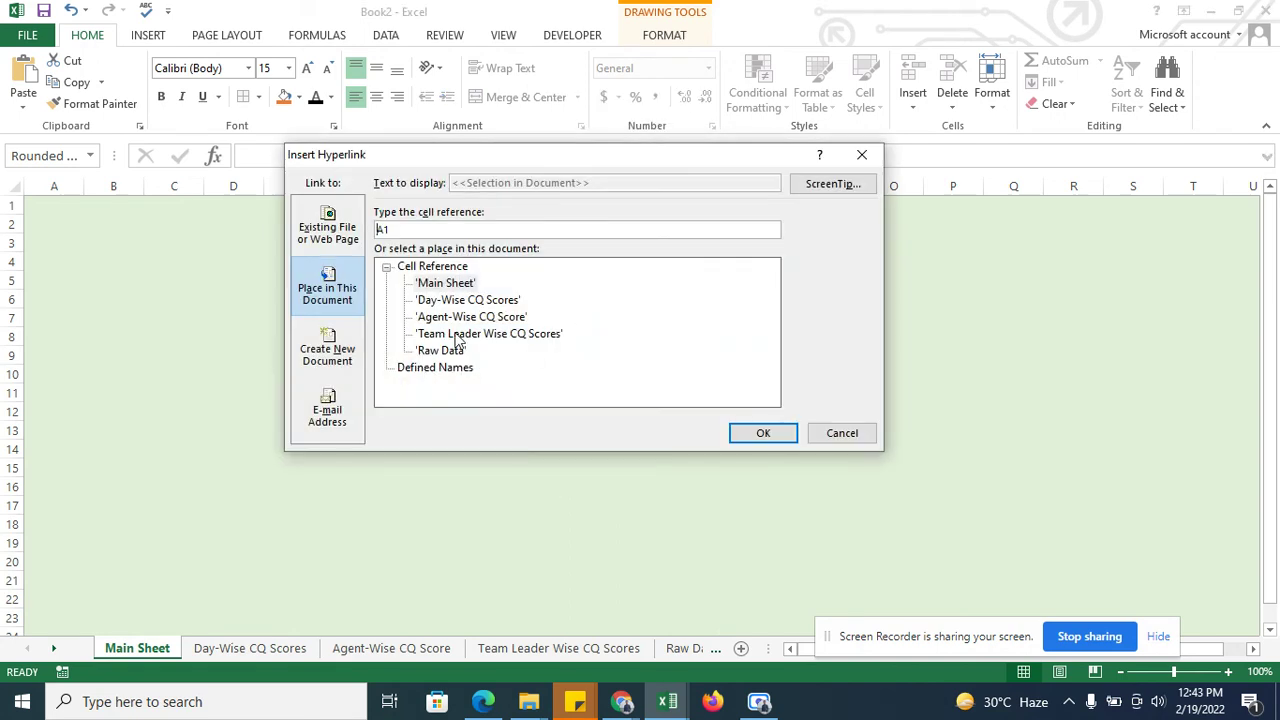
pyautogui.click(452, 334)
pyautogui.click(762, 437)
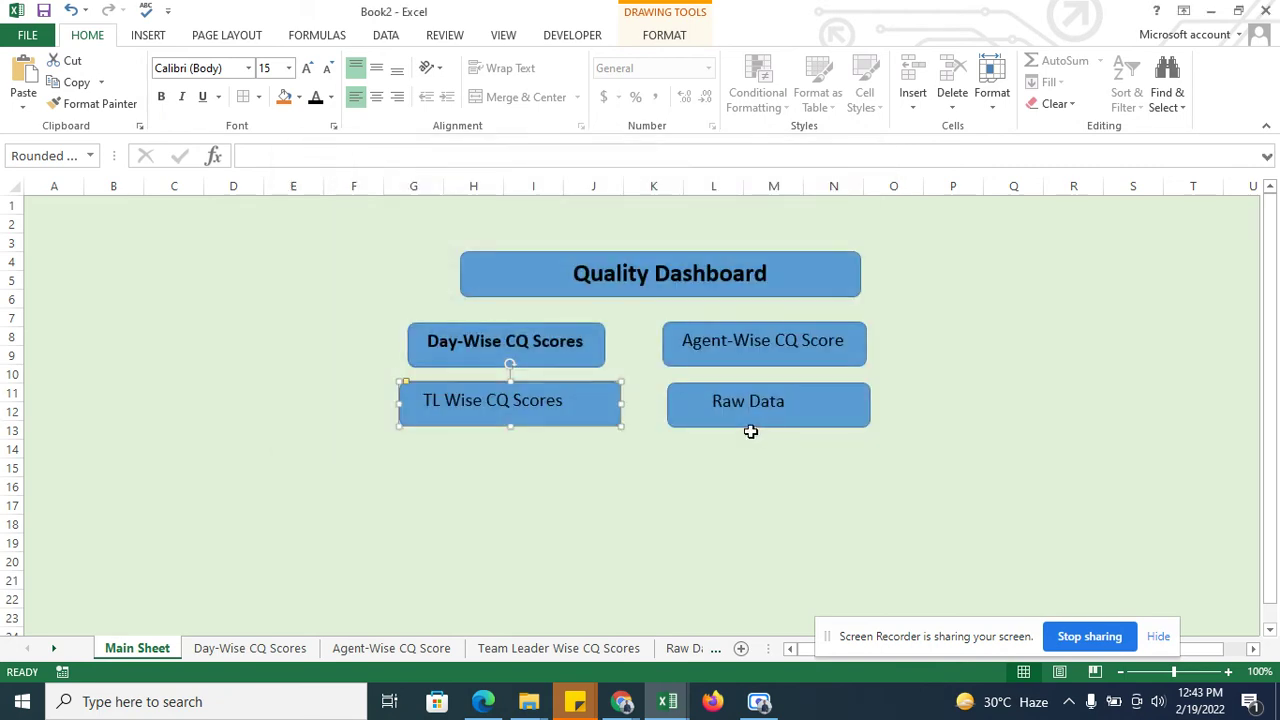
# Step: Link the Raw Data shape to cell A1 of the Raw Data sheet
pyautogui.rightClick(707, 398)
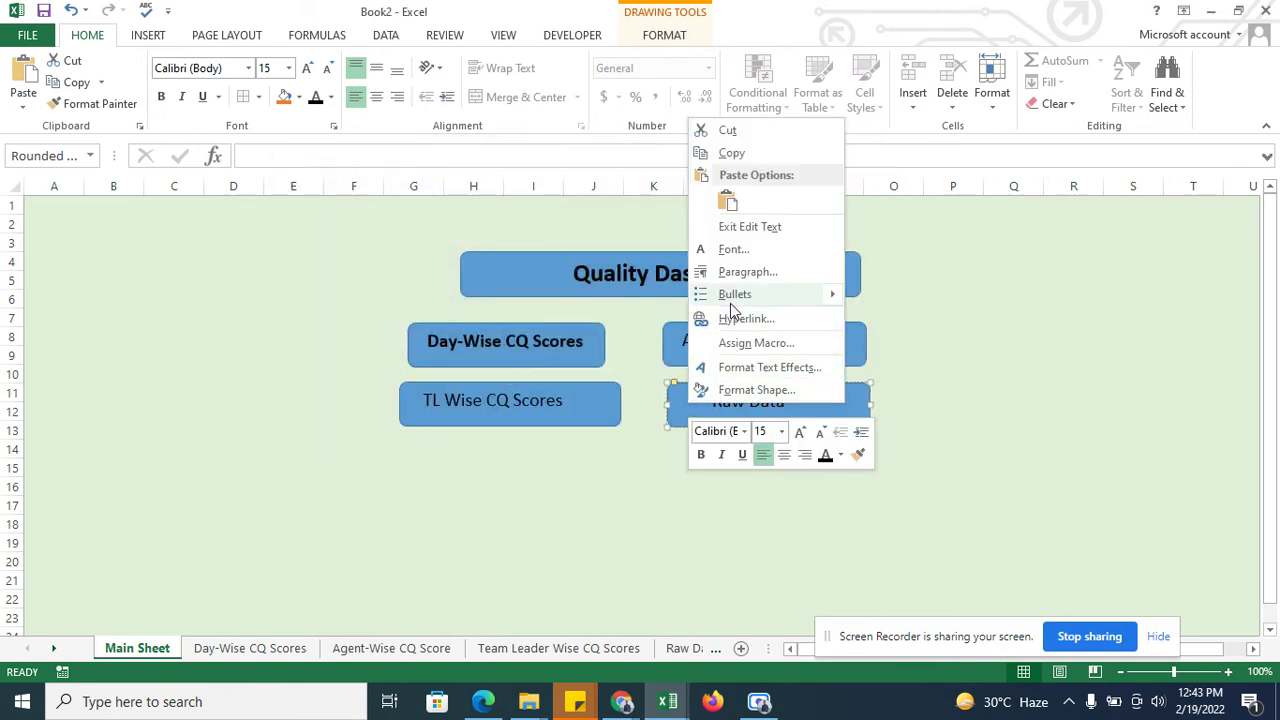
pyautogui.click(730, 318)
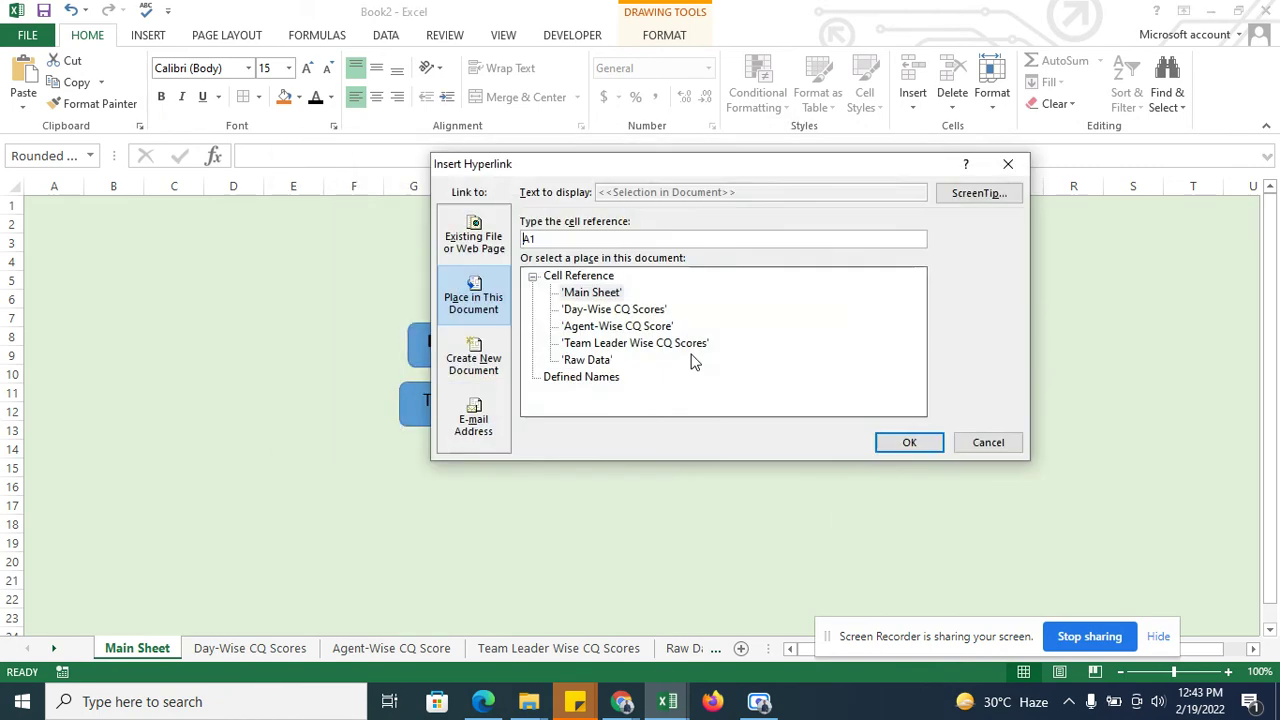
pyautogui.click(585, 362)
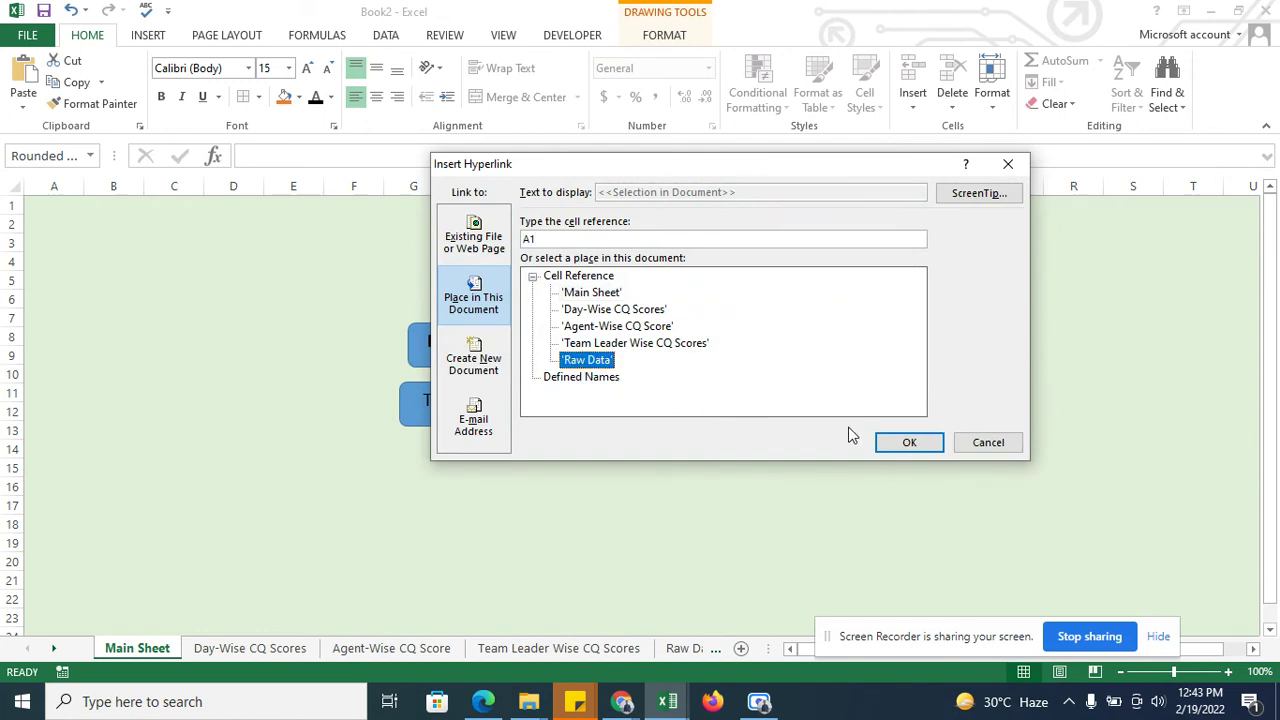
pyautogui.click(897, 445)
pyautogui.click(633, 505)
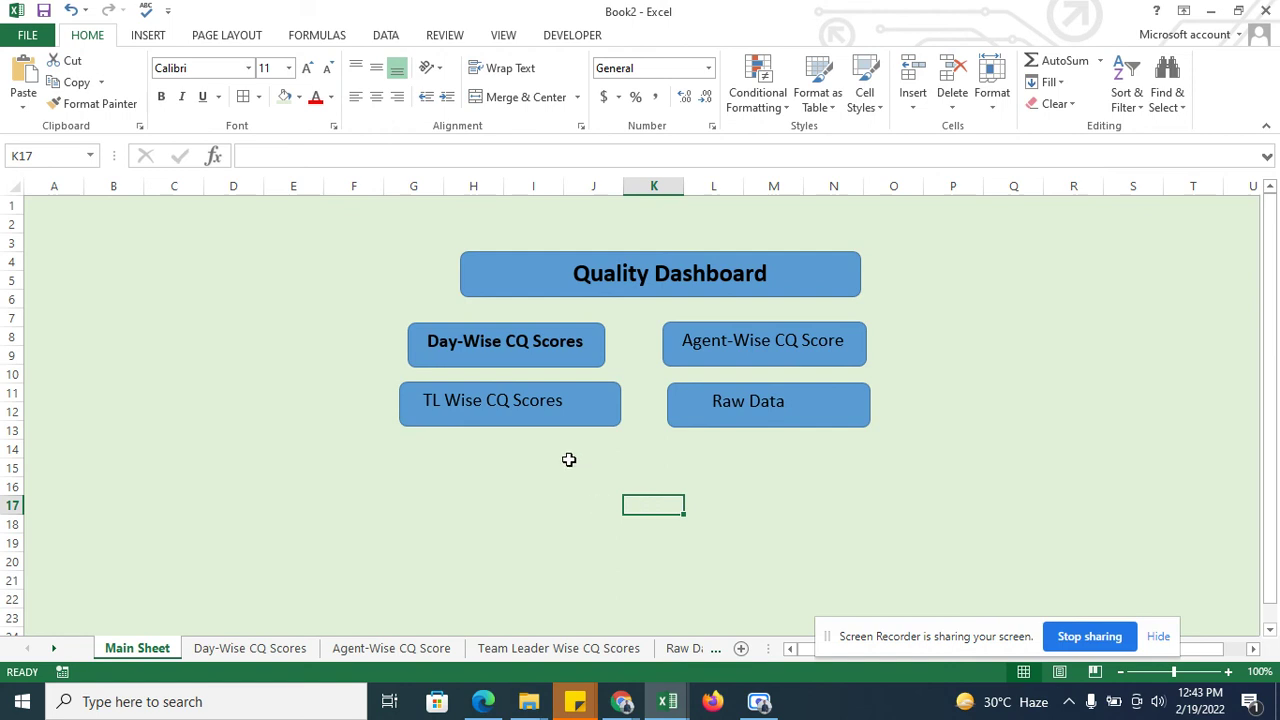
pyautogui.click(605, 411)
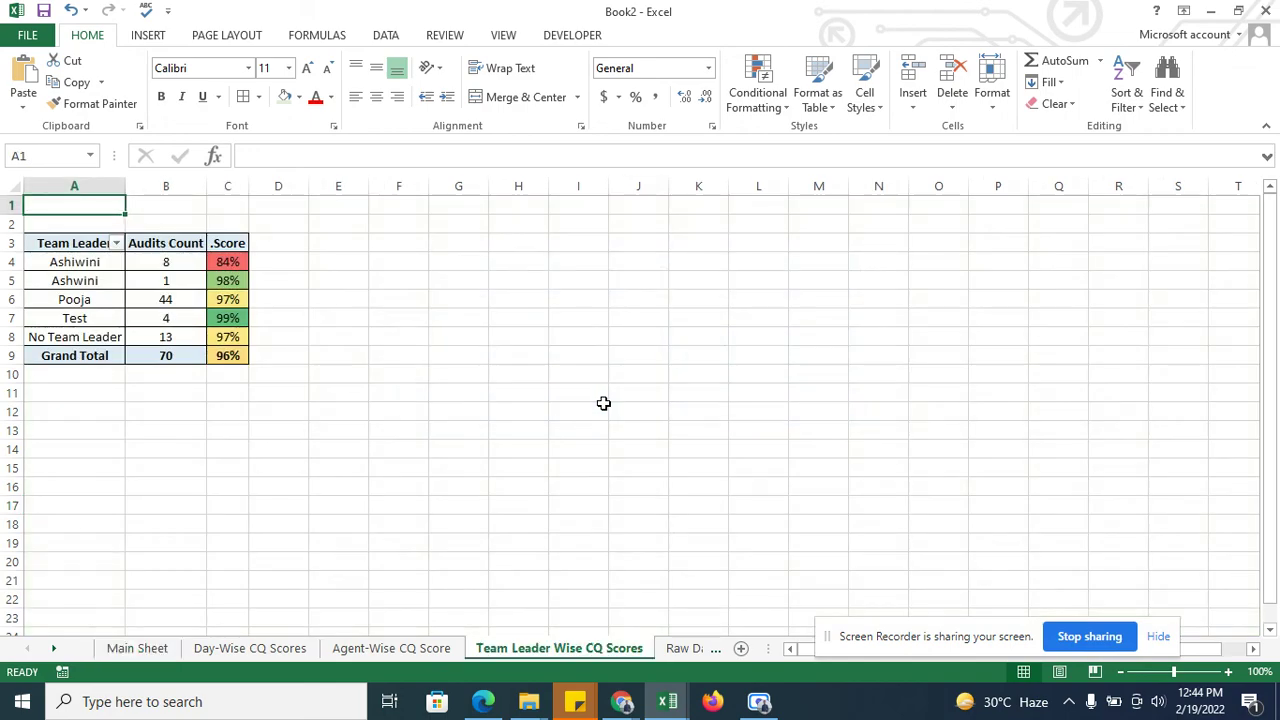
pyautogui.click(137, 648)
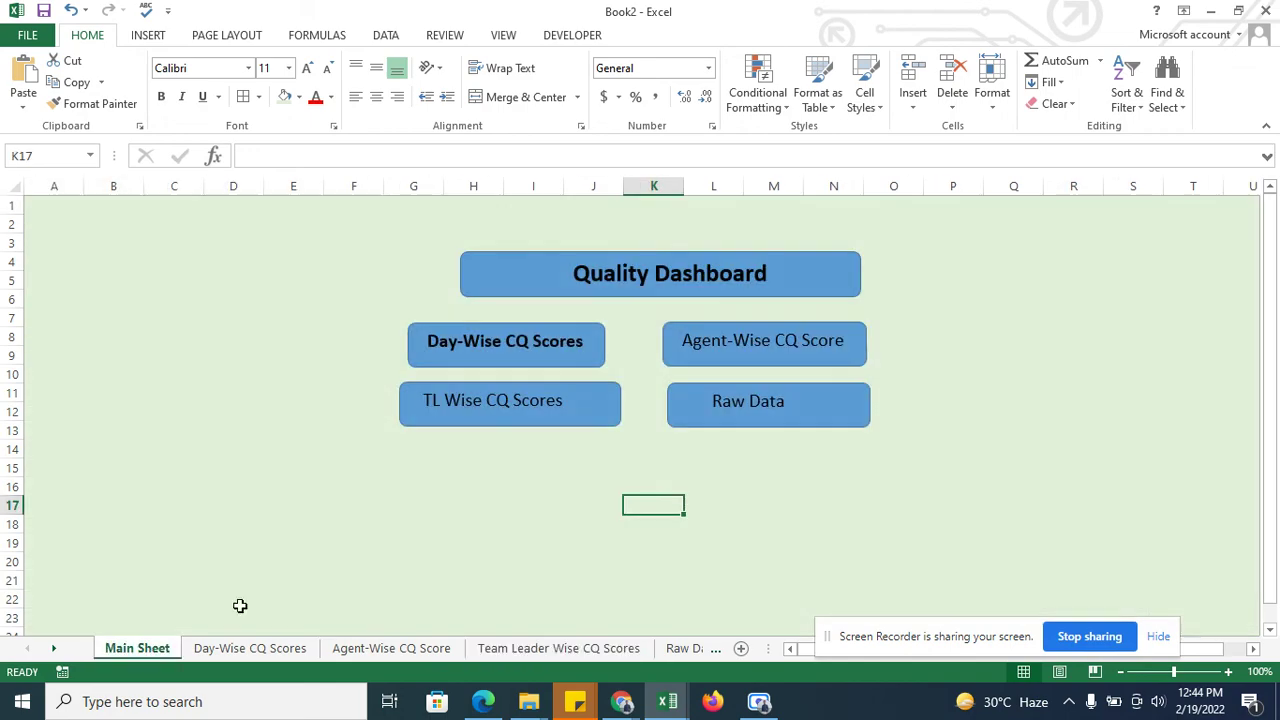
pyautogui.click(702, 428)
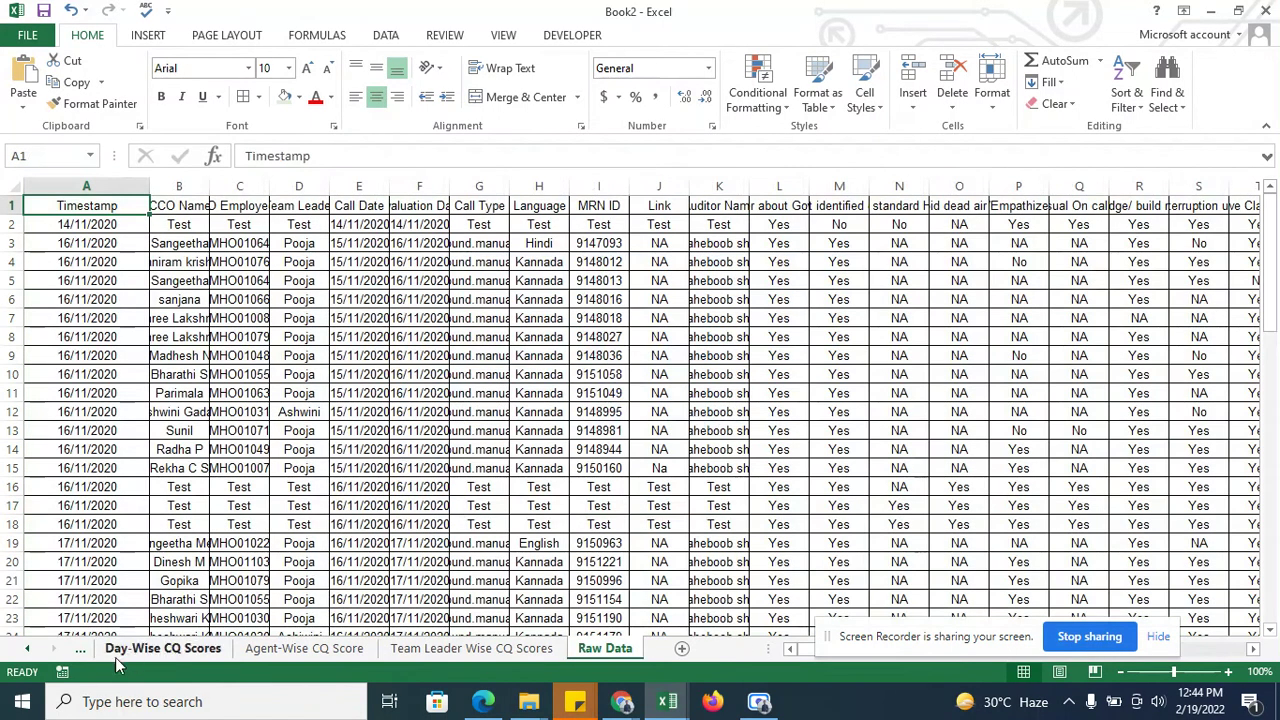
pyautogui.click(83, 649)
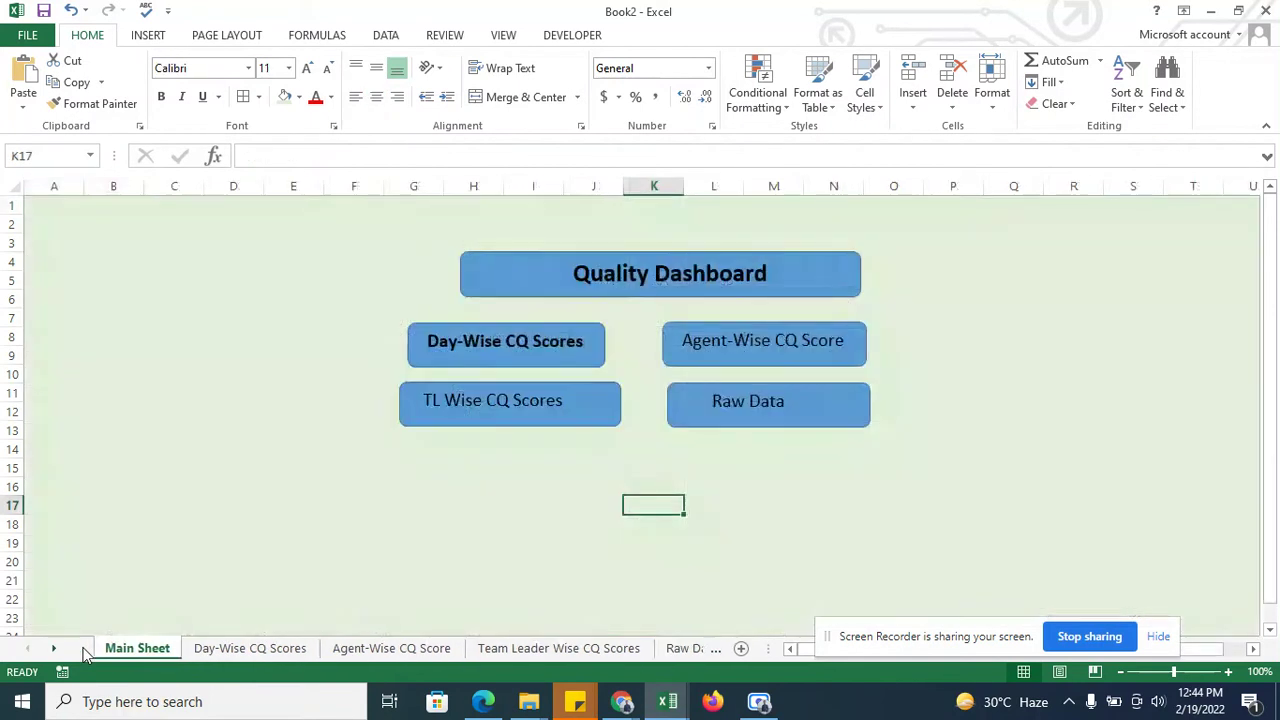
pyautogui.click(709, 357)
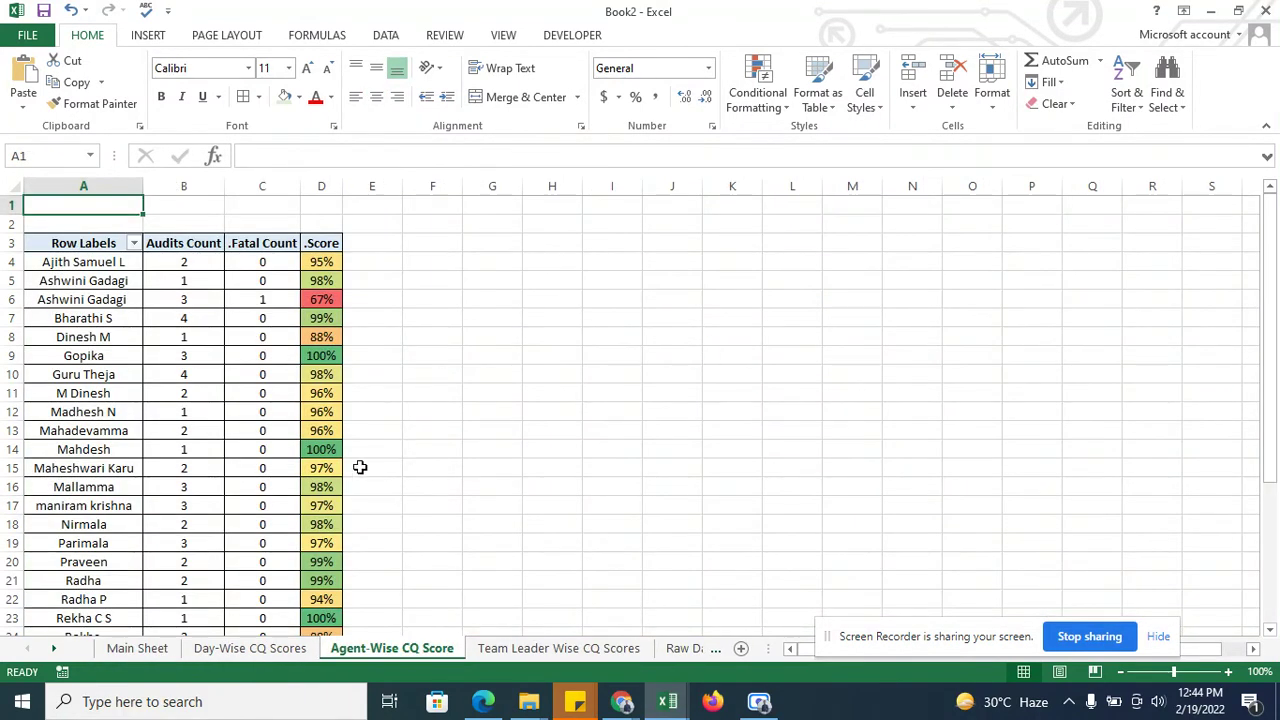
pyautogui.click(152, 649)
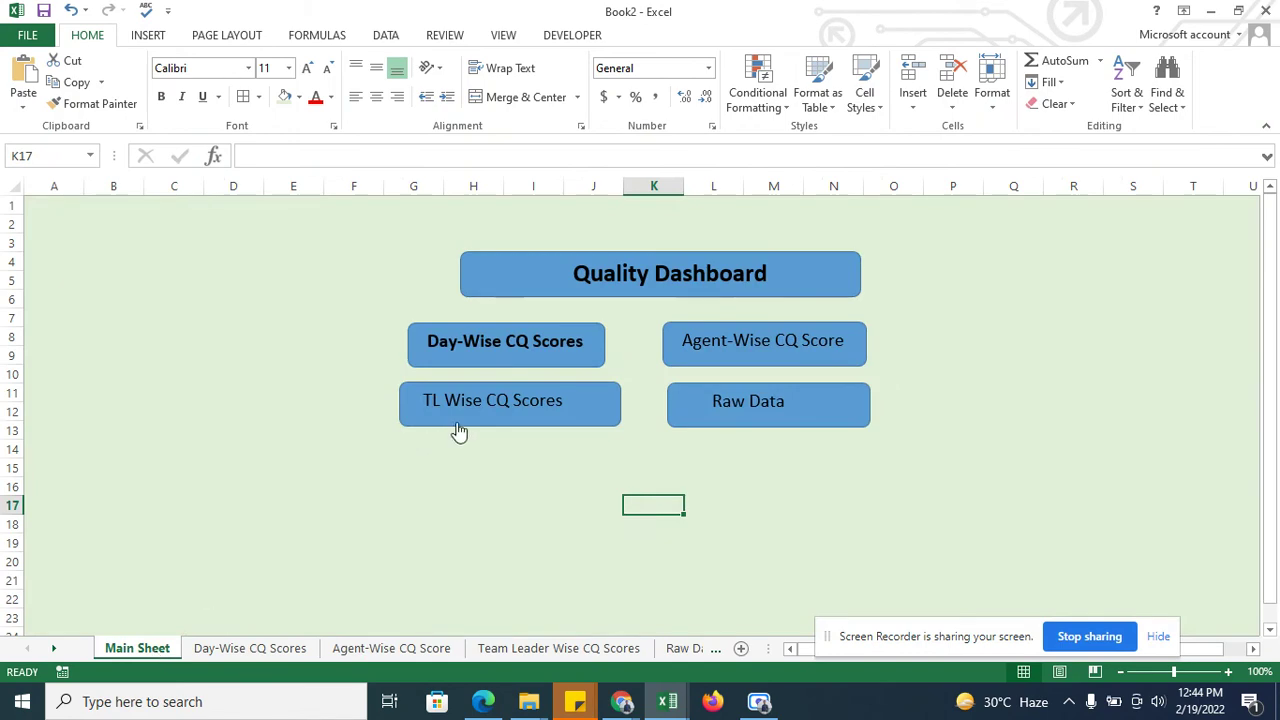
pyautogui.click(513, 355)
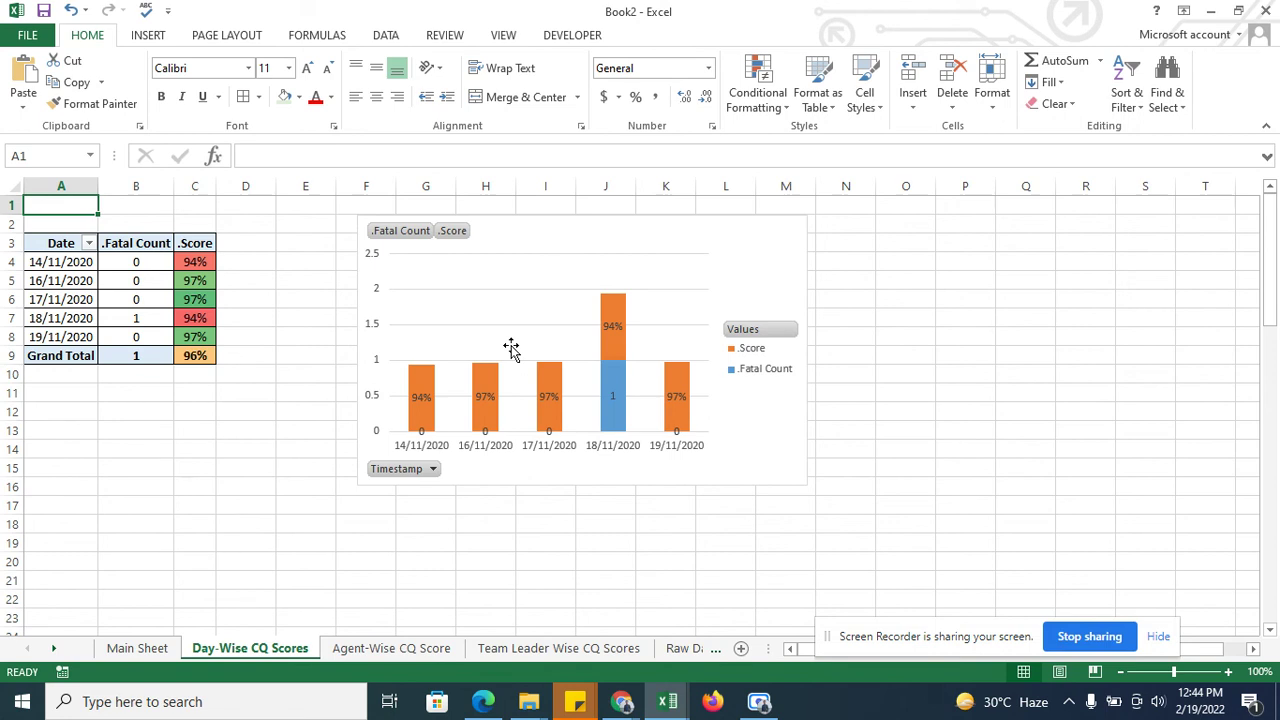
pyautogui.click(158, 649)
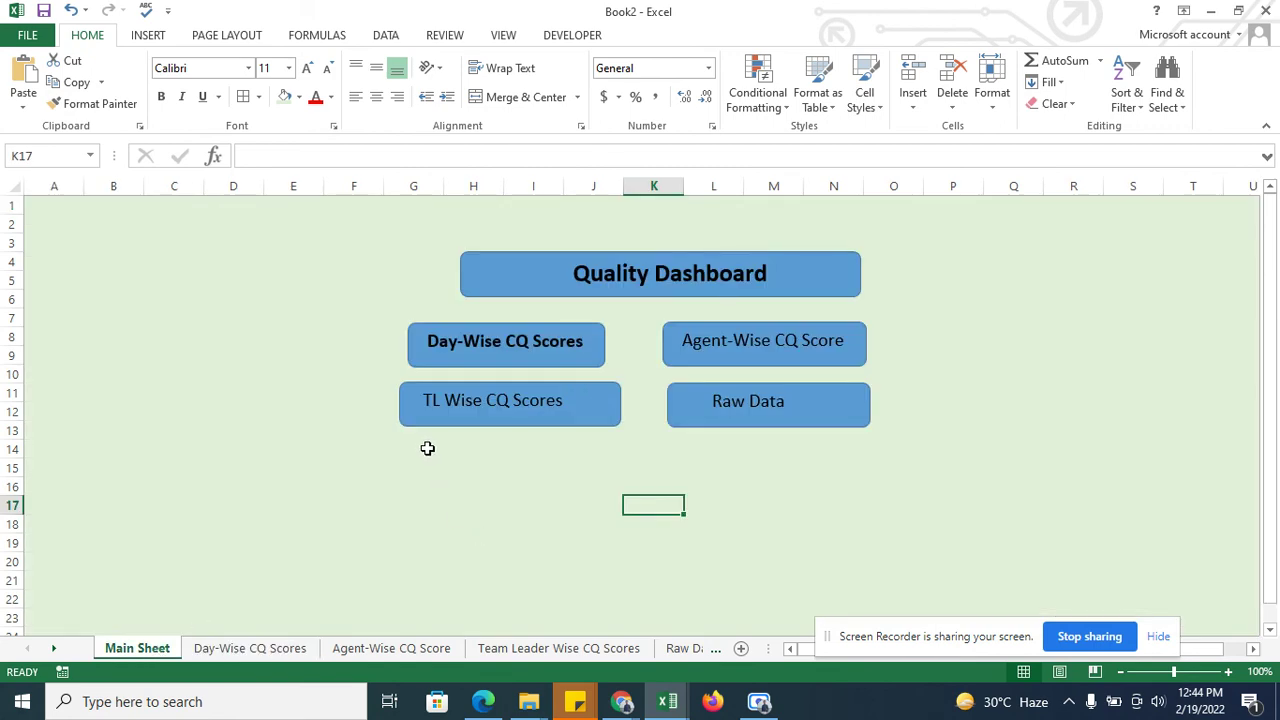
# Step: Draw a regular pentagon below the TL Wise CQ Scores button on Main Sheet
pyautogui.moveTo(423, 449); pyautogui.dragTo(637, 487)
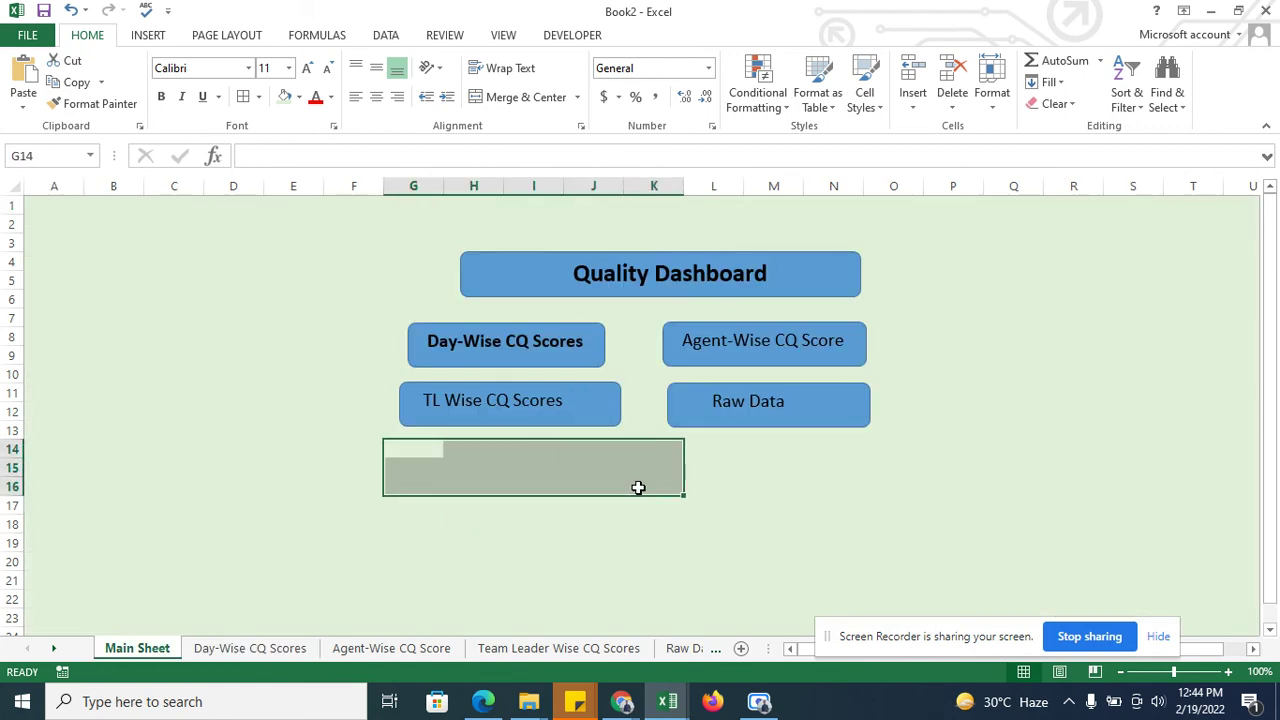
pyautogui.click(577, 541)
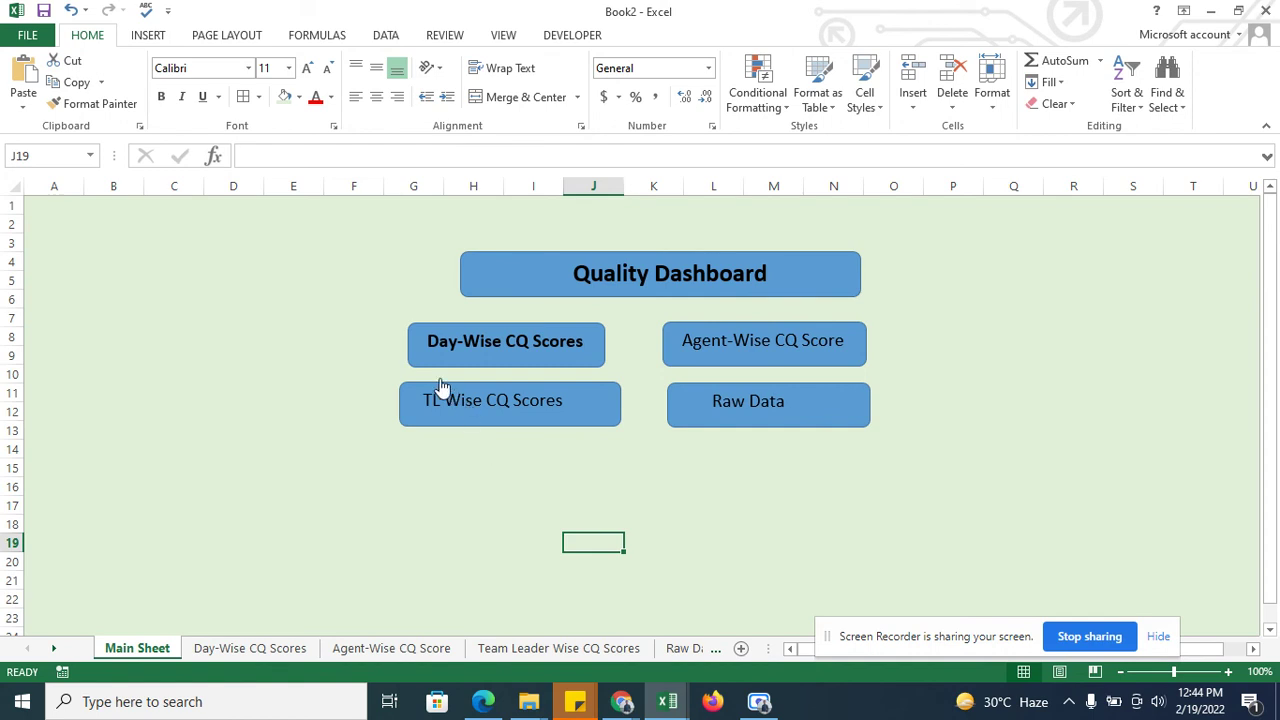
pyautogui.click(147, 35)
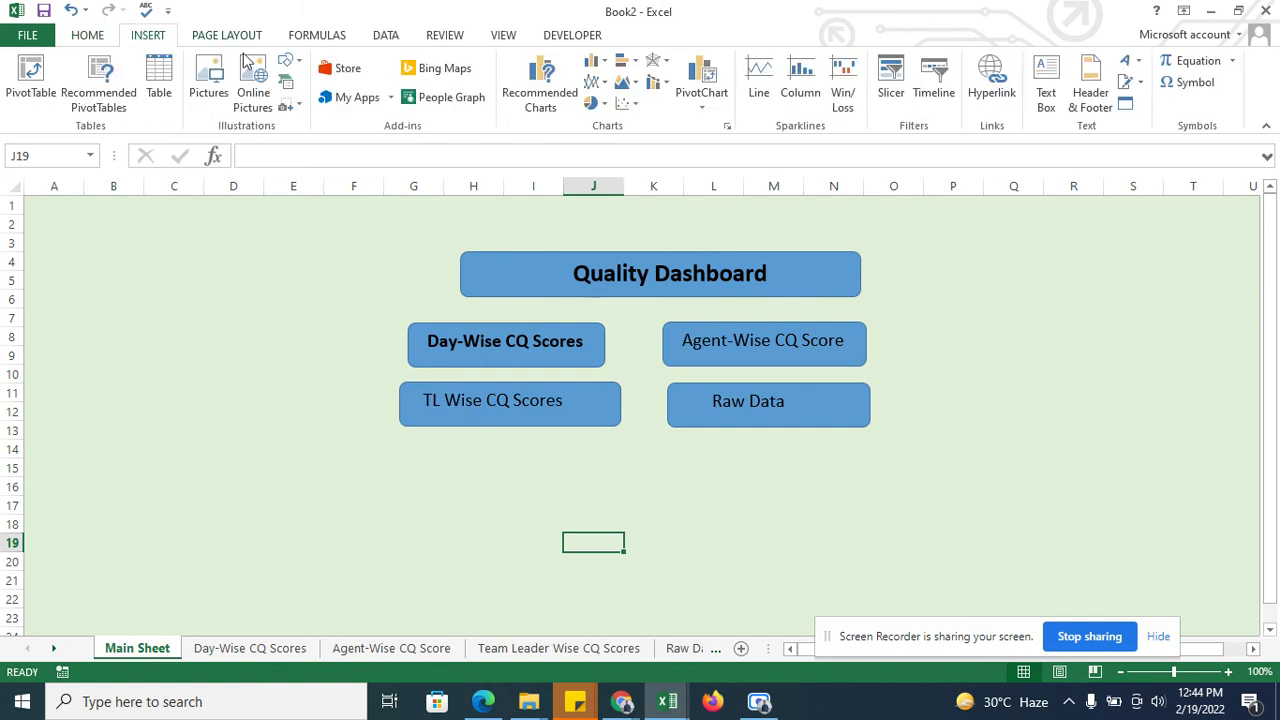
pyautogui.click(290, 65)
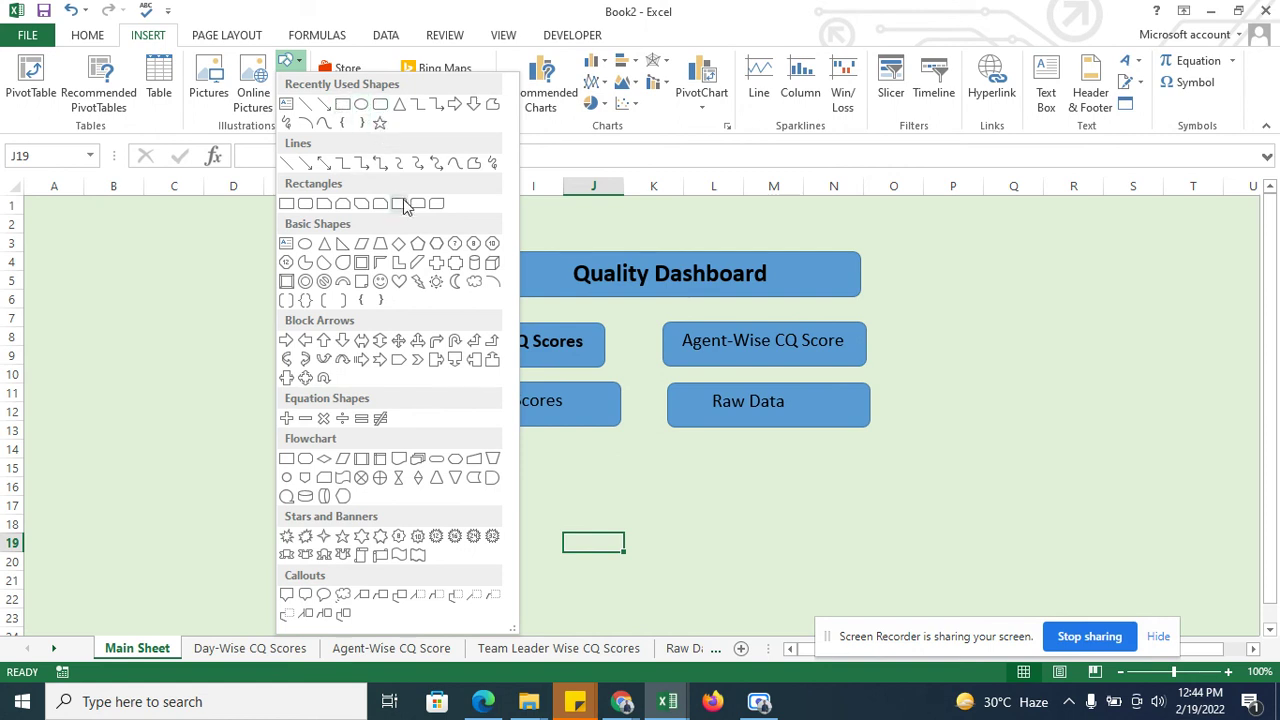
pyautogui.click(417, 243)
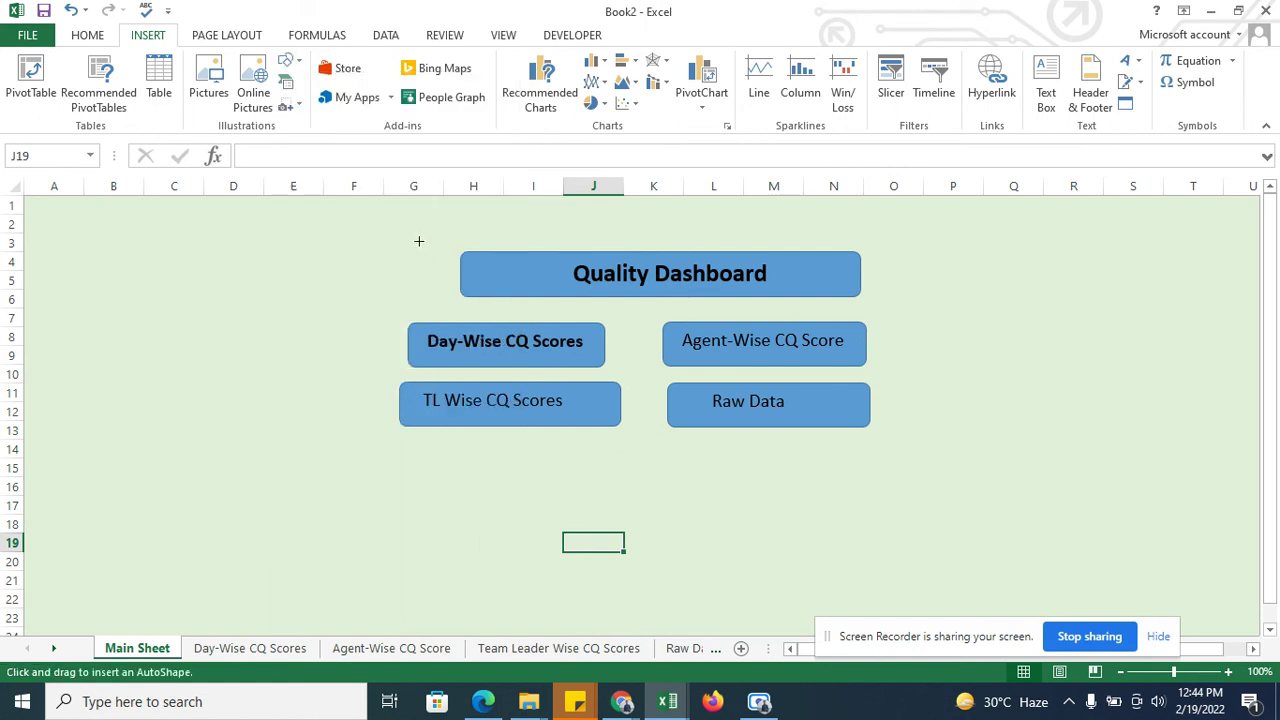
pyautogui.moveTo(426, 461); pyautogui.dragTo(529, 531)
# Step: Label the pentagon 'Blank sheet', then switch to the Raw Data sheet
pyautogui.rightClick(480, 502)
pyautogui.press('Escape')
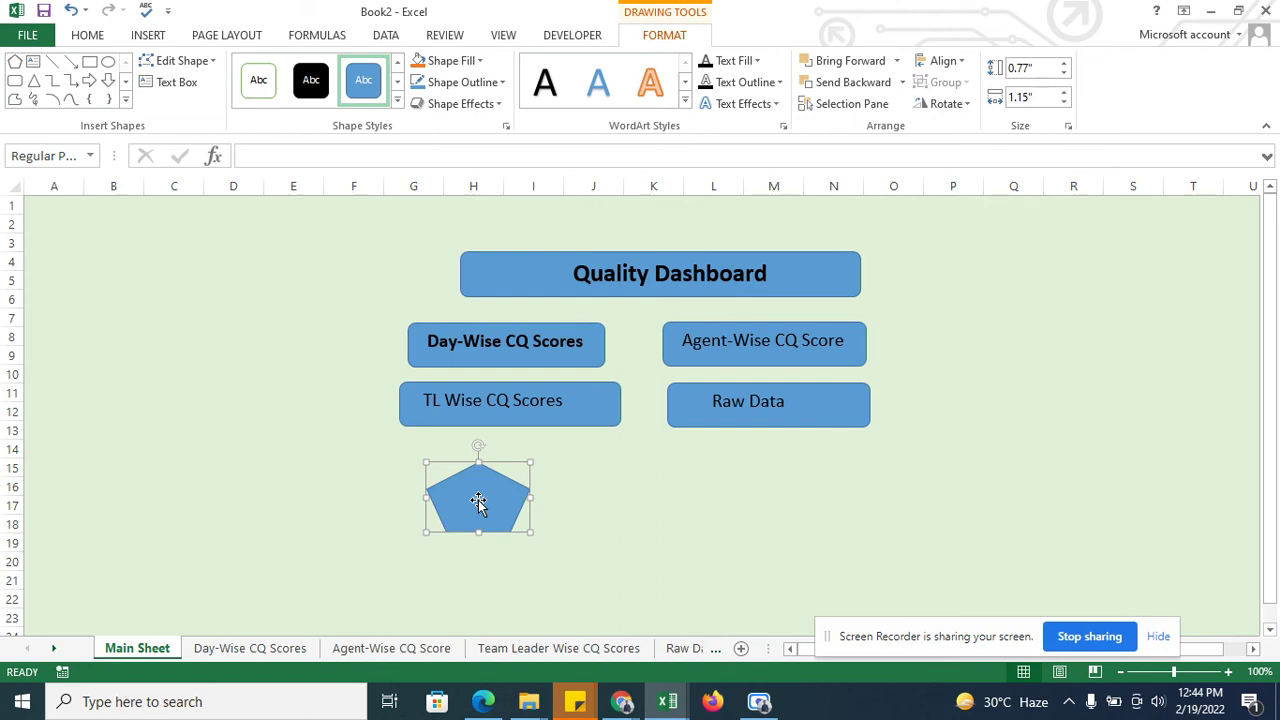
pyautogui.write('Blacksh')
pyautogui.write('eet')
pyautogui.tripleClick(480, 502)
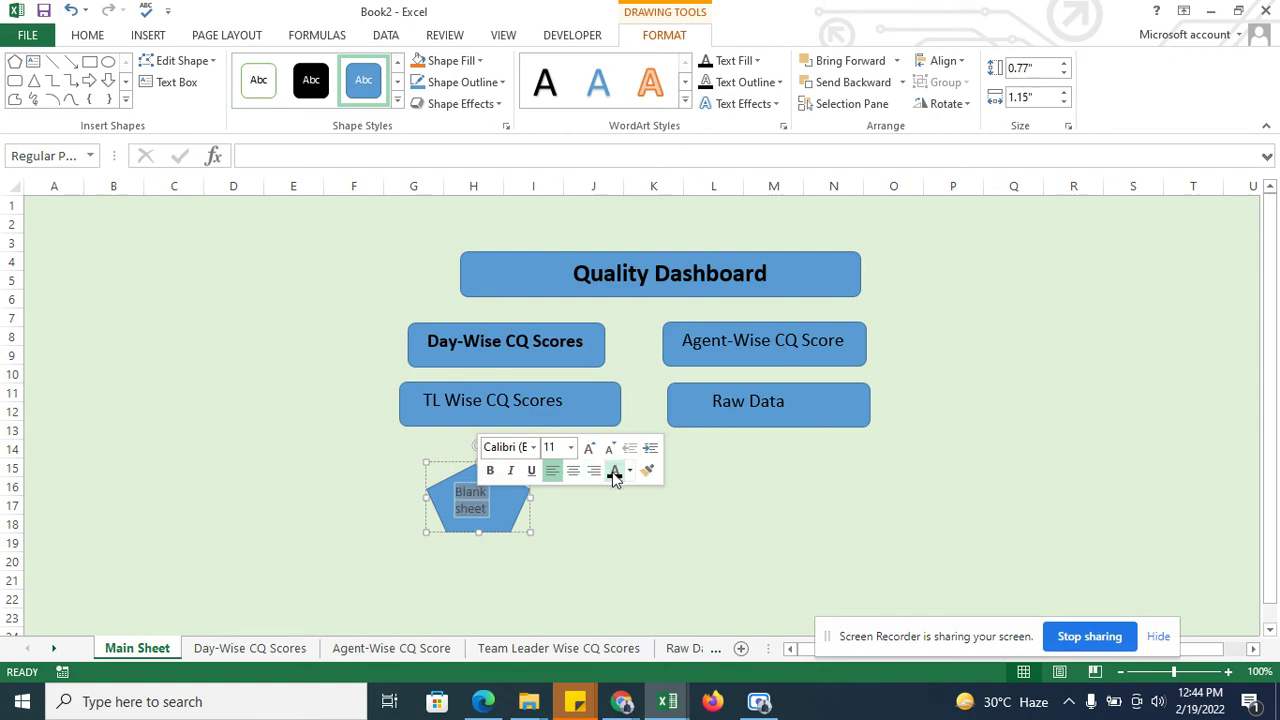
pyautogui.click(688, 650)
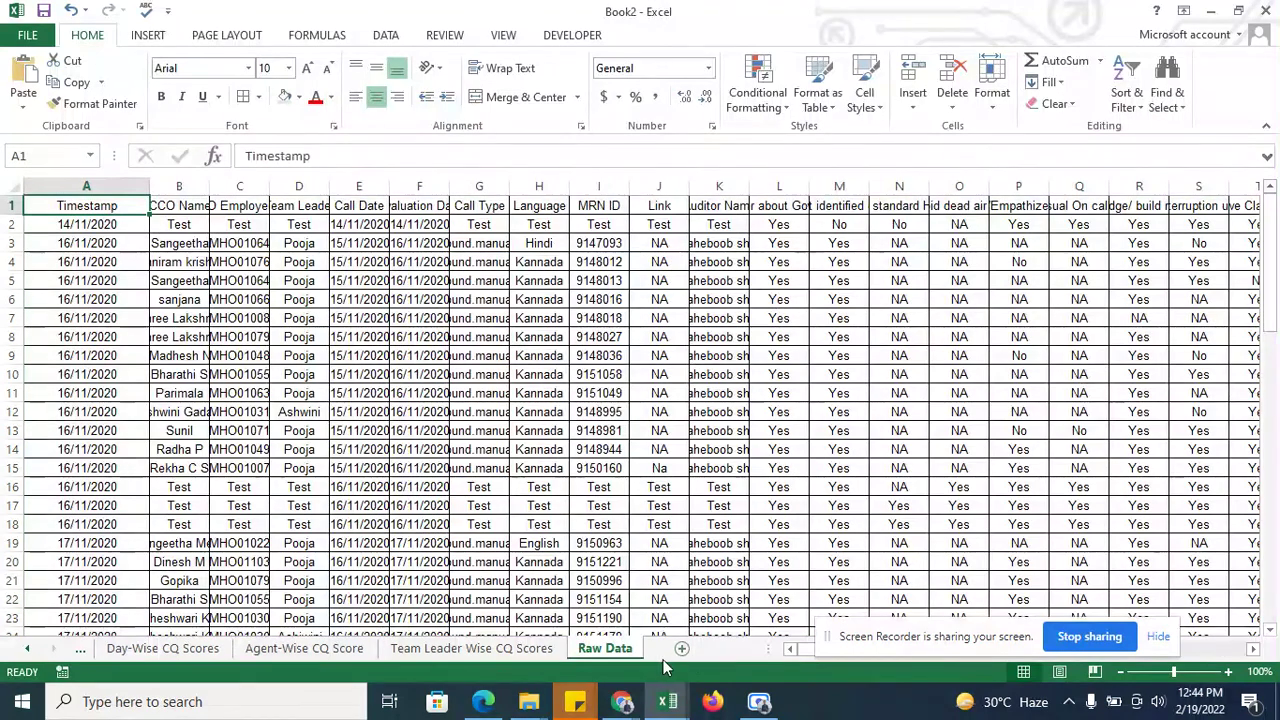
# Step: Add a new sheet after Raw Data named 'Blank Sheet', then return to Main Sheet
pyautogui.click(682, 648)
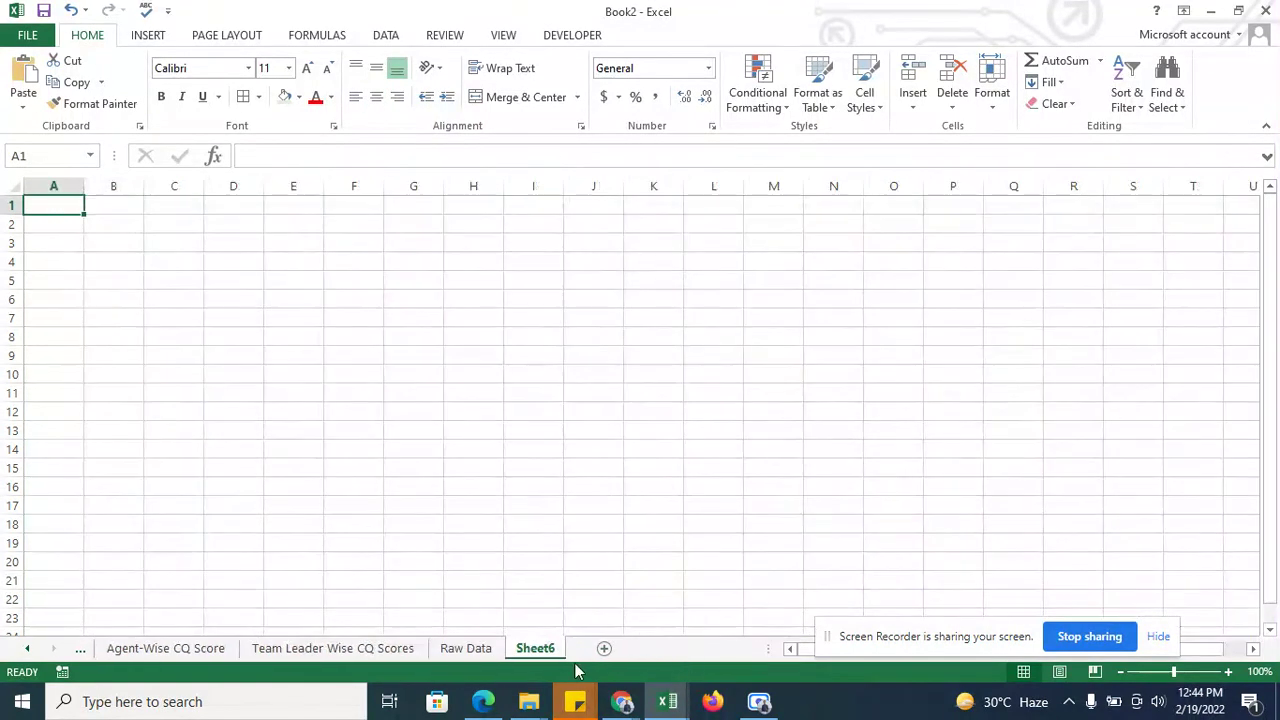
pyautogui.doubleClick(539, 651)
pyautogui.write('Bla')
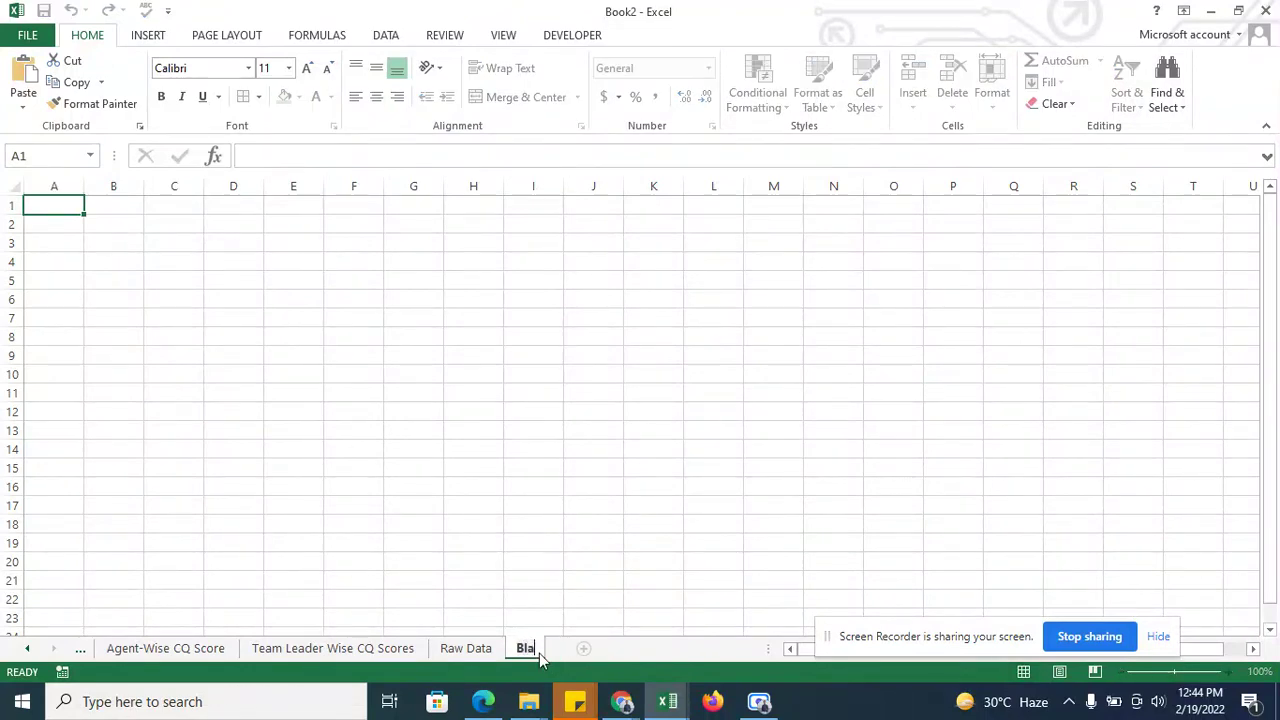
pyautogui.write('nk S')
pyautogui.write('heet')
pyautogui.press('Return')
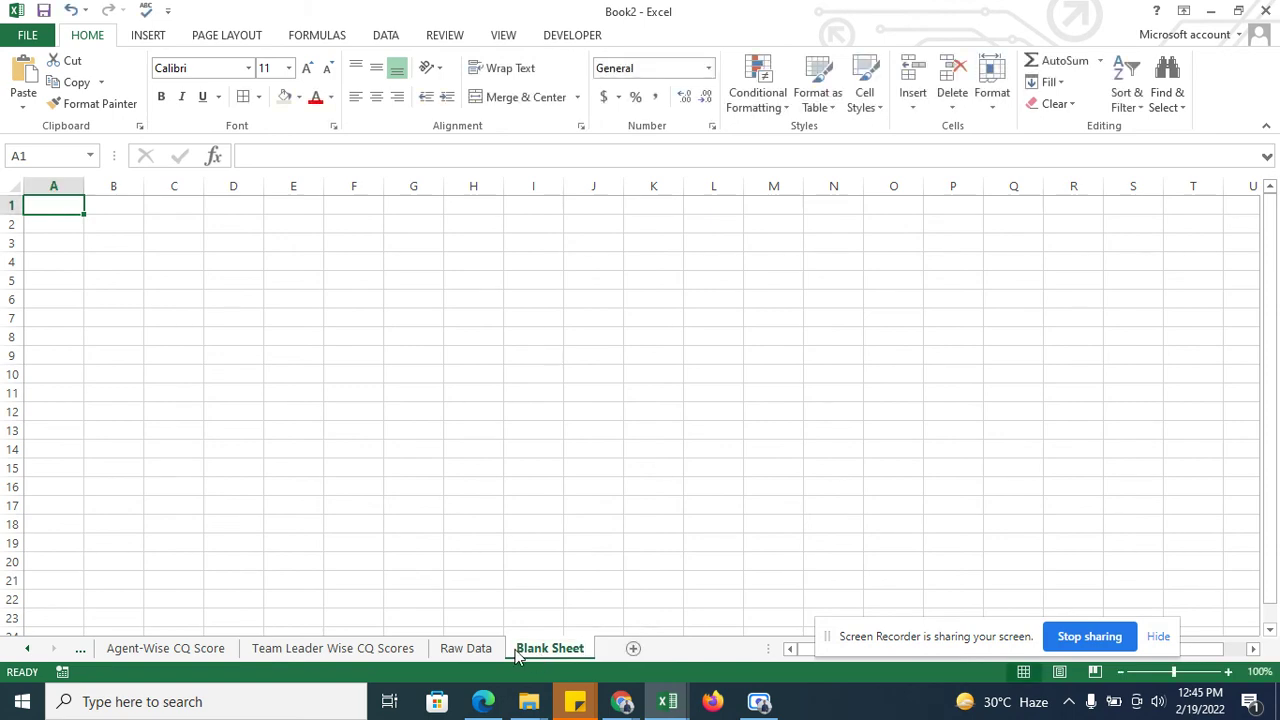
pyautogui.click(81, 650)
pyautogui.click(81, 652)
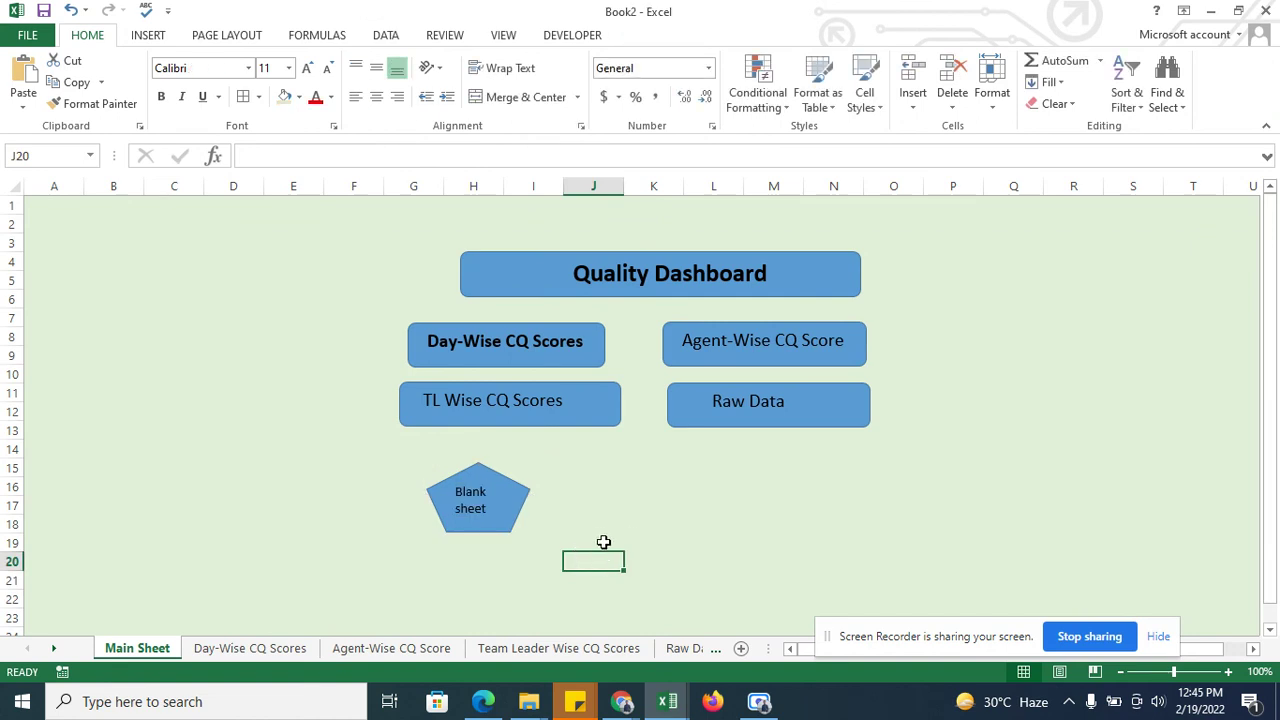
# Step: Hyperlink the 'Blank sheet' pentagon to the Blank Sheet tab
pyautogui.click(505, 506)
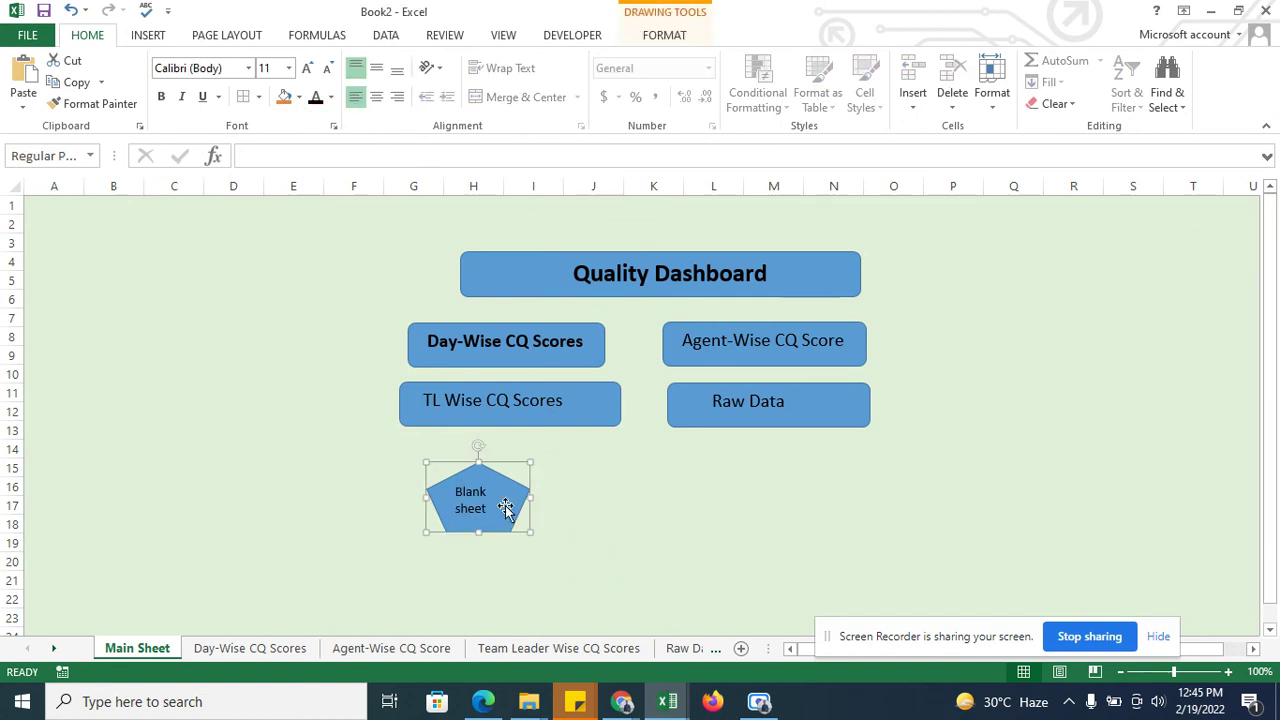
pyautogui.rightClick(505, 508)
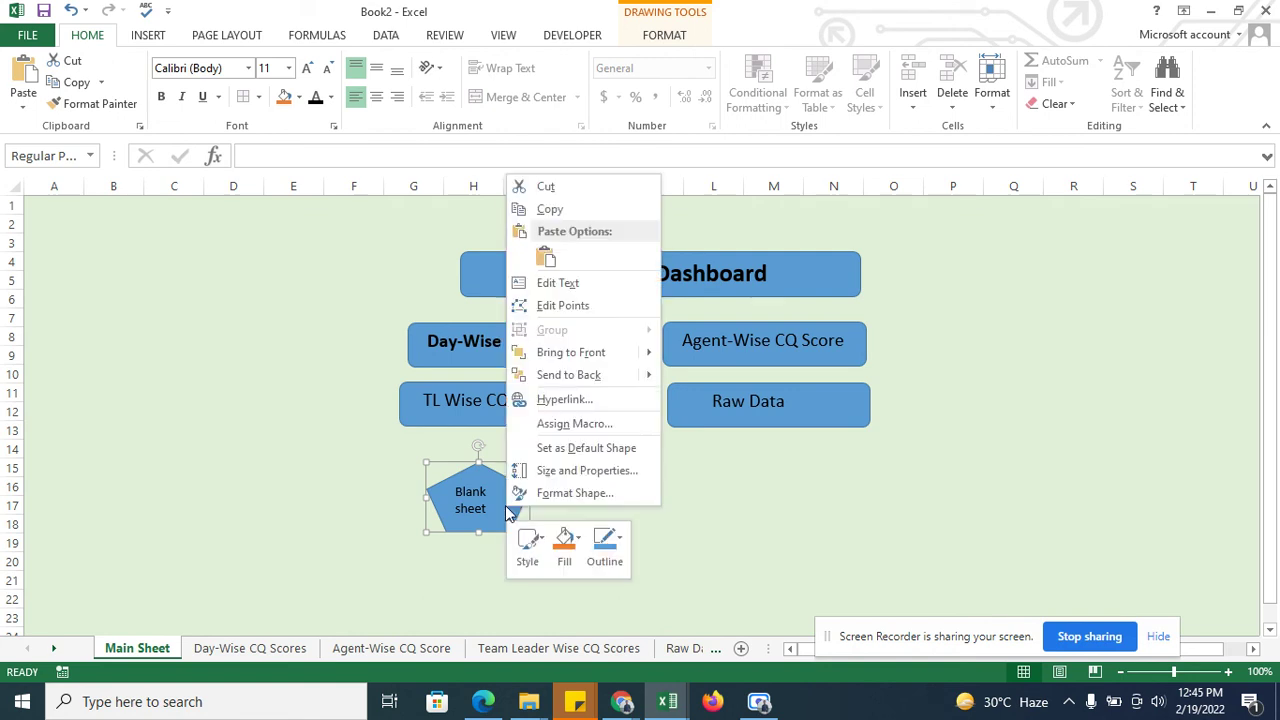
pyautogui.click(556, 401)
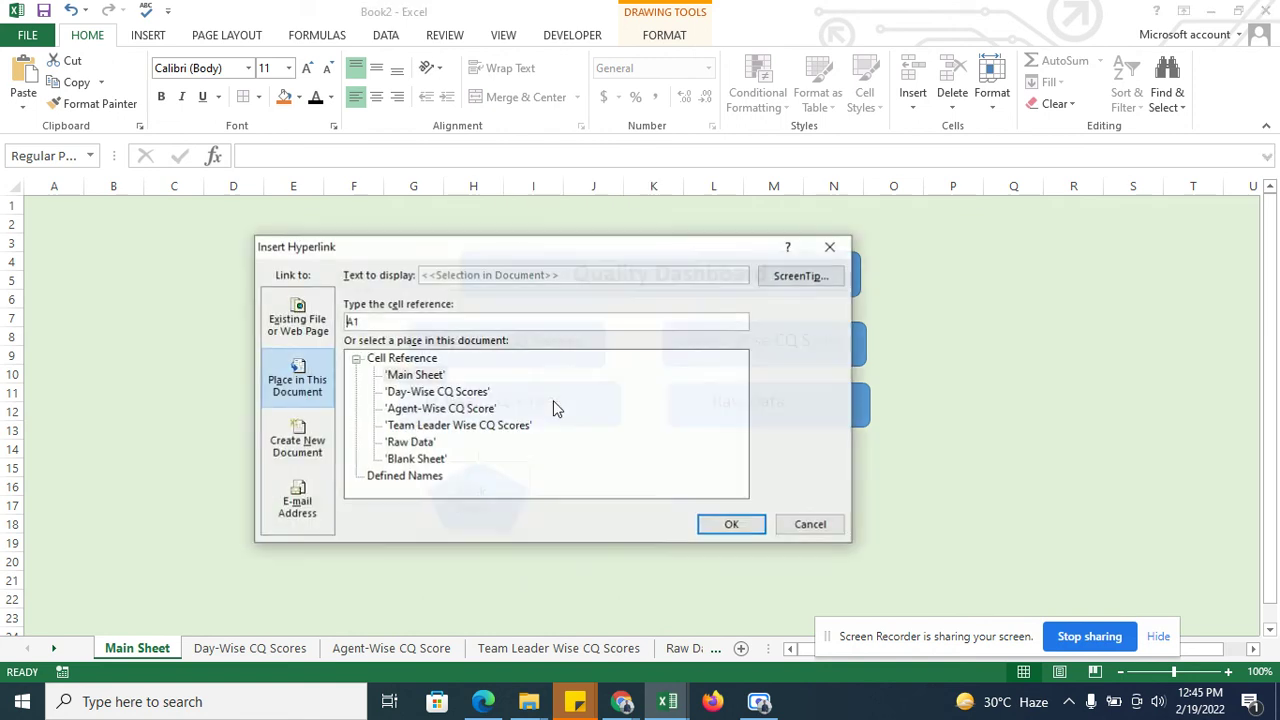
pyautogui.click(427, 460)
pyautogui.click(730, 520)
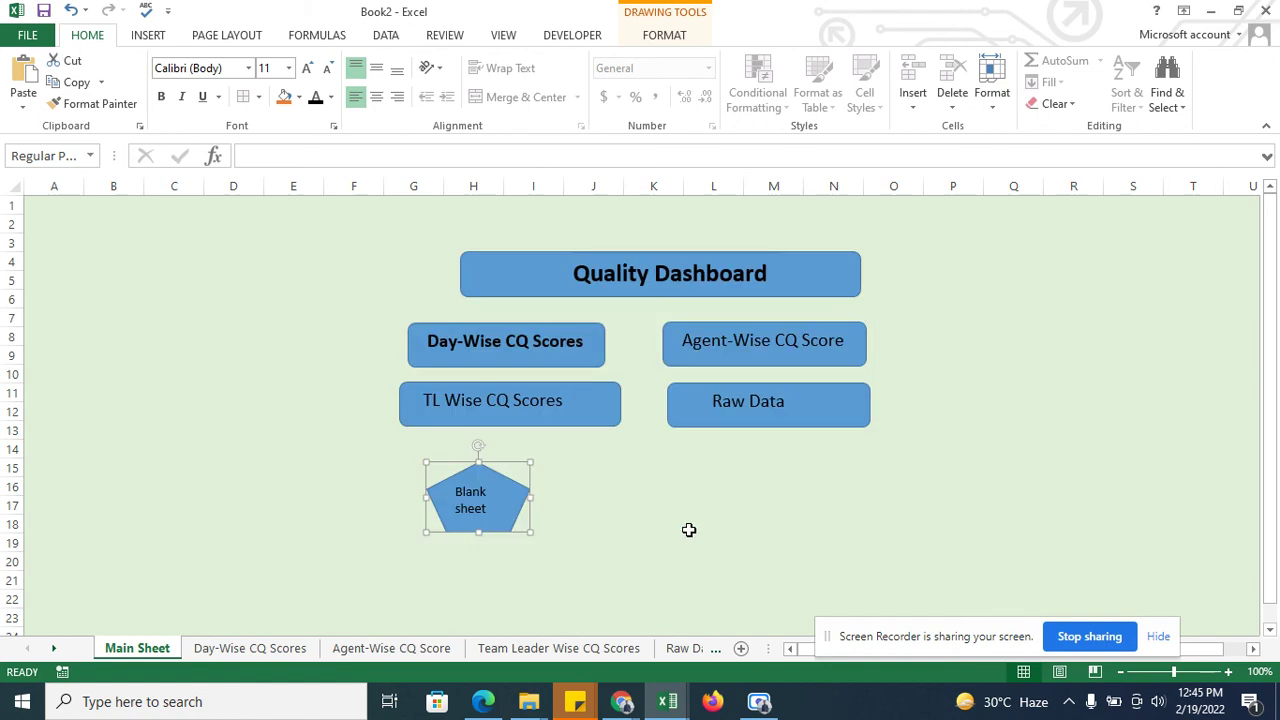
pyautogui.click(690, 526)
# Step: Test the pentagon's link to Blank Sheet, then go back to Main Sheet
pyautogui.click(505, 525)
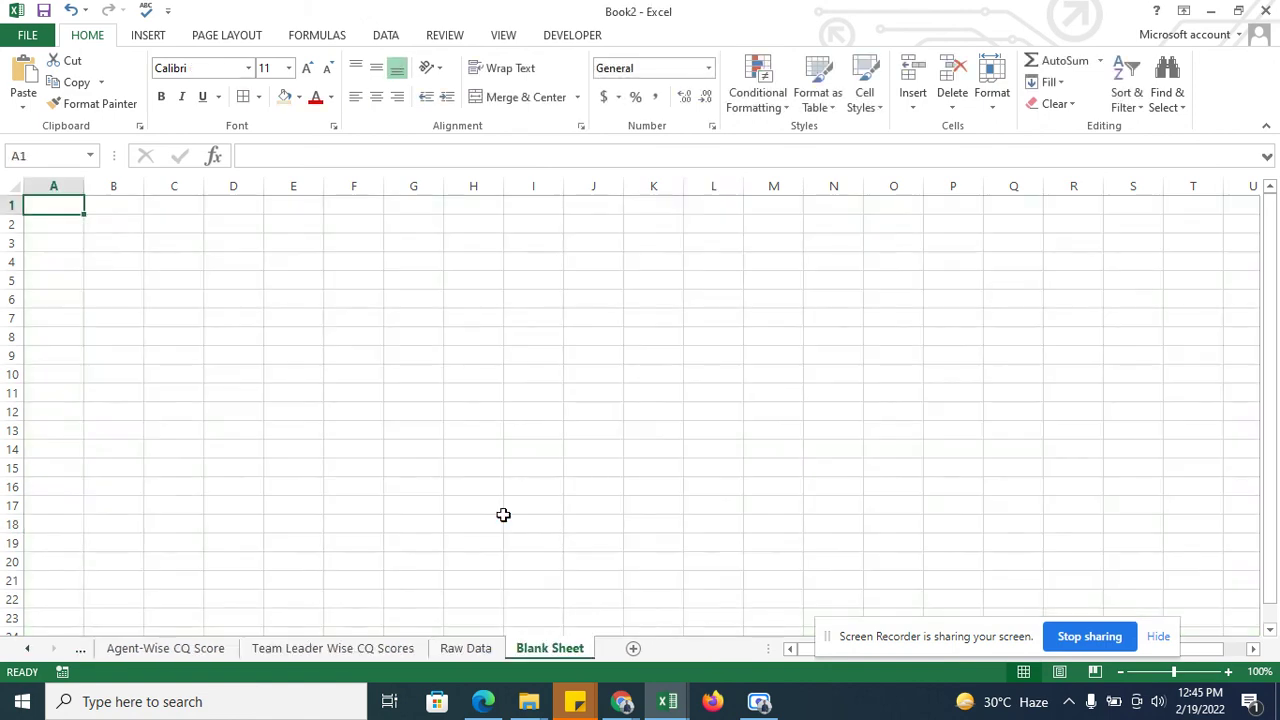
pyautogui.click(82, 648)
pyautogui.click(83, 651)
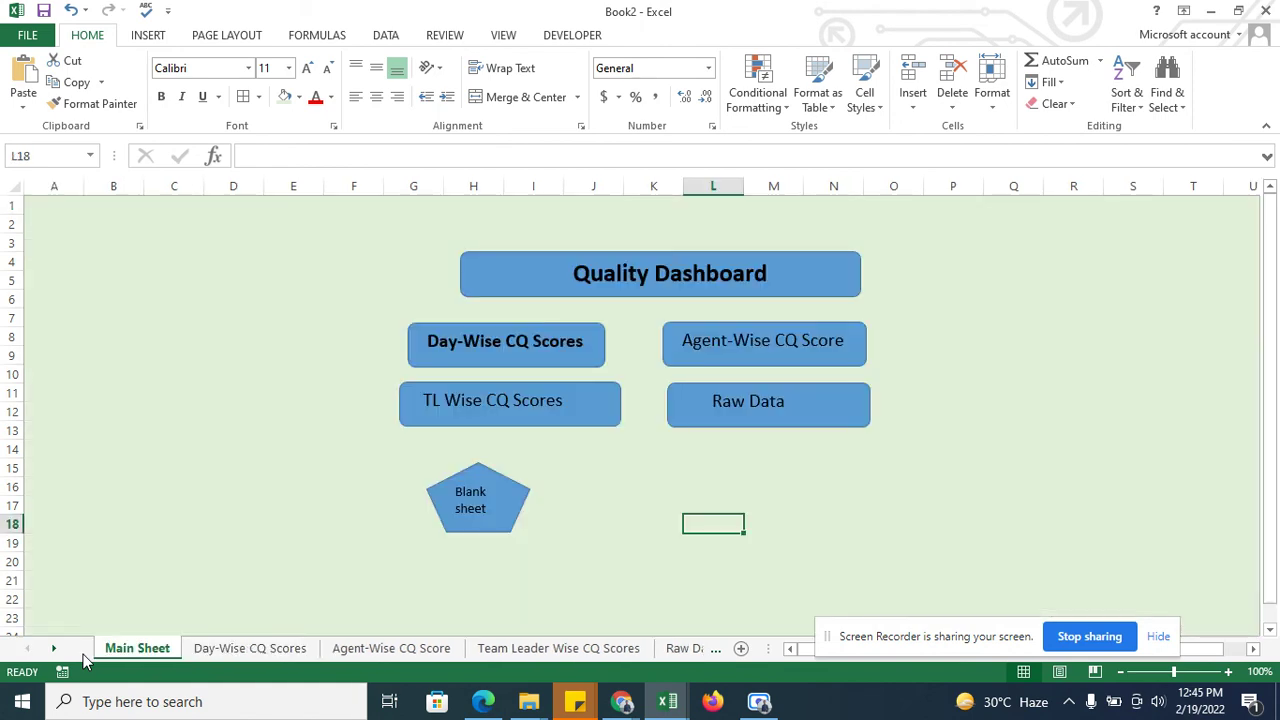